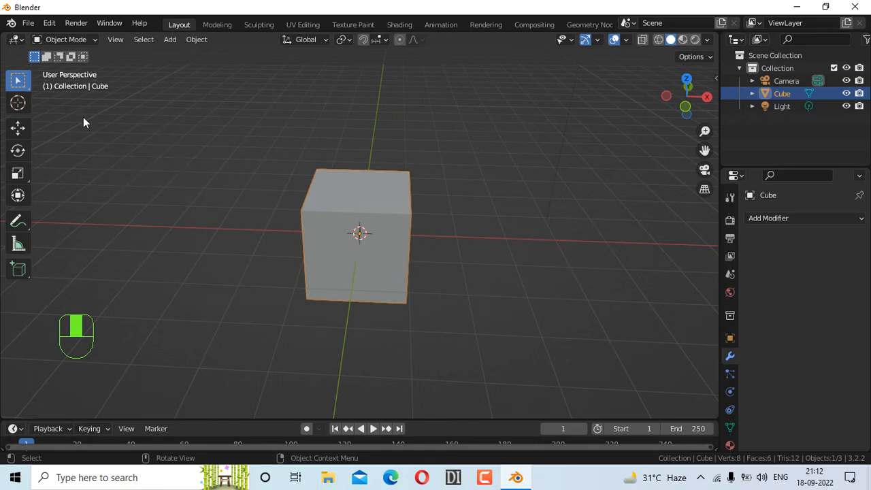
pyautogui.click(80, 40)
pyautogui.click(248, 135)
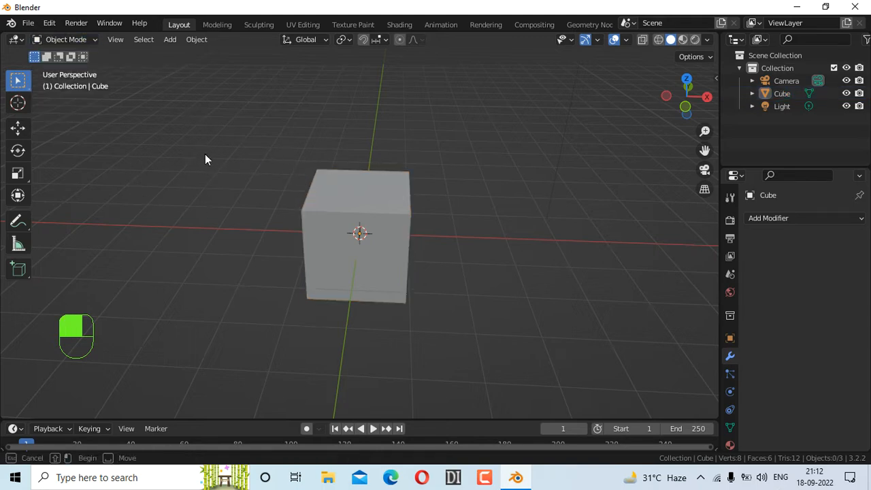
pyautogui.moveTo(189, 147); pyautogui.dragTo(499, 353)
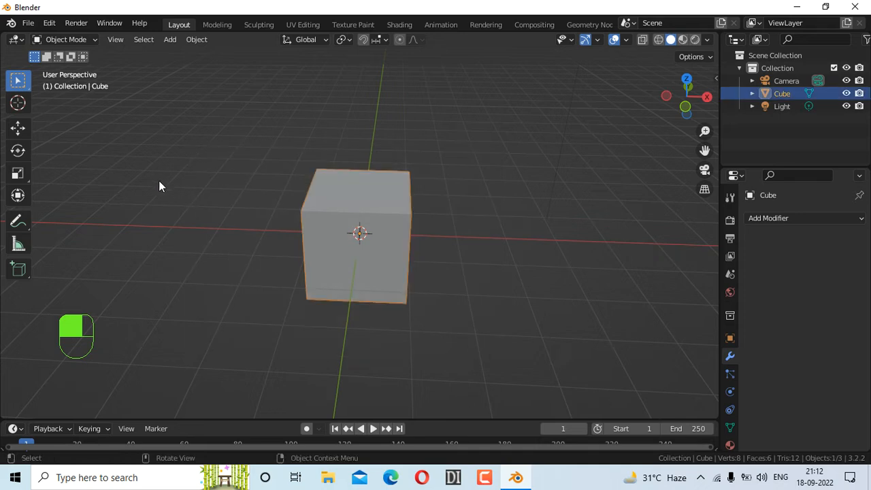
pyautogui.moveTo(182, 131); pyautogui.dragTo(508, 372)
pyautogui.moveTo(246, 131); pyautogui.dragTo(474, 347)
pyautogui.moveTo(165, 107); pyautogui.dragTo(541, 379)
pyautogui.click(63, 39)
pyautogui.click(73, 40)
pyautogui.click(60, 39)
pyautogui.click(67, 37)
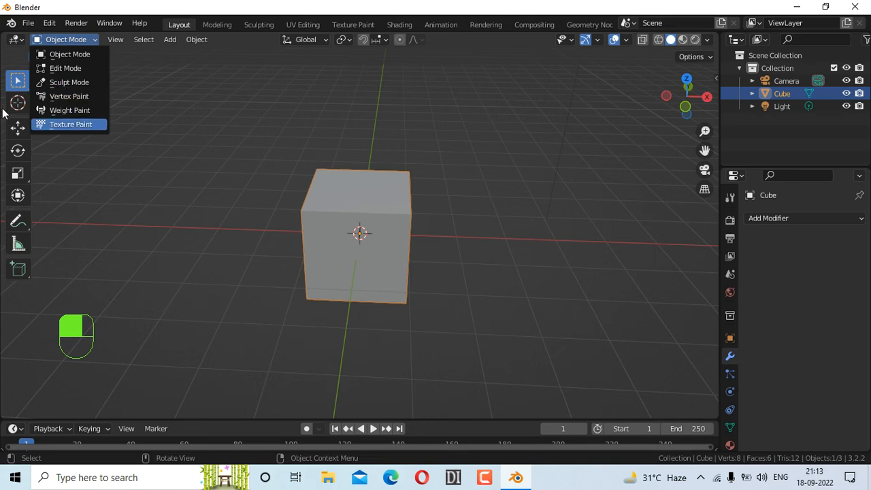
pyautogui.click(82, 42)
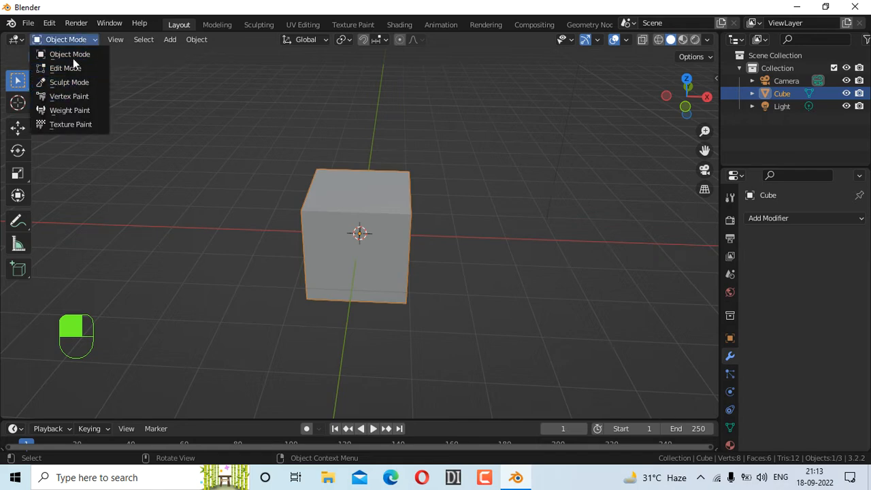
pyautogui.click(108, 89)
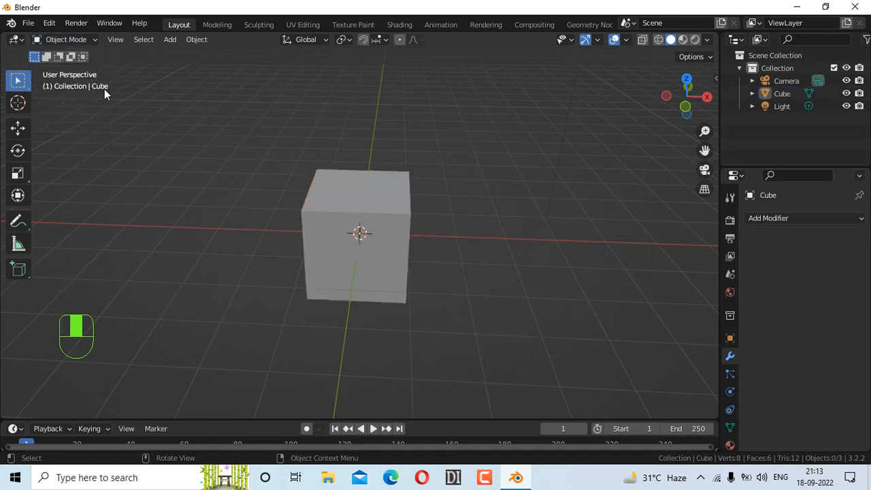
pyautogui.click(72, 39)
pyautogui.scroll(-1, 371, 224)
pyautogui.scroll(1, 371, 224)
# Put the cube into Edit Mode and switch to the front orthographic view.
pyautogui.moveTo(686, 96); pyautogui.dragTo(652, 121)
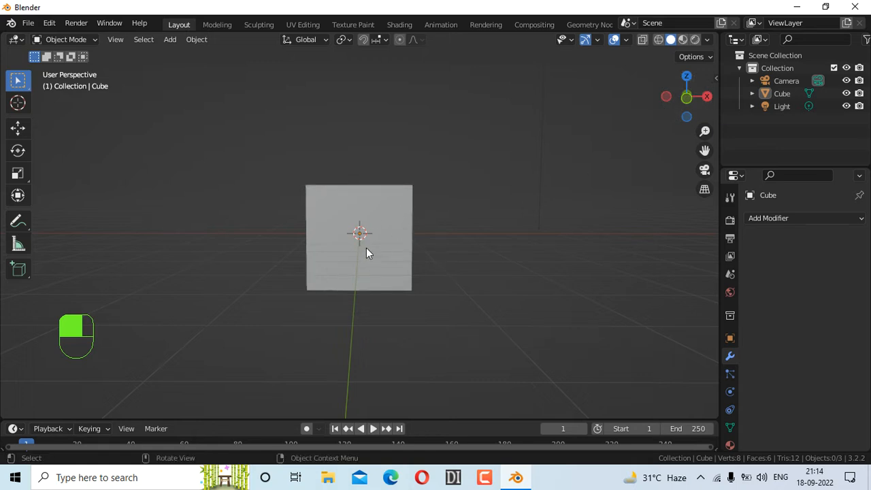
pyautogui.moveTo(686, 96); pyautogui.dragTo(590, 169)
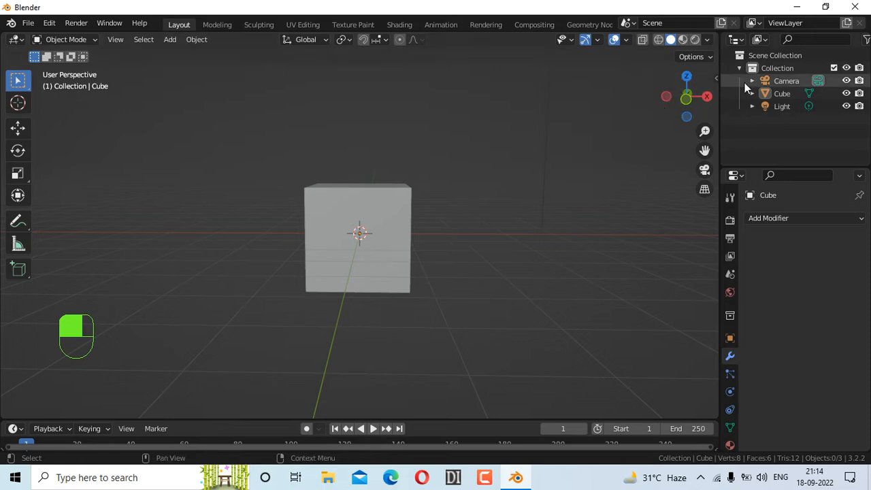
pyautogui.click(65, 38)
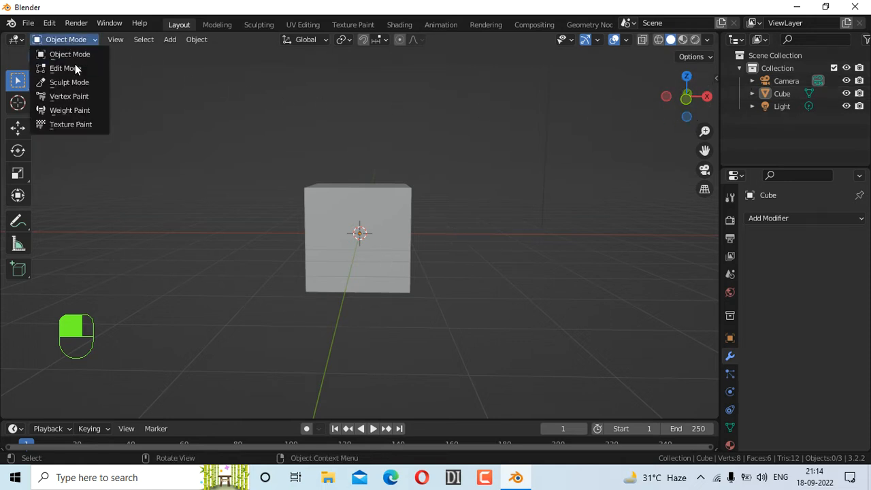
pyautogui.click(59, 68)
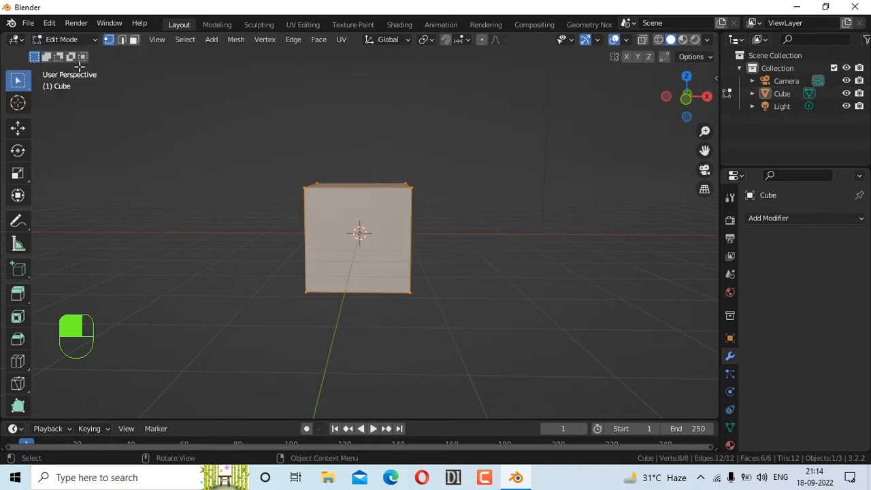
pyautogui.click(685, 97)
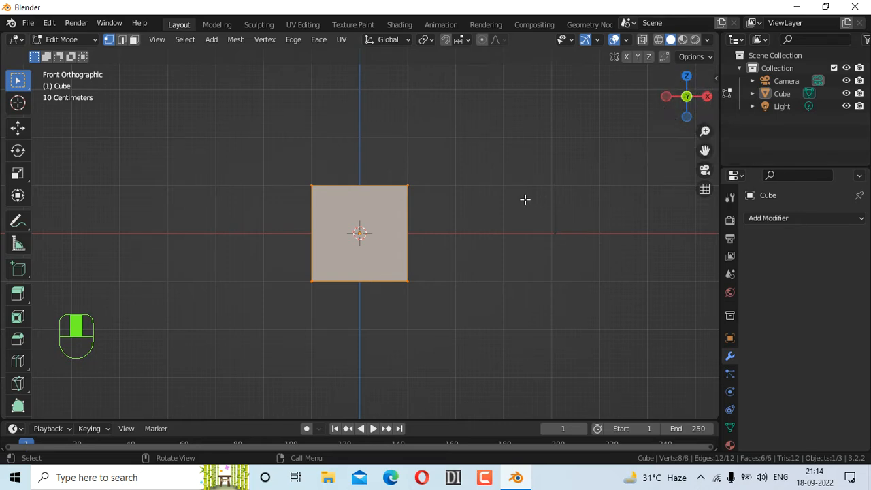
pyautogui.press('KP_1')
pyautogui.press('KP_3')
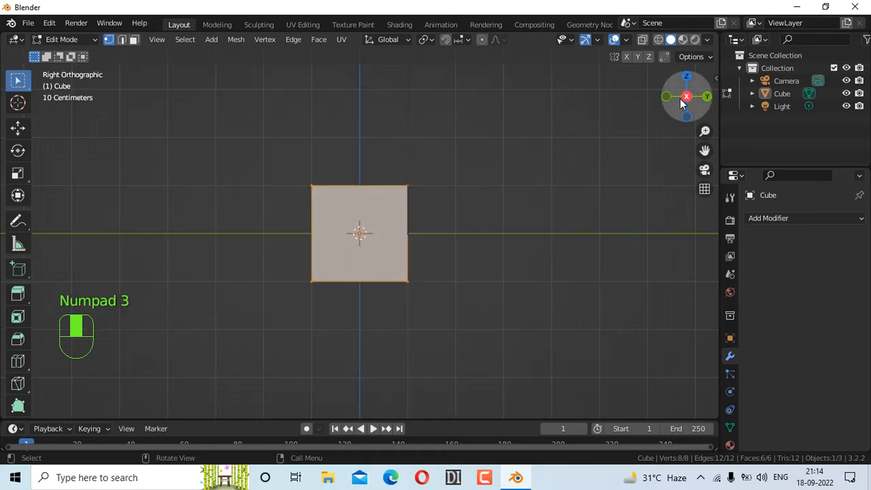
pyautogui.press('KP_1')
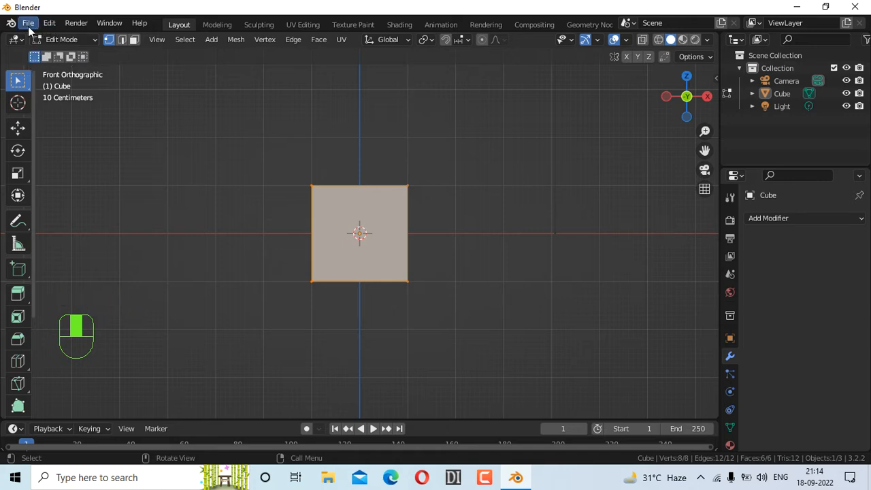
# Check the Emulate Numpad setting in the Input preferences and close the preferences.
pyautogui.click(49, 24)
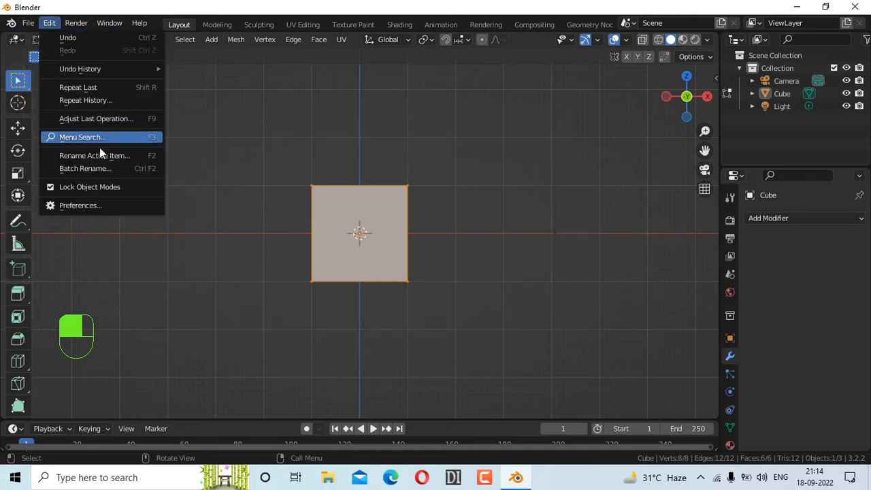
pyautogui.click(91, 206)
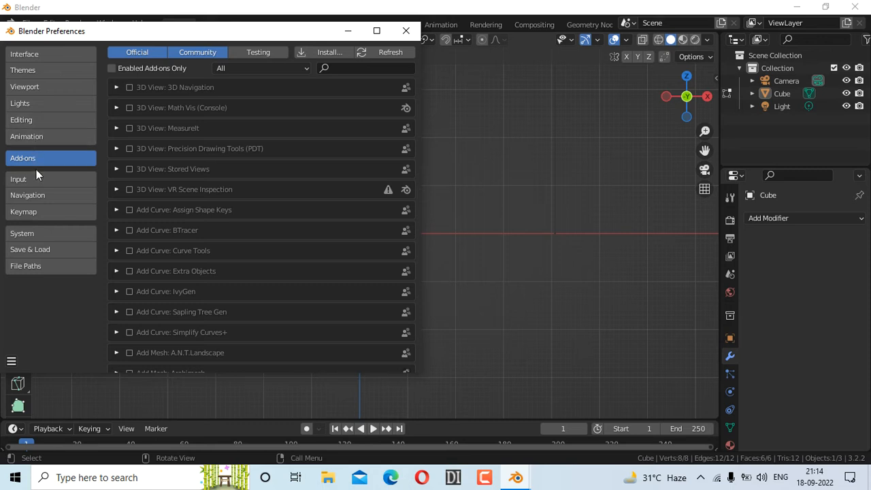
pyautogui.click(32, 176)
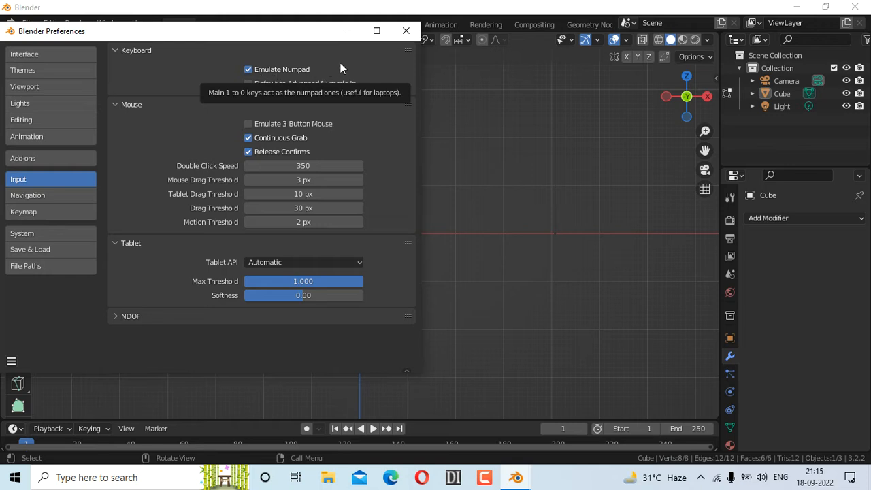
pyautogui.click(405, 31)
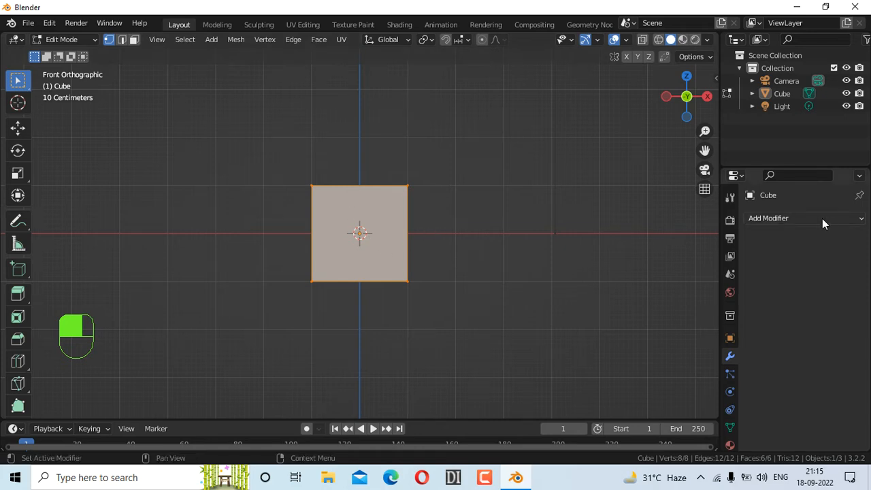
pyautogui.click(792, 218)
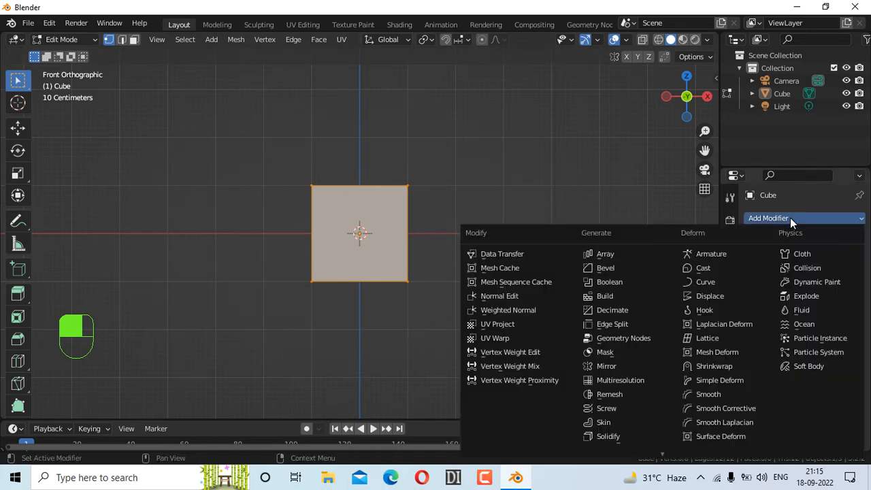
pyautogui.scroll(-2, 619, 435)
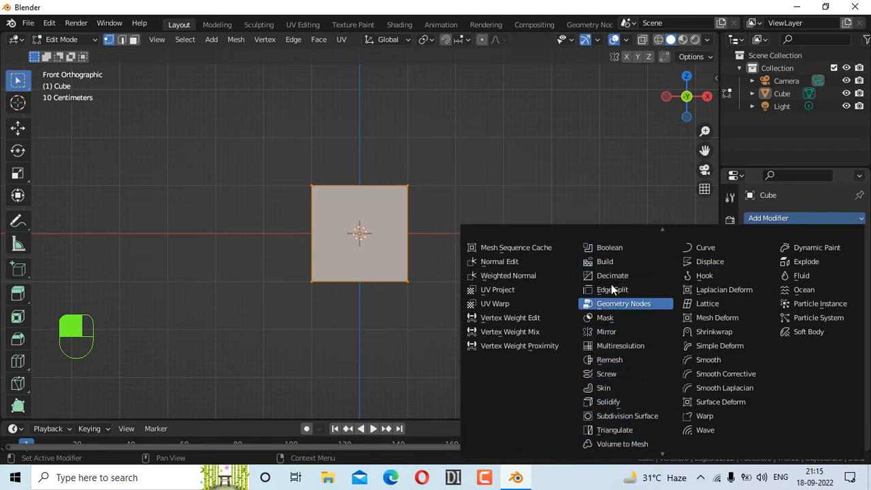
pyautogui.scroll(3, 612, 260)
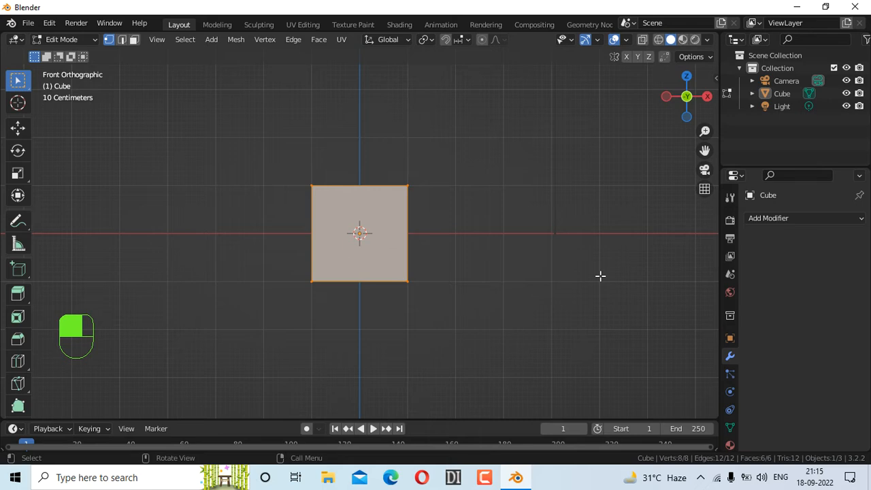
pyautogui.click(787, 219)
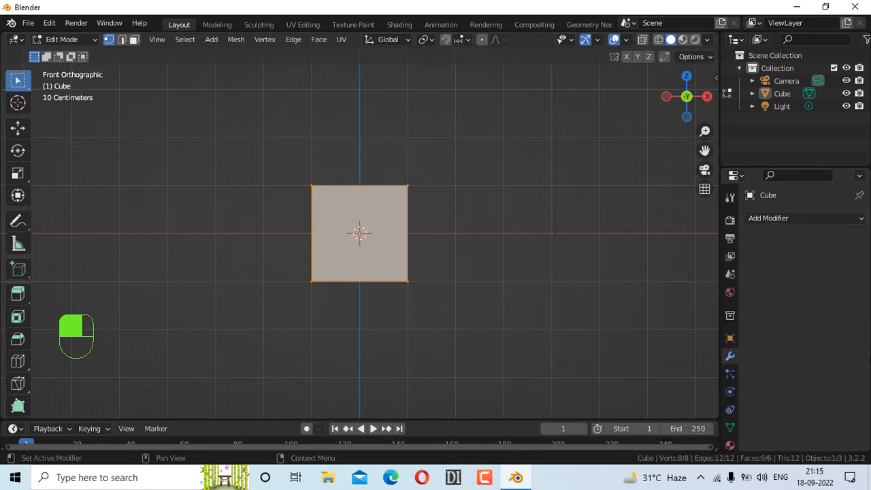
pyautogui.click(815, 217)
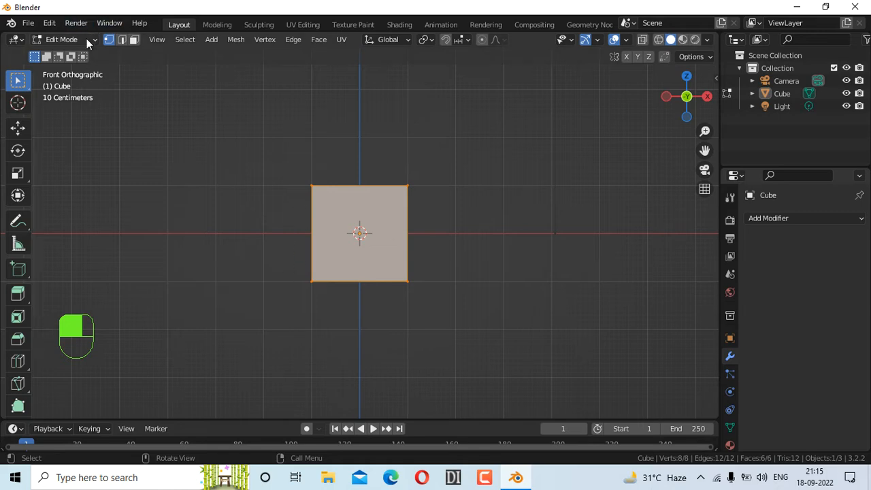
# Select all of the cube's geometry and add a Mirror modifier to the cube.
pyautogui.press('a')
pyautogui.click(782, 218)
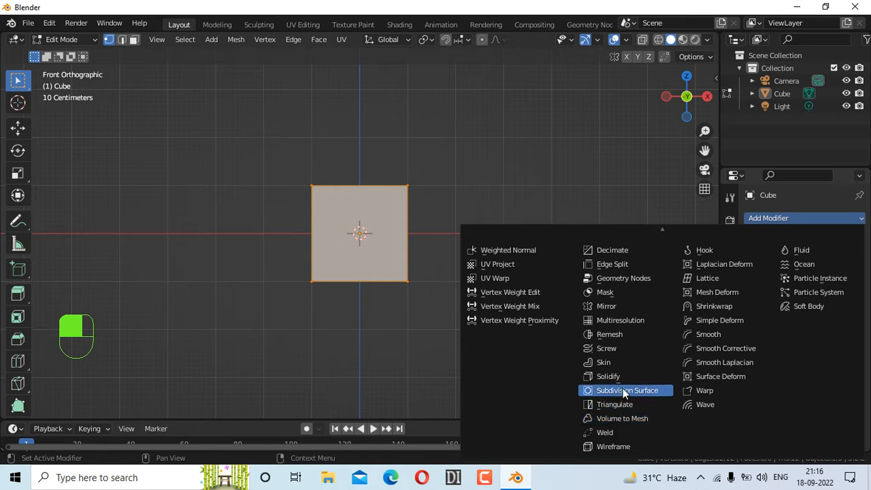
pyautogui.click(615, 309)
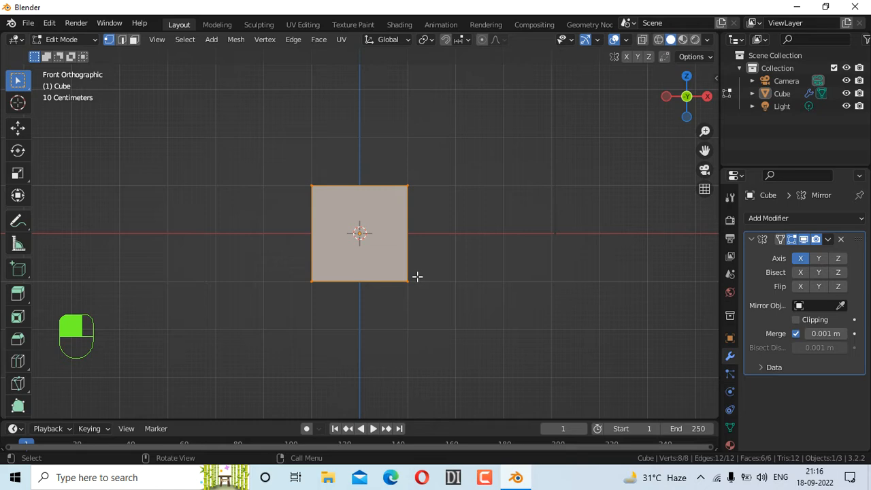
# Move the cube's geometry about 1.02 m along the X axis, just clear of the mirror plane.
pyautogui.press('g')
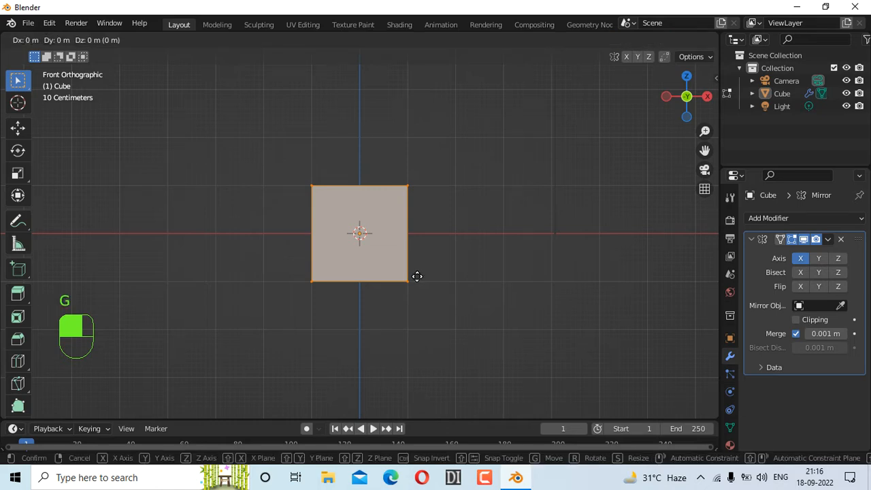
pyautogui.press('x')
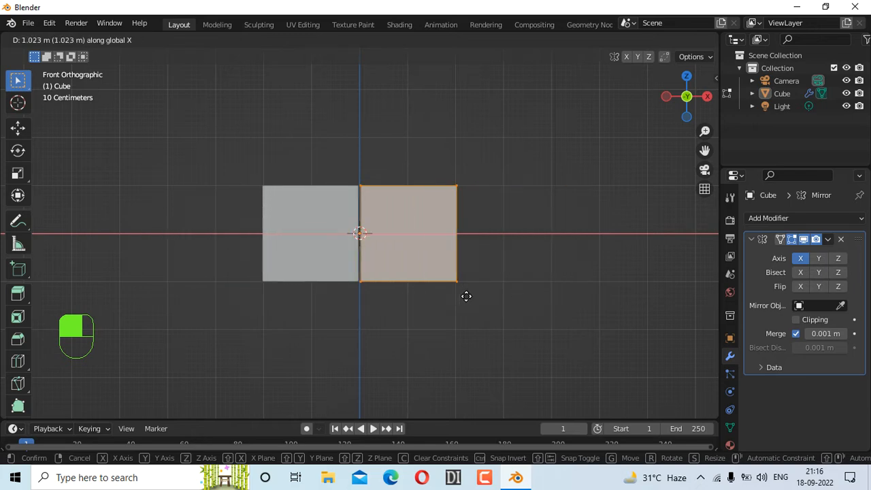
pyautogui.click(466, 296)
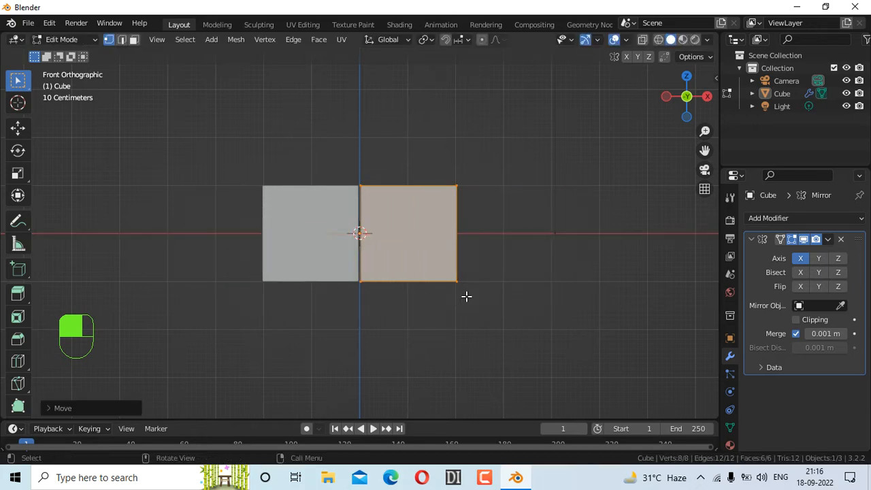
# Enable Clipping in the Mirror modifier and move the cube's geometry along the X axis against the mirror plane.
pyautogui.click(797, 319)
pyautogui.press('g')
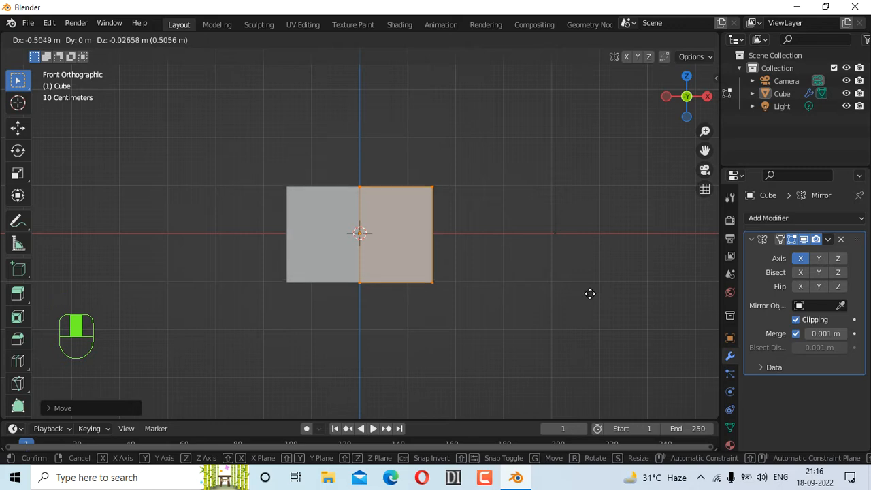
pyautogui.press('x')
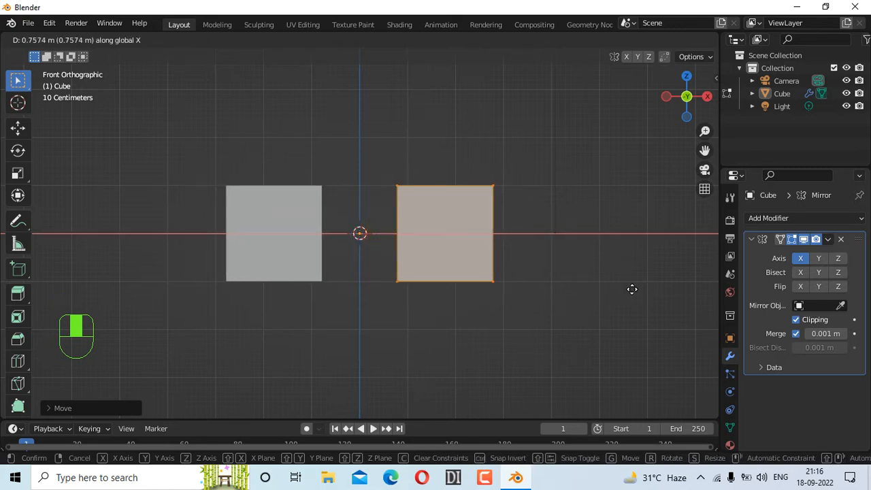
pyautogui.click(580, 289)
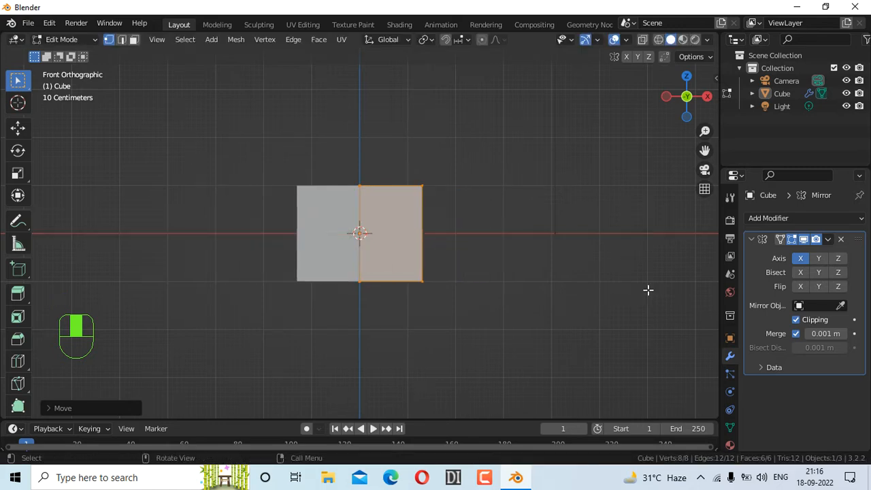
# Disable Clipping in the Mirror modifier and try moving the cube's geometry along the X axis.
pyautogui.click(796, 319)
pyautogui.press('g')
pyautogui.press('x')
pyautogui.click(579, 313)
# Undo the X-axis moves and Clipping changes back to the centred cube with its Mirror modifier.
pyautogui.hotkey('ctrl', 'z')
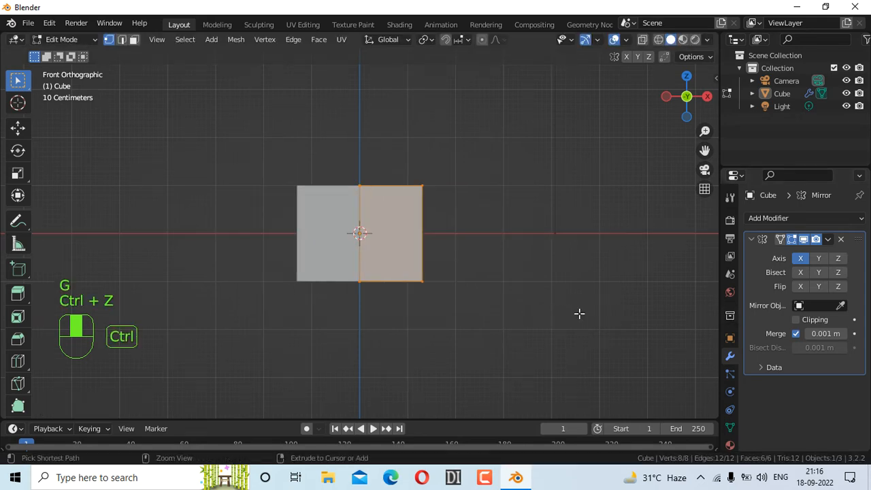
pyautogui.hotkey('ctrl', 'z')
pyautogui.hotkey('ctrl', 'z')
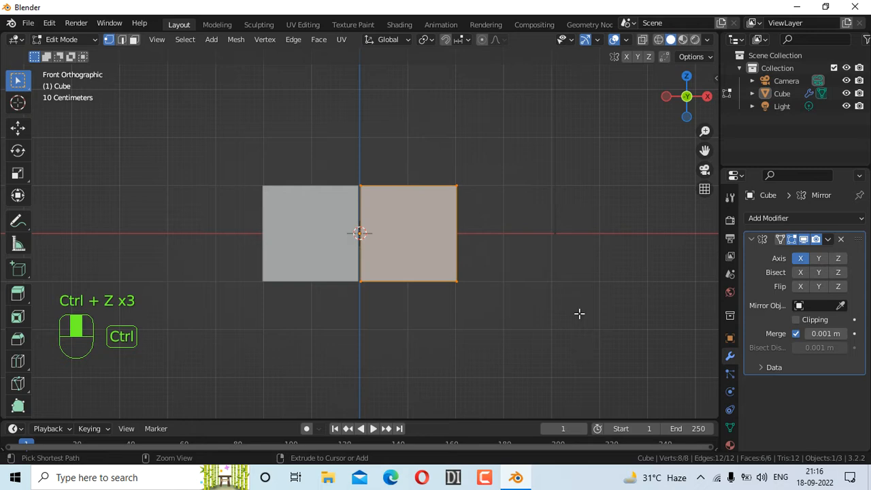
pyautogui.hotkey('ctrl', 'z')
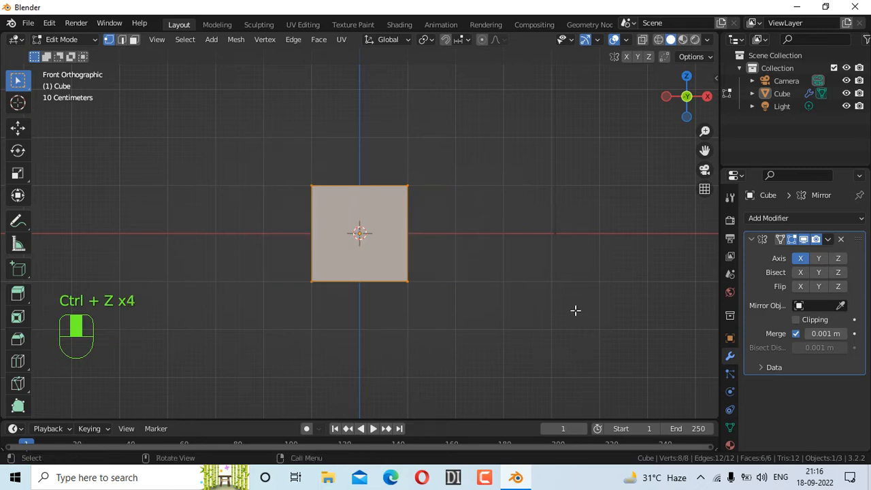
# Toggle the Mirror modifier's Clipping while testing a move of the geometry along the X axis, and undo the move.
pyautogui.click(797, 320)
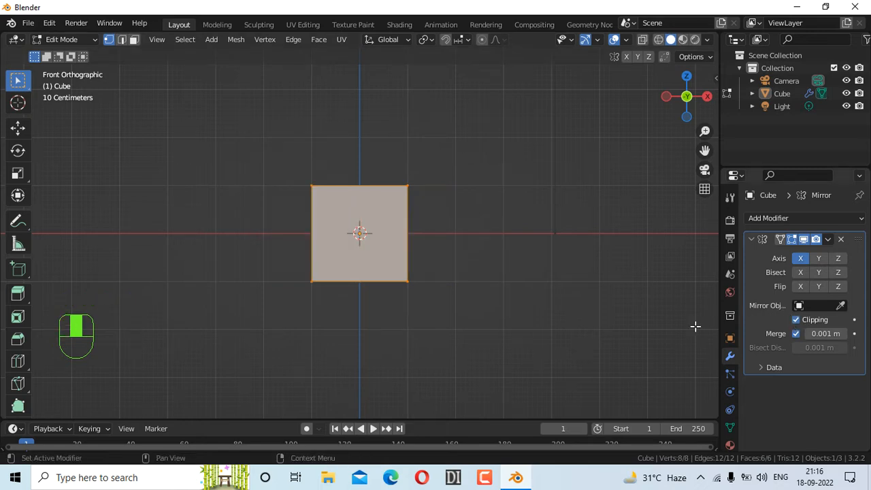
pyautogui.press('g')
pyautogui.press('x')
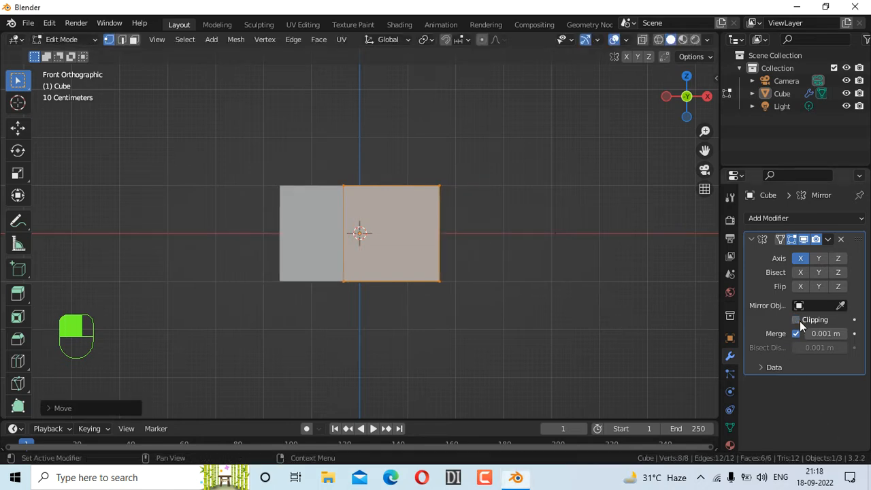
pyautogui.hotkey('ctrl', 'z')
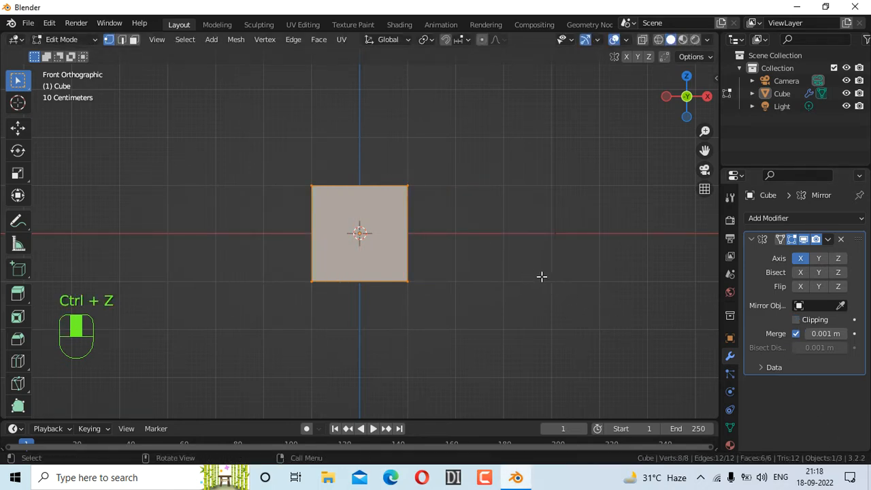
# Move the cube's geometry along the X axis until it is clear of the mirror plane, and enable Clipping in the Mirror modifier.
pyautogui.press('g')
pyautogui.press('x')
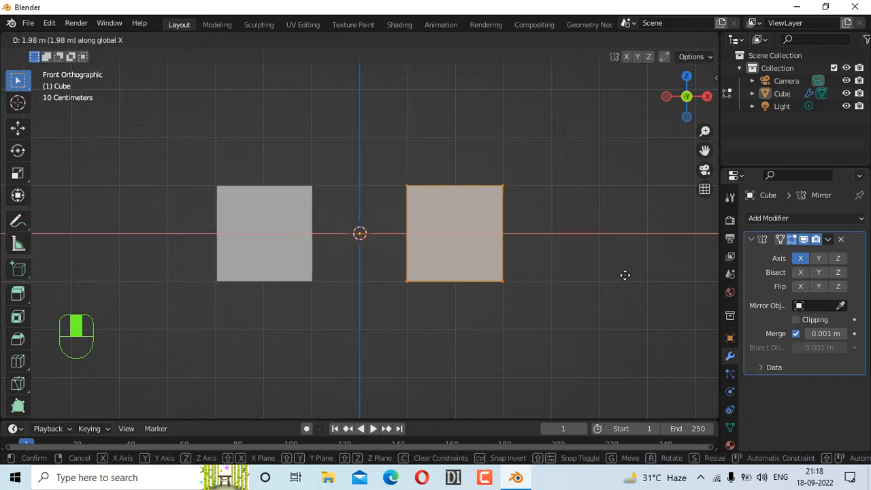
pyautogui.click(616, 274)
pyautogui.click(796, 319)
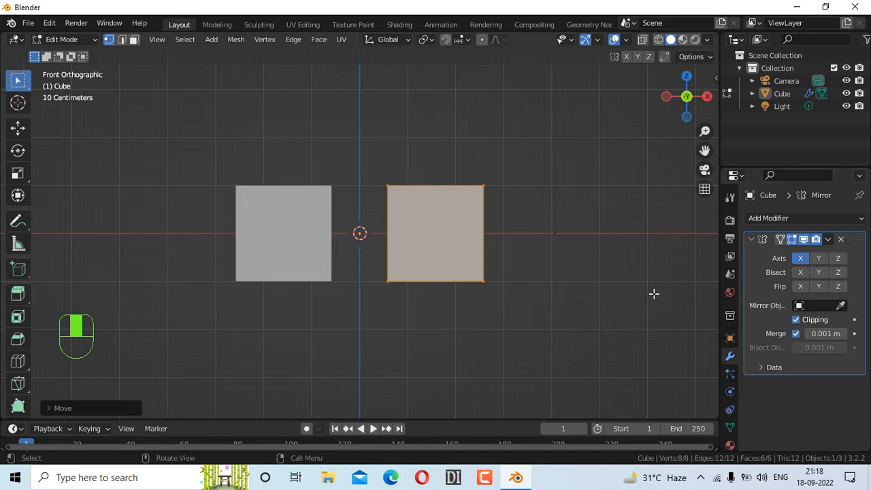
# Move the geometry about 1.57 m back along X so its inner side clips to the mirror plane and forms half of the cube.
pyautogui.press('g')
pyautogui.press('x')
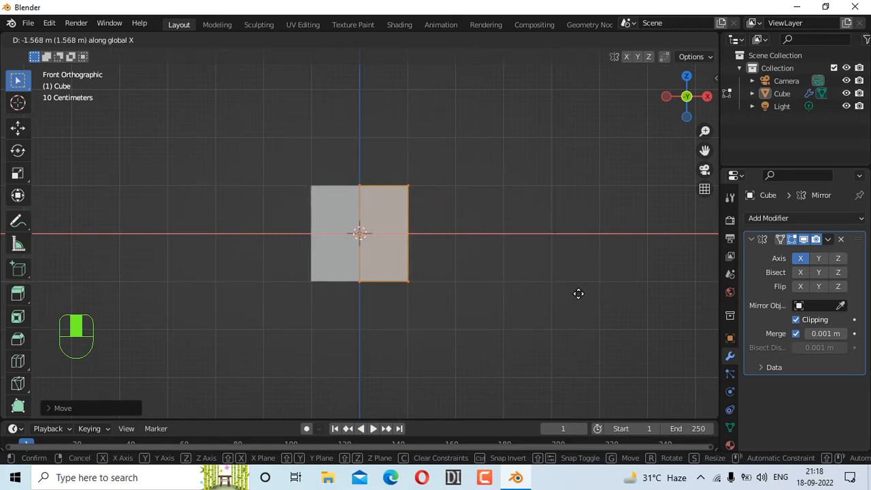
pyautogui.click(578, 293)
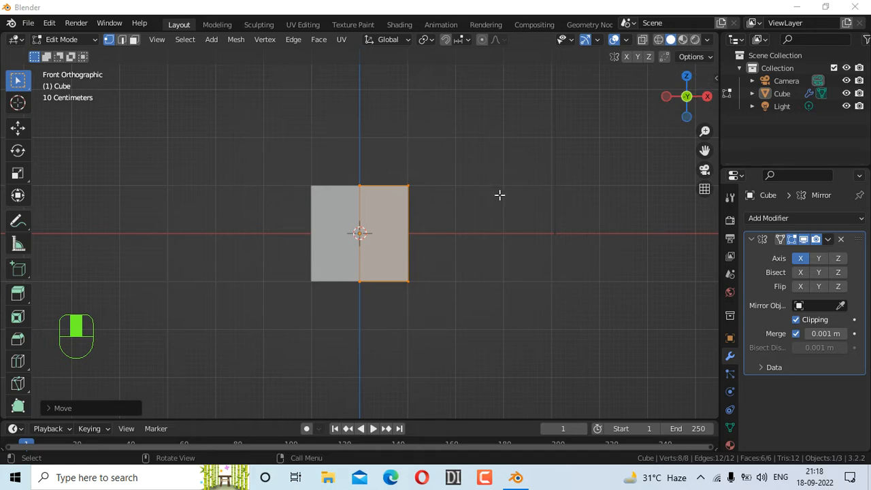
# Hide the Mirror modifier in the viewport and delete the half-cube's inner face lying on the mirror plane.
pyautogui.scroll(-1, 498, 196)
pyautogui.scroll(4, 495, 202)
pyautogui.moveTo(525, 196); pyautogui.dragTo(536, 244, button='middle')
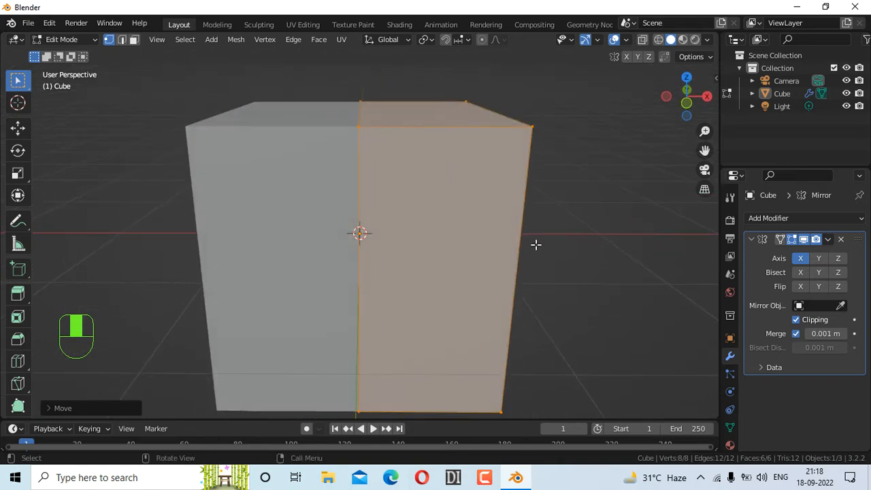
pyautogui.click(804, 240)
pyautogui.moveTo(686, 99); pyautogui.dragTo(524, 125)
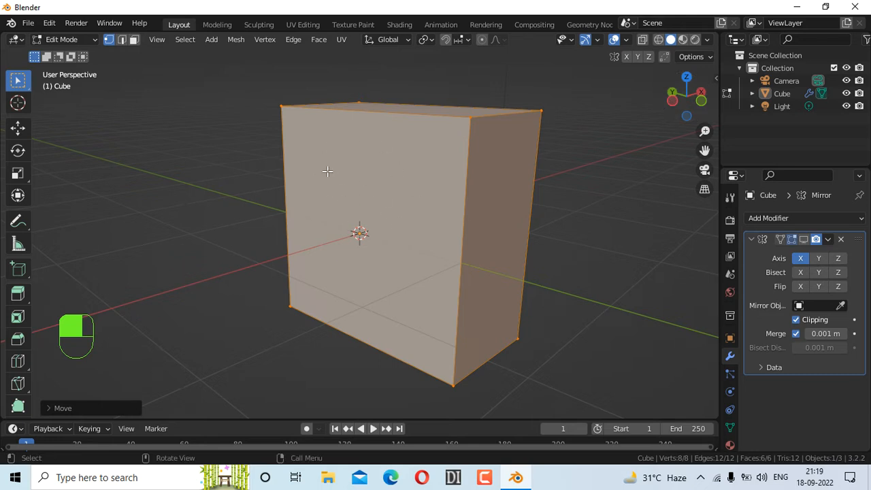
pyautogui.click(133, 40)
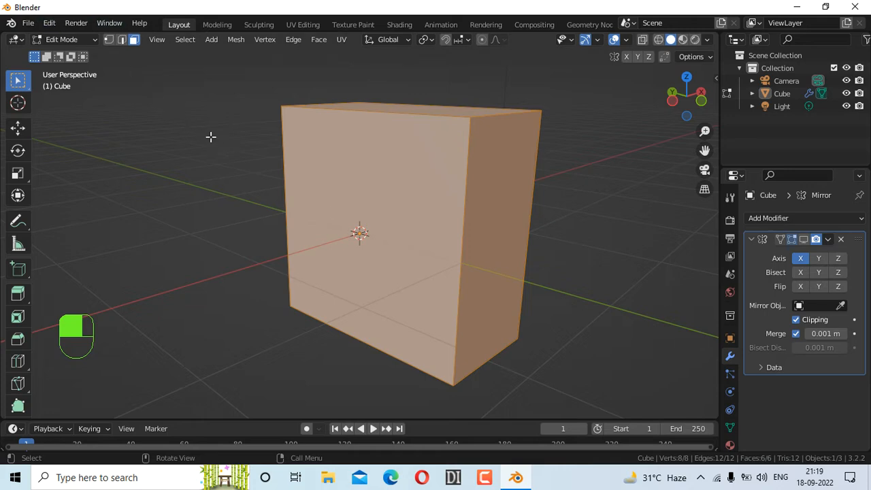
pyautogui.click(376, 213)
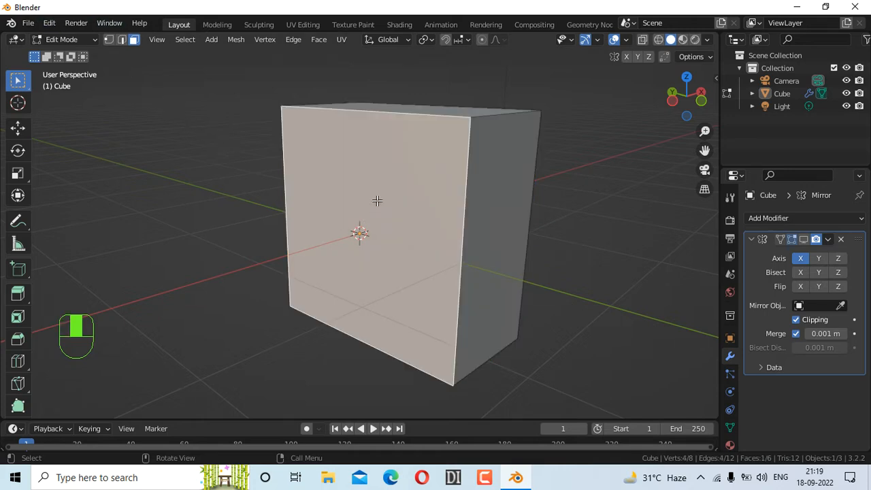
pyautogui.moveTo(687, 109); pyautogui.dragTo(685, 111)
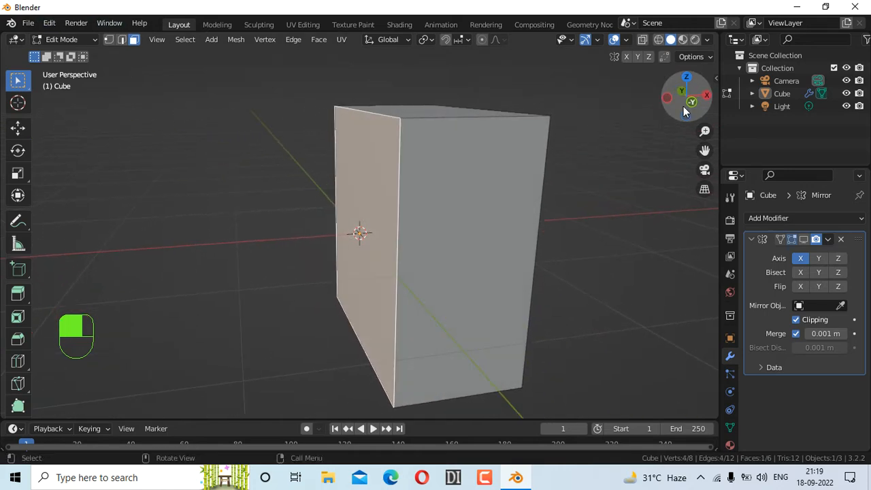
pyautogui.press('x')
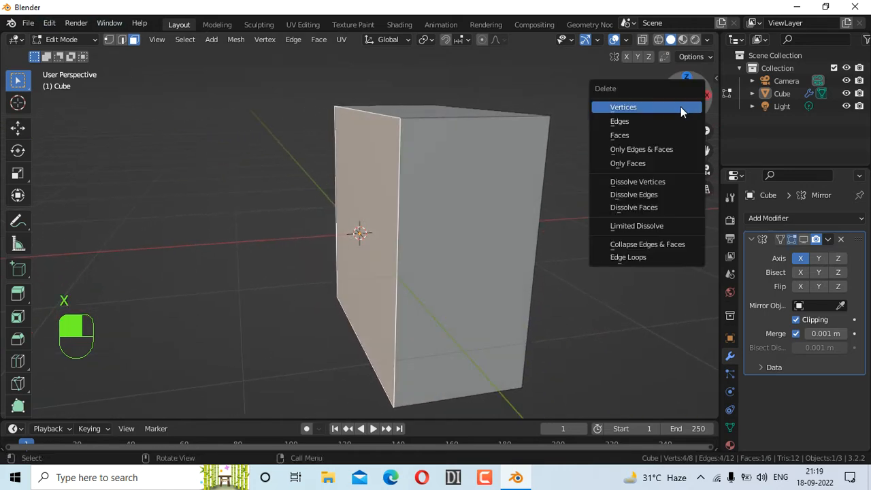
pyautogui.click(618, 135)
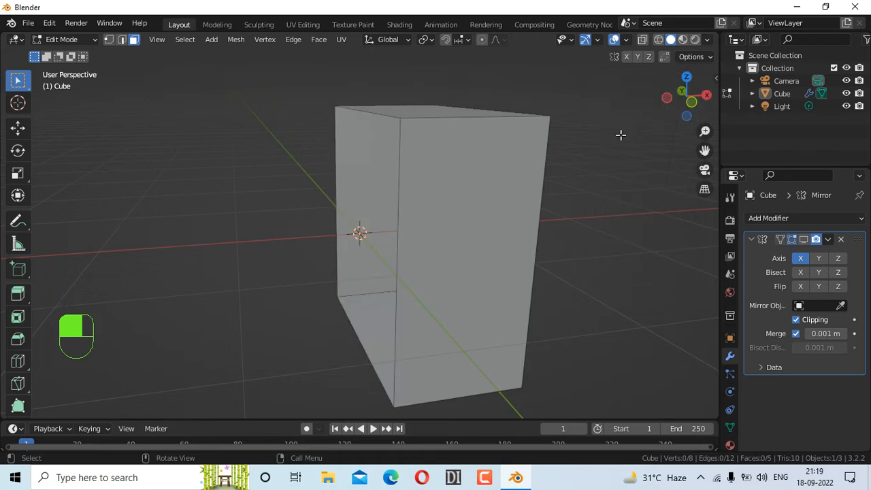
# Display the Mirror modifier in the viewport again and inspect the mirrored cube from the front and in perspective.
pyautogui.moveTo(677, 109)
pyautogui.mouseDown()
pyautogui.moveTo(693, 106)
pyautogui.moveTo(685, 102)
pyautogui.mouseUp()
pyautogui.click(803, 239)
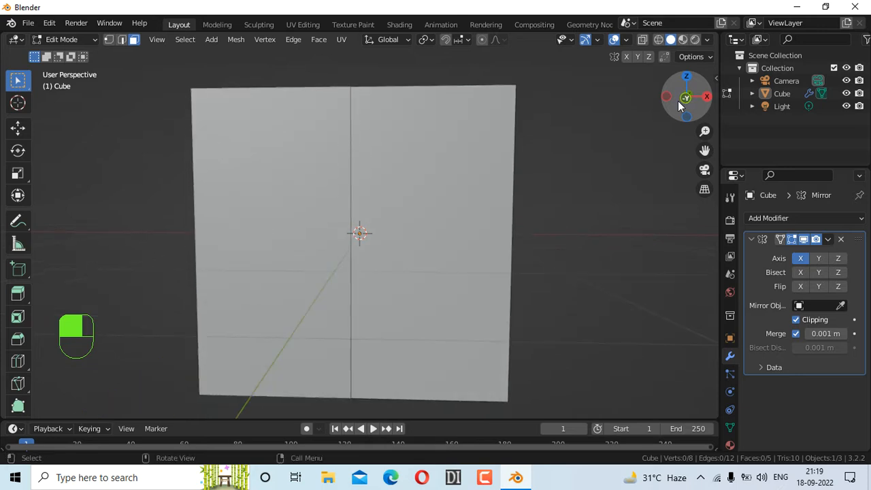
pyautogui.click(684, 102)
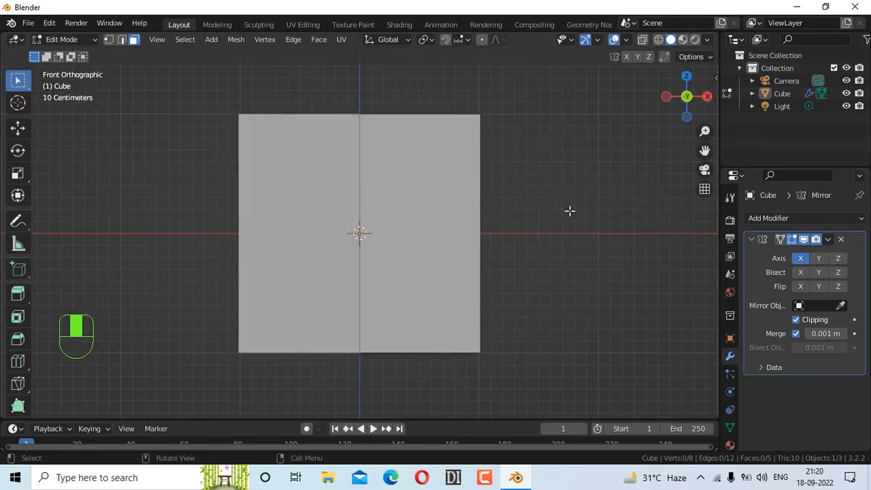
pyautogui.moveTo(670, 119); pyautogui.dragTo(272, 140, button='middle')
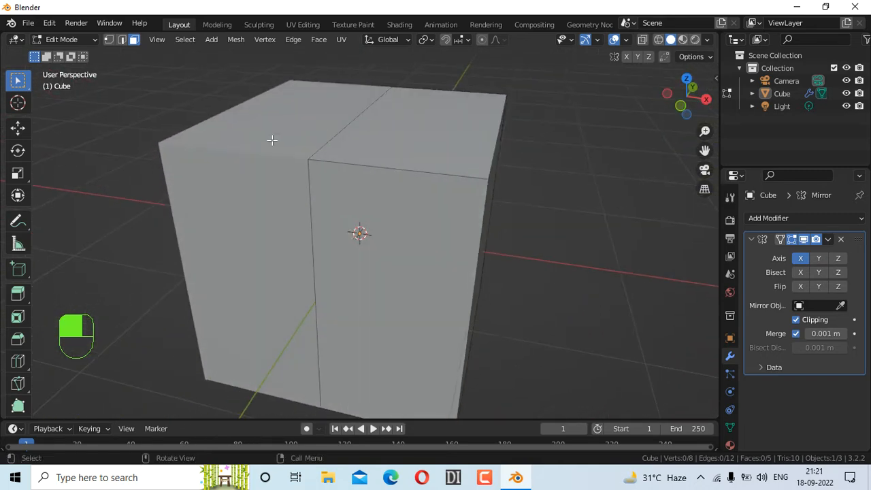
# Switch to Object Mode and select the mirrored cube.
pyautogui.click(71, 41)
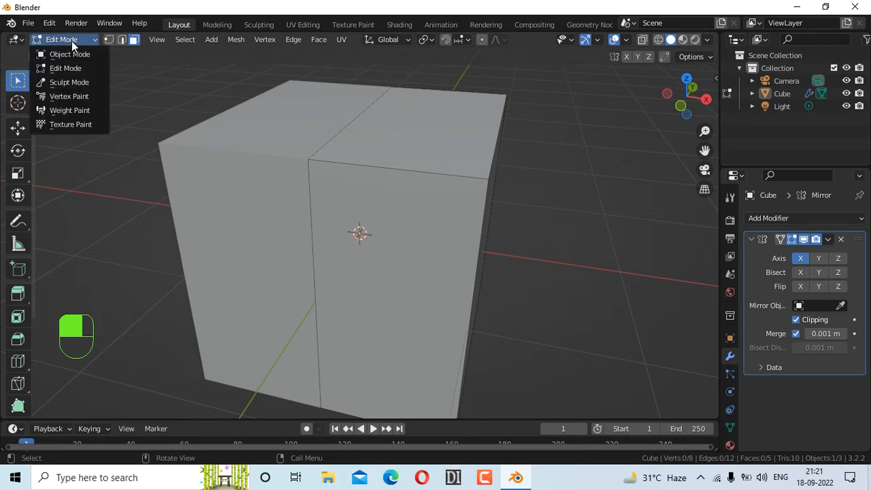
pyautogui.click(80, 54)
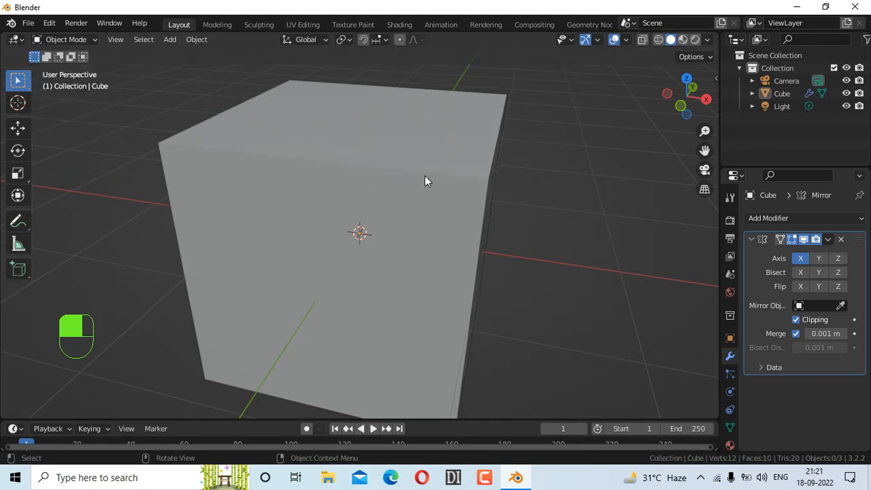
pyautogui.click(424, 176)
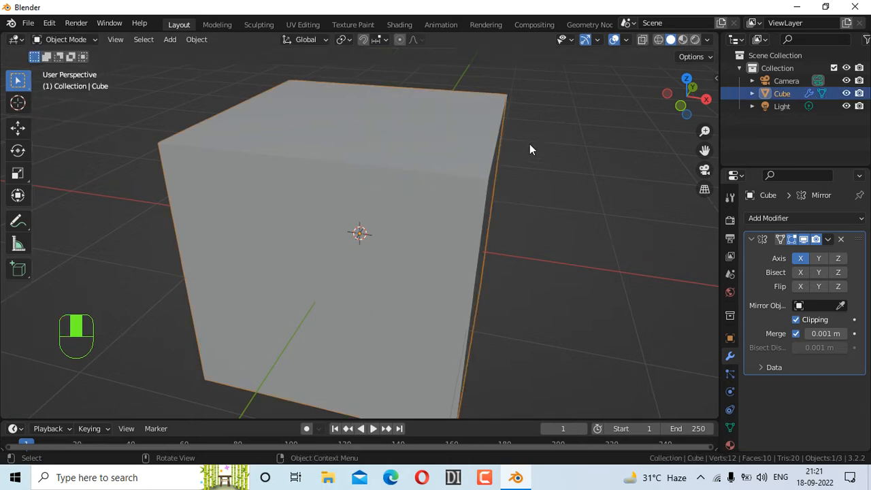
pyautogui.click(679, 102)
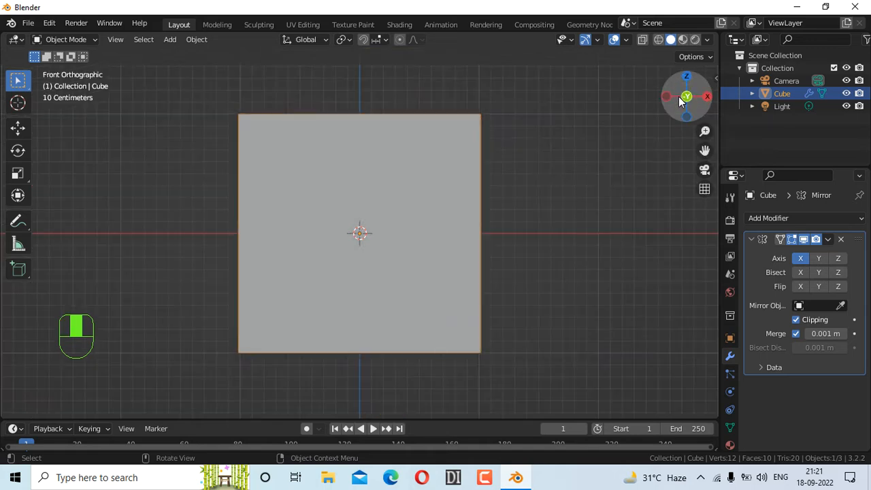
# Scale the cube along the global Y axis to about 0.57.
pyautogui.moveTo(683, 109); pyautogui.dragTo(635, 135)
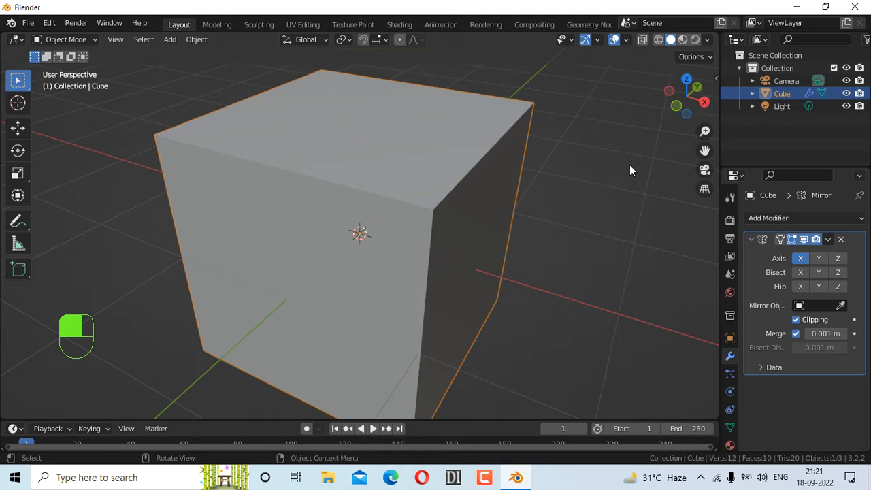
pyautogui.press('s')
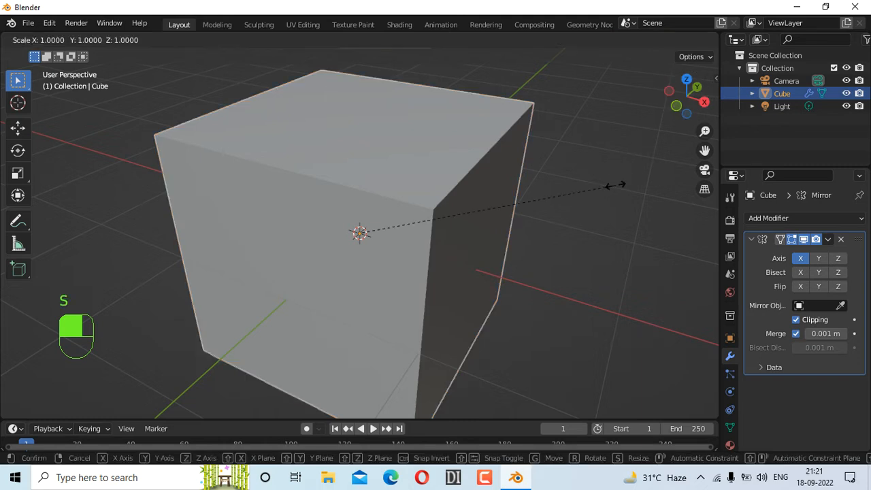
pyautogui.press('y')
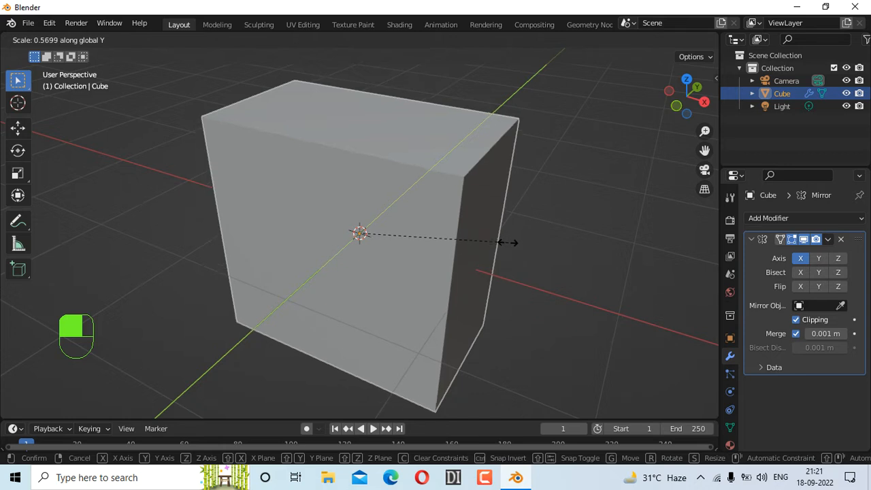
pyautogui.click(504, 245)
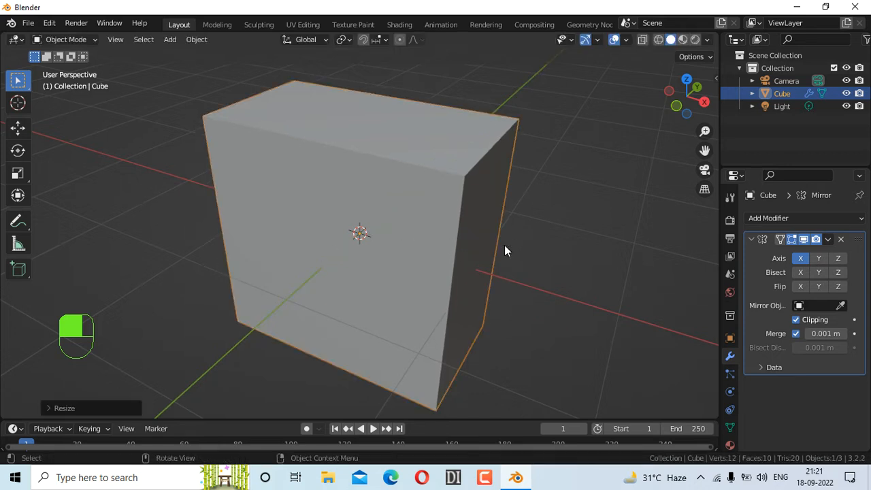
# Thin the cube further along the global Y axis with two more scaling passes.
pyautogui.moveTo(670, 99)
pyautogui.mouseDown()
pyautogui.moveTo(619, 112)
pyautogui.moveTo(590, 81)
pyautogui.moveTo(642, 103)
pyautogui.moveTo(668, 99)
pyautogui.moveTo(686, 119)
pyautogui.moveTo(686, 105)
pyautogui.mouseUp()
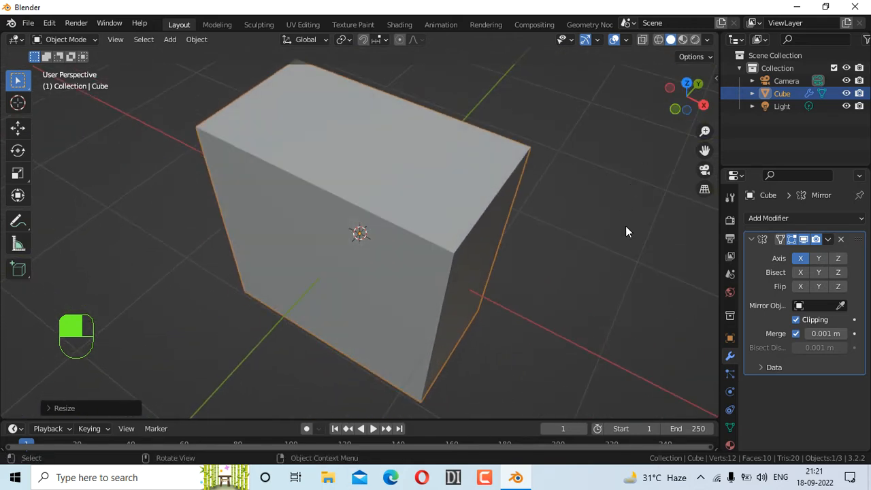
pyautogui.press('s')
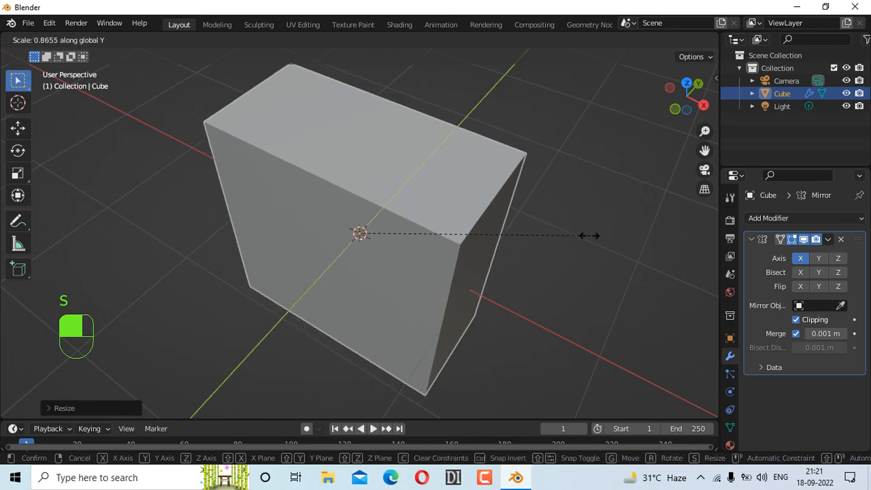
pyautogui.click(576, 243)
pyautogui.moveTo(689, 97); pyautogui.dragTo(615, 205)
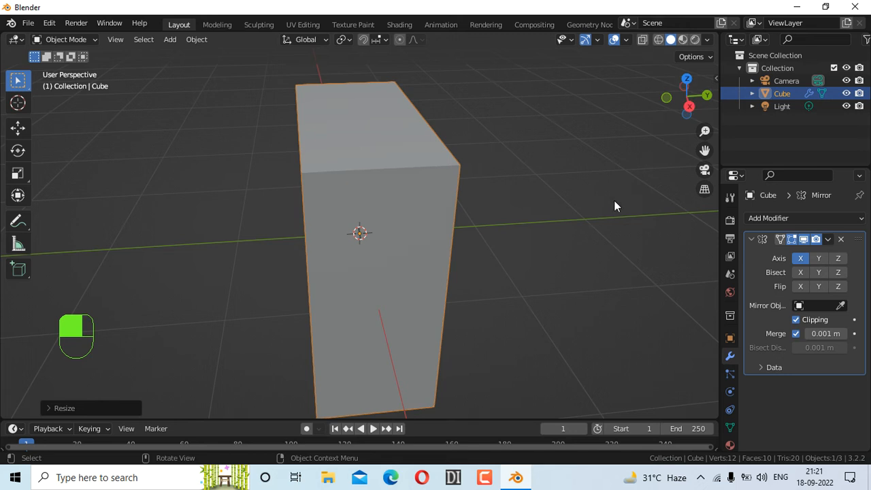
pyautogui.press('s')
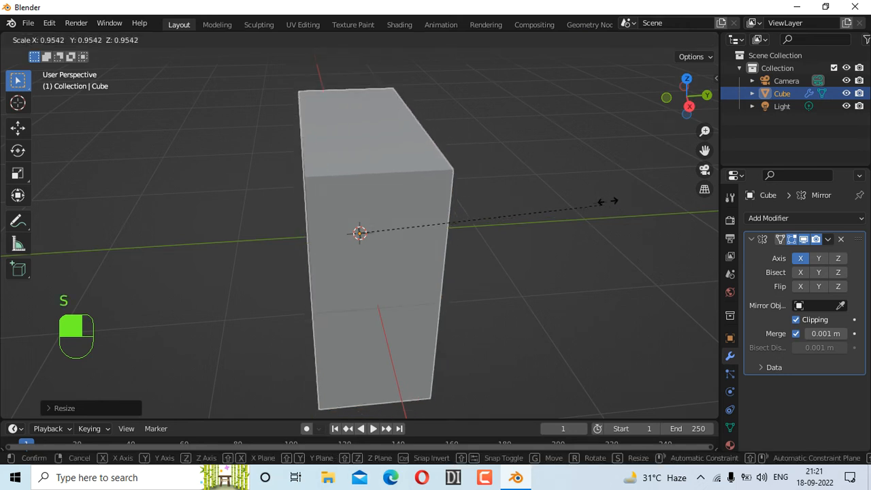
pyautogui.click(616, 202)
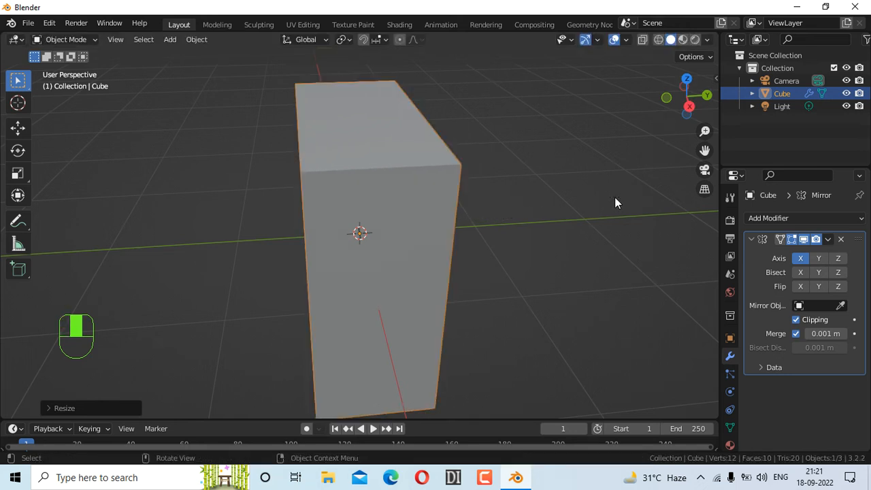
pyautogui.press('s')
pyautogui.press('y')
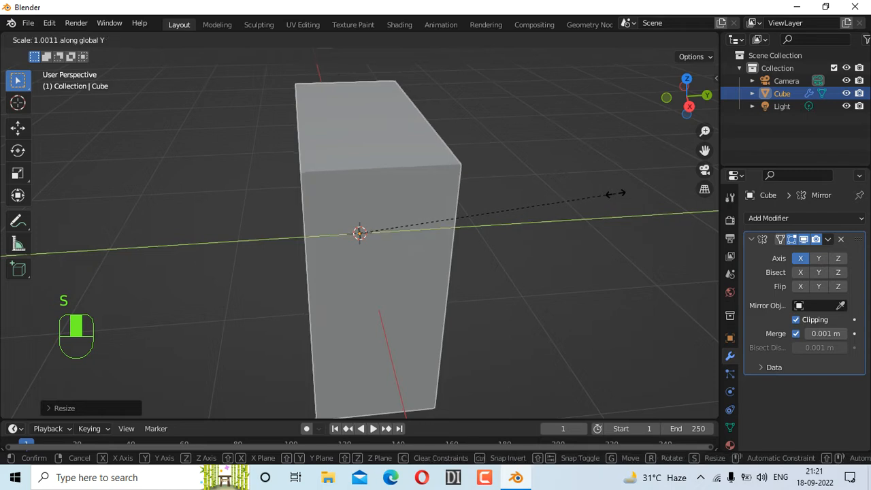
pyautogui.click(570, 199)
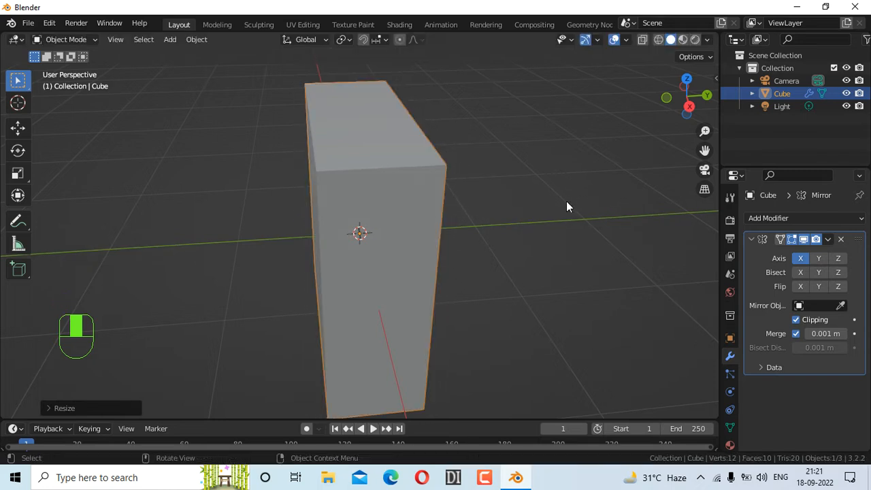
# Show the cube in wireframe from the front view and enter Edit Mode.
pyautogui.moveTo(686, 95)
pyautogui.mouseDown()
pyautogui.moveTo(671, 102)
pyautogui.moveTo(684, 107)
pyautogui.mouseUp()
pyautogui.click(684, 105)
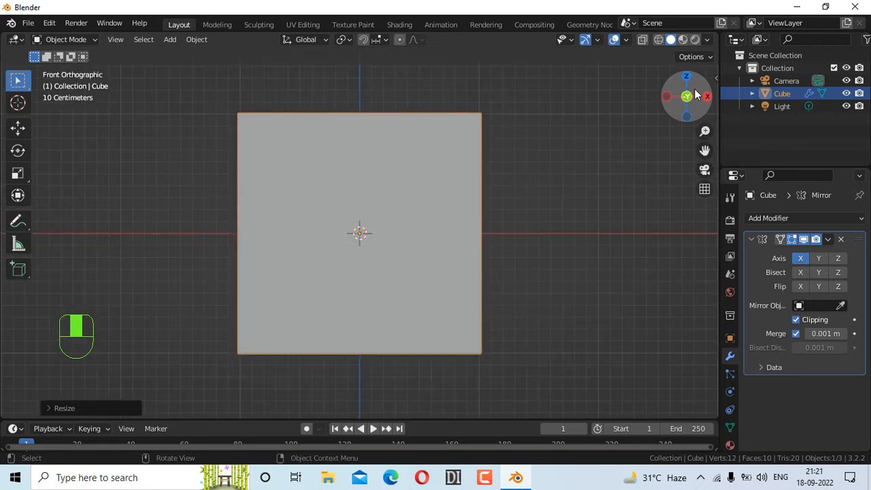
pyautogui.click(658, 40)
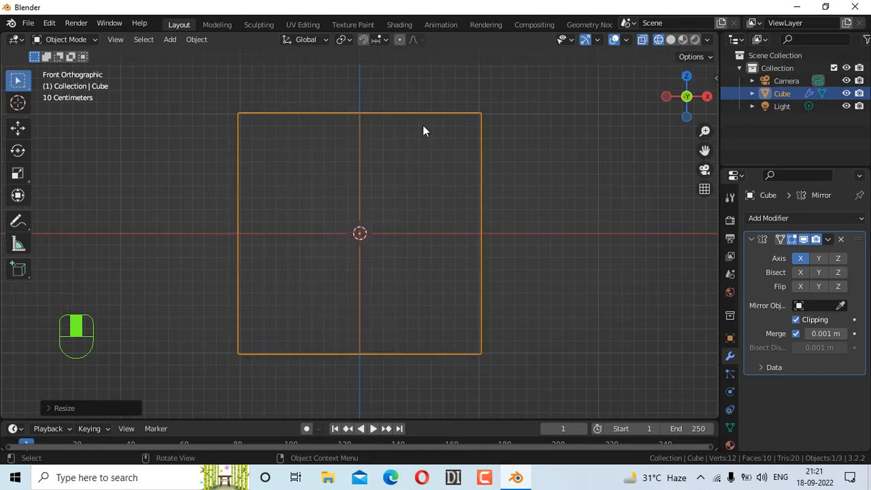
pyautogui.click(65, 39)
pyautogui.click(65, 68)
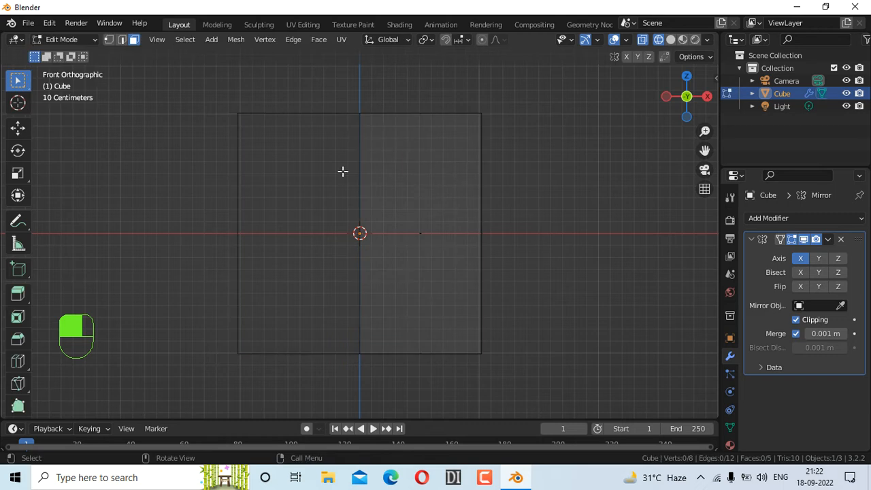
# Select the four bottom vertices of the half-cube in vertex mode and move them up along the Z axis.
pyautogui.click(108, 40)
pyautogui.moveTo(328, 285); pyautogui.dragTo(537, 378)
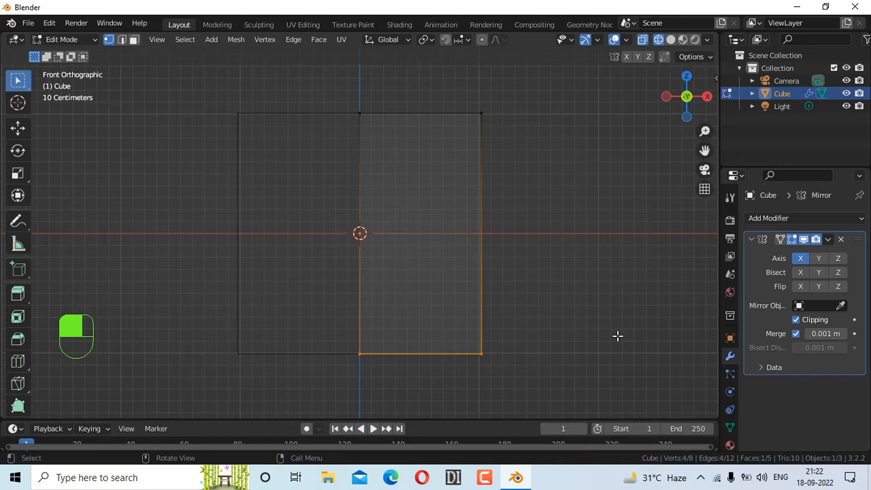
pyautogui.press('g')
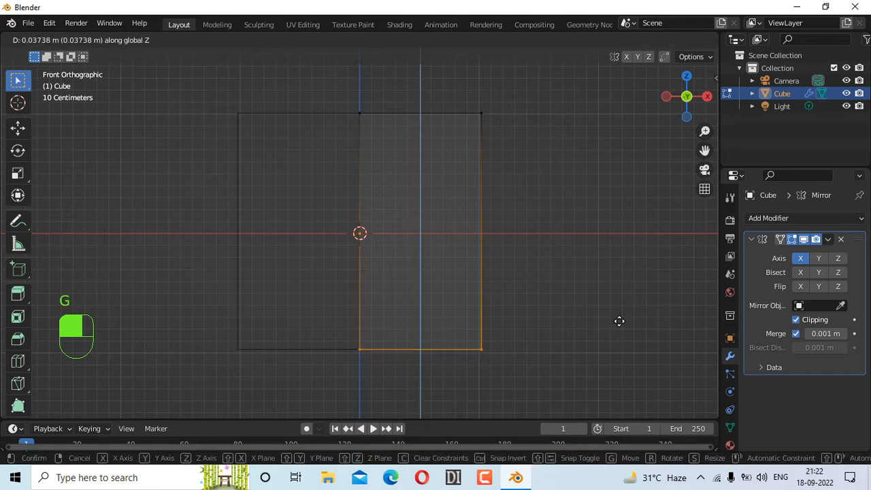
pyautogui.click(619, 298)
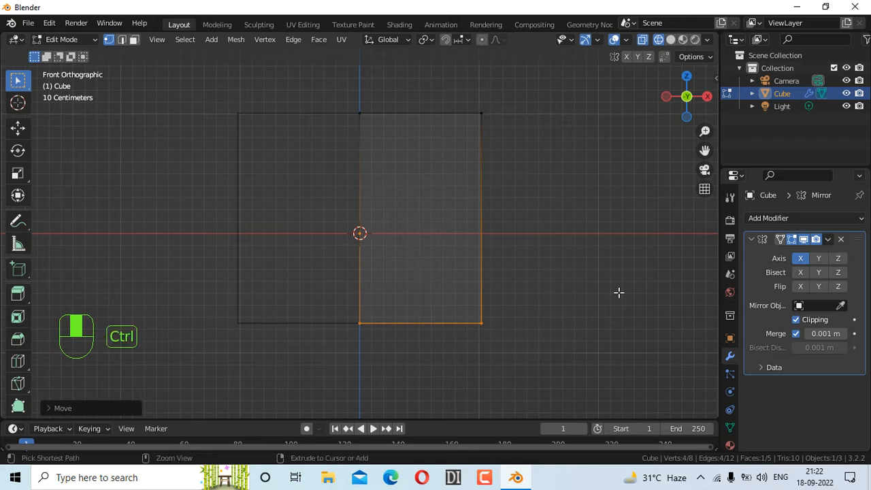
# Undo the last vertex move and move the half-cube's bottom vertices up along the Z axis to the origin level.
pyautogui.hotkey('ctrl', 'z')
pyautogui.press('g')
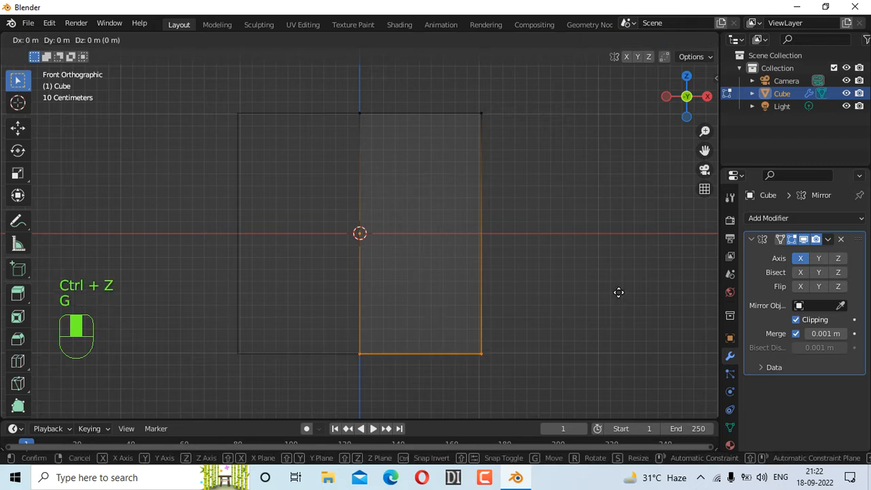
pyautogui.press('z')
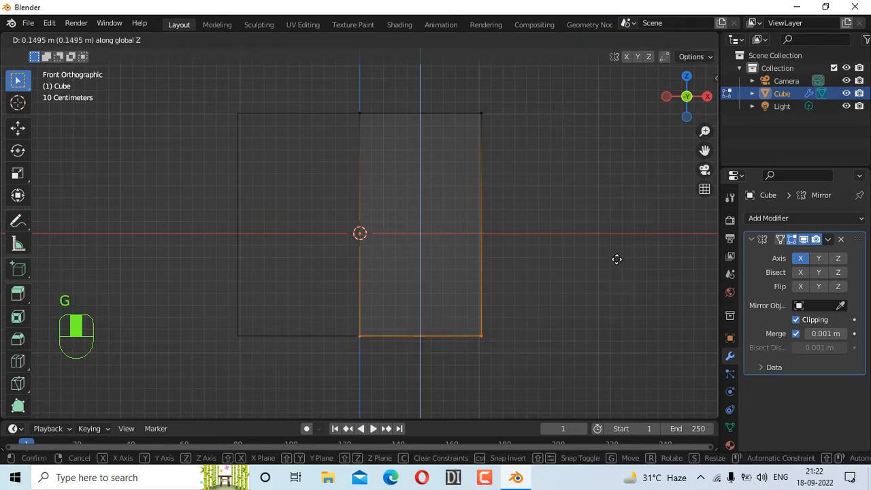
pyautogui.click(620, 173)
# Subdivide the selected bottom of the half-cube and clear the selection.
pyautogui.rightClick(619, 173)
pyautogui.click(620, 173)
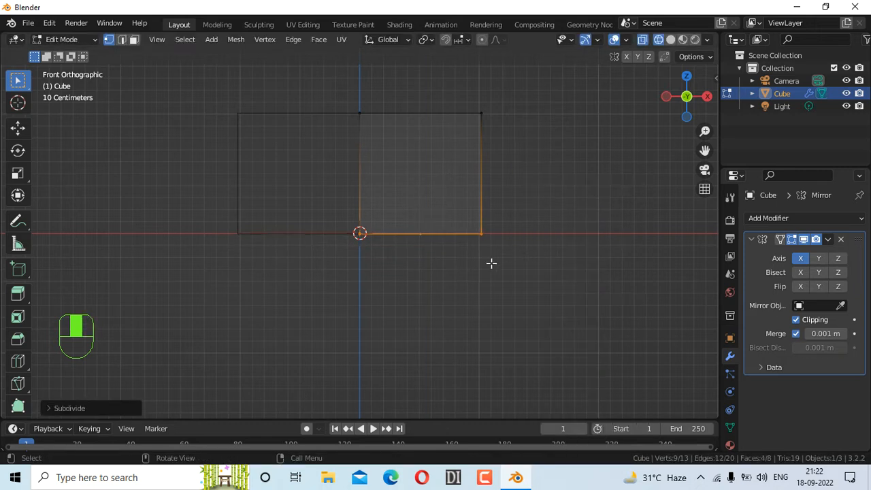
pyautogui.click(435, 291)
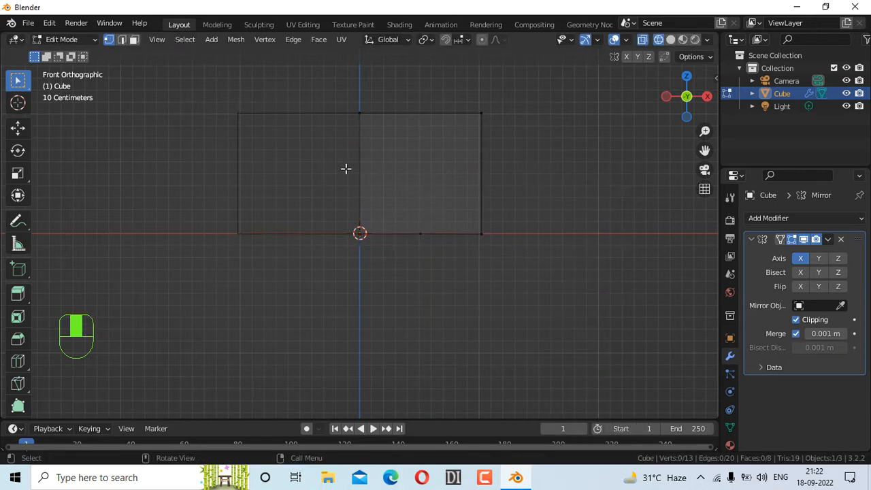
# Box-select the outer bottom corner vertices and move them inward along the X axis by about 0.3 m.
pyautogui.moveTo(433, 209); pyautogui.dragTo(543, 279)
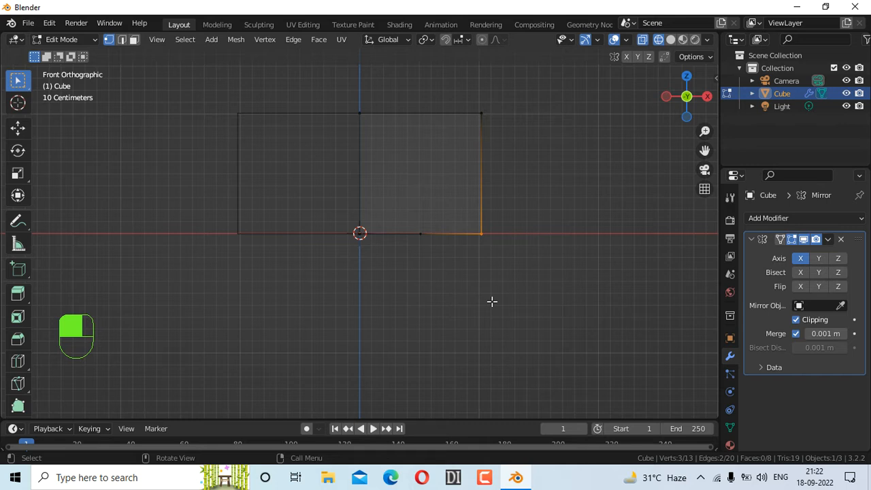
pyautogui.press('g')
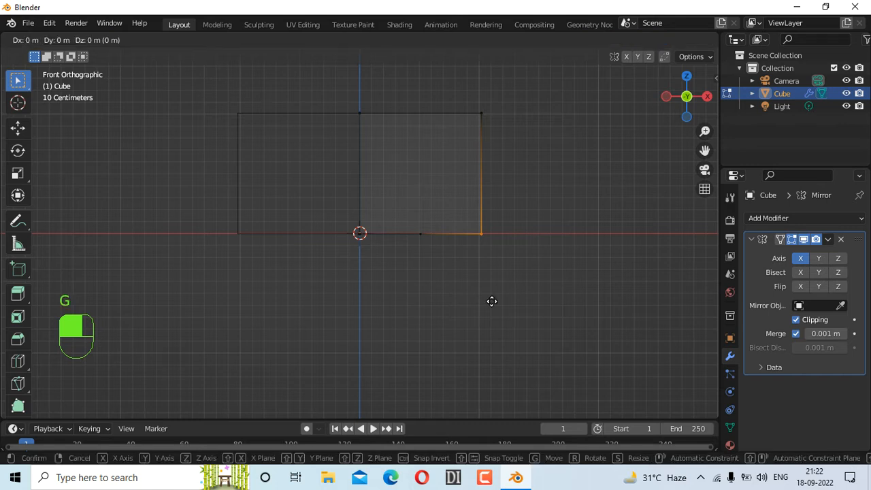
pyautogui.press('x')
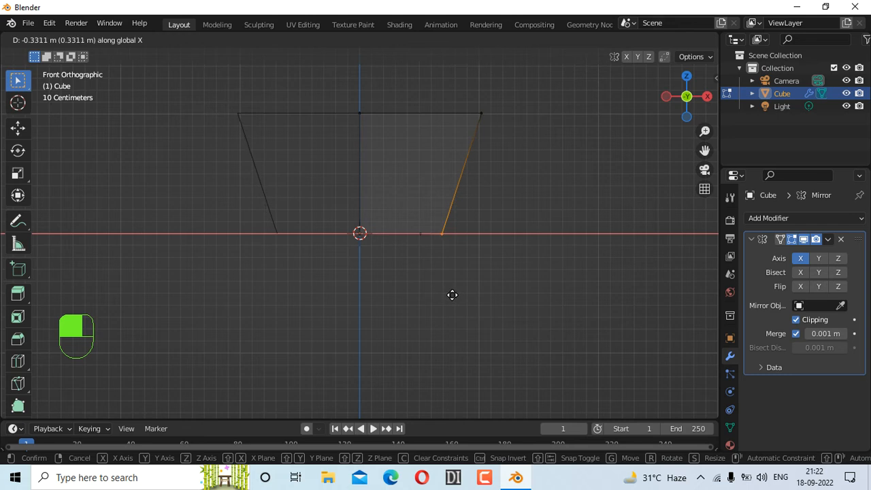
pyautogui.click(455, 296)
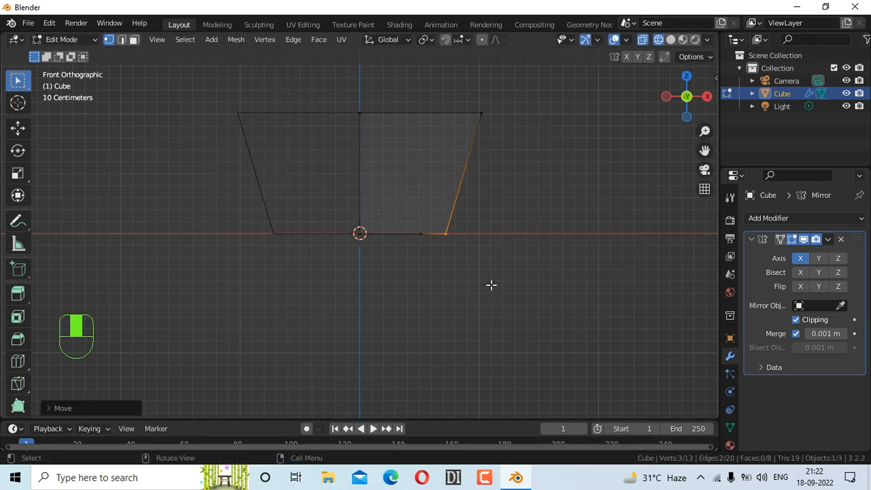
pyautogui.click(370, 254)
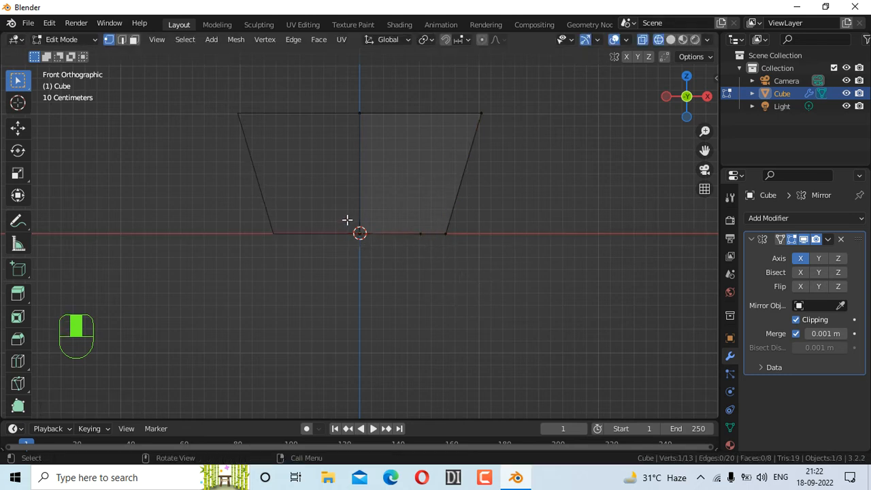
# Extrude the half-cube's bottom face downward by about 1 m in the front view.
pyautogui.moveTo(686, 95); pyautogui.dragTo(593, 194)
pyautogui.click(593, 193)
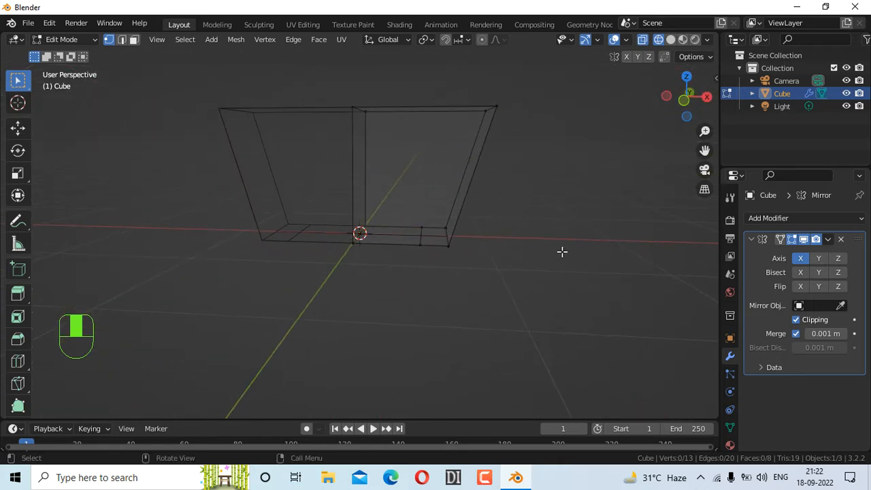
pyautogui.moveTo(684, 95); pyautogui.dragTo(686, 97)
pyautogui.click(685, 96)
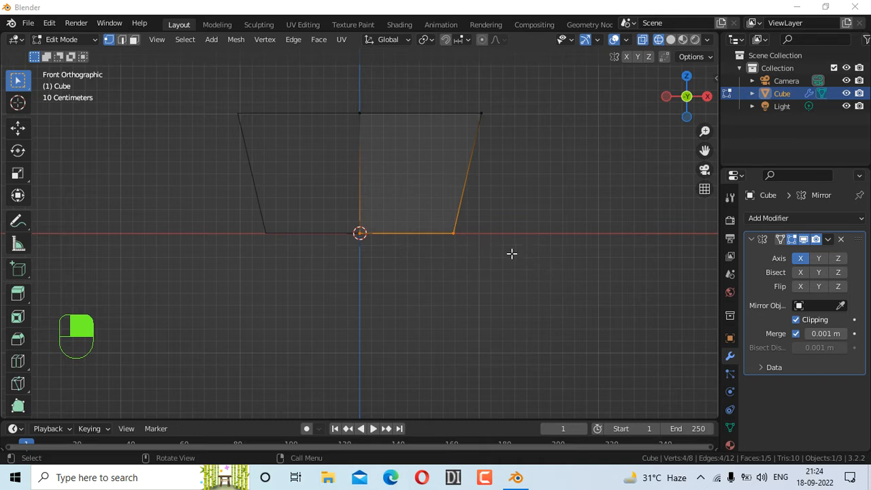
pyautogui.click(433, 243)
pyautogui.hotkey('ctrl', 'z')
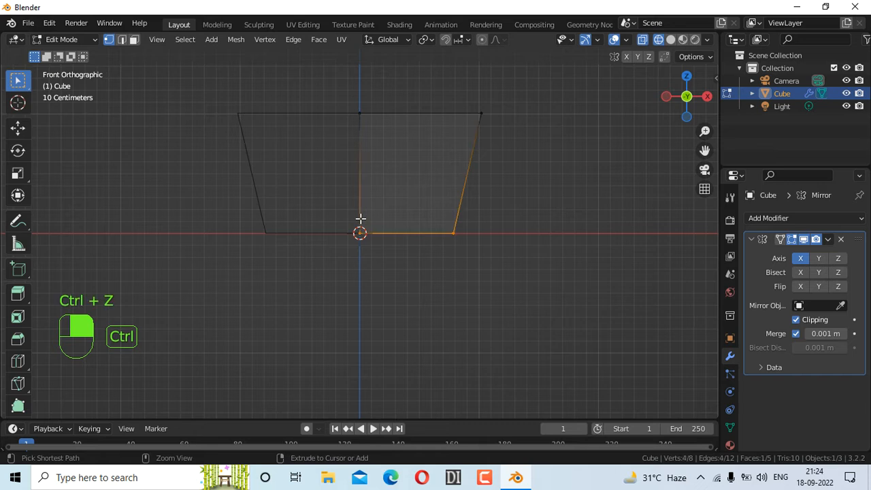
pyautogui.press('e')
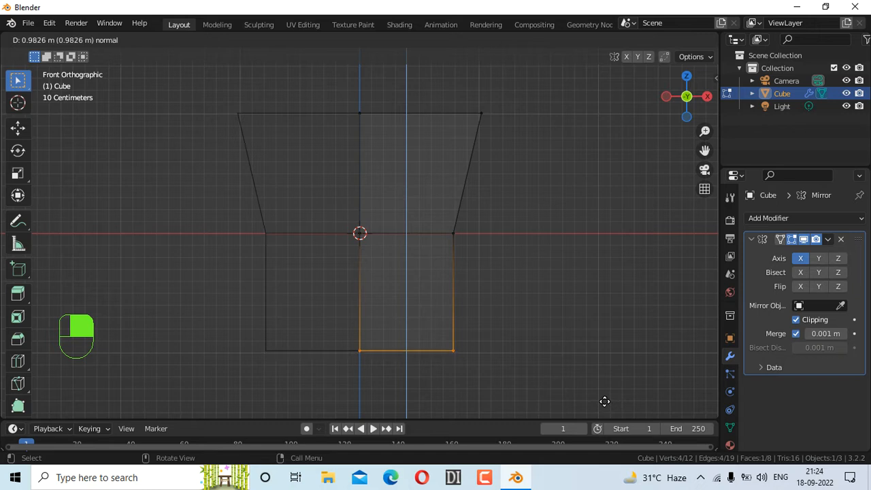
pyautogui.click(603, 404)
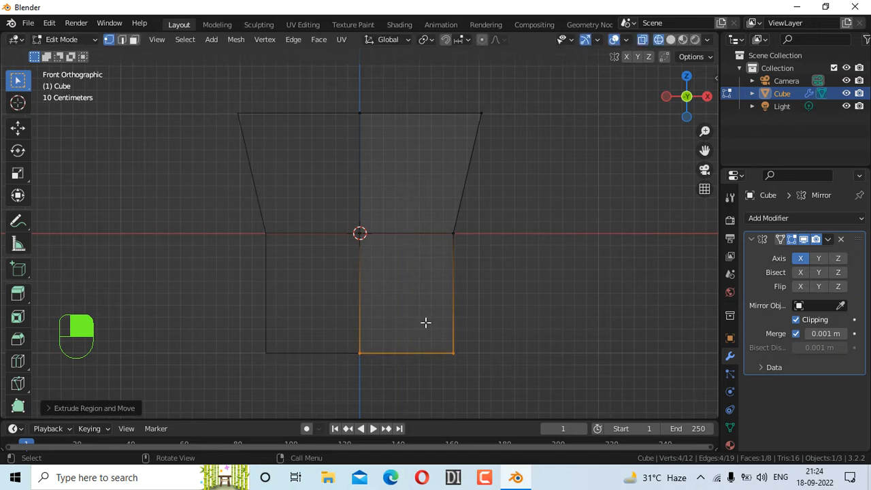
# Select the outer bottom vertices of the extruded section and move them outward along the X axis by about 0.2 m.
pyautogui.click(509, 342)
pyautogui.moveTo(414, 317); pyautogui.dragTo(506, 376)
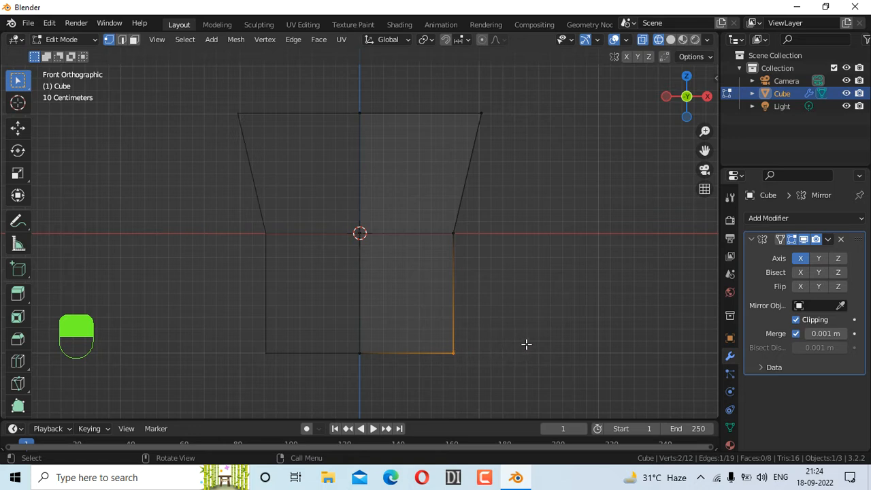
pyautogui.press('g')
pyautogui.press('x')
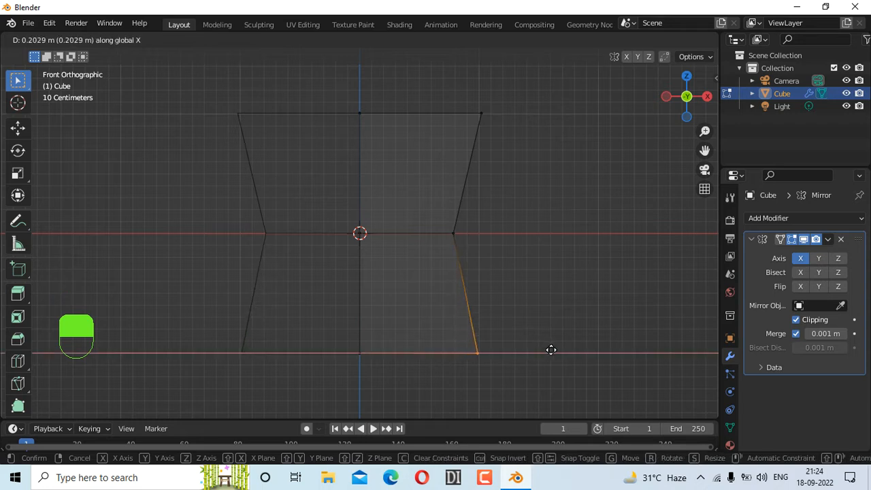
pyautogui.click(554, 352)
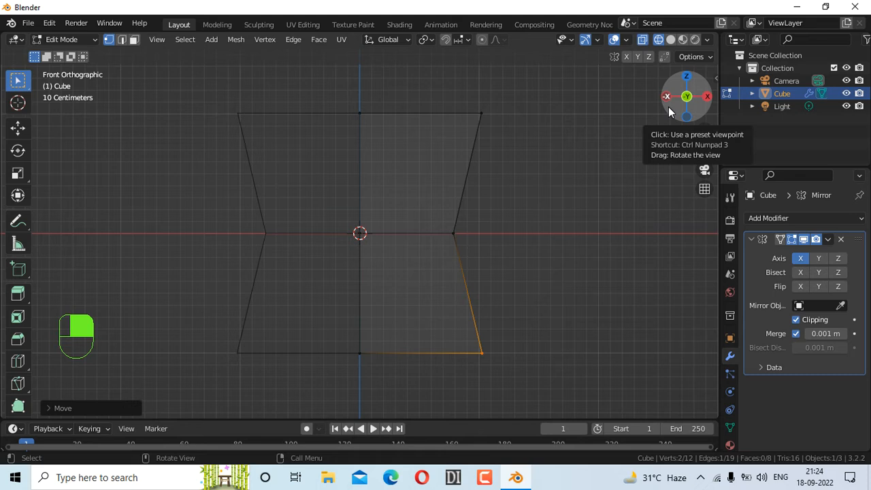
# Switch the viewport to solid shading and inspect the mirrored body from the back.
pyautogui.click(670, 40)
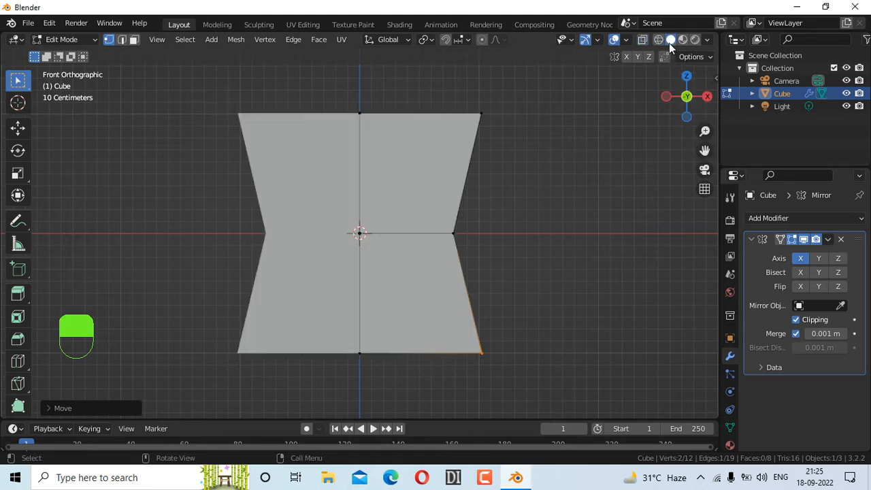
pyautogui.click(526, 254)
pyautogui.moveTo(683, 110)
pyautogui.mouseDown()
pyautogui.moveTo(711, 115)
pyautogui.moveTo(667, 97)
pyautogui.moveTo(681, 107)
pyautogui.mouseUp()
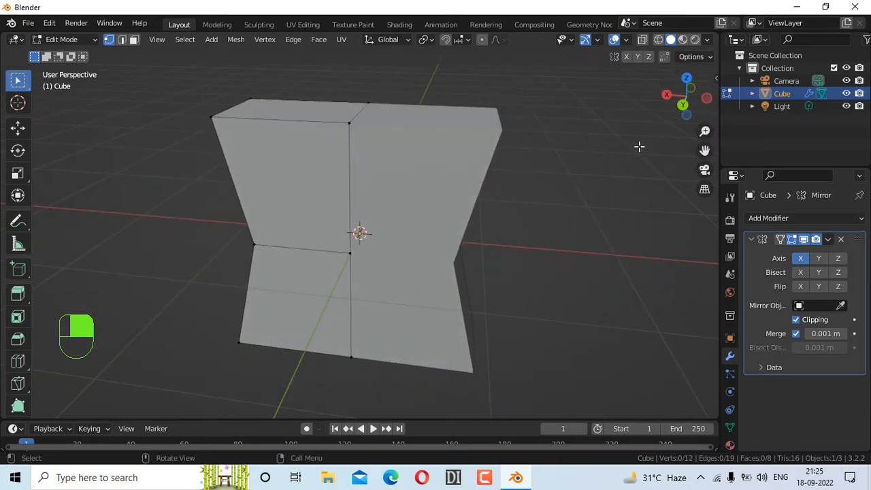
pyautogui.moveTo(679, 98); pyautogui.dragTo(649, 100)
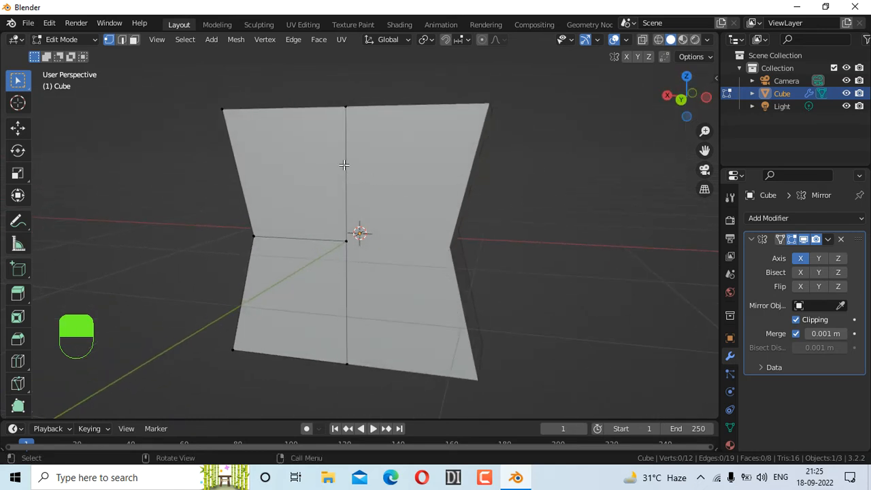
# Select the upper and lower vertical centre edges on both the front and back faces in edge mode.
pyautogui.click(121, 39)
pyautogui.click(344, 159)
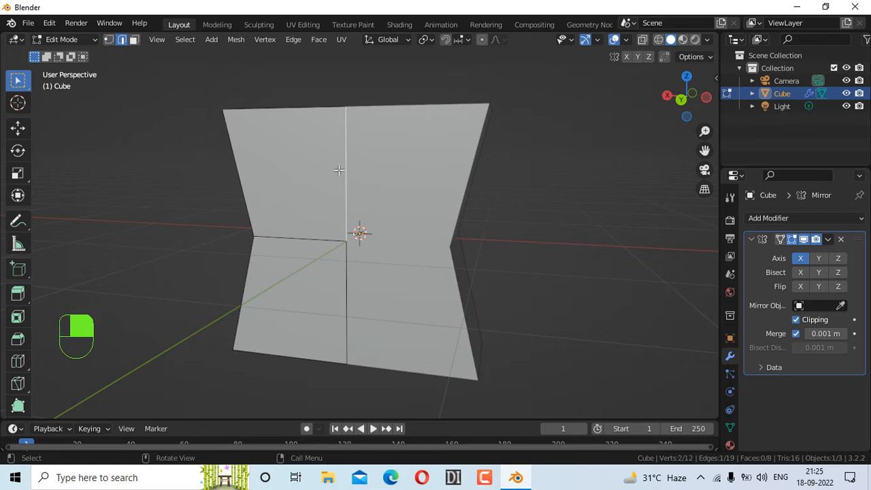
pyautogui.click(687, 97)
pyautogui.click(686, 97)
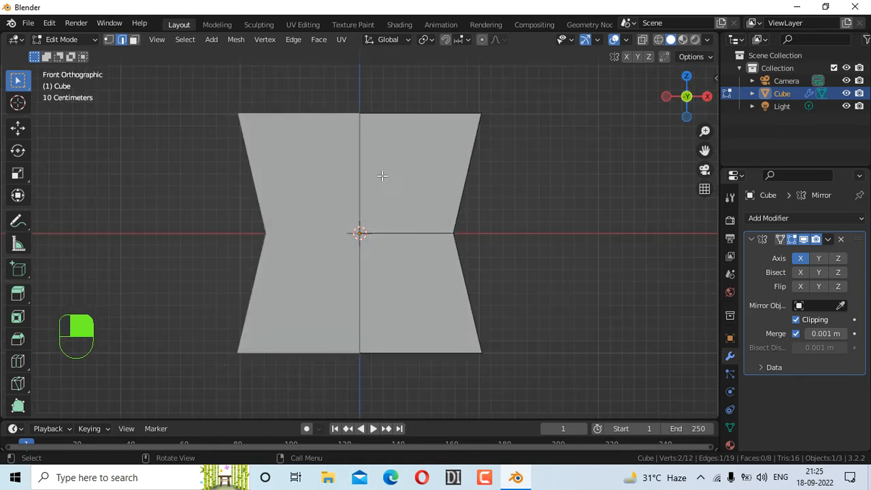
pyautogui.click(359, 170)
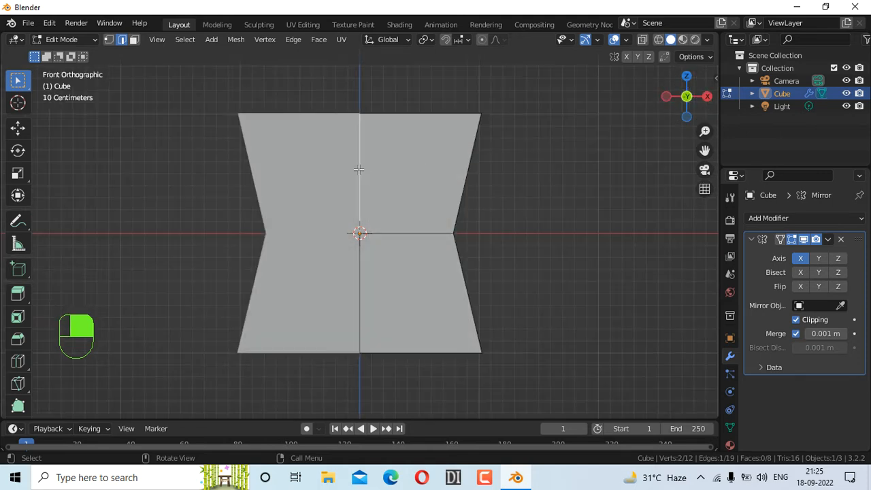
pyautogui.keyDown('shift'); pyautogui.click(356, 274); pyautogui.keyUp('shift')
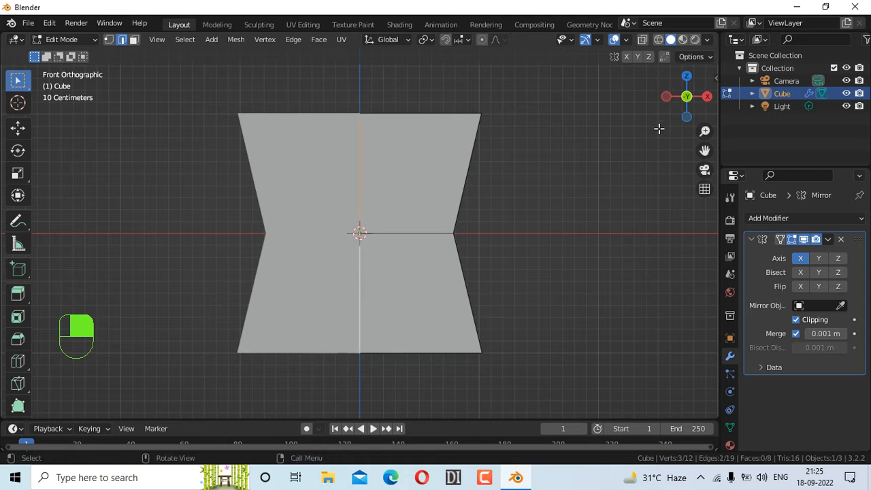
pyautogui.moveTo(683, 107); pyautogui.dragTo(680, 107)
pyautogui.keyDown('shift'); pyautogui.click(377, 181); pyautogui.keyUp('shift')
pyautogui.keyDown('shift'); pyautogui.click(378, 279); pyautogui.keyUp('shift')
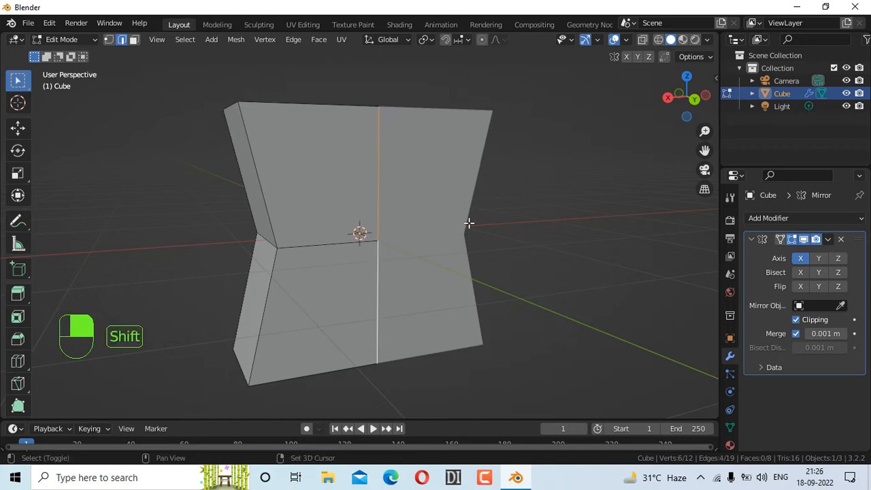
# Move the four selected centre edges slightly along the positive Y axis.
pyautogui.moveTo(686, 95); pyautogui.dragTo(709, 96)
pyautogui.moveTo(608, 148); pyautogui.dragTo(603, 152, button='middle')
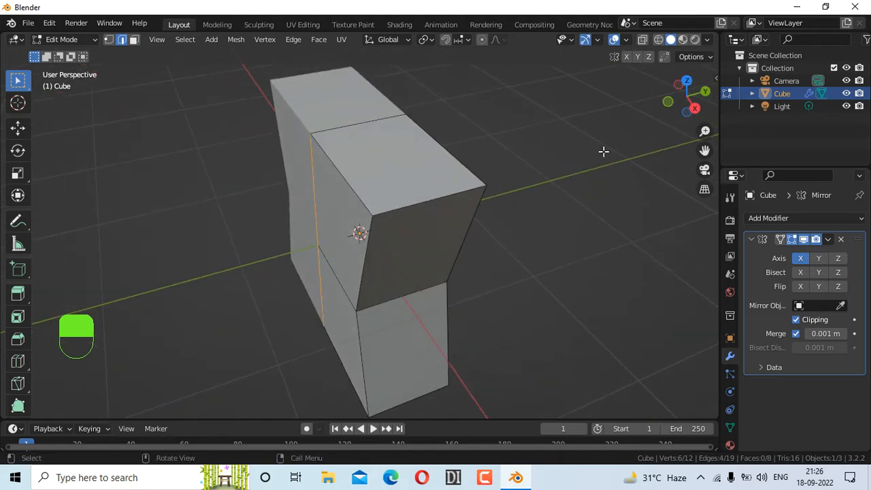
pyautogui.press('g')
pyautogui.press('y')
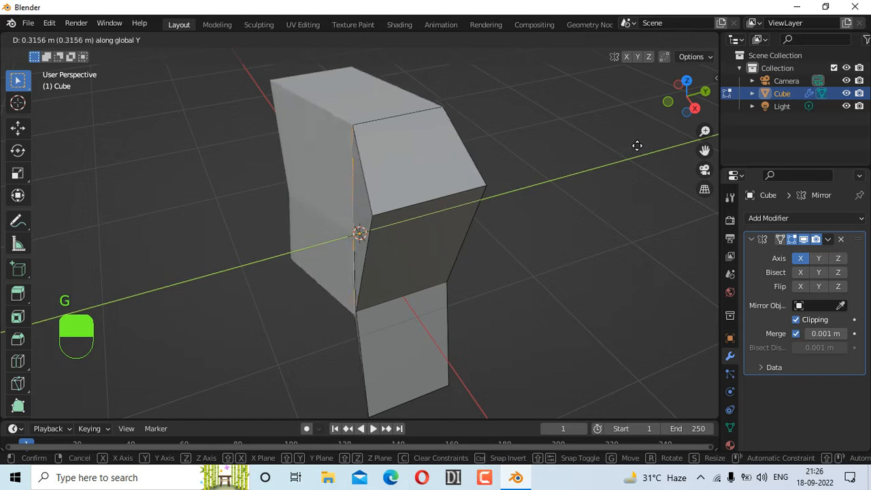
pyautogui.click(604, 146)
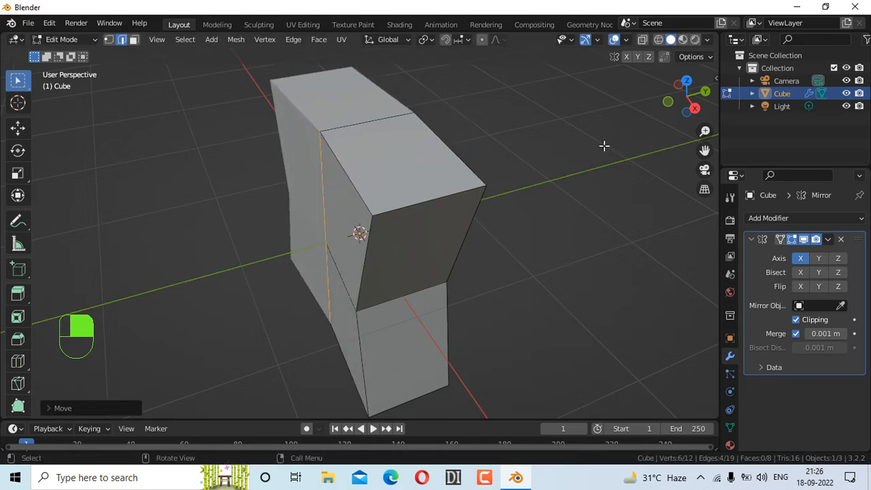
# Select only the two front centre edges and move them outward by about 0.25 m along the negative Y axis.
pyautogui.click(604, 146)
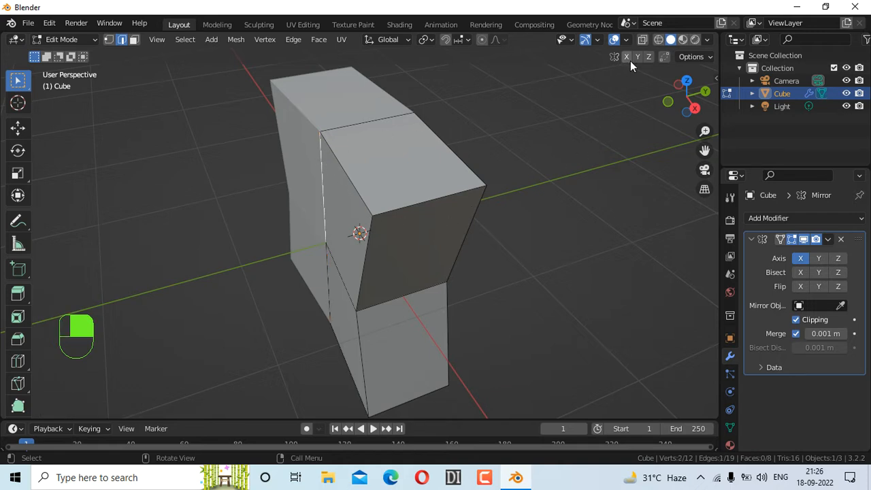
pyautogui.click(329, 268)
pyautogui.click(320, 179)
pyautogui.keyDown('shift'); pyautogui.click(326, 253); pyautogui.keyUp('shift')
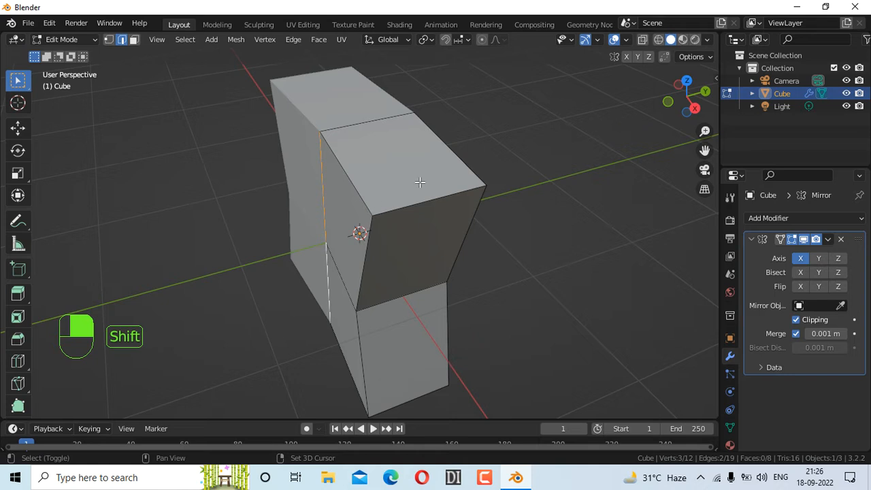
pyautogui.press('g')
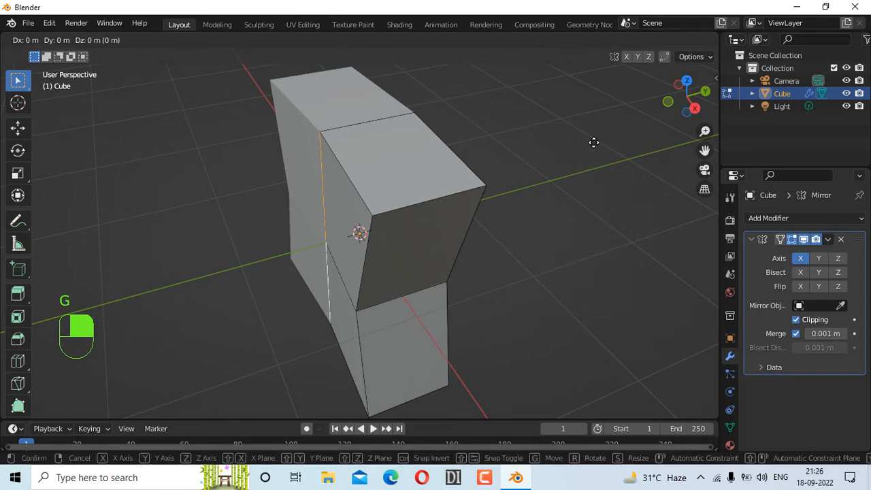
pyautogui.press('y')
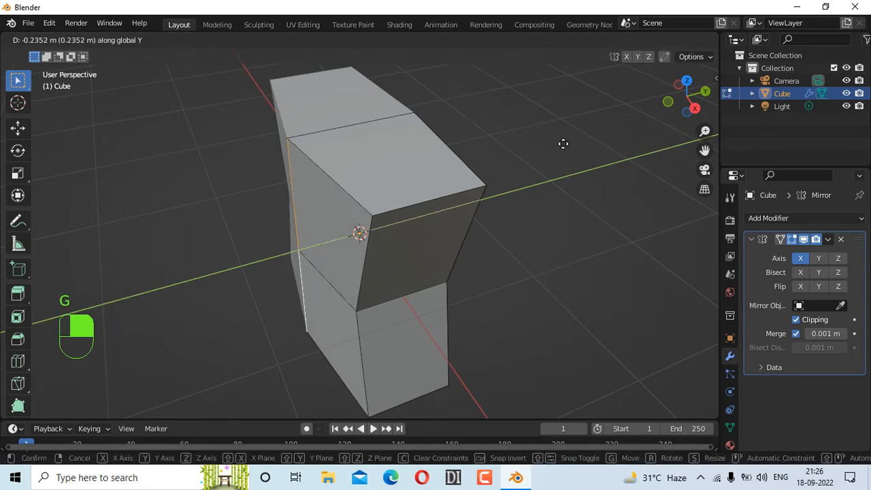
pyautogui.click(560, 143)
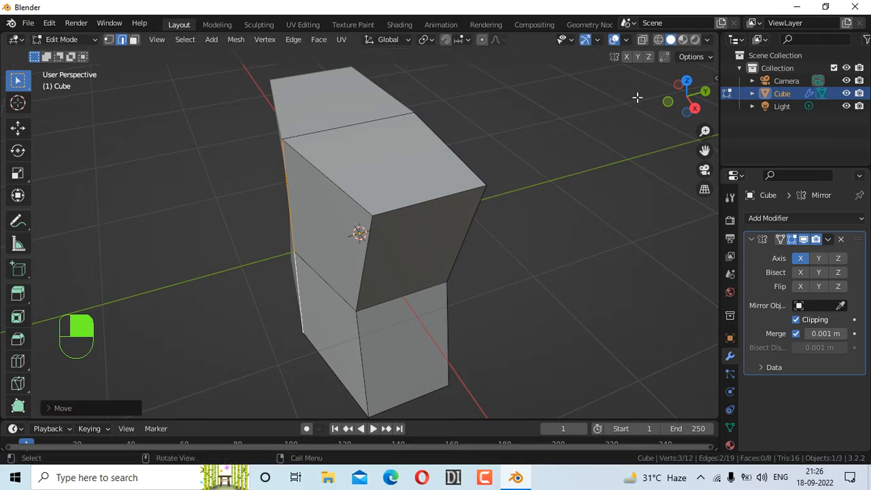
# Select the upper and lower back centre edges and move them slightly along the global Y axis.
pyautogui.moveTo(685, 93)
pyautogui.mouseDown()
pyautogui.moveTo(666, 97)
pyautogui.moveTo(715, 99)
pyautogui.moveTo(817, 61)
pyautogui.moveTo(859, 70)
pyautogui.moveTo(842, 99)
pyautogui.moveTo(867, 103)
pyautogui.moveTo(720, 67)
pyautogui.moveTo(605, 83)
pyautogui.moveTo(609, 101)
pyautogui.moveTo(633, 94)
pyautogui.moveTo(686, 103)
pyautogui.mouseUp()
pyautogui.click(686, 101)
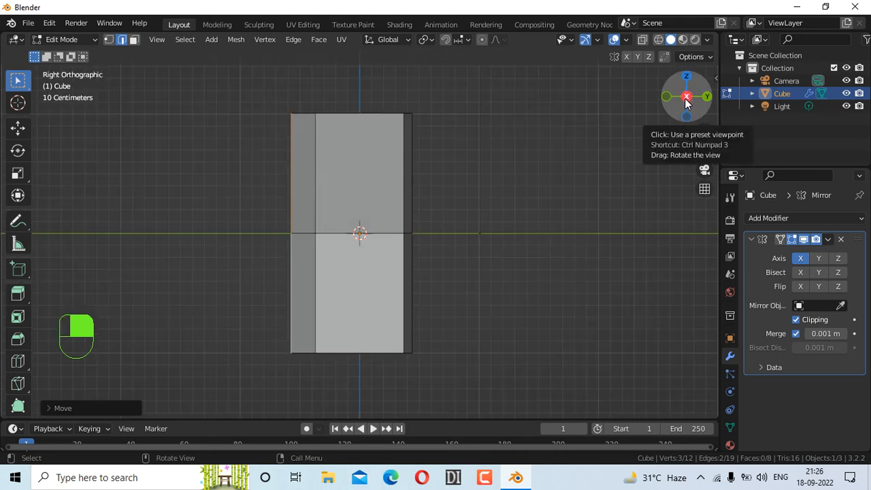
pyautogui.moveTo(677, 120)
pyautogui.mouseDown()
pyautogui.moveTo(673, 141)
pyautogui.moveTo(688, 110)
pyautogui.moveTo(674, 114)
pyautogui.mouseUp()
pyautogui.click(418, 149)
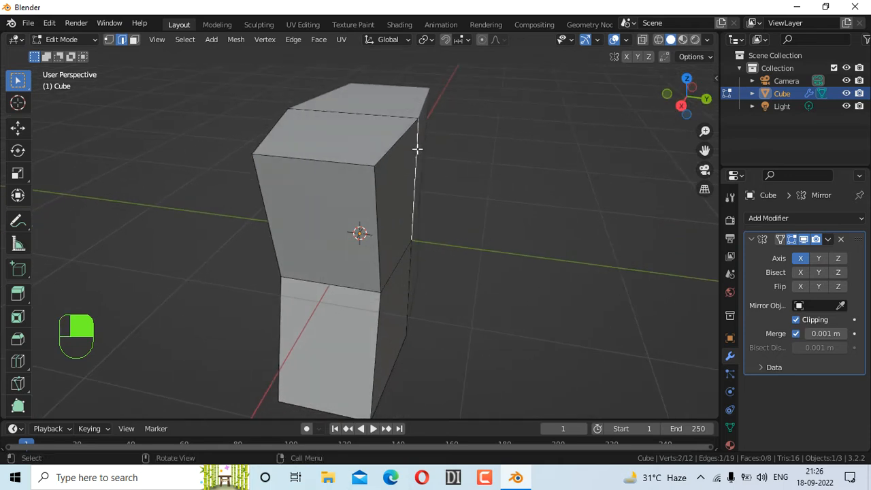
pyautogui.keyDown('shift'); pyautogui.click(411, 269); pyautogui.keyUp('shift')
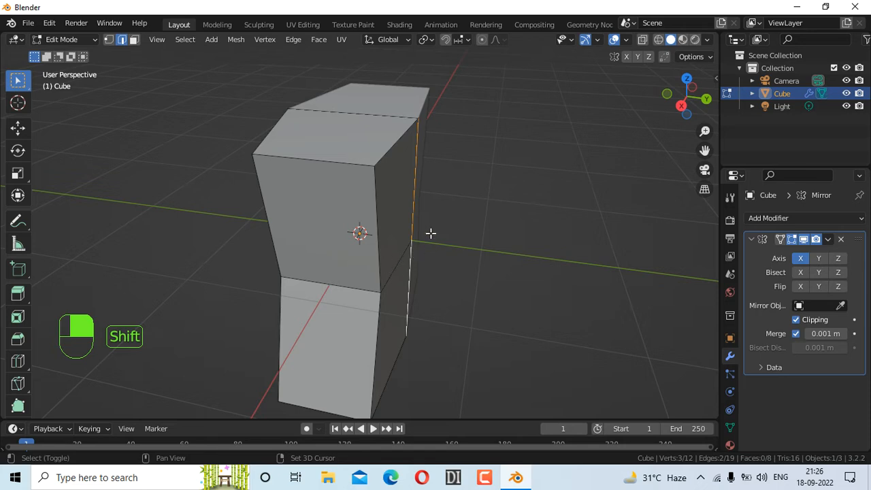
pyautogui.moveTo(672, 104)
pyautogui.mouseDown()
pyautogui.moveTo(694, 104)
pyautogui.moveTo(680, 103)
pyautogui.mouseUp()
pyautogui.press('g')
pyautogui.press('y')
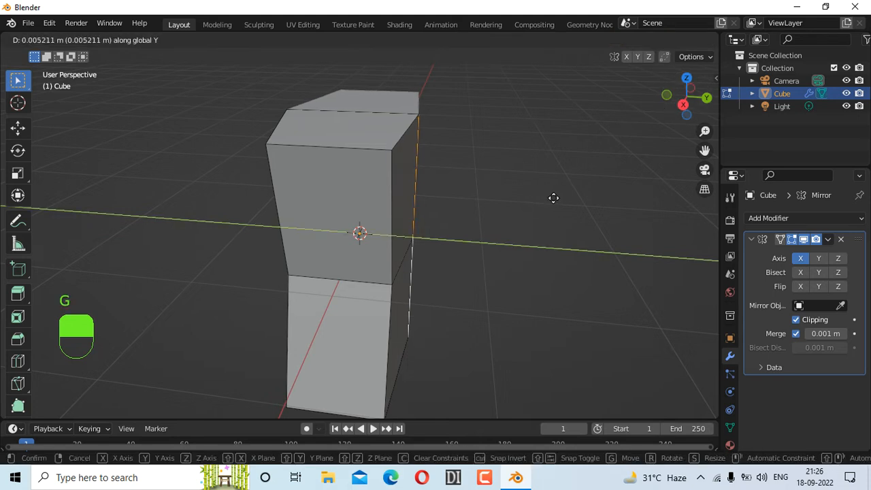
pyautogui.click(559, 198)
# Clear the edge selection and select the bottom face of the body in face select mode.
pyautogui.moveTo(684, 102)
pyautogui.mouseDown()
pyautogui.moveTo(664, 99)
pyautogui.moveTo(670, 116)
pyautogui.moveTo(679, 96)
pyautogui.mouseUp()
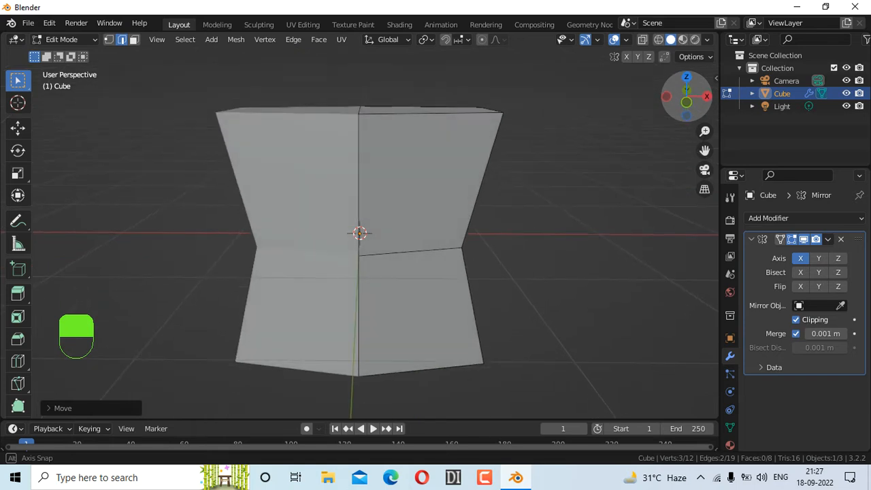
pyautogui.click(689, 103)
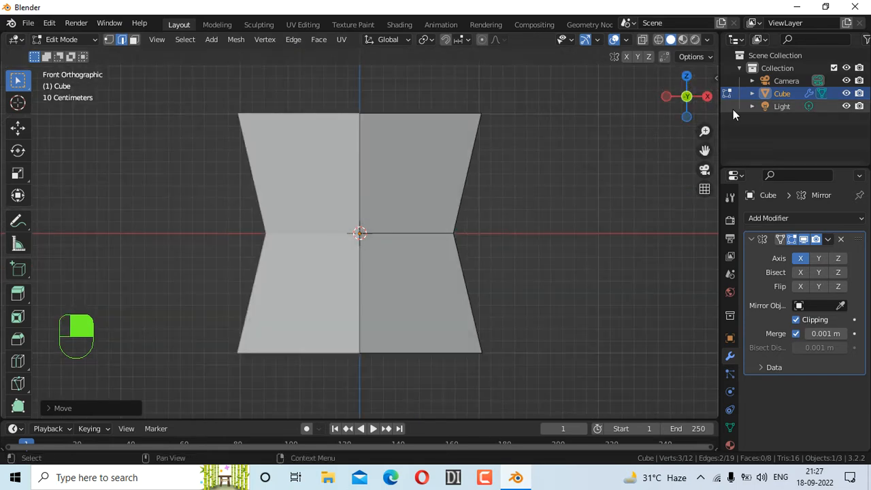
pyautogui.click(542, 261)
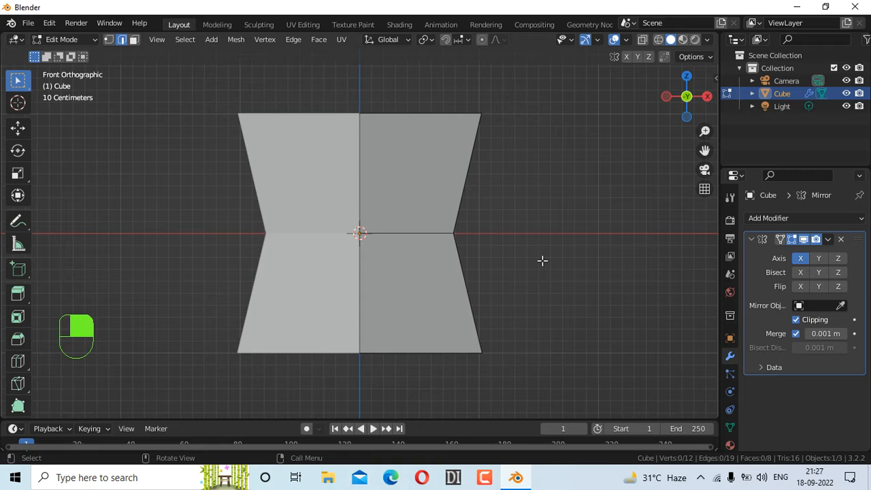
pyautogui.moveTo(668, 106)
pyautogui.mouseDown()
pyautogui.moveTo(640, 133)
pyautogui.moveTo(667, 136)
pyautogui.moveTo(674, 111)
pyautogui.mouseUp()
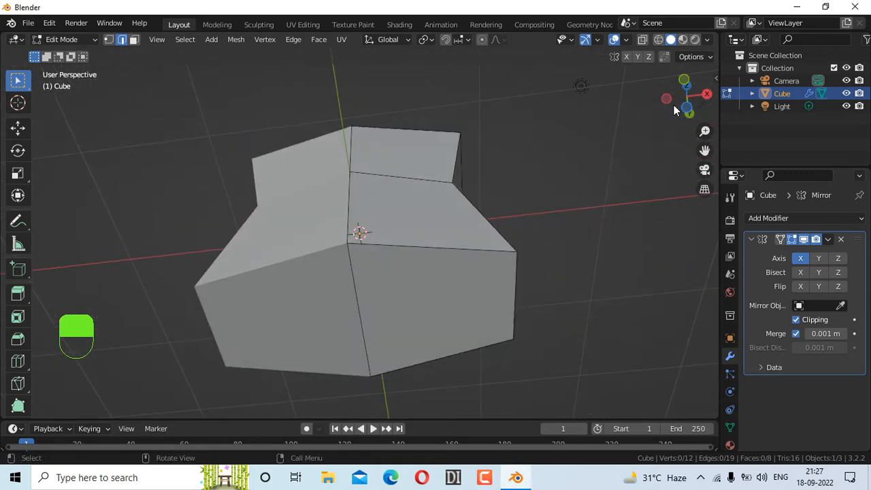
pyautogui.click(404, 295)
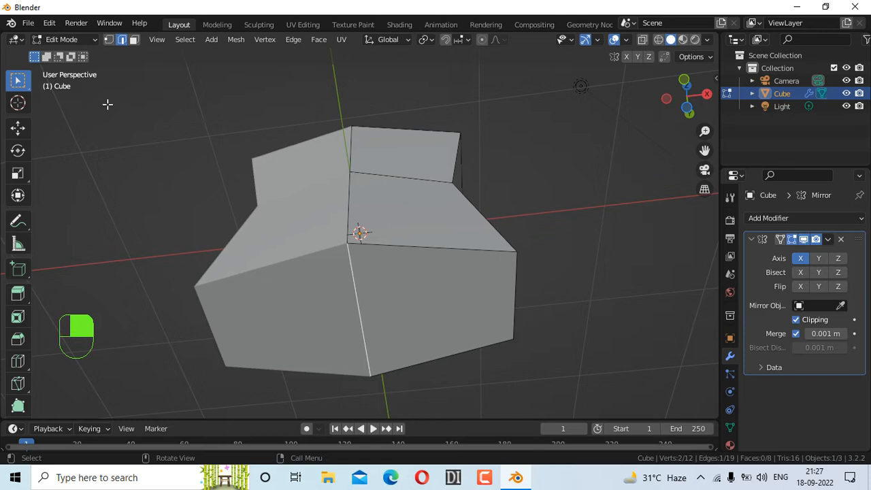
pyautogui.click(134, 39)
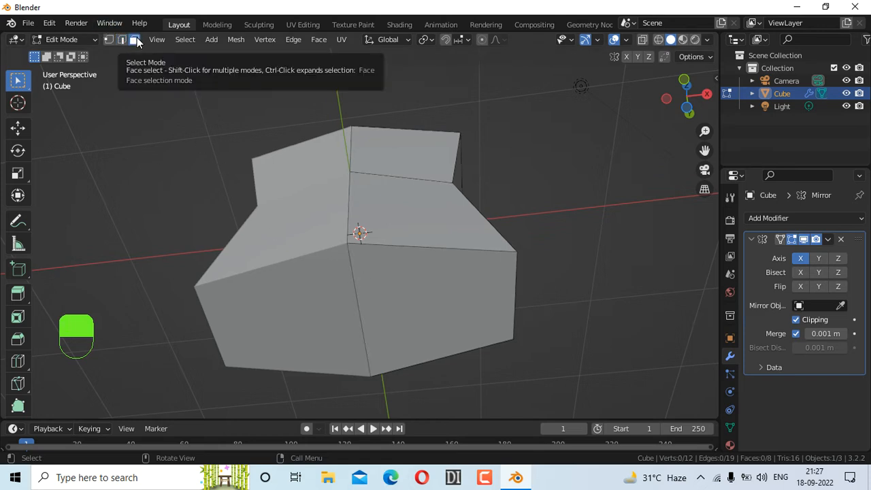
pyautogui.click(418, 278)
# Rotate the bottom face in front view so its outer side rises and its centre side drops.
pyautogui.moveTo(685, 94)
pyautogui.mouseDown()
pyautogui.moveTo(659, 80)
pyautogui.moveTo(686, 97)
pyautogui.mouseUp()
pyautogui.click(686, 97)
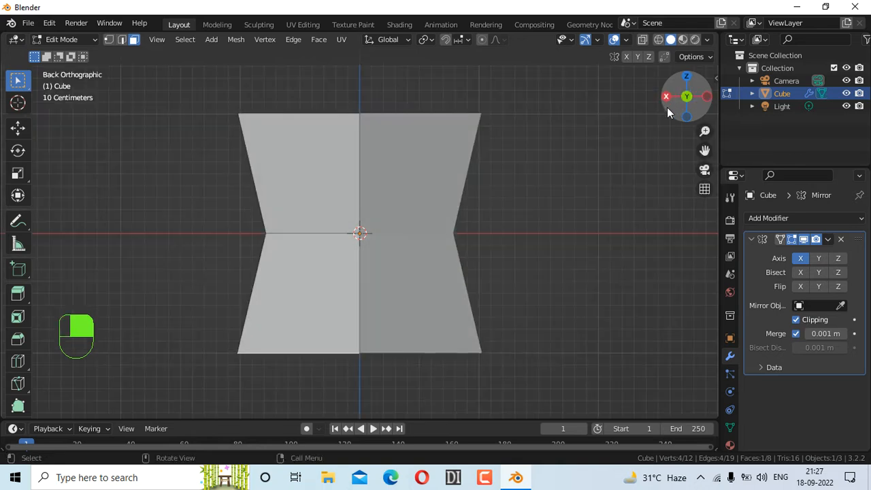
pyautogui.press('KP_1')
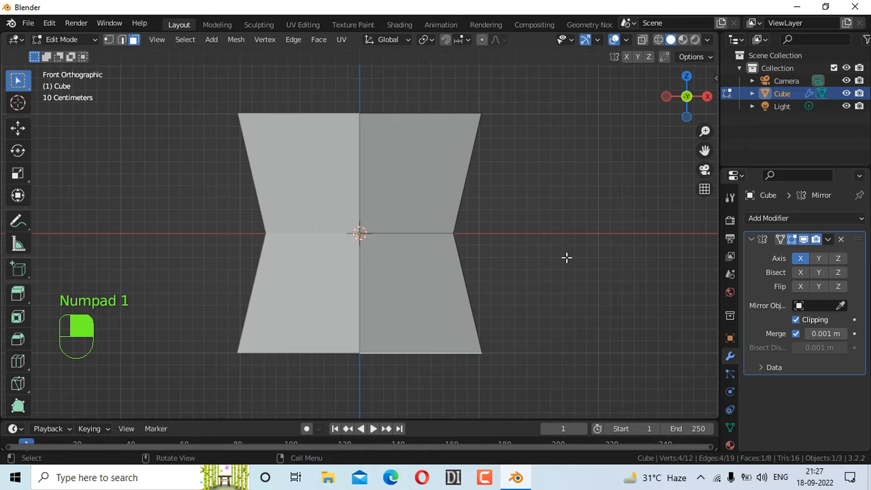
pyautogui.press('r')
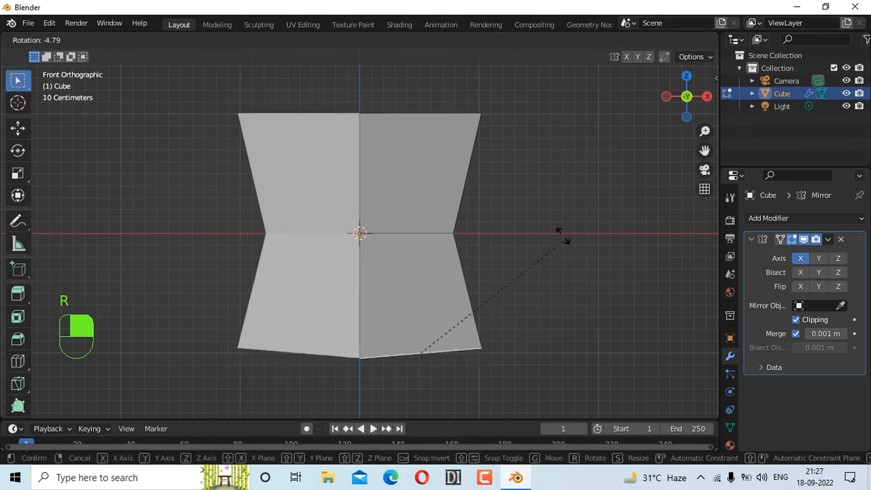
pyautogui.click(556, 213)
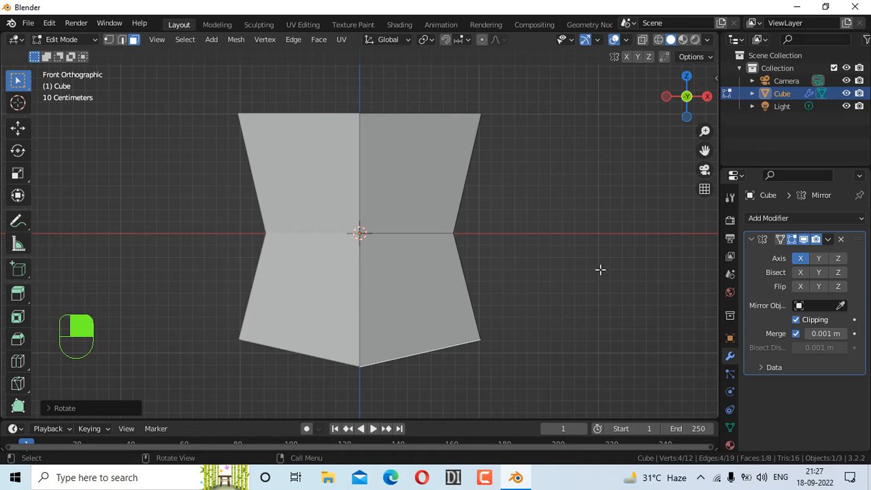
pyautogui.press('e')
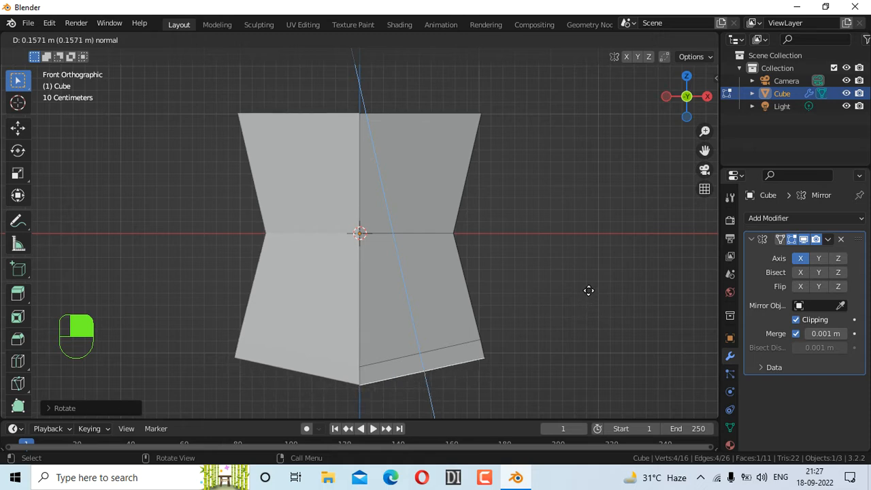
pyautogui.click(589, 294)
pyautogui.hotkey('ctrl', 'z')
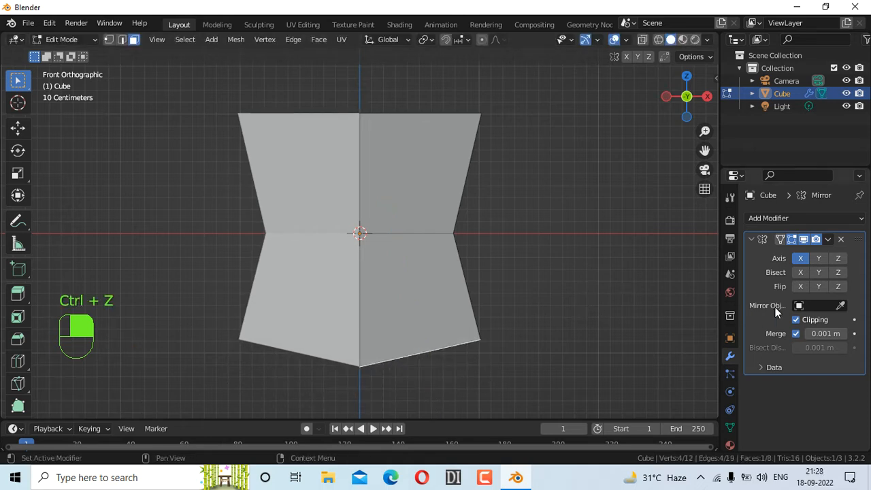
# Turn off Clipping in the Mirror modifier and extrude the slanted bottom face downward into separate legs.
pyautogui.click(796, 319)
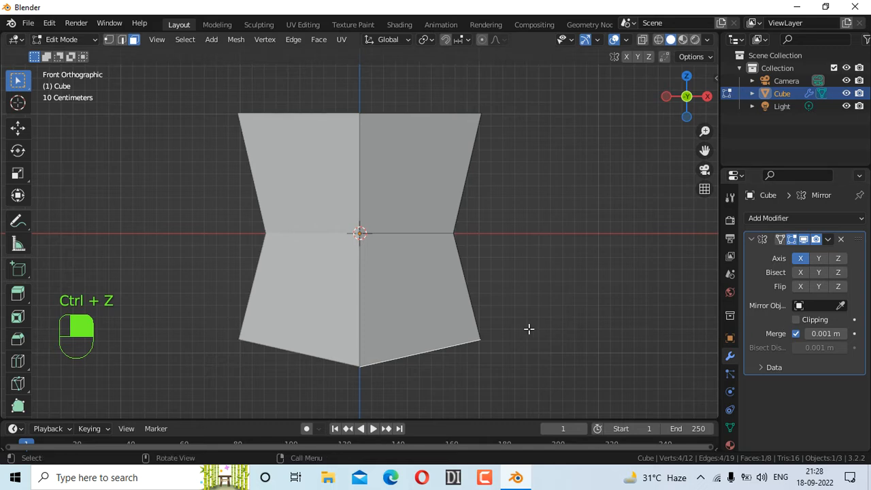
pyautogui.press('e')
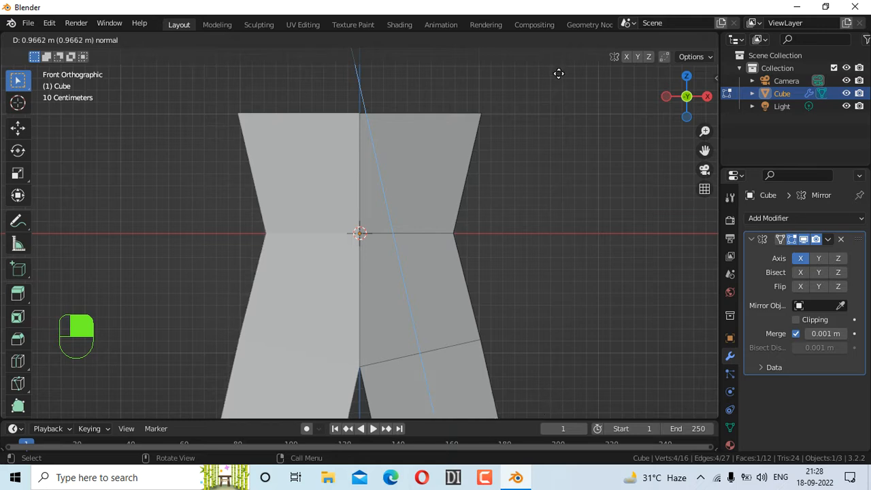
pyautogui.click(593, 207)
pyautogui.scroll(-3, 562, 143)
pyautogui.scroll(-2, 561, 145)
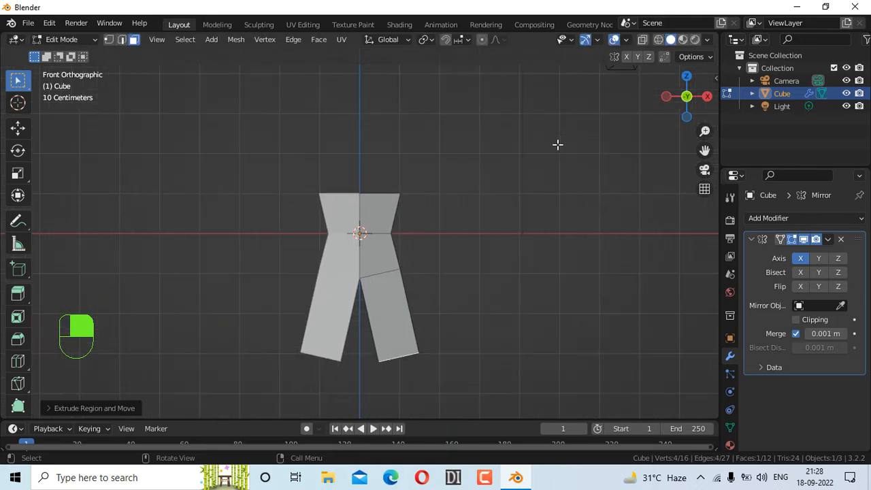
pyautogui.moveTo(704, 150); pyautogui.dragTo(720, 60)
pyautogui.scroll(6, 554, 210)
pyautogui.scroll(-2, 582, 191)
pyautogui.moveTo(670, 107); pyautogui.dragTo(634, 154)
pyautogui.scroll(-3, 618, 174)
pyautogui.click(683, 102)
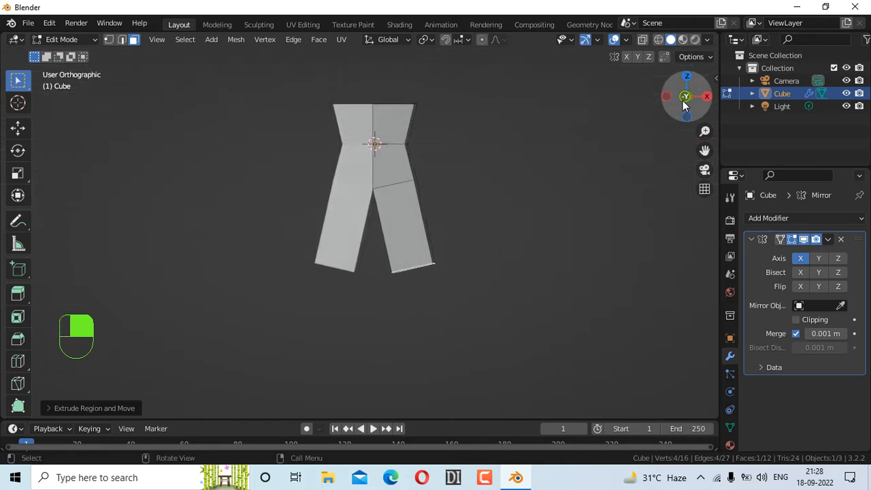
pyautogui.scroll(2, 570, 189)
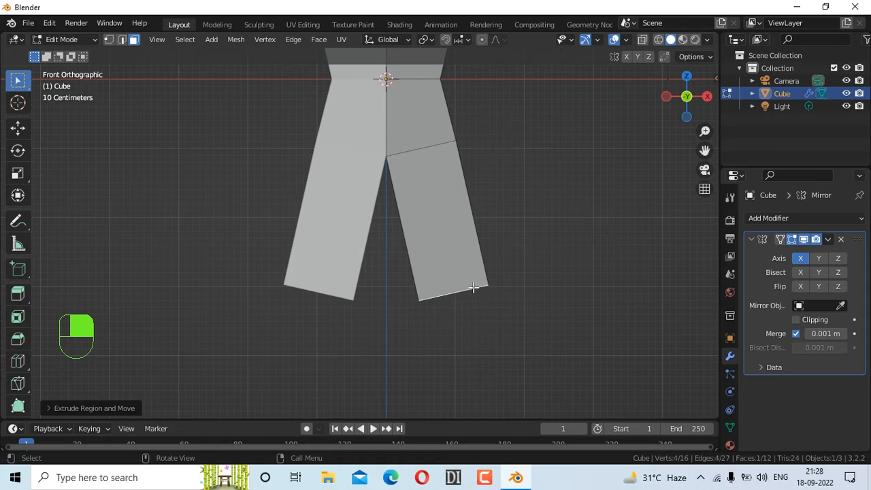
# Undo the leg extrusion and extrude the slanted bottom face again into a slightly longer leg.
pyautogui.hotkey('ctrl', 'z')
pyautogui.press('e')
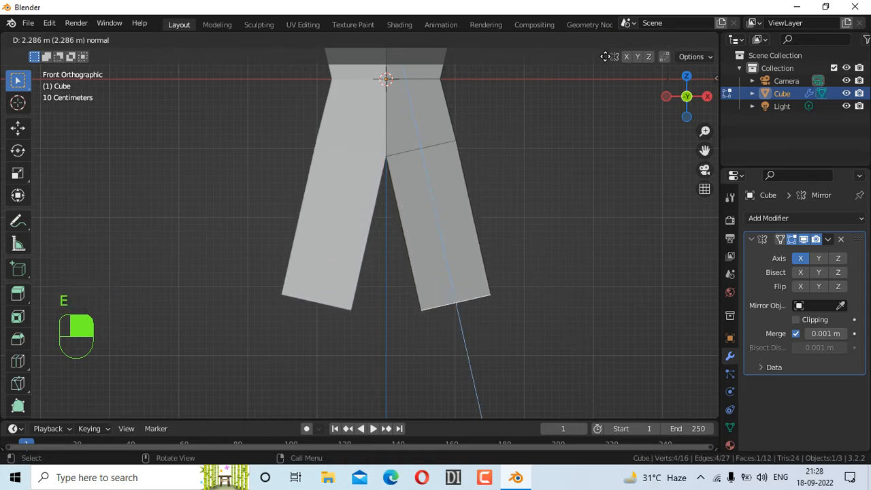
pyautogui.click(607, 63)
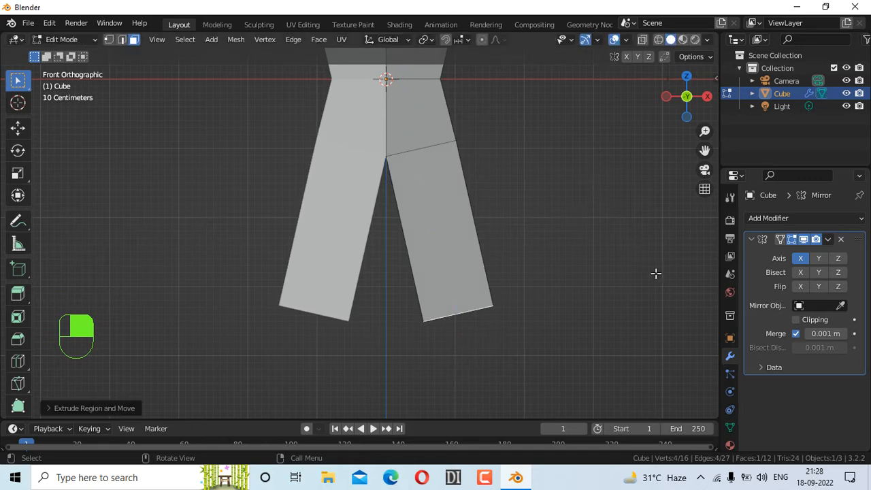
# Scale the leg's end face to about half its size and rotate it until it is level in front view.
pyautogui.press('s')
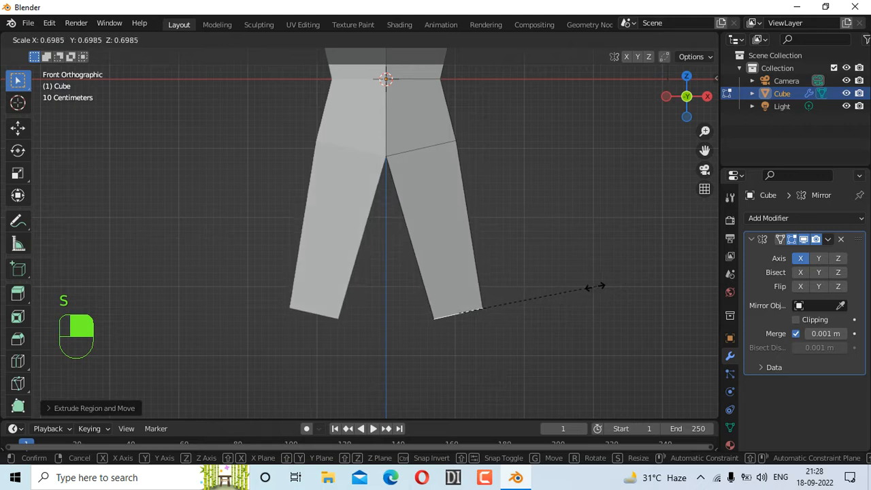
pyautogui.click(551, 298)
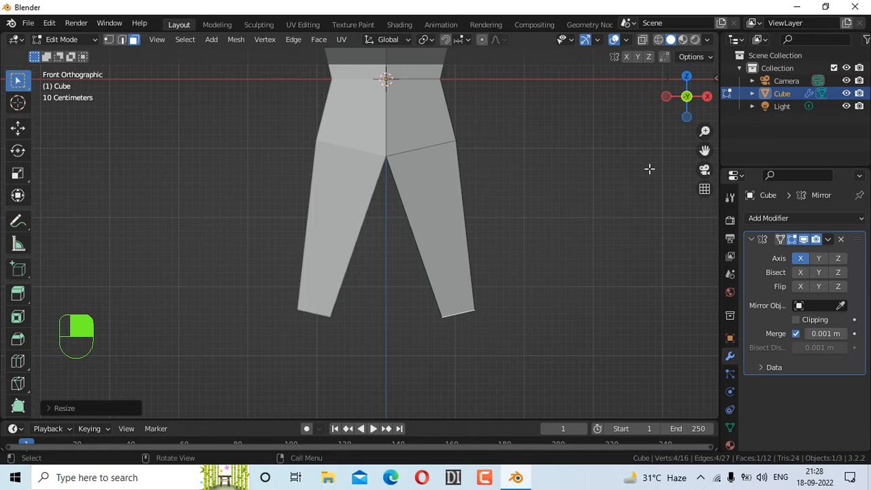
pyautogui.press('r')
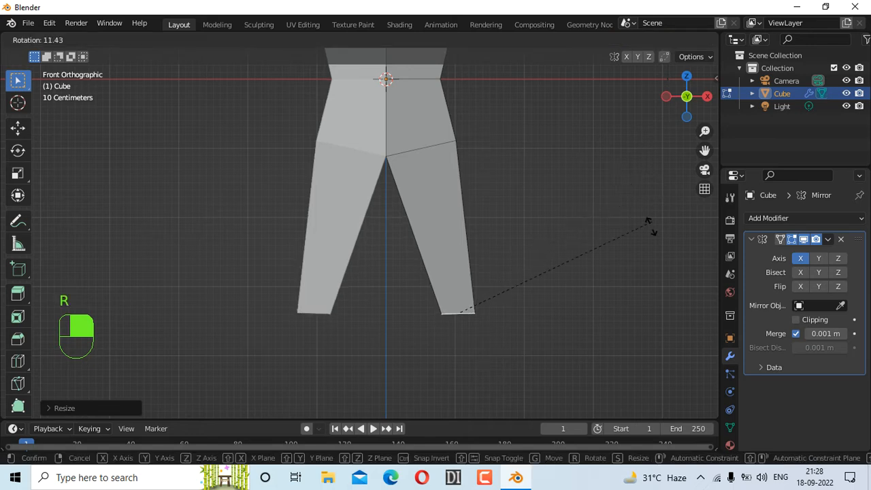
pyautogui.click(643, 241)
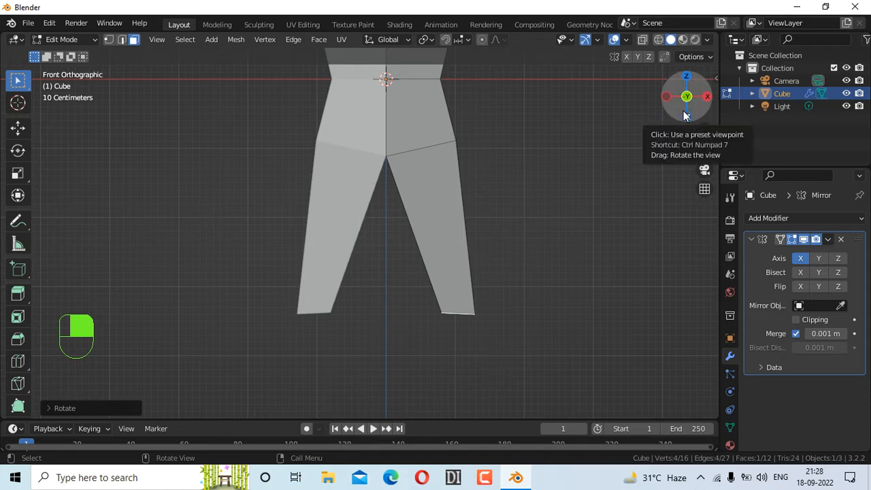
pyautogui.hotkey('ctrl', 'z')
pyautogui.press('r')
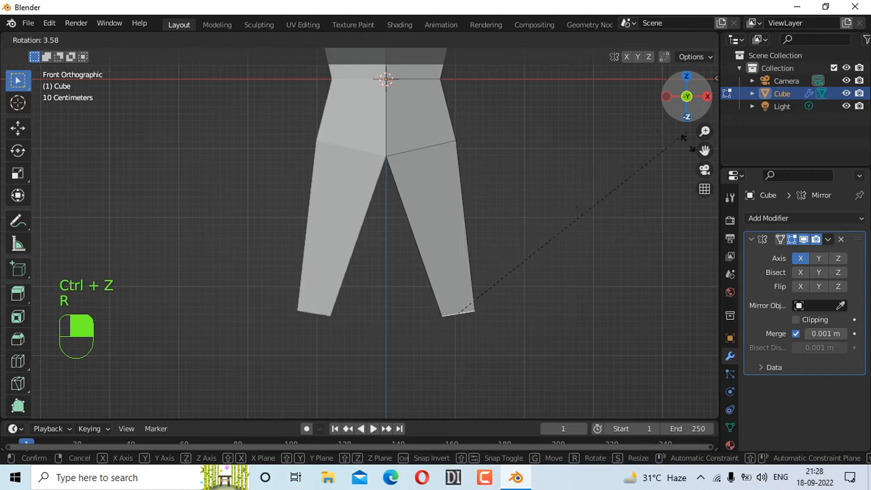
pyautogui.click(686, 183)
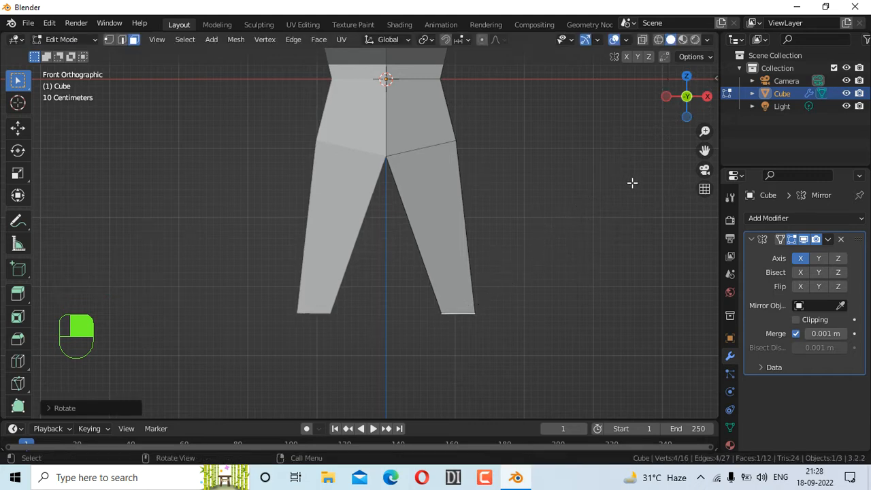
# Undo the rotation, scaling and extrusion of the leg, going back to the slanted bottom face.
pyautogui.scroll(1, 632, 183)
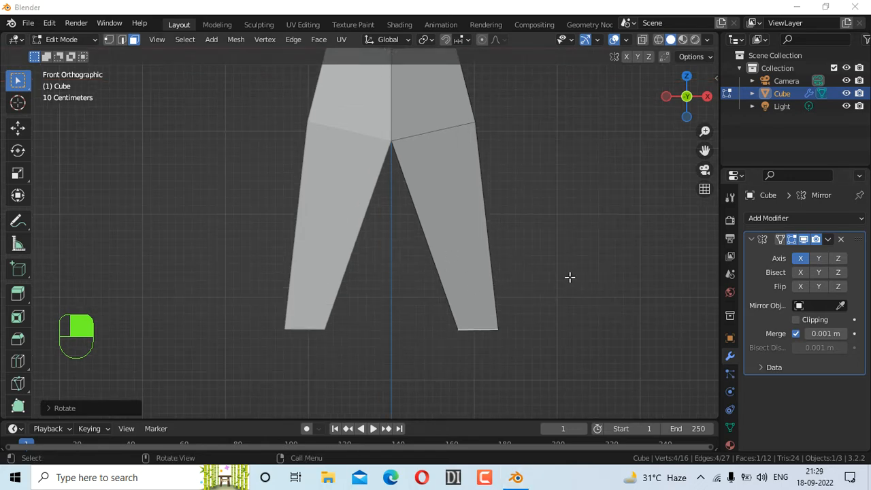
pyautogui.hotkey('ctrl', 'z')
pyautogui.hotkey('ctrl', 'z')
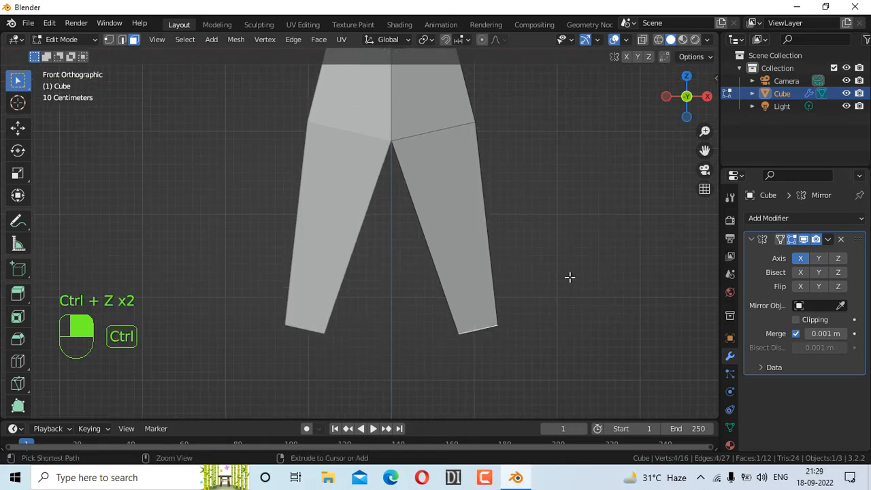
pyautogui.hotkey('ctrl', 'z')
pyautogui.hotkey('ctrl', 'z')
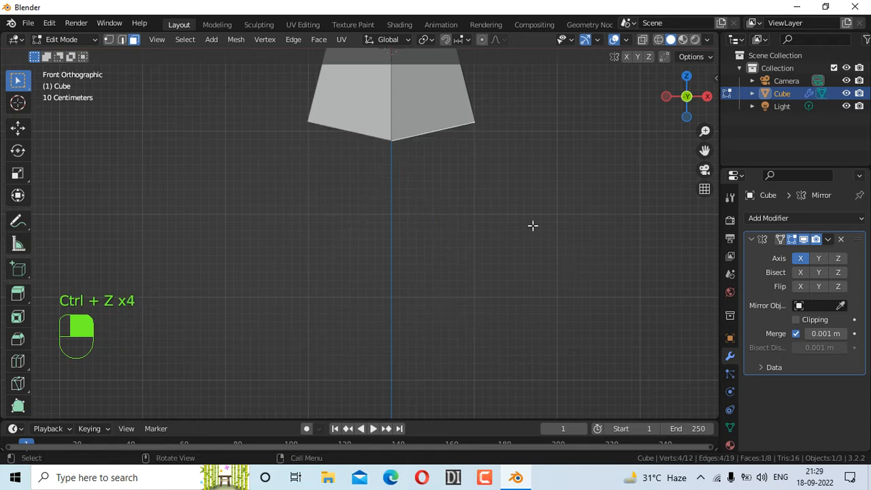
# Extrude the slanted bottom face about 1.6 m along its normal to form the upper leg.
pyautogui.press('e')
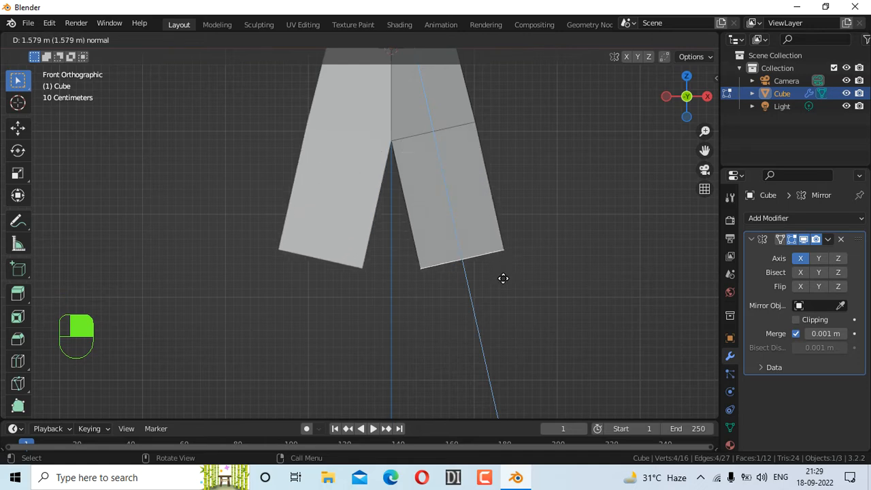
pyautogui.click(504, 281)
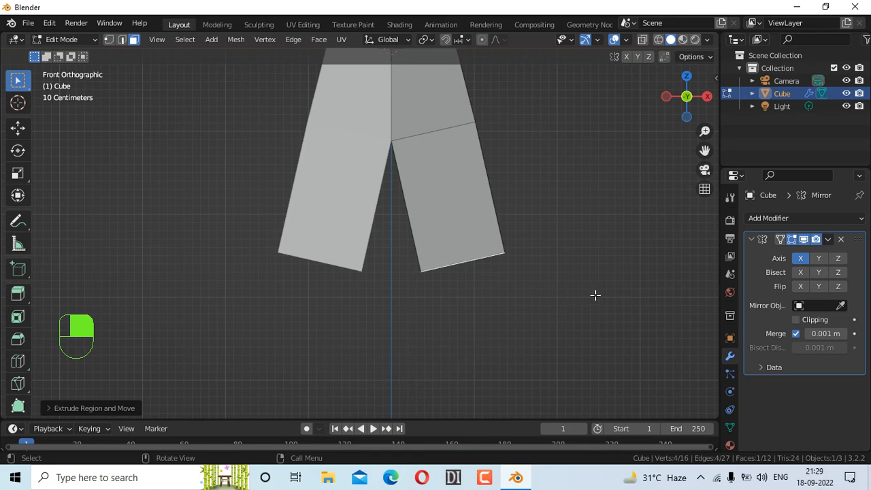
# Scale the upper leg's end face to about 0.6 and rotate it about 15° so it is nearly level in front view.
pyautogui.press('s')
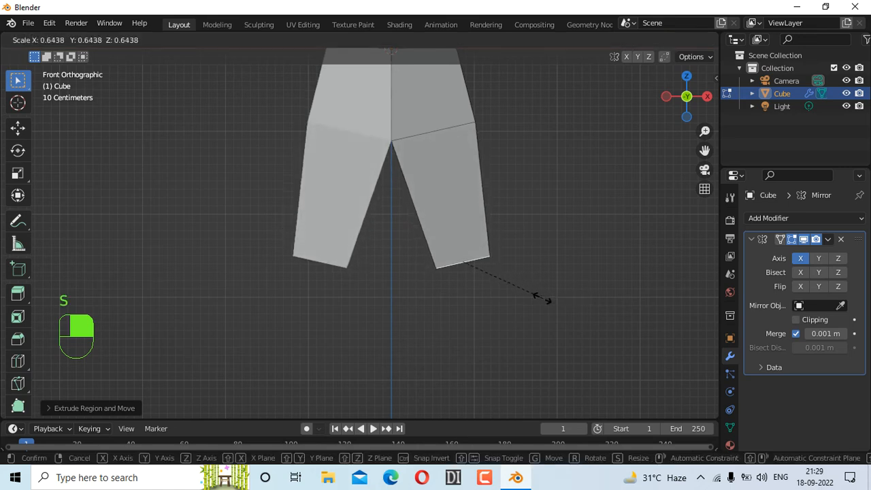
pyautogui.click(537, 298)
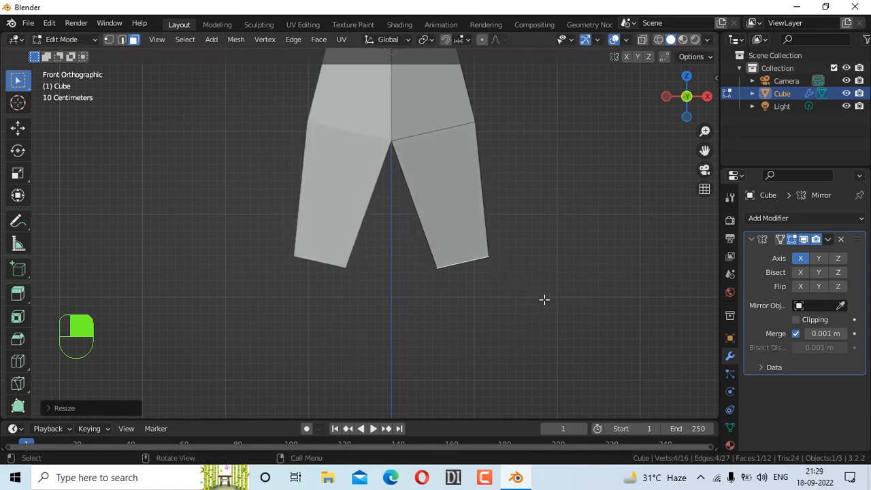
pyautogui.press('r')
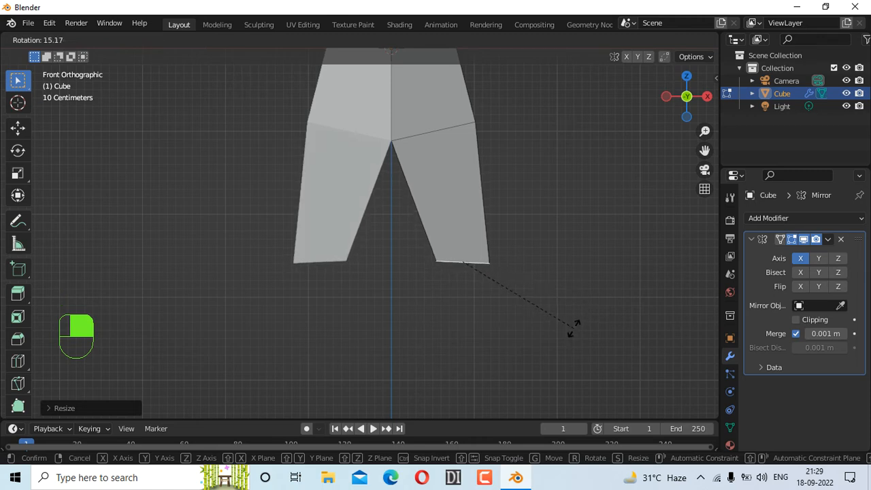
pyautogui.click(575, 324)
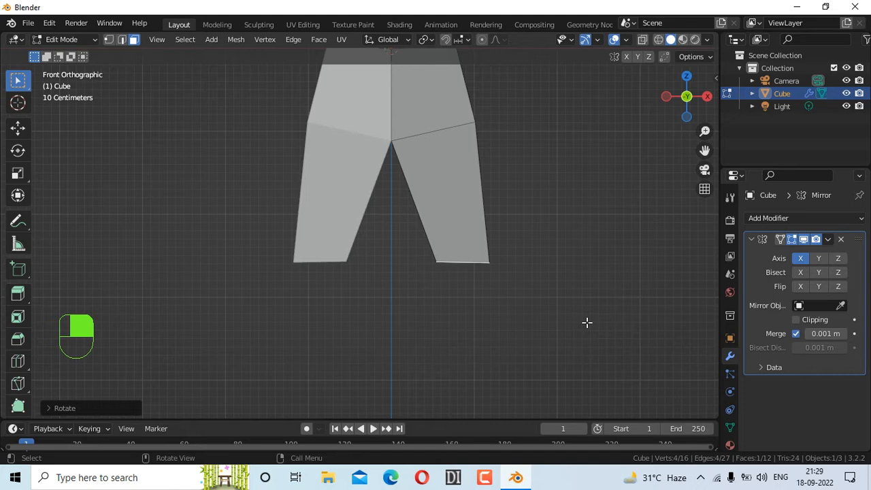
# Try to extrude the upper leg's end face downward into a lower leg.
pyautogui.press('e')
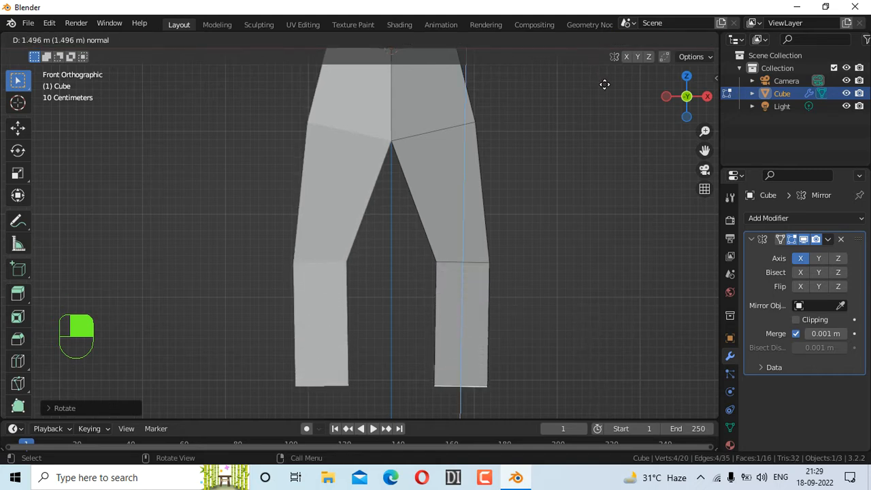
pyautogui.click(597, 416)
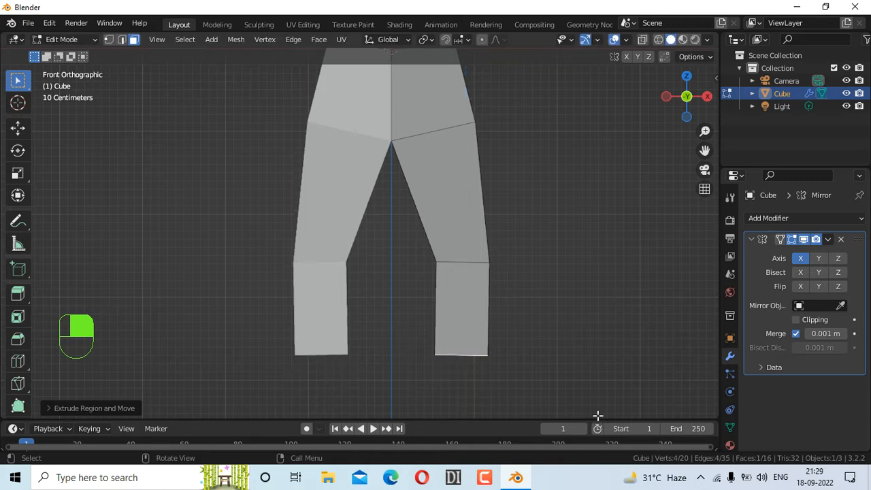
pyautogui.hotkey('ctrl', 'z')
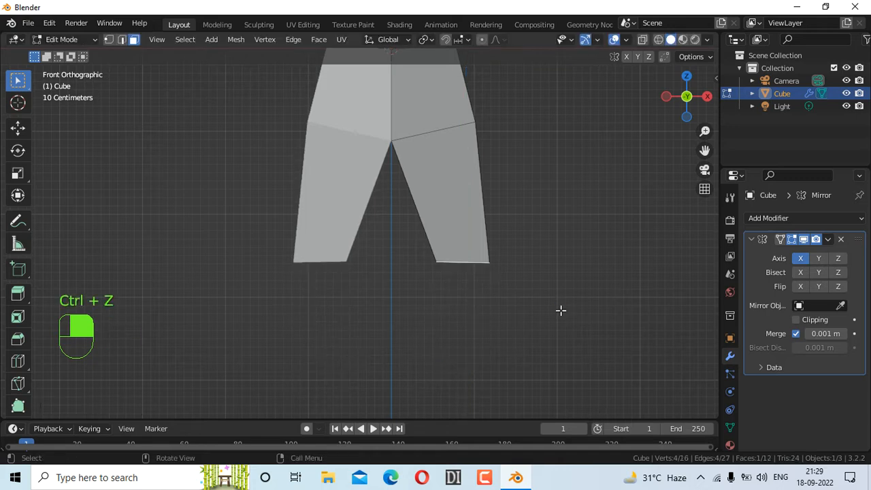
# Move the upper leg's end face about 0.17 m inward along X and extrude it downward into a lower leg.
pyautogui.press('g')
pyautogui.press('x')
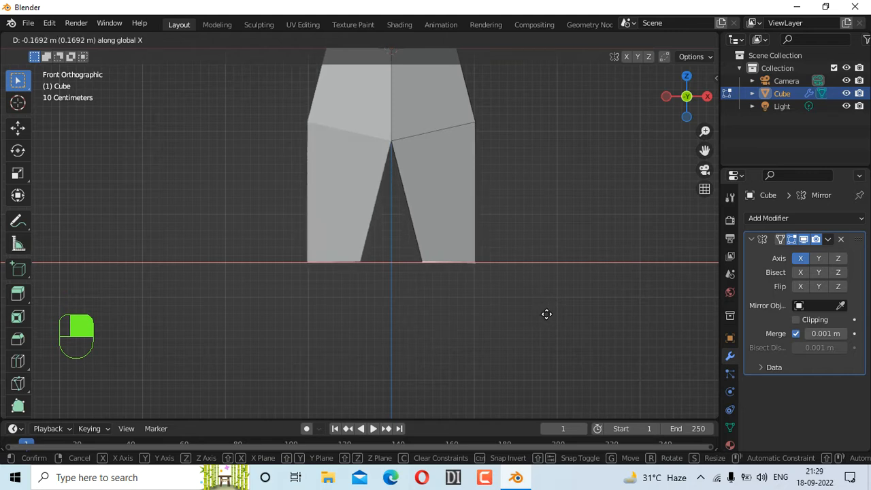
pyautogui.click(547, 314)
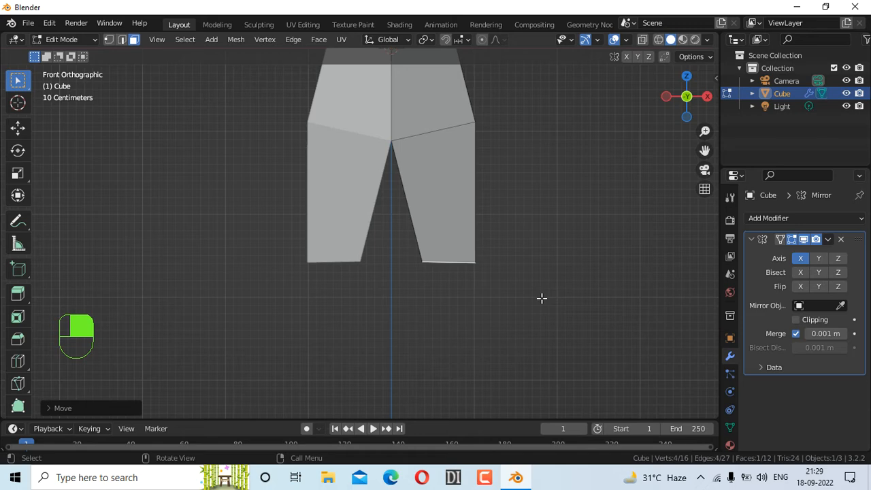
pyautogui.press('e')
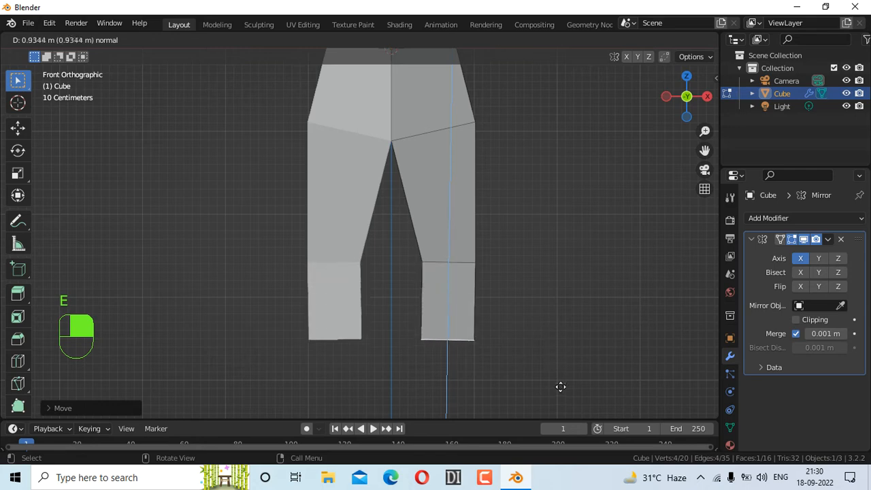
pyautogui.click(574, 77)
# Scale the lower leg's end face to about 0.7 and move it about 0.2 m outward and 0.29 m down.
pyautogui.scroll(-3, 525, 257)
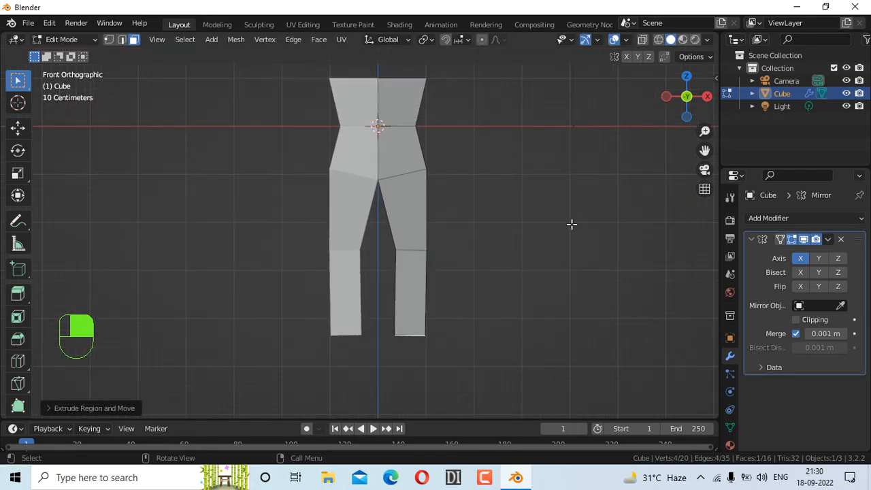
pyautogui.press('s')
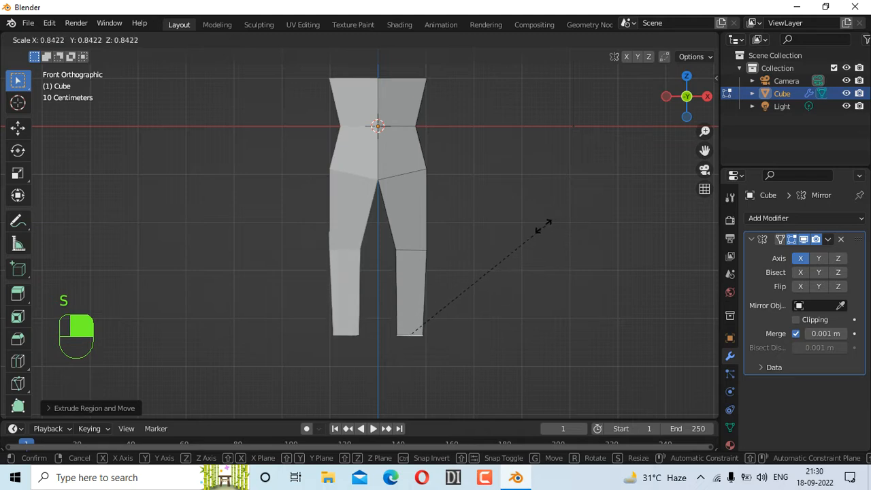
pyautogui.click(502, 226)
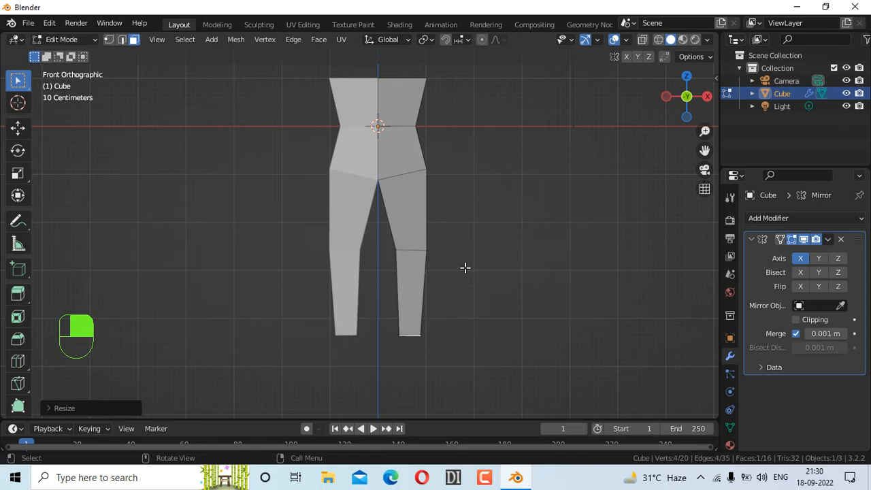
pyautogui.press('g')
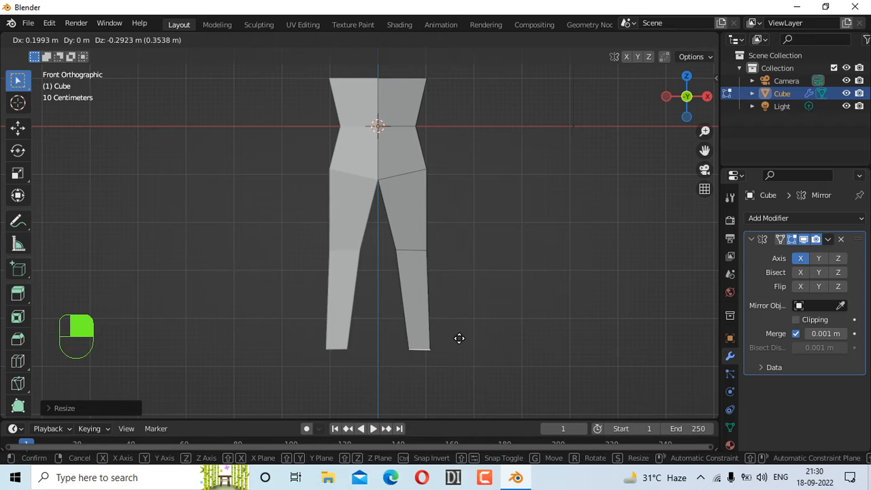
pyautogui.click(459, 338)
# Select the top face of the torso's modeled half.
pyautogui.moveTo(673, 111); pyautogui.dragTo(686, 96)
pyautogui.scroll(-3, 564, 181)
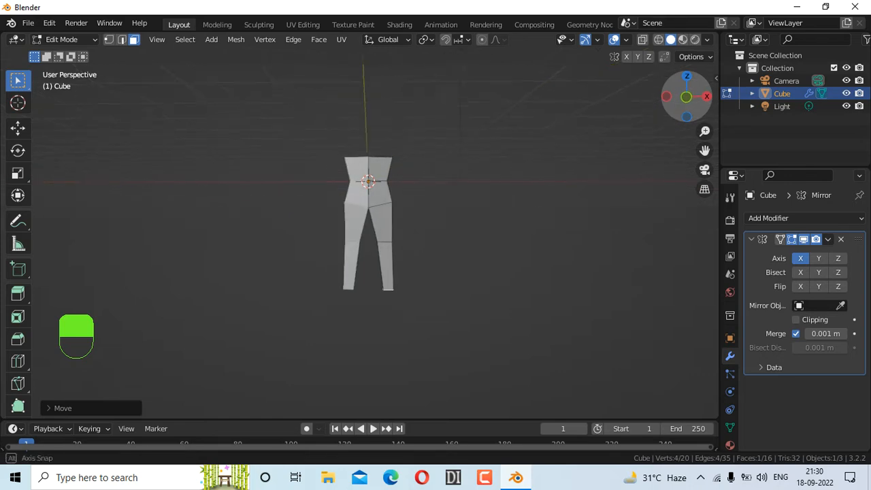
pyautogui.click(687, 97)
pyautogui.click(686, 97)
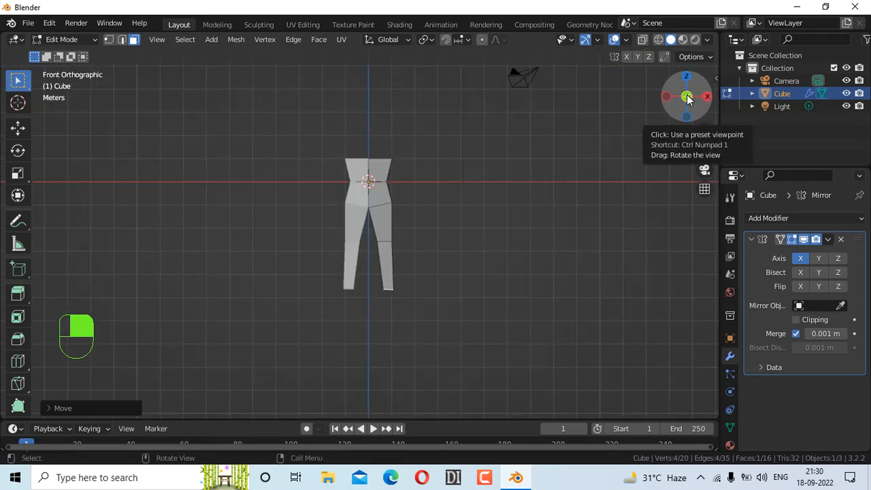
pyautogui.scroll(-2, 543, 177)
pyautogui.scroll(8, 531, 177)
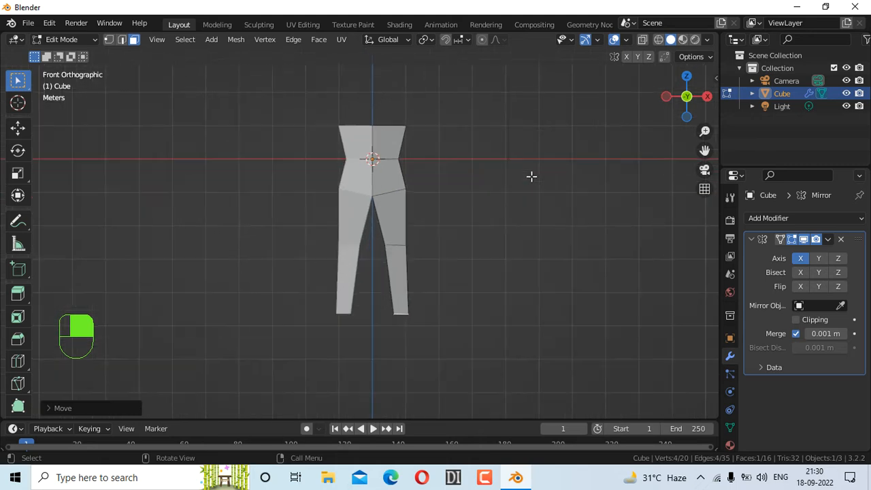
pyautogui.moveTo(705, 151); pyautogui.dragTo(711, 329)
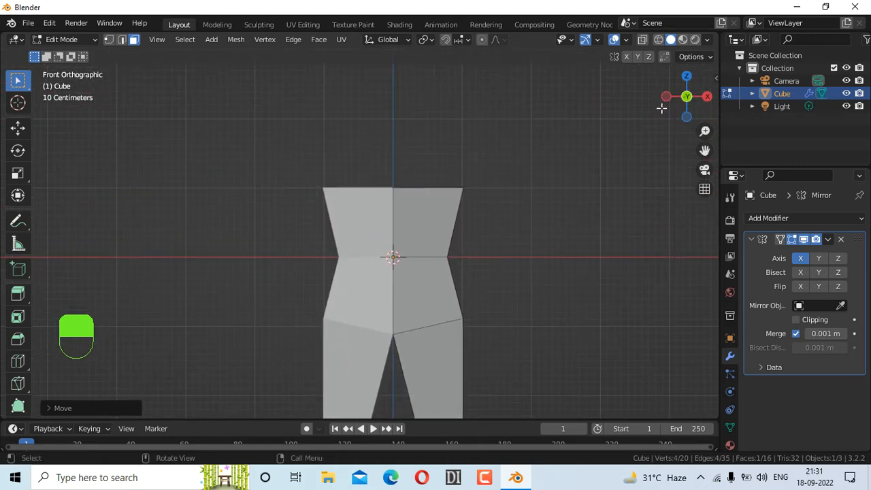
pyautogui.moveTo(678, 116); pyautogui.dragTo(669, 114)
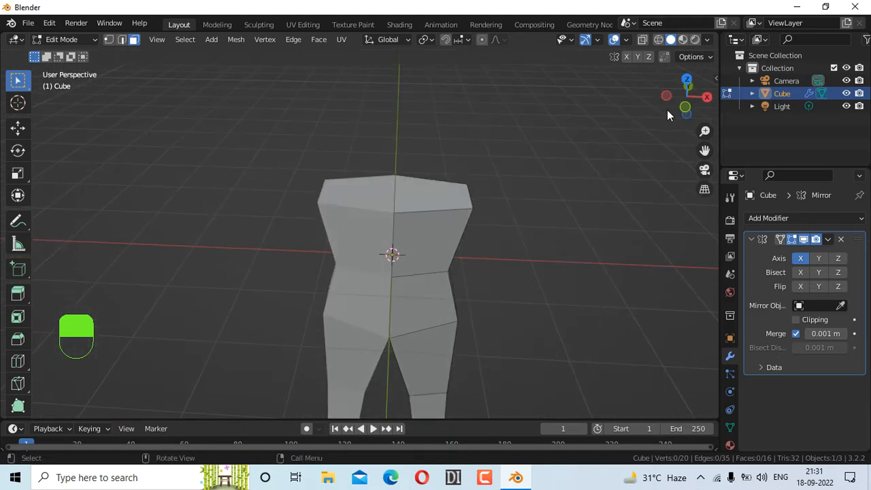
pyautogui.click(423, 192)
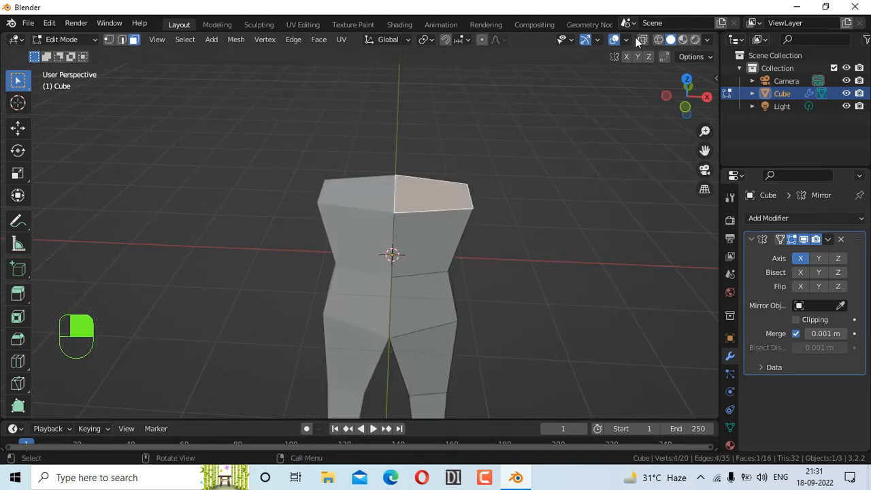
pyautogui.moveTo(674, 110); pyautogui.dragTo(653, 95)
# Try to rotate the torso's top face into a shoulder slope with Mirror clipping off.
pyautogui.press('r')
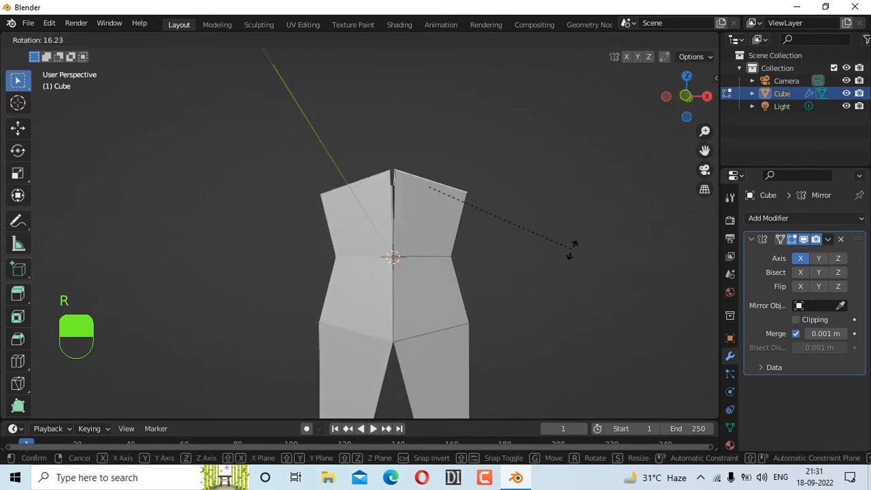
pyautogui.rightClick(544, 215)
pyautogui.click(685, 101)
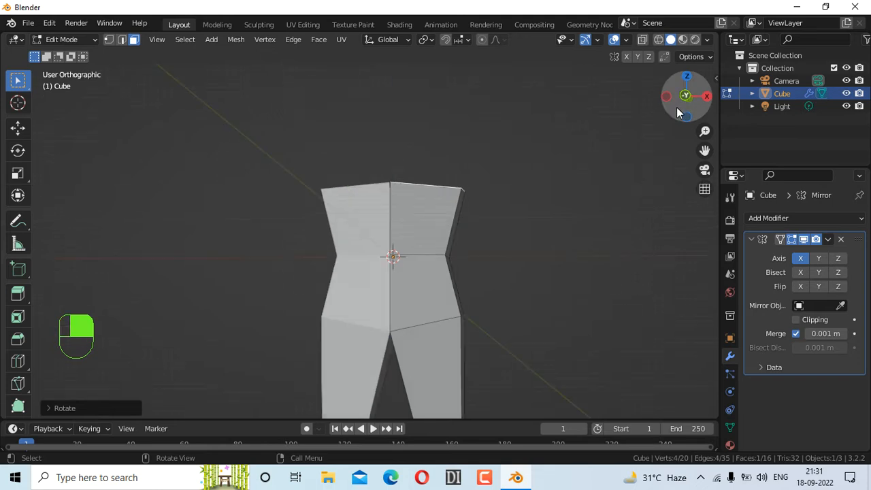
pyautogui.hotkey('ctrl', 'z')
# Turn on Clipping in the Mirror modifier and rotate the torso's top face so it slopes down from the centre toward the shoulder.
pyautogui.click(798, 319)
pyautogui.moveTo(687, 98); pyautogui.dragTo(683, 102)
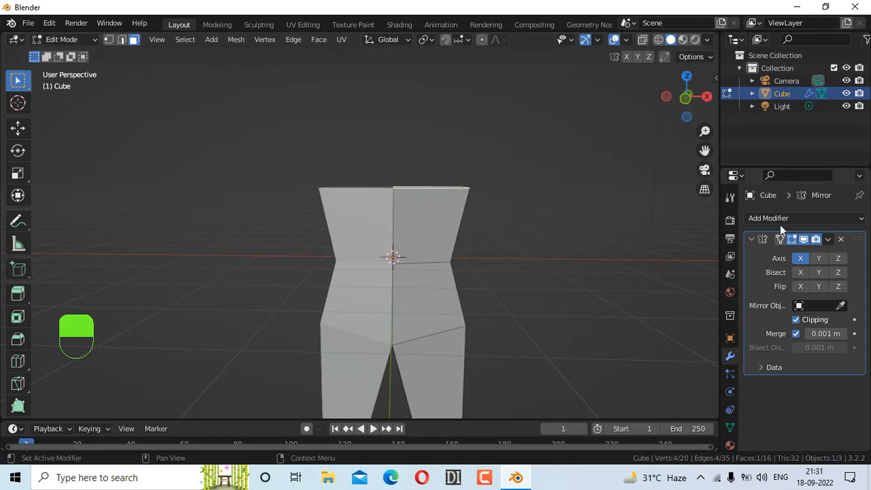
pyautogui.press('r')
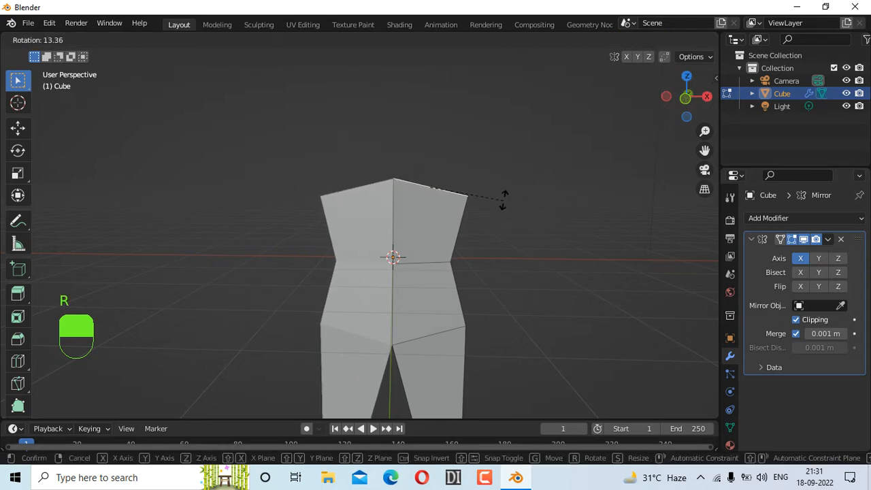
pyautogui.click(507, 199)
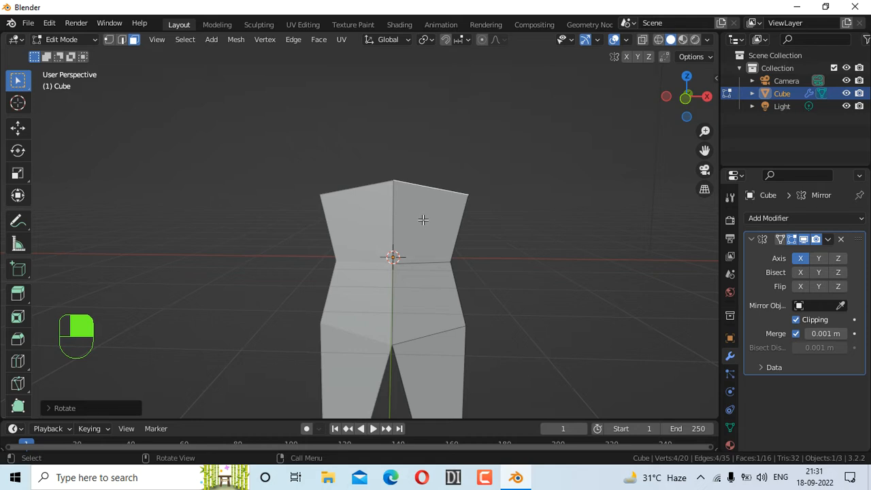
# Try to add a horizontal loop cut around the middle of the upper torso section.
pyautogui.scroll(1, 423, 220)
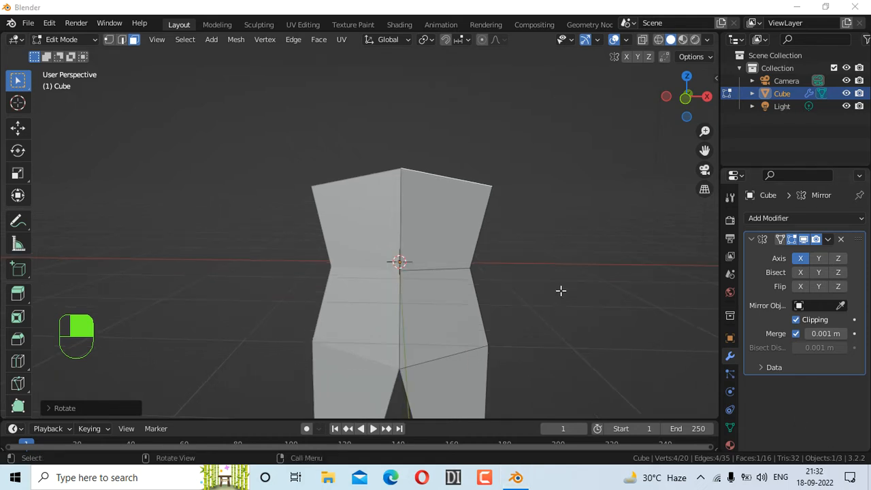
pyautogui.scroll(3, 488, 225)
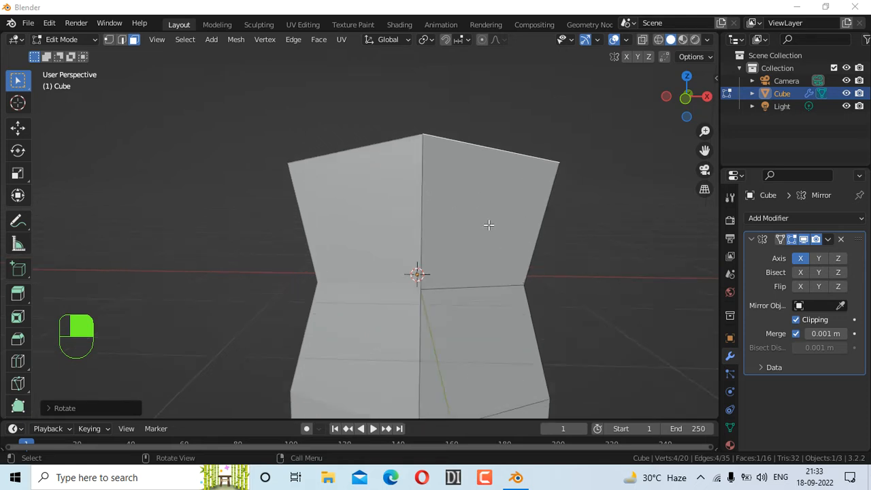
pyautogui.scroll(-1, 470, 217)
pyautogui.click(426, 202)
pyautogui.hotkey('alt', 'a')
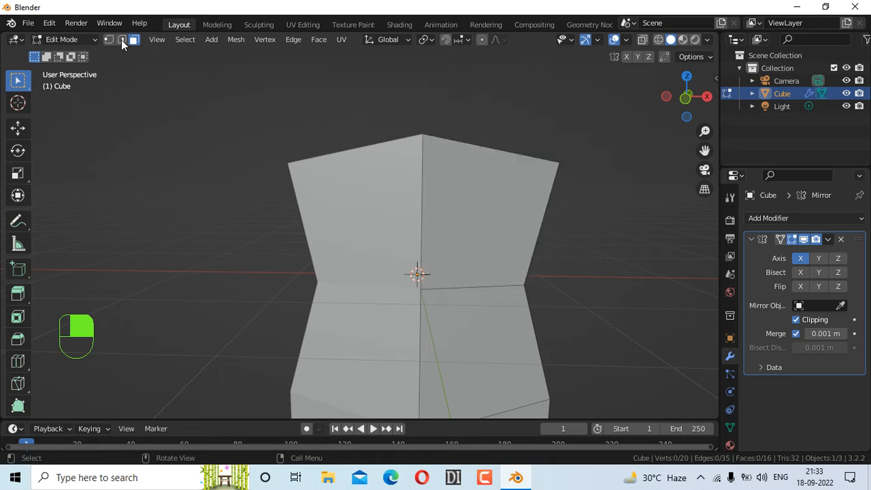
pyautogui.press('a')
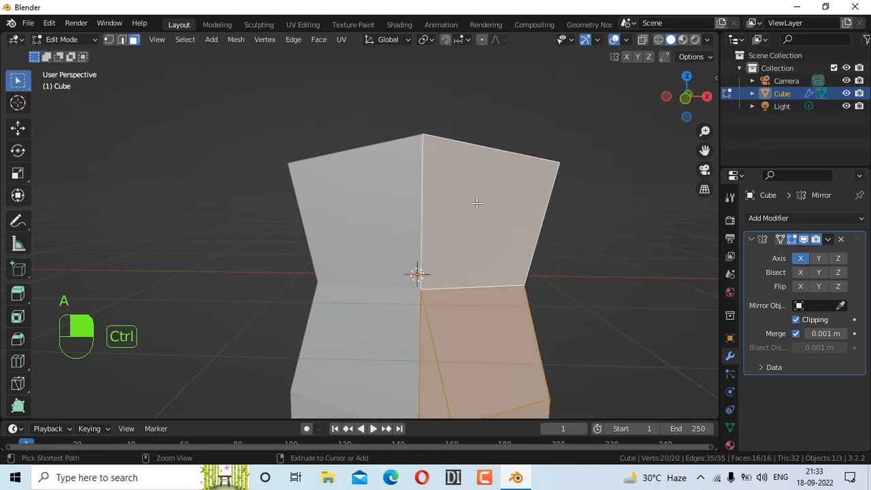
pyautogui.hotkey('ctrl', 'r')
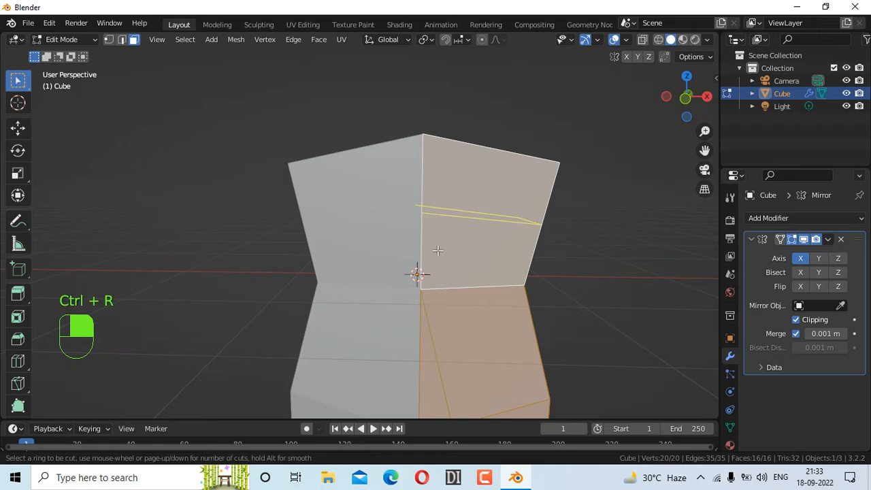
pyautogui.click(443, 219)
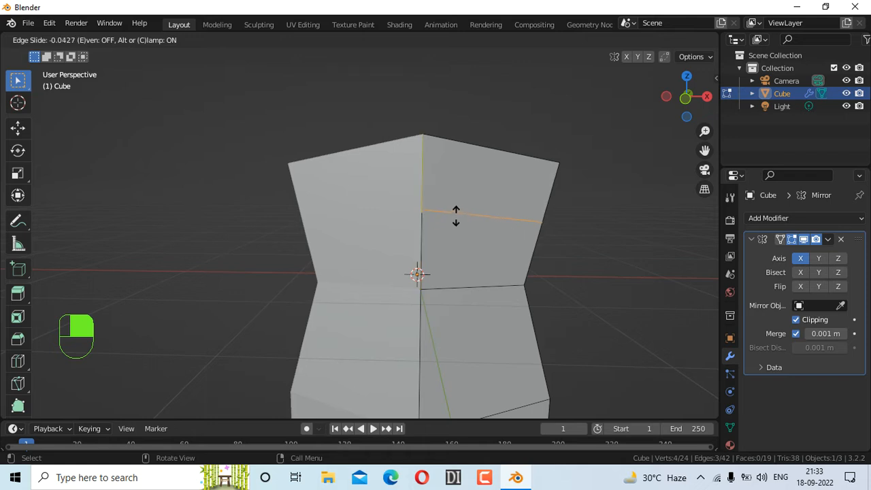
pyautogui.click(456, 215)
pyautogui.hotkey('ctrl', 'z')
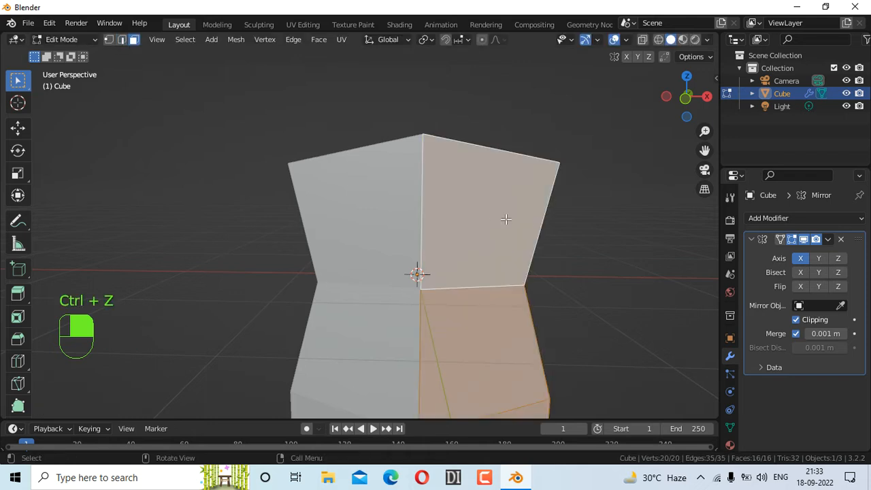
pyautogui.click(546, 225)
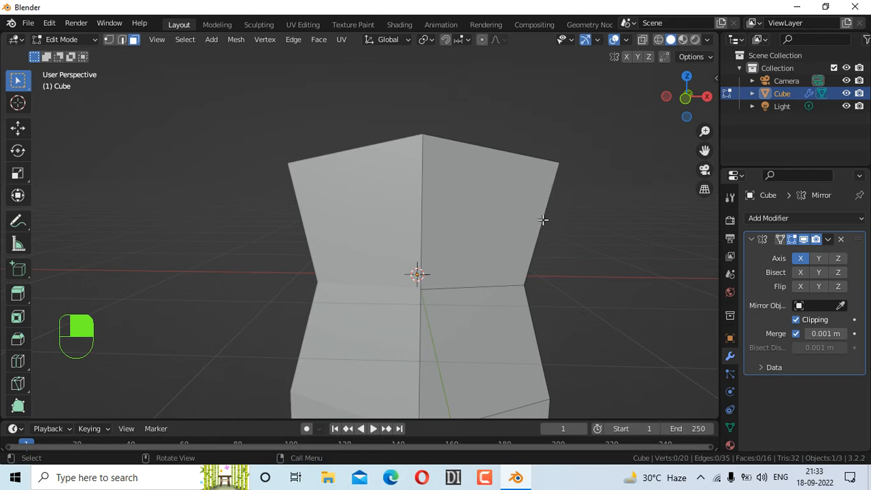
# Add a horizontal loop cut around the upper torso section, slid slightly below its middle.
pyautogui.hotkey('ctrl', 'r')
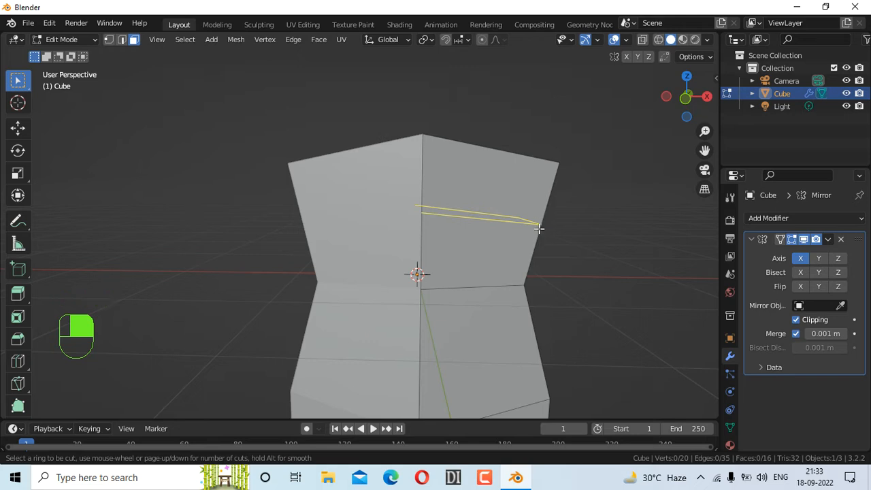
pyautogui.click(549, 199)
pyautogui.moveTo(545, 228)
pyautogui.mouseDown()
pyautogui.moveTo(544, 238)
pyautogui.moveTo(549, 218)
pyautogui.moveTo(536, 265)
pyautogui.moveTo(542, 239)
pyautogui.mouseUp()
pyautogui.moveTo(685, 93); pyautogui.dragTo(631, 94)
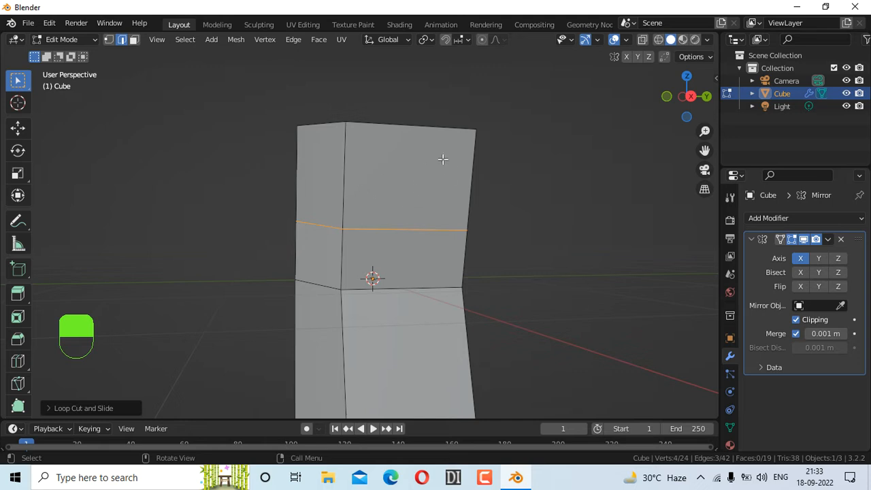
pyautogui.moveTo(682, 108)
pyautogui.mouseDown()
pyautogui.moveTo(633, 111)
pyautogui.moveTo(674, 118)
pyautogui.mouseUp()
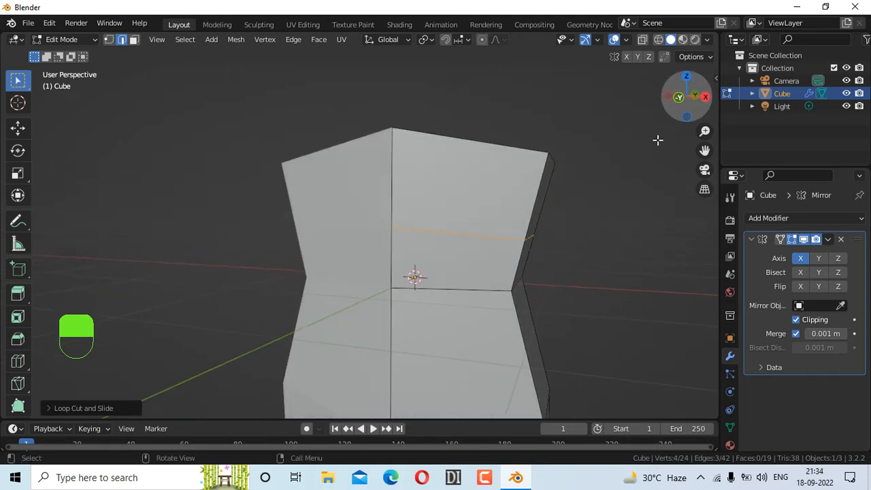
# Try to extrude the upper outer side face of the torso outward into a short shoulder stub.
pyautogui.click(493, 197)
pyautogui.moveTo(671, 102); pyautogui.dragTo(678, 113)
pyautogui.press('3')
pyautogui.click(497, 183)
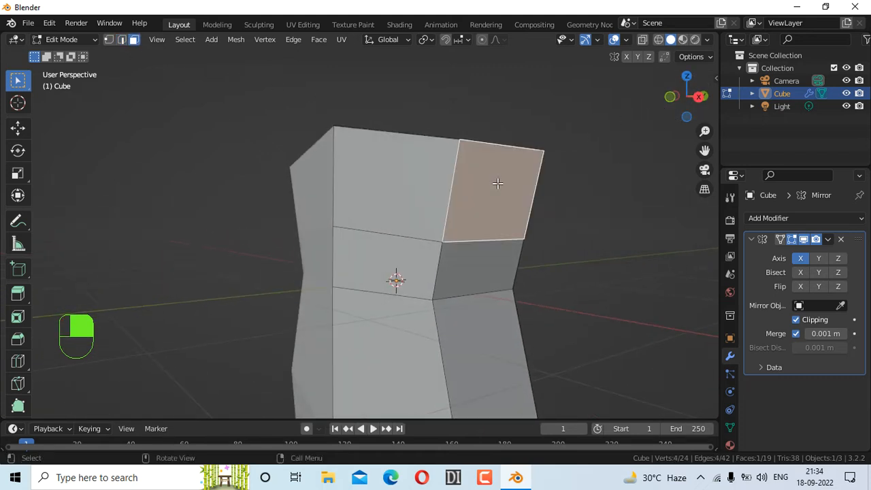
pyautogui.moveTo(662, 107); pyautogui.dragTo(686, 112)
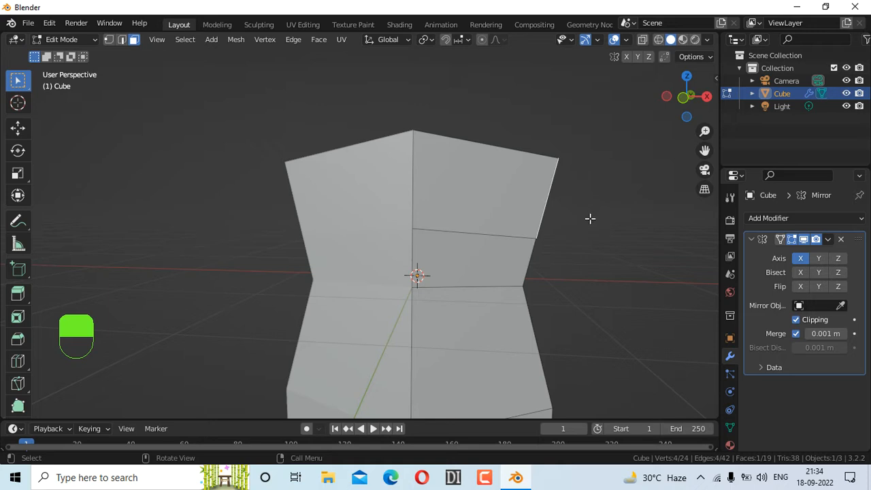
pyautogui.press('e')
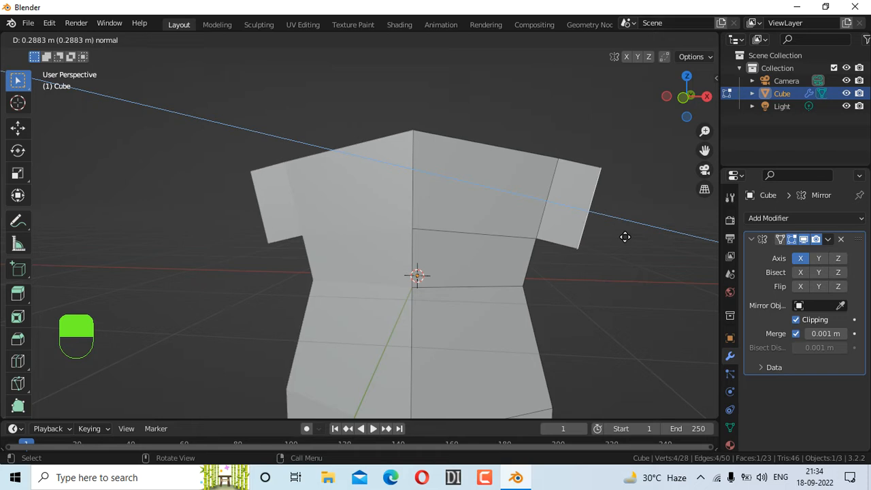
pyautogui.click(620, 234)
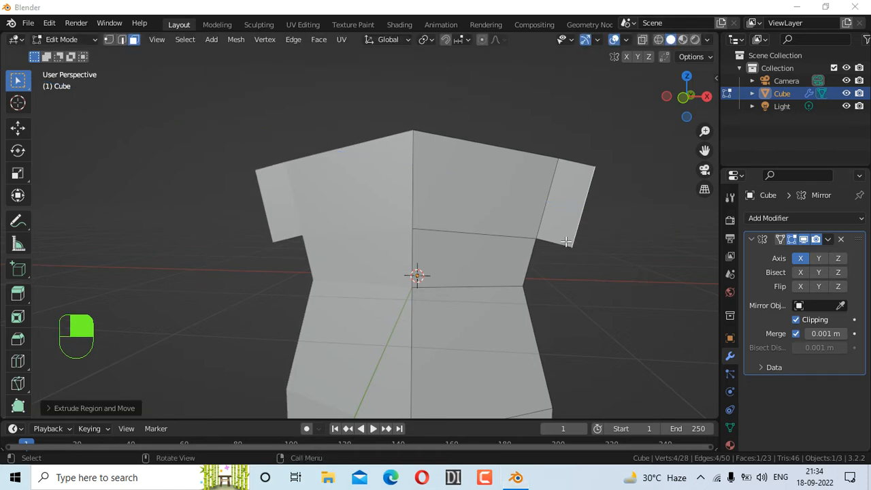
pyautogui.click(627, 245)
pyautogui.hotkey('ctrl', 'z')
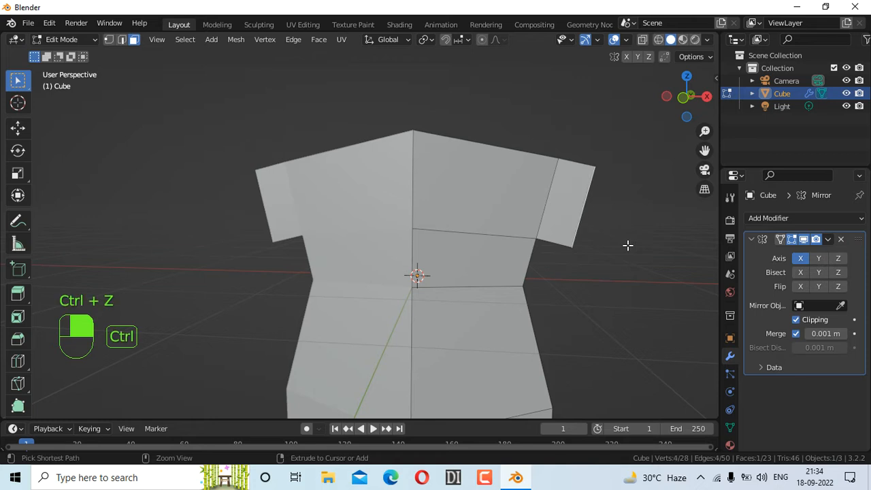
# Try to rotate the shoulder stub's end face by about -31° and raise it slightly along Z.
pyautogui.press('r')
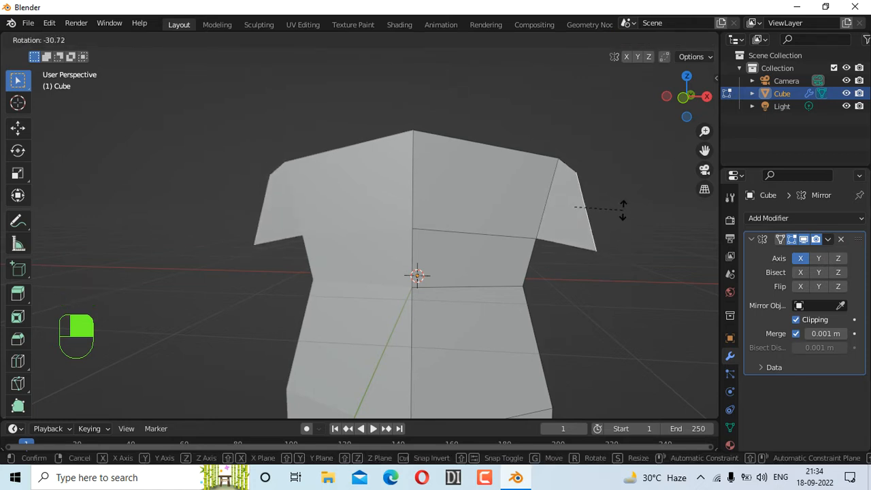
pyautogui.click(628, 206)
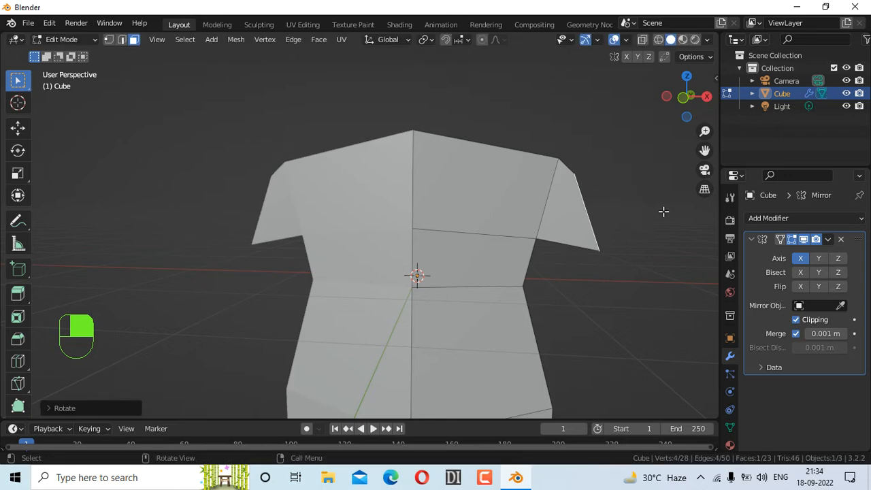
pyautogui.press('g')
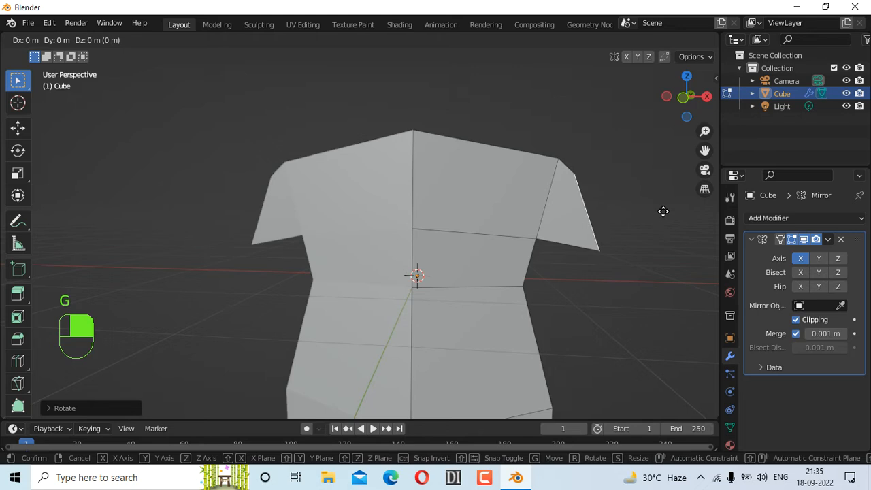
pyautogui.press('z')
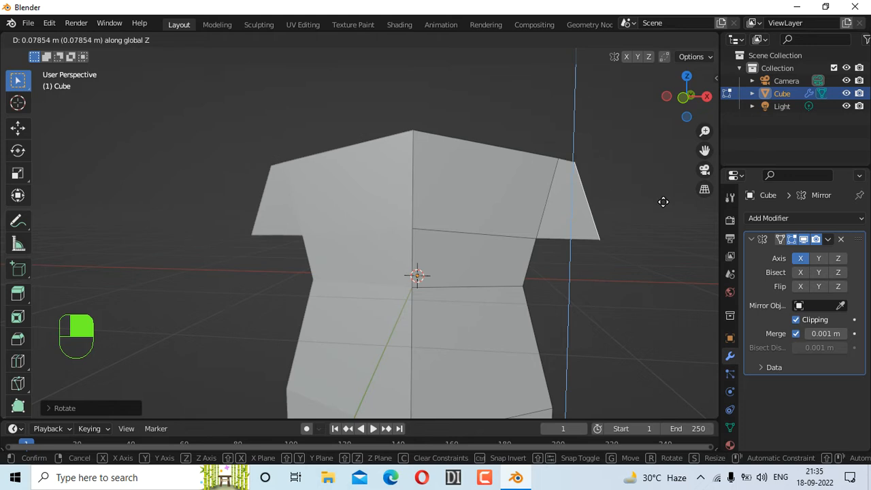
pyautogui.click(664, 202)
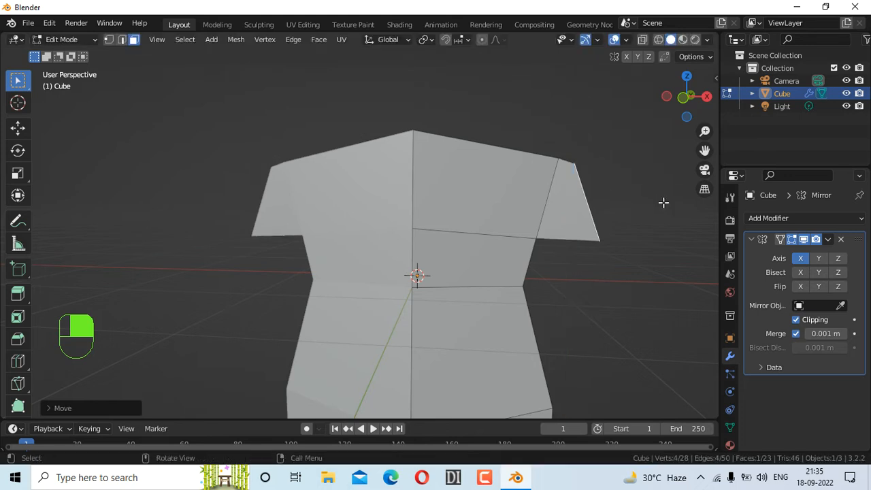
# Try to tilt the shoulder stub's underside face upward toward its outer edge and move it up by about 0.14 m.
pyautogui.moveTo(684, 99); pyautogui.dragTo(661, 136)
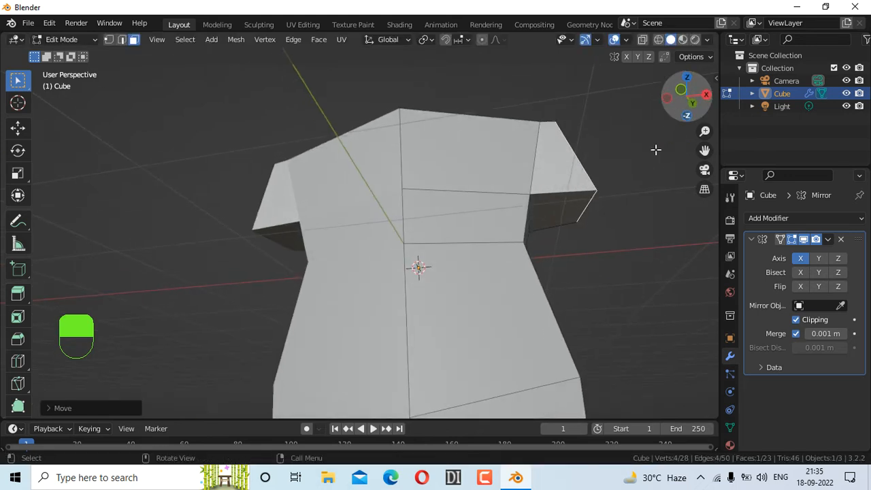
pyautogui.click(544, 220)
pyautogui.moveTo(683, 98)
pyautogui.mouseDown()
pyautogui.moveTo(698, 86)
pyautogui.moveTo(679, 111)
pyautogui.mouseUp()
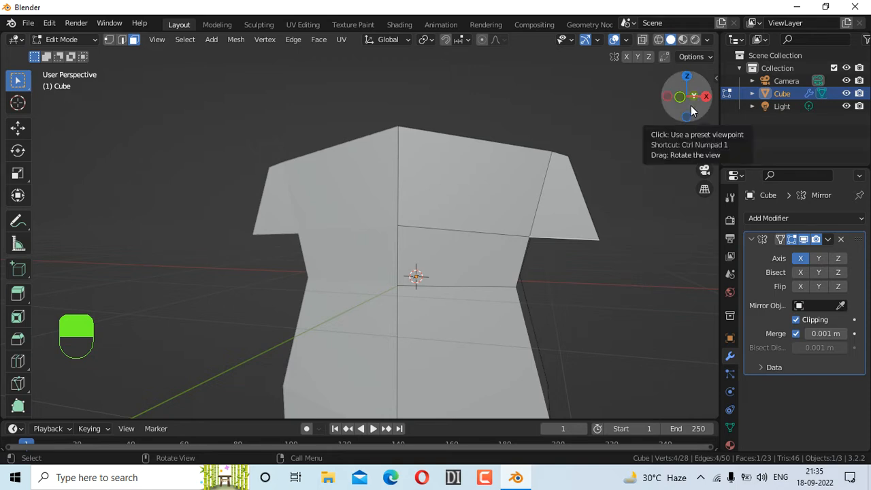
pyautogui.press('r')
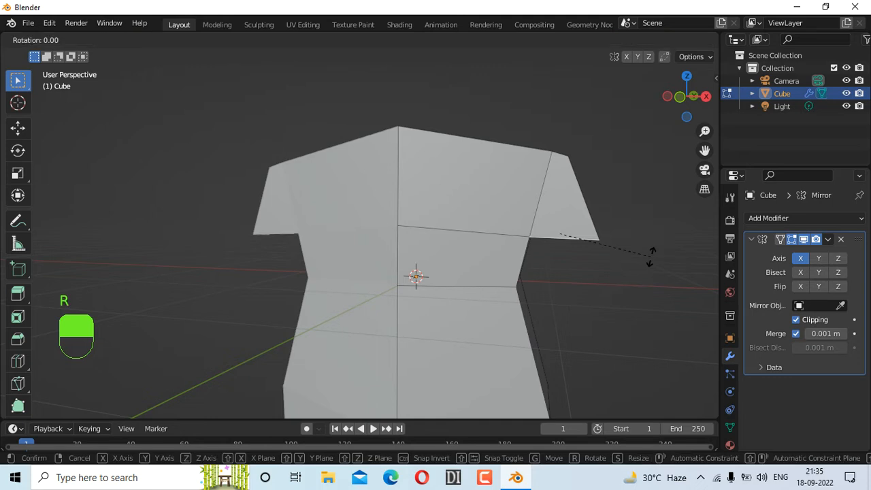
pyautogui.click(653, 202)
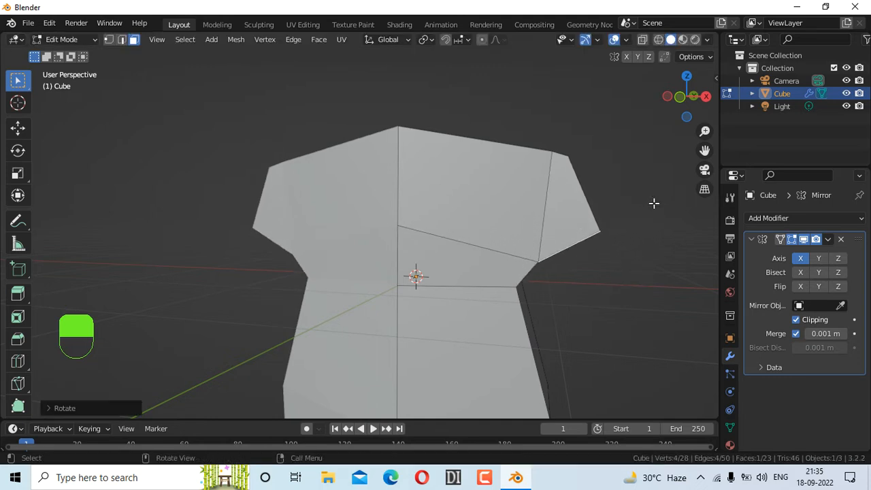
pyautogui.press('g')
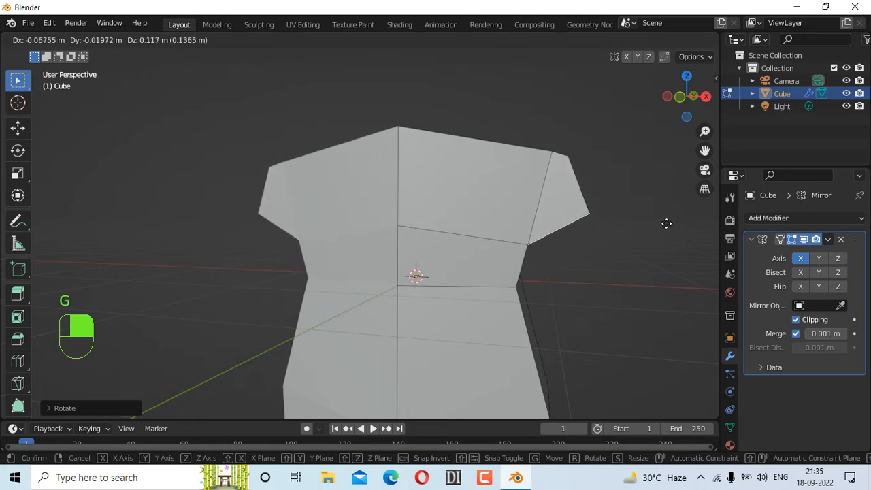
pyautogui.click(667, 223)
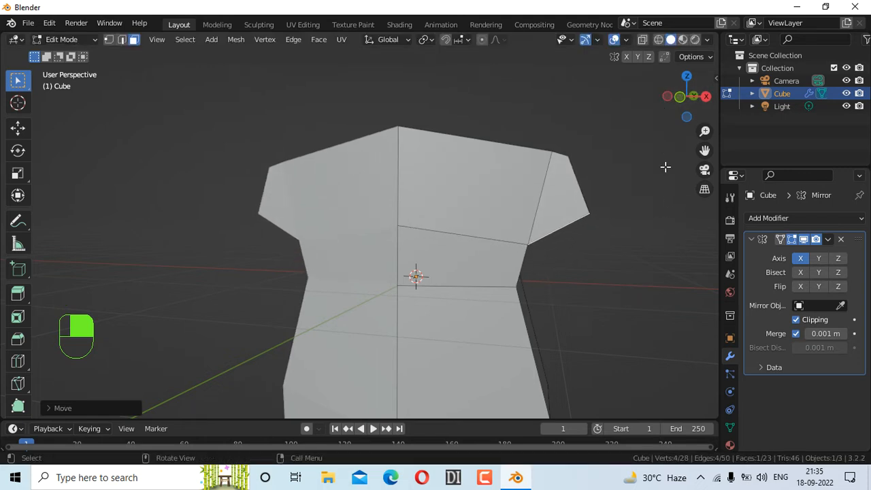
# Try to rotate the stub's underside face about -14° further and move it inward and up by about 0.12 m.
pyautogui.press('r')
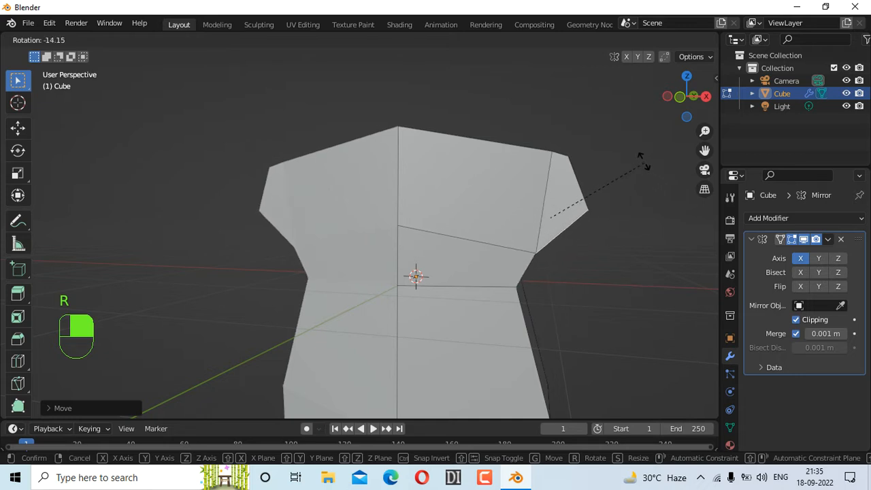
pyautogui.click(641, 160)
pyautogui.press('r')
pyautogui.press('g')
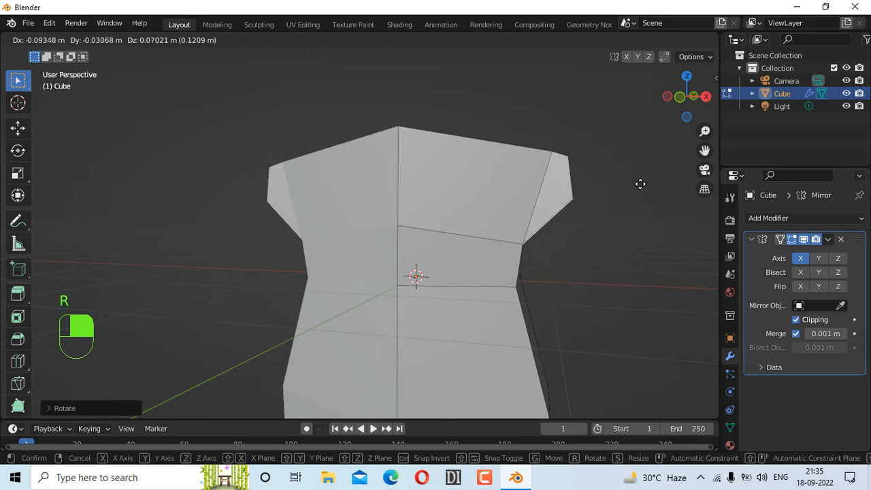
pyautogui.click(642, 186)
pyautogui.moveTo(672, 123); pyautogui.dragTo(622, 164)
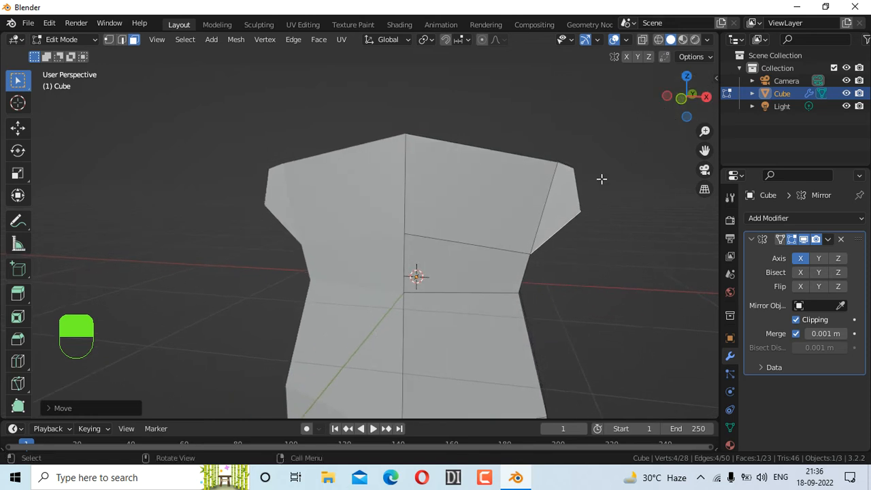
pyautogui.moveTo(662, 107); pyautogui.dragTo(663, 140)
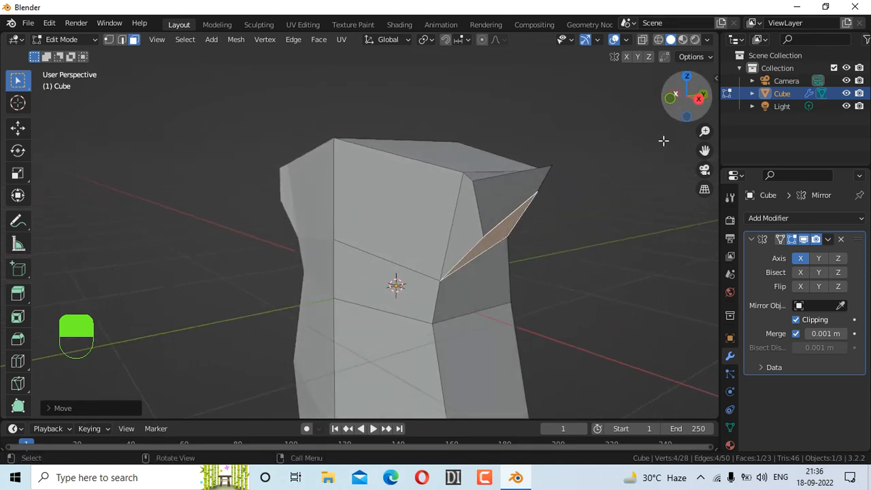
# Undo the underside face edits and the end face's rotation and move, back to the plain shoulder extrusion.
pyautogui.keyDown('ctrl'); pyautogui.click(636, 195); pyautogui.keyUp('ctrl')
pyautogui.hotkey('ctrl', 'z')
pyautogui.hotkey('ctrl', 'z')
pyautogui.hotkey('ctrl', 'z')
pyautogui.hotkey('ctrl', 'z')
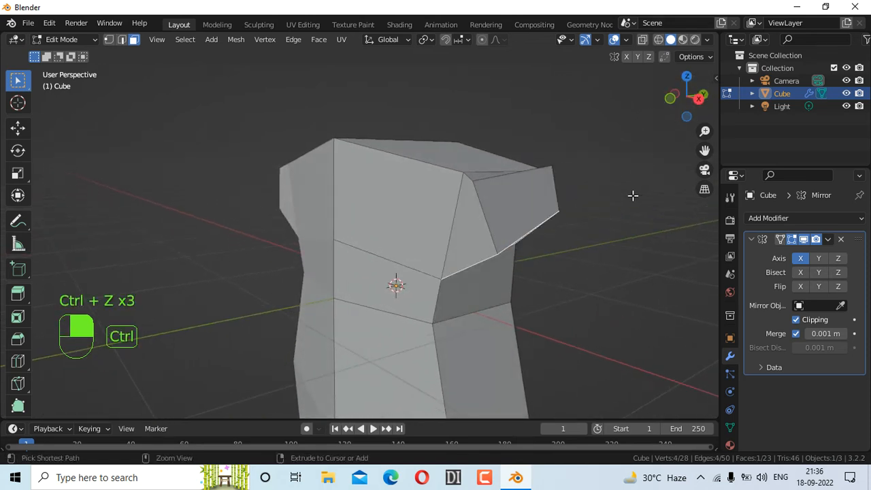
pyautogui.hotkey('ctrl', 'z')
pyautogui.hotkey('ctrl', 'z')
pyautogui.hotkey('ctrl', 'z')
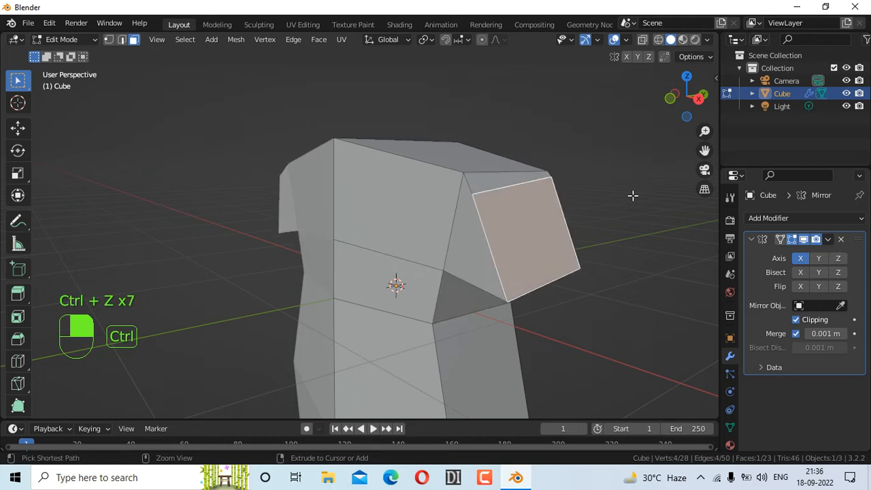
pyautogui.hotkey('ctrl', 'z')
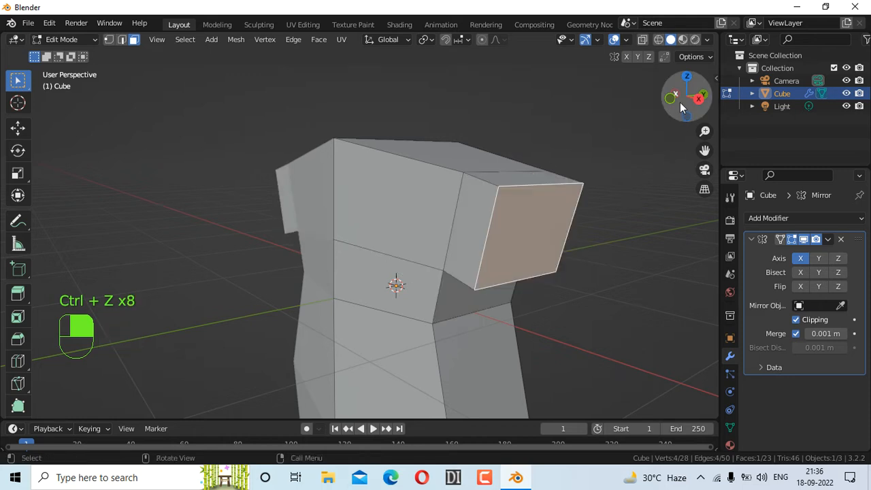
# Try to rotate the shoulder stub's end face toward vertical with Mirror clipping on.
pyautogui.moveTo(689, 96); pyautogui.dragTo(680, 101)
pyautogui.moveTo(378, 232); pyautogui.dragTo(401, 234, button='middle')
pyautogui.moveTo(686, 97); pyautogui.dragTo(685, 85)
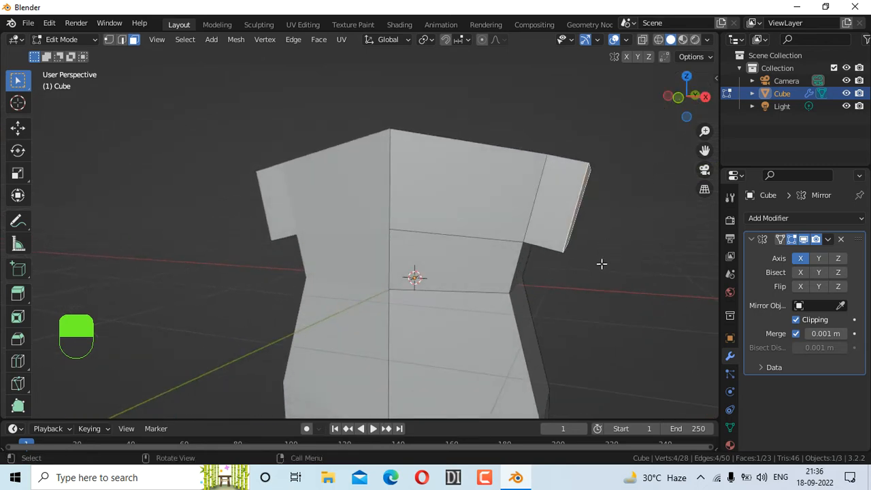
pyautogui.press('r')
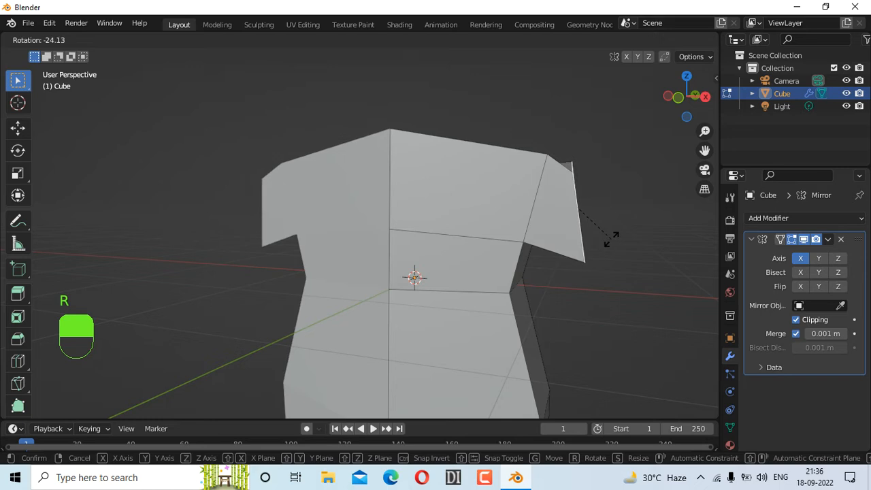
pyautogui.click(615, 259)
pyautogui.moveTo(684, 97); pyautogui.dragTo(658, 152)
pyautogui.hotkey('ctrl', 'z')
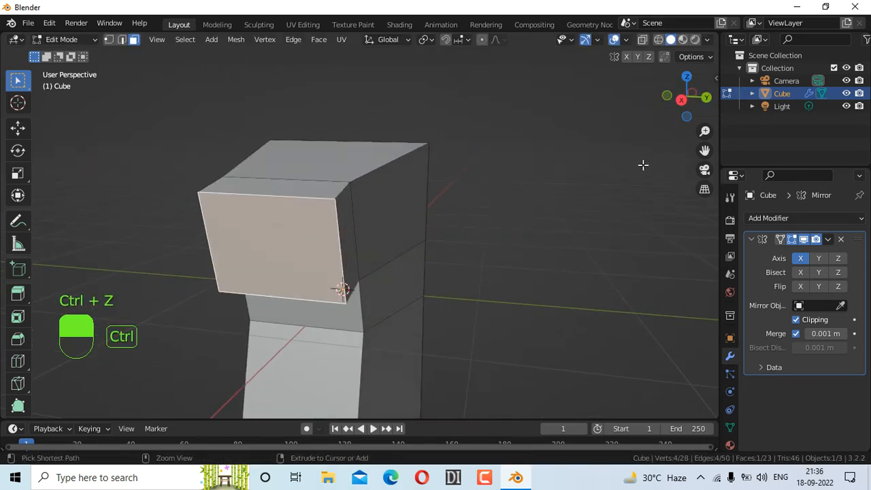
# Try to rotate the shoulder stub's end face with Clipping turned off in the Mirror modifier.
pyautogui.moveTo(685, 107); pyautogui.dragTo(768, 96)
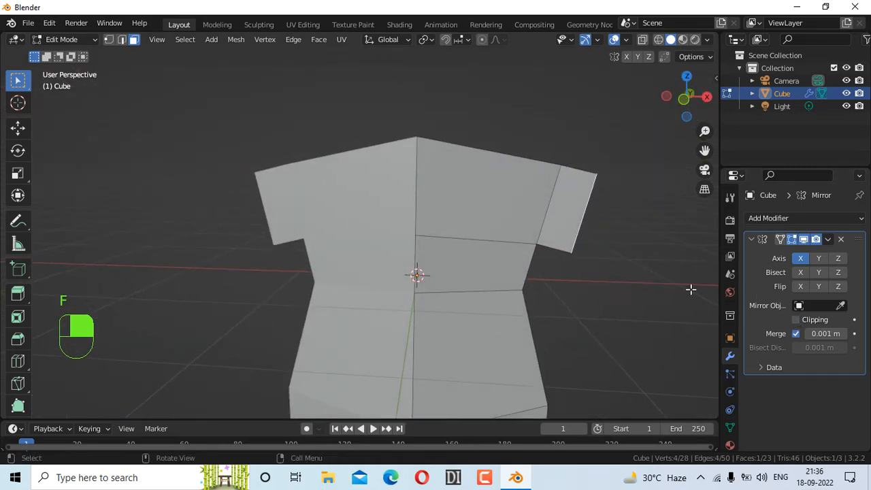
pyautogui.press('r')
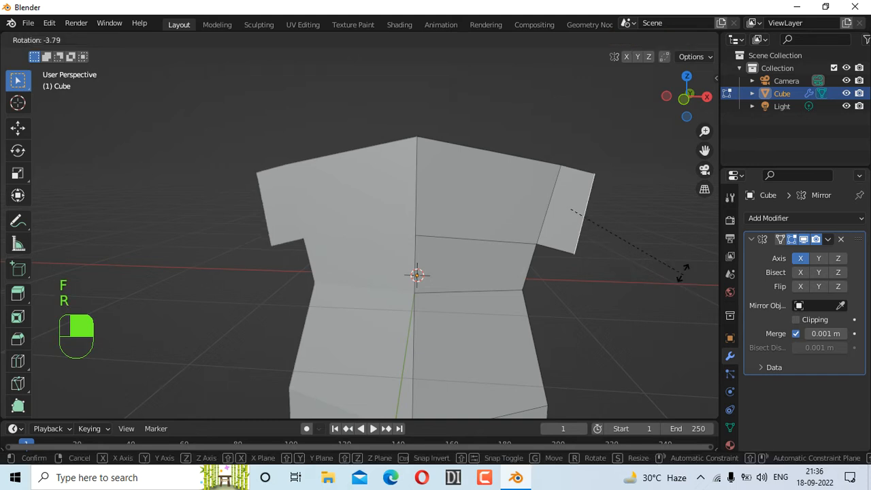
pyautogui.click(682, 214)
pyautogui.moveTo(688, 95); pyautogui.dragTo(673, 130)
pyautogui.hotkey('ctrl', 'z')
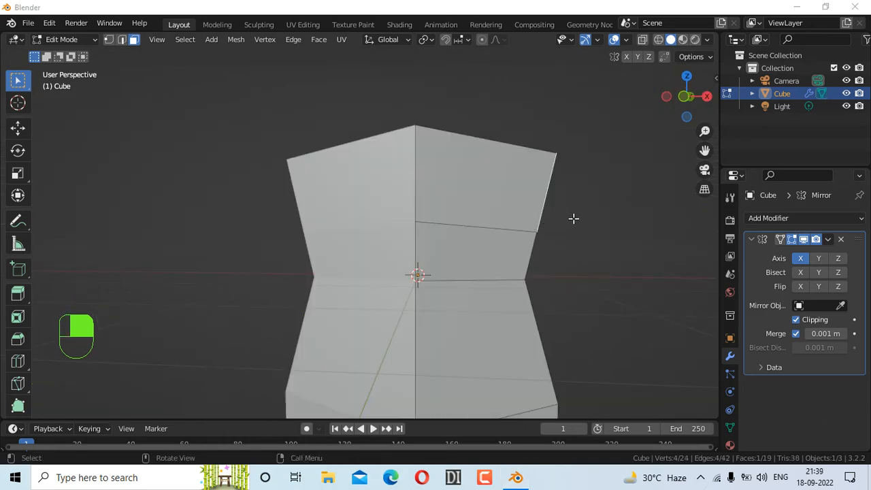
# Select the torso's upper outer side face above the loop cut and extrude it outward into a short shoulder stub.
pyautogui.click(564, 196)
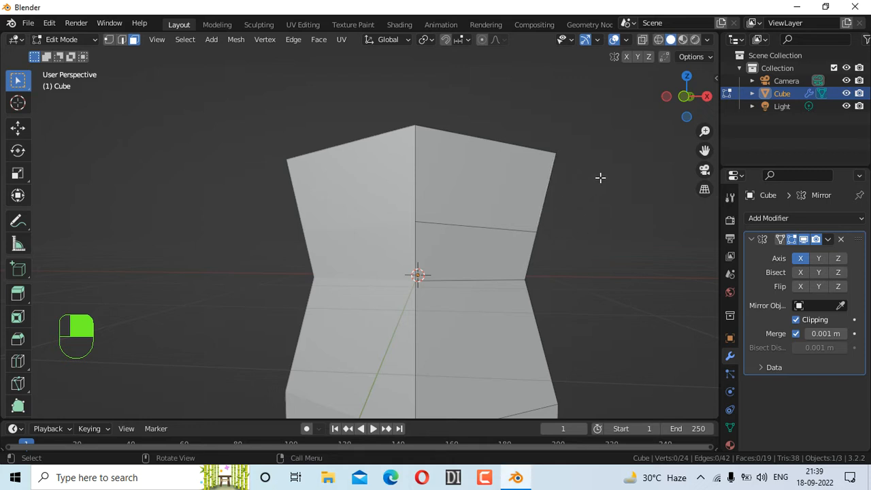
pyautogui.moveTo(675, 113); pyautogui.dragTo(540, 181)
pyautogui.click(540, 181)
pyautogui.moveTo(677, 113); pyautogui.dragTo(686, 120)
pyautogui.press('e')
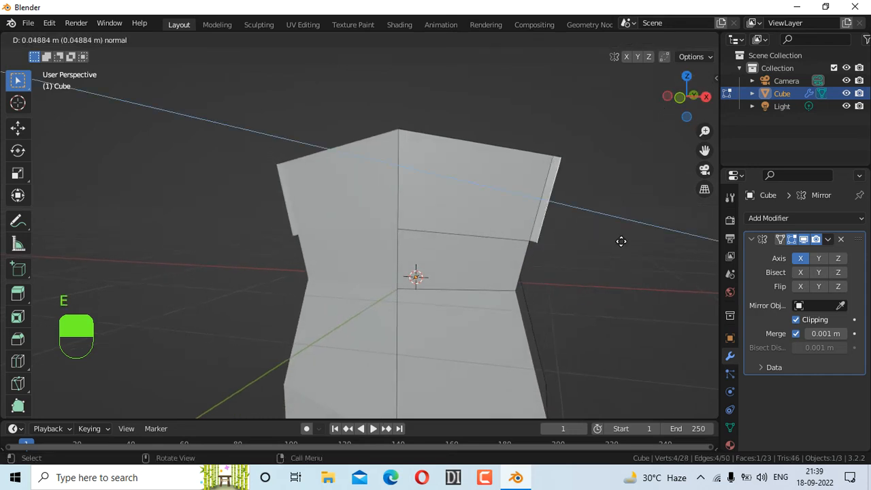
pyautogui.click(643, 257)
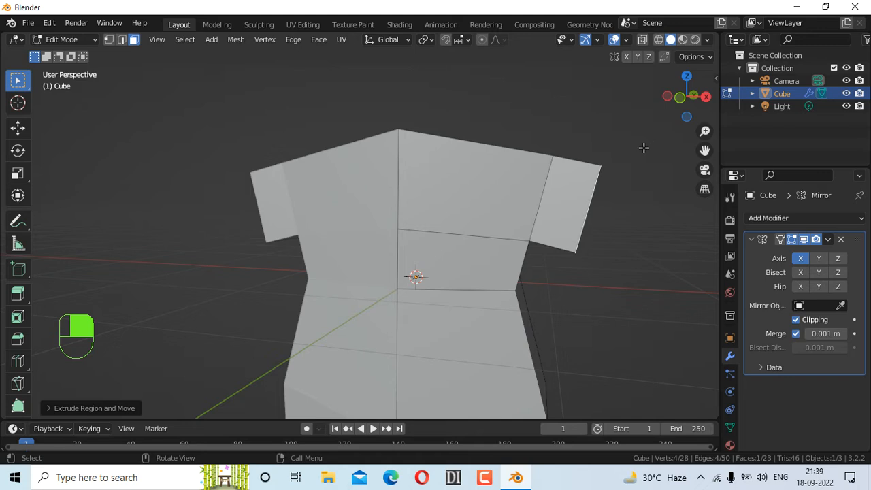
pyautogui.press('r')
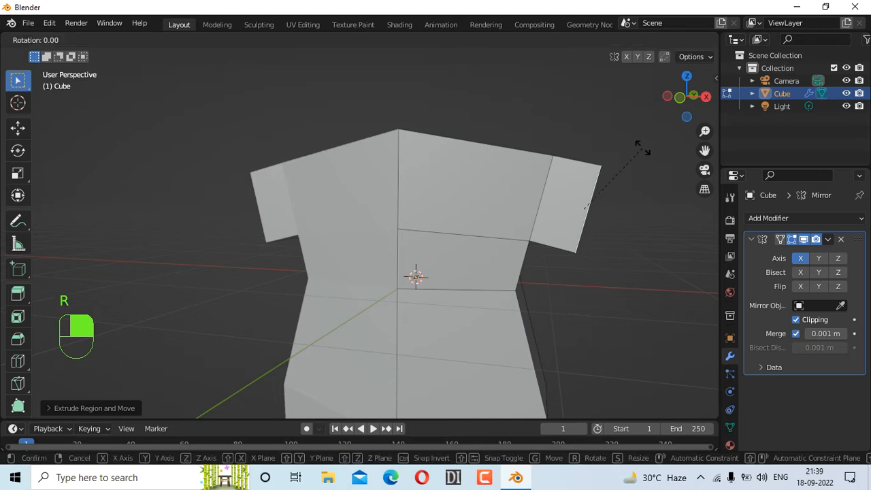
pyautogui.press('r')
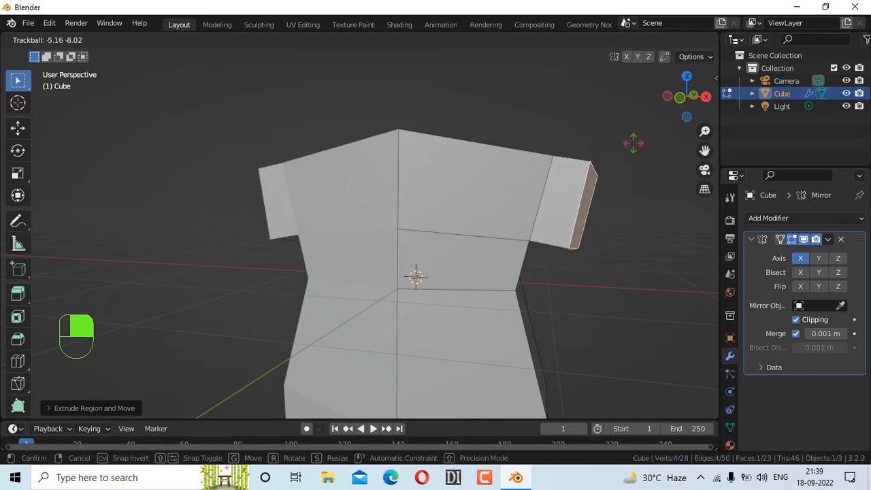
pyautogui.rightClick(635, 145)
pyautogui.hotkey('ctrl', 'z')
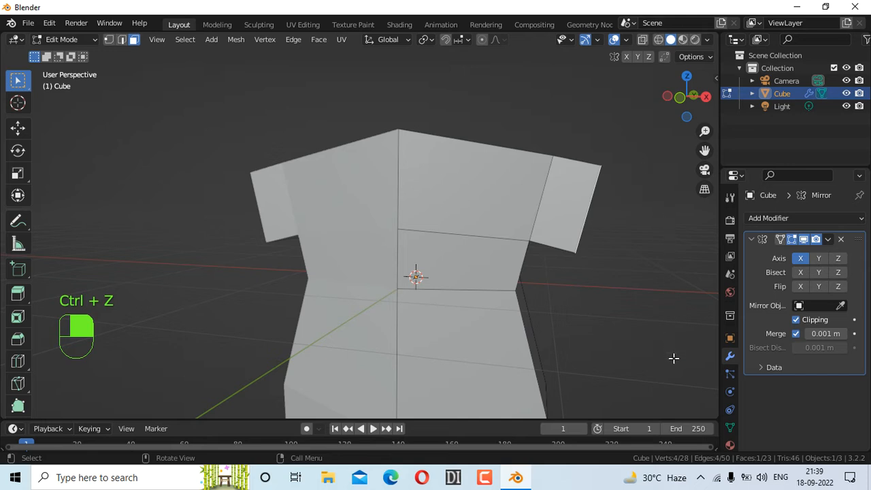
# Rotate the shoulder stub's end face about -35° around global Y, then raise it about 0.05 m along Z.
pyautogui.press('r')
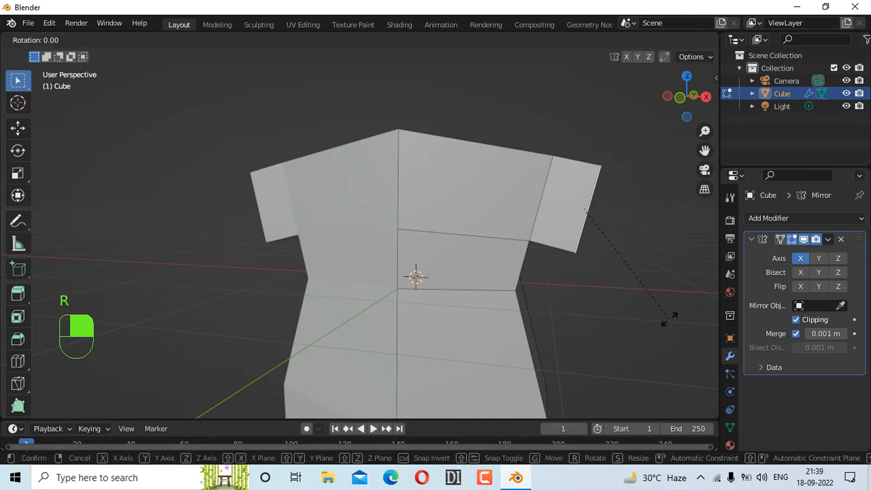
pyautogui.press('y')
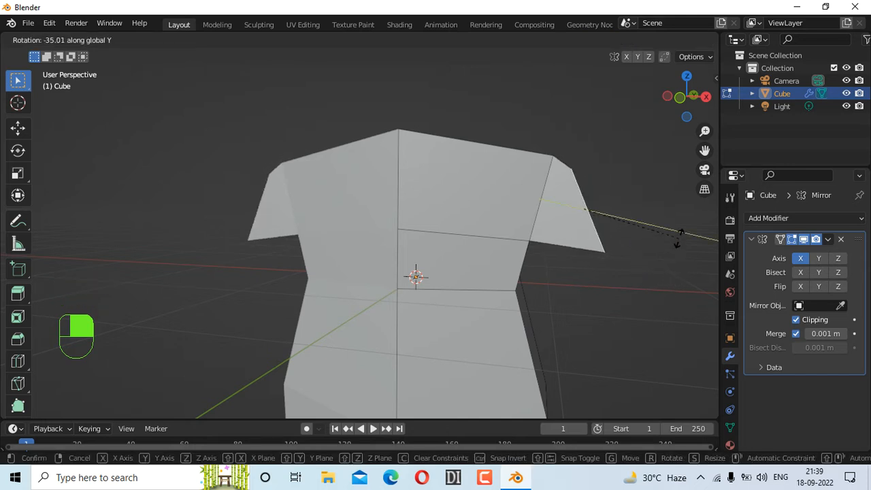
pyautogui.click(682, 241)
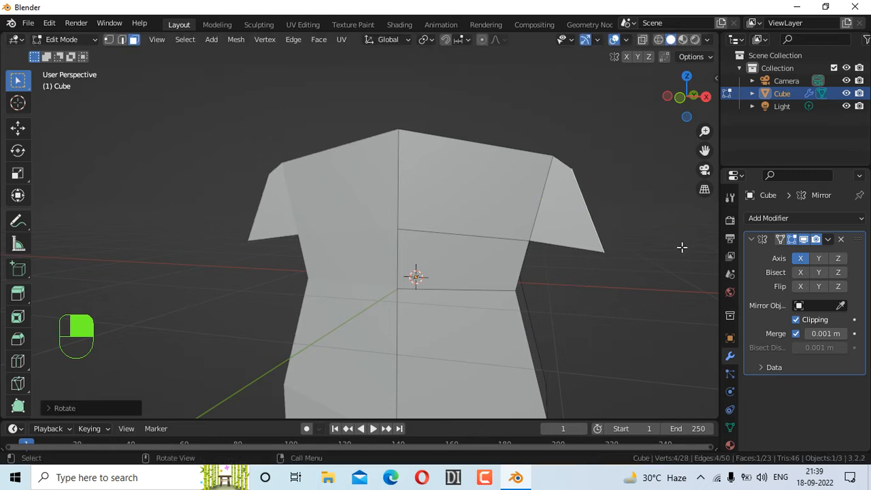
pyautogui.press('g')
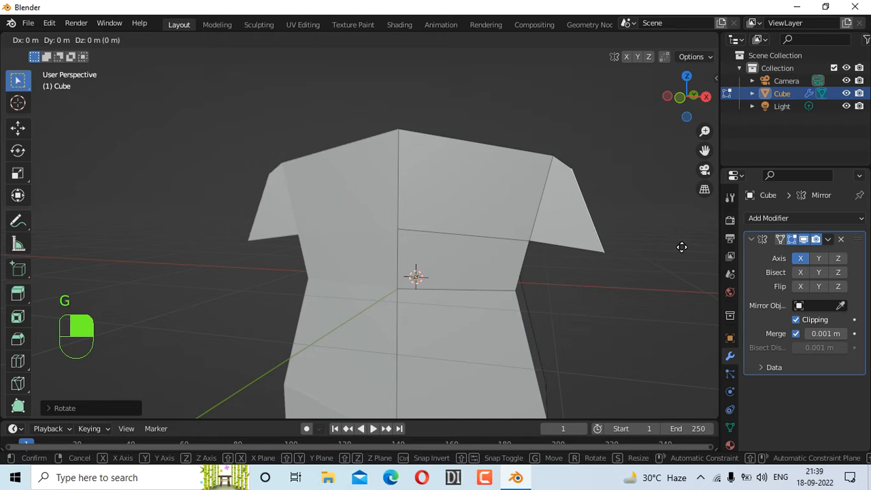
pyautogui.press('z')
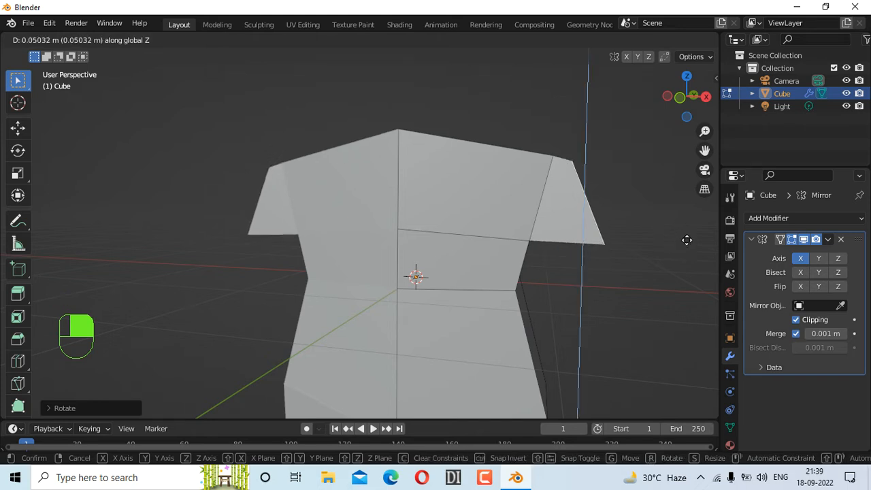
pyautogui.click(686, 241)
# Select the shoulder stub's underside face and rotate it about -30° around global Y so it faces down and outward.
pyautogui.moveTo(686, 113); pyautogui.dragTo(658, 91)
pyautogui.click(552, 209)
pyautogui.moveTo(663, 110); pyautogui.dragTo(637, 254, button='middle')
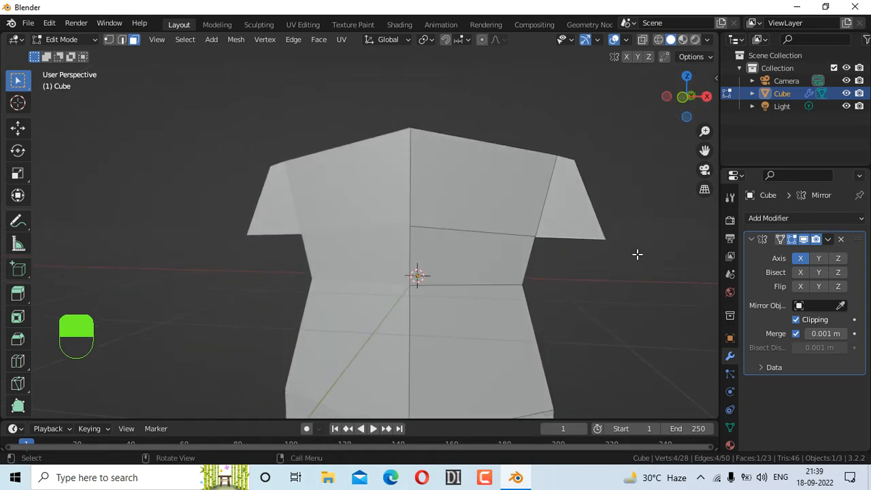
pyautogui.press('r')
pyautogui.press('y')
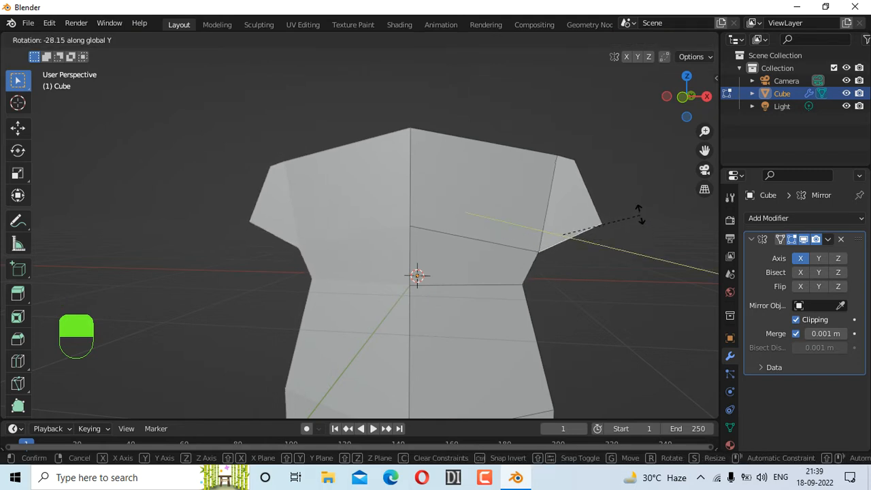
pyautogui.click(639, 210)
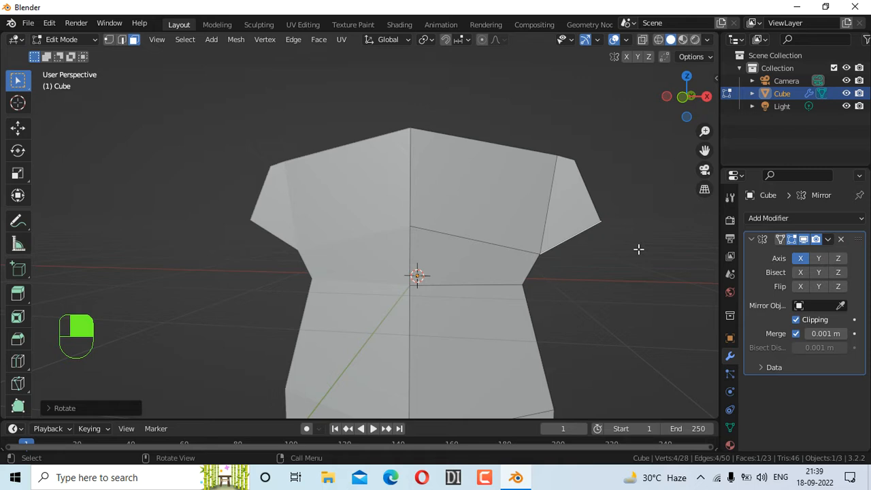
# Move the shoulder's underside face about 0.09 m inward along global X.
pyautogui.press('g')
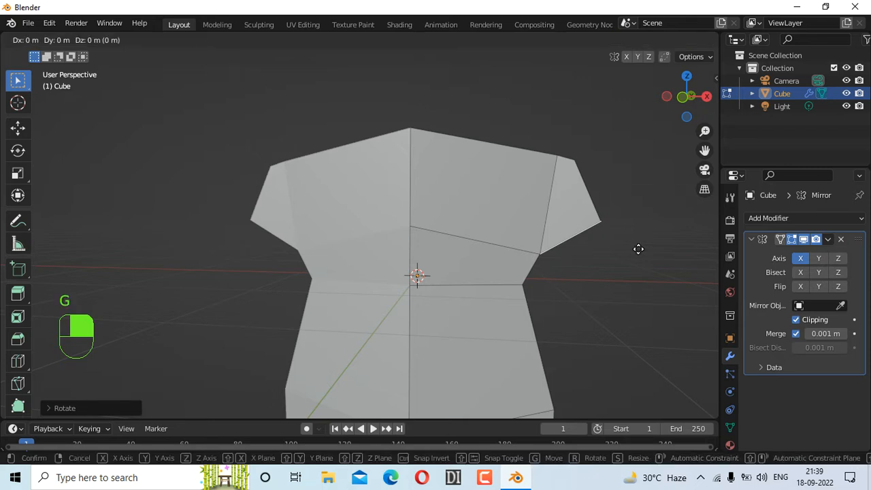
pyautogui.press('x')
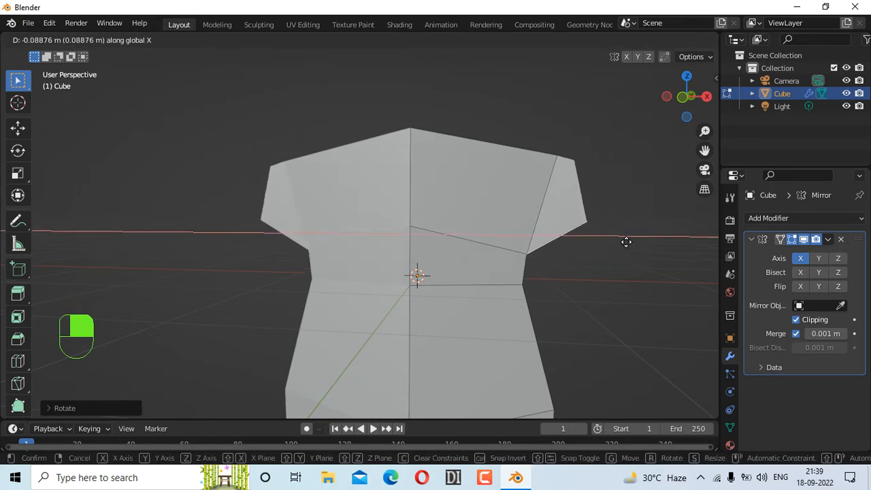
pyautogui.click(626, 242)
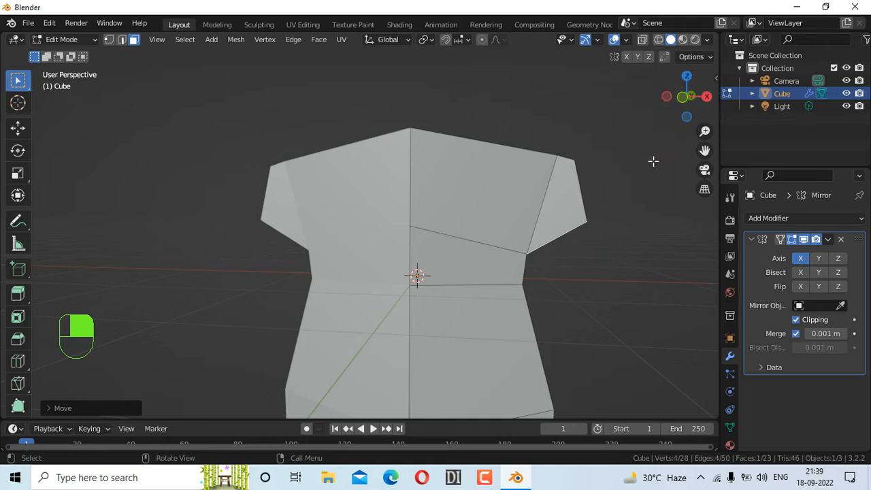
# Try to extrude the shoulder's underside face down and outward into an arm.
pyautogui.scroll(-2, 654, 161)
pyautogui.press('e')
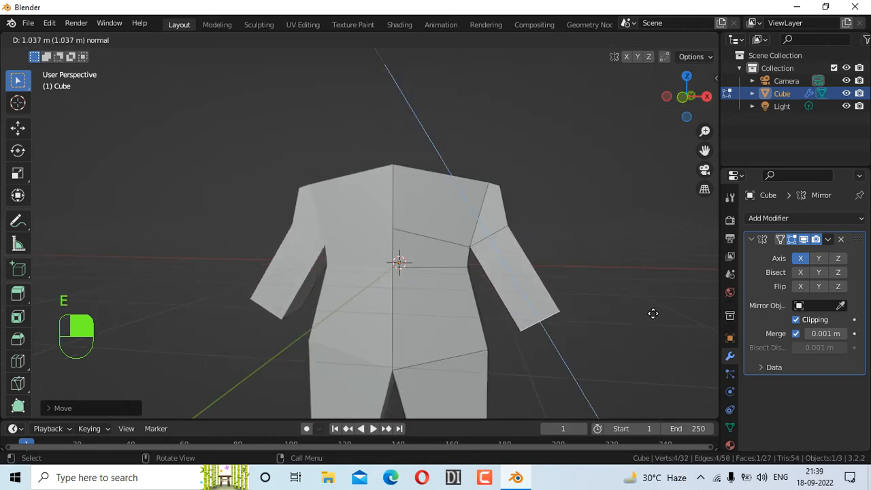
pyautogui.click(589, 258)
pyautogui.hotkey('ctrl', 'z')
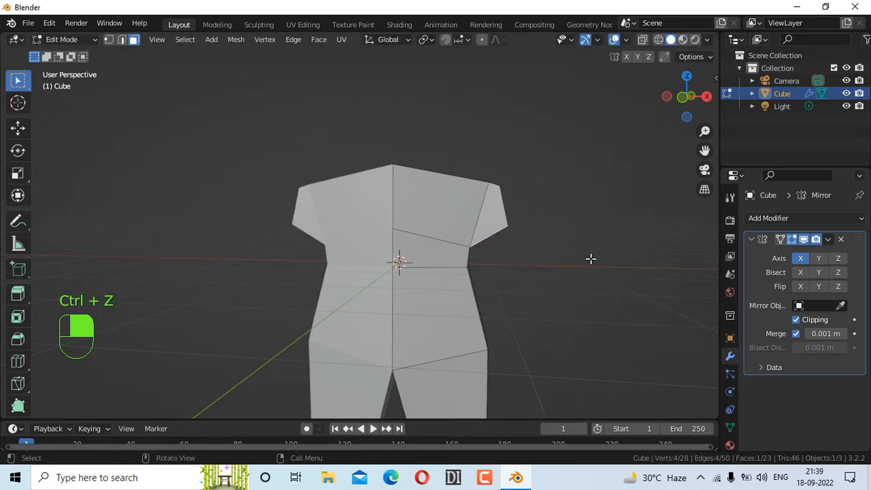
pyautogui.press('g')
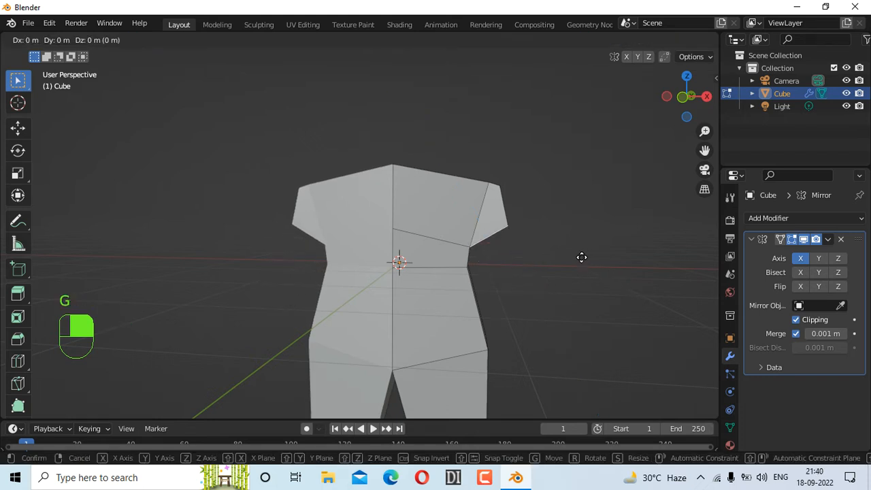
pyautogui.press('x')
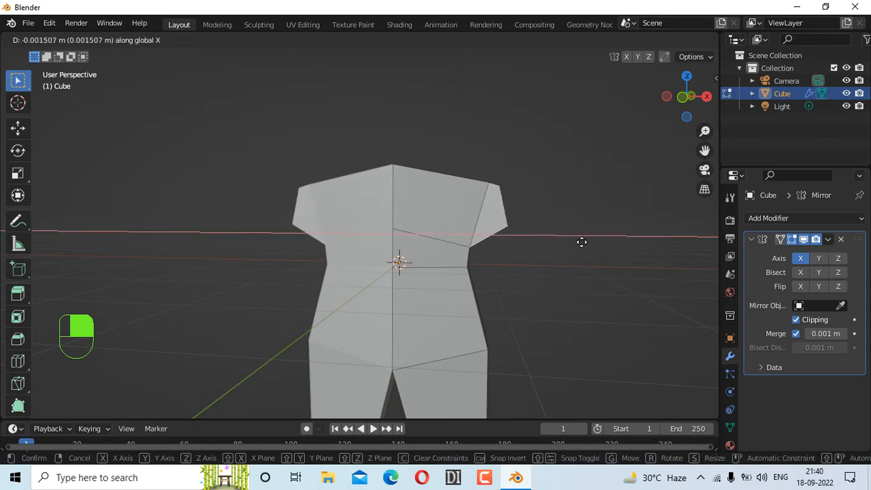
pyautogui.click(582, 242)
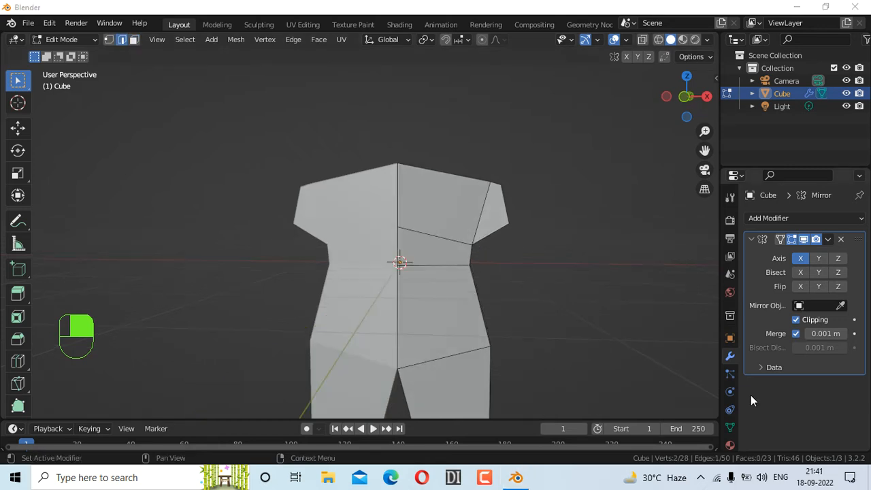
# Raise the armpit edge where the shoulder's underside meets the torso slightly along global Z.
pyautogui.moveTo(672, 99); pyautogui.dragTo(670, 111)
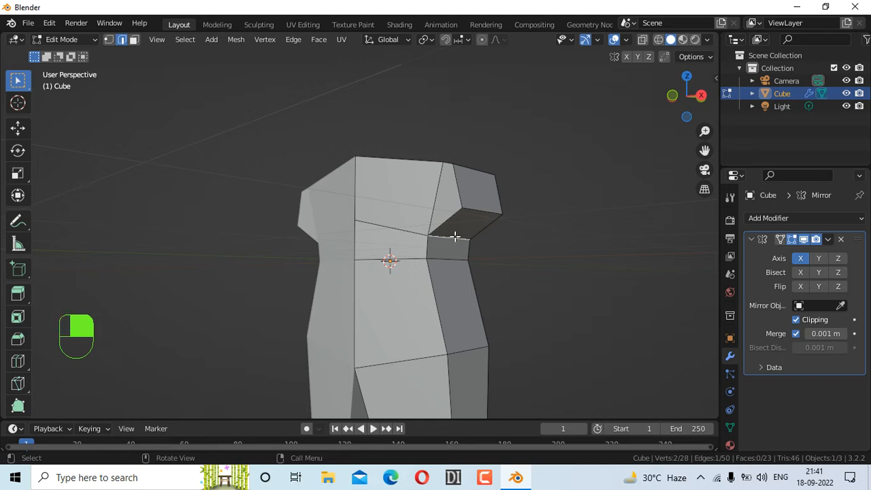
pyautogui.moveTo(695, 103)
pyautogui.mouseDown()
pyautogui.moveTo(762, 104)
pyautogui.moveTo(695, 106)
pyautogui.mouseUp()
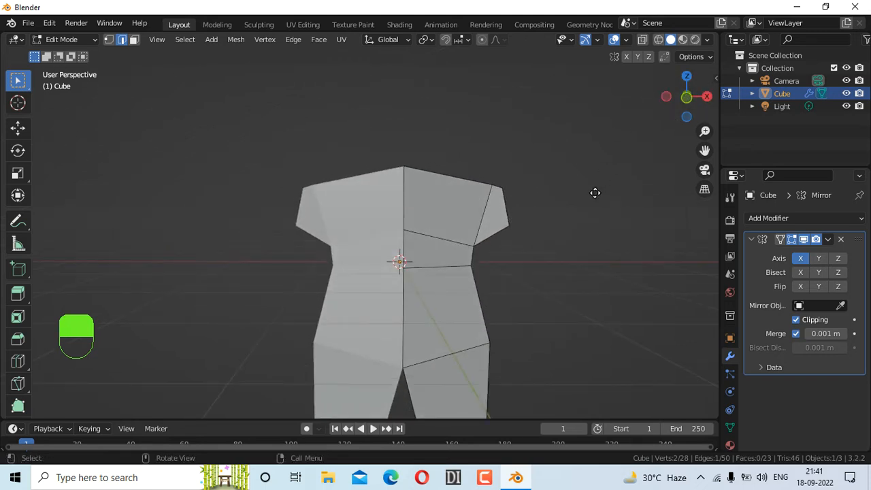
pyautogui.press('g')
pyautogui.press('z')
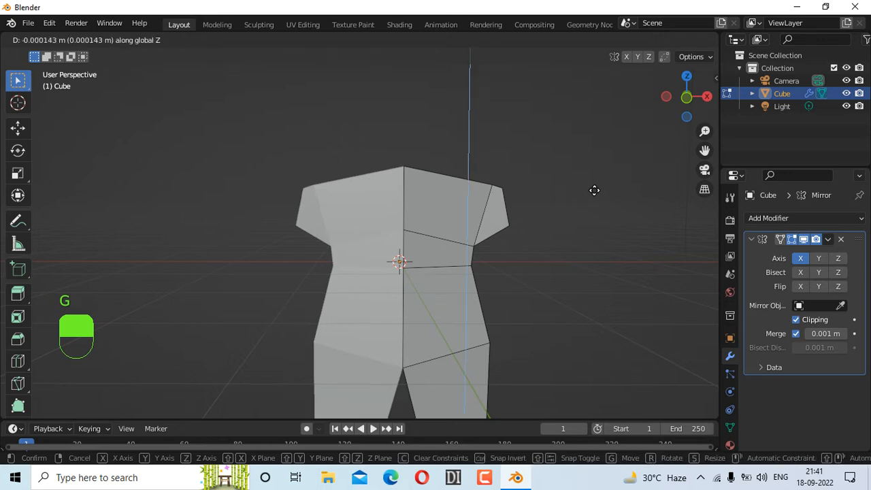
pyautogui.click(597, 181)
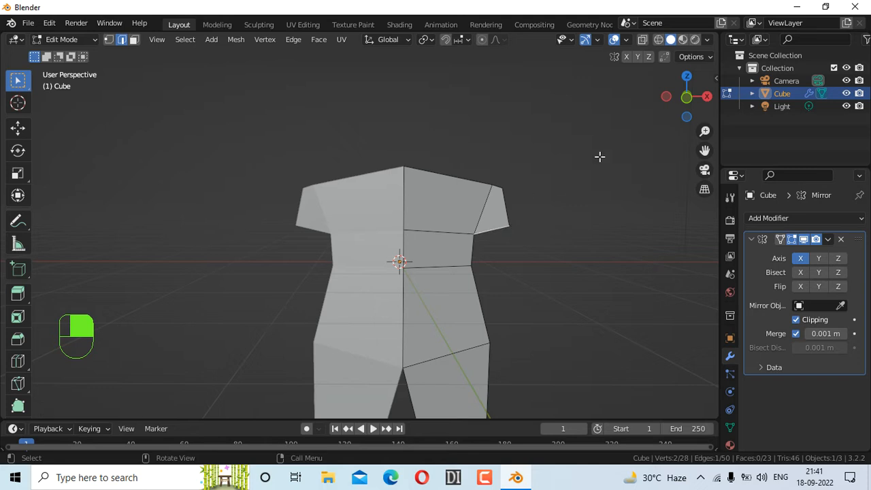
# Switch to face selection, select the shoulder's underside face and rotate it around global Y to slope more steeply outward.
pyautogui.moveTo(687, 98); pyautogui.dragTo(129, 74)
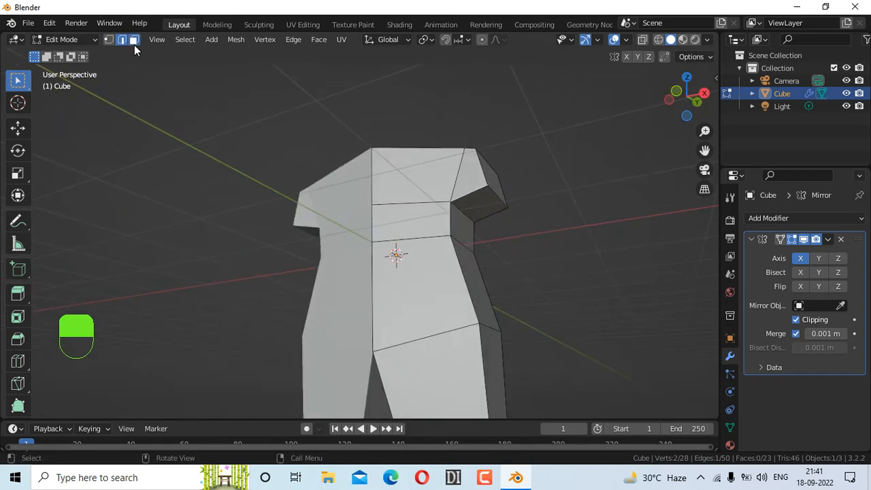
pyautogui.click(134, 42)
pyautogui.click(489, 204)
pyautogui.moveTo(684, 96); pyautogui.dragTo(690, 116)
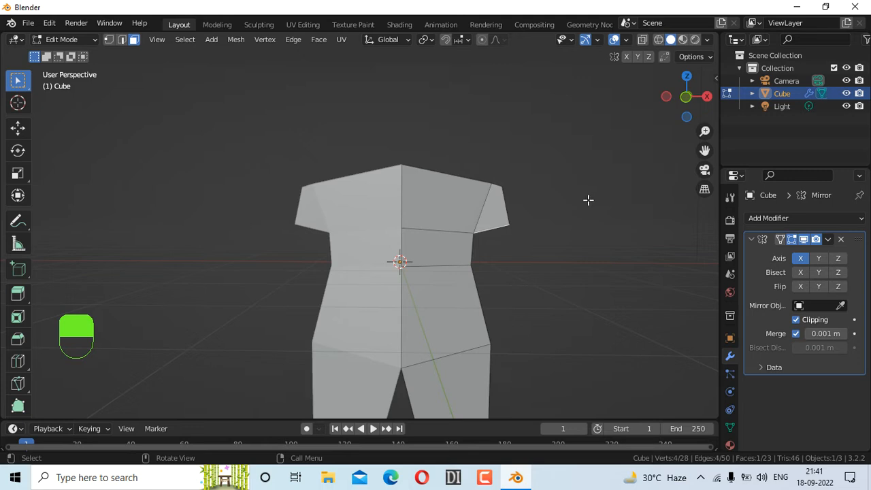
pyautogui.press('r')
pyautogui.press('y')
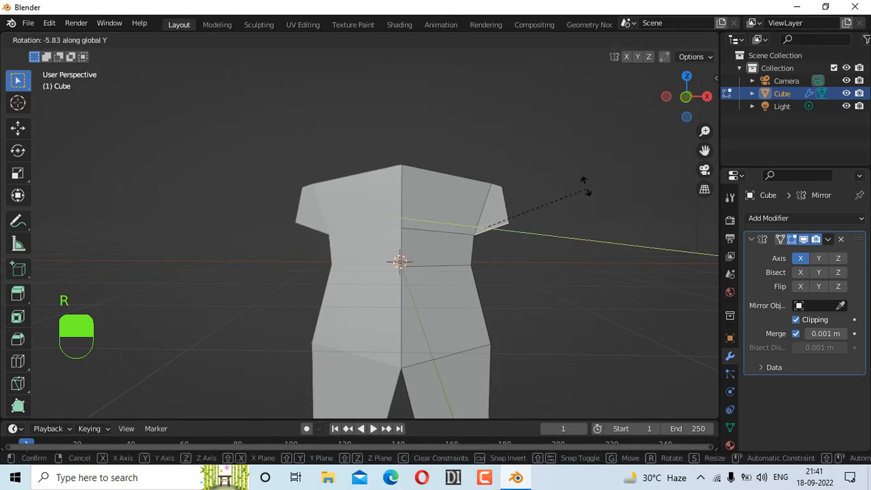
pyautogui.click(581, 173)
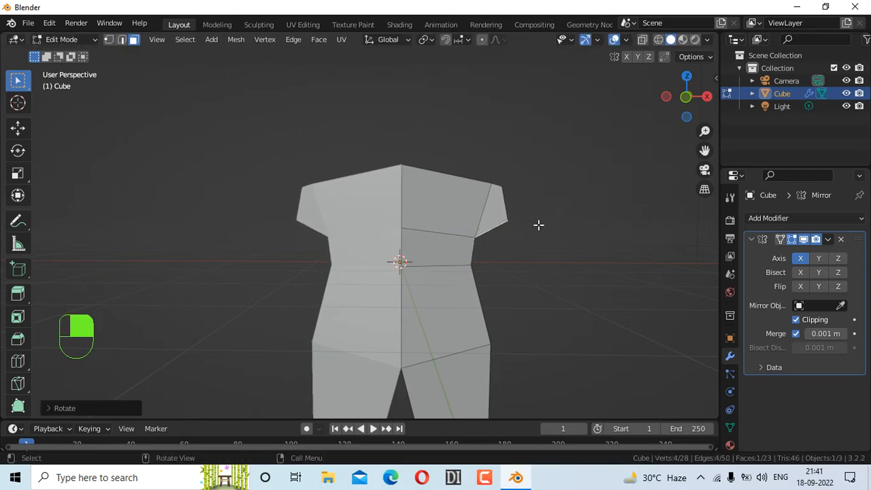
# Select the shoulder's outer end face and rotate it around global Y so its lower edge flares outward.
pyautogui.click(476, 237)
pyautogui.click(597, 195)
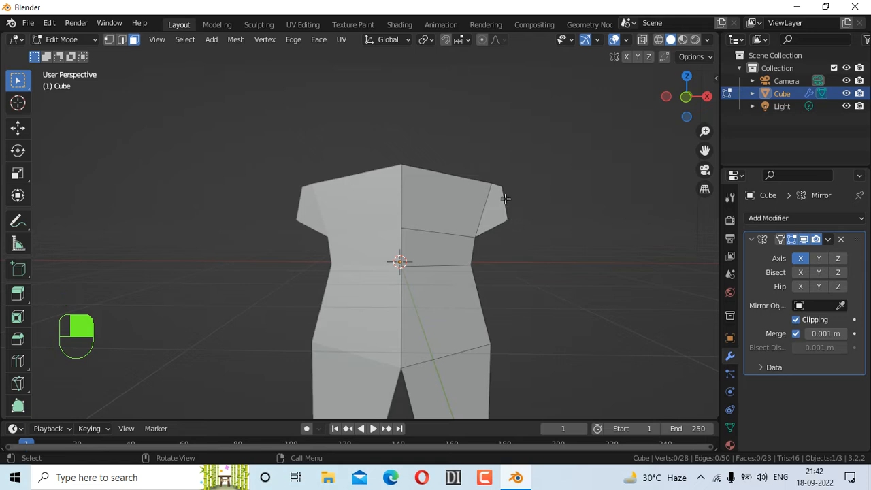
pyautogui.moveTo(698, 102); pyautogui.dragTo(668, 105)
pyautogui.click(413, 205)
pyautogui.click(465, 200)
pyautogui.moveTo(688, 101); pyautogui.dragTo(717, 102)
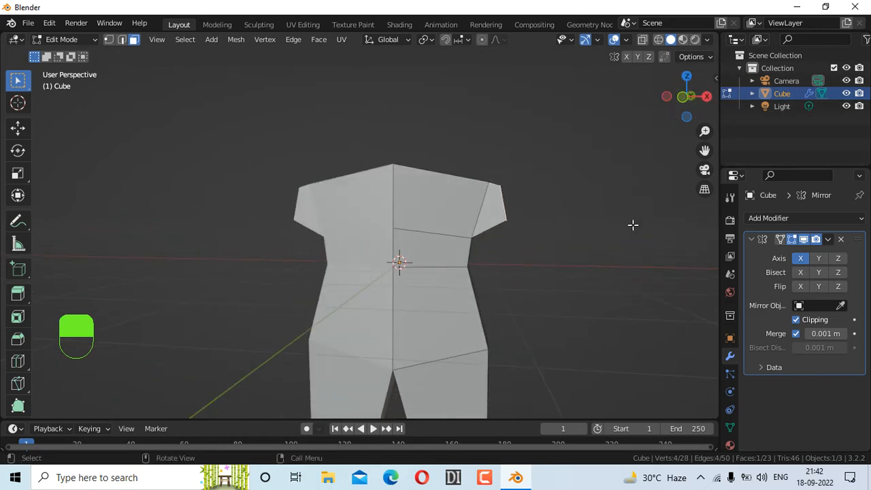
pyautogui.press('r')
pyautogui.press('y')
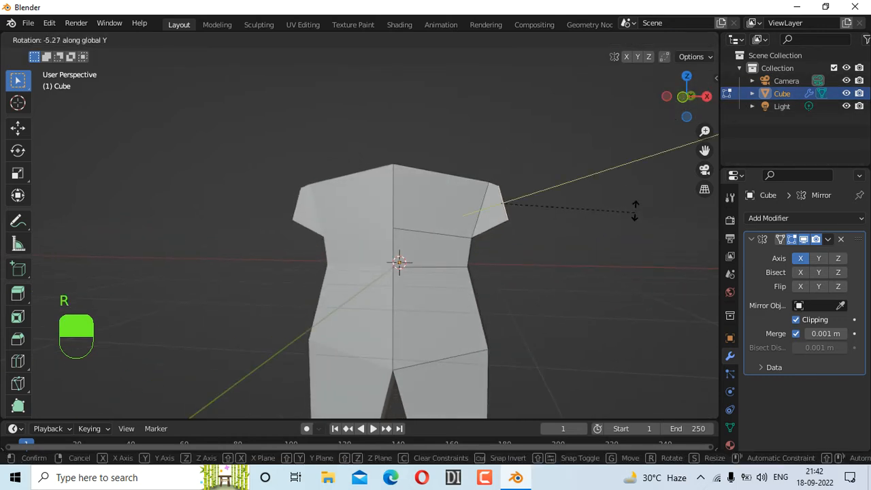
pyautogui.click(635, 196)
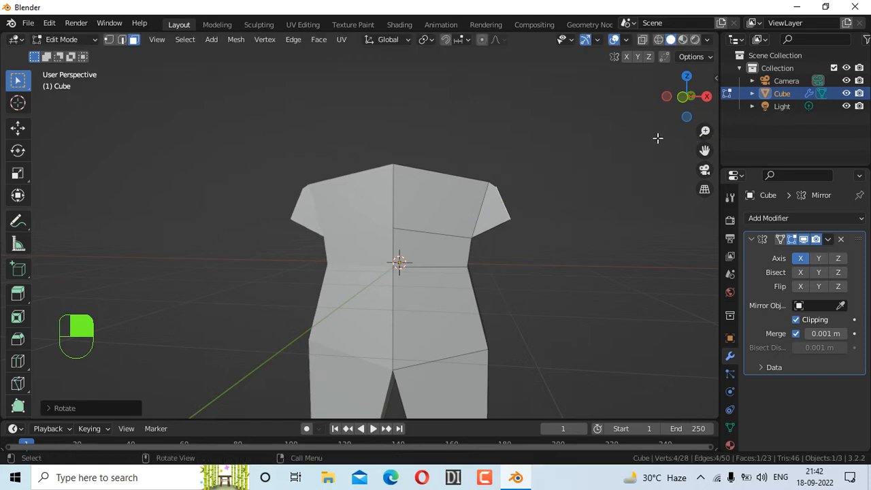
# Select the shoulder's underside face and extrude it along its normal into a long arm reaching hip level.
pyautogui.moveTo(689, 94); pyautogui.dragTo(588, 161)
pyautogui.click(466, 192)
pyautogui.moveTo(677, 89); pyautogui.dragTo(679, 109)
pyautogui.press('e')
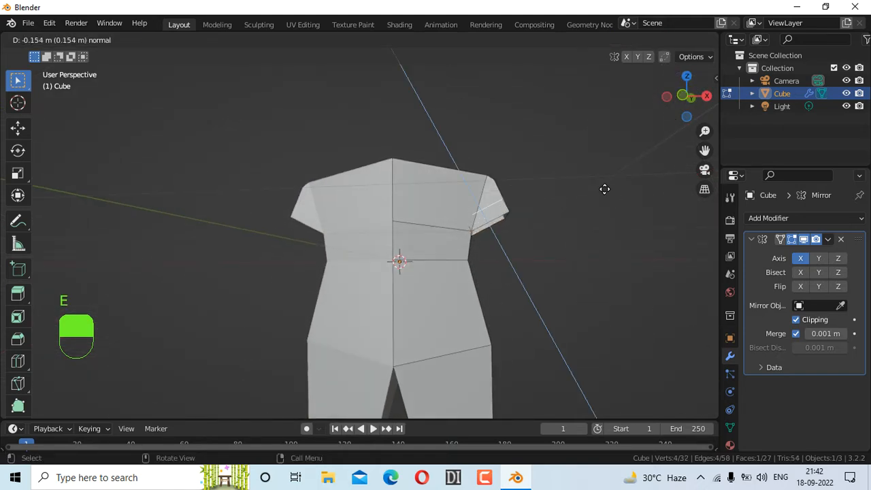
pyautogui.click(671, 340)
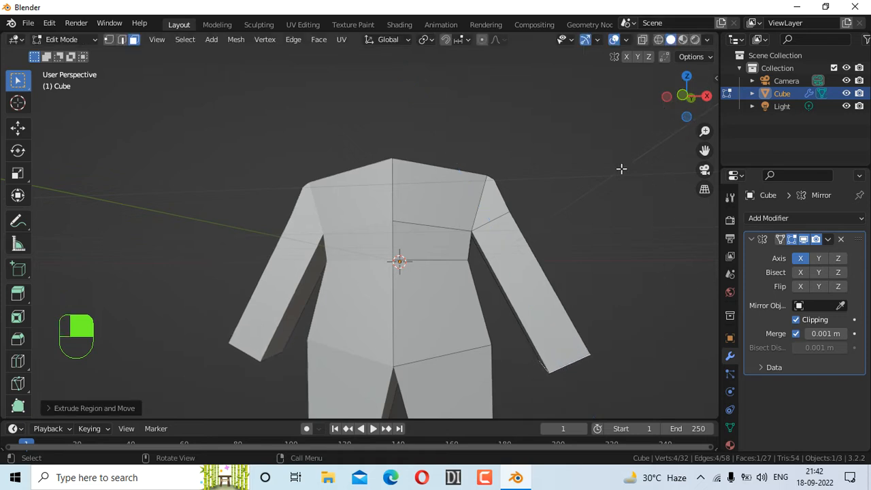
# Examine the new arms' length and angle against the torso and legs from the front and below.
pyautogui.scroll(-4, 617, 183)
pyautogui.moveTo(692, 99); pyautogui.dragTo(702, 108)
pyautogui.scroll(1, 523, 259)
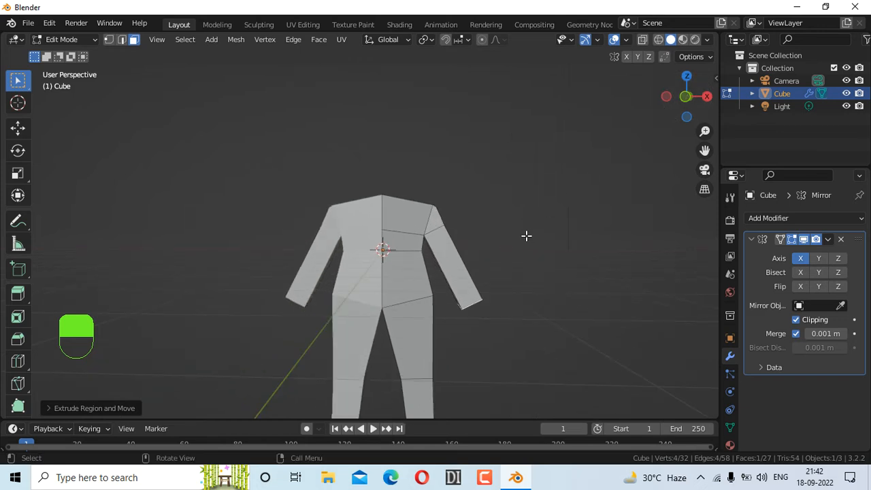
pyautogui.scroll(1, 583, 181)
pyautogui.scroll(-2, 583, 181)
pyautogui.scroll(2, 583, 181)
pyautogui.moveTo(683, 98); pyautogui.dragTo(686, 98)
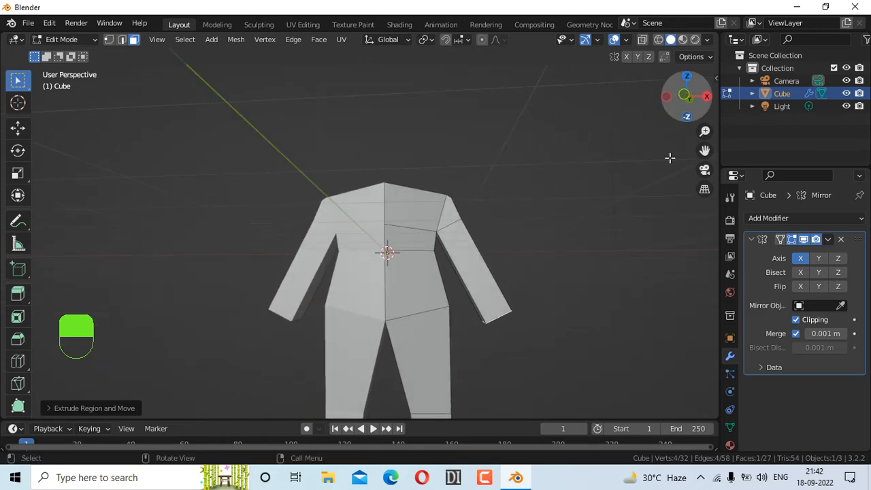
# Scale down the arm's lower end face uniformly to taper the arm toward the wrist.
pyautogui.press('s')
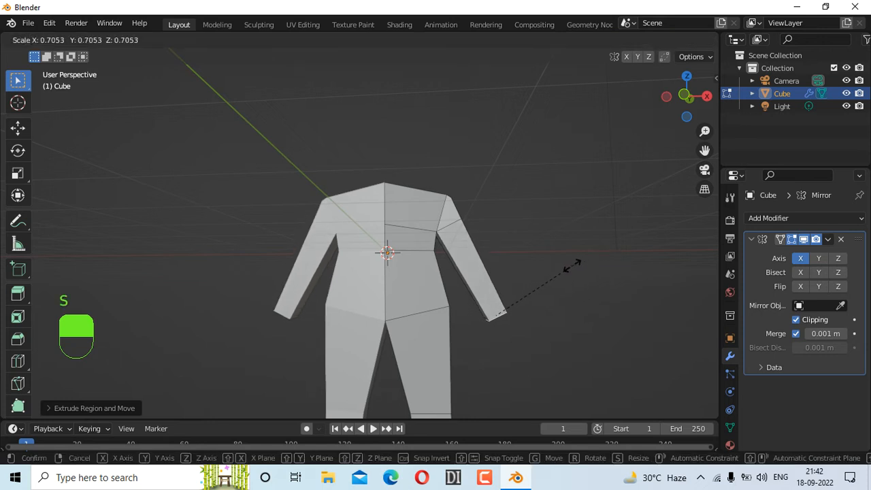
pyautogui.click(552, 272)
pyautogui.rightClick(551, 275)
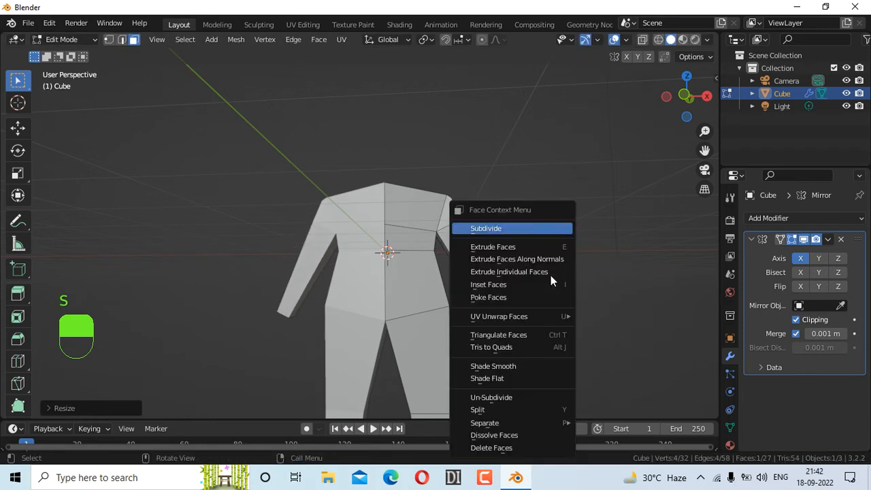
# Move the arm's lower end face inward along global X in front view so the arm hangs closer to the body.
pyautogui.click(686, 98)
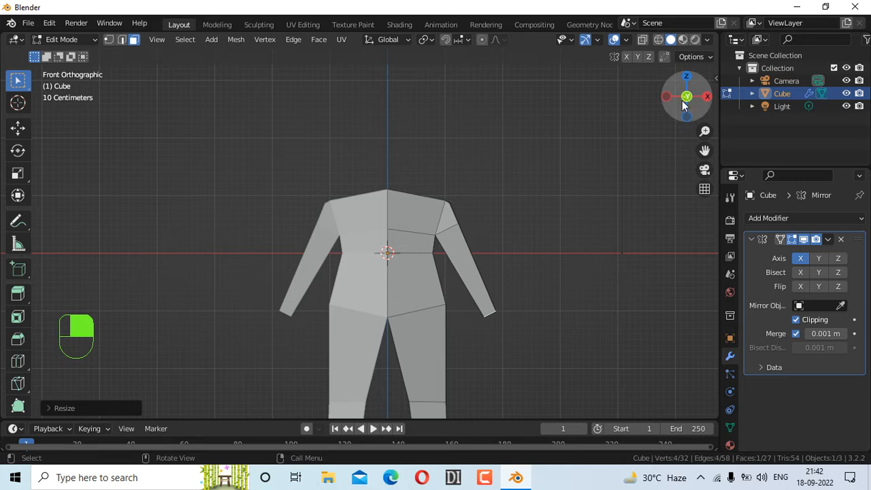
pyautogui.press('g')
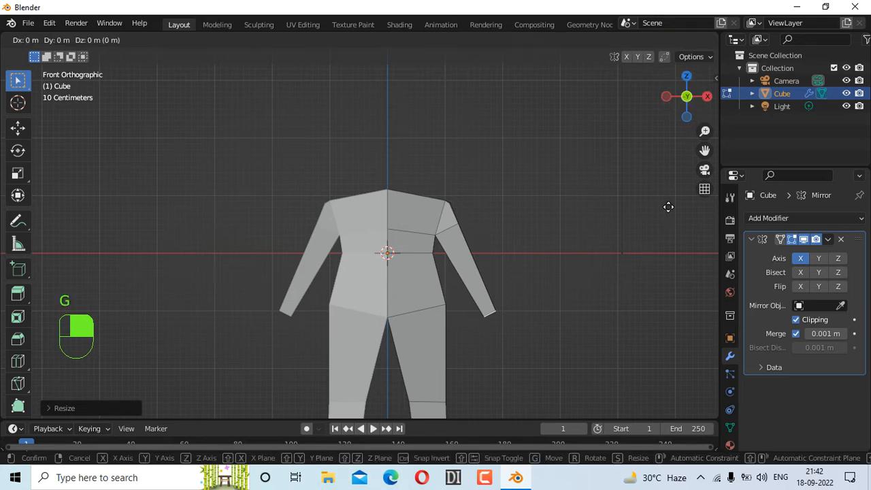
pyautogui.press('x')
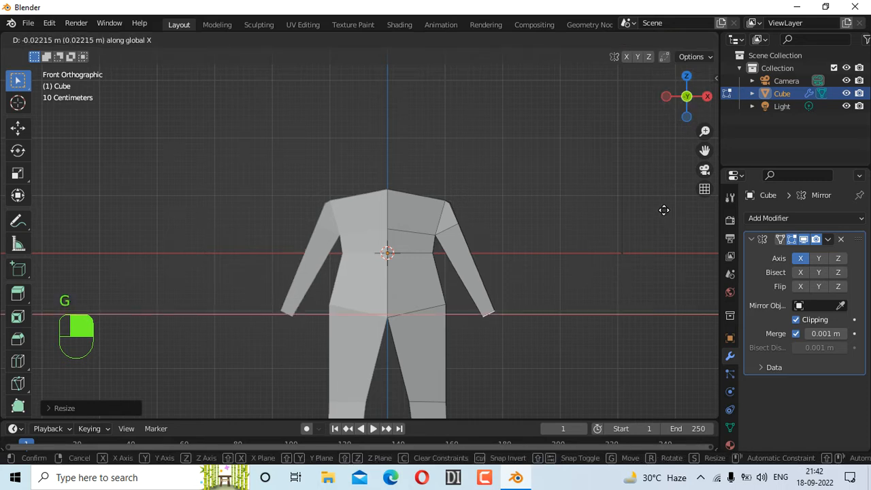
pyautogui.click(644, 218)
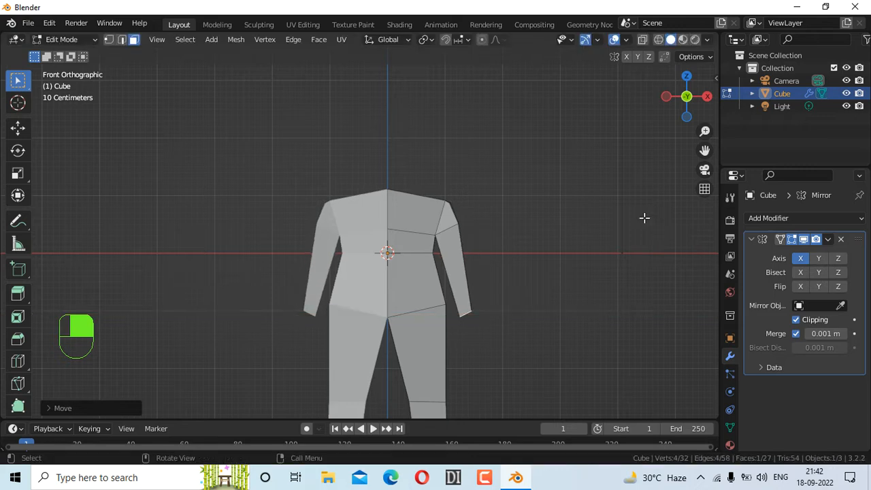
# Rotate the arm's lower end face level and extrude it downward along its normal into a short hand.
pyautogui.press('r')
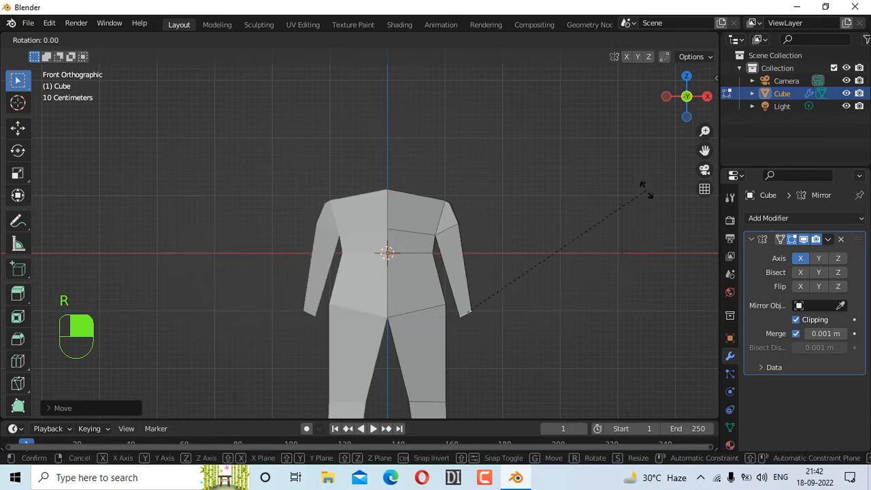
pyautogui.click(633, 284)
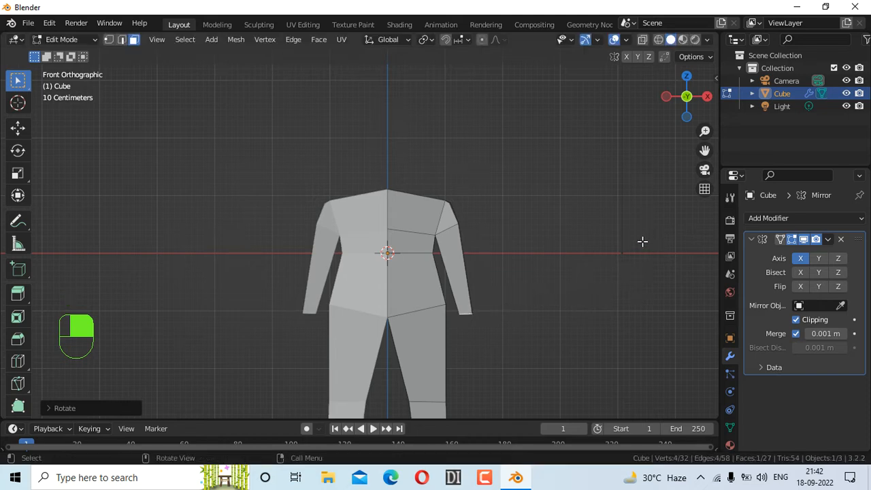
pyautogui.press('e')
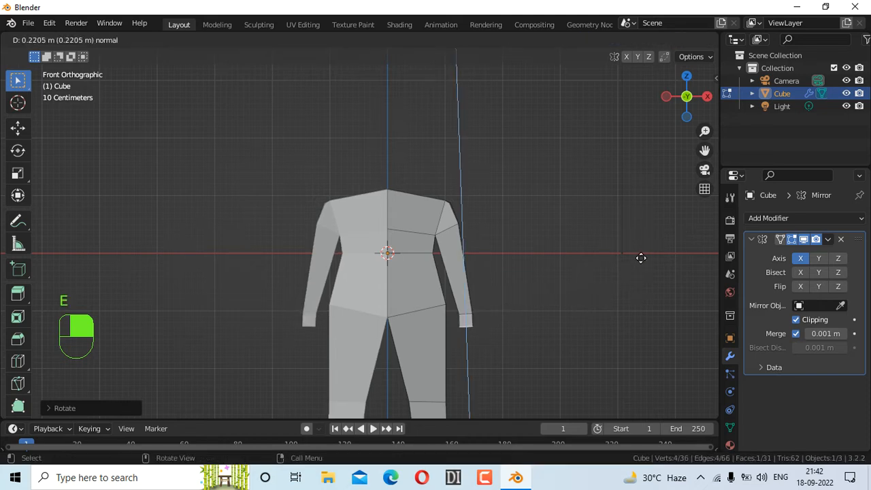
pyautogui.rightClick(645, 256)
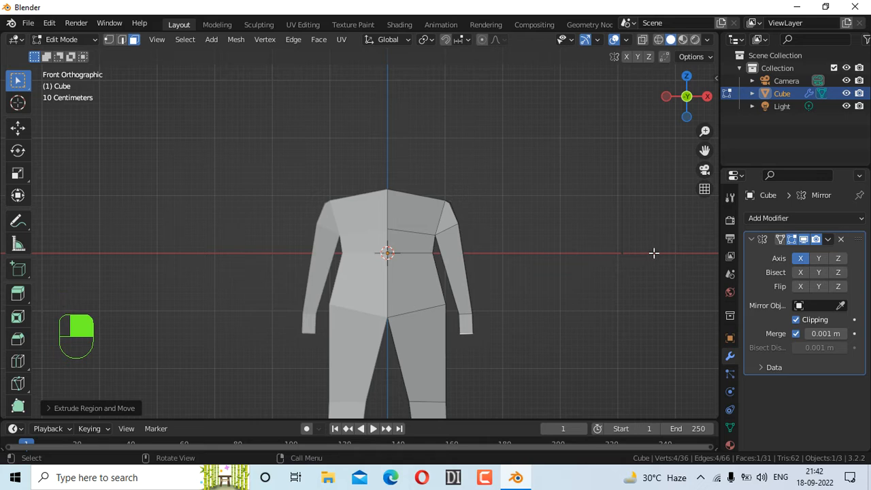
# Try scaling down the hand's end face uniformly, and undo the scaling.
pyautogui.press('s')
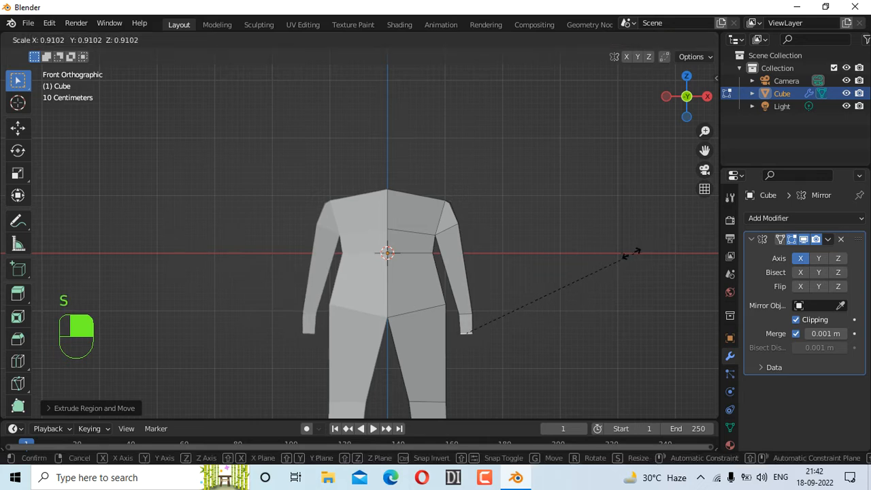
pyautogui.click(558, 274)
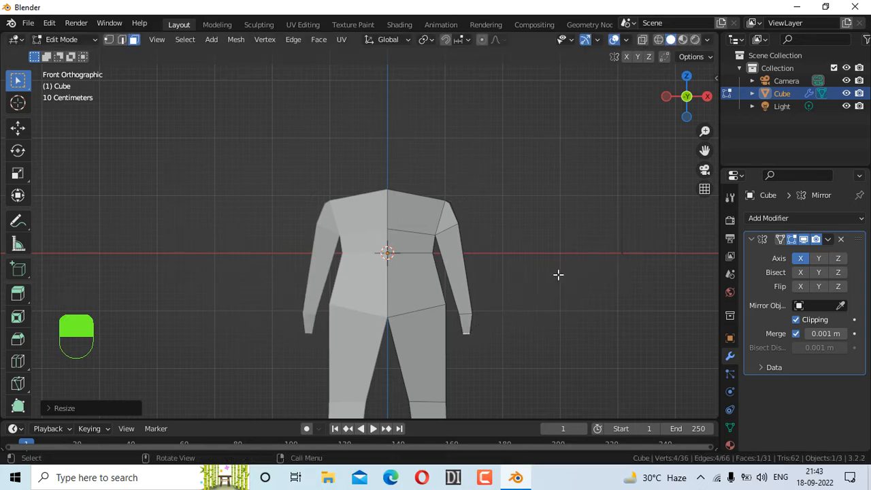
pyautogui.moveTo(682, 117); pyautogui.dragTo(631, 129)
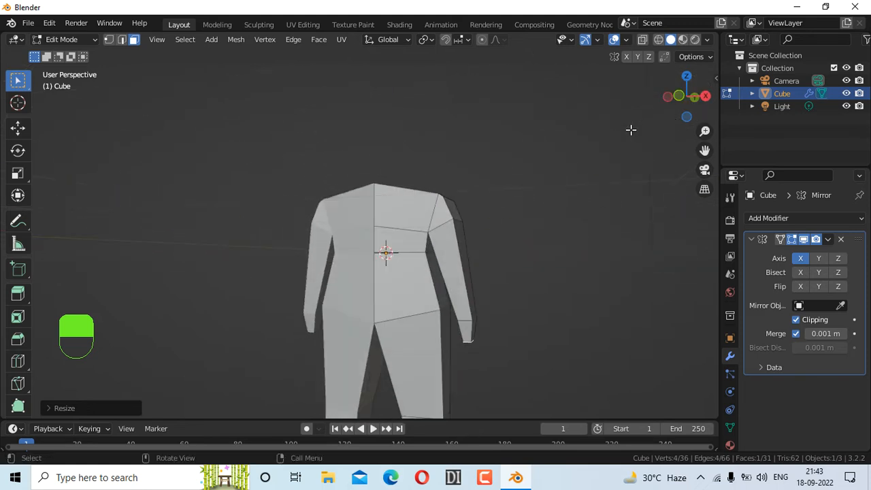
pyautogui.hotkey('ctrl', 'z')
# Scale the hand's end face down along global X only, so the hand tapers in width.
pyautogui.moveTo(695, 103); pyautogui.dragTo(623, 148)
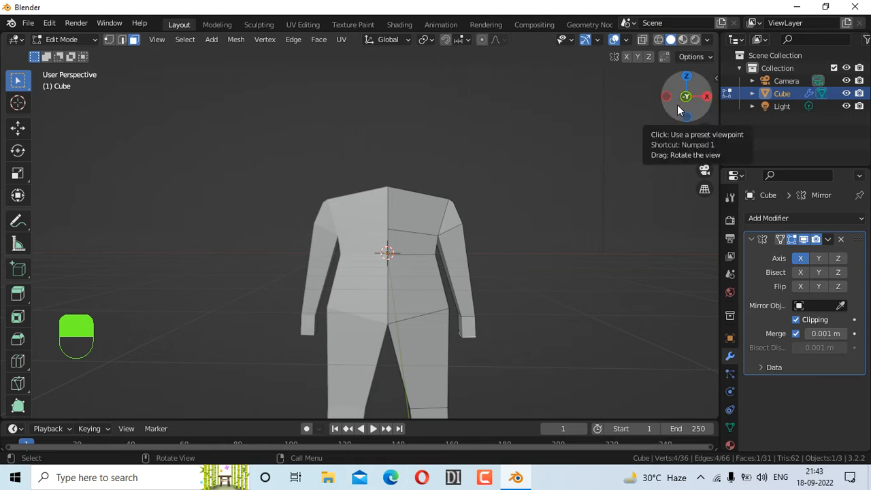
pyautogui.press('s')
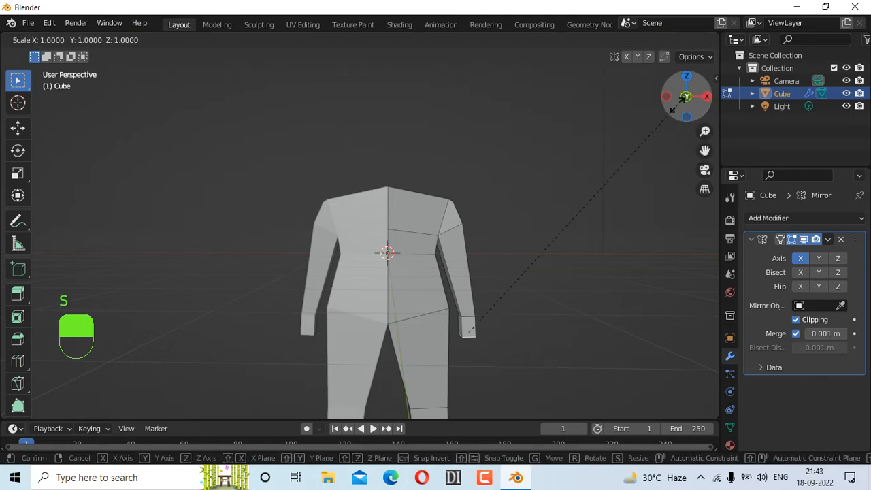
pyautogui.press('x')
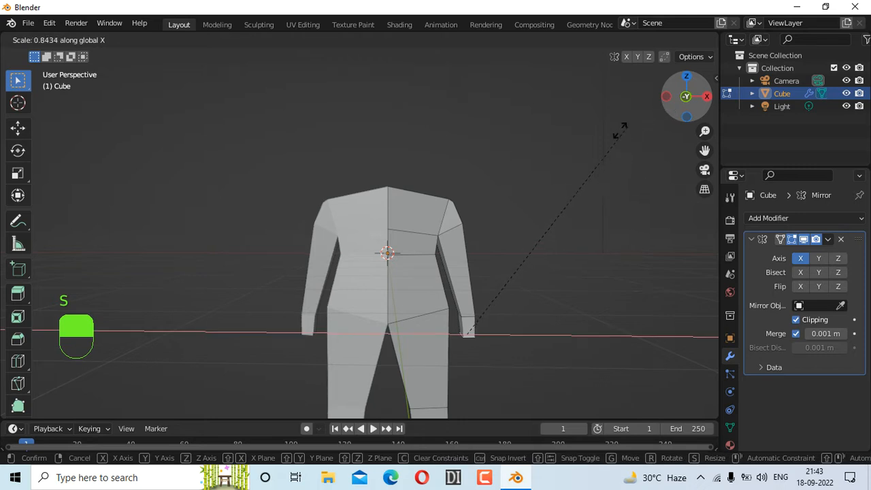
pyautogui.click(496, 184)
# Move the hand's end face slightly inward along global X.
pyautogui.moveTo(675, 105)
pyautogui.mouseDown()
pyautogui.moveTo(631, 102)
pyautogui.moveTo(672, 93)
pyautogui.mouseUp()
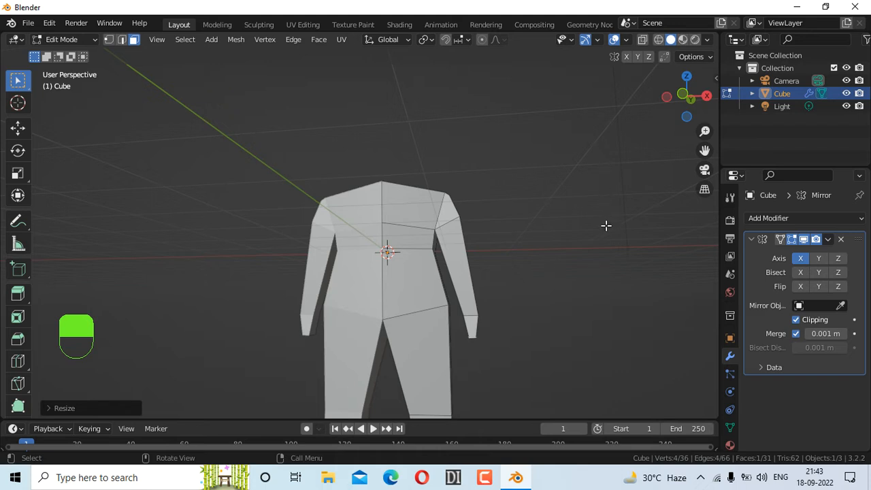
pyautogui.press('g')
pyautogui.press('x')
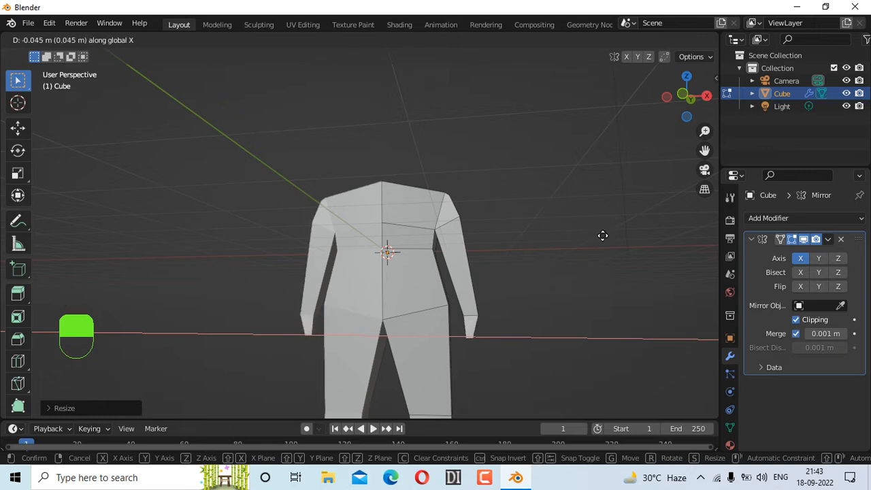
pyautogui.click(607, 227)
# Examine the whole body's proportions, comparing the arms and hands with the torso and legs.
pyautogui.moveTo(685, 96); pyautogui.dragTo(660, 142)
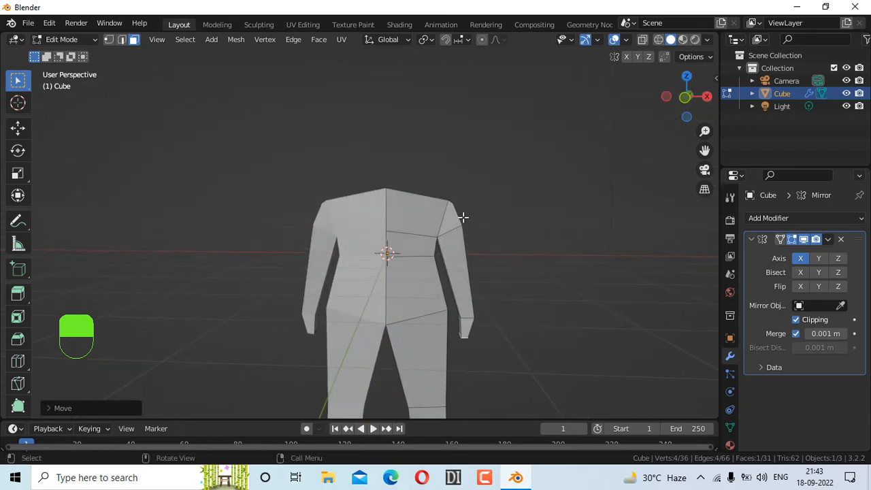
pyautogui.scroll(-4, 477, 212)
pyautogui.scroll(2, 476, 212)
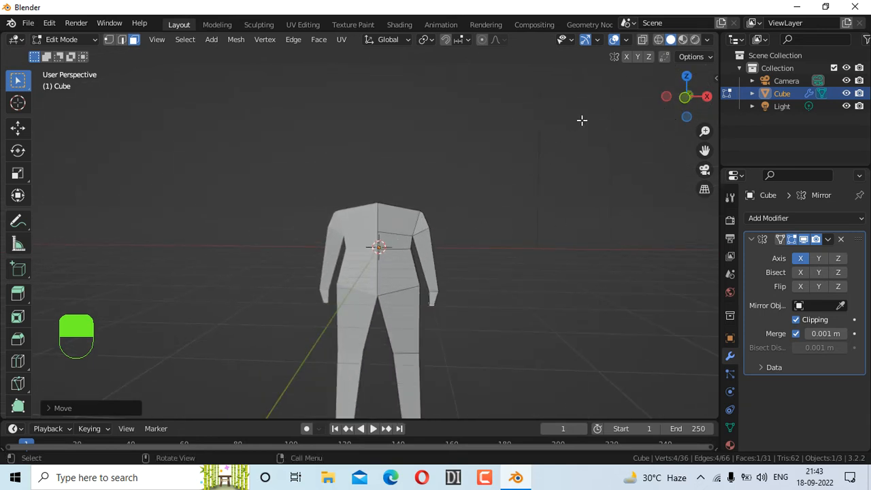
pyautogui.scroll(-3, 585, 119)
pyautogui.moveTo(683, 93); pyautogui.dragTo(686, 97)
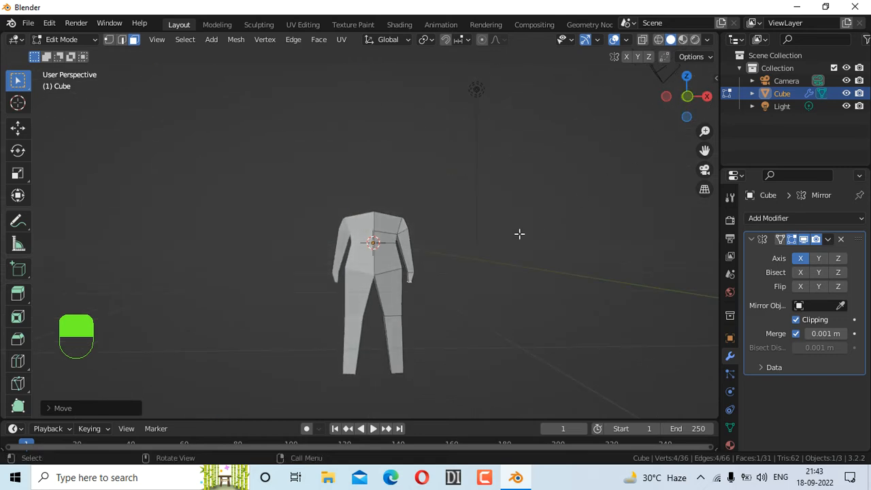
pyautogui.click(395, 314)
pyautogui.click(646, 130)
pyautogui.moveTo(685, 98)
pyautogui.mouseDown()
pyautogui.moveTo(671, 95)
pyautogui.moveTo(687, 97)
pyautogui.mouseUp()
pyautogui.scroll(-3, 397, 292)
pyautogui.scroll(9, 397, 293)
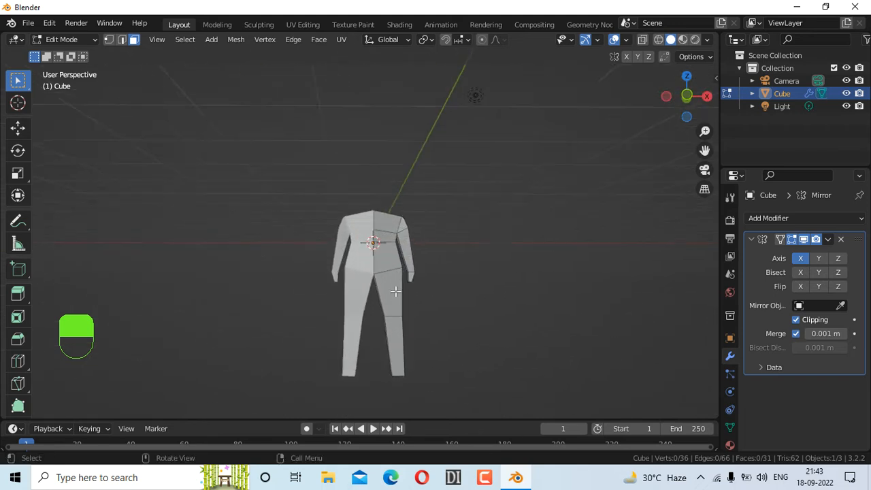
# Try extruding the lower leg's bottom face about 0.33 m along its normal to form an ankle block.
pyautogui.moveTo(705, 149); pyautogui.dragTo(684, 42)
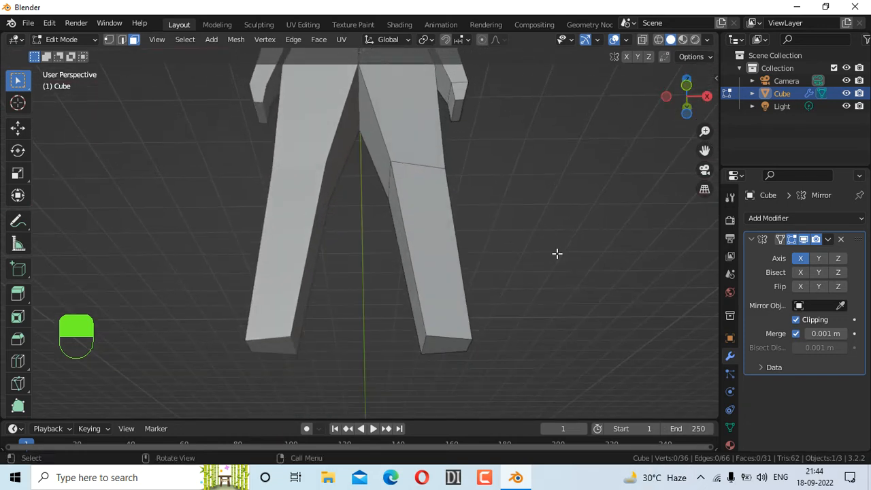
pyautogui.click(456, 341)
pyautogui.moveTo(652, 131); pyautogui.dragTo(448, 261, button='middle')
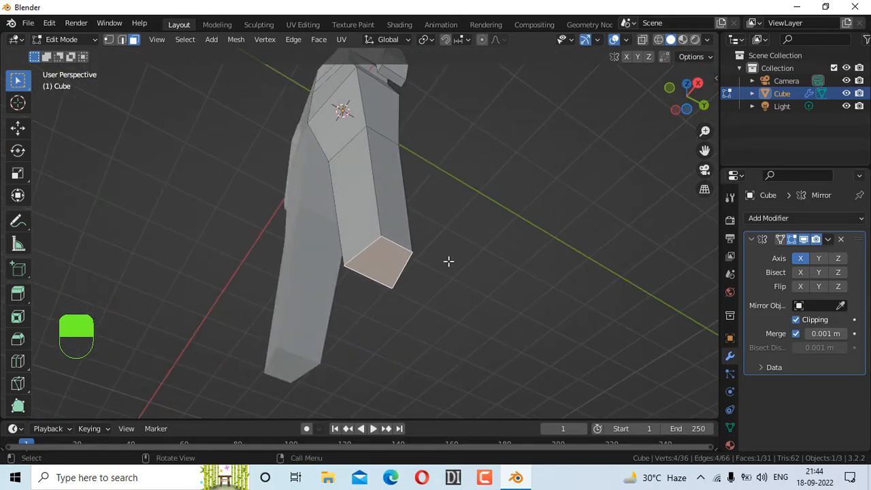
pyautogui.click(507, 262)
pyautogui.moveTo(507, 263); pyautogui.dragTo(498, 239, button='middle')
pyautogui.click(452, 305)
pyautogui.moveTo(672, 111); pyautogui.dragTo(620, 241)
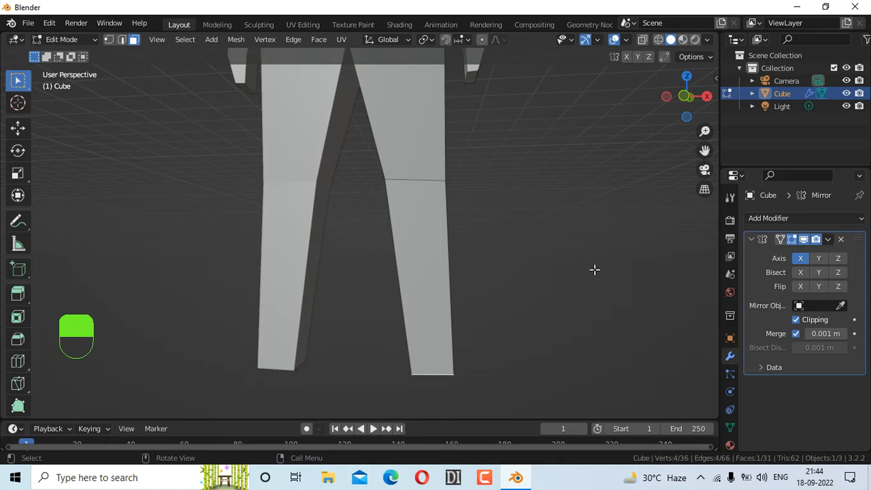
pyautogui.press('e')
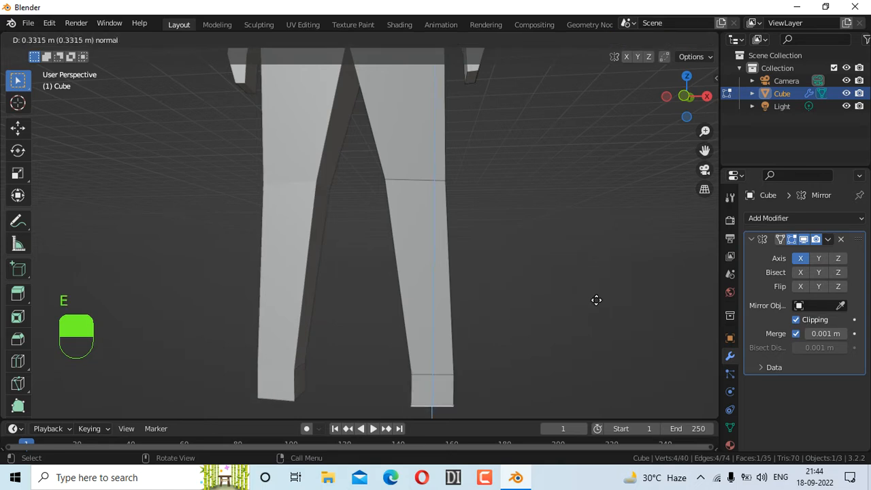
pyautogui.click(595, 300)
# Undo the extrusion at the bottom of the lower leg.
pyautogui.moveTo(686, 106); pyautogui.dragTo(854, 98)
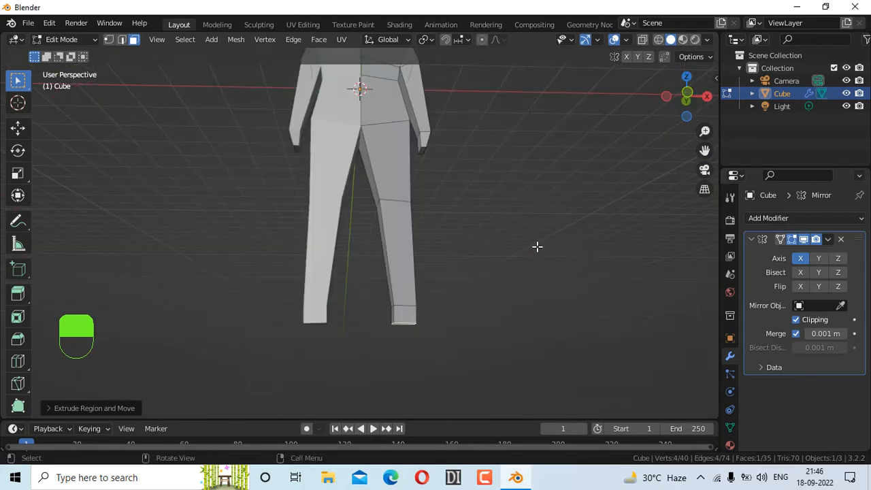
pyautogui.click(537, 246)
pyautogui.hotkey('ctrl', 'z')
pyautogui.hotkey('ctrl', 'z')
# Examine the hands, hips and legs up close, and the whole body from the front.
pyautogui.moveTo(686, 96); pyautogui.dragTo(687, 111)
pyautogui.scroll(3, 468, 184)
pyautogui.scroll(-3, 465, 185)
pyautogui.moveTo(704, 149); pyautogui.dragTo(677, 206)
pyautogui.scroll(3, 431, 151)
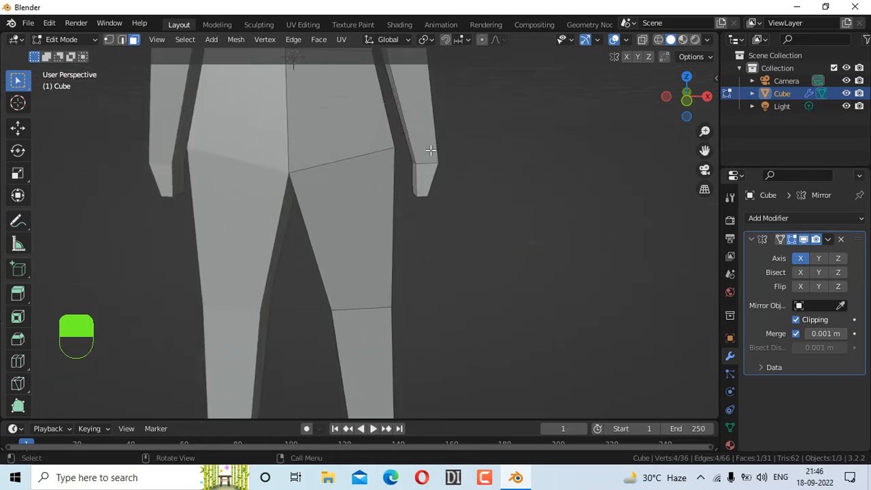
pyautogui.moveTo(685, 110)
pyautogui.mouseDown()
pyautogui.moveTo(673, 122)
pyautogui.moveTo(685, 108)
pyautogui.mouseUp()
pyautogui.scroll(2, 505, 123)
pyautogui.scroll(-1, 507, 121)
pyautogui.scroll(-1, 507, 121)
pyautogui.scroll(-1, 684, 86)
pyautogui.scroll(-3, 490, 138)
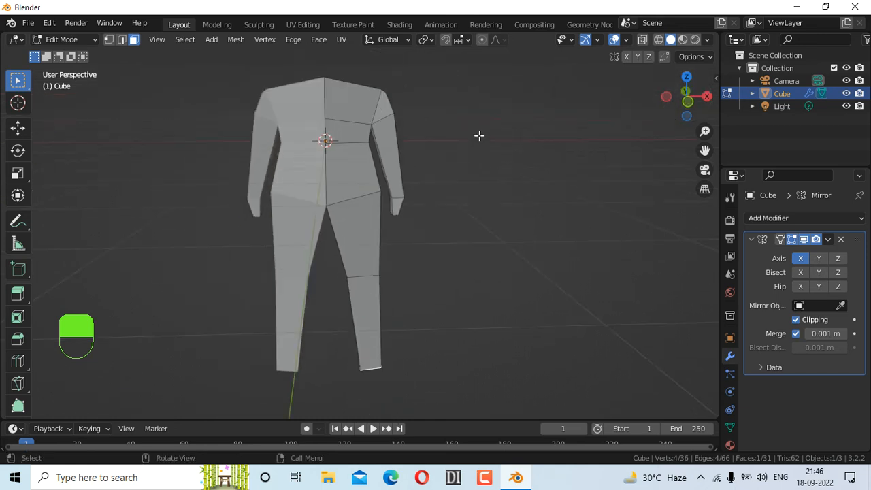
pyautogui.moveTo(704, 151); pyautogui.dragTo(715, 187)
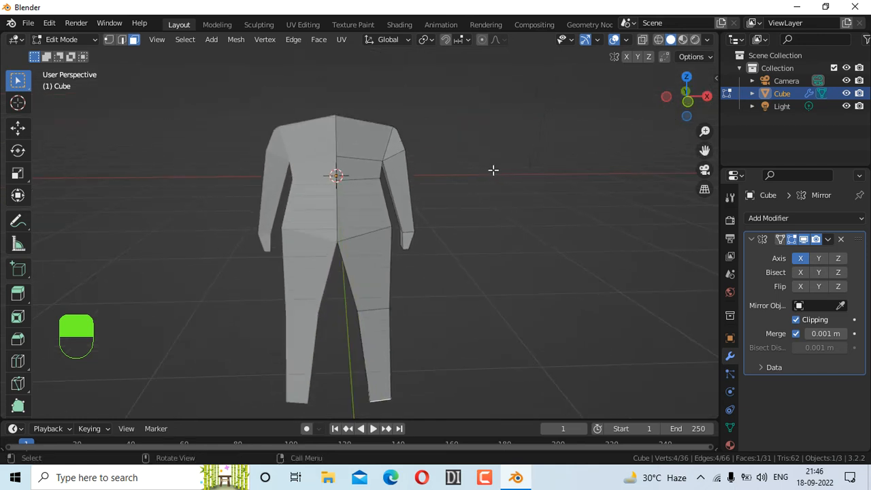
# Switch to edge selection and add a loop cut around the middle of the arm, slid toward the shoulder by a factor of about 0.17.
pyautogui.scroll(5, 490, 165)
pyautogui.scroll(1, 490, 165)
pyautogui.moveTo(685, 101); pyautogui.dragTo(708, 126)
pyautogui.moveTo(660, 107); pyautogui.dragTo(687, 103)
pyautogui.moveTo(705, 150); pyautogui.dragTo(572, 114)
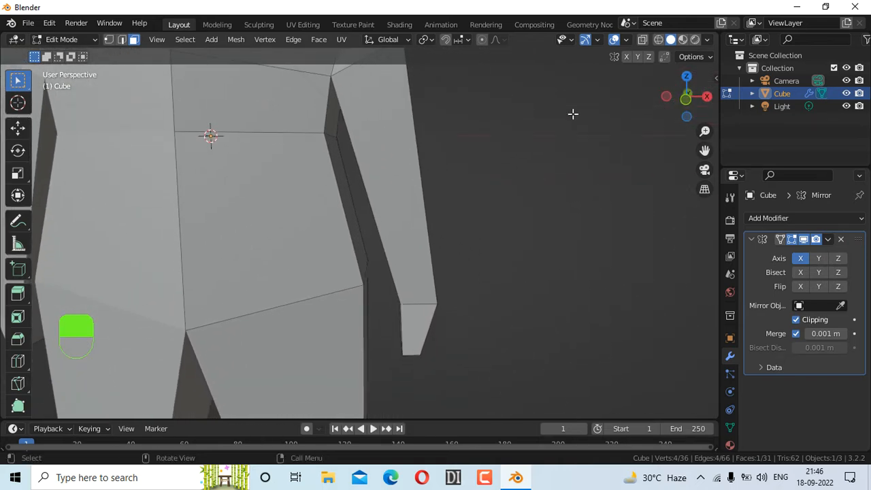
pyautogui.click(121, 39)
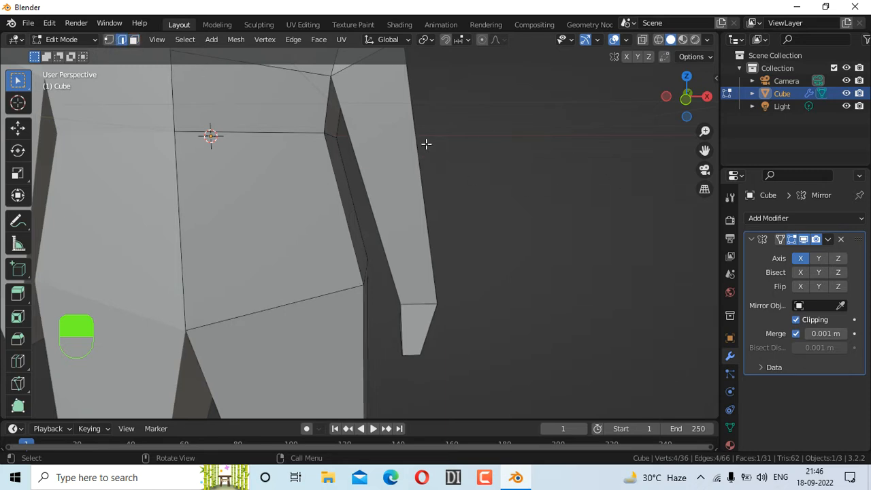
pyautogui.press('ctrl')
pyautogui.hotkey('ctrl', 'r')
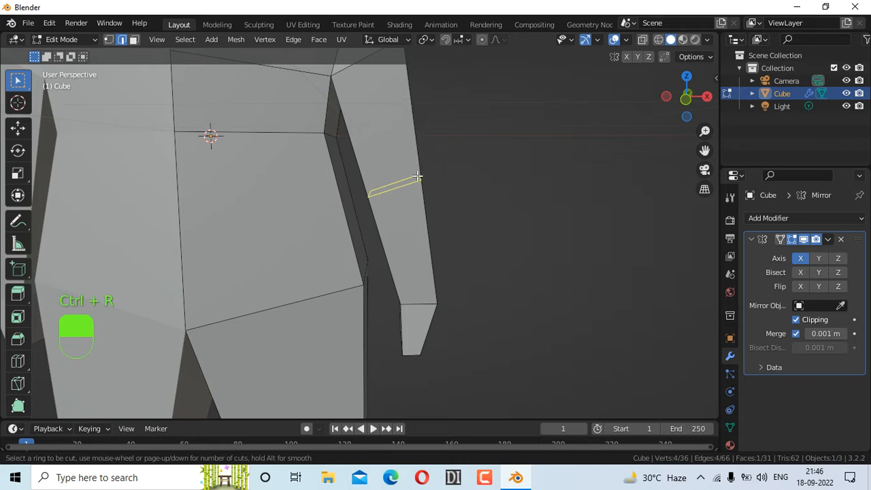
pyautogui.click(417, 177)
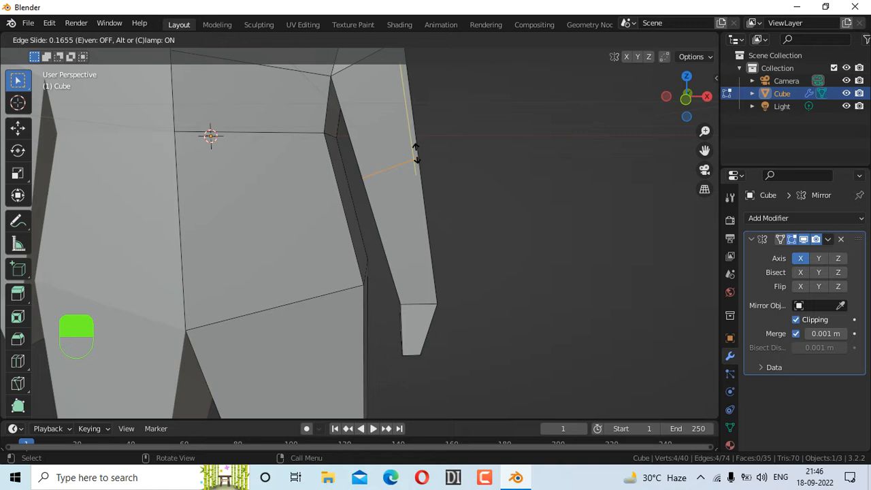
pyautogui.click(420, 155)
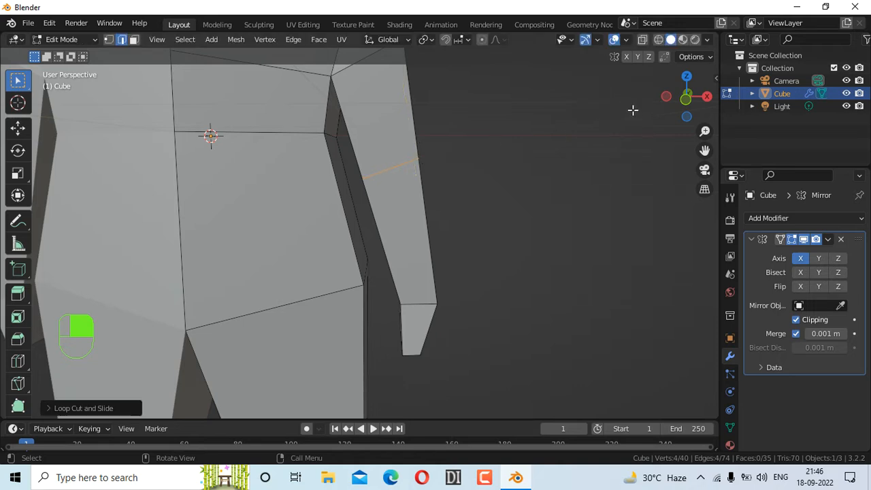
# Try to level the front edge of the elbow loop in front view by rotating it twice and shifting it outward along X.
pyautogui.click(686, 97)
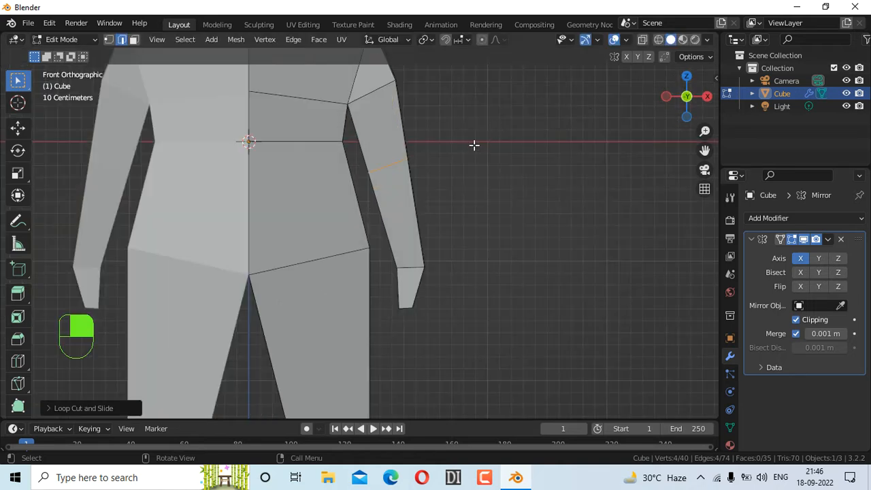
pyautogui.click(401, 178)
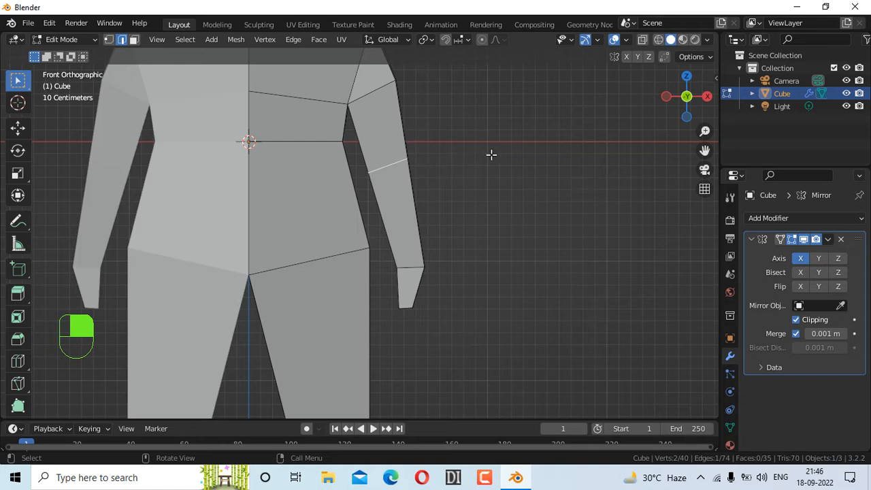
pyautogui.press('r')
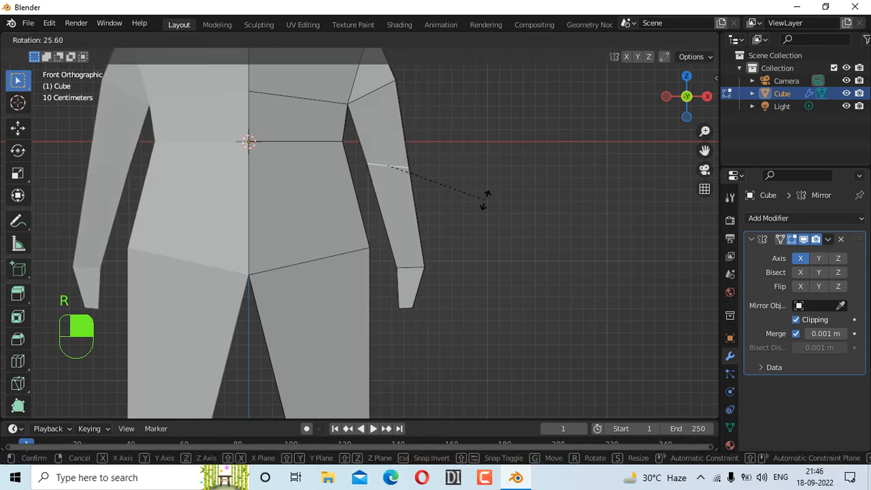
pyautogui.click(486, 179)
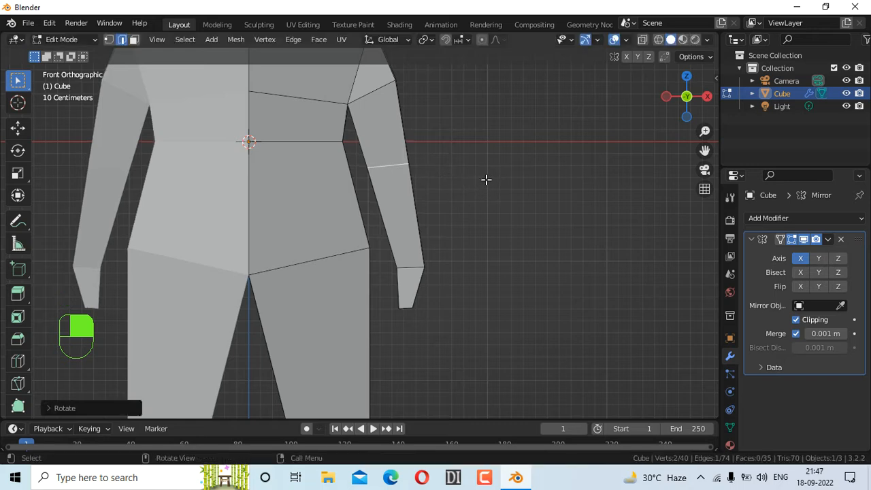
pyautogui.press('r')
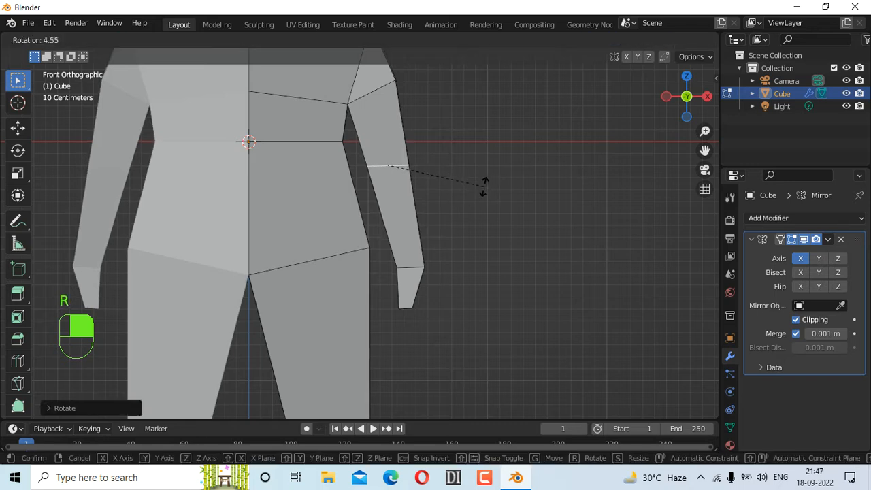
pyautogui.click(483, 186)
pyautogui.press('g')
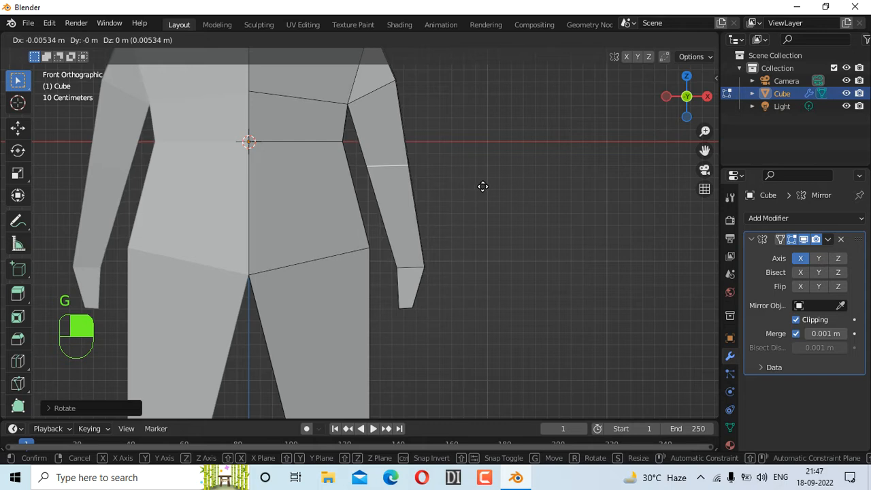
pyautogui.press('x')
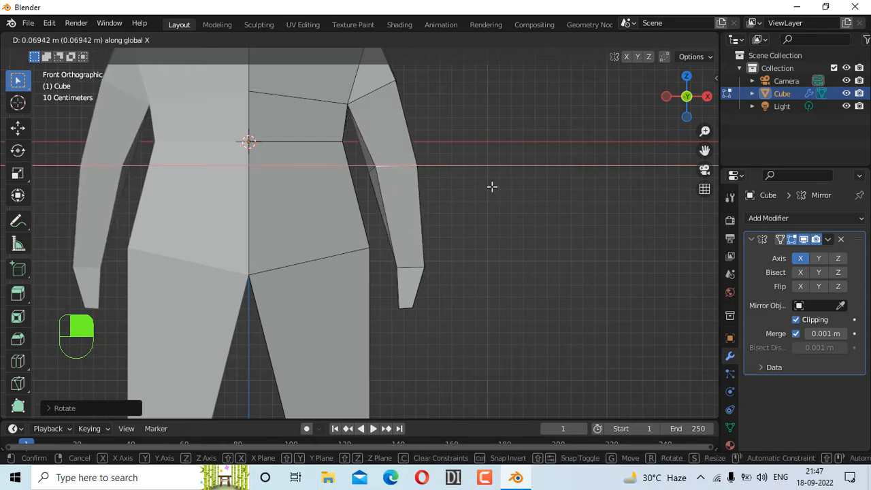
pyautogui.rightClick(492, 186)
# Undo the rotations of the single elbow edge, back to the full elbow loop selection.
pyautogui.hotkey('ctrl', 'z')
pyautogui.hotkey('ctrl', 'z')
pyautogui.hotkey('ctrl', 'z')
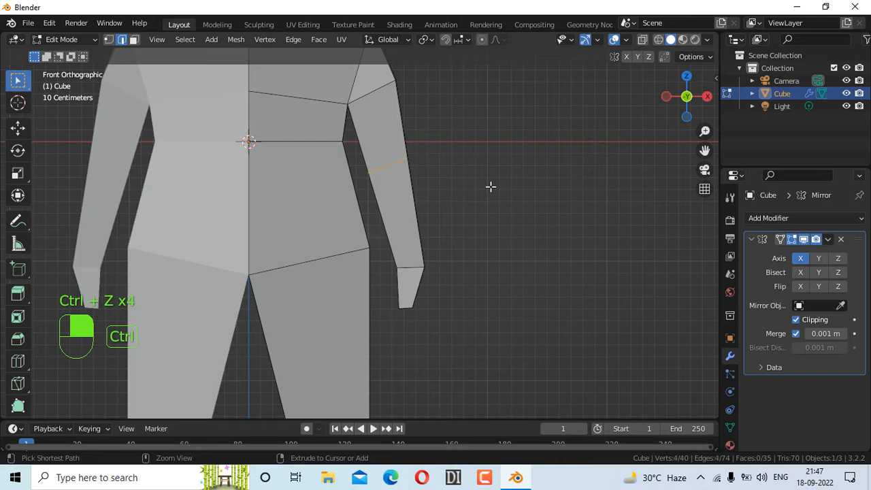
# Rotate the whole elbow loop until it is horizontal in front view, and move it about 0.1 m outward along X.
pyautogui.press('r')
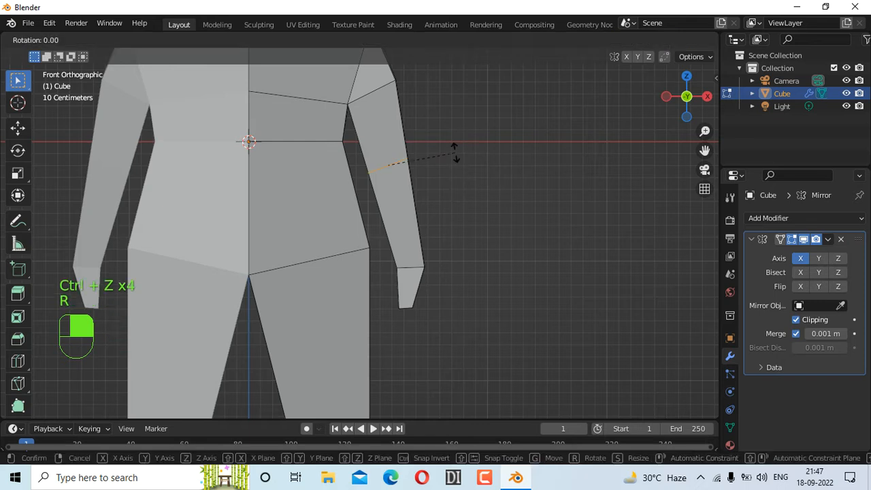
pyautogui.click(459, 175)
pyautogui.press('g')
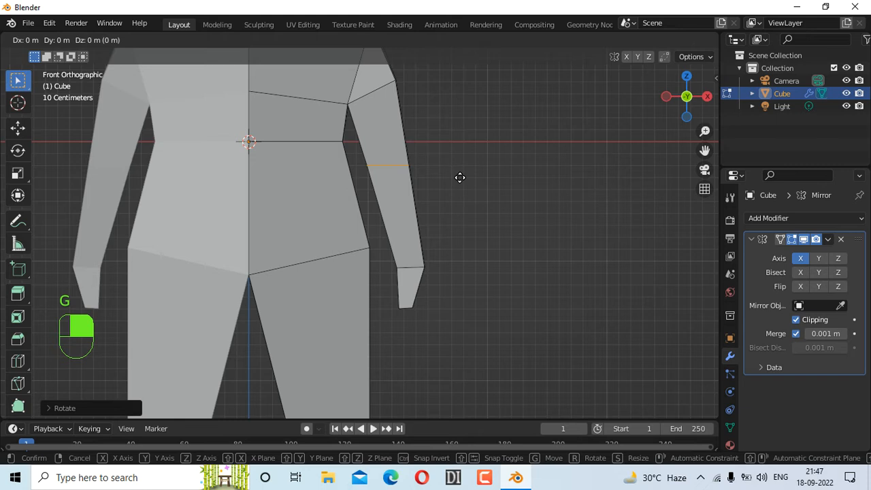
pyautogui.press('x')
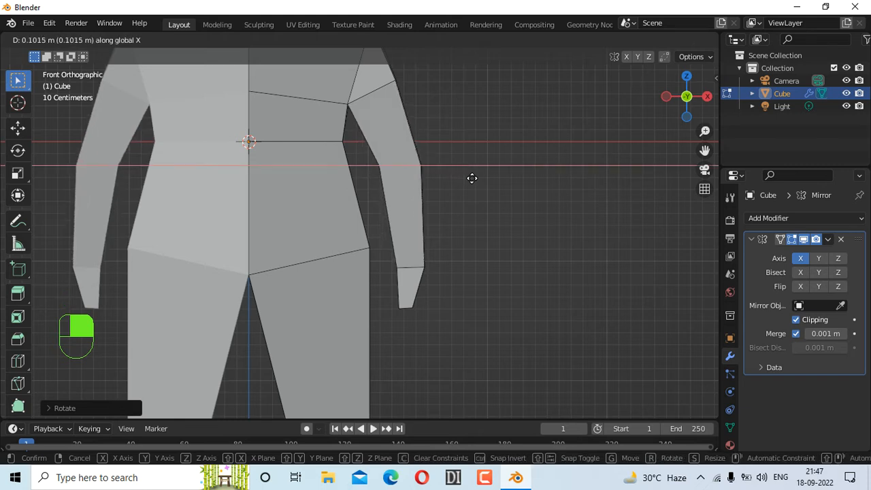
pyautogui.click(474, 179)
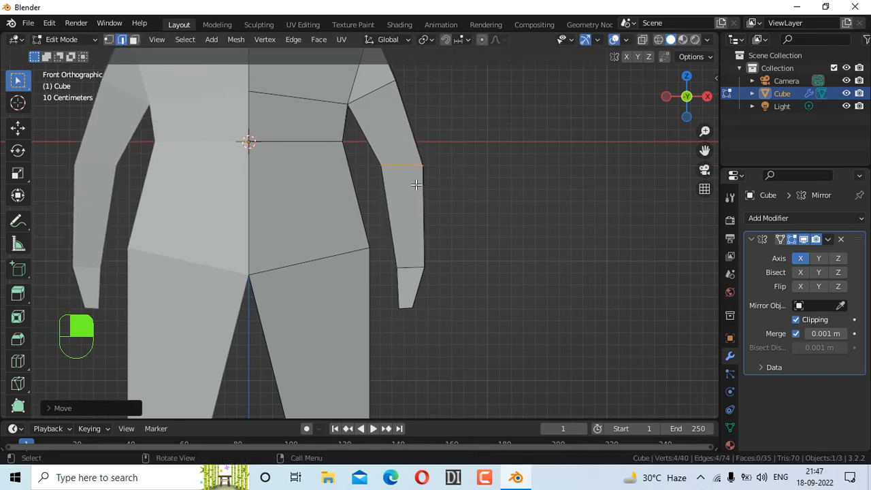
# In wireframe with vertex selection, select the forearm and hand from the elbow loop down and move them about 0.09 m inward along X.
pyautogui.click(658, 39)
pyautogui.scroll(-1, 405, 161)
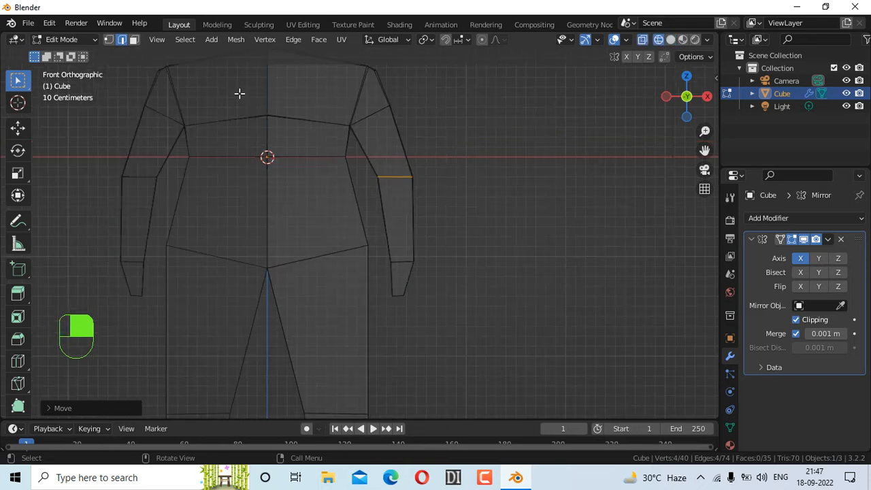
pyautogui.click(110, 40)
pyautogui.click(370, 179)
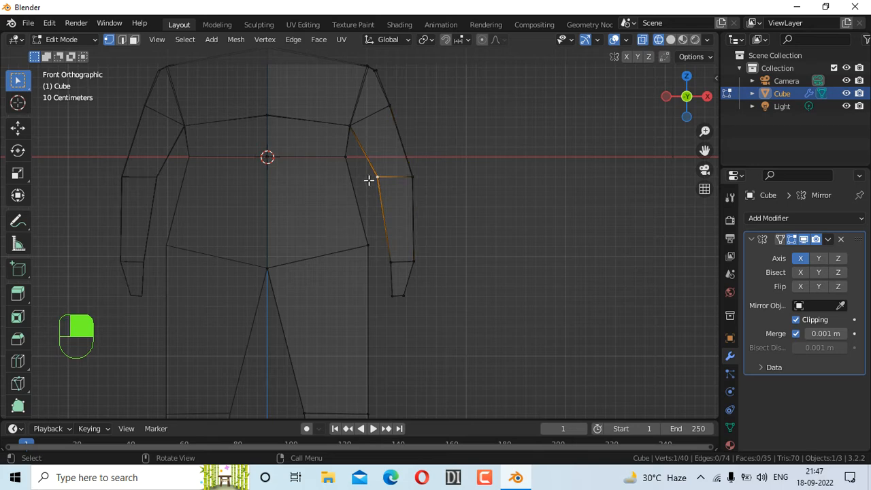
pyautogui.moveTo(365, 169); pyautogui.dragTo(443, 277)
pyautogui.moveTo(463, 300); pyautogui.dragTo(465, 301)
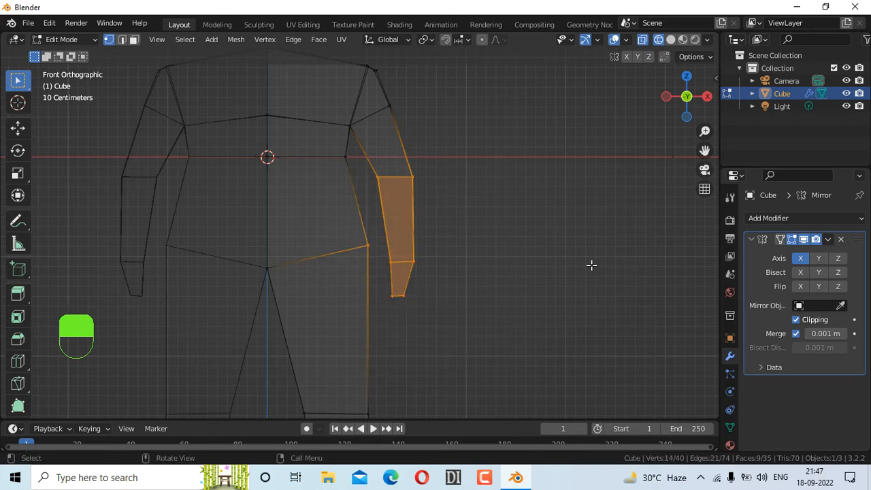
pyautogui.click(376, 185)
pyautogui.moveTo(367, 165); pyautogui.dragTo(470, 286)
pyautogui.click(467, 249)
pyautogui.moveTo(375, 177); pyautogui.dragTo(485, 314)
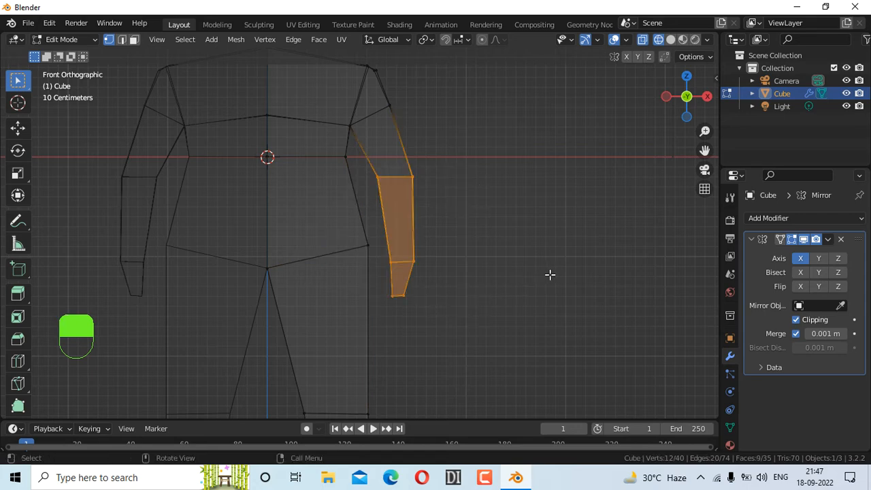
pyautogui.press('g')
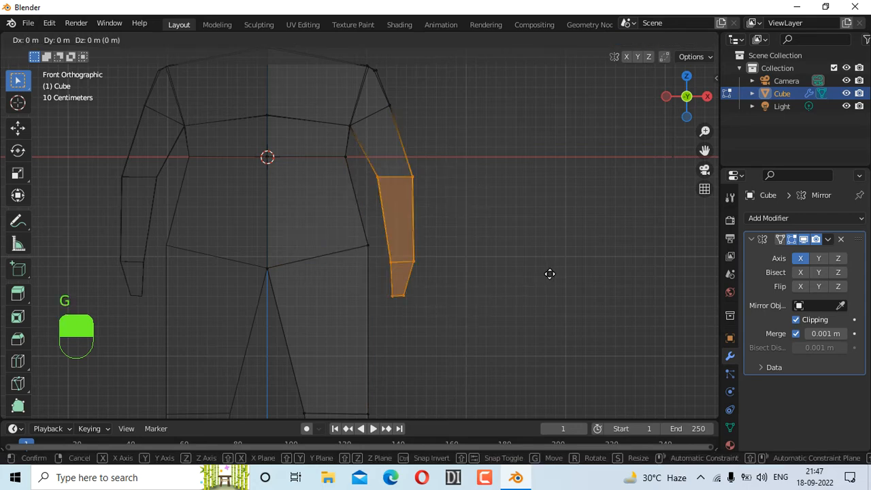
pyautogui.press('x')
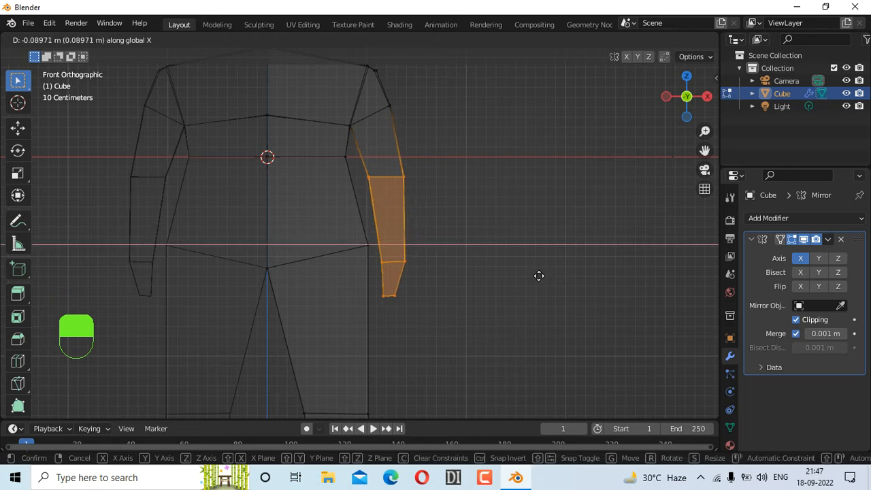
pyautogui.click(538, 277)
# Select the lower leg from the knee down, raise it about 0.3 m along Z, and shift it slightly inward along X.
pyautogui.scroll(-4, 583, 157)
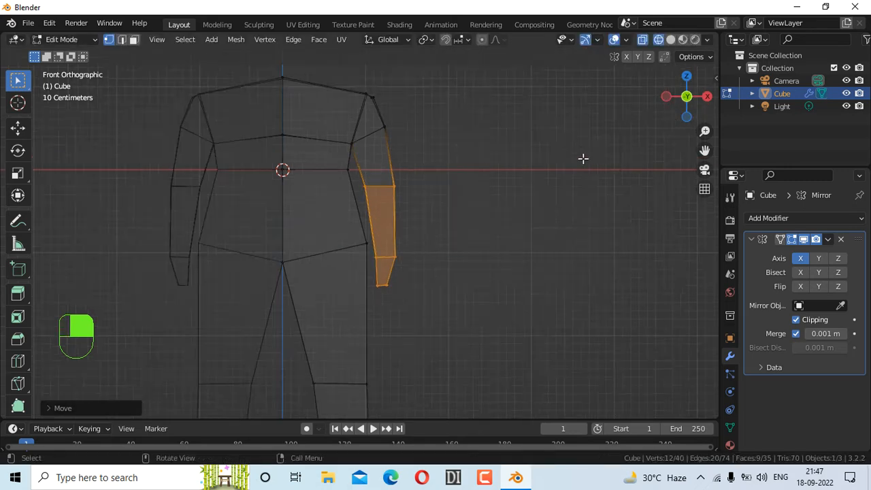
pyautogui.scroll(-2, 441, 210)
pyautogui.scroll(1, 435, 233)
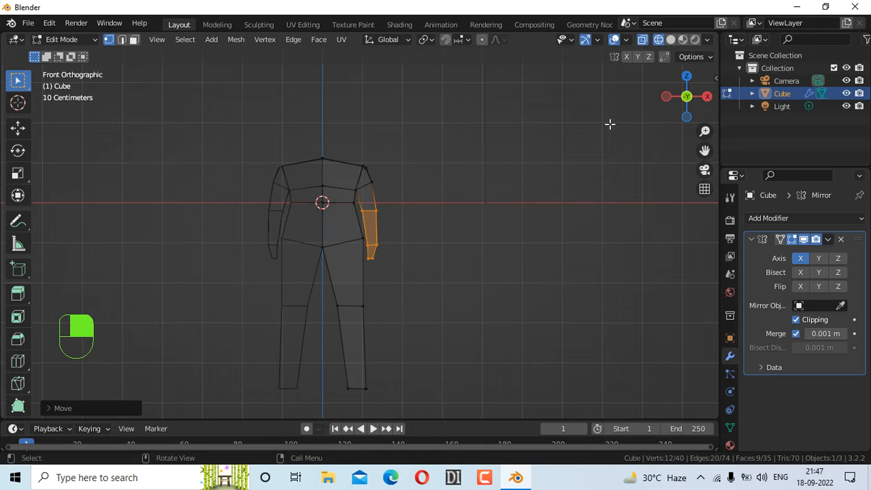
pyautogui.moveTo(674, 111); pyautogui.dragTo(495, 193)
pyautogui.click(686, 99)
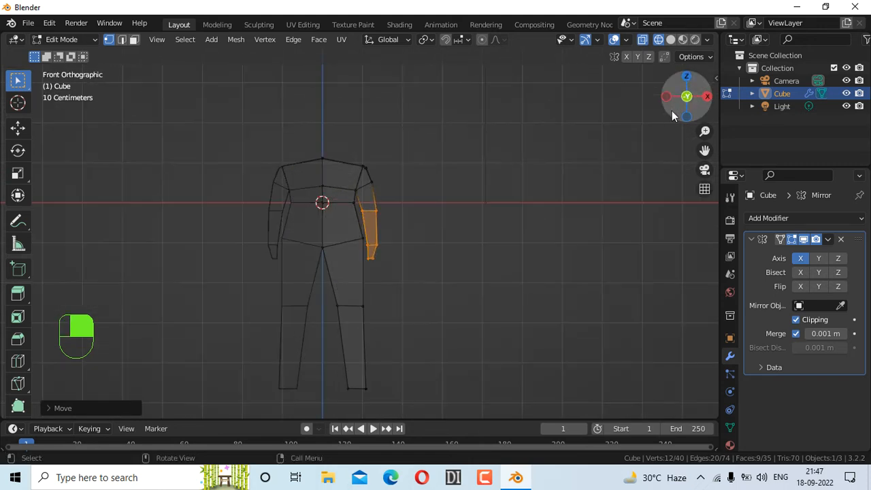
pyautogui.moveTo(329, 299); pyautogui.dragTo(424, 397)
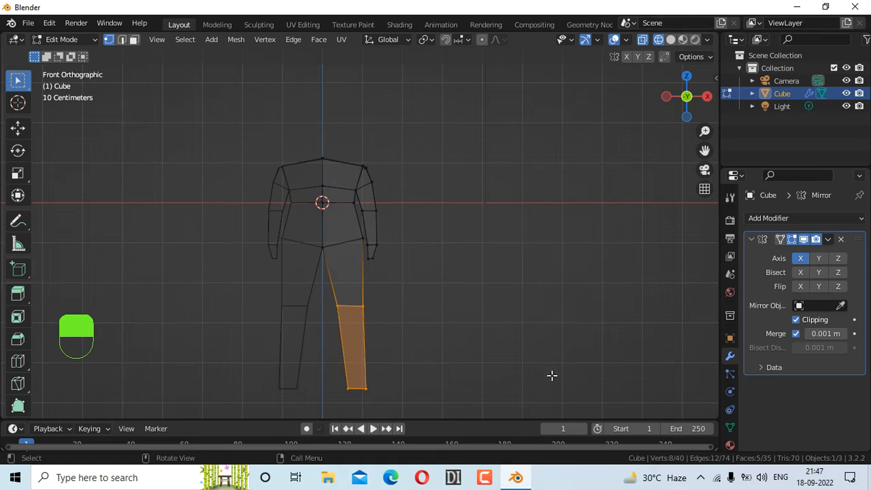
pyautogui.press('g')
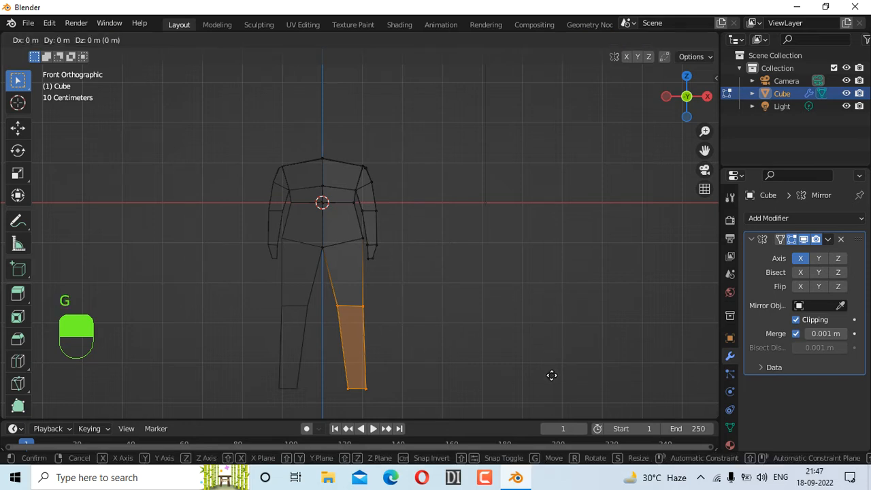
pyautogui.press('z')
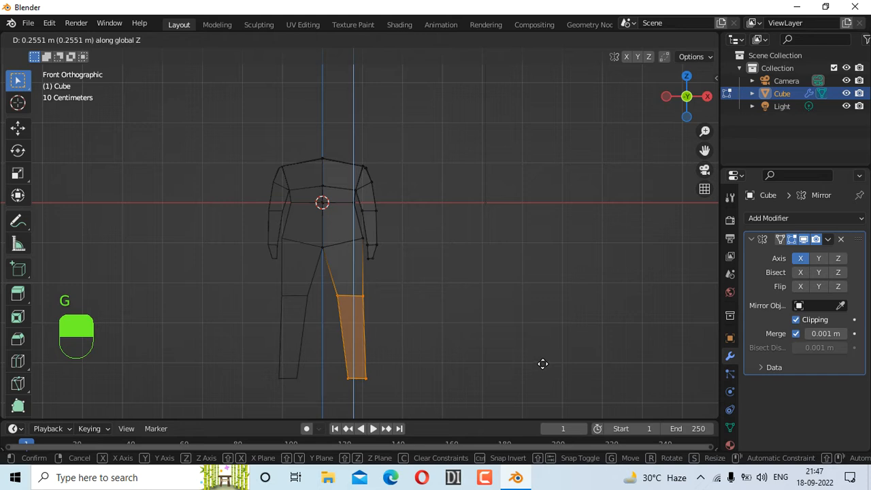
pyautogui.click(542, 363)
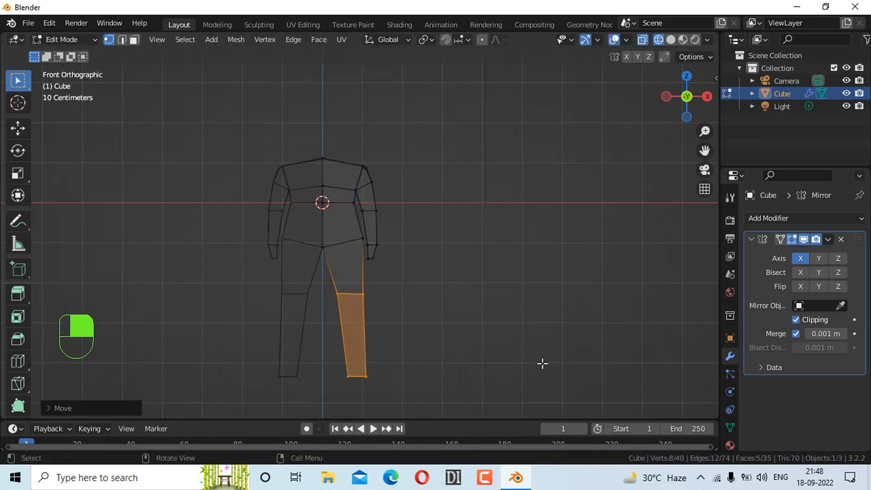
pyautogui.press('g')
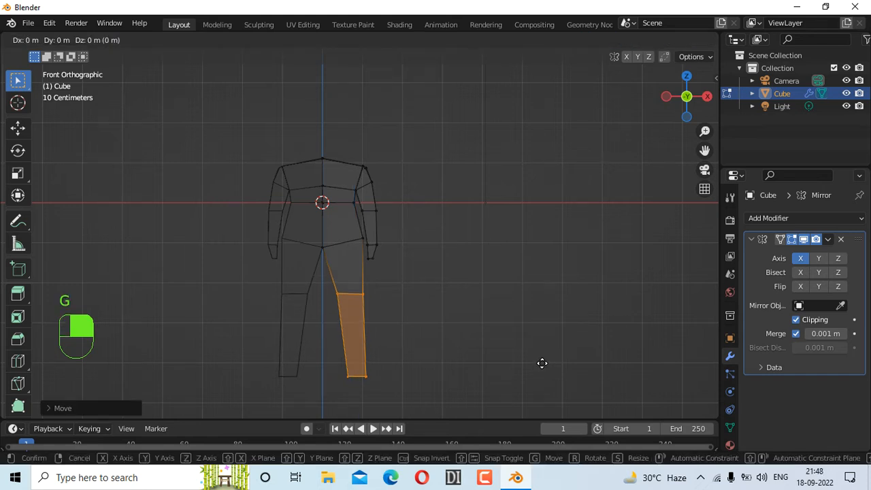
pyautogui.press('x')
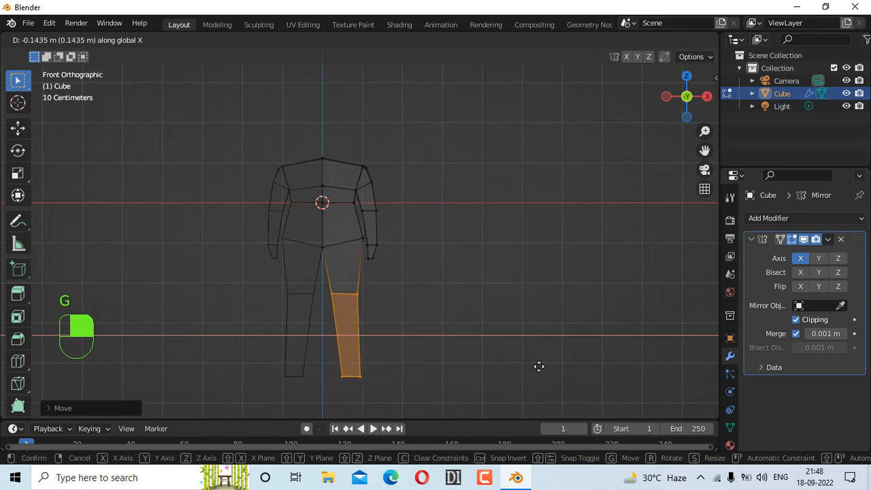
pyautogui.click(540, 366)
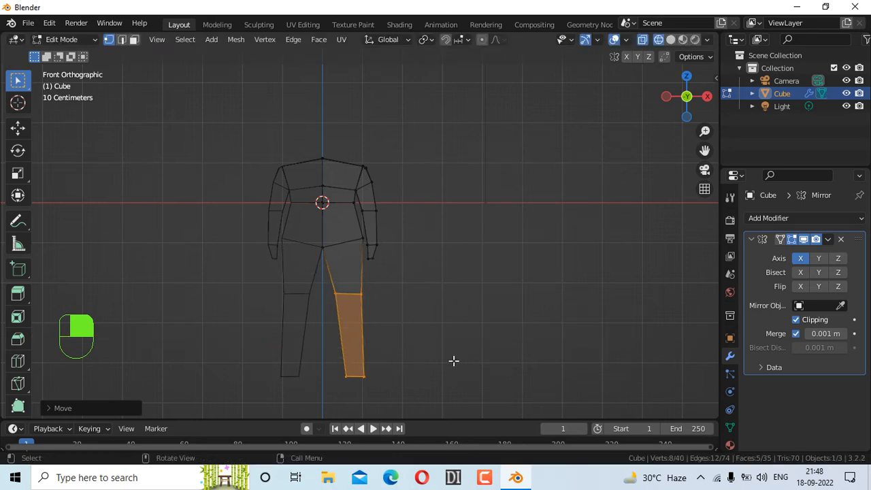
# Select the bottom vertices of the lower leg and move them about 0.1 m inward along X.
pyautogui.click(328, 364)
pyautogui.moveTo(329, 354); pyautogui.dragTo(398, 399)
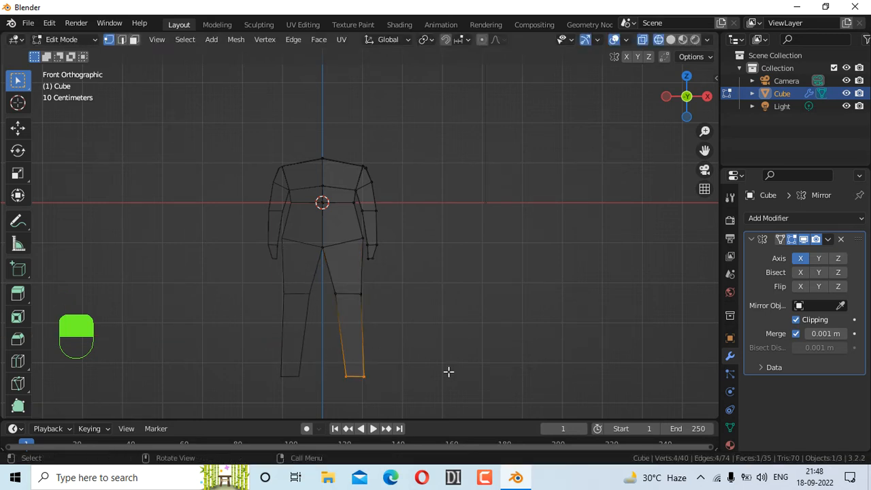
pyautogui.press('g')
pyautogui.press('x')
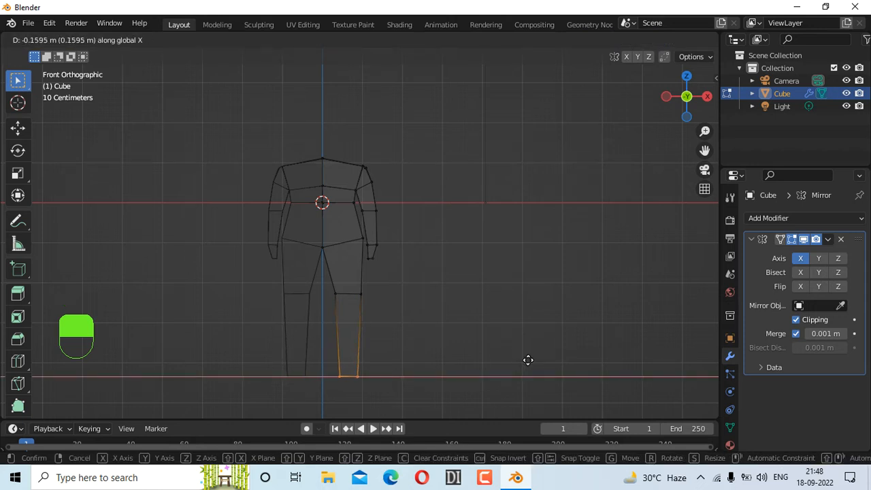
pyautogui.click(530, 361)
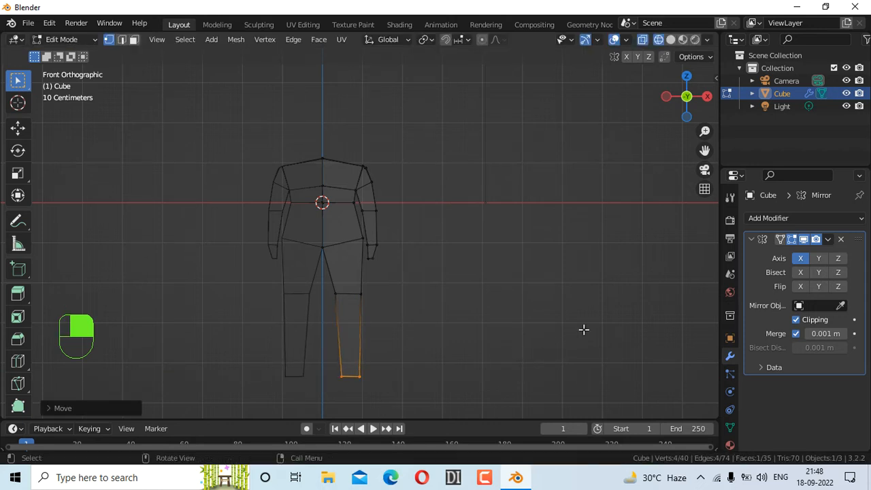
pyautogui.click(328, 294)
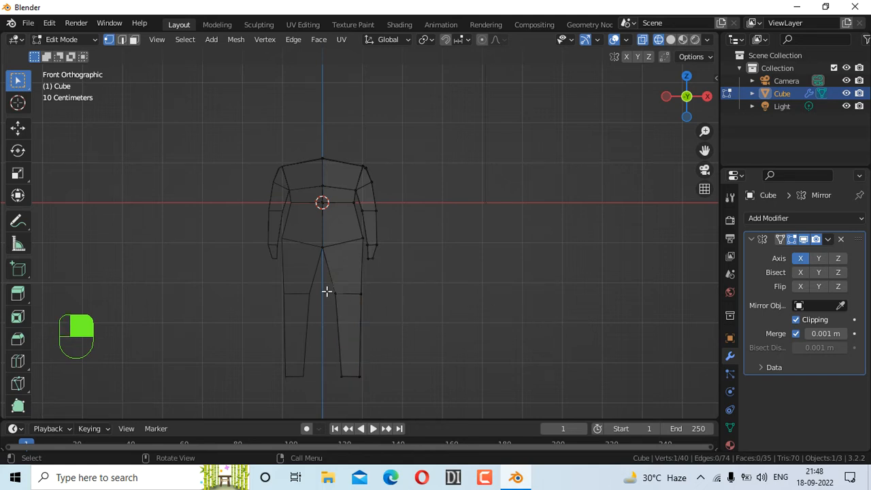
pyautogui.moveTo(324, 279); pyautogui.dragTo(408, 312)
pyautogui.scroll(2, 416, 292)
pyautogui.scroll(-3, 415, 290)
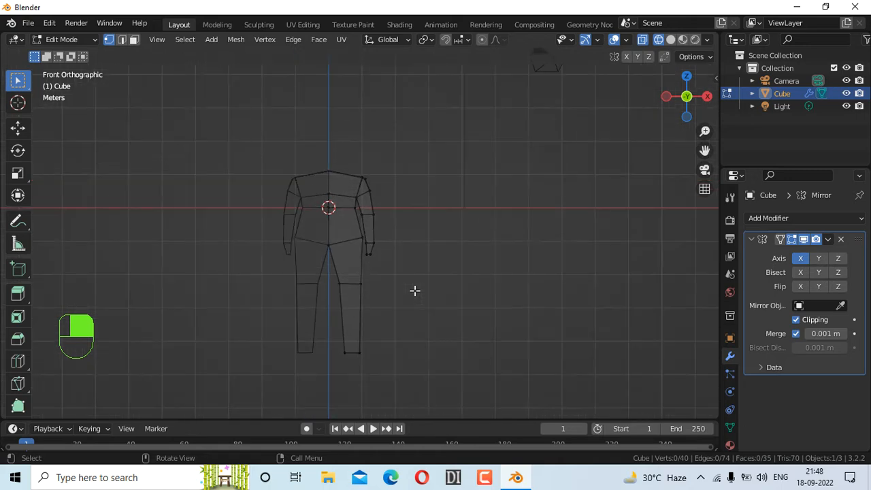
pyautogui.scroll(1, 432, 272)
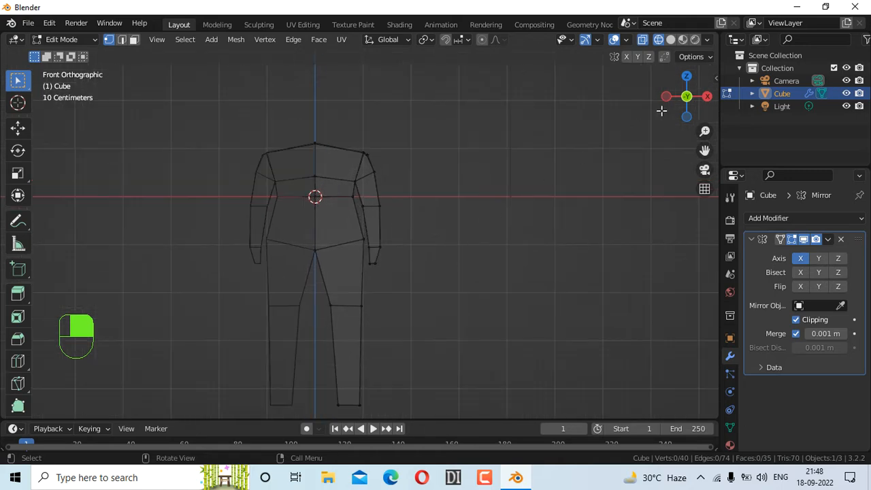
pyautogui.scroll(-1, 358, 228)
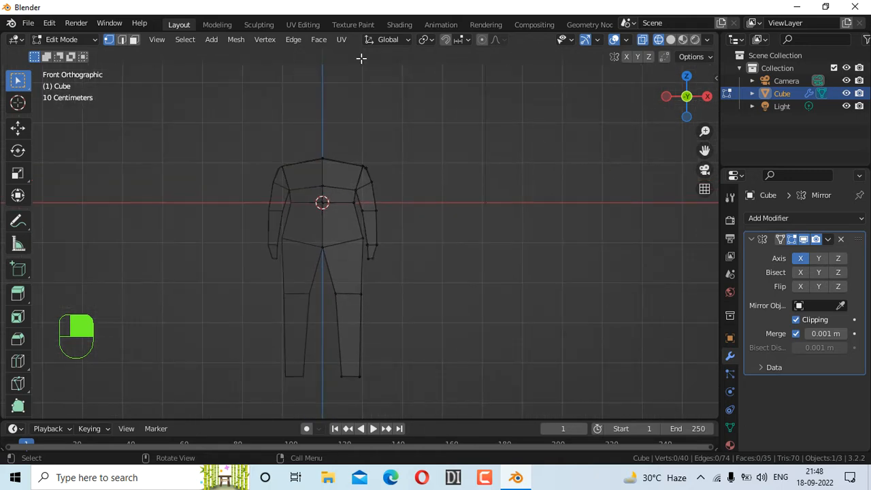
# Switch to solid shading and face selection, and select the bottom face of the lower leg.
pyautogui.click(87, 39)
pyautogui.click(74, 68)
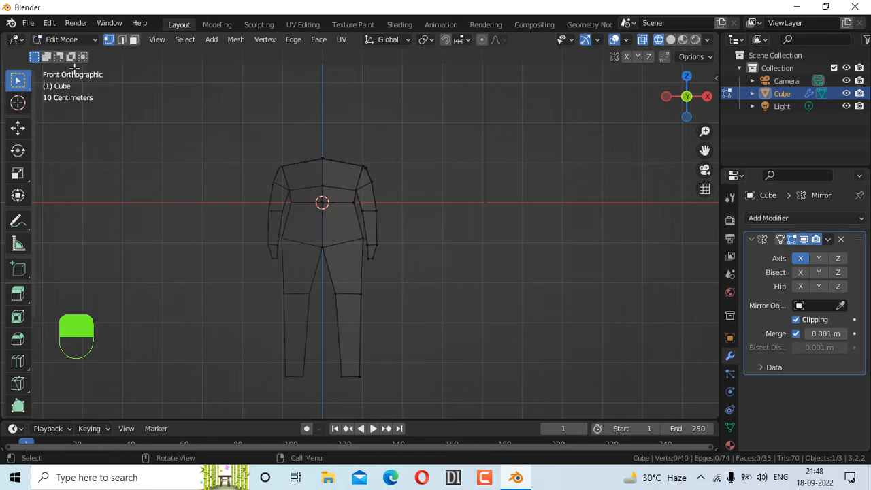
pyautogui.click(671, 39)
pyautogui.scroll(-3, 374, 238)
pyautogui.scroll(3, 379, 233)
pyautogui.click(471, 191)
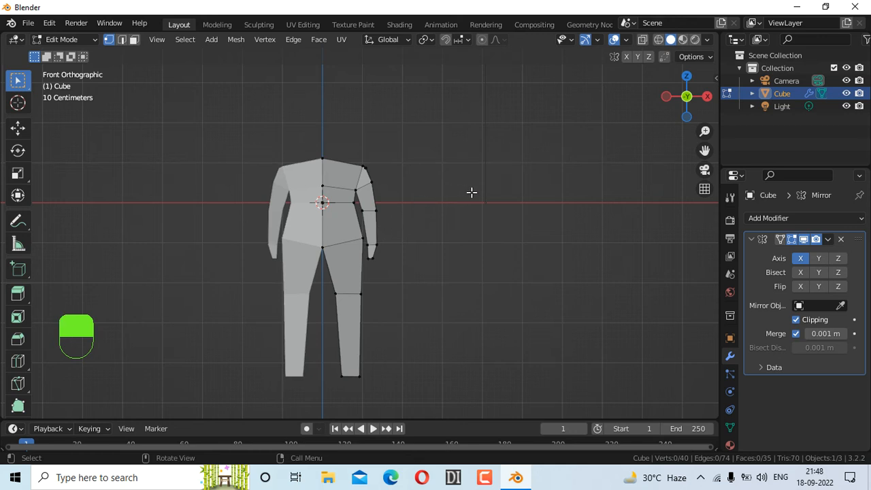
pyautogui.click(134, 40)
pyautogui.scroll(-2, 476, 252)
pyautogui.scroll(2, 357, 333)
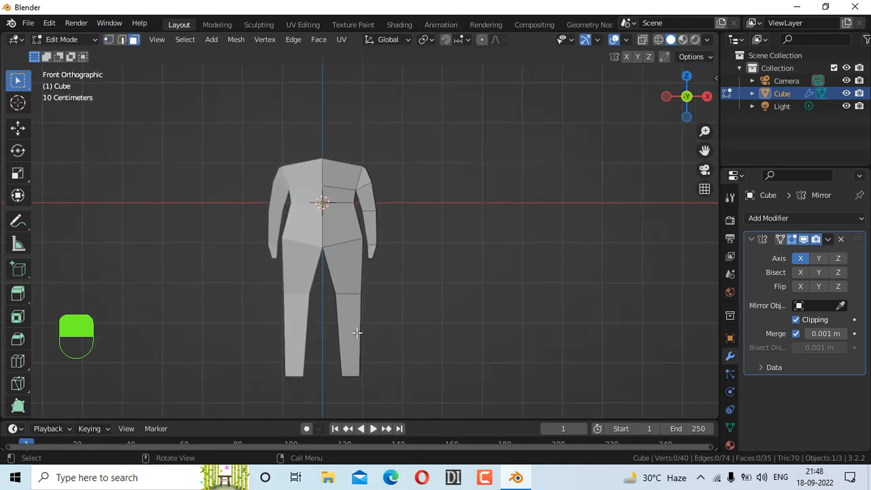
pyautogui.scroll(2, 357, 332)
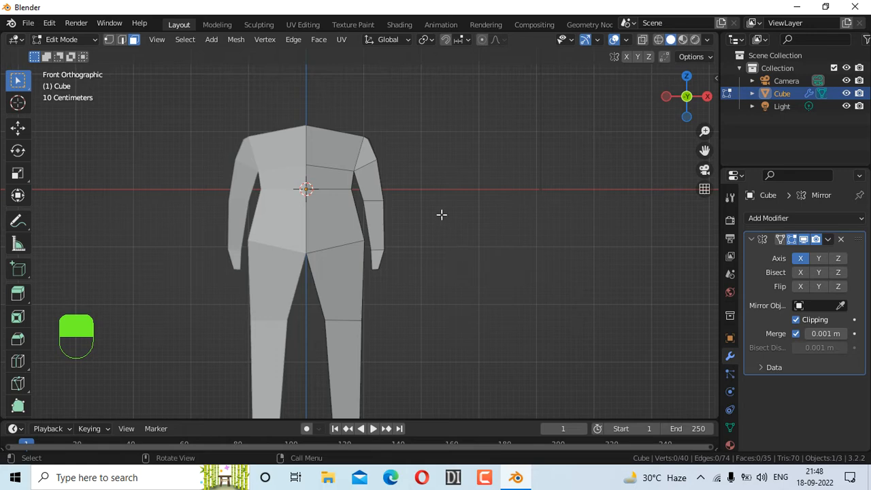
pyautogui.moveTo(427, 309); pyautogui.dragTo(398, 257, button='middle')
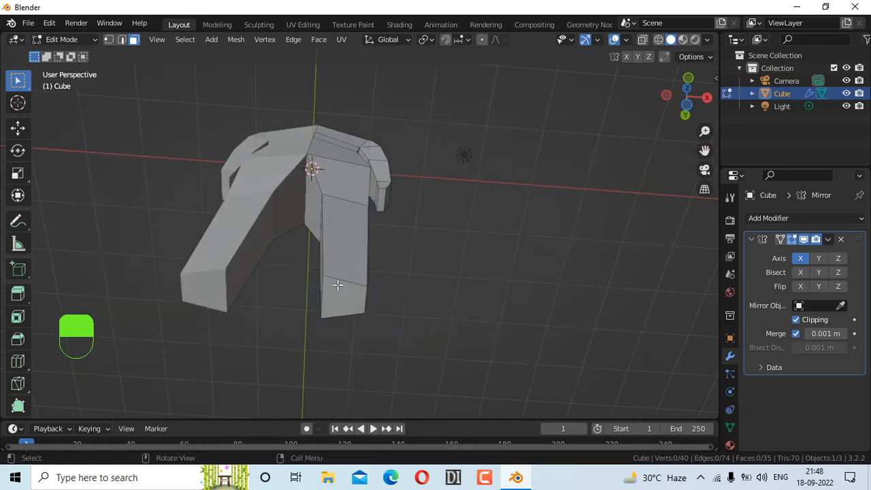
pyautogui.click(373, 300)
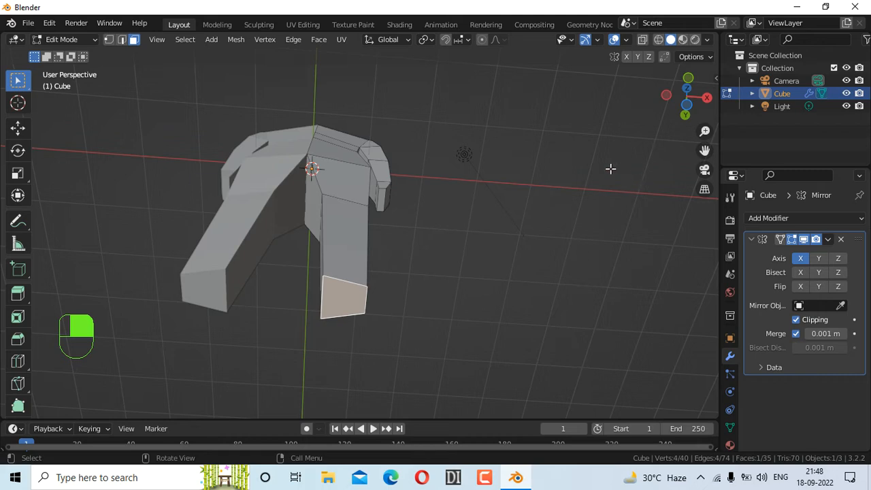
# In front view, tilt the lower leg's bottom face by a few degrees.
pyautogui.press('KP_2')
pyautogui.press('KP_1')
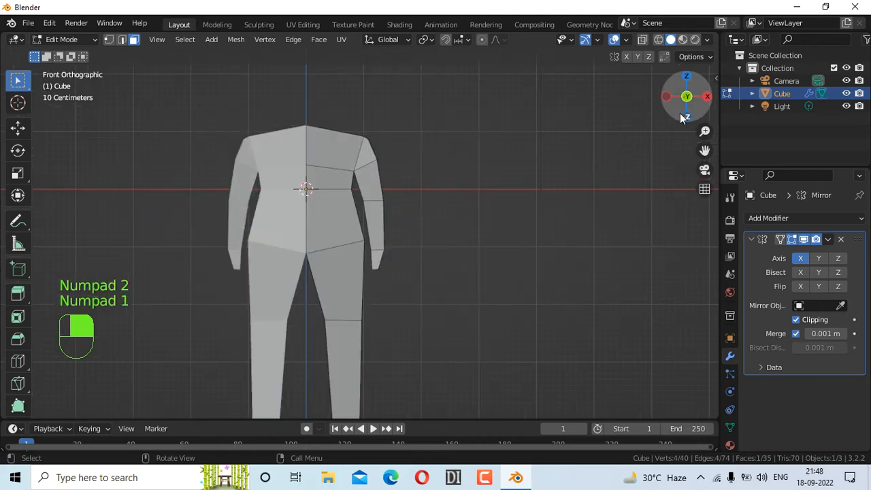
pyautogui.moveTo(705, 150); pyautogui.dragTo(733, 62)
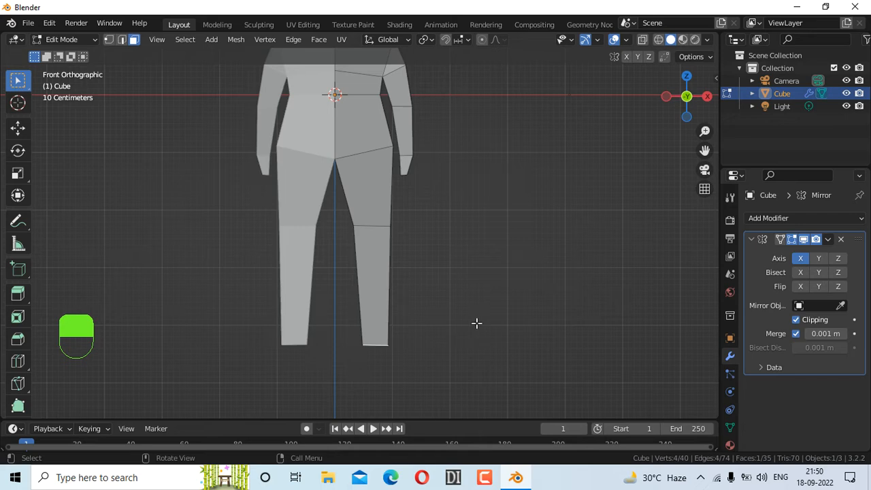
pyautogui.press('r')
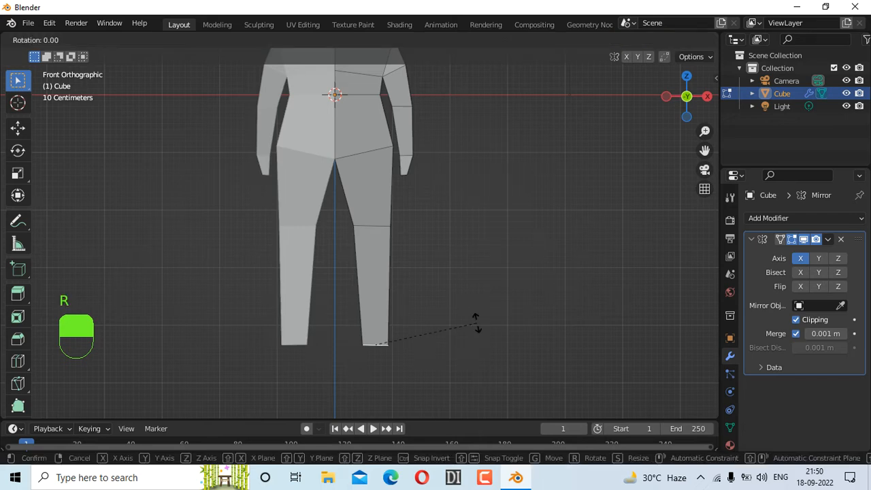
pyautogui.click(476, 315)
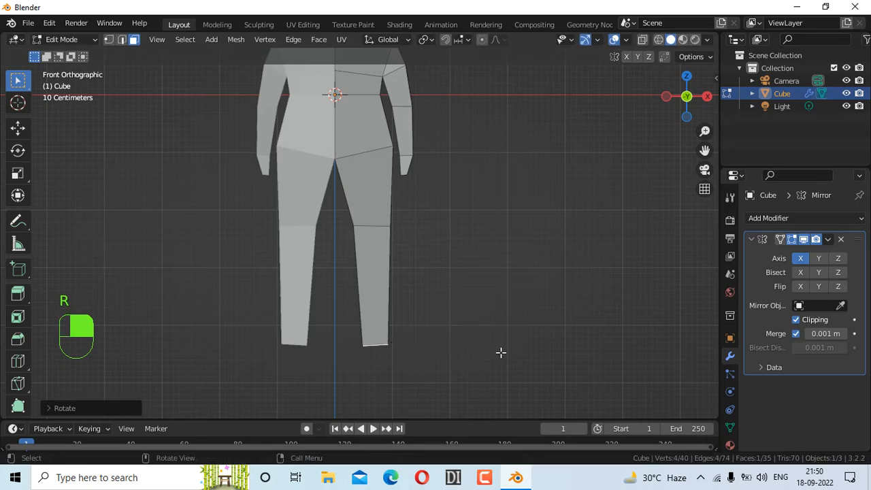
pyautogui.press('e')
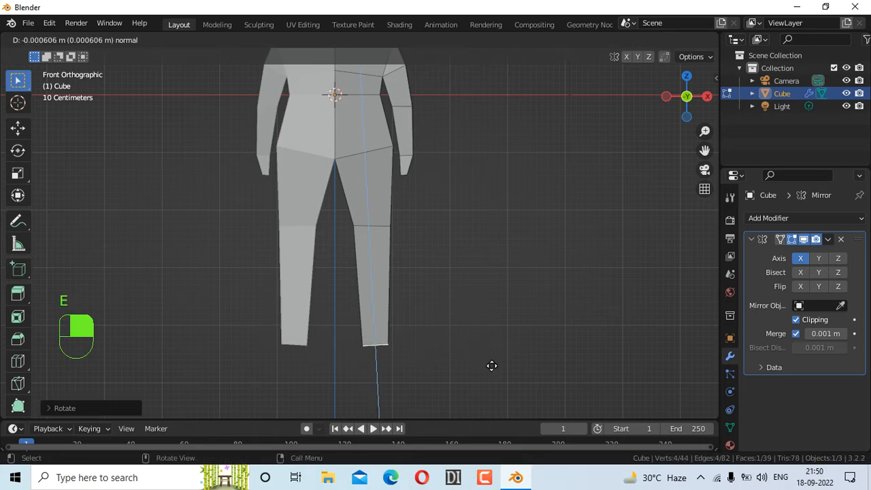
pyautogui.click(496, 383)
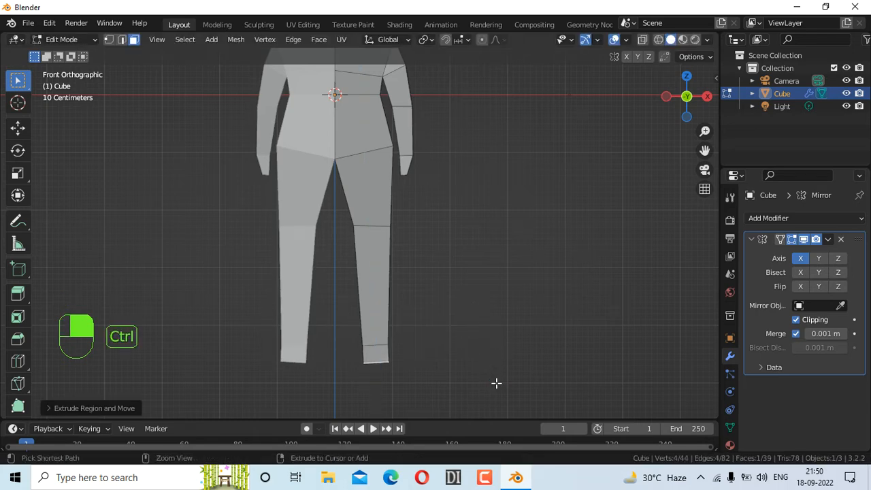
pyautogui.hotkey('ctrl', 'z')
# Rotate the leg's bottom face until it is level, and extrude it about 0.3 m downward to start the foot.
pyautogui.press('r')
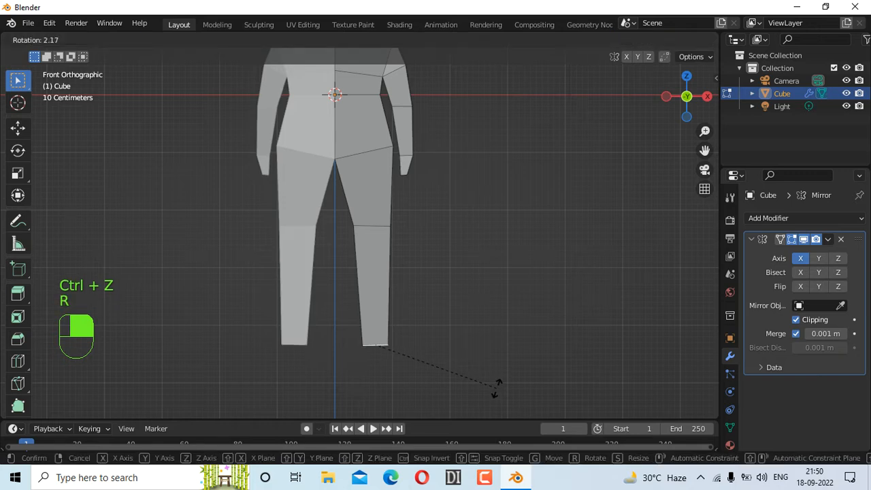
pyautogui.click(498, 384)
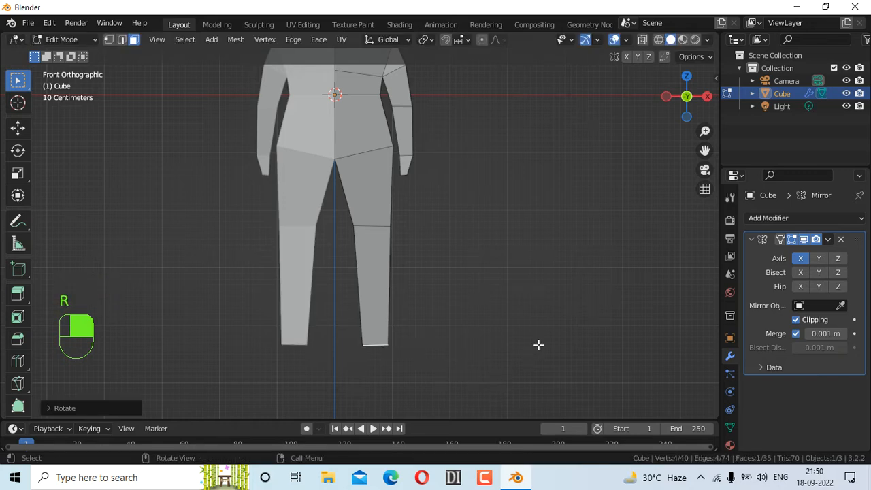
pyautogui.press('e')
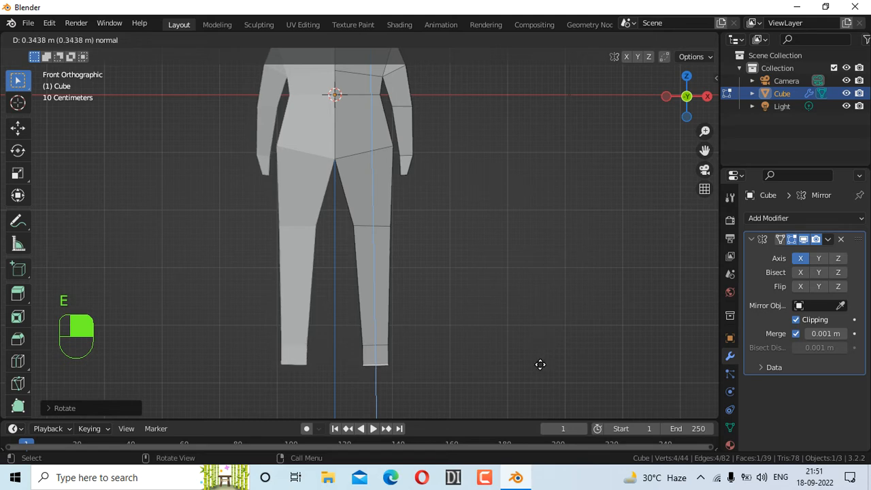
pyautogui.click(544, 360)
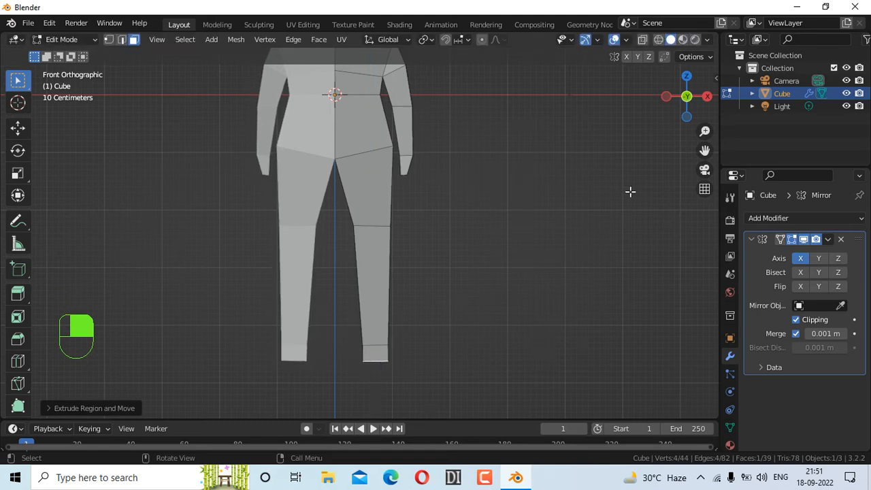
# Select the front face of the new ankle section and extrude it about 0.68 m forward to form the foot.
pyautogui.moveTo(685, 93); pyautogui.dragTo(682, 107)
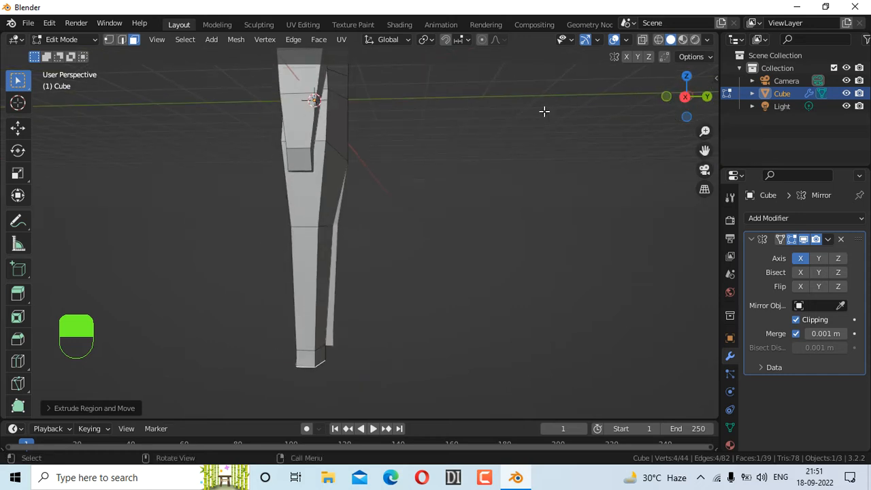
pyautogui.press('KP_3')
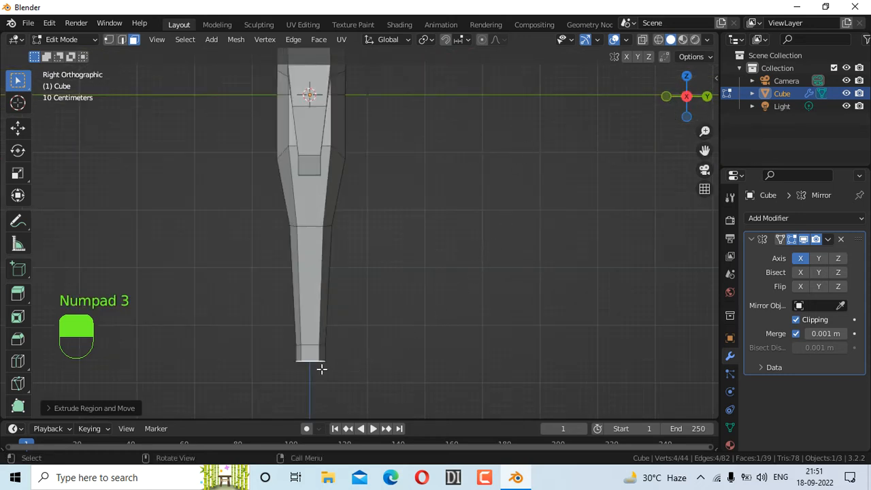
pyautogui.moveTo(684, 108); pyautogui.dragTo(756, 94)
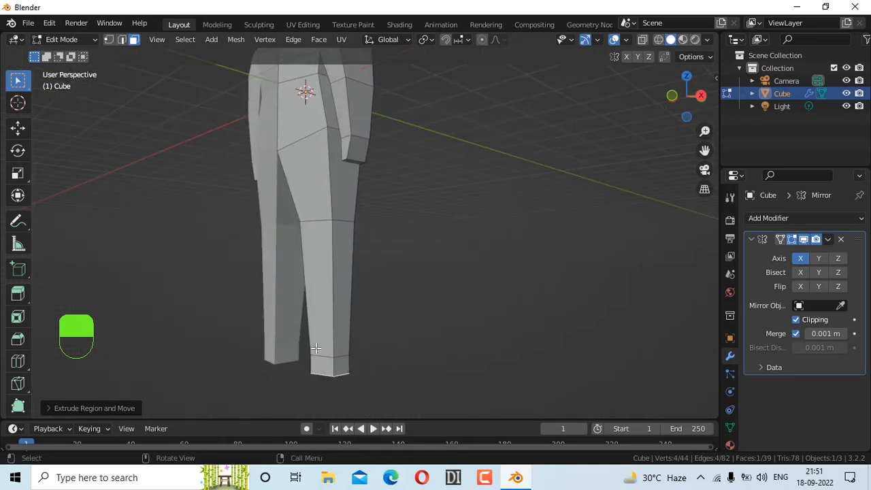
pyautogui.click(330, 368)
pyautogui.moveTo(676, 112); pyautogui.dragTo(639, 109)
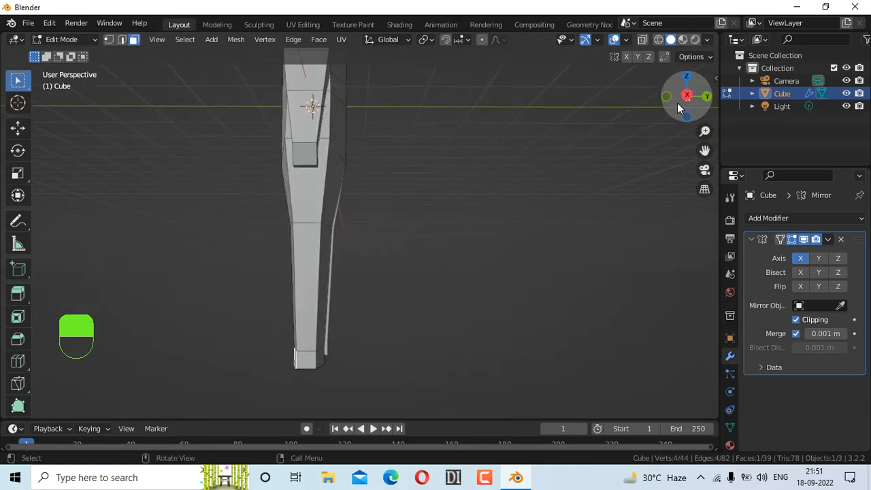
pyautogui.press('KP_3')
pyautogui.press('e')
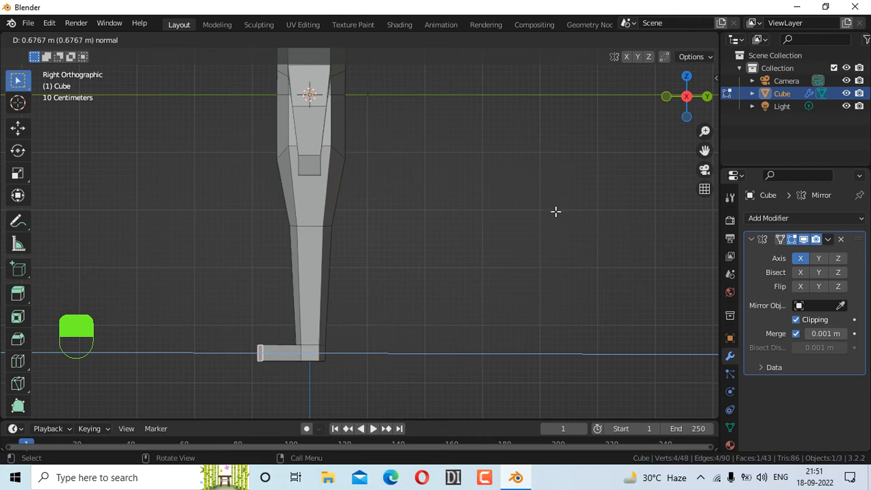
pyautogui.click(554, 210)
# In bottom view, move the foot's front end face about 0.1 m inward along X.
pyautogui.moveTo(684, 95); pyautogui.dragTo(684, 114)
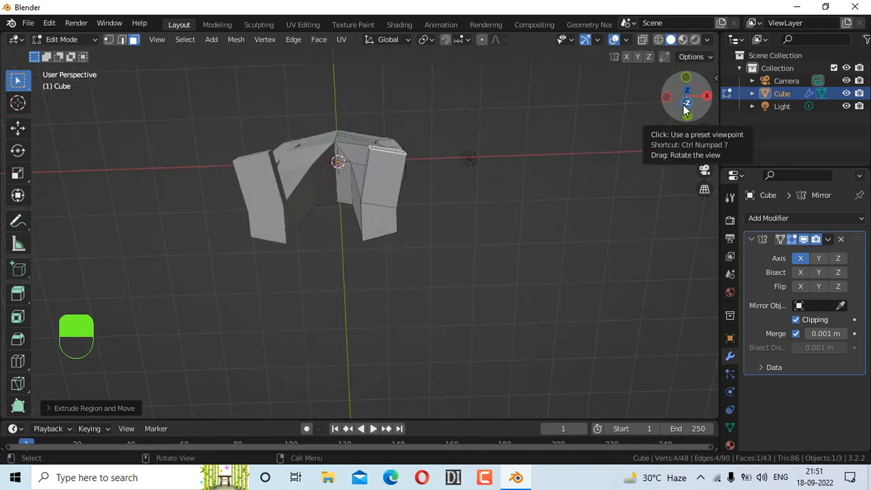
pyautogui.press('KP_7')
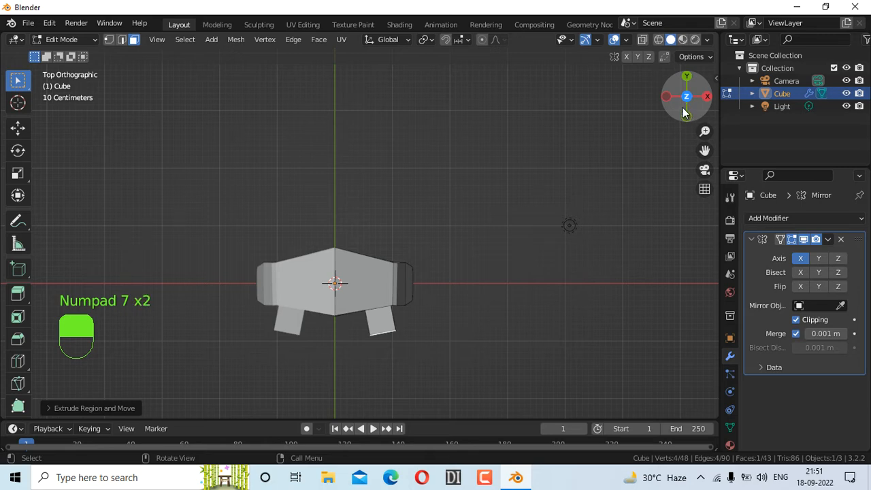
pyautogui.press('KP_9')
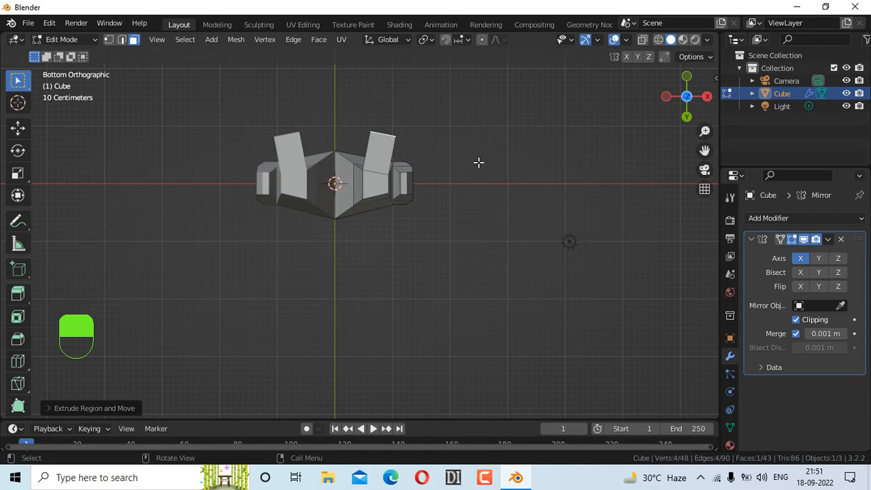
pyautogui.press('g')
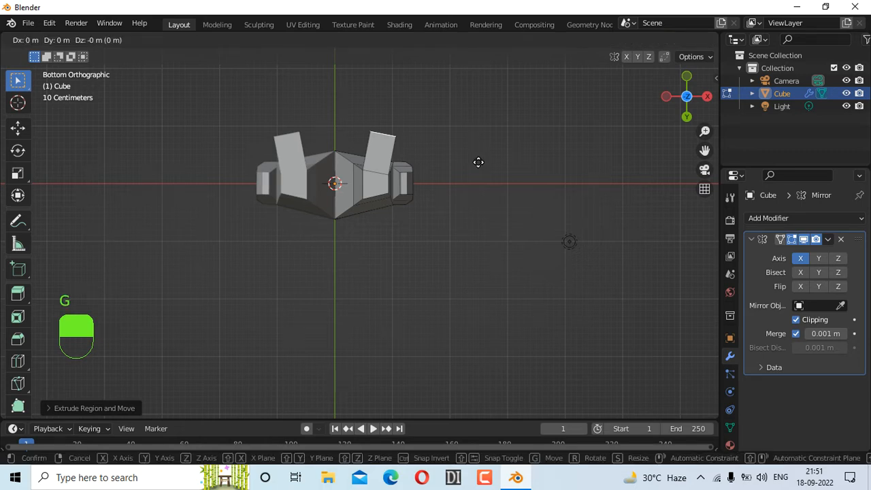
pyautogui.press('x')
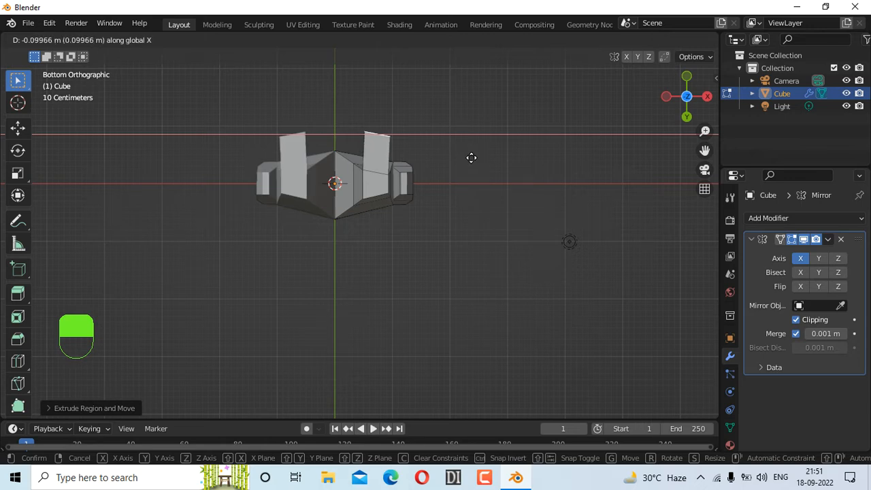
pyautogui.click(469, 157)
# Nudge the foot's front end face slightly outward along X to align it with the sides of the foot.
pyautogui.scroll(6, 473, 199)
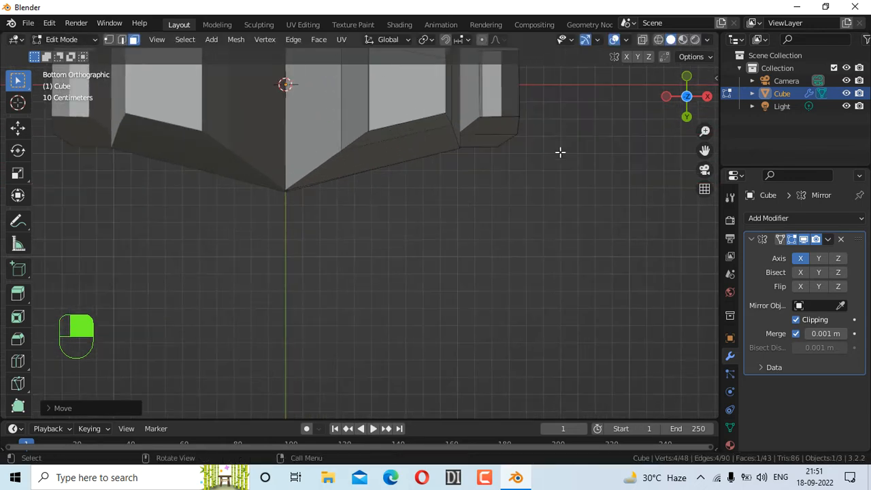
pyautogui.moveTo(676, 109); pyautogui.dragTo(681, 116)
pyautogui.moveTo(704, 149); pyautogui.dragTo(687, 224)
pyautogui.scroll(-5, 542, 187)
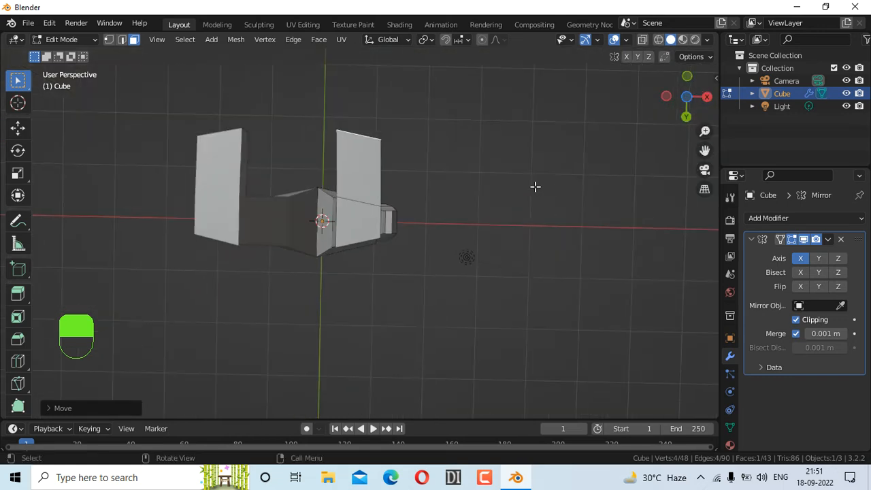
pyautogui.scroll(3, 535, 185)
pyautogui.scroll(-3, 535, 184)
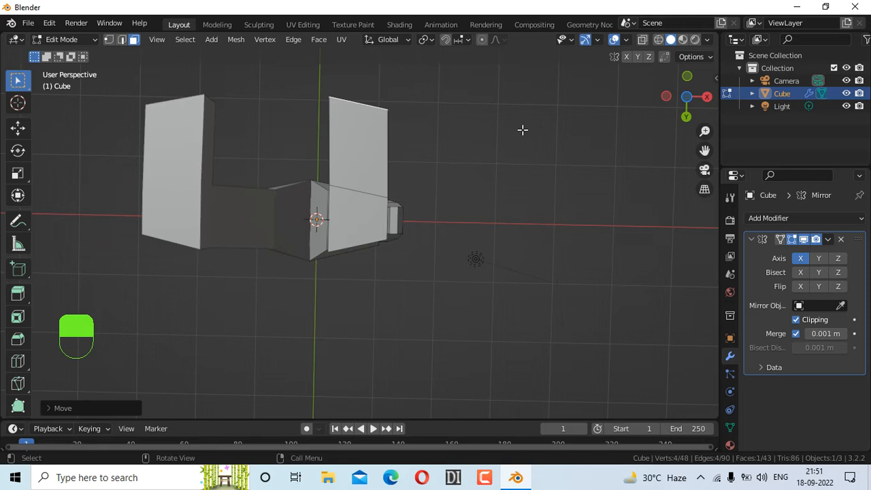
pyautogui.press('g')
pyautogui.press('x')
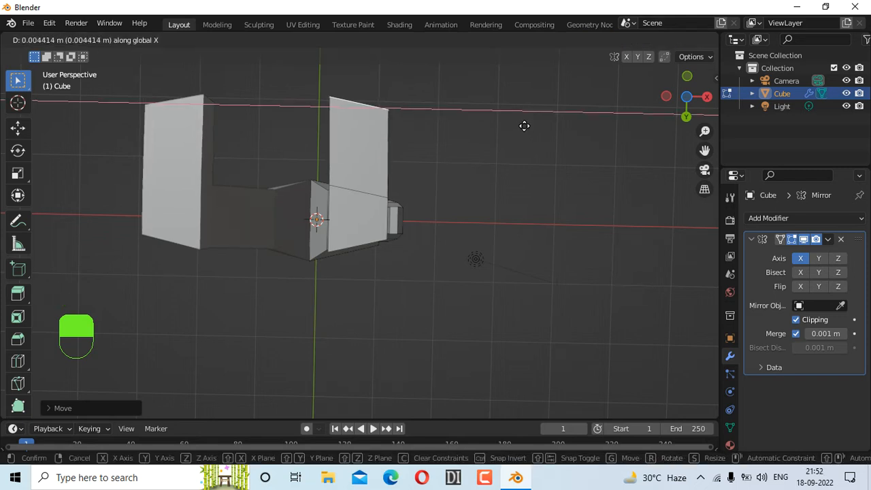
pyautogui.click(524, 126)
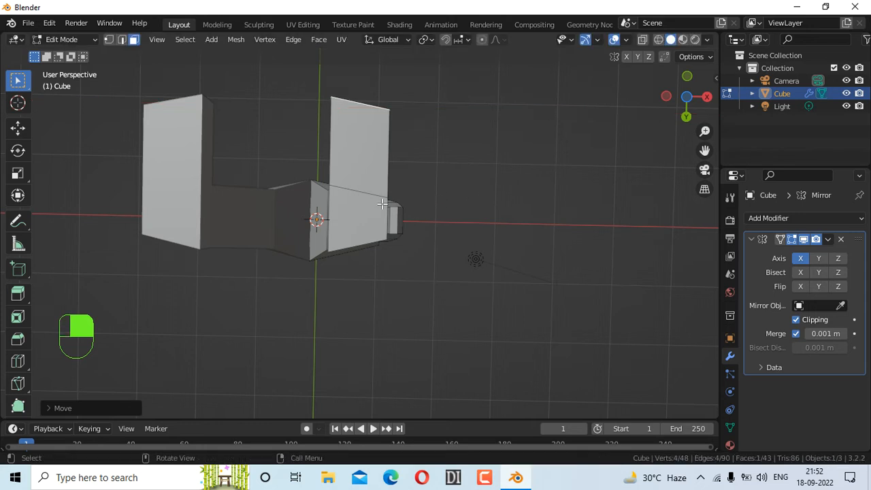
# Select the underside face of the foot's forward section, viewing the foot from below.
pyautogui.moveTo(685, 94); pyautogui.dragTo(557, 136)
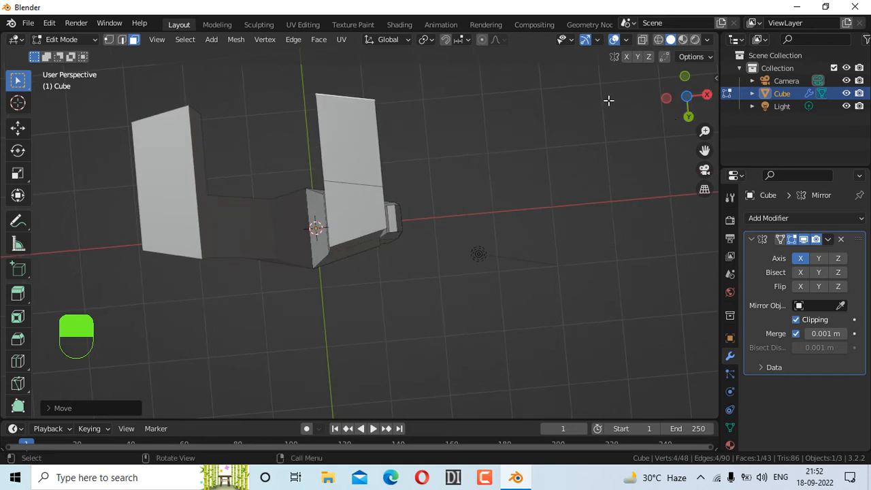
pyautogui.press('ctrl+KP_7')
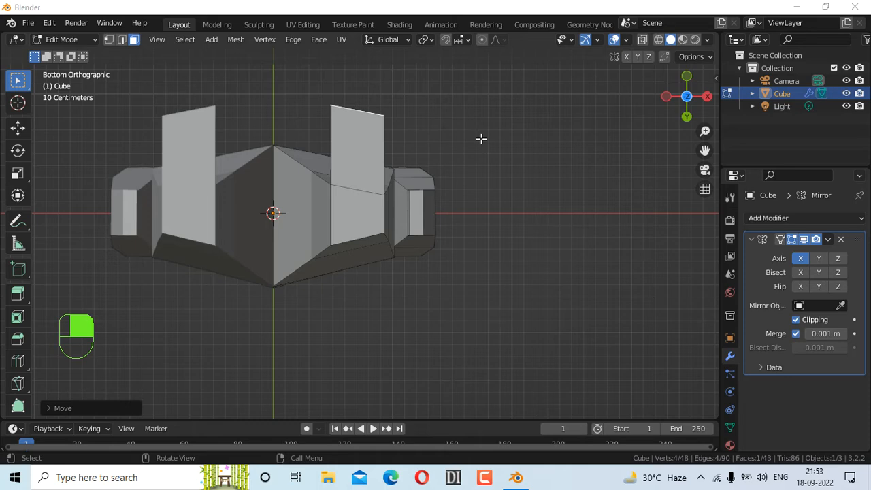
pyautogui.click(356, 144)
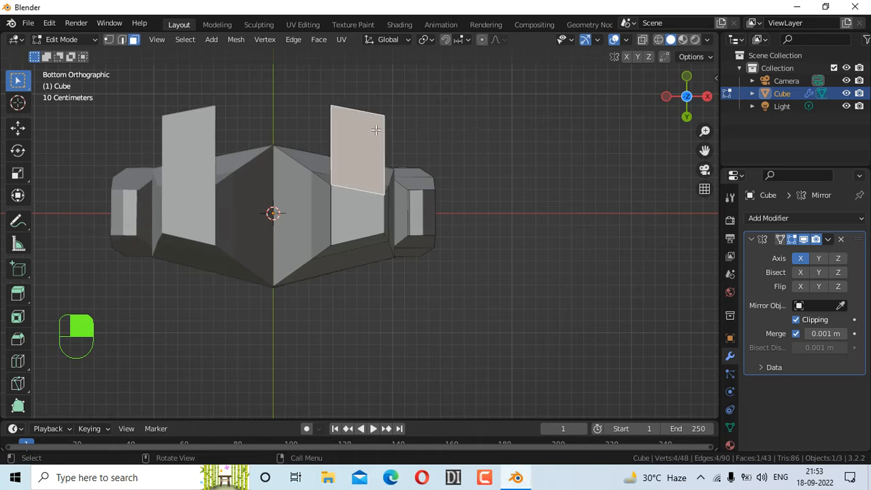
pyautogui.moveTo(683, 100); pyautogui.dragTo(691, 139)
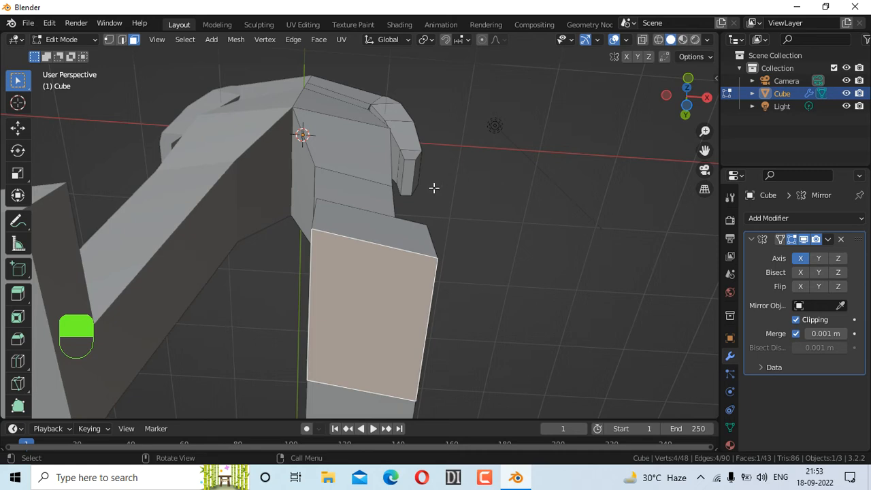
# Select the front end face of the foot and look at the model straight from below.
pyautogui.click(401, 219)
pyautogui.moveTo(686, 96); pyautogui.dragTo(690, 103)
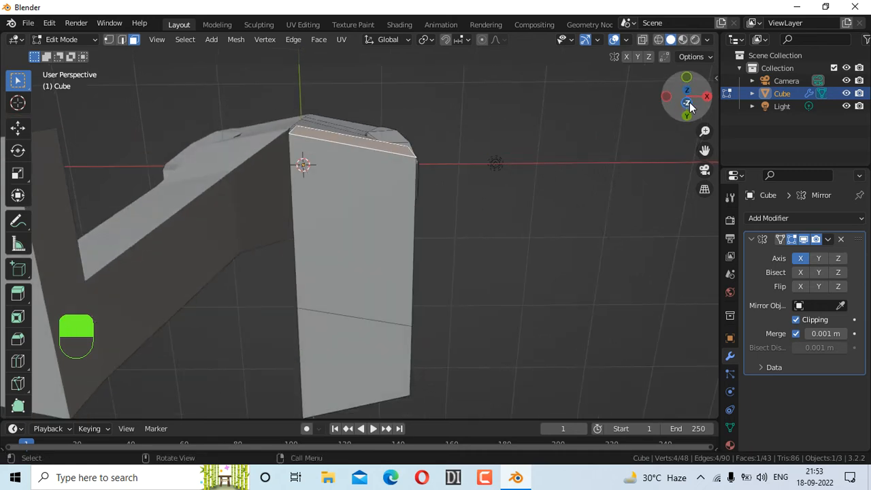
pyautogui.click(688, 103)
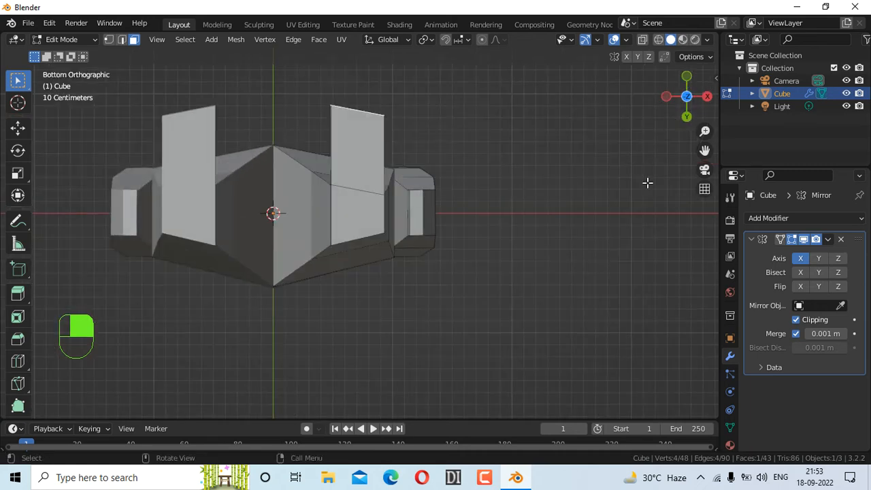
pyautogui.press('r')
pyautogui.press('g')
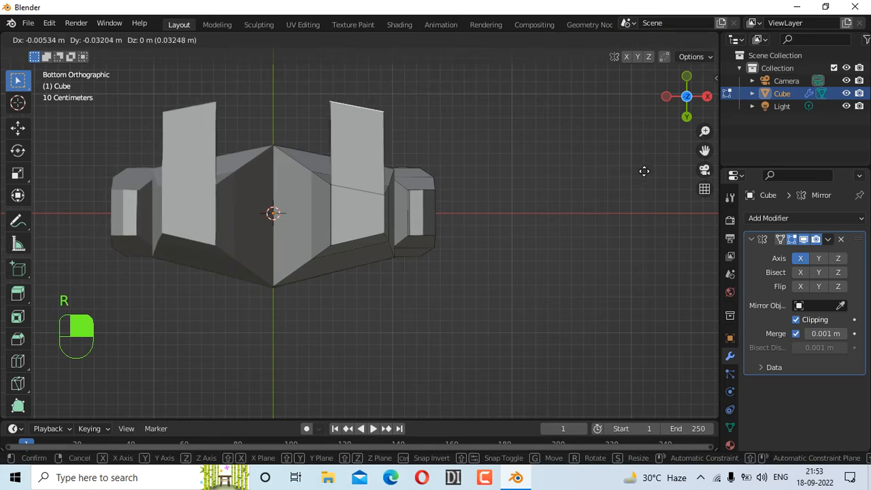
pyautogui.click(645, 173)
pyautogui.hotkey('ctrl', 'z')
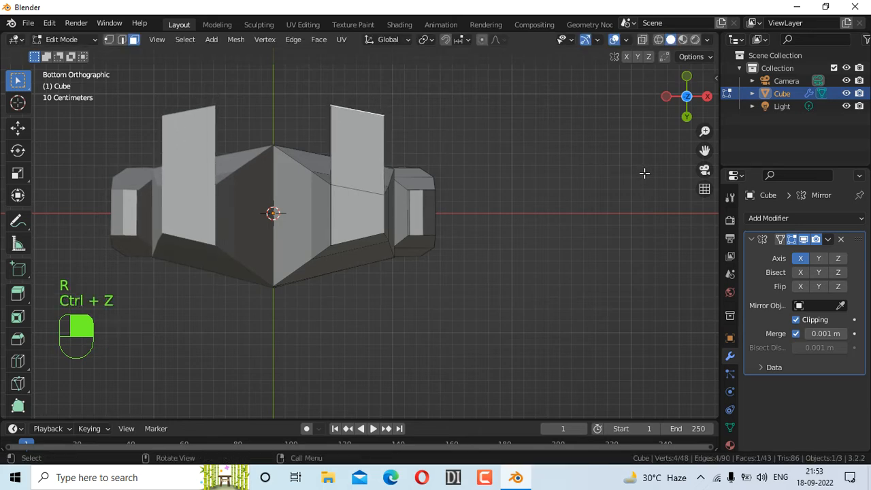
pyautogui.press('r')
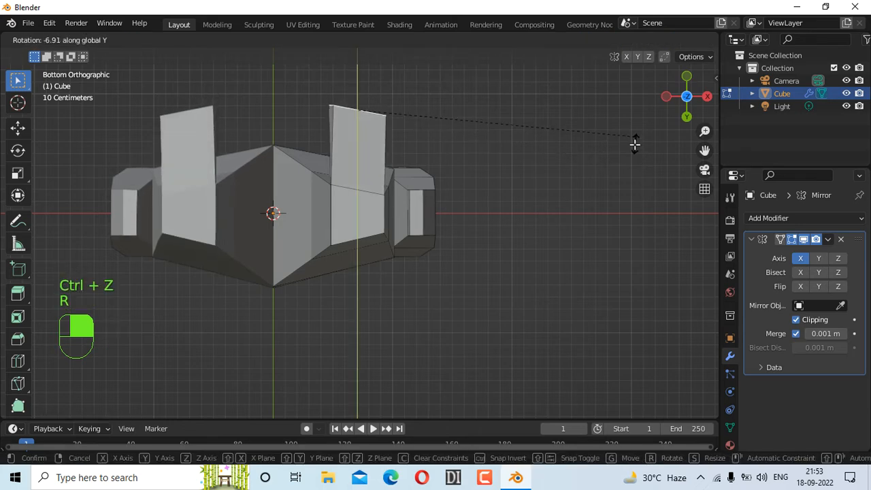
pyautogui.rightClick(635, 144)
pyautogui.hotkey('ctrl', 'z')
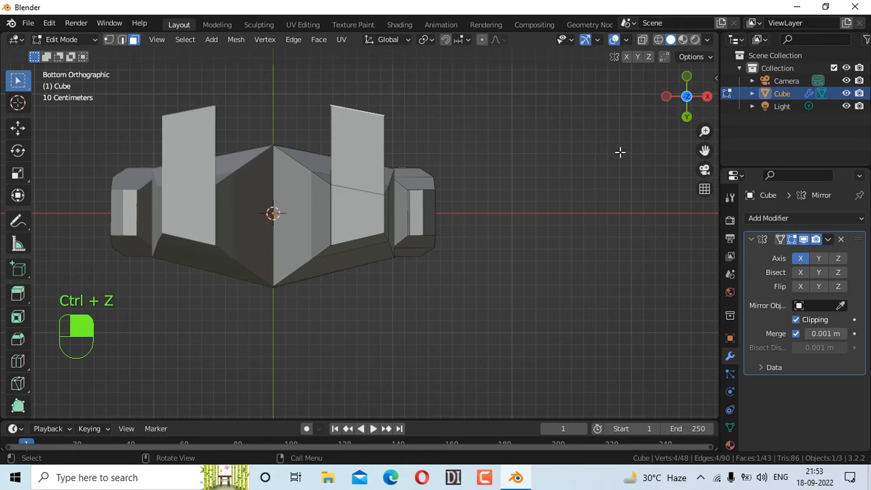
# Rotate the foot's front face square to the X axis and scale it wider along X.
pyautogui.press('r')
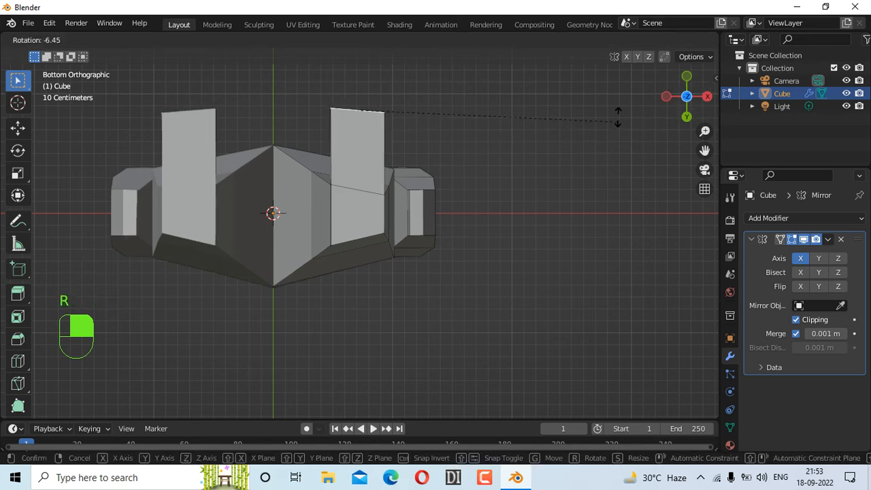
pyautogui.click(631, 124)
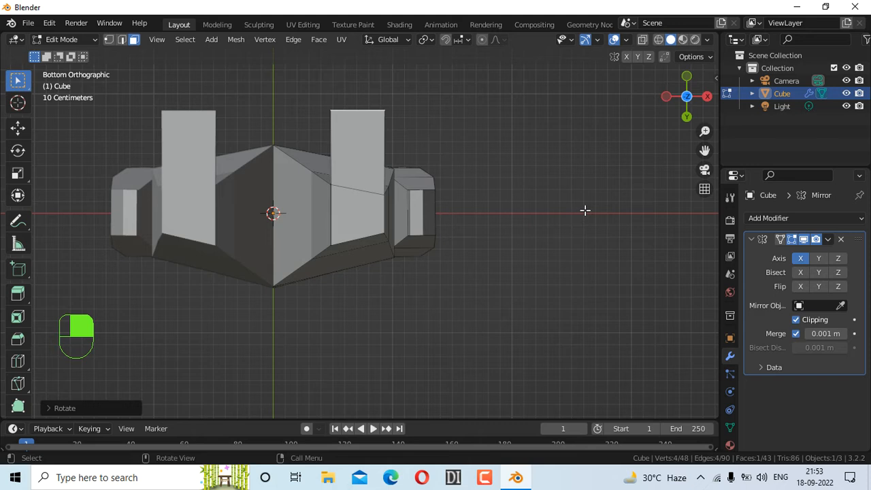
pyautogui.press('s')
pyautogui.press('x')
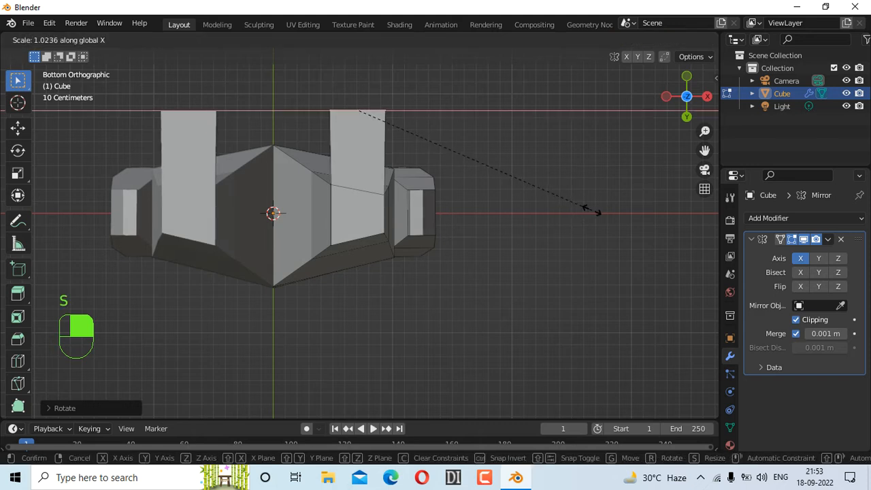
pyautogui.click(659, 201)
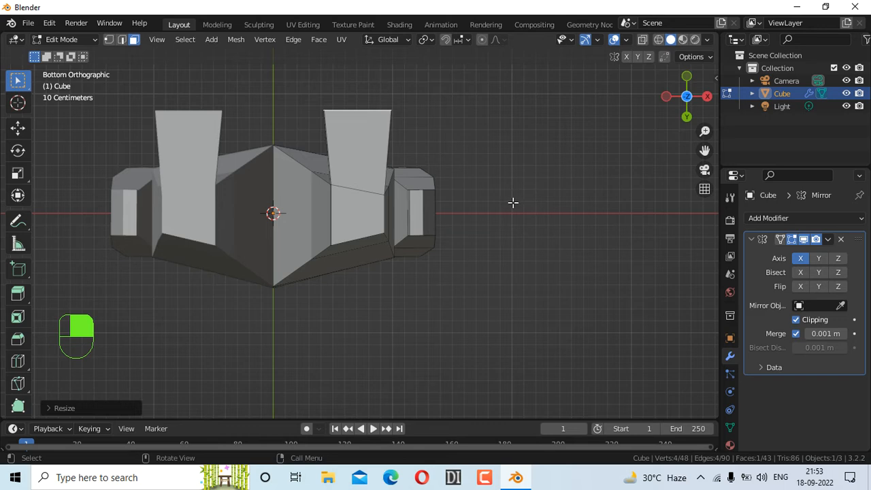
# Rotate the widened front face of the foot about 12° so its inner corner points farther forward.
pyautogui.press('r')
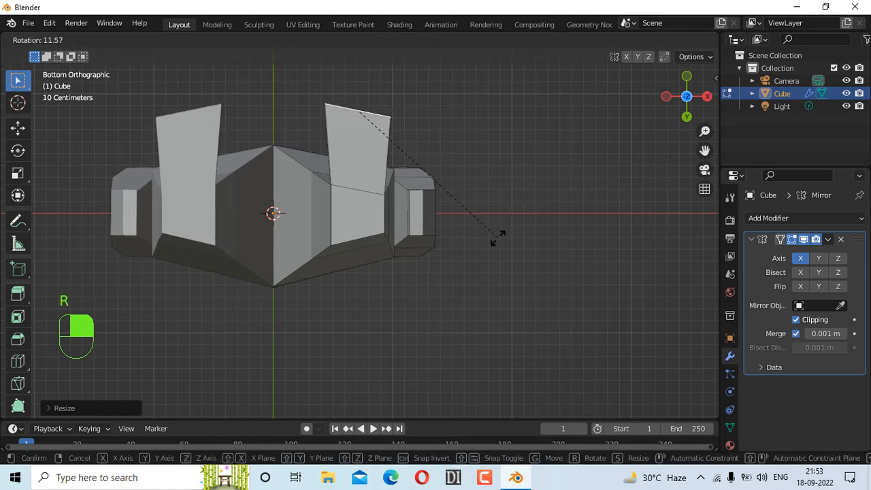
pyautogui.click(494, 238)
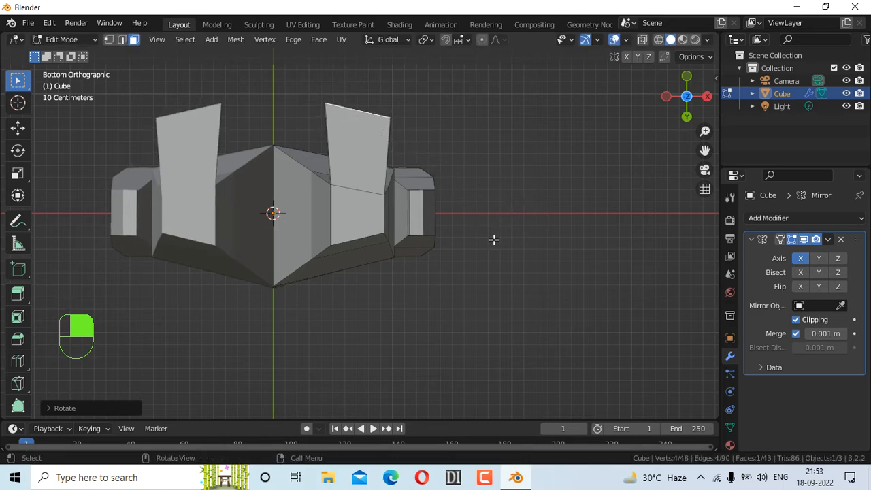
# Select the two vertices at the foot's inner middle corner in vertex mode and move them slightly inward and forward.
pyautogui.click(107, 40)
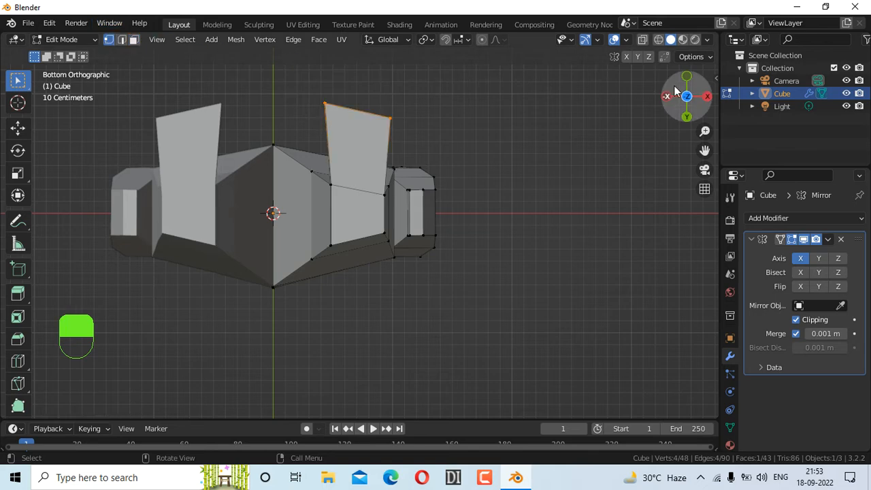
pyautogui.moveTo(687, 97); pyautogui.dragTo(739, 104)
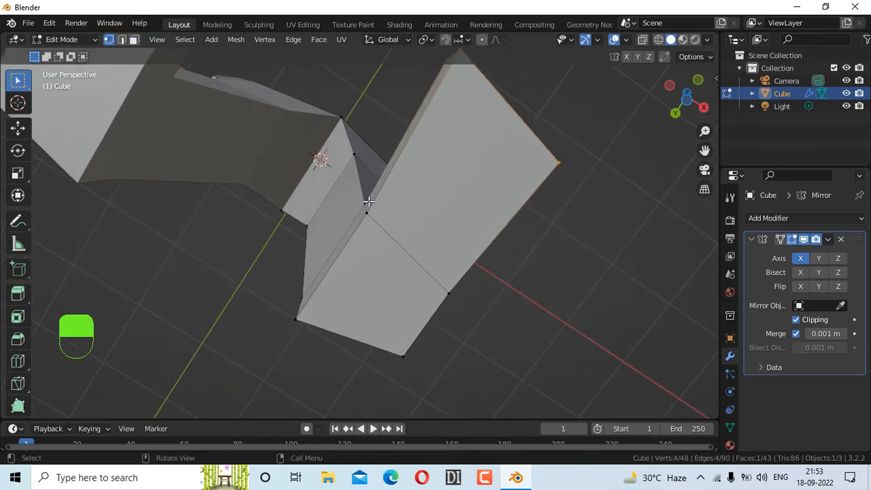
pyautogui.moveTo(361, 203); pyautogui.dragTo(377, 230)
pyautogui.moveTo(703, 104); pyautogui.dragTo(686, 116)
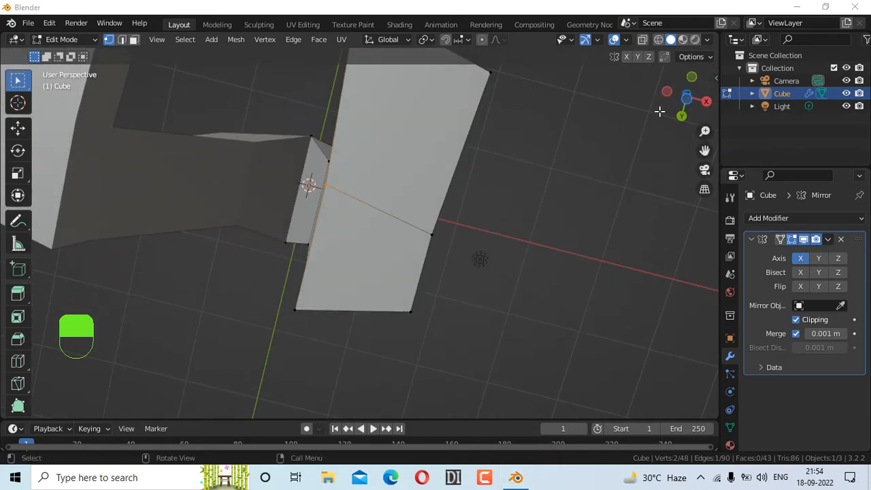
pyautogui.moveTo(678, 111); pyautogui.dragTo(712, 127)
pyautogui.press('g')
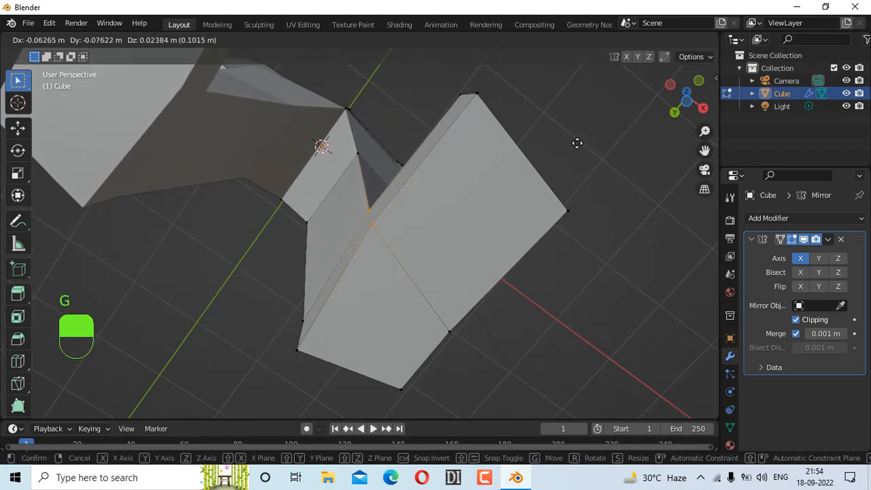
pyautogui.click(585, 140)
# Move the inner middle vertices of the foot about 0.11 m farther toward the toe in the bottom view.
pyautogui.moveTo(684, 104); pyautogui.dragTo(663, 96)
pyautogui.moveTo(647, 129)
pyautogui.mouseDown()
pyautogui.moveTo(645, 162)
pyautogui.moveTo(642, 146)
pyautogui.mouseUp()
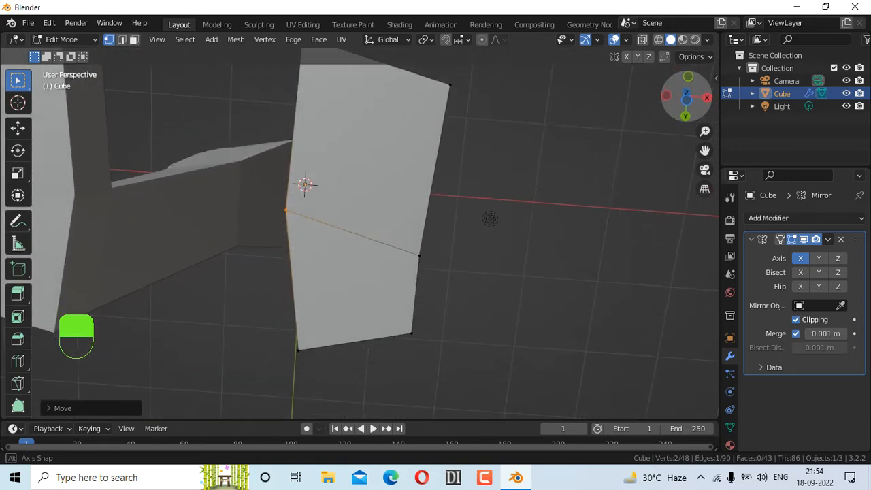
pyautogui.click(685, 99)
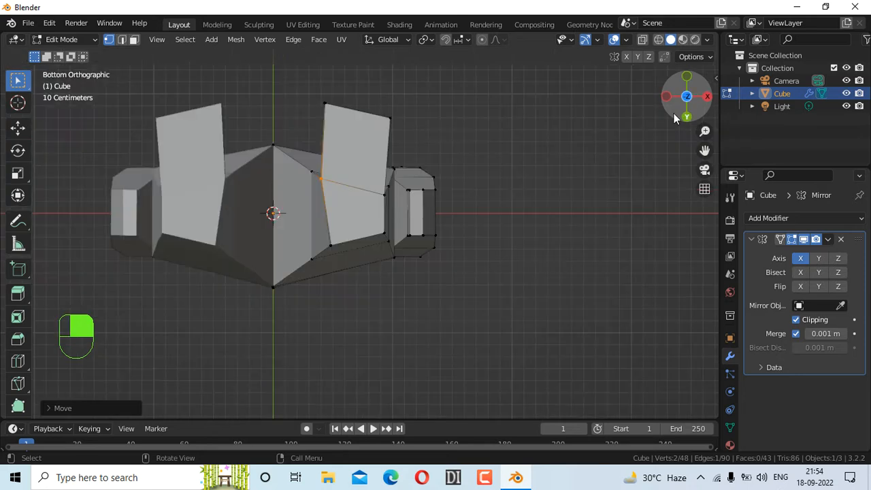
pyautogui.press('g')
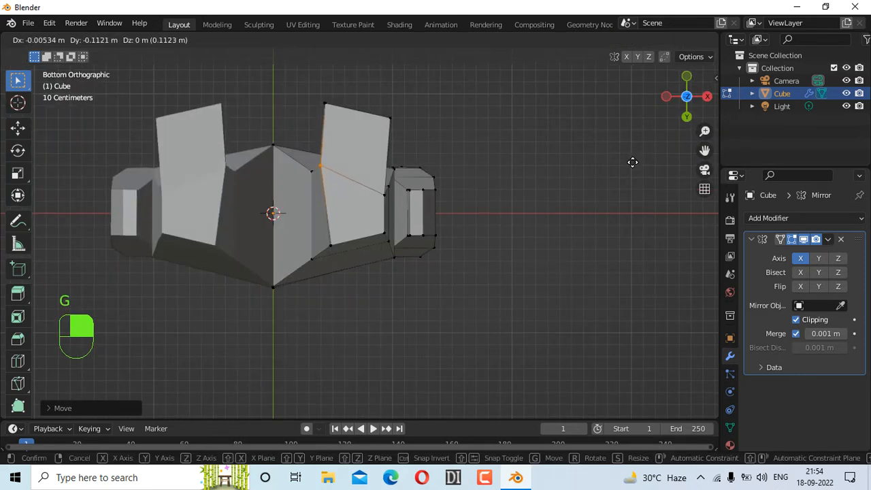
pyautogui.click(633, 162)
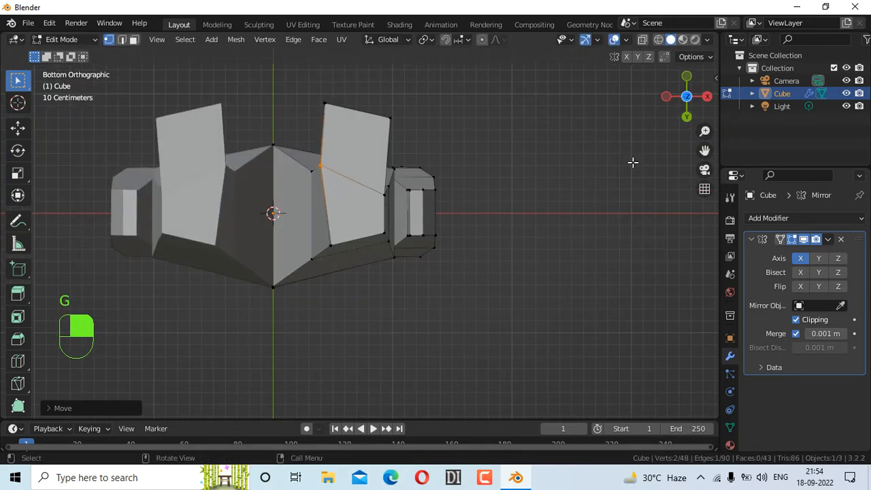
# Move the two vertices at the foot's outer middle corner forward and outward, nearly level with the inner ones.
pyautogui.click(384, 193)
pyautogui.moveTo(679, 103); pyautogui.dragTo(589, 131)
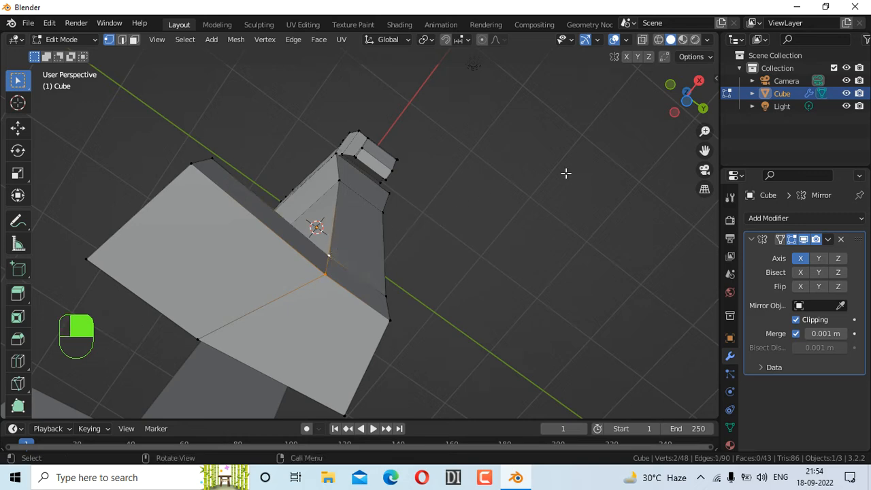
pyautogui.moveTo(667, 120)
pyautogui.mouseDown()
pyautogui.moveTo(487, 253)
pyautogui.moveTo(655, 136)
pyautogui.moveTo(656, 112)
pyautogui.moveTo(655, 129)
pyautogui.mouseUp()
pyautogui.press('g')
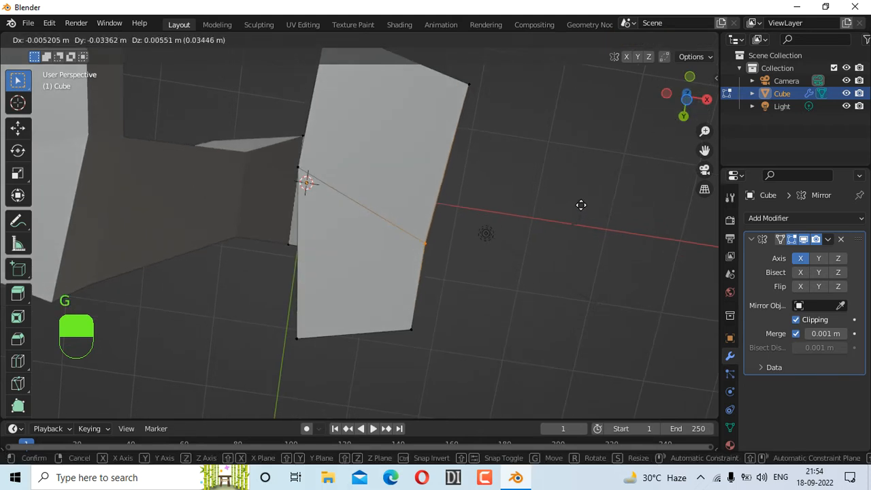
pyautogui.click(599, 167)
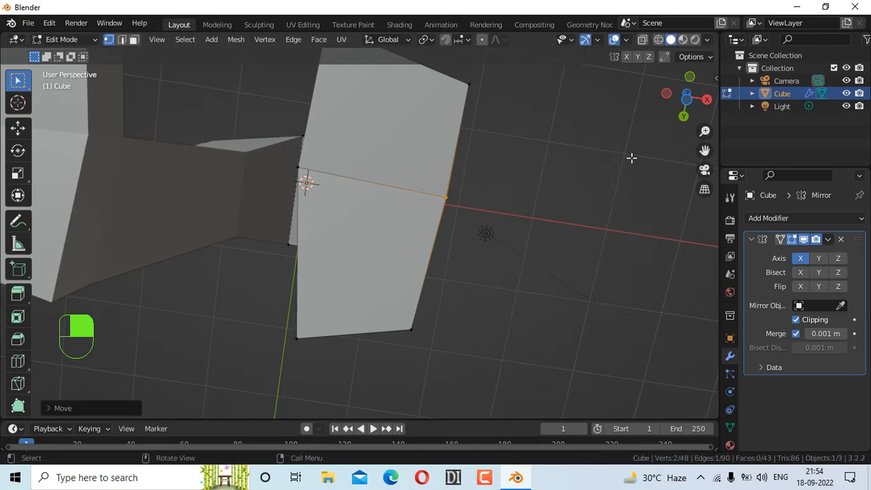
pyautogui.moveTo(687, 98); pyautogui.dragTo(668, 103)
pyautogui.click(688, 102)
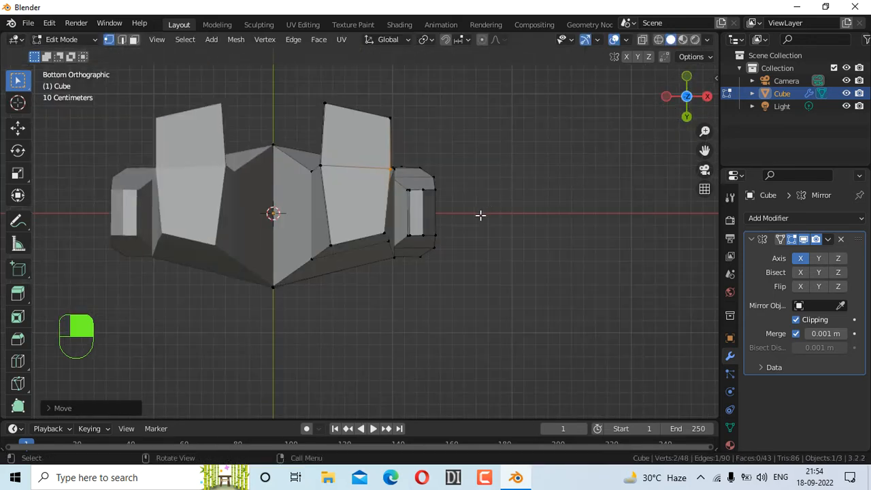
pyautogui.scroll(3, 424, 256)
pyautogui.scroll(2, 362, 280)
pyautogui.click(286, 261)
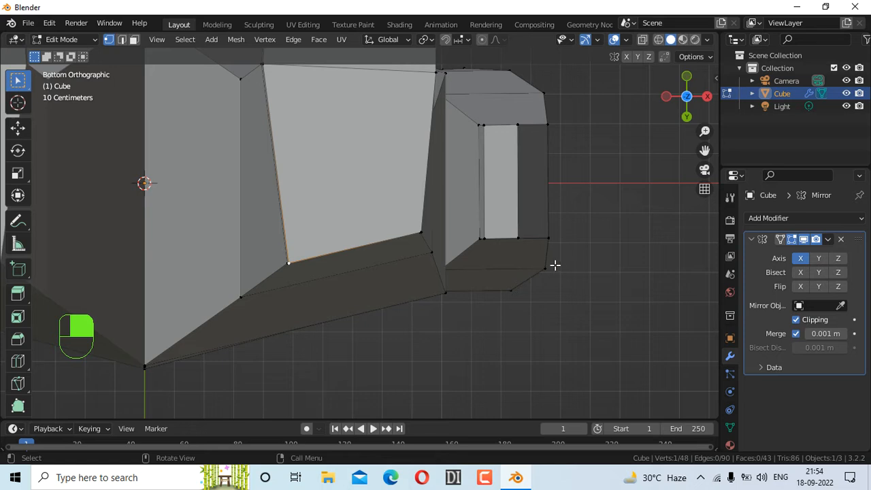
pyautogui.press('g')
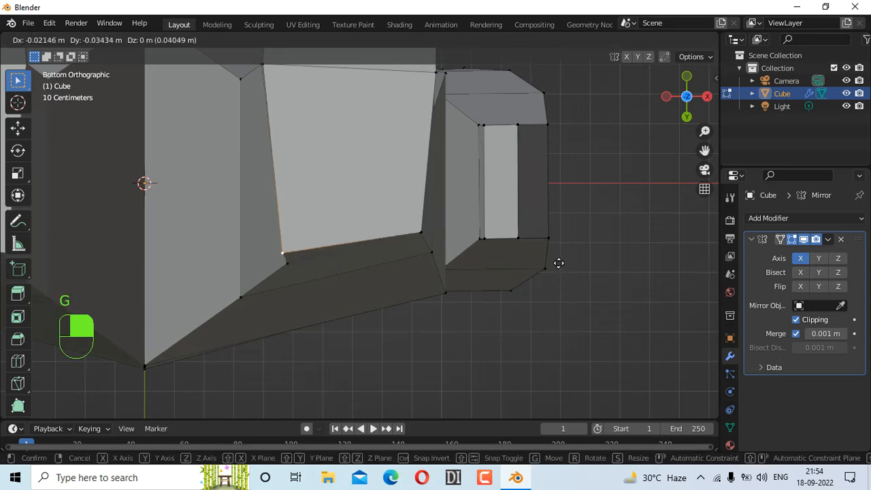
pyautogui.click(559, 263)
pyautogui.hotkey('ctrl', 'z')
pyautogui.moveTo(669, 109); pyautogui.dragTo(666, 116)
pyautogui.click(686, 101)
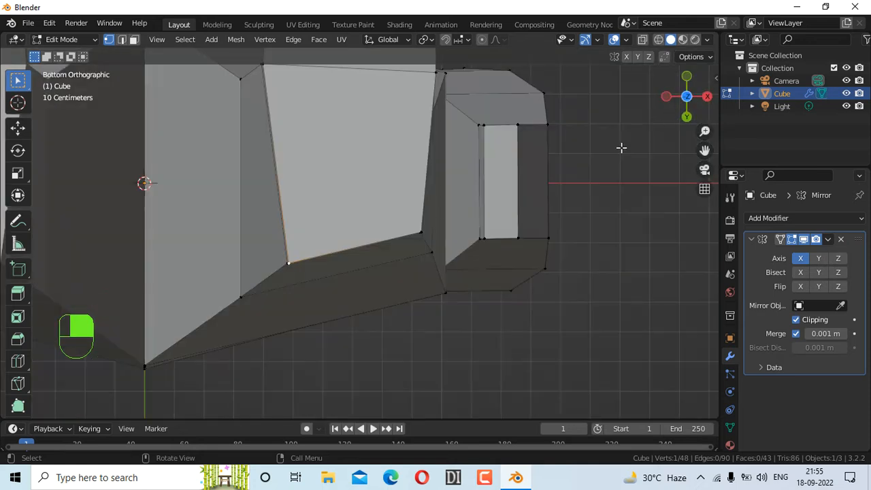
pyautogui.moveTo(674, 102); pyautogui.dragTo(665, 116)
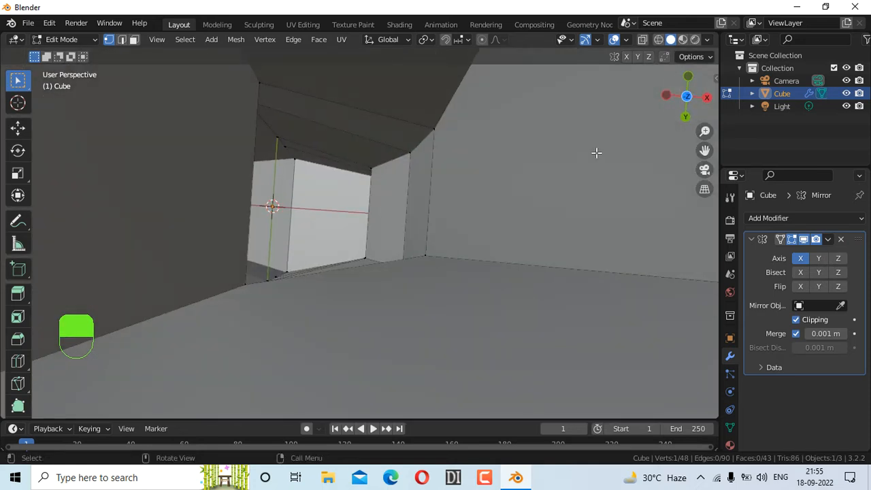
pyautogui.click(689, 100)
pyautogui.click(689, 99)
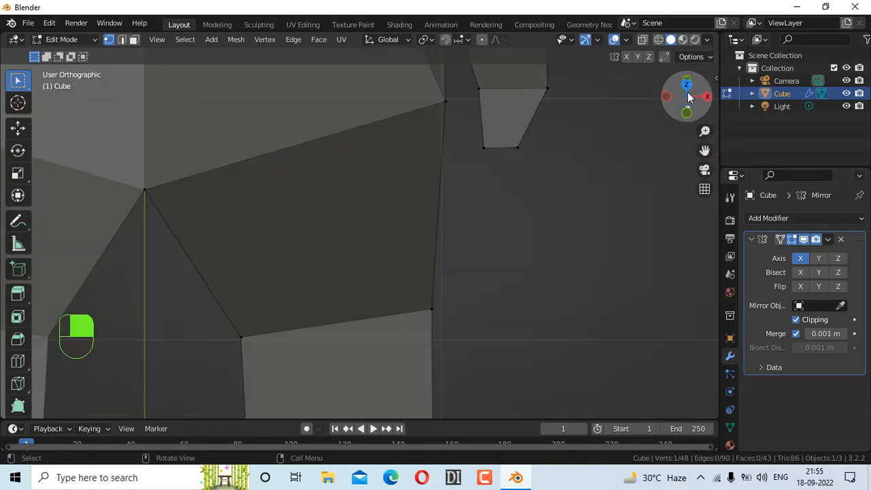
pyautogui.scroll(-5, 499, 188)
# Select both vertices at the foot's inner heel corner and move them forward, level with the outer heel corner.
pyautogui.moveTo(675, 107); pyautogui.dragTo(643, 129)
pyautogui.moveTo(301, 329); pyautogui.dragTo(289, 385)
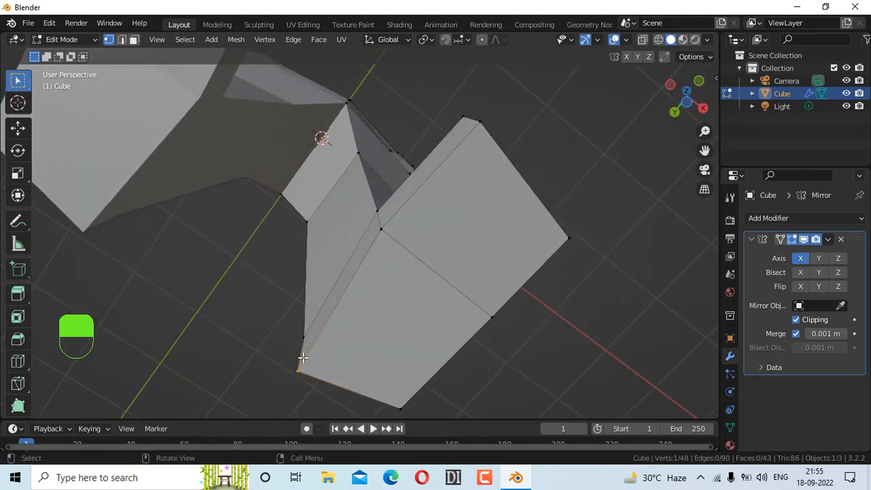
pyautogui.moveTo(289, 332); pyautogui.dragTo(318, 390)
pyautogui.moveTo(673, 99); pyautogui.dragTo(653, 124)
pyautogui.press('g')
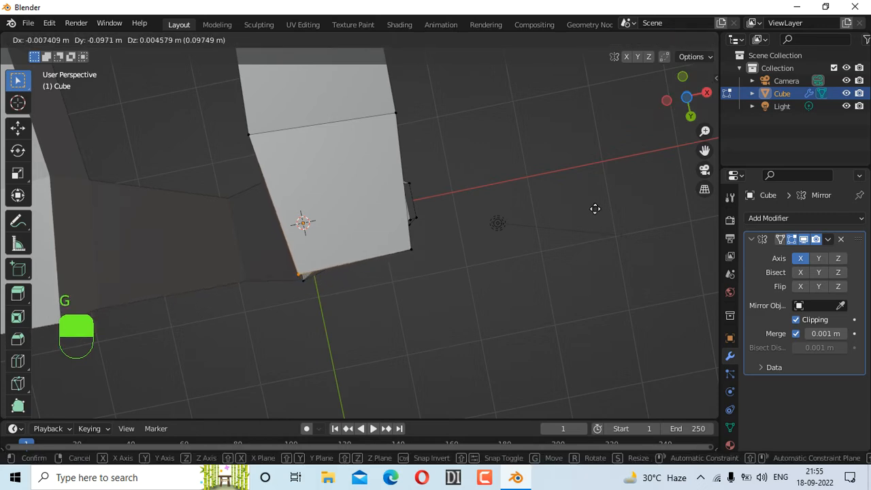
pyautogui.click(608, 199)
pyautogui.moveTo(674, 102); pyautogui.dragTo(726, 100)
pyautogui.click(677, 101)
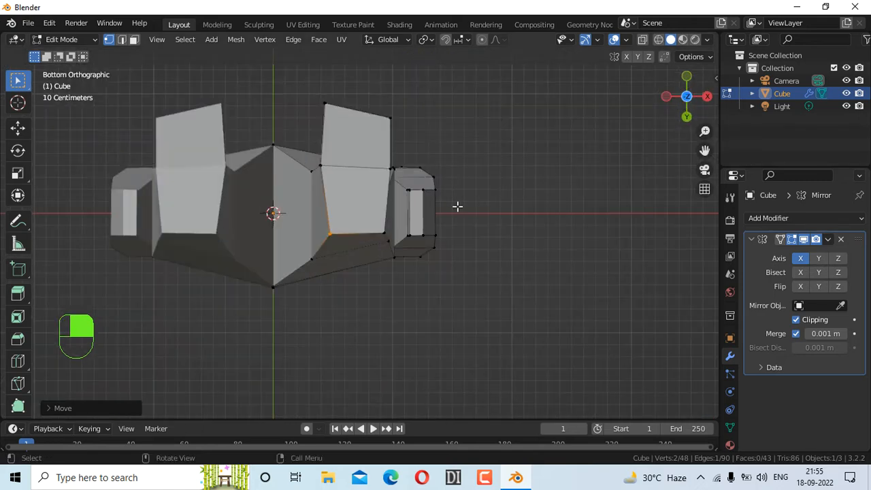
# Deselect everything and examine the shape of the legs and feet from below, front and back.
pyautogui.click(500, 152)
pyautogui.scroll(2, 499, 153)
pyautogui.scroll(-2, 500, 153)
pyautogui.moveTo(680, 108); pyautogui.dragTo(687, 162)
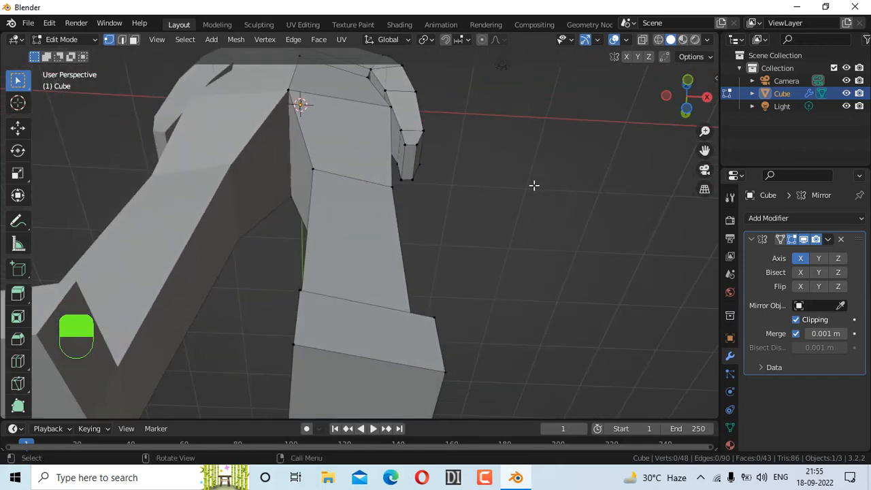
pyautogui.scroll(-4, 535, 185)
pyautogui.moveTo(679, 103); pyautogui.dragTo(766, 164)
pyautogui.moveTo(686, 102); pyautogui.dragTo(254, 102)
pyautogui.scroll(4, 503, 142)
pyautogui.scroll(-4, 502, 138)
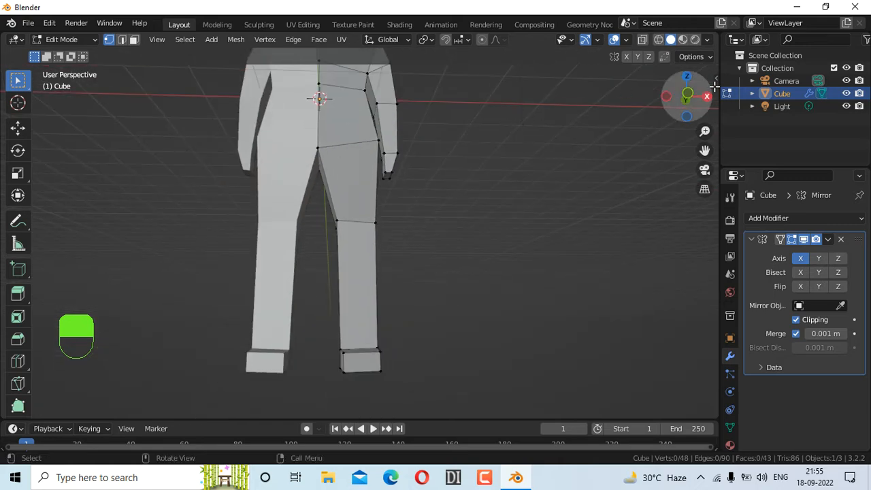
pyautogui.moveTo(683, 107)
pyautogui.mouseDown()
pyautogui.moveTo(687, 116)
pyautogui.moveTo(682, 109)
pyautogui.mouseUp()
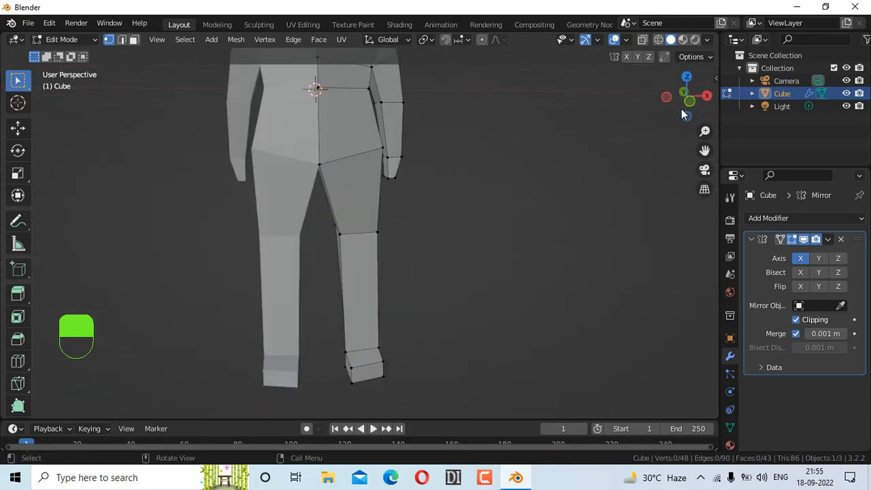
# Examine the knees, legs and whole body from the front, side, back and below.
pyautogui.scroll(3, 499, 136)
pyautogui.scroll(3, 511, 123)
pyautogui.moveTo(685, 97); pyautogui.dragTo(679, 111)
pyautogui.scroll(-5, 480, 132)
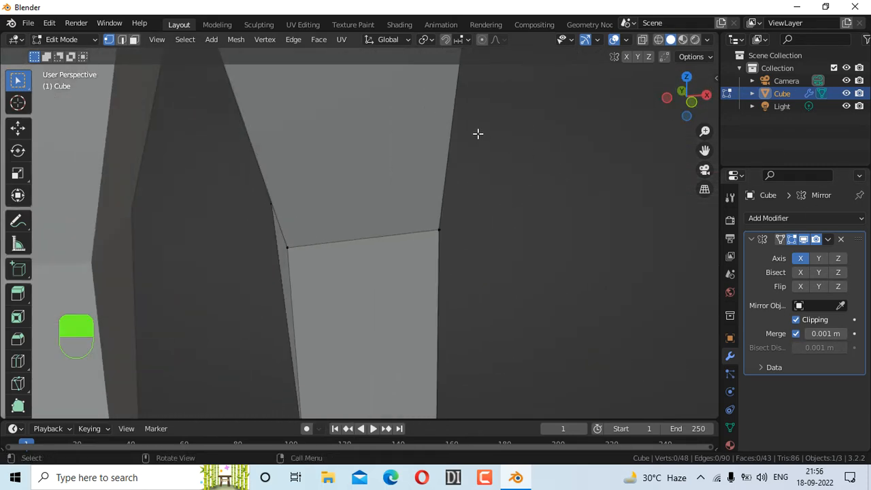
pyautogui.moveTo(686, 113); pyautogui.dragTo(605, 140)
pyautogui.scroll(5, 402, 200)
pyautogui.moveTo(674, 102); pyautogui.dragTo(599, 106)
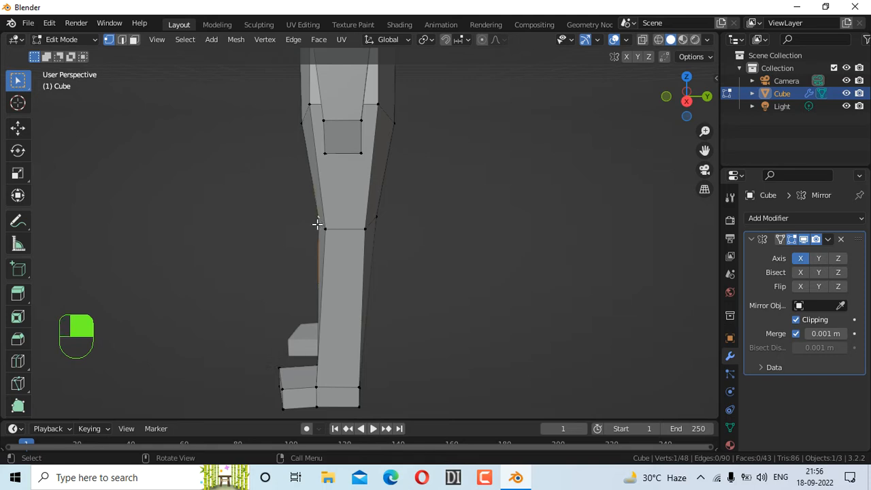
pyautogui.moveTo(686, 97); pyautogui.dragTo(498, 167)
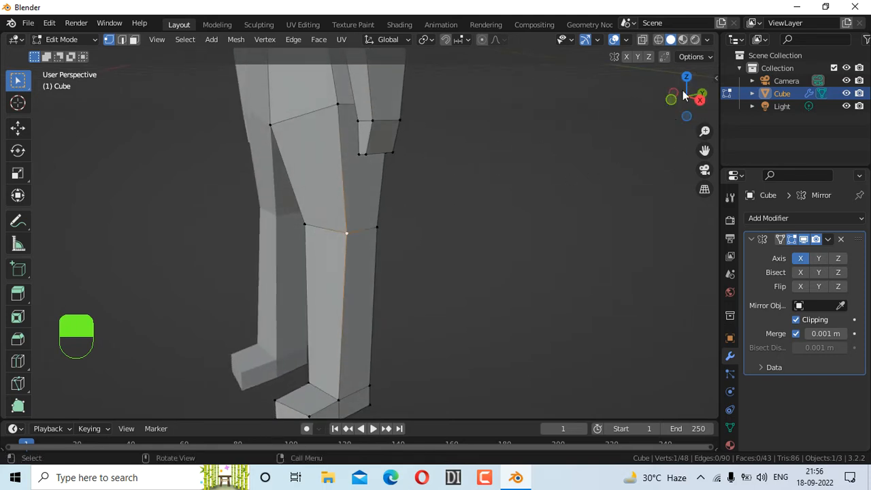
pyautogui.scroll(-3, 352, 220)
pyautogui.moveTo(686, 98); pyautogui.dragTo(564, 141)
pyautogui.scroll(3, 348, 183)
pyautogui.scroll(-5, 349, 183)
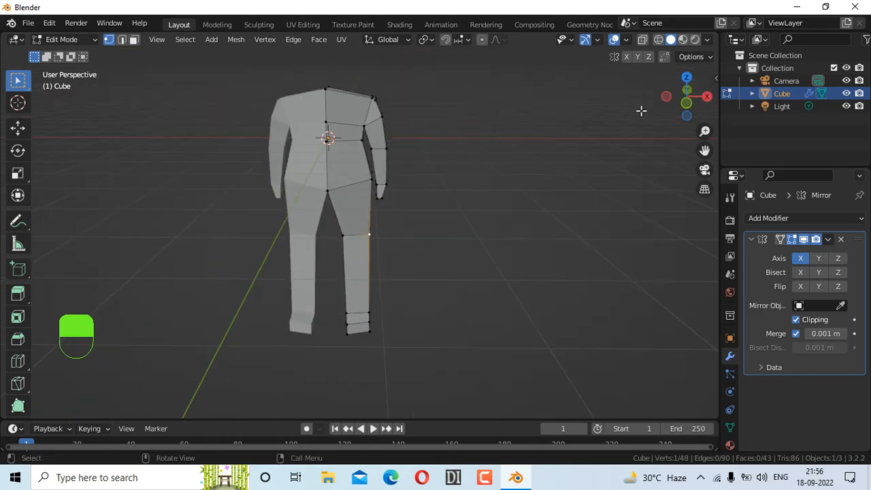
pyautogui.moveTo(686, 97); pyautogui.dragTo(691, 118)
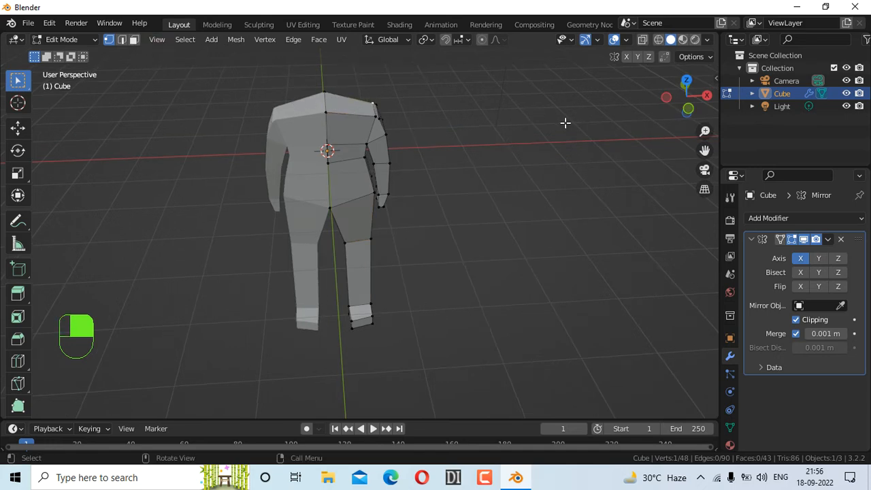
pyautogui.scroll(2, 614, 158)
pyautogui.moveTo(685, 93); pyautogui.dragTo(479, 188)
pyautogui.scroll(3, 479, 189)
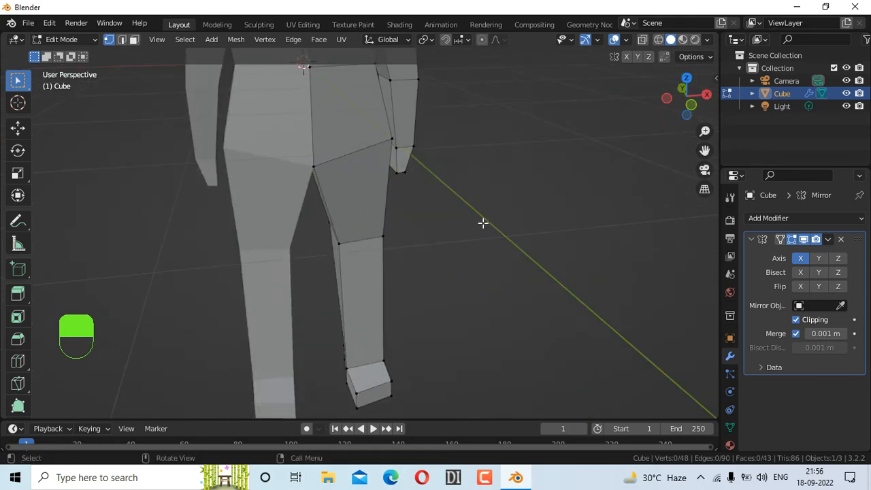
pyautogui.scroll(-3, 482, 222)
pyautogui.moveTo(689, 109)
pyautogui.mouseDown()
pyautogui.moveTo(551, 97)
pyautogui.moveTo(611, 92)
pyautogui.moveTo(597, 127)
pyautogui.moveTo(484, 148)
pyautogui.moveTo(624, 114)
pyautogui.moveTo(666, 89)
pyautogui.moveTo(705, 117)
pyautogui.mouseUp()
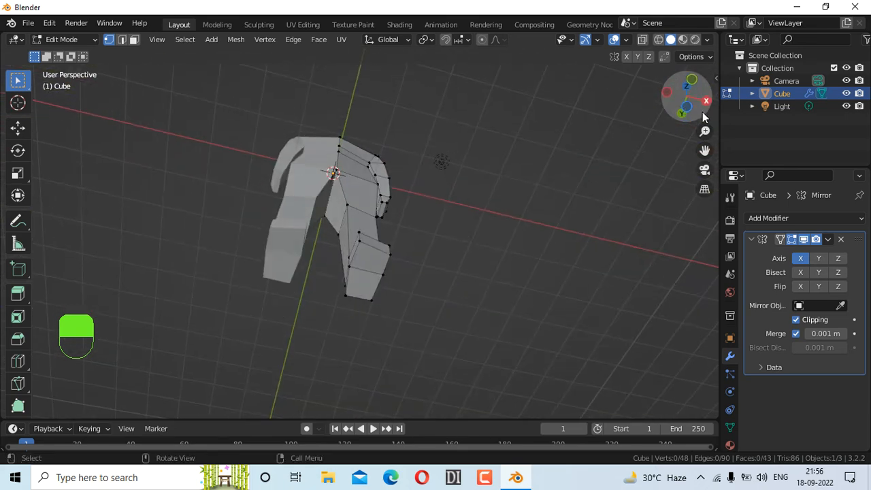
pyautogui.click(686, 110)
pyautogui.scroll(5, 385, 254)
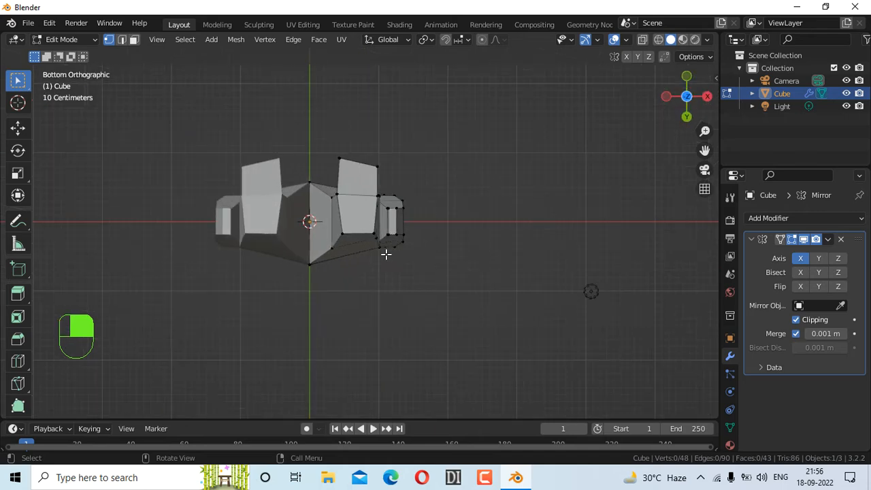
# Select the edge at the front outer side of the knee and move it about 0.24 m forward along Y.
pyautogui.moveTo(674, 112); pyautogui.dragTo(559, 219)
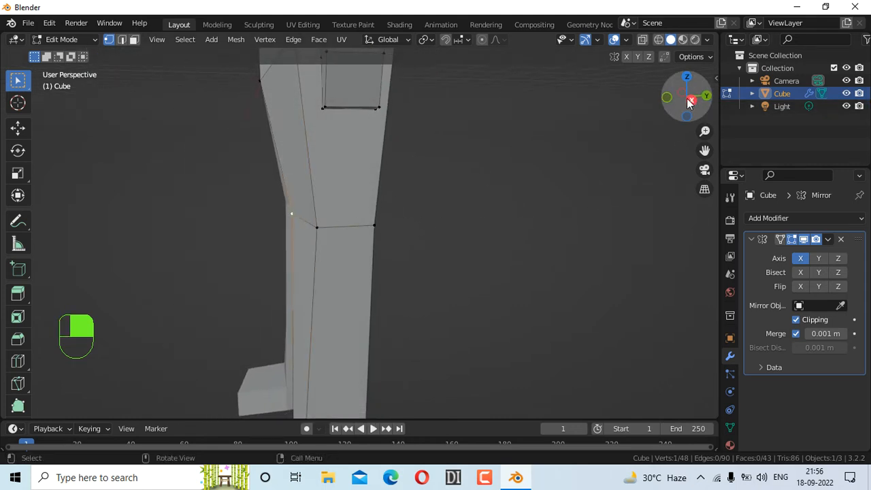
pyautogui.moveTo(691, 101); pyautogui.dragTo(672, 102)
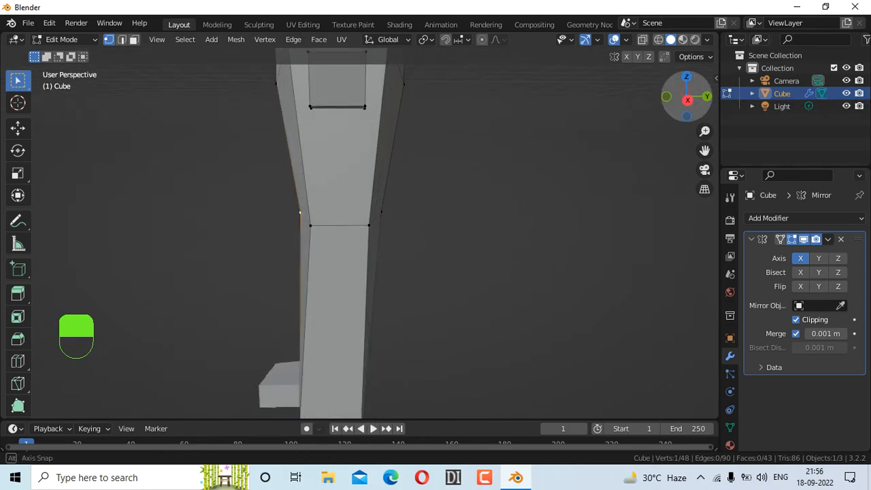
pyautogui.click(118, 42)
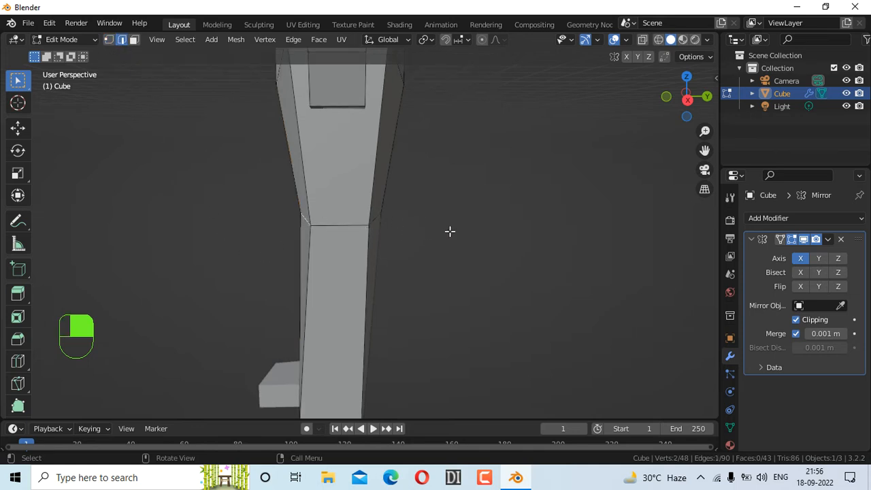
pyautogui.press('g')
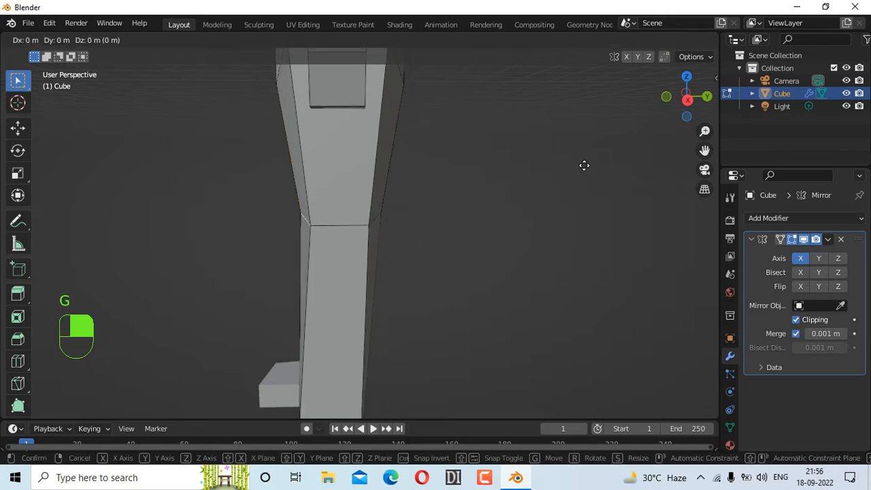
pyautogui.press('y')
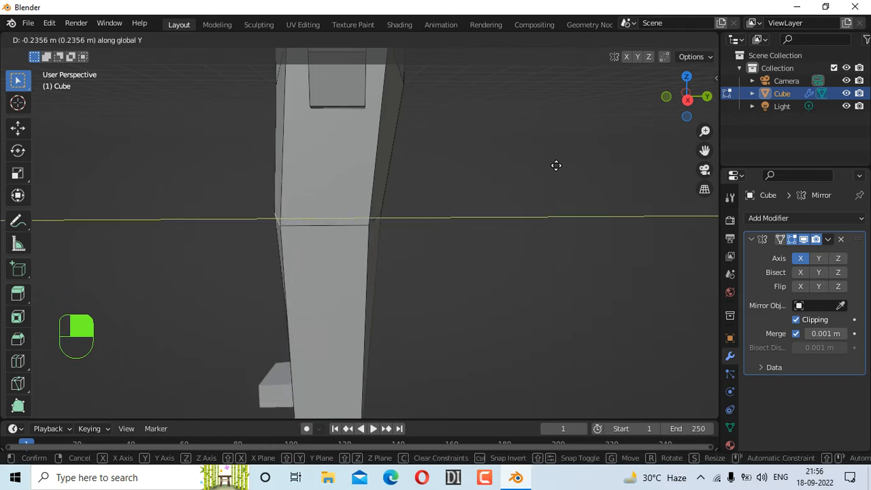
pyautogui.click(557, 165)
# Select the matching edge at the back of the knee and move it slightly forward along Y.
pyautogui.click(371, 218)
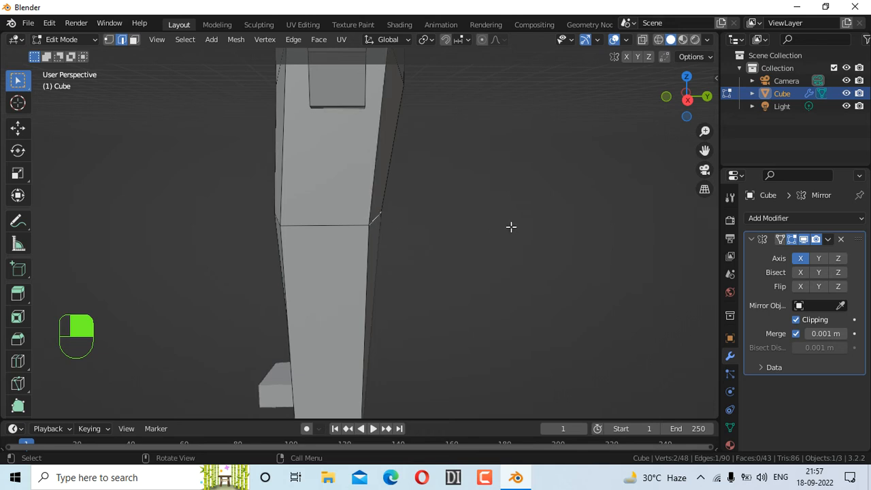
pyautogui.press('g')
pyautogui.press('y')
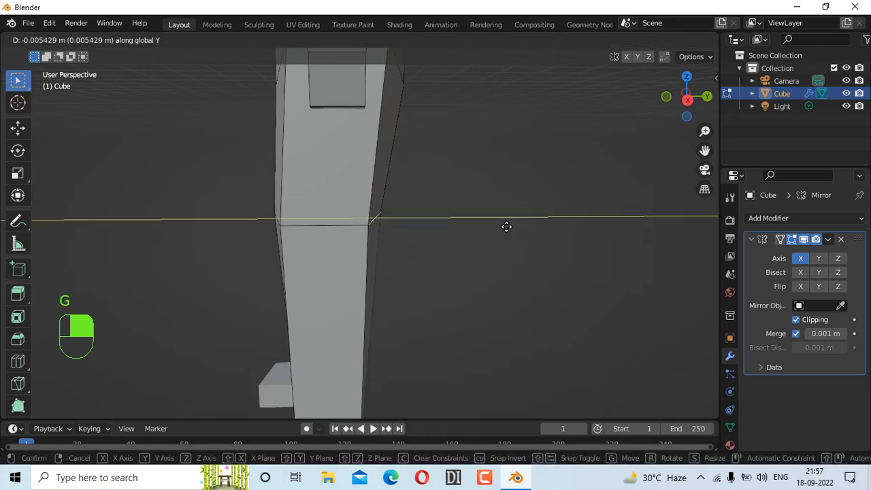
pyautogui.click(497, 226)
# Examine the reshaped knee and the whole figure from several sides.
pyautogui.moveTo(686, 96); pyautogui.dragTo(831, 97)
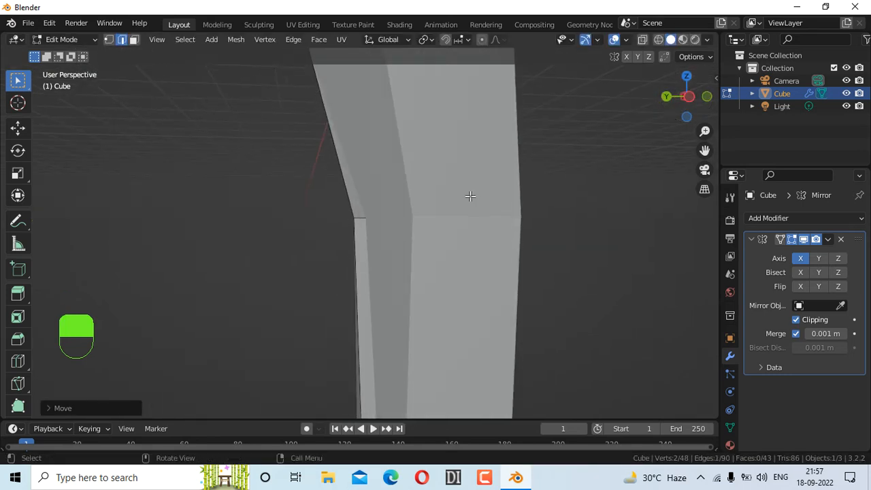
pyautogui.scroll(-9, 460, 197)
pyautogui.moveTo(686, 96); pyautogui.dragTo(797, 97)
pyautogui.scroll(6, 376, 241)
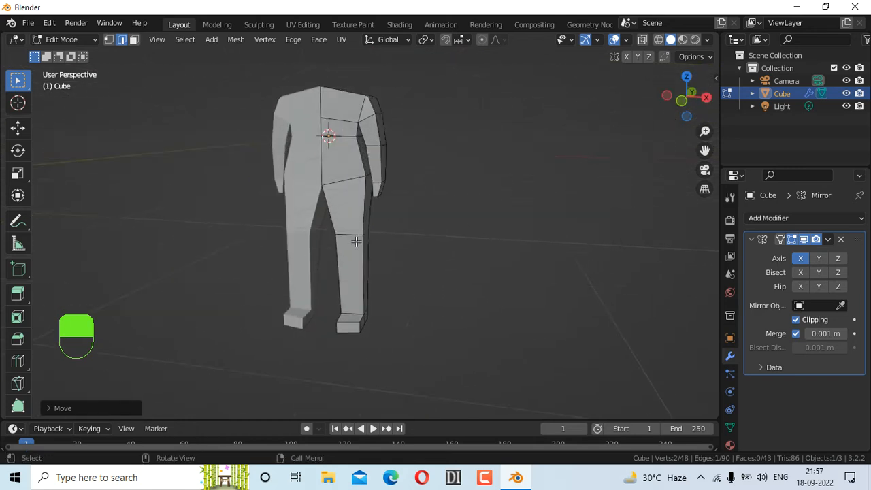
pyautogui.moveTo(696, 112); pyautogui.dragTo(735, 113)
pyautogui.scroll(2, 399, 214)
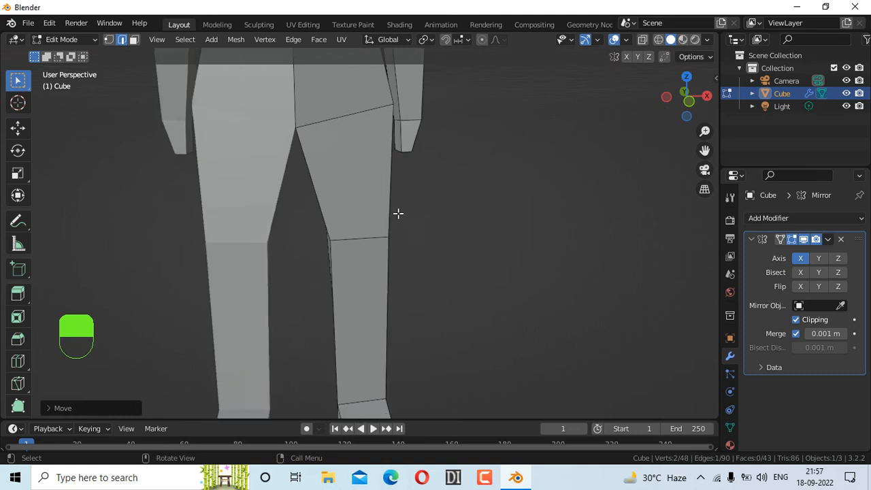
pyautogui.scroll(-1, 506, 155)
pyautogui.scroll(-4, 583, 104)
pyautogui.moveTo(705, 151); pyautogui.dragTo(672, 237)
pyautogui.scroll(2, 449, 136)
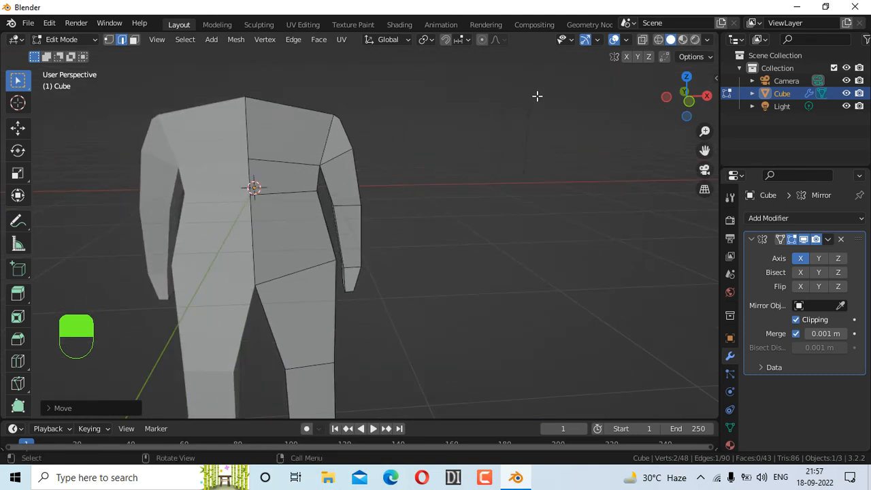
# Select the top shoulder face, extrude it in place and scale the new face to about 0.38.
pyautogui.moveTo(690, 110); pyautogui.dragTo(709, 147)
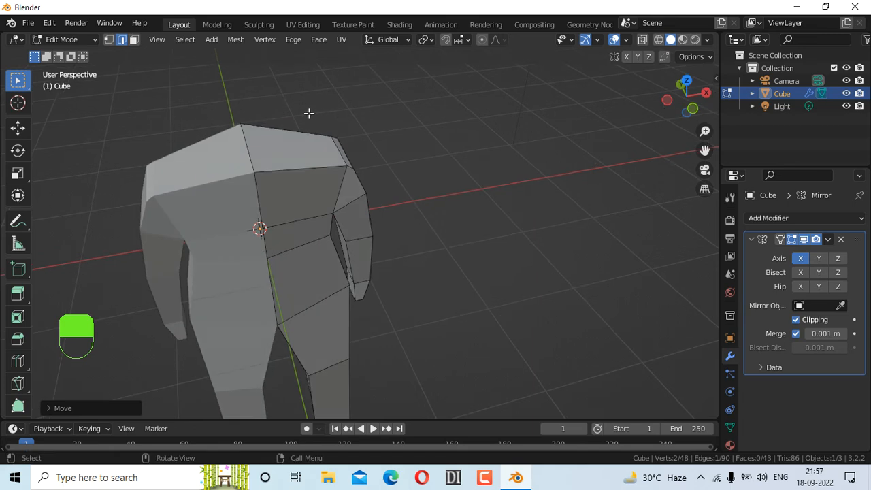
pyautogui.click(273, 149)
pyautogui.click(136, 39)
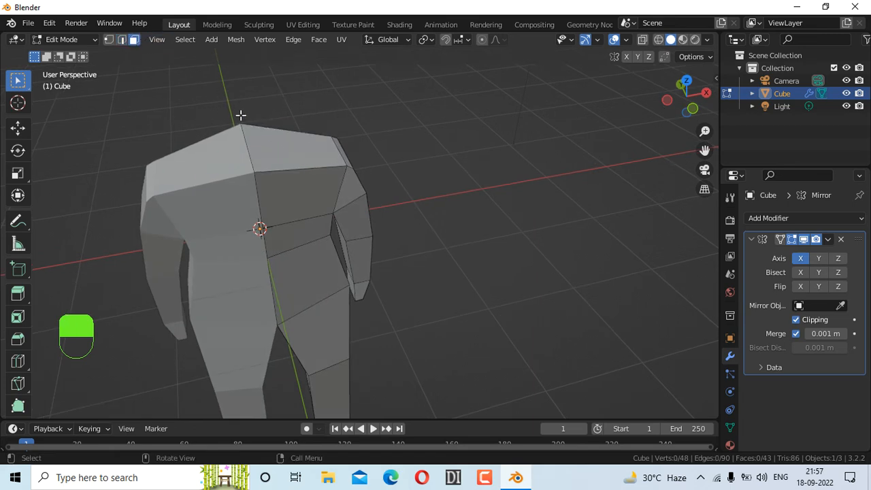
pyautogui.click(277, 141)
pyautogui.moveTo(657, 90); pyautogui.dragTo(673, 95)
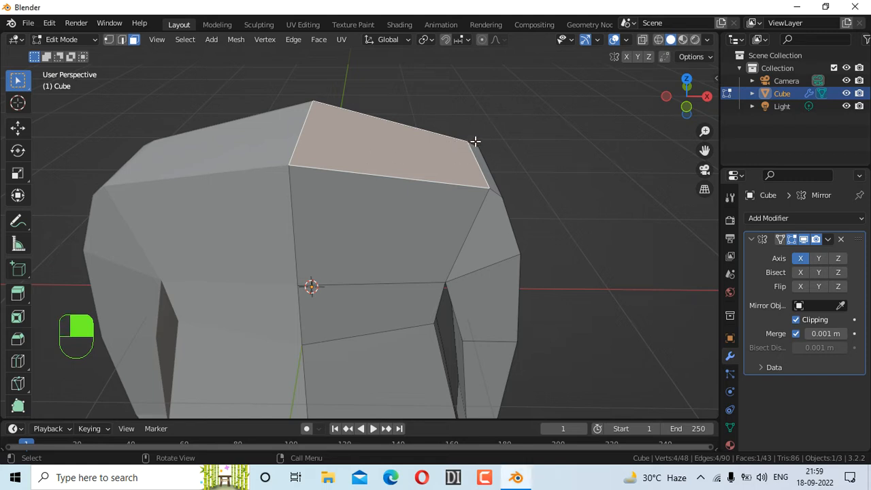
pyautogui.press('e')
pyautogui.press('s')
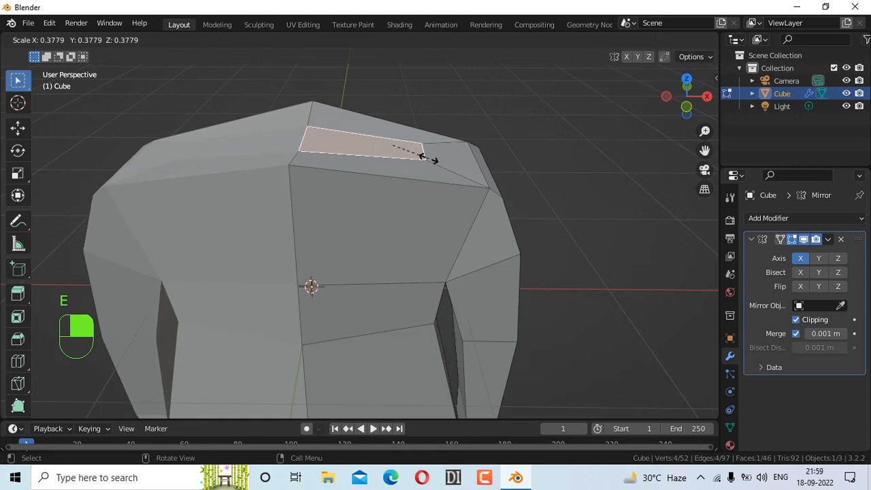
pyautogui.click(430, 157)
# Reselect the inset face on top of the shoulders and narrow it along X to about 0.3.
pyautogui.click(665, 104)
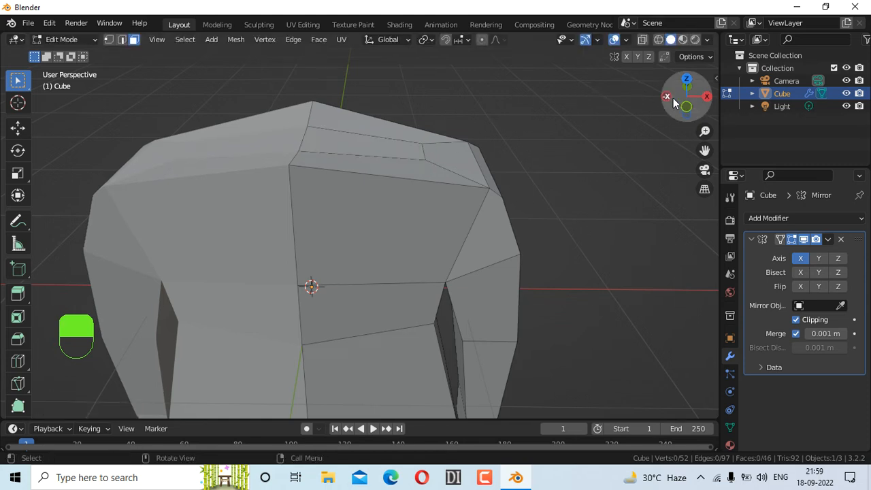
pyautogui.hotkey('ctrl', 'z')
pyautogui.moveTo(669, 91); pyautogui.dragTo(646, 117)
pyautogui.press('s')
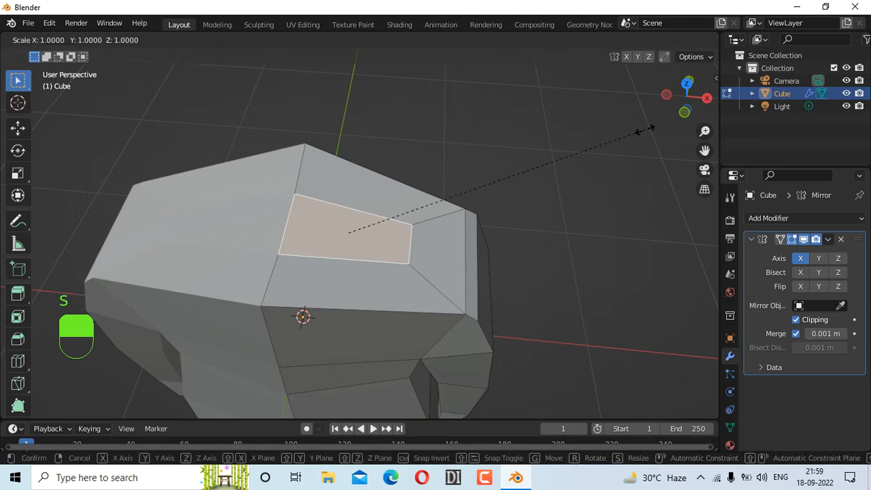
pyautogui.press('x')
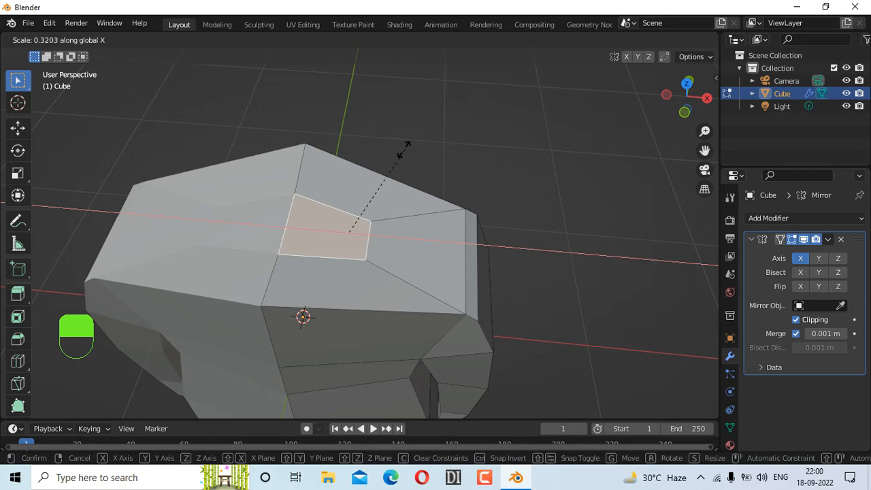
pyautogui.click(349, 153)
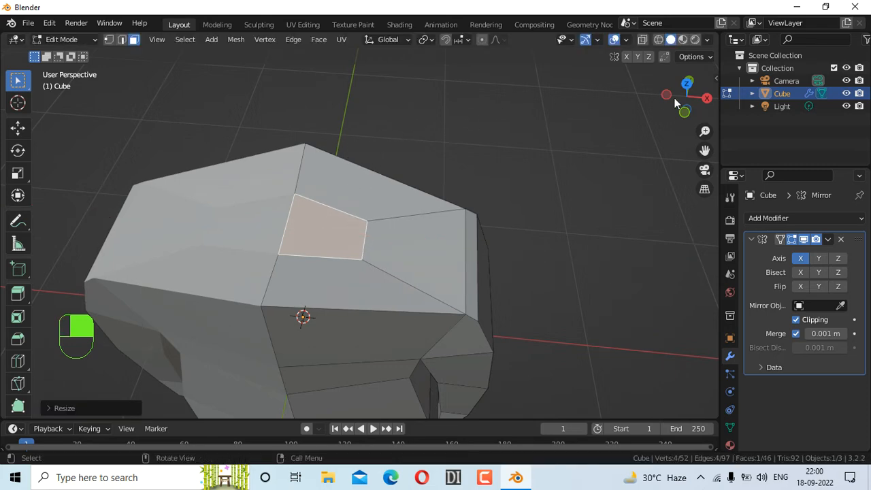
# Raise the inset shoulder face about 0.1 m along Z.
pyautogui.moveTo(681, 98)
pyautogui.mouseDown()
pyautogui.moveTo(688, 109)
pyautogui.moveTo(682, 102)
pyautogui.mouseUp()
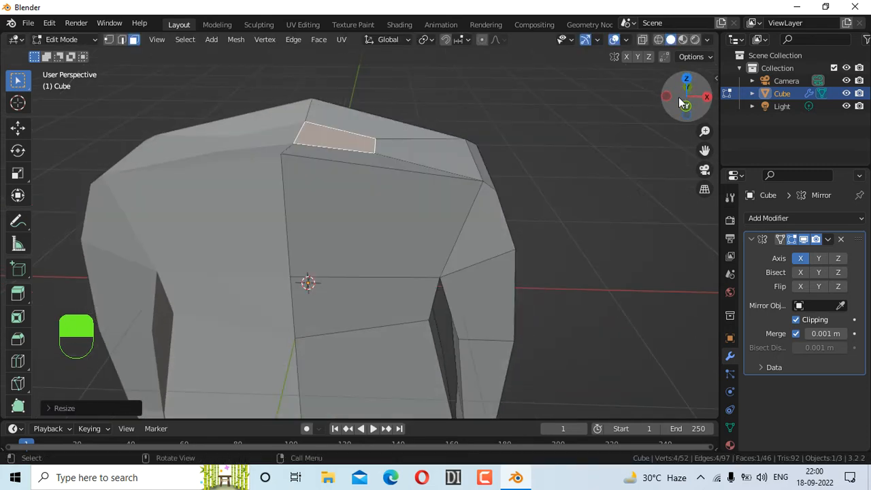
pyautogui.press('g')
pyautogui.press('z')
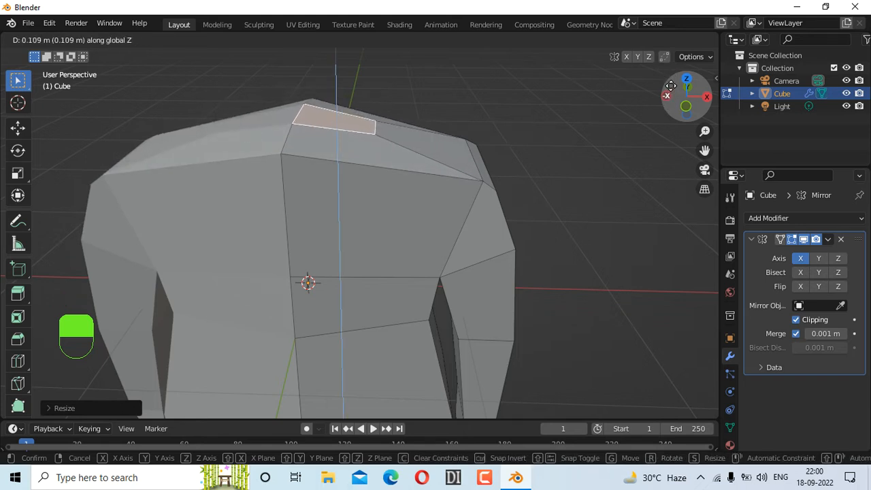
pyautogui.click(672, 93)
# Extrude the inset shoulder face upward to form a neck, working from the front view.
pyautogui.moveTo(672, 94); pyautogui.dragTo(688, 111)
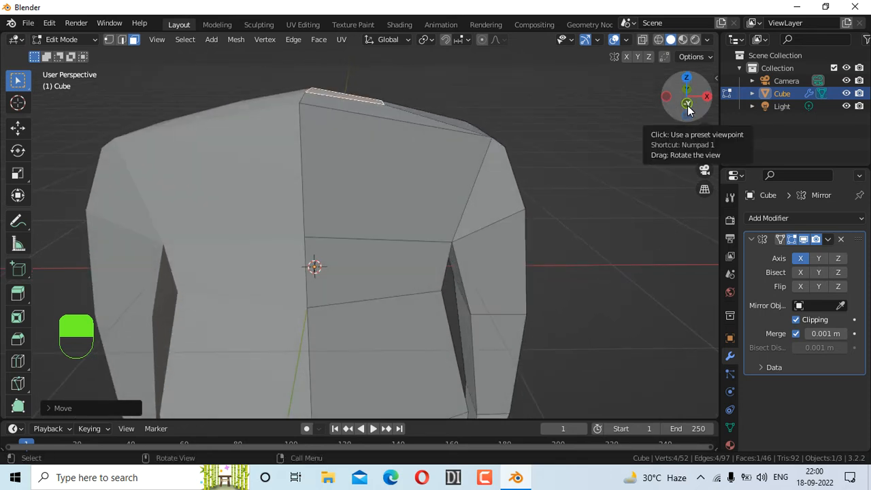
pyautogui.press('KP_1')
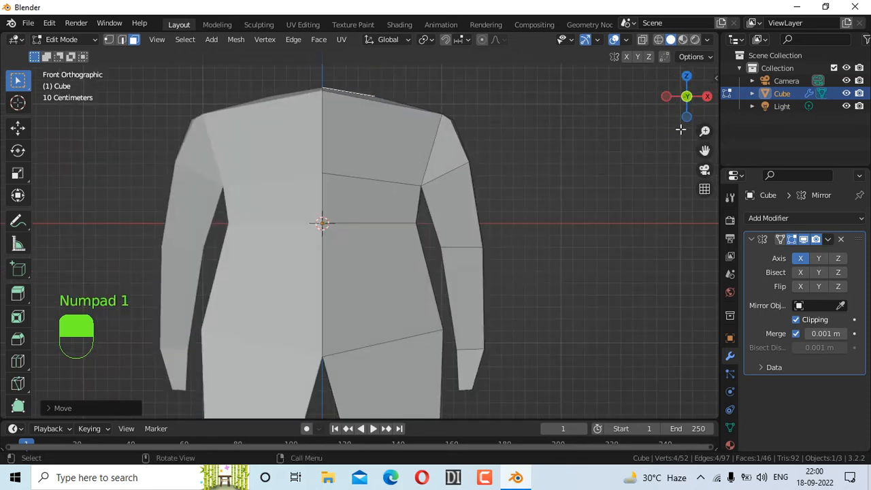
pyautogui.moveTo(704, 150); pyautogui.dragTo(708, 206)
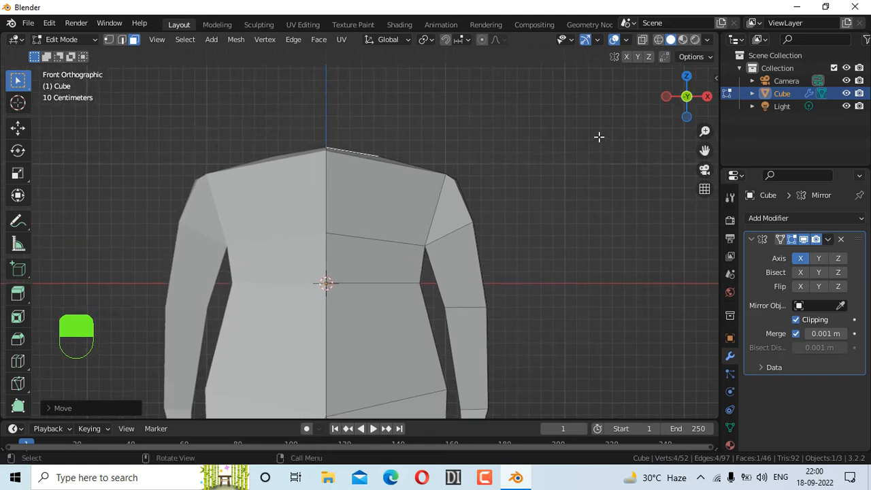
pyautogui.press('e')
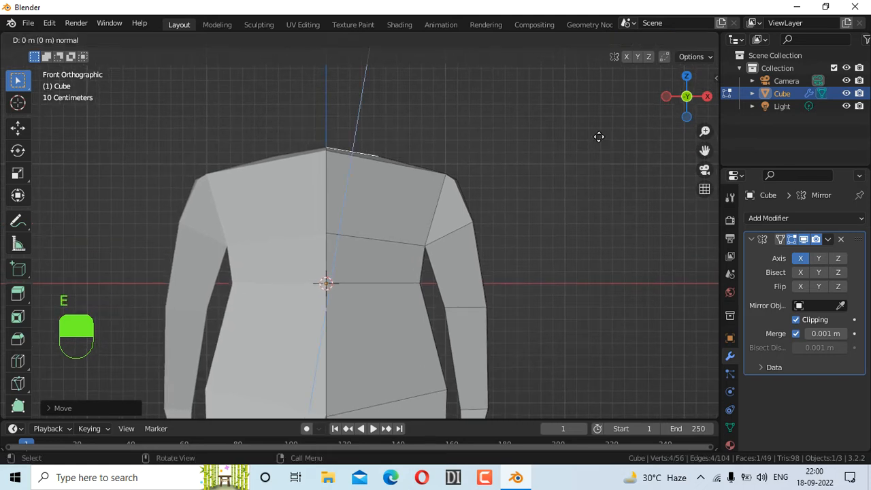
pyautogui.click(602, 66)
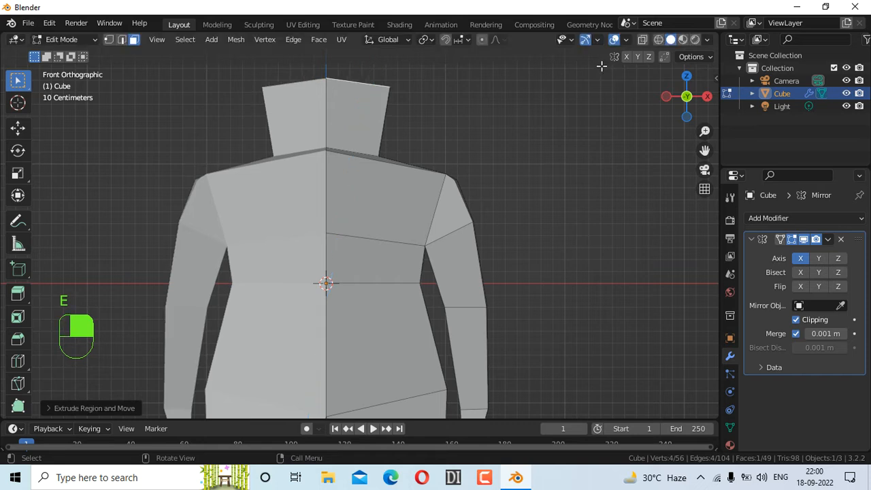
# Rotate the neck's top face level and scale it down to roughly the width of the neck's base.
pyautogui.press('r')
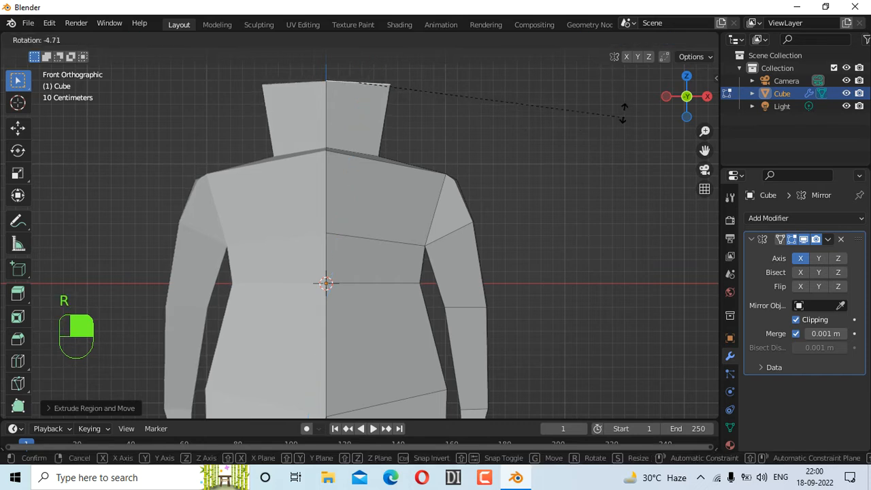
pyautogui.click(617, 104)
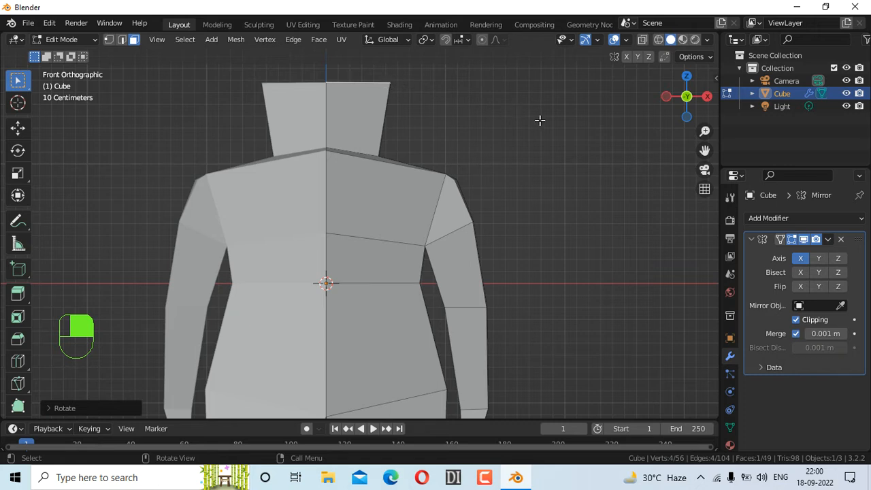
pyautogui.press('s')
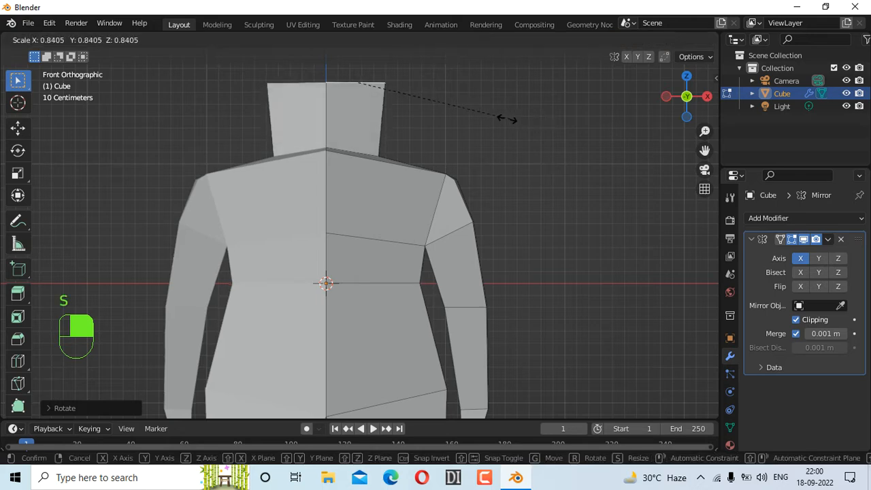
pyautogui.click(479, 121)
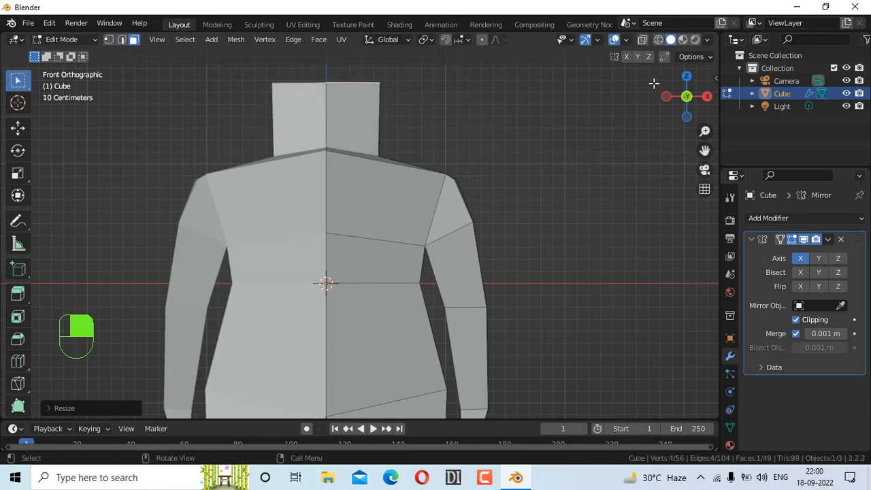
# Scale the neck's top face along the Y axis.
pyautogui.moveTo(684, 96); pyautogui.dragTo(537, 213)
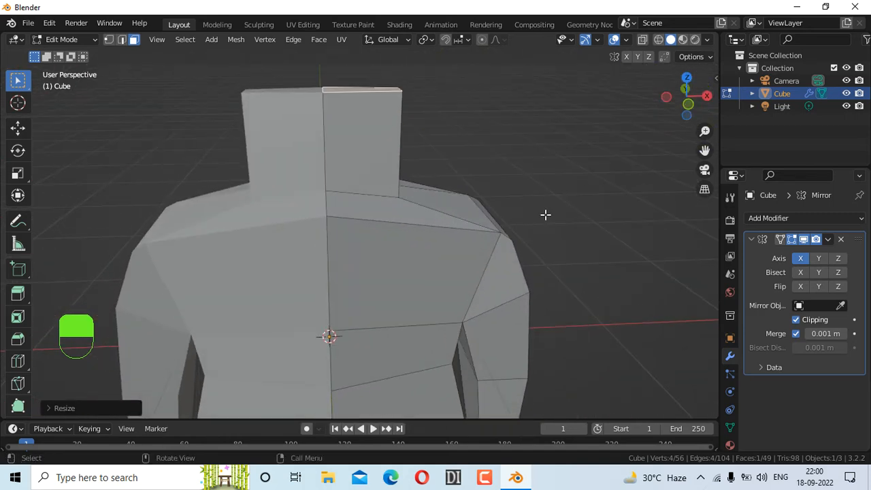
pyautogui.press('s')
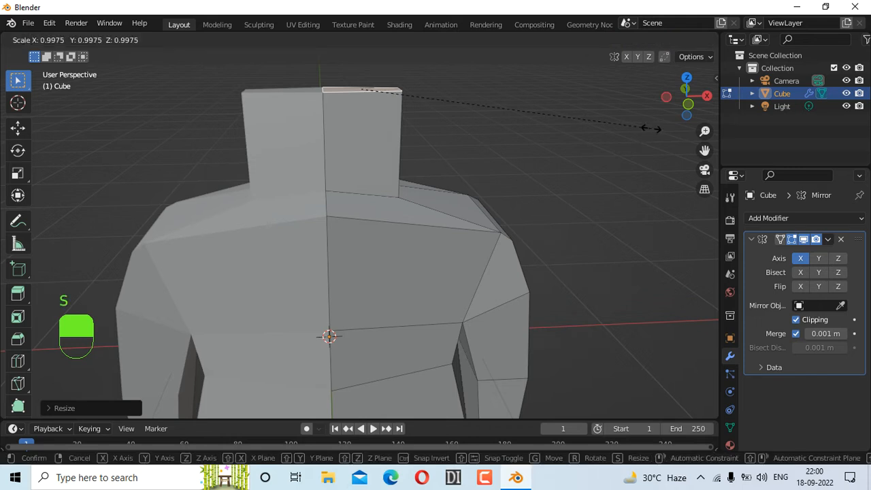
pyautogui.press('y')
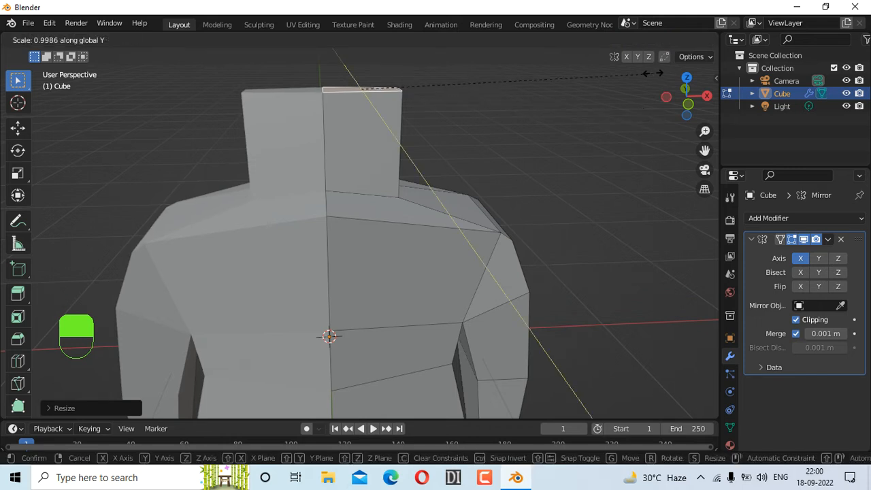
pyautogui.click(59, 274)
# Stretch the neck's top face along Y to about 1.22.
pyautogui.moveTo(688, 96); pyautogui.dragTo(607, 167)
pyautogui.scroll(-2, 359, 219)
pyautogui.scroll(4, 528, 167)
pyautogui.scroll(2, 489, 197)
pyautogui.scroll(-6, 473, 202)
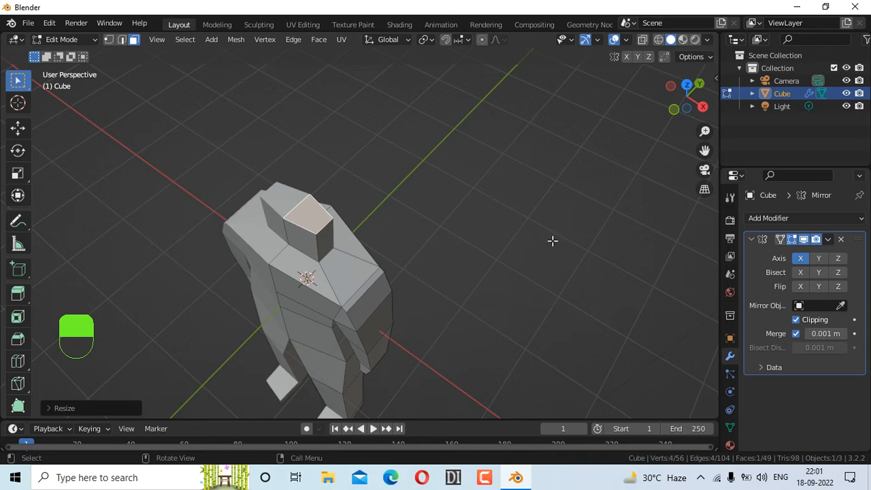
pyautogui.press('s')
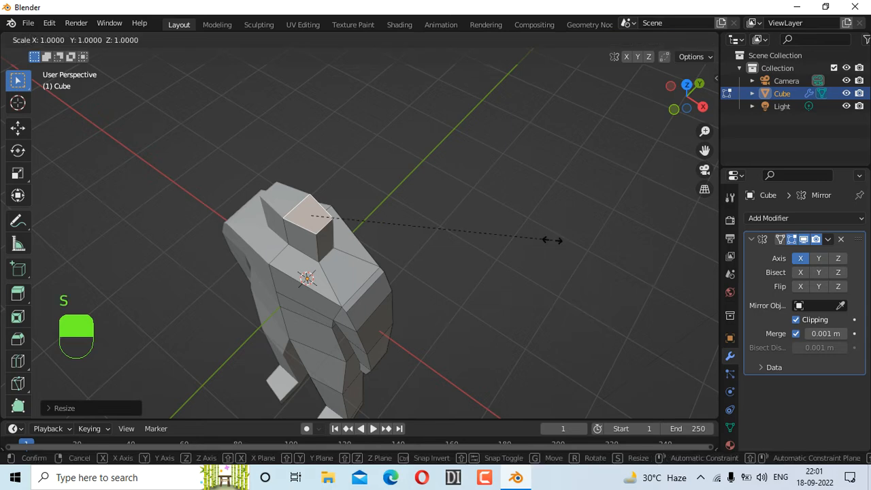
pyautogui.press('y')
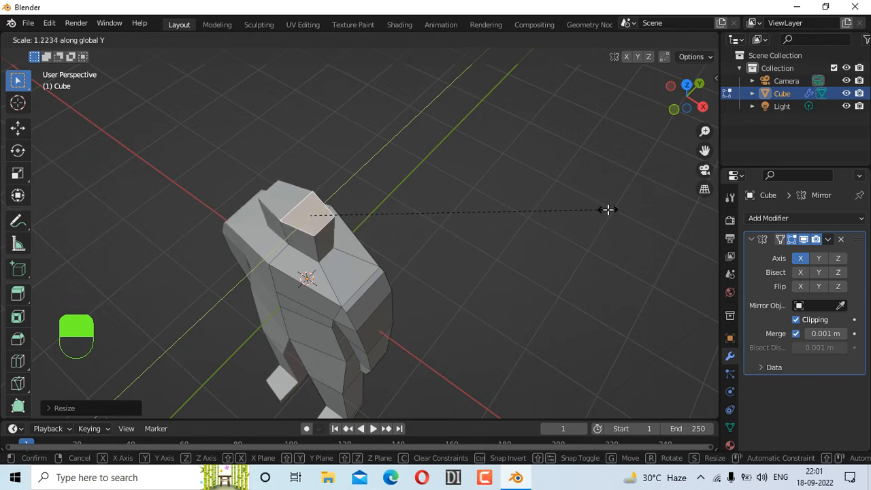
pyautogui.click(606, 211)
# Shift the neck's top face slightly along Y toward the front of the figure.
pyautogui.moveTo(688, 95); pyautogui.dragTo(469, 147)
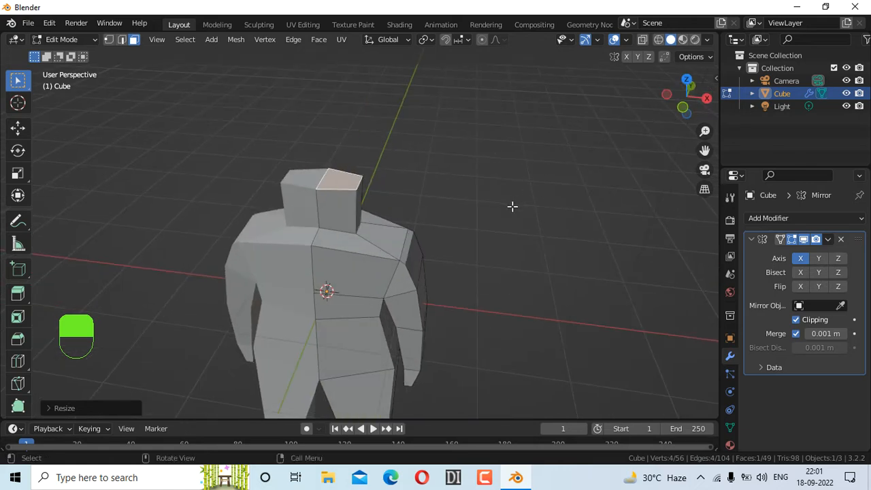
pyautogui.moveTo(683, 94); pyautogui.dragTo(620, 174)
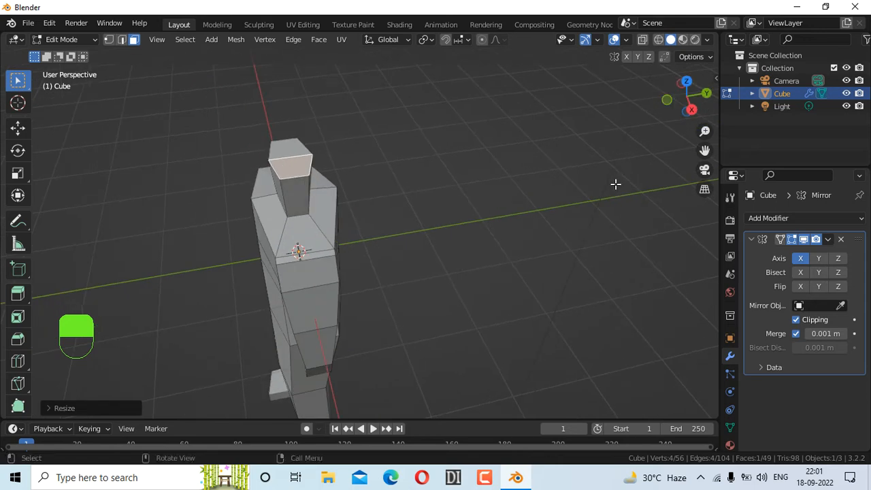
pyautogui.press('g')
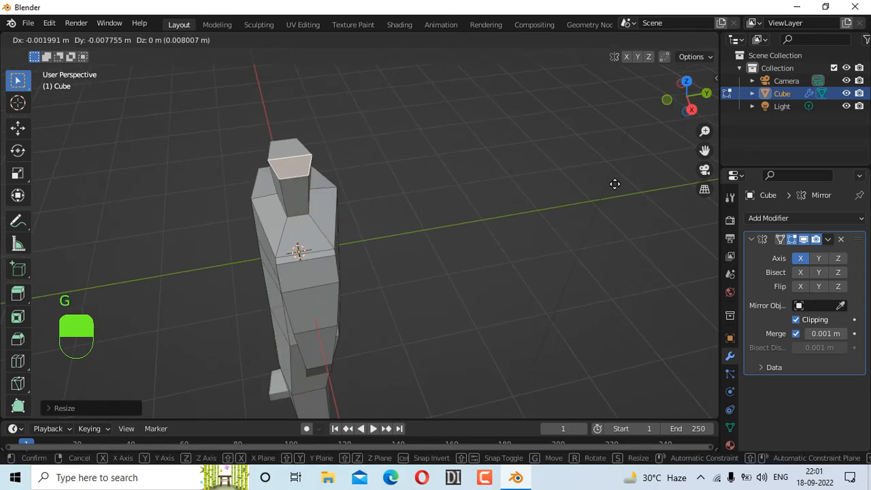
pyautogui.press('y')
pyautogui.click(610, 184)
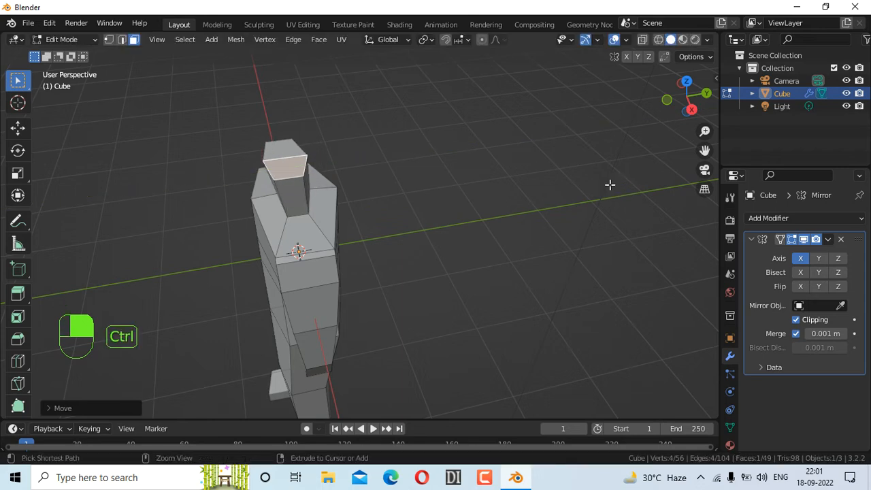
# Undo the neck extrusion and all edits made to it, back to the inset shoulder face.
pyautogui.press('a')
pyautogui.hotkey('ctrl', 'z')
pyautogui.hotkey('ctrl', 'z')
pyautogui.hotkey('ctrl', 'z')
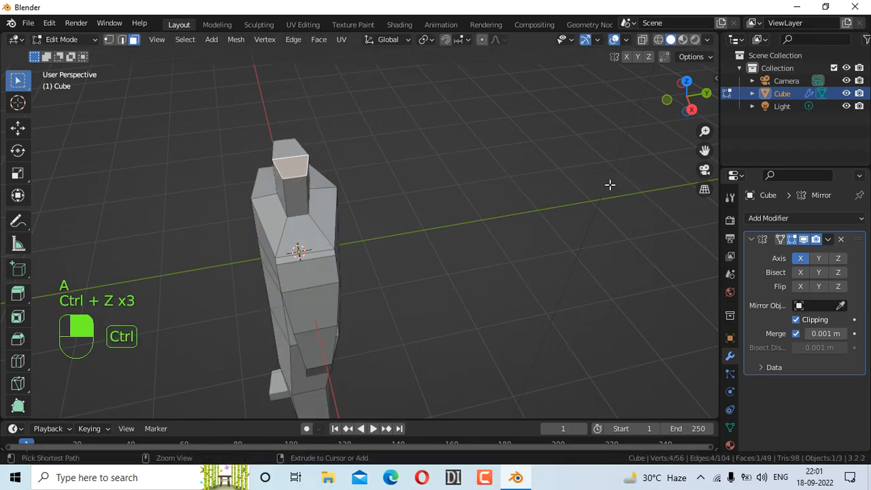
pyautogui.hotkey('ctrl', 'z')
pyautogui.hotkey('ctrl', 'z')
pyautogui.hotkey('ctrl', 'z')
pyautogui.hotkey('ctrl', 'z')
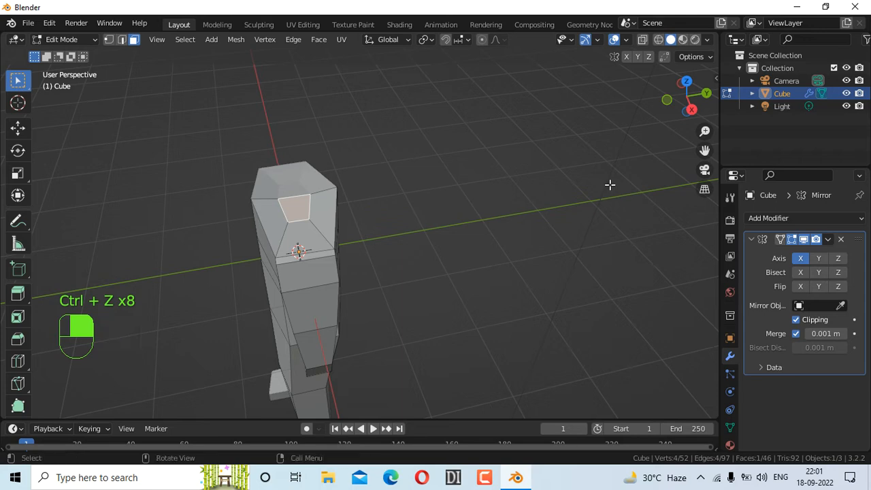
# Adjust the height of the inset shoulder face by moving it along Z.
pyautogui.moveTo(684, 122); pyautogui.dragTo(697, 109)
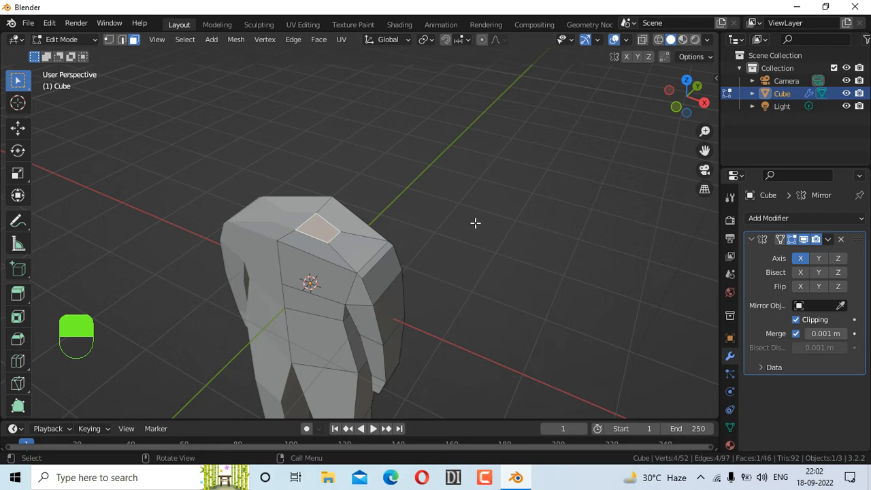
pyautogui.moveTo(680, 95); pyautogui.dragTo(609, 130)
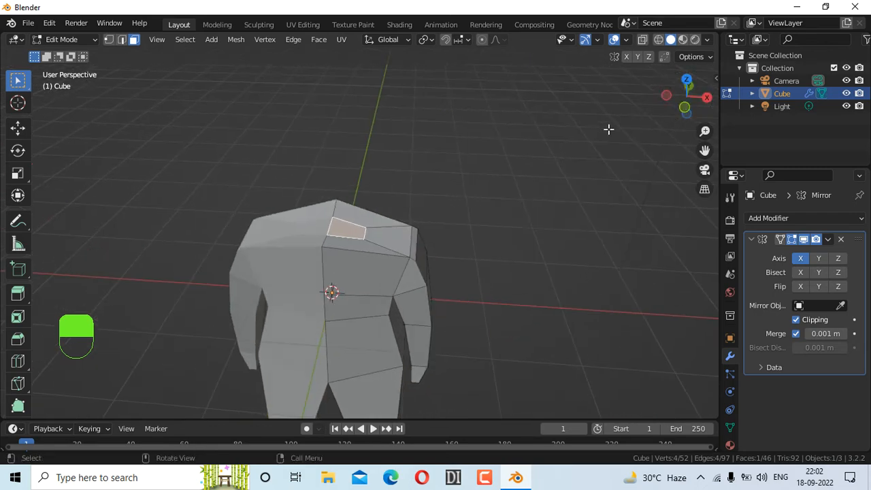
pyautogui.press('g')
pyautogui.press('z')
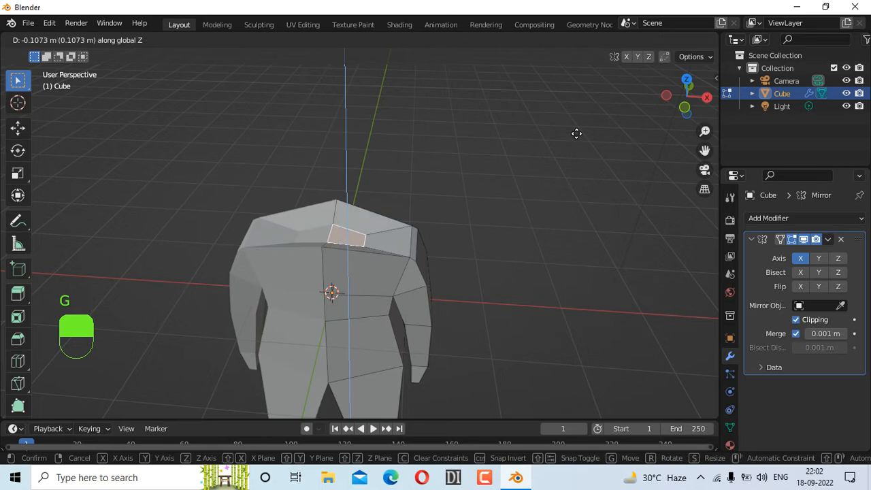
pyautogui.click(577, 128)
# Move the inset shoulder face about 0.1 m along positive Y.
pyautogui.moveTo(660, 94); pyautogui.dragTo(585, 168)
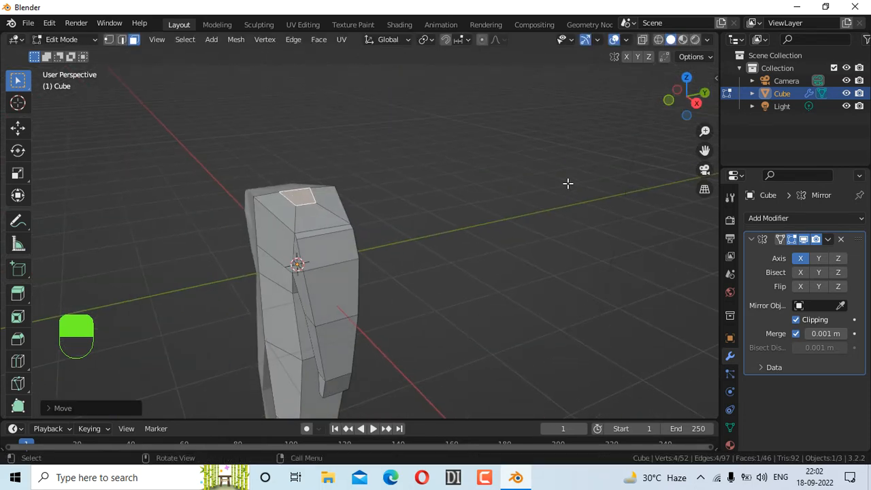
pyautogui.press('g')
pyautogui.press('y')
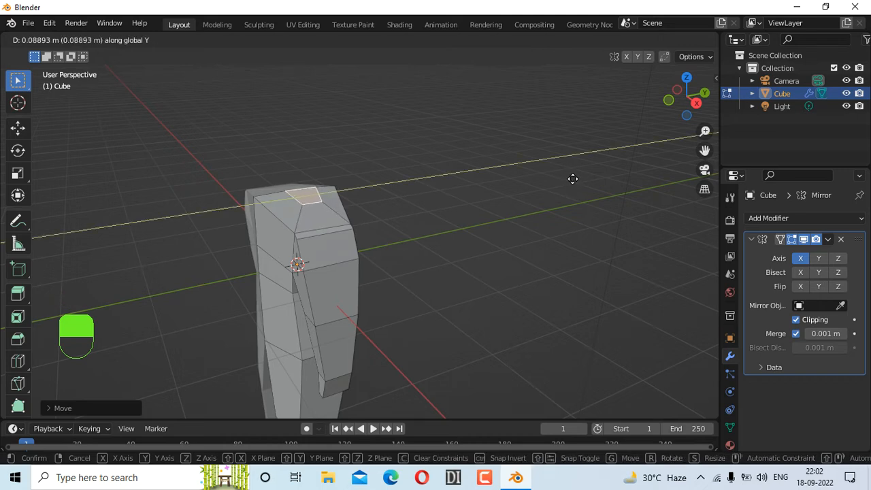
pyautogui.click(579, 175)
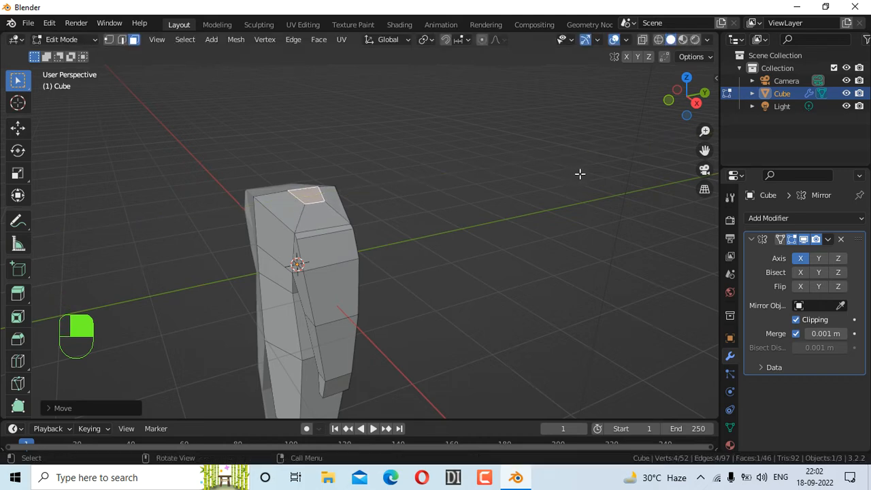
# Enlarge the inset shoulder face evenly and narrow it slightly along X.
pyautogui.moveTo(686, 121)
pyautogui.mouseDown()
pyautogui.moveTo(661, 132)
pyautogui.moveTo(677, 116)
pyautogui.mouseUp()
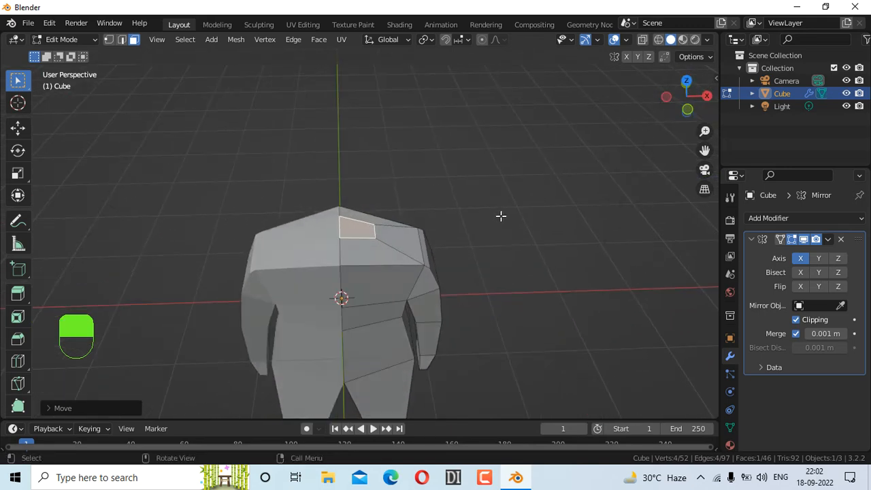
pyautogui.press('s')
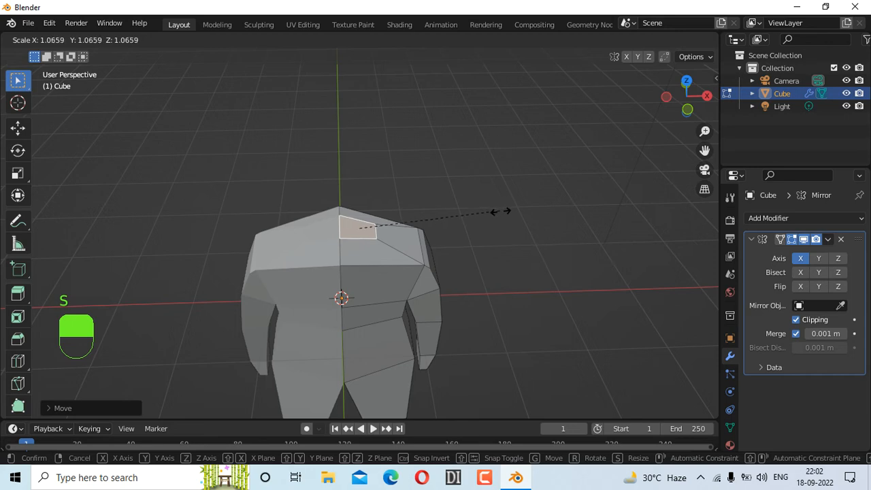
pyautogui.click(545, 216)
pyautogui.press('s')
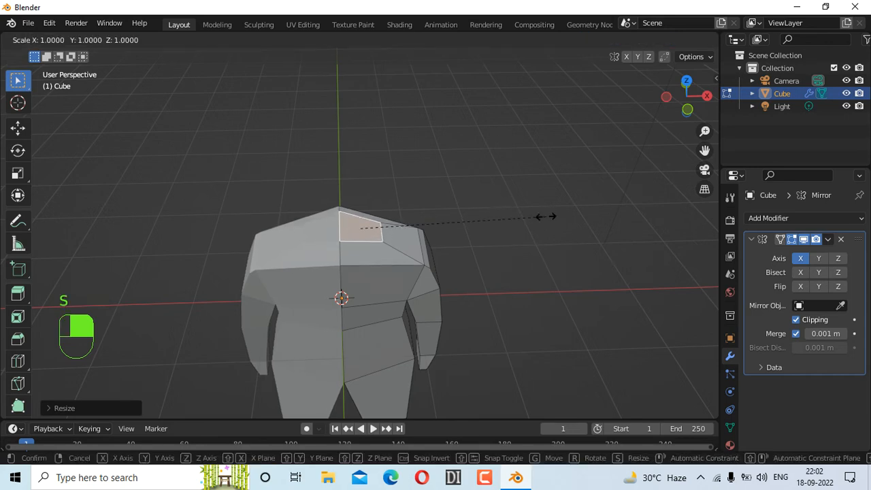
pyautogui.press('x')
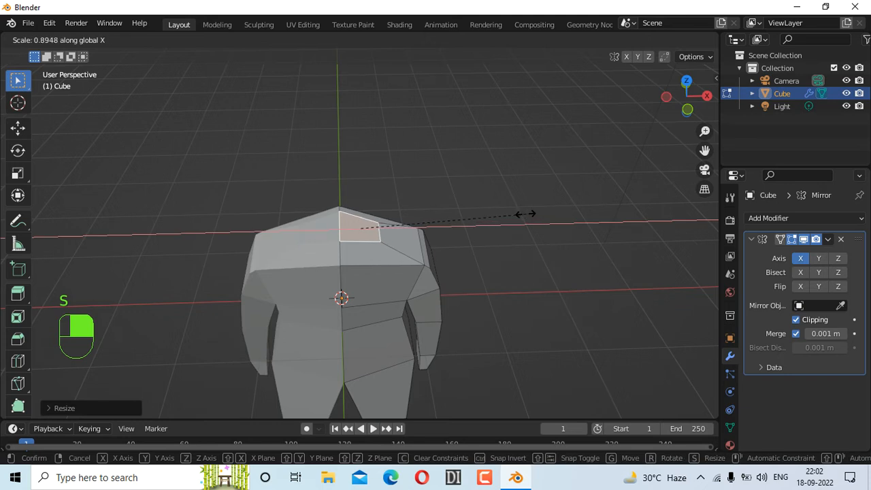
pyautogui.click(485, 215)
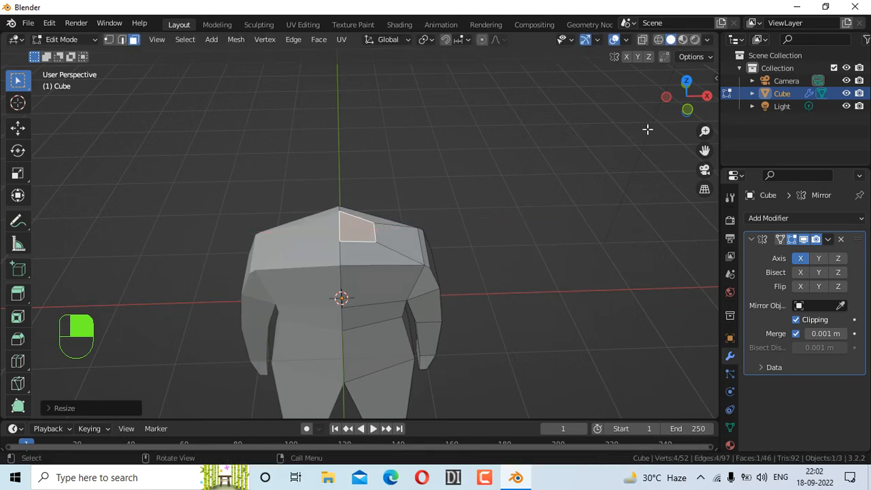
# Extrude the inset shoulder face upward into a short neck.
pyautogui.moveTo(672, 107); pyautogui.dragTo(663, 110)
pyautogui.press('e')
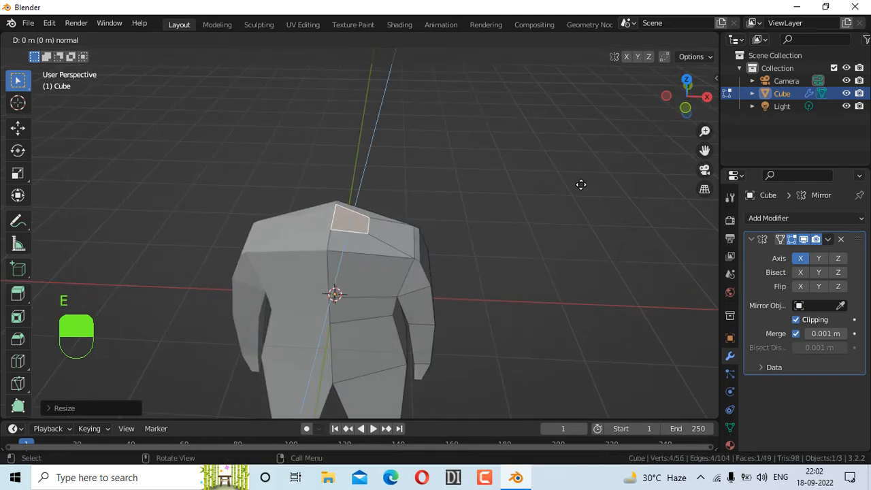
pyautogui.click(572, 127)
# Rotate the neck's top face until it is level and scale it down evenly.
pyautogui.moveTo(677, 102); pyautogui.dragTo(684, 61)
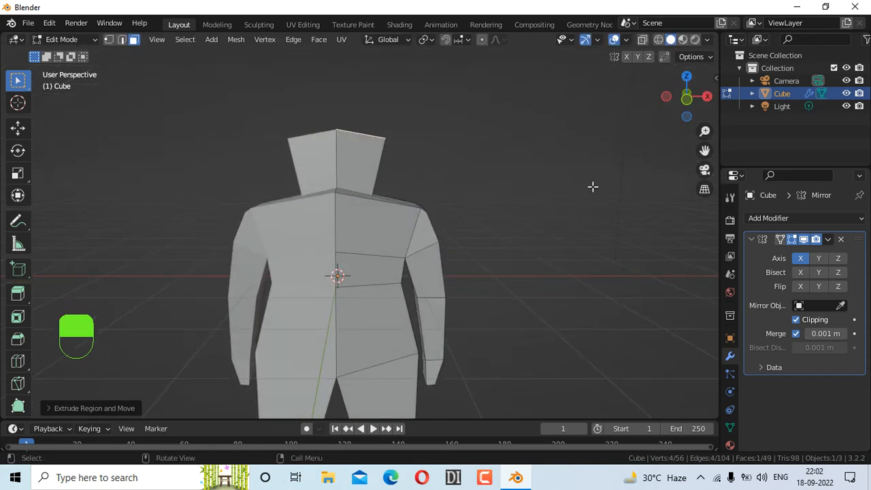
pyautogui.press('r')
pyautogui.click(551, 157)
pyautogui.press('s')
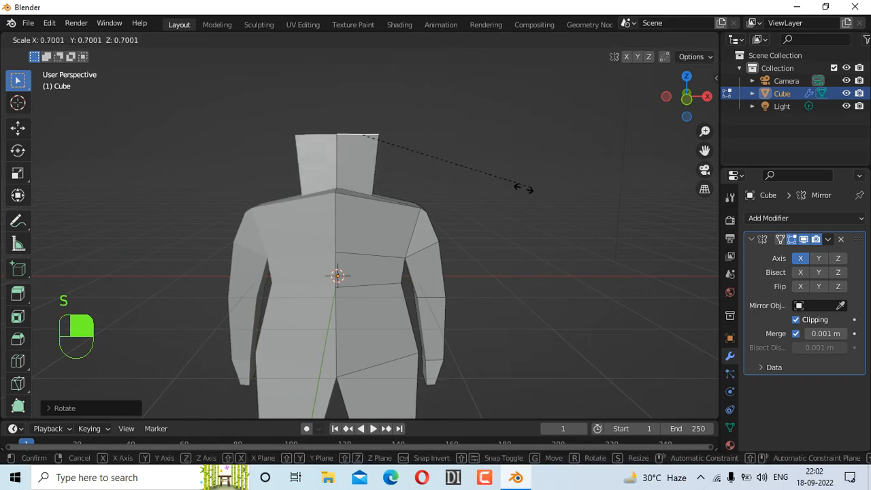
pyautogui.click(470, 197)
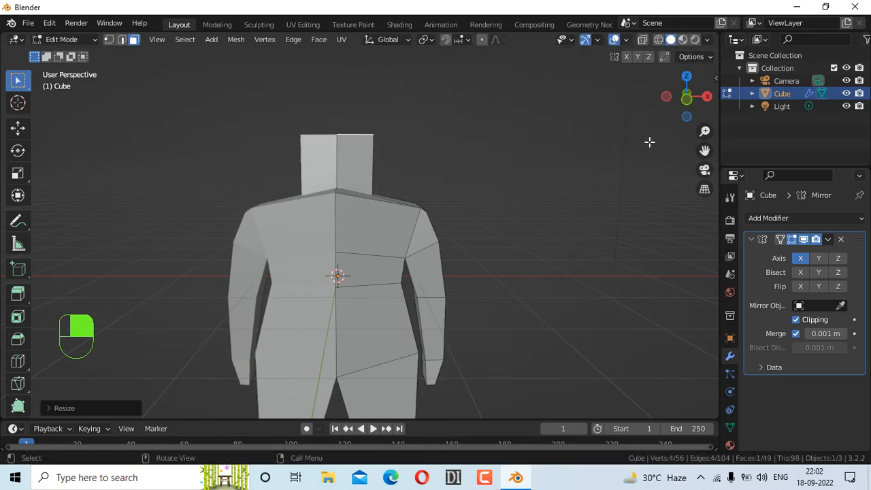
# Enlarge the neck's top face evenly and narrow it along X so the neck sides run nearly straight.
pyautogui.moveTo(670, 103); pyautogui.dragTo(589, 172)
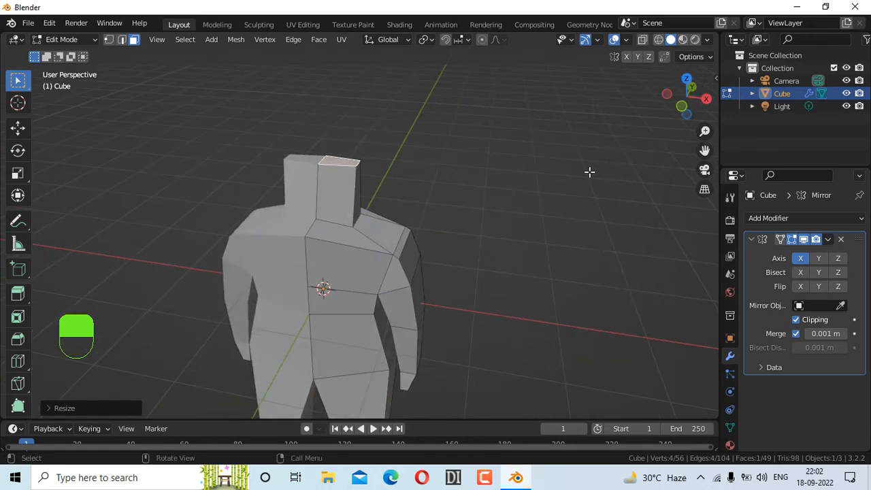
pyautogui.press('s')
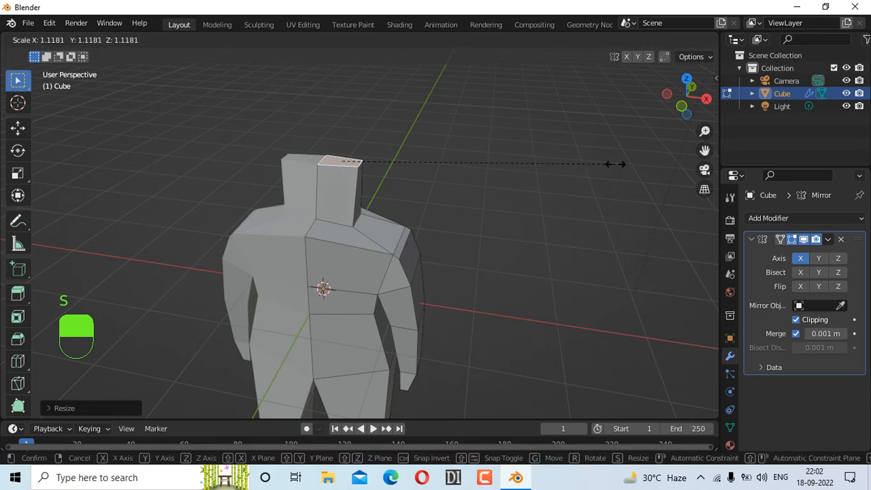
pyautogui.click(666, 163)
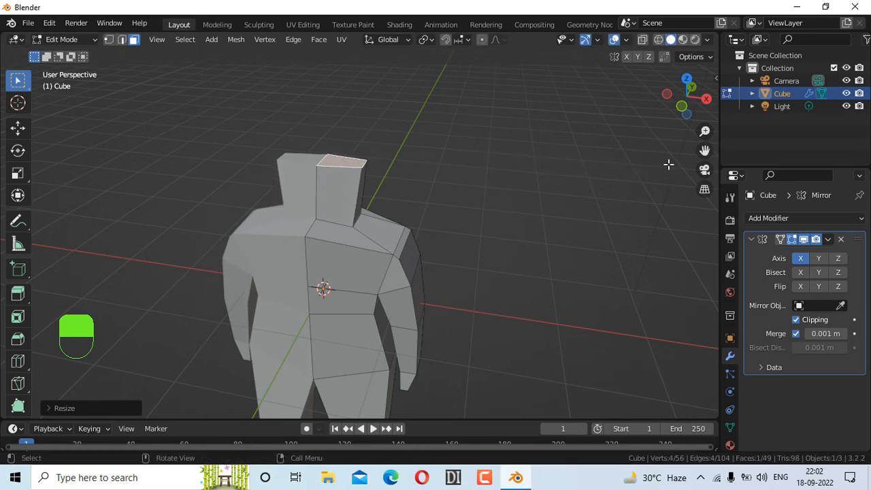
pyautogui.moveTo(671, 101); pyautogui.dragTo(629, 162)
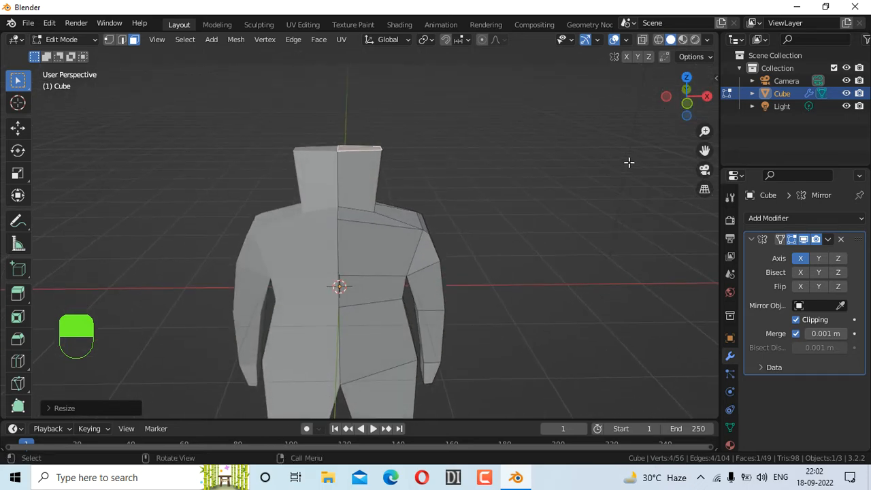
pyautogui.press('s')
pyautogui.press('x')
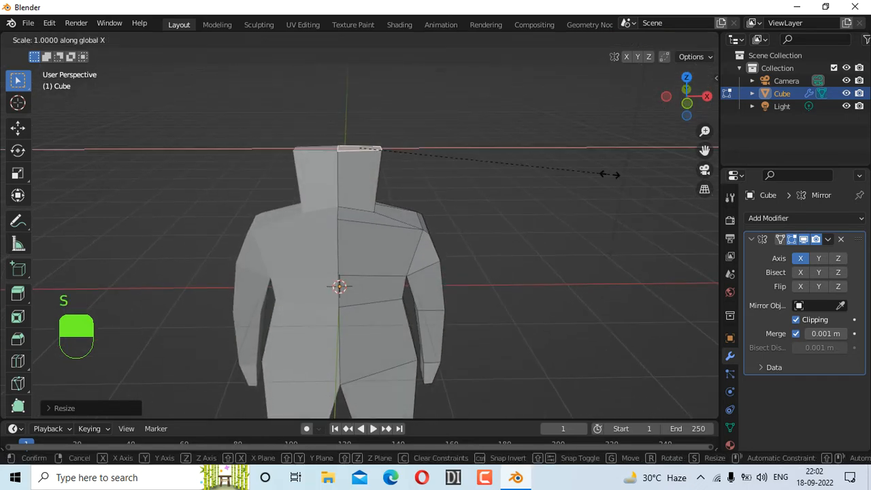
pyautogui.click(553, 171)
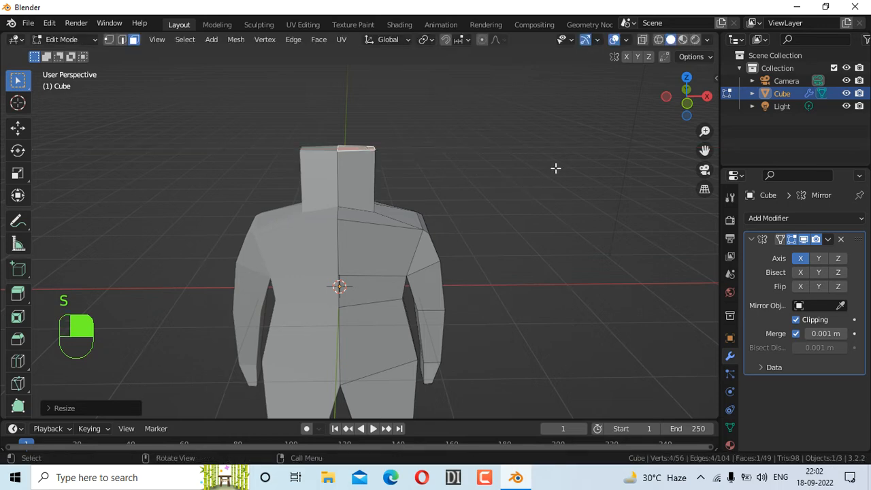
# Widen the neck's top face along the Y axis to give the neck more depth.
pyautogui.moveTo(684, 98); pyautogui.dragTo(578, 218)
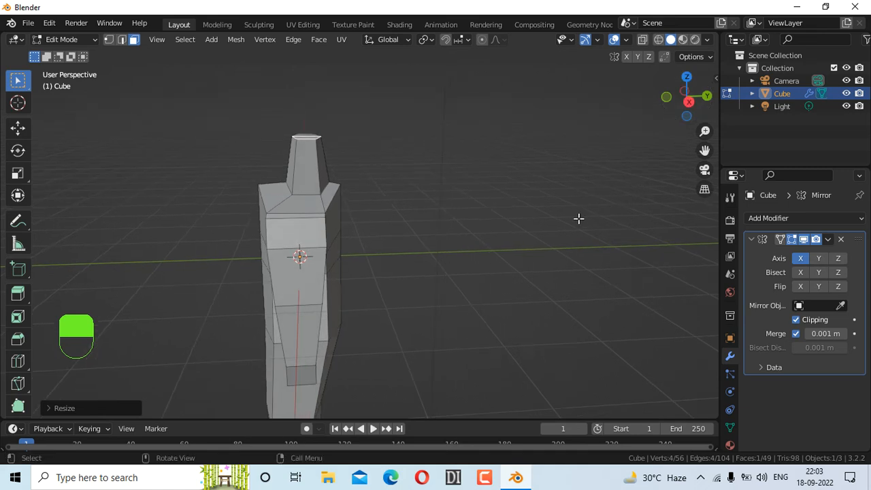
pyautogui.press('s')
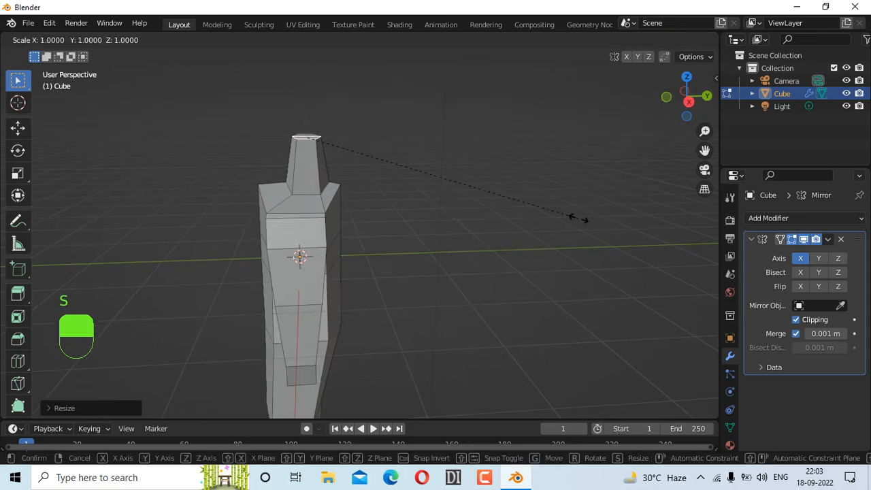
pyautogui.press('y')
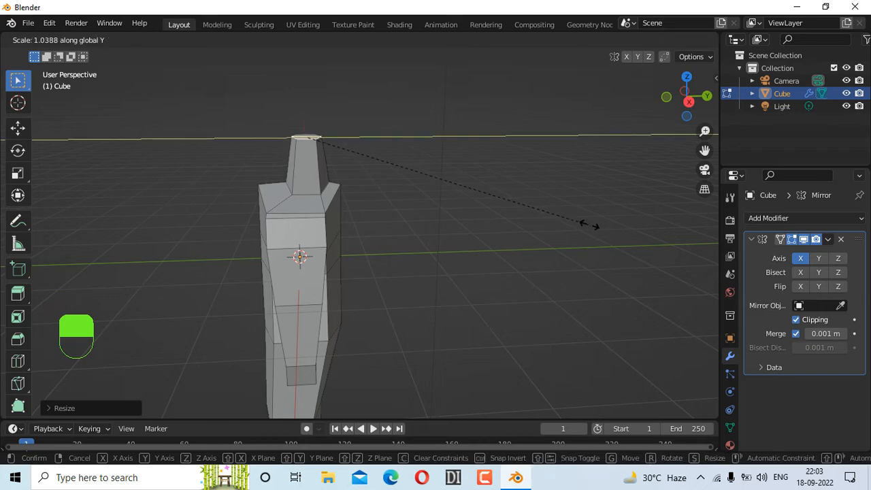
pyautogui.click(687, 230)
# In the right side view, move the topmost front chest vertex about 0.14 m along positive Y and 0.22 m down.
pyautogui.moveTo(690, 97); pyautogui.dragTo(729, 77)
pyautogui.scroll(1, 431, 243)
pyautogui.scroll(-4, 431, 243)
pyautogui.scroll(7, 430, 243)
pyautogui.scroll(-5, 431, 243)
pyautogui.scroll(2, 430, 243)
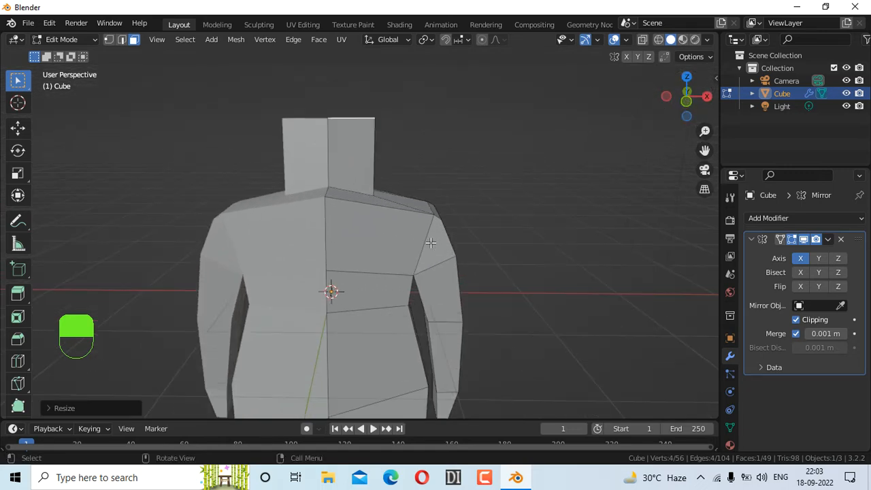
pyautogui.click(644, 168)
pyautogui.press('KP_3')
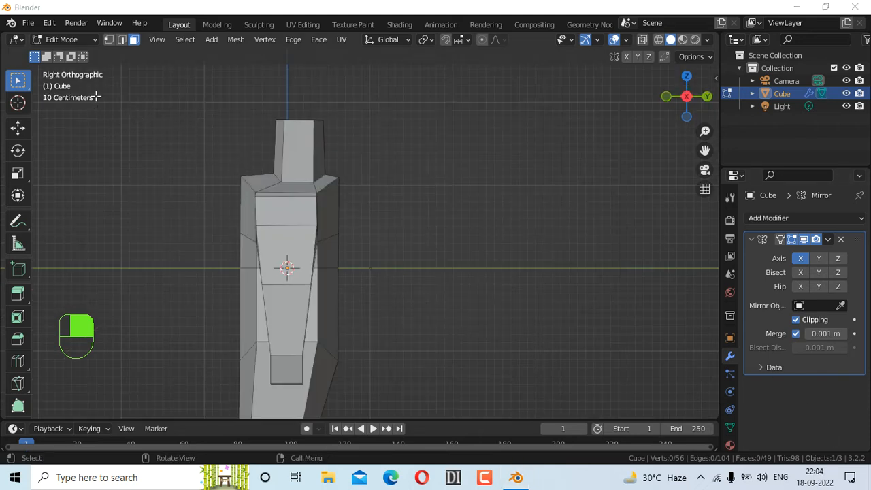
pyautogui.press('1')
pyautogui.moveTo(213, 159); pyautogui.dragTo(249, 192)
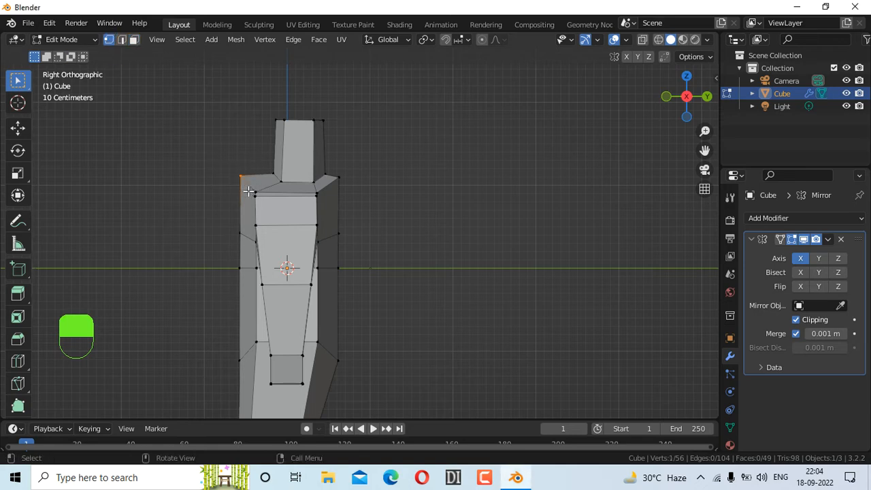
pyautogui.press('g')
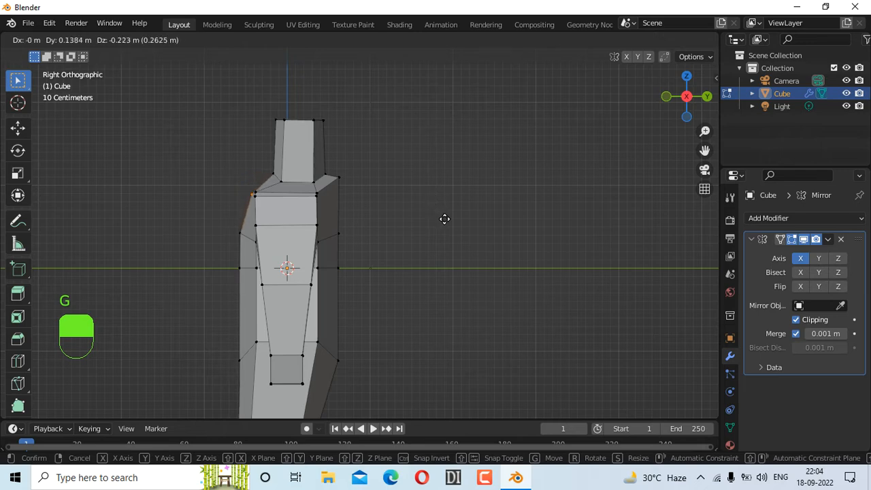
pyautogui.click(444, 219)
# Move the two front vertices at the top of the shoulder about 0.16 m along positive Y and 0.04 m down.
pyautogui.moveTo(673, 108); pyautogui.dragTo(706, 117)
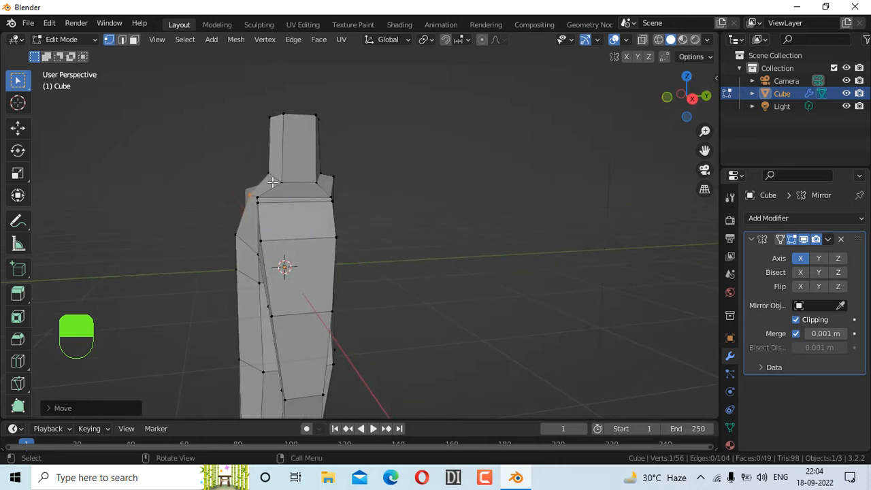
pyautogui.keyDown('shift'); pyautogui.click(255, 194); pyautogui.keyUp('shift')
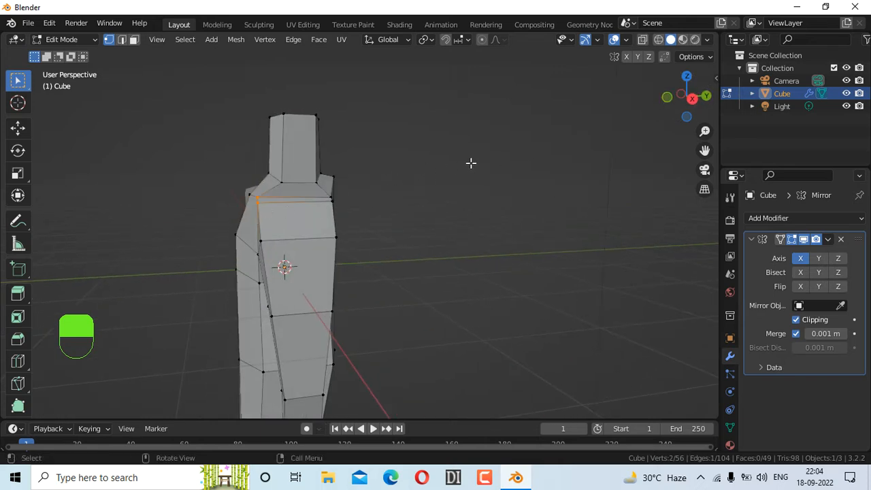
pyautogui.moveTo(684, 102); pyautogui.dragTo(692, 102)
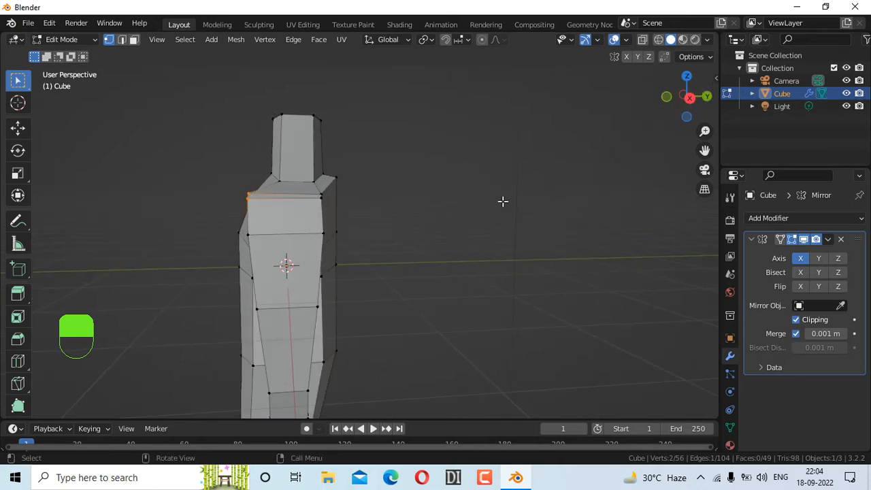
pyautogui.press('g')
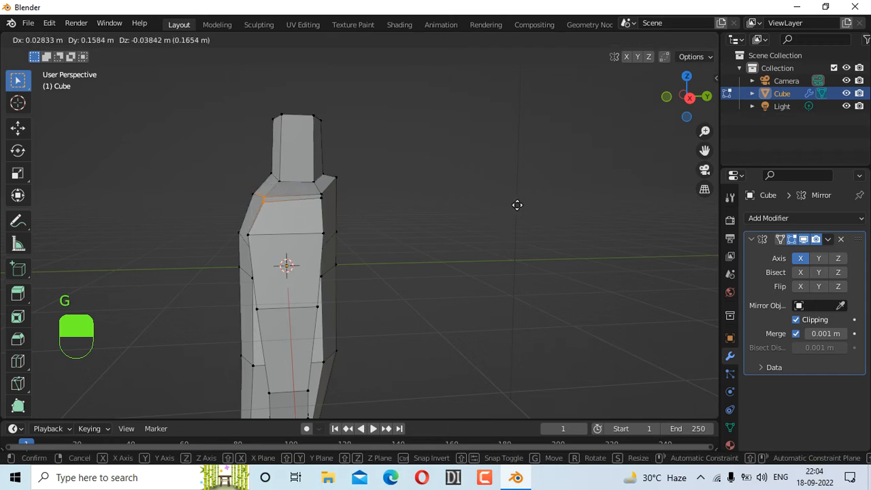
pyautogui.click(517, 204)
# Move the front vertex of the upper arm slightly backward along positive Y to slim the arm.
pyautogui.moveTo(688, 99); pyautogui.dragTo(724, 97)
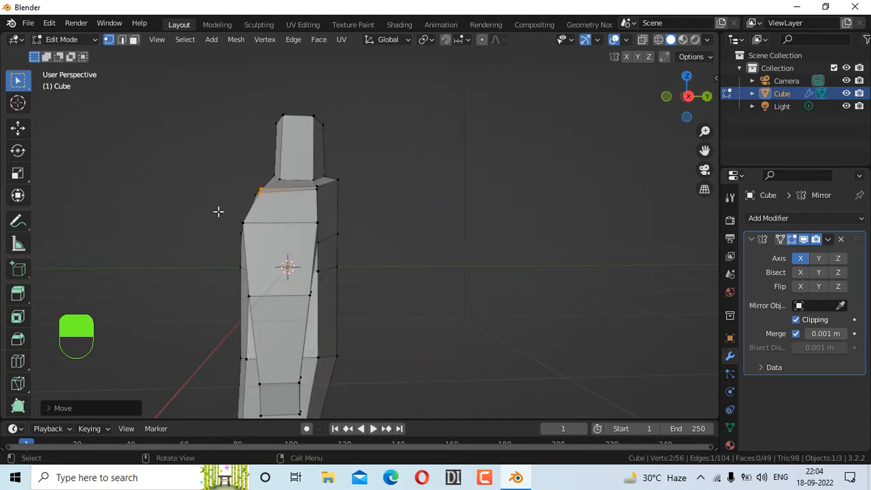
pyautogui.press('b')
pyautogui.moveTo(250, 227); pyautogui.dragTo(251, 227)
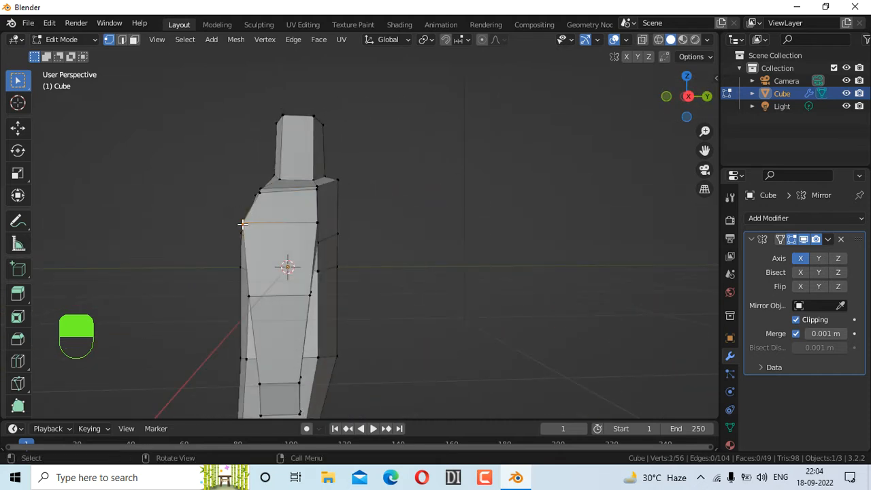
pyautogui.press('g')
pyautogui.click(377, 223)
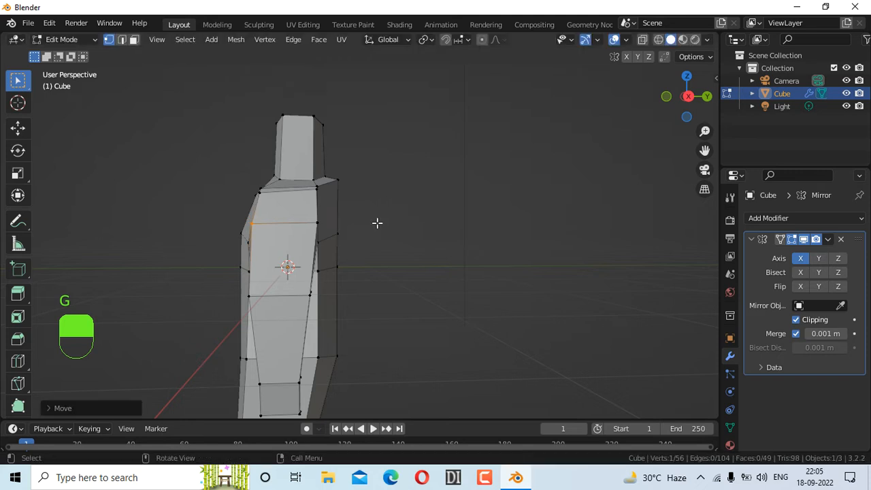
# Move the topmost back vertex below the neck forward and slightly down to slope the upper back.
pyautogui.moveTo(691, 115)
pyautogui.mouseDown()
pyautogui.moveTo(701, 132)
pyautogui.moveTo(692, 130)
pyautogui.mouseUp()
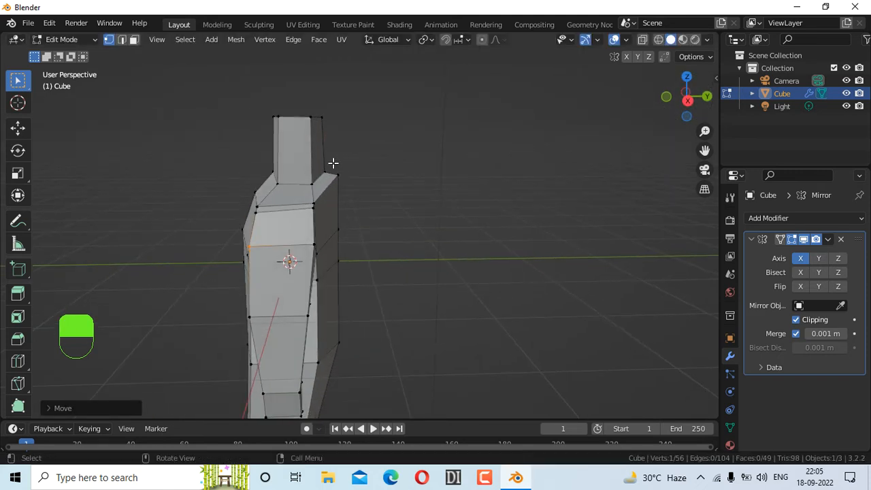
pyautogui.click(339, 178)
pyautogui.press('g')
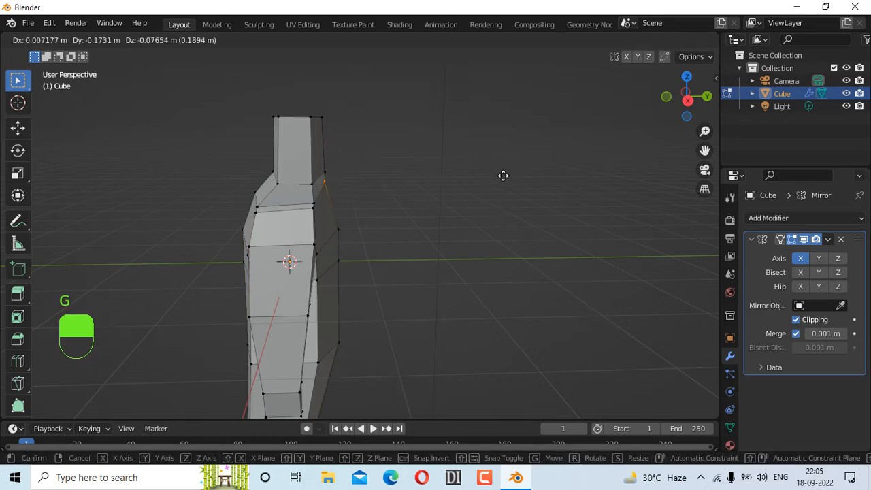
pyautogui.click(508, 177)
# Add one horizontal loop cut around the torso, about midway between the chest edge loop and the crotch.
pyautogui.moveTo(665, 96)
pyautogui.mouseDown()
pyautogui.moveTo(691, 100)
pyautogui.moveTo(661, 99)
pyautogui.mouseUp()
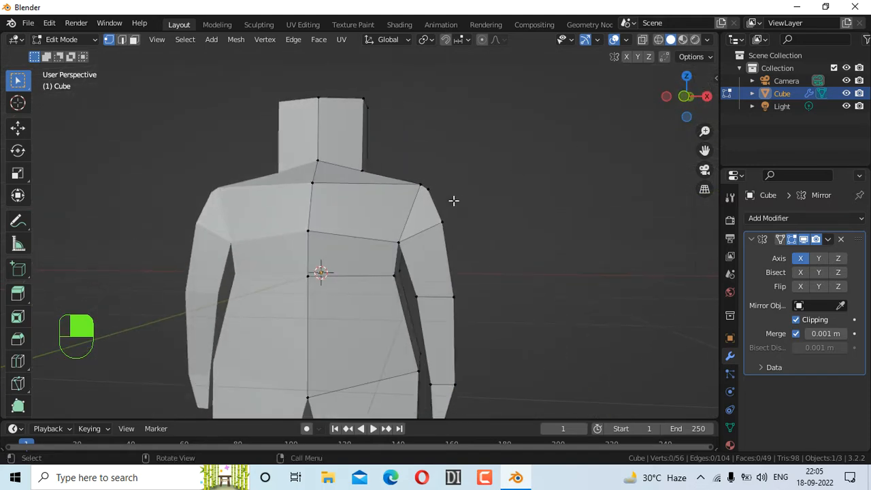
pyautogui.scroll(-5, 452, 199)
pyautogui.scroll(5, 452, 199)
pyautogui.scroll(2, 452, 197)
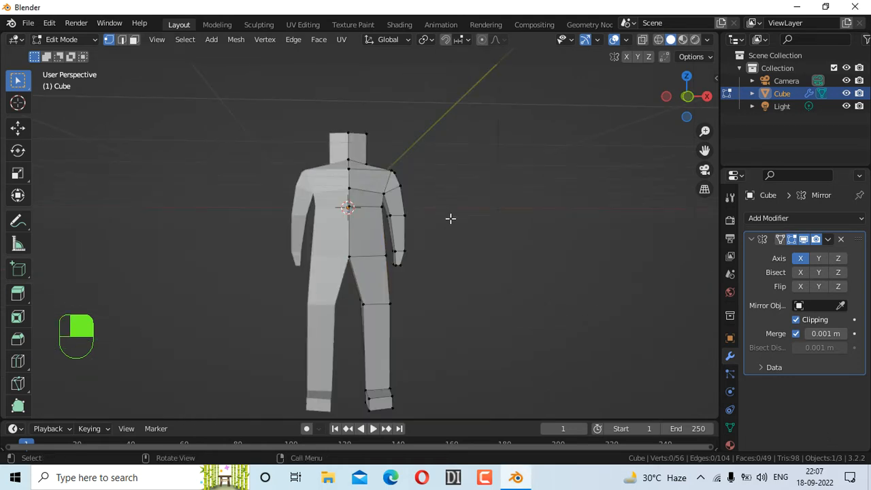
pyautogui.moveTo(684, 101)
pyautogui.mouseDown()
pyautogui.moveTo(673, 102)
pyautogui.moveTo(687, 96)
pyautogui.mouseUp()
pyautogui.scroll(4, 459, 261)
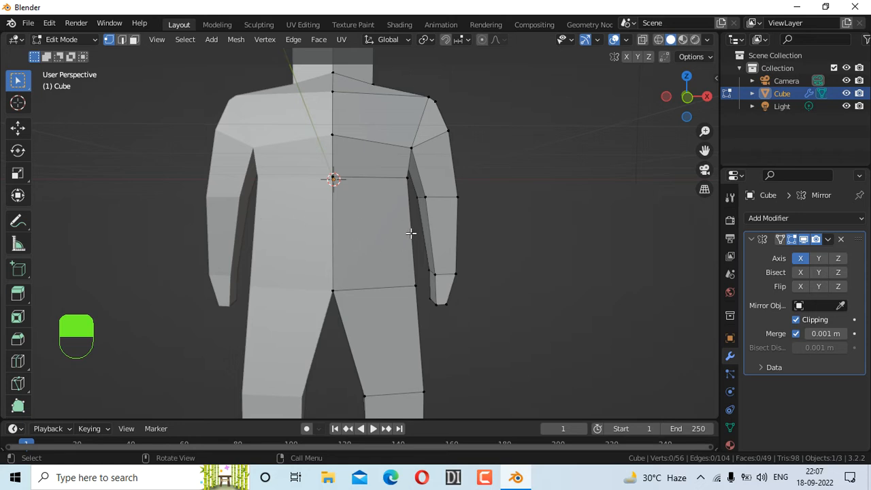
pyautogui.hotkey('ctrl', 'r')
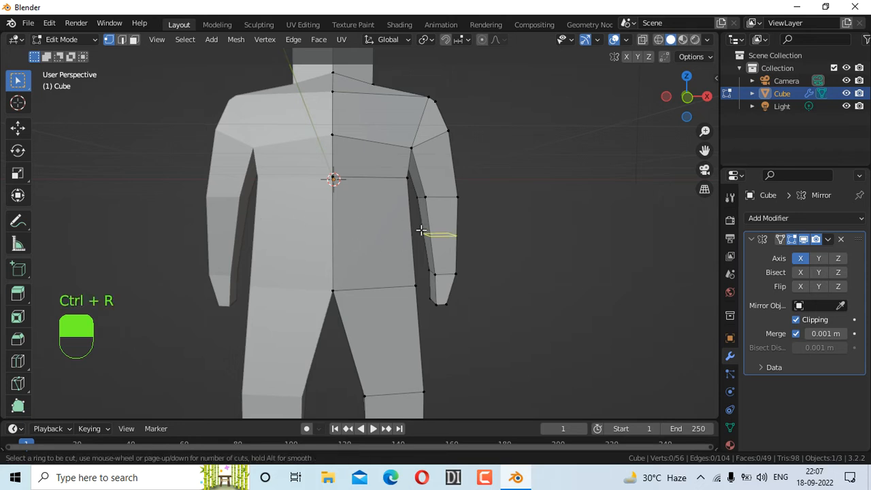
pyautogui.click(412, 238)
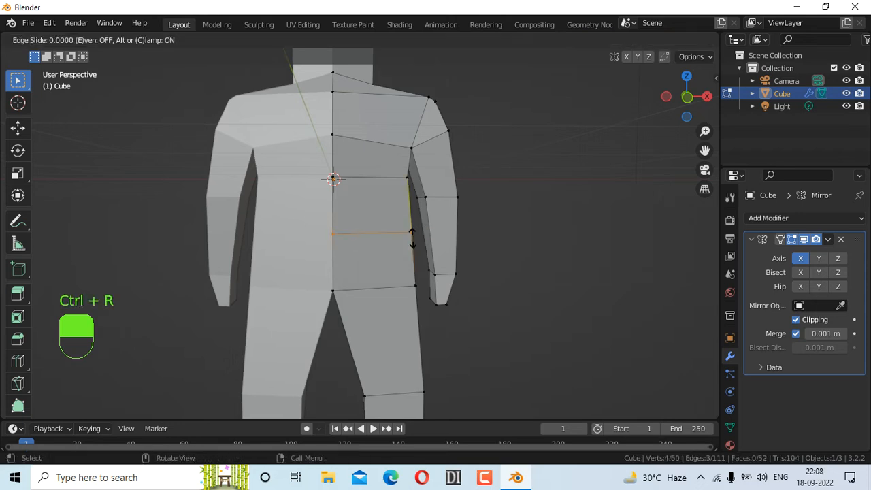
pyautogui.rightClick(450, 241)
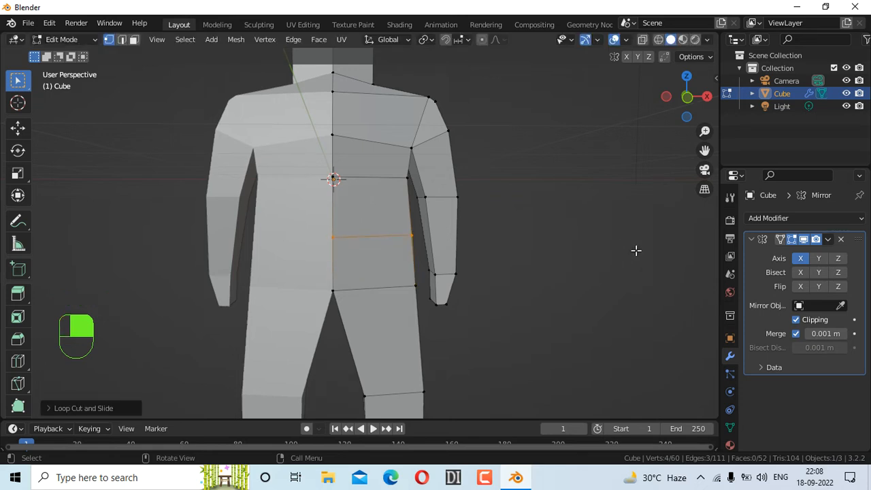
# Move the waist edge loop inward along X and slightly down to narrow the waist.
pyautogui.press('g')
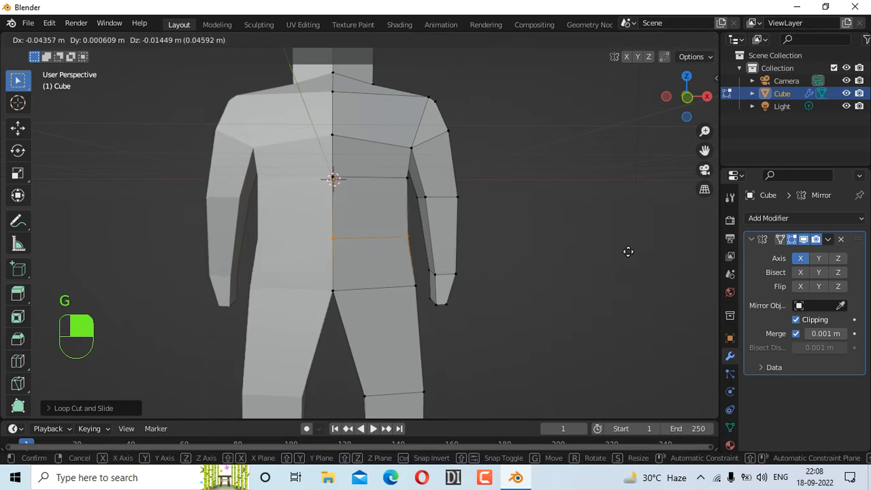
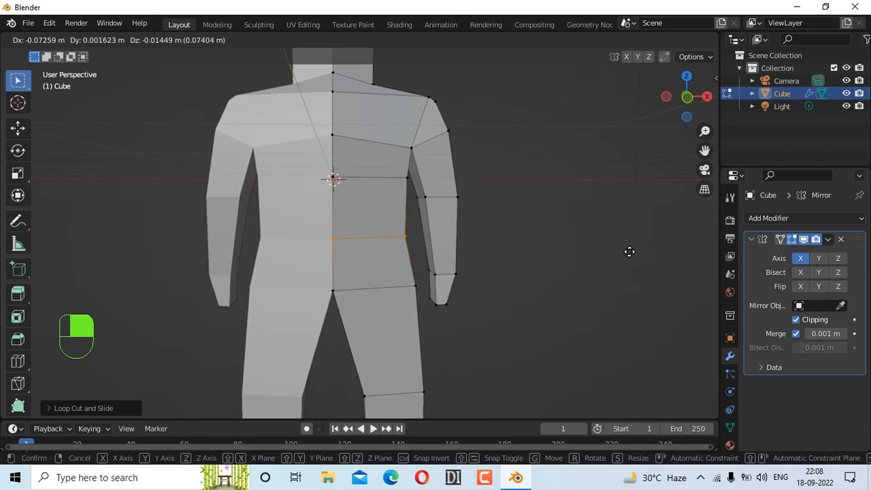
pyautogui.click(626, 251)
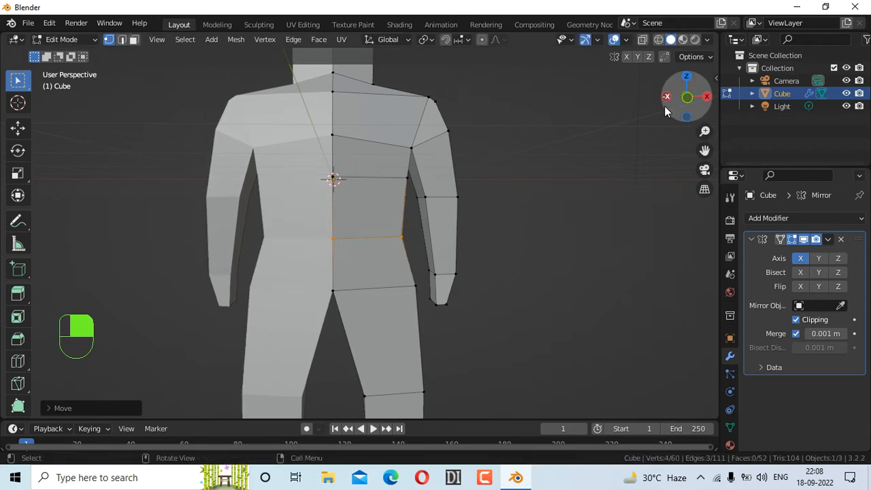
pyautogui.moveTo(670, 110); pyautogui.dragTo(475, 150)
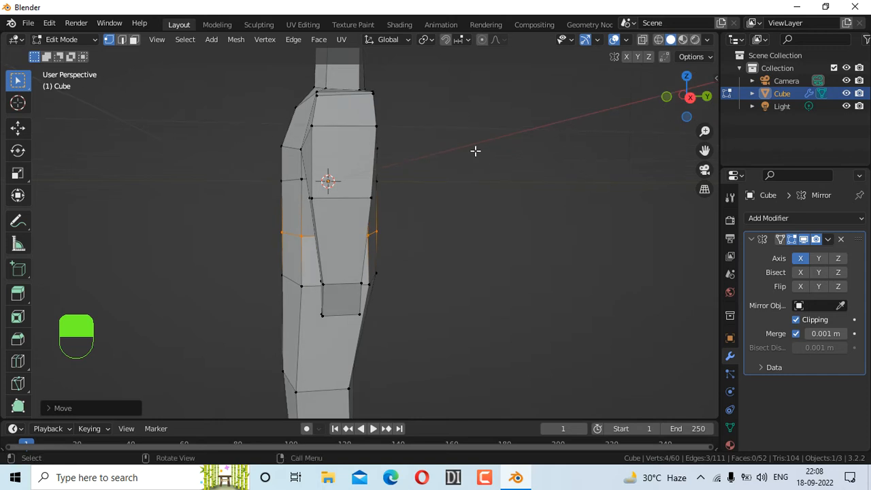
# Deselect the waist loop, enable proportional editing, and turn on the Mirror modifier's On Cage display.
pyautogui.scroll(-3, 473, 146)
pyautogui.scroll(2, 490, 151)
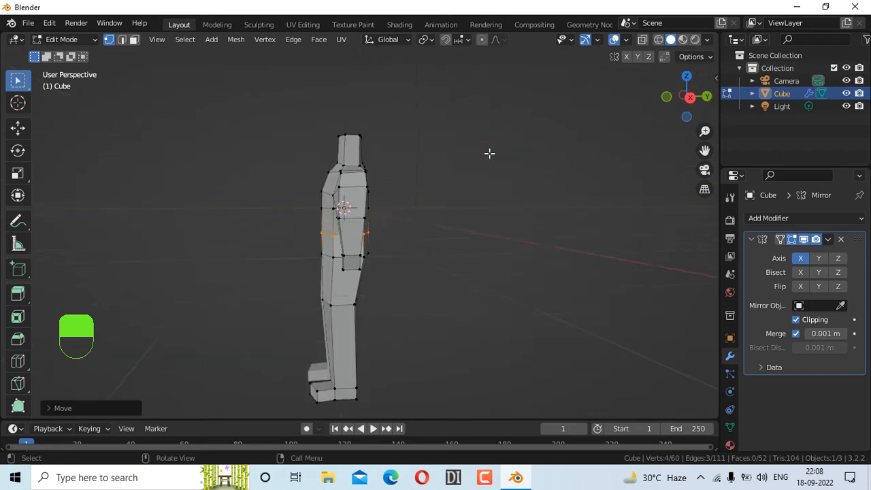
pyautogui.click(484, 43)
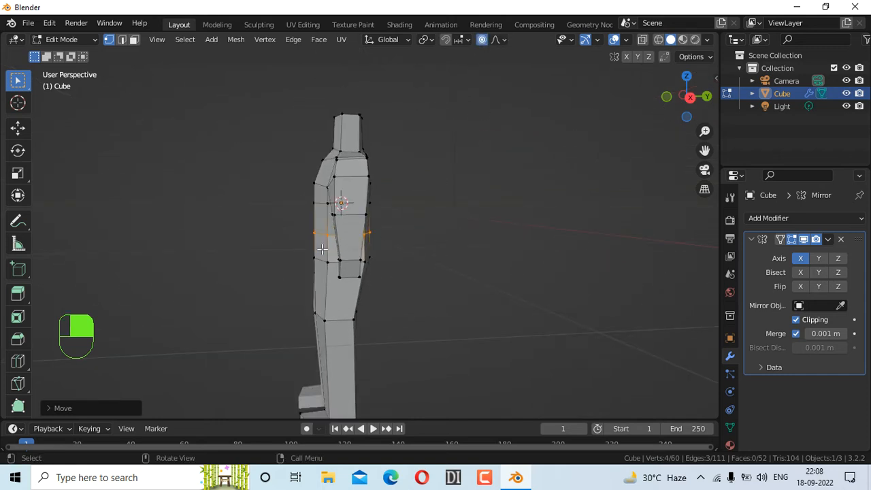
pyautogui.click(300, 254)
pyautogui.click(265, 220)
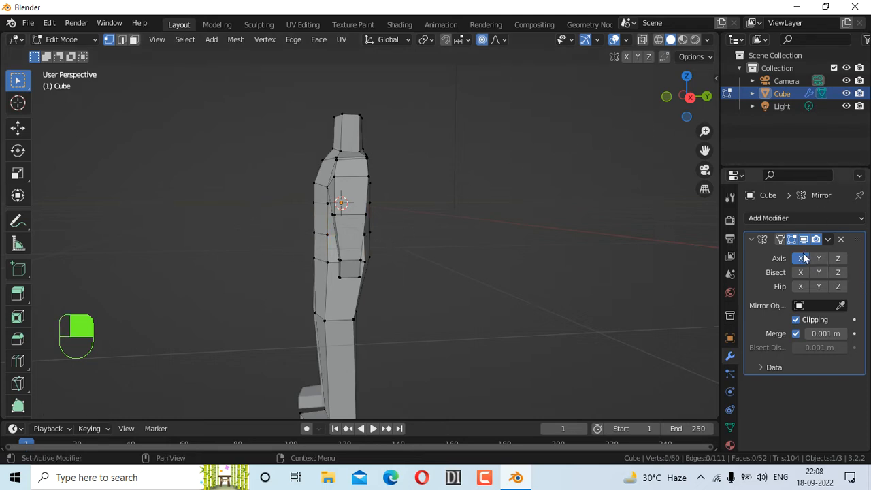
pyautogui.click(780, 240)
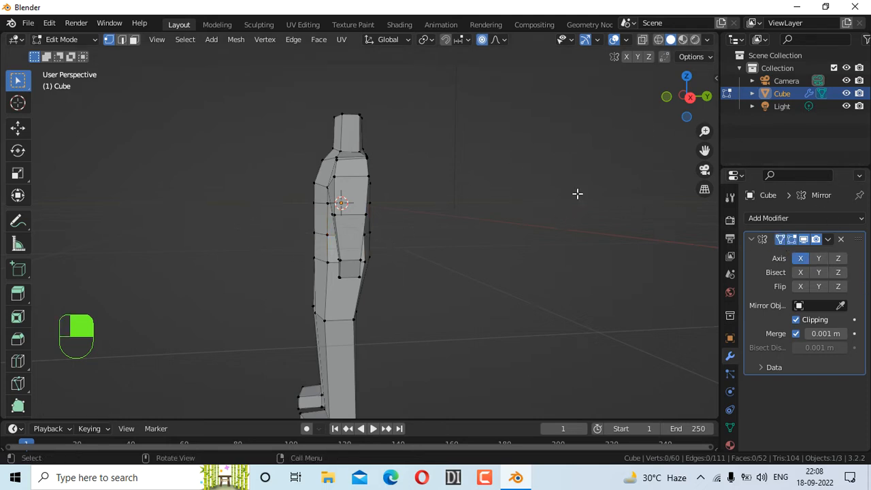
pyautogui.moveTo(692, 104); pyautogui.dragTo(505, 161)
pyautogui.moveTo(306, 226); pyautogui.dragTo(326, 271)
pyautogui.click(542, 256)
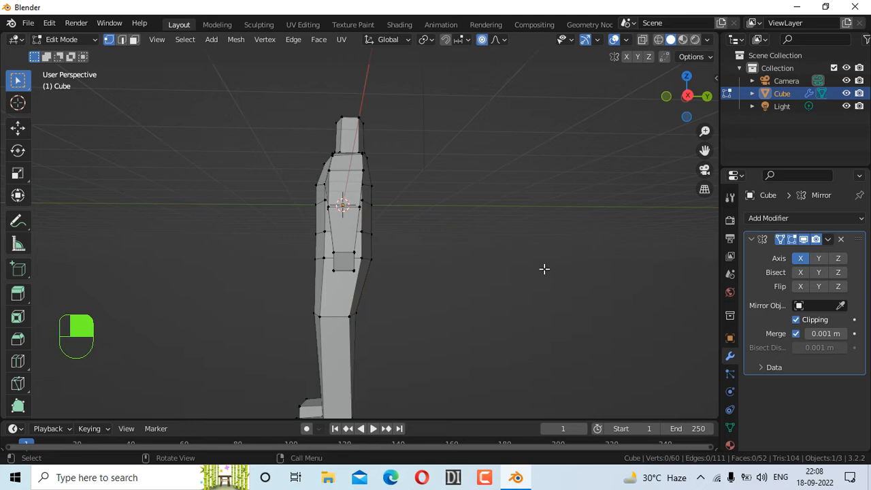
pyautogui.click(496, 39)
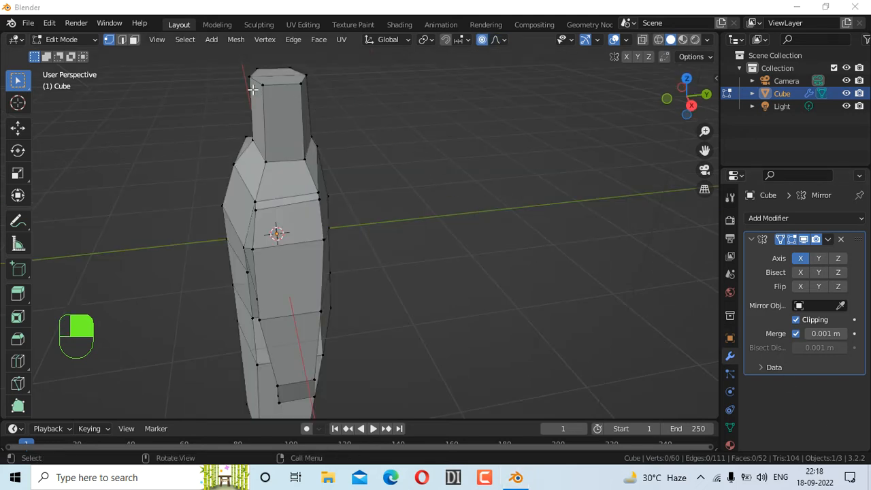
# With proportional editing off, move the upper and lower center front vertices of the neck backward about 0.08 m along Y.
pyautogui.click(249, 76)
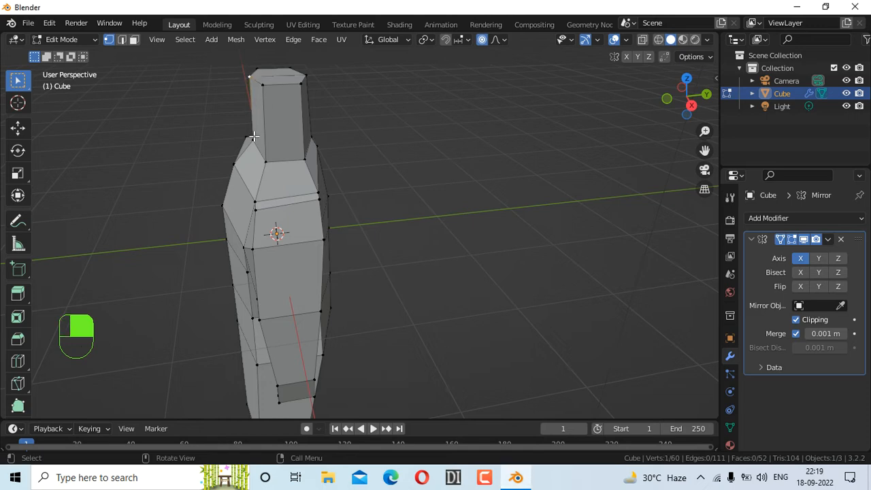
pyautogui.press('shift')
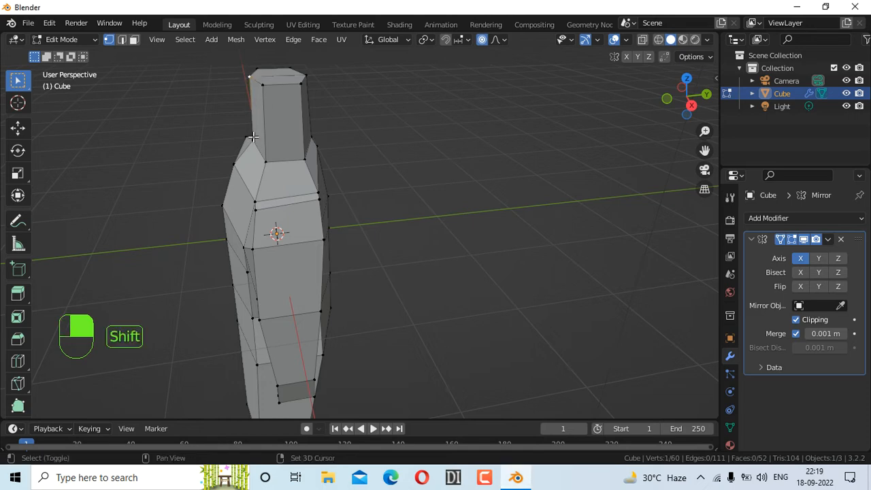
pyautogui.keyDown('shift'); pyautogui.click(252, 139); pyautogui.keyUp('shift')
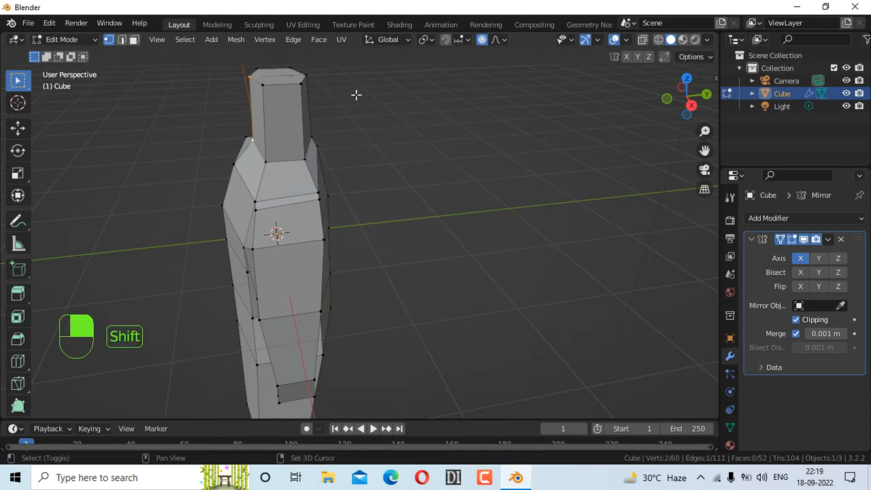
pyautogui.click(416, 88)
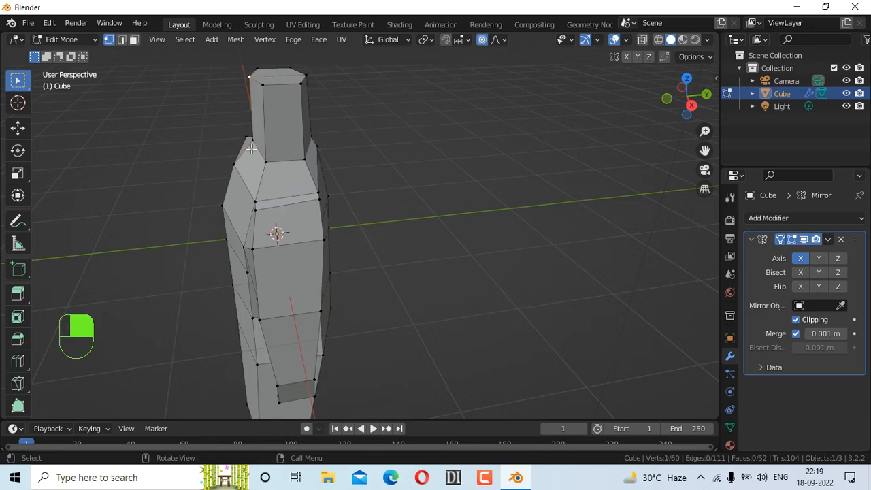
pyautogui.press('shift')
pyautogui.press('g')
pyautogui.press('y')
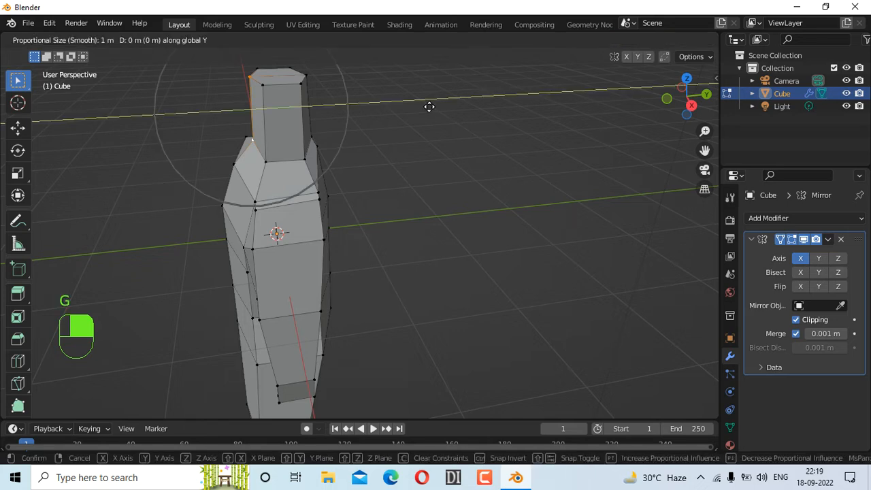
pyautogui.click(429, 107)
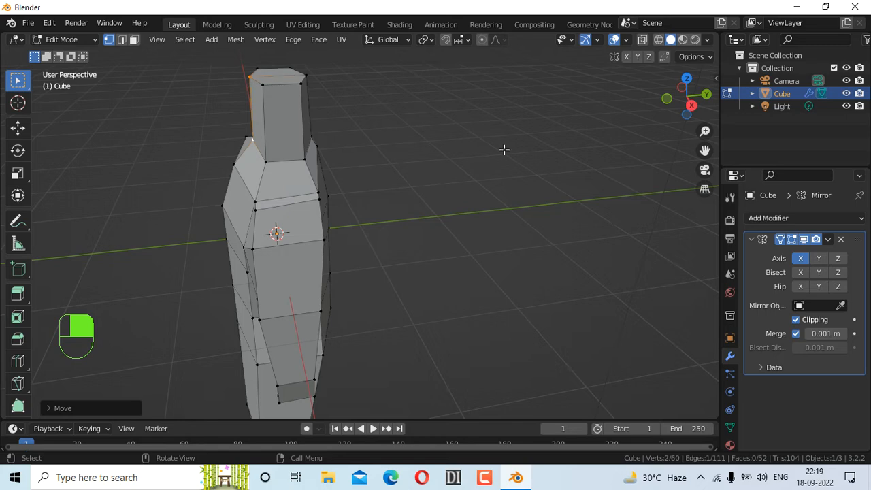
pyautogui.press('g')
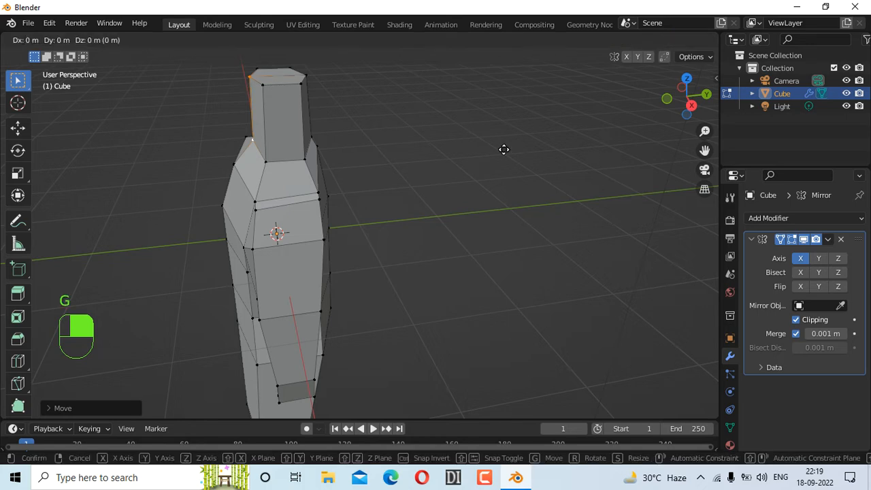
pyautogui.press('y')
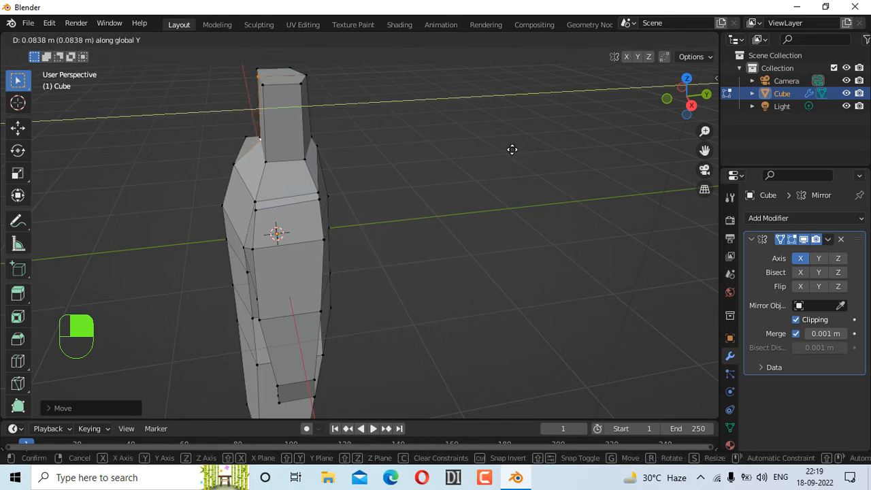
pyautogui.click(511, 149)
pyautogui.moveTo(680, 107); pyautogui.dragTo(681, 110)
pyautogui.click(686, 87)
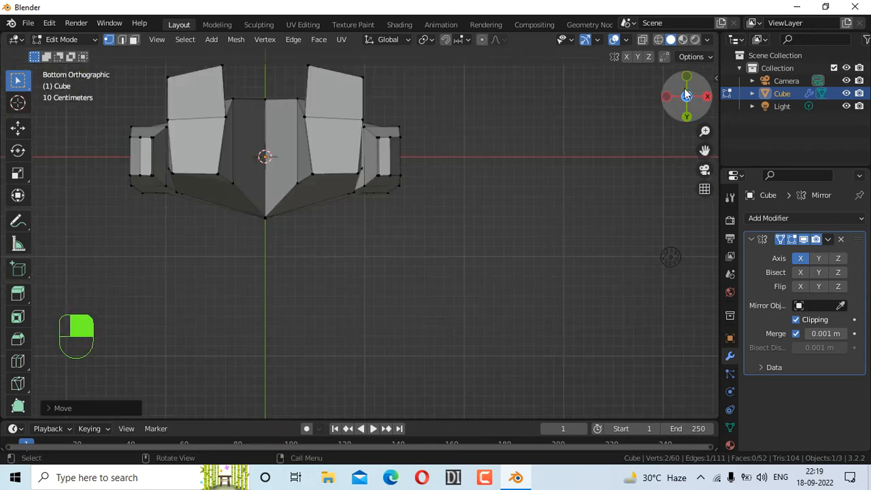
pyautogui.click(707, 97)
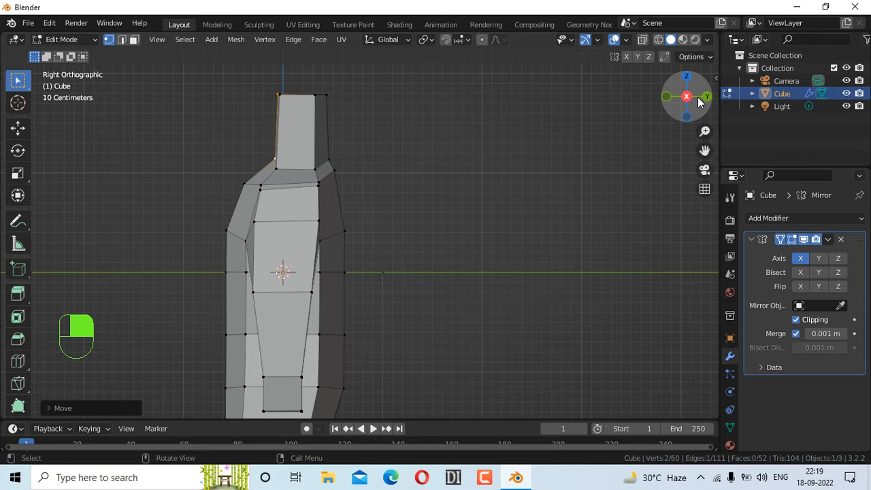
pyautogui.scroll(-5, 564, 164)
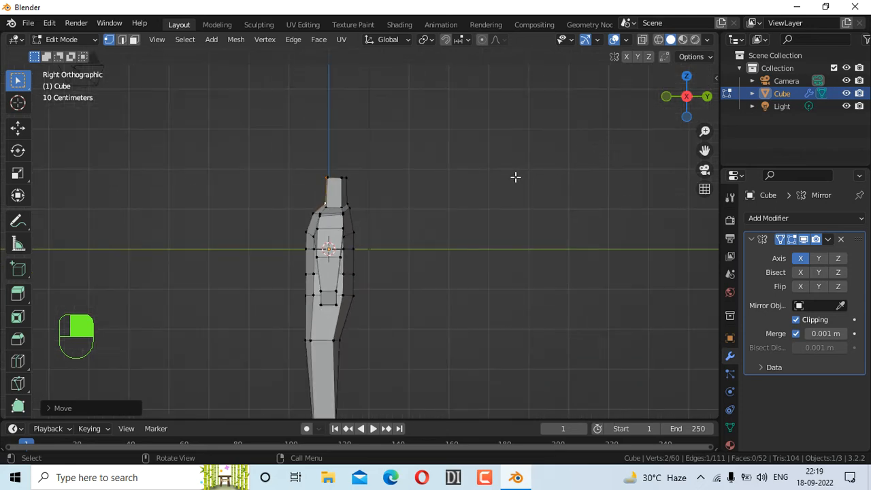
pyautogui.click(482, 39)
pyautogui.click(132, 41)
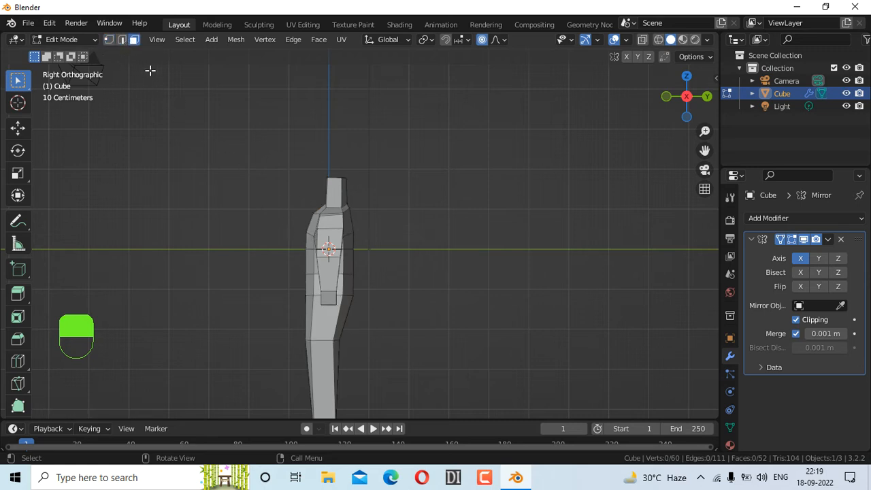
pyautogui.click(121, 39)
pyautogui.click(108, 38)
pyautogui.moveTo(448, 180); pyautogui.dragTo(701, 383, button='middle')
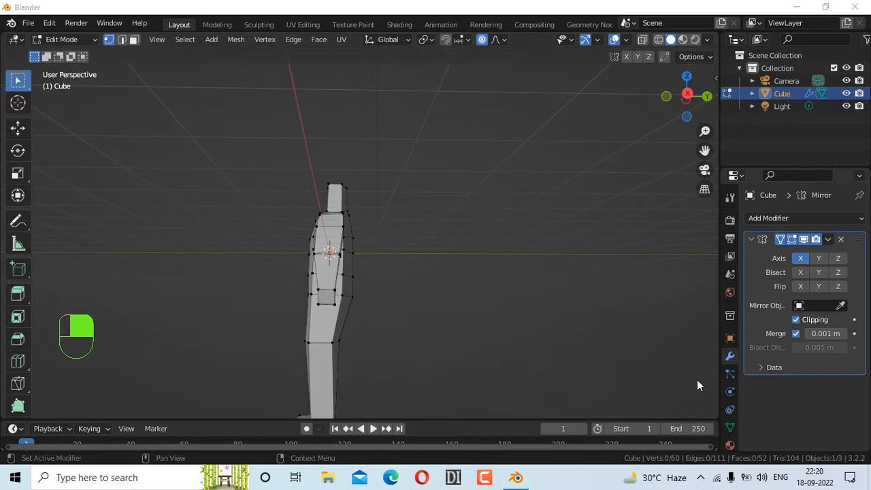
pyautogui.click(482, 39)
# Switch the mesh selection to face mode, leaving no faces selected.
pyautogui.scroll(5, 476, 195)
pyautogui.moveTo(688, 107); pyautogui.dragTo(507, 66)
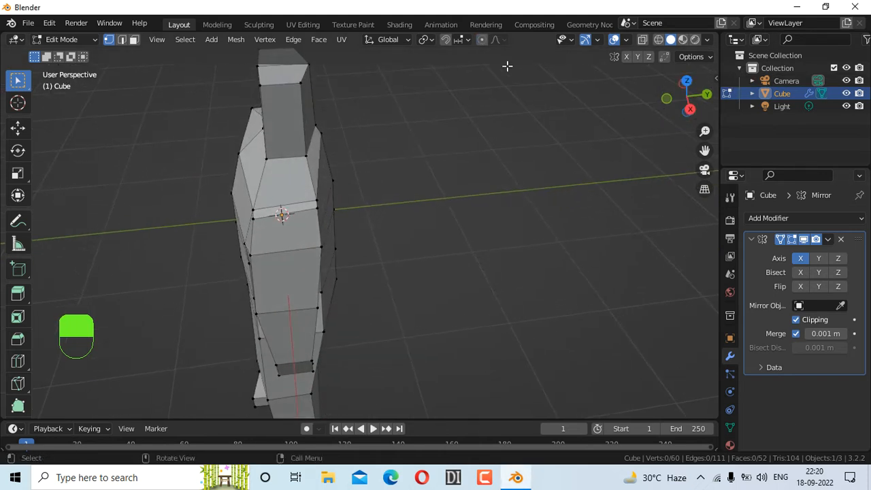
pyautogui.moveTo(670, 108)
pyautogui.mouseDown()
pyautogui.moveTo(725, 106)
pyautogui.moveTo(679, 103)
pyautogui.mouseUp()
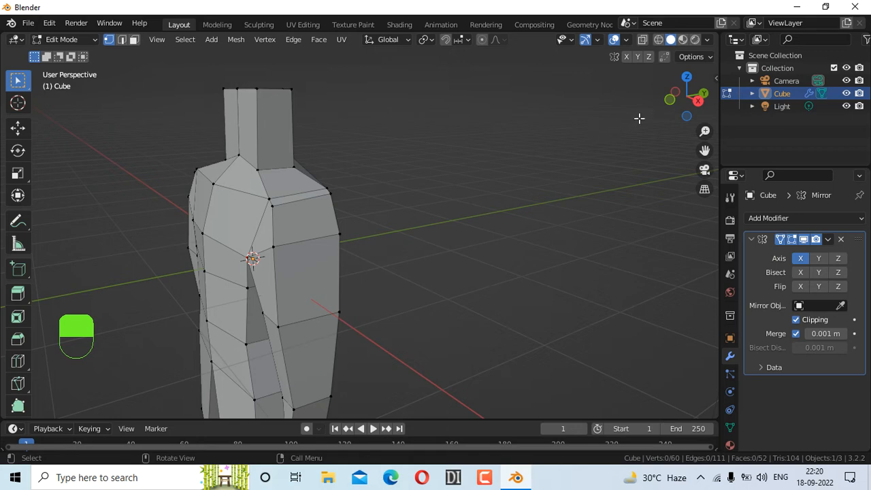
pyautogui.moveTo(688, 102)
pyautogui.mouseDown()
pyautogui.moveTo(659, 106)
pyautogui.moveTo(694, 102)
pyautogui.mouseUp()
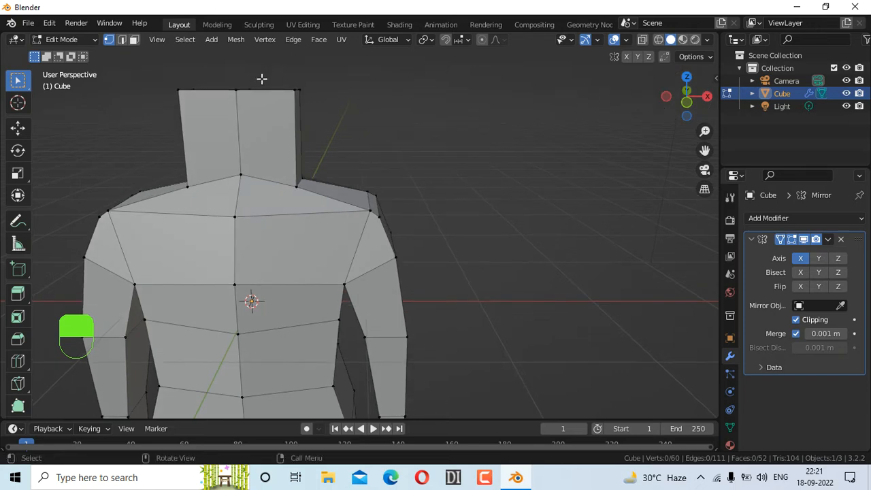
pyautogui.moveTo(690, 97); pyautogui.dragTo(479, 93)
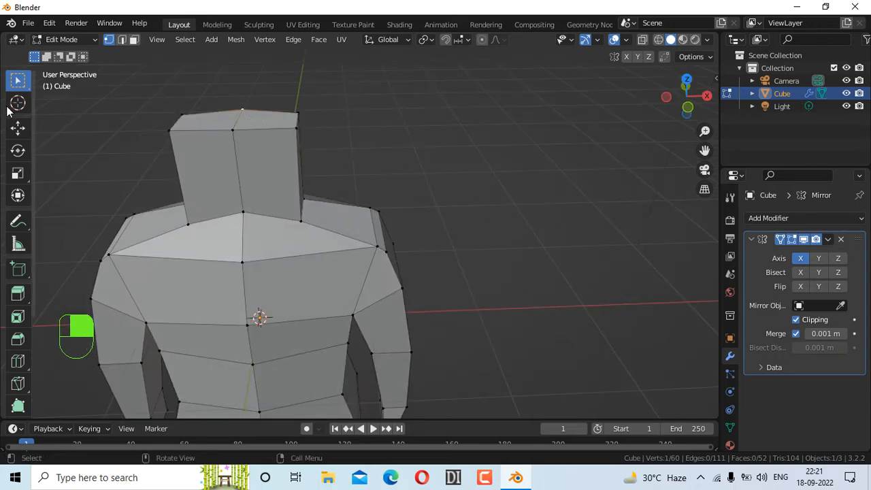
pyautogui.keyDown('shift'); pyautogui.click(121, 39); pyautogui.keyUp('shift')
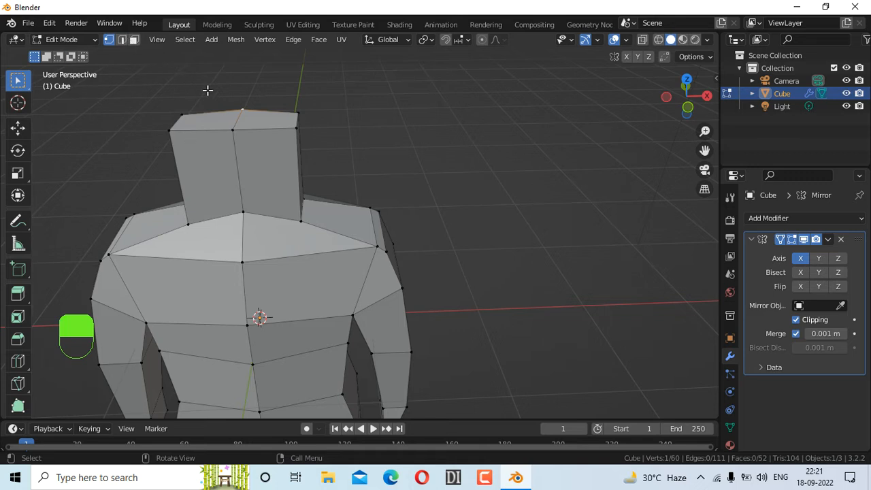
pyautogui.keyDown('shift'); pyautogui.click(134, 39); pyautogui.keyUp('shift')
pyautogui.click(265, 116)
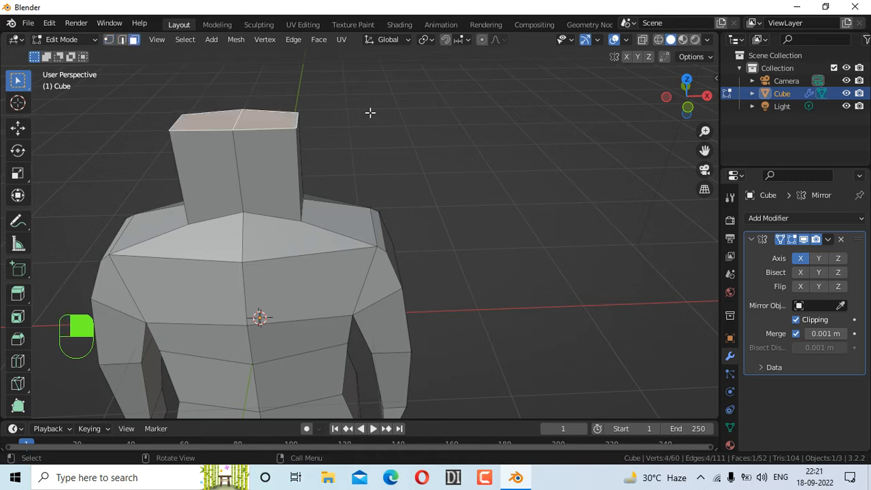
pyautogui.click(478, 134)
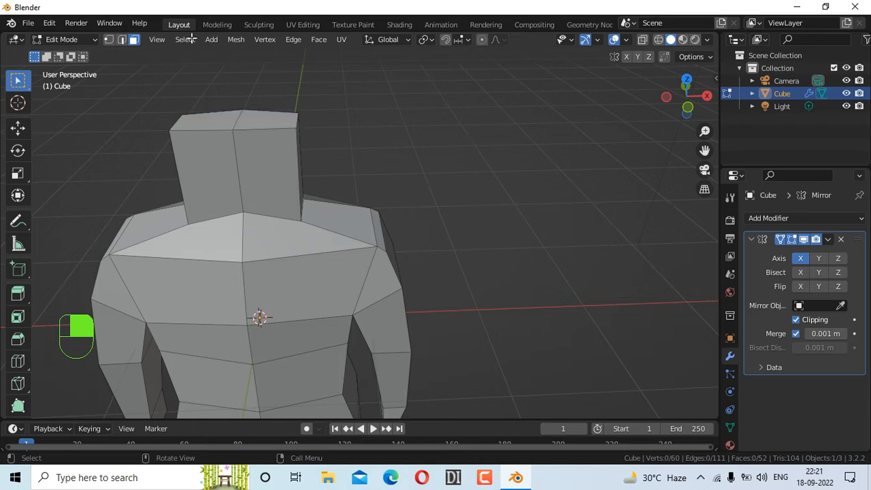
# Turn off the Mirror modifier's On Cage display and lower the neck's top face along Z to shorten the neck.
pyautogui.click(269, 129)
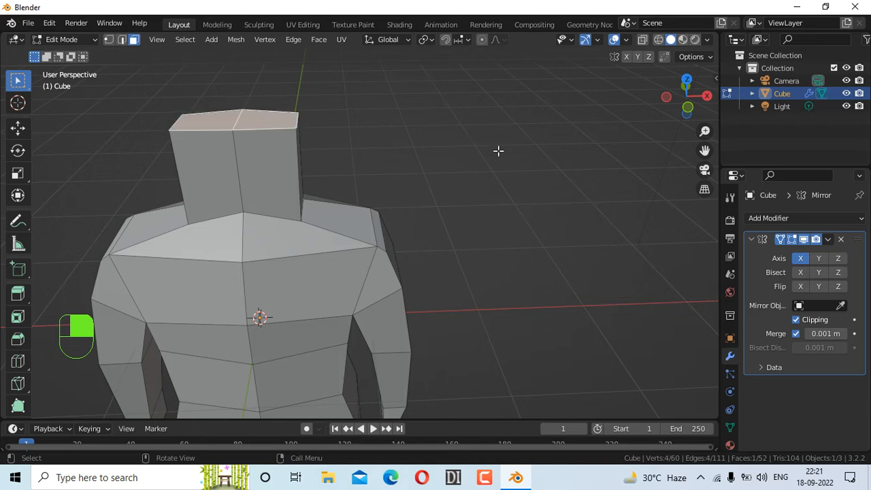
pyautogui.click(782, 240)
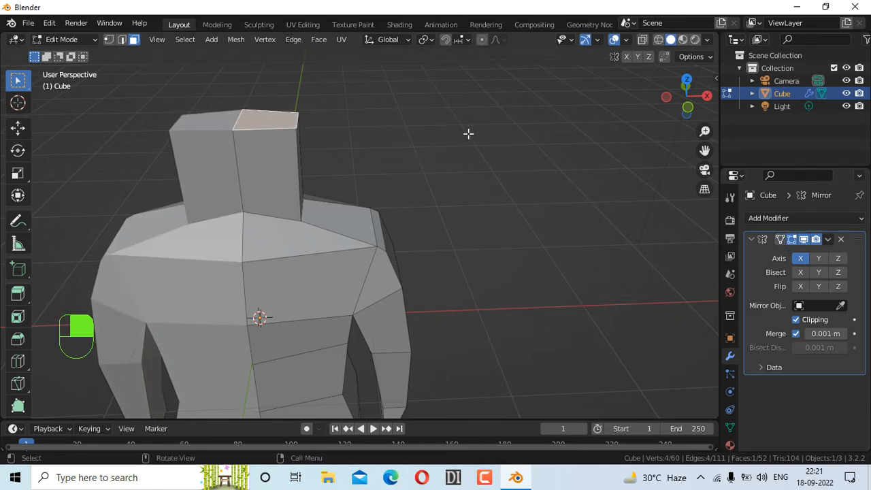
pyautogui.press('g')
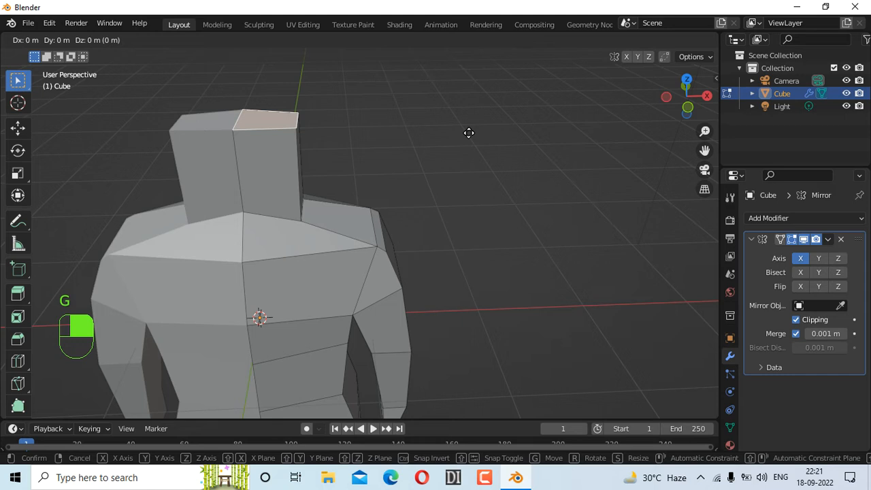
pyautogui.press('z')
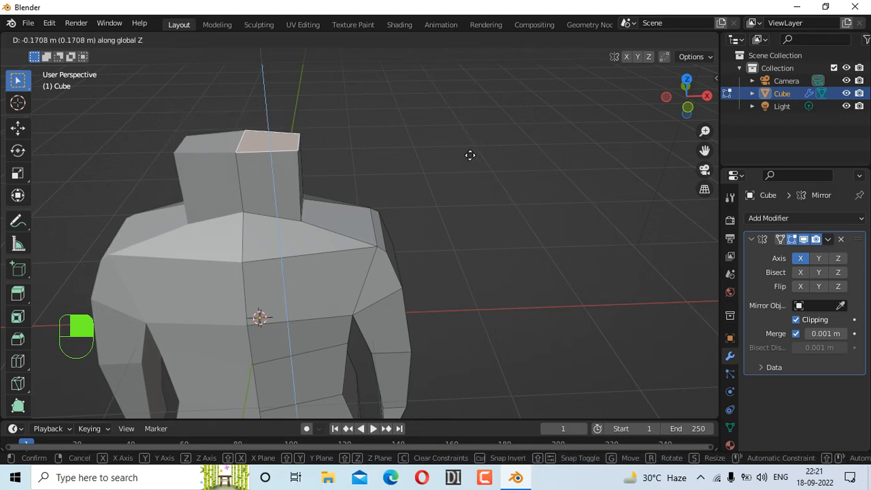
pyautogui.click(471, 165)
# Extrude the neck's top face upward twice, by about 0.33 m and about 0.32 m, to start the head.
pyautogui.moveTo(686, 93); pyautogui.dragTo(633, 80)
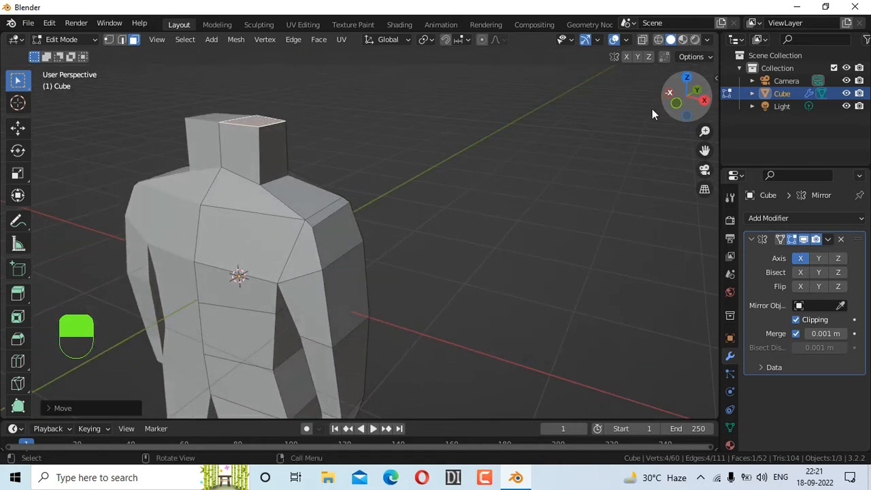
pyautogui.press('e')
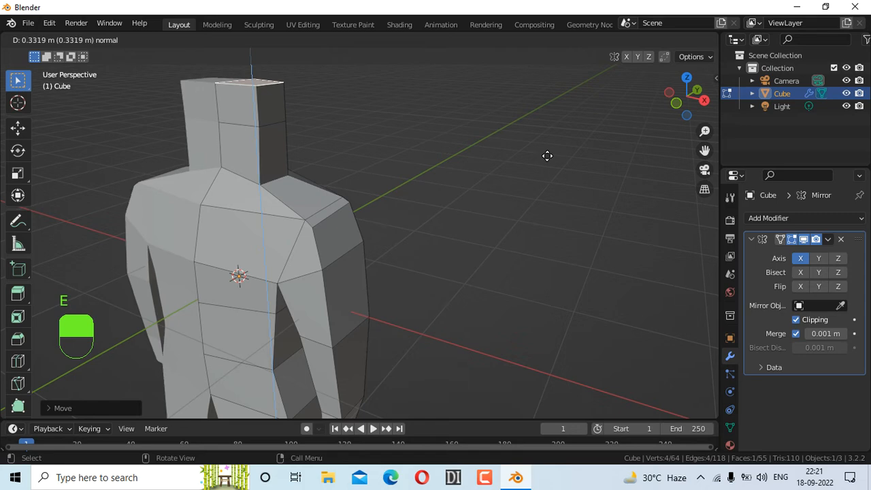
pyautogui.click(548, 153)
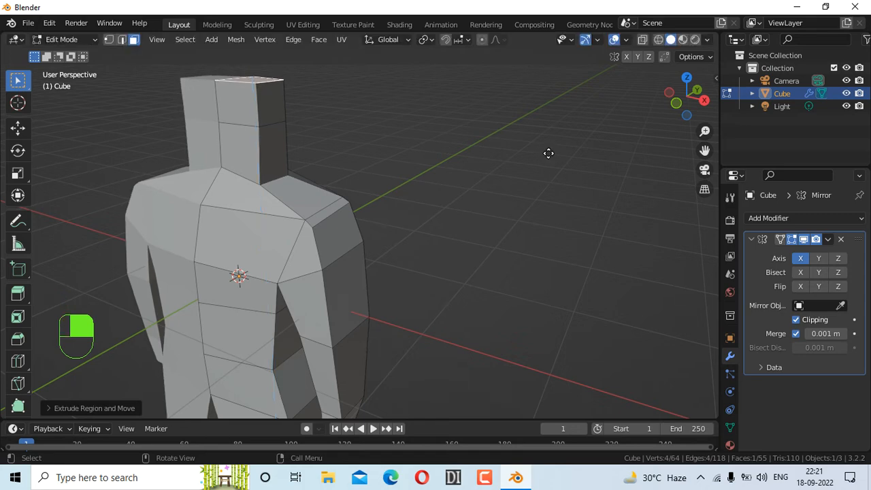
pyautogui.press('e')
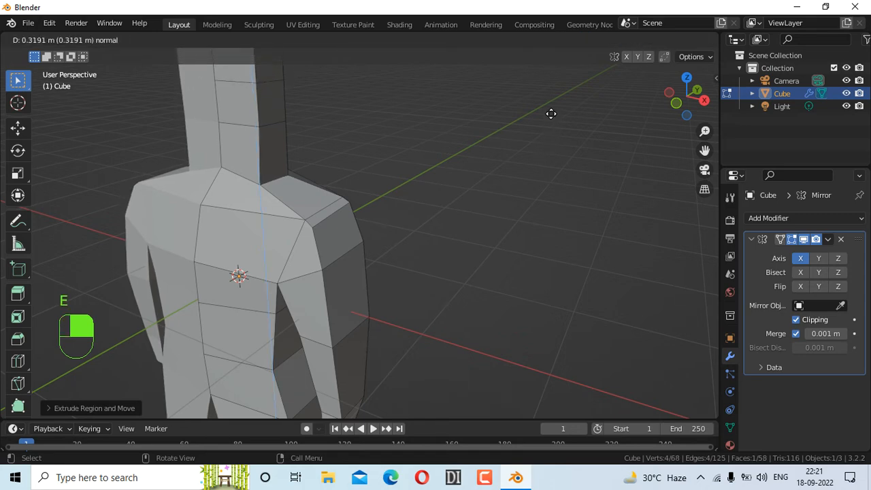
pyautogui.click(551, 114)
pyautogui.scroll(-3, 581, 184)
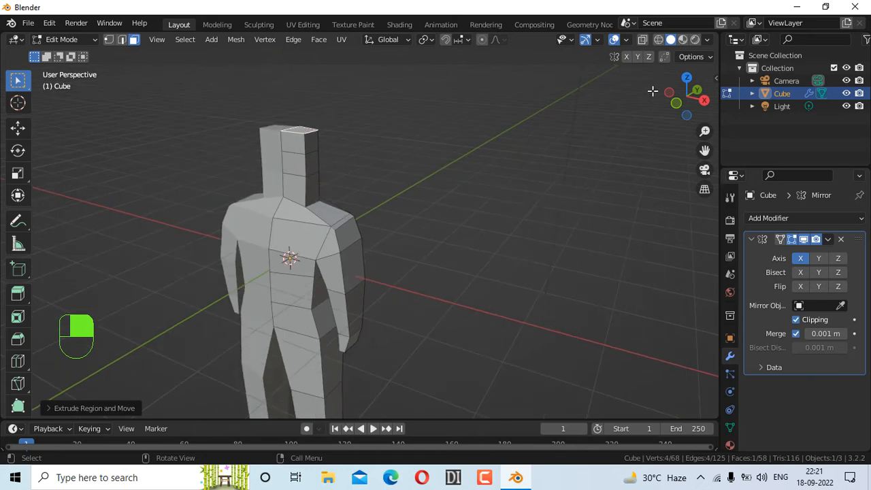
# Select the two stacked front faces on the editable half of the head.
pyautogui.moveTo(679, 102); pyautogui.dragTo(706, 92)
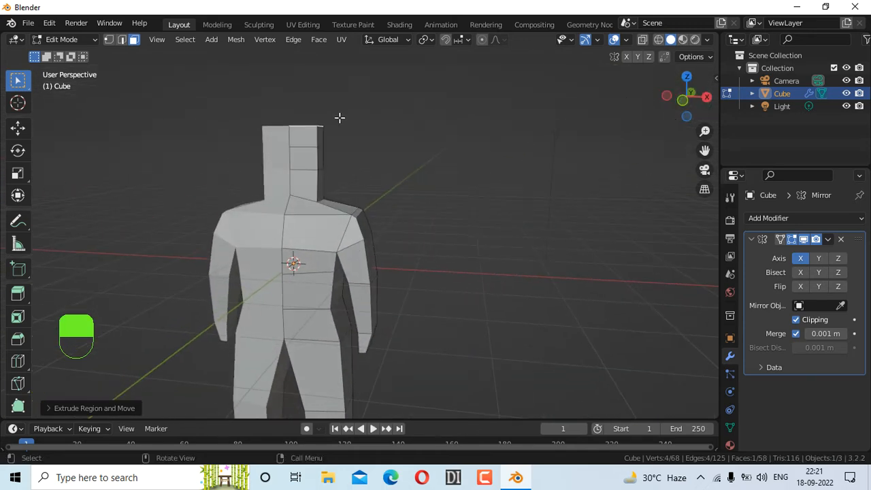
pyautogui.click(309, 139)
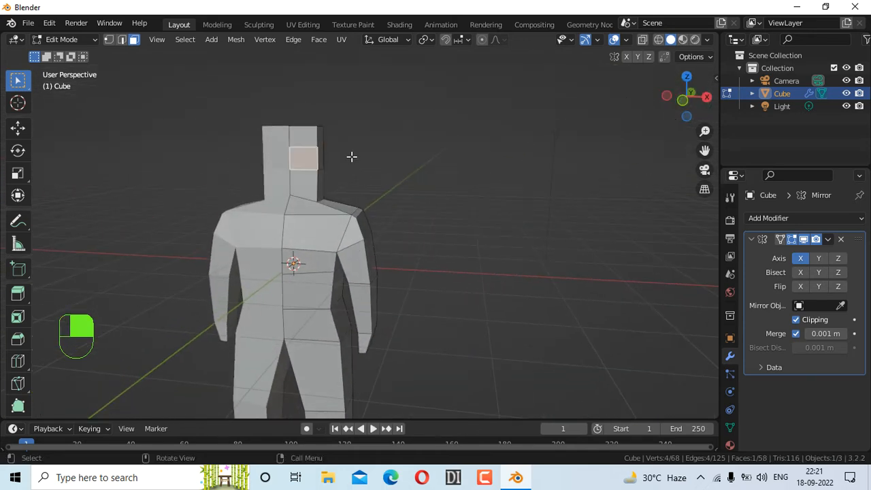
pyautogui.keyDown('shift'); pyautogui.click(307, 159); pyautogui.keyUp('shift')
pyautogui.moveTo(681, 101); pyautogui.dragTo(623, 109)
pyautogui.press('e')
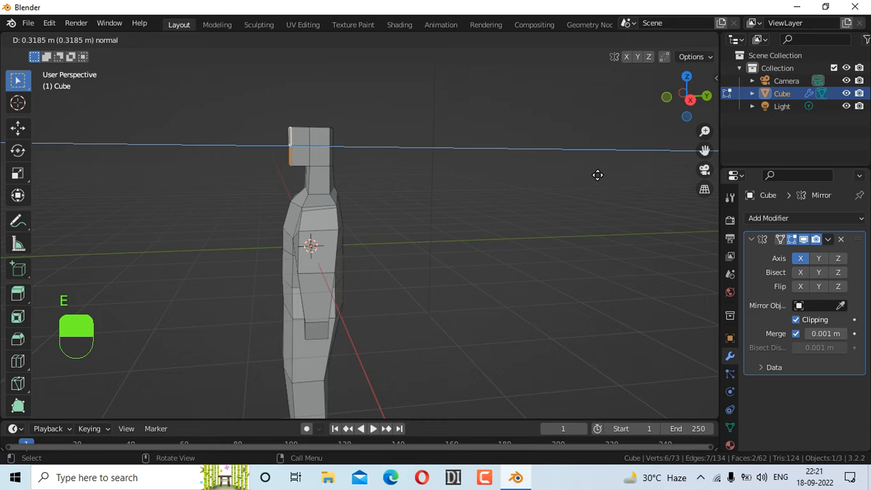
pyautogui.click(598, 175)
pyautogui.moveTo(690, 98); pyautogui.dragTo(677, 109)
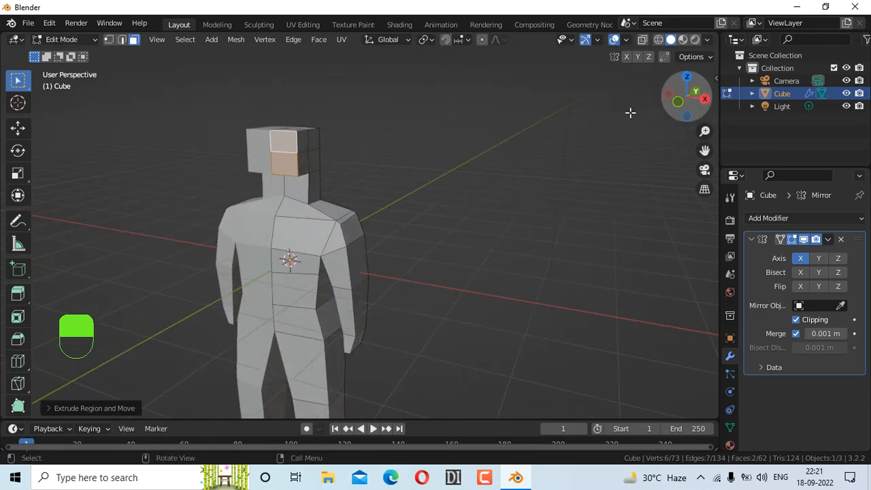
pyautogui.press('s')
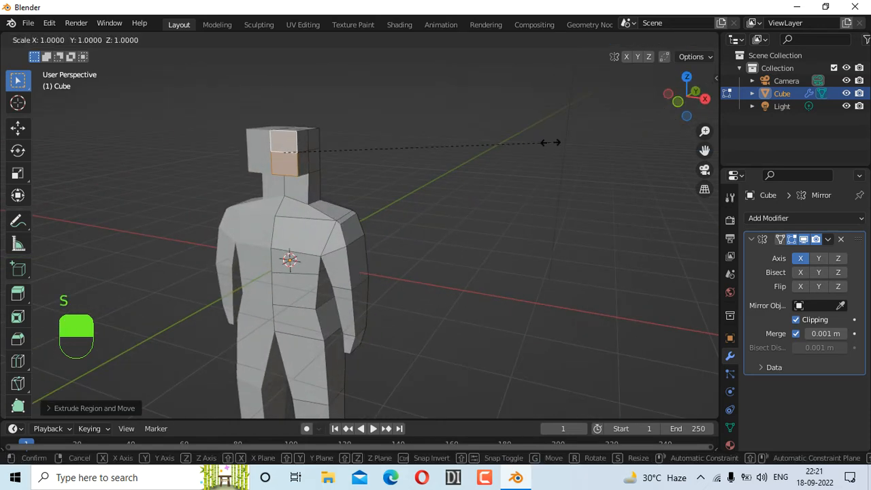
pyautogui.click(480, 141)
pyautogui.moveTo(669, 100); pyautogui.dragTo(684, 101)
pyautogui.press('s')
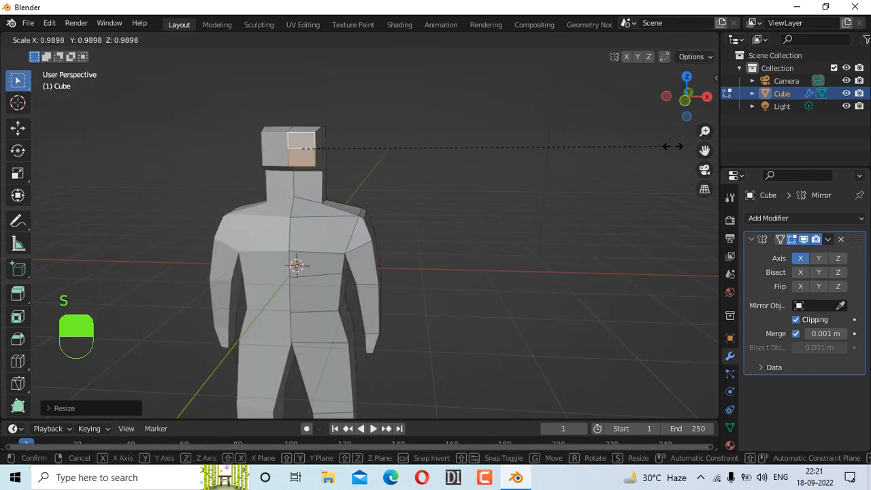
pyautogui.click(680, 147)
pyautogui.hotkey('ctrl', 'z')
pyautogui.hotkey('ctrl', 'z')
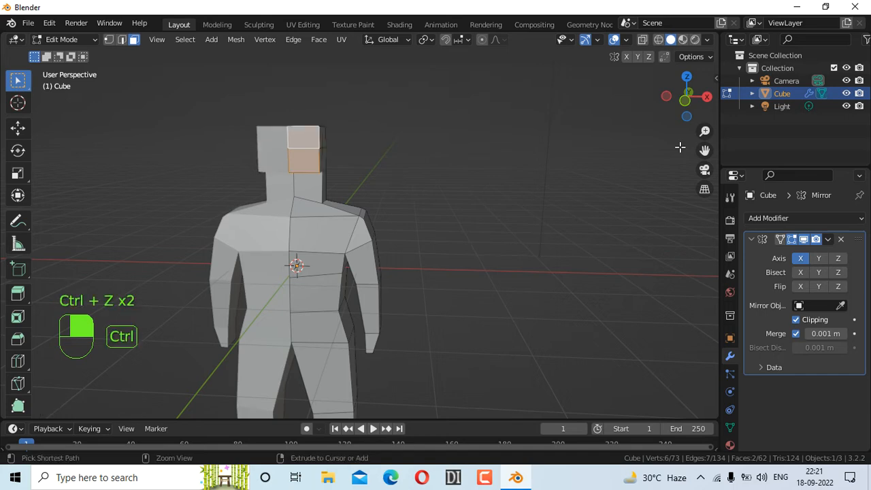
pyautogui.moveTo(683, 100); pyautogui.dragTo(666, 101)
pyautogui.hotkey('ctrl', 'z')
# Extrude the two front head faces forward about 0.36 m and scale them down uniformly to taper the face.
pyautogui.press('e')
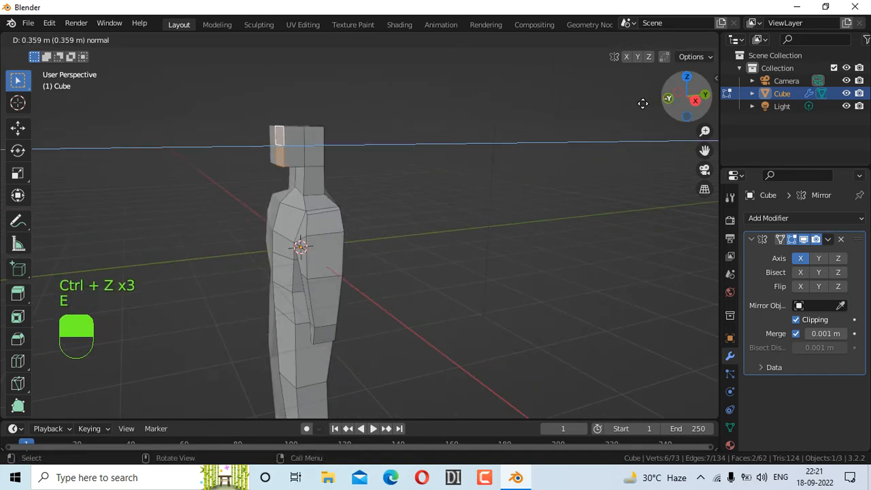
pyautogui.click(650, 103)
pyautogui.moveTo(680, 105); pyautogui.dragTo(716, 109)
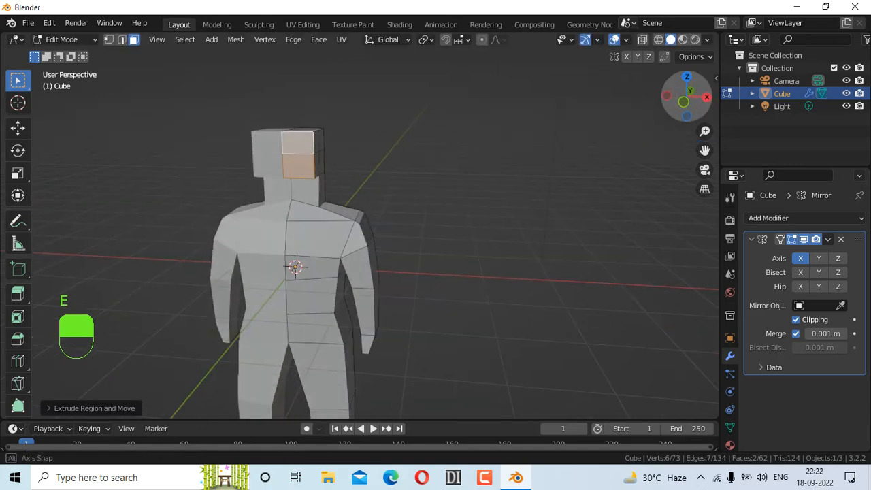
pyautogui.press('s')
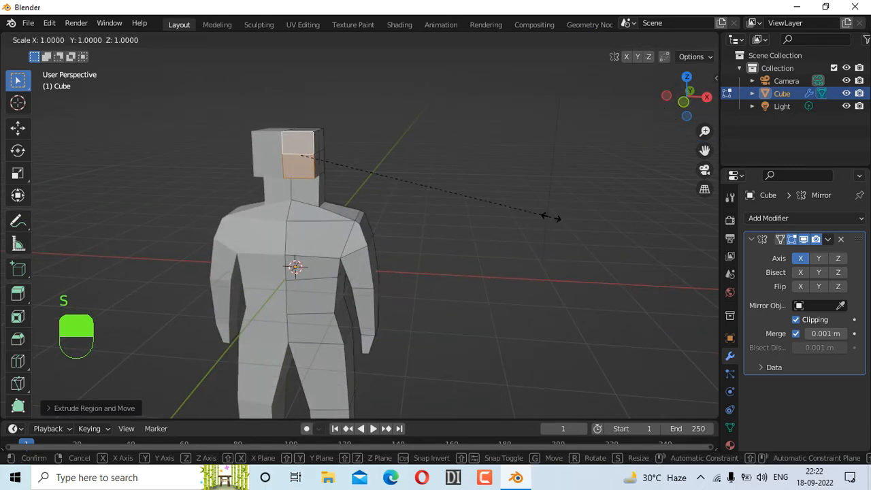
pyautogui.click(497, 210)
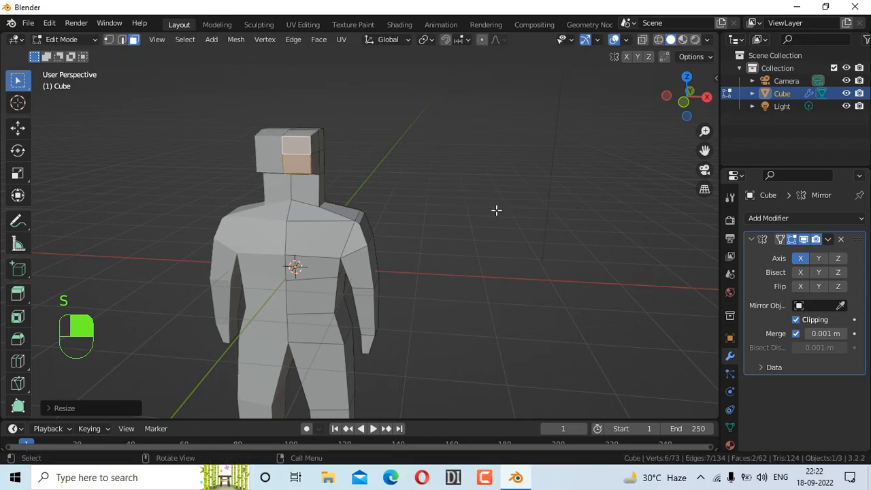
# In front view, narrow the head's front faces along X and scale them uniformly by about 0.995.
pyautogui.click(683, 102)
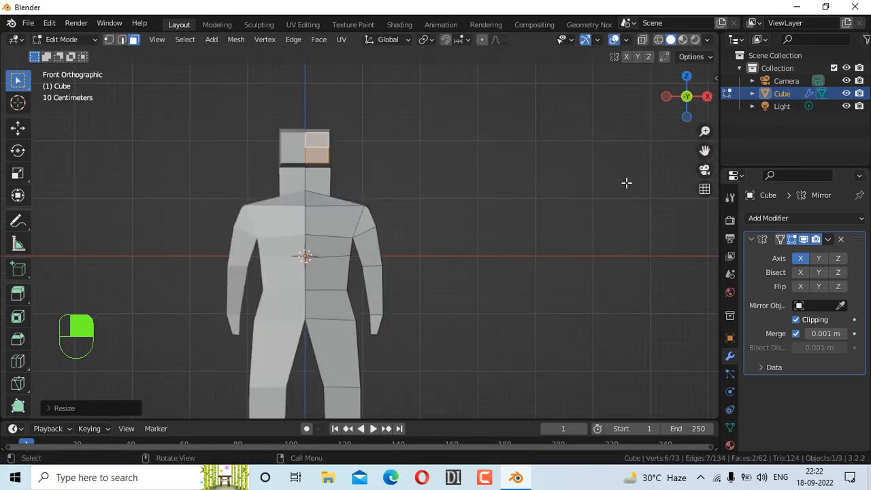
pyautogui.press('s')
pyautogui.press('x')
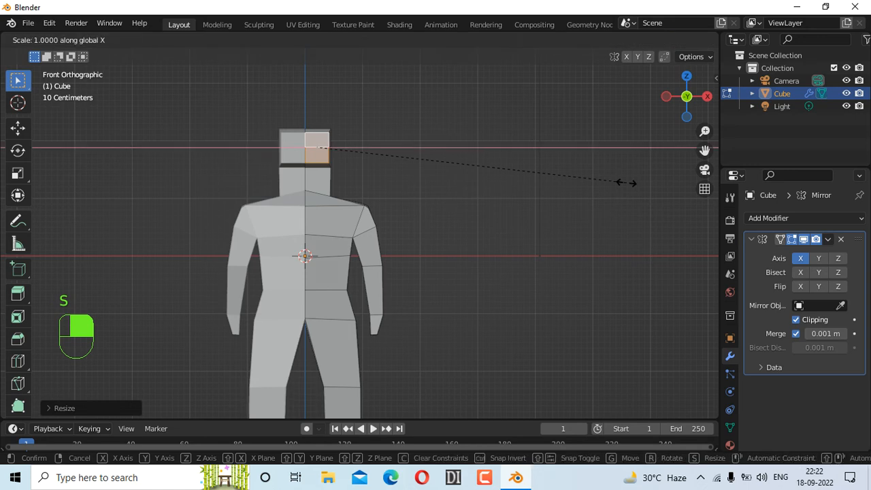
pyautogui.click(489, 196)
pyautogui.press('s')
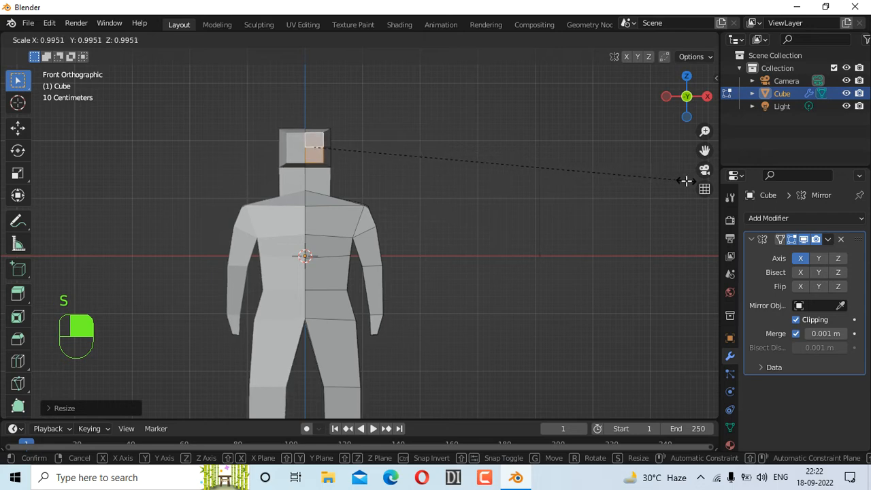
pyautogui.click(686, 180)
# Switch the mesh selection to edge mode and select the two back center edges of the head.
pyautogui.moveTo(685, 104); pyautogui.dragTo(390, 116)
pyautogui.click(341, 125)
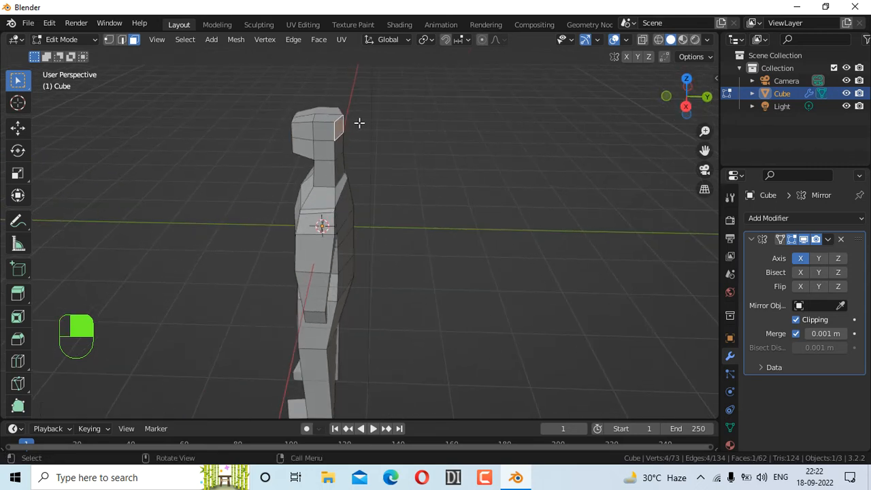
pyautogui.click(675, 104)
pyautogui.scroll(5, 339, 204)
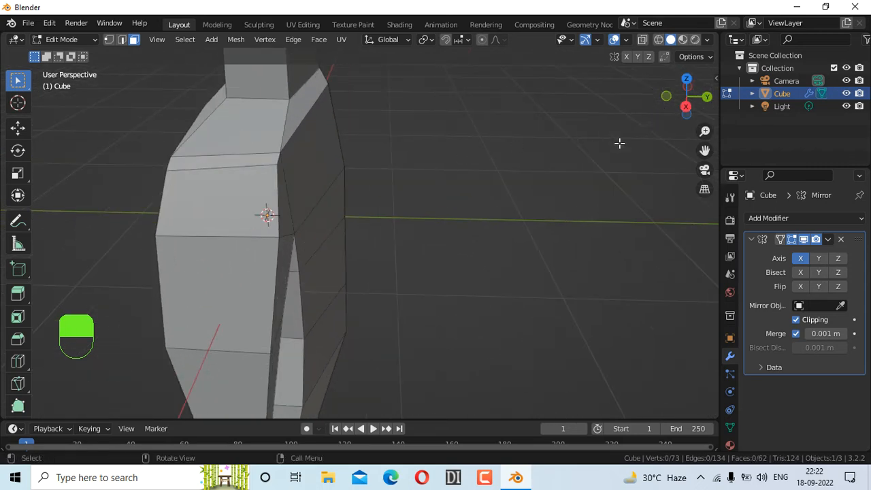
pyautogui.moveTo(685, 97)
pyautogui.mouseDown()
pyautogui.moveTo(674, 102)
pyautogui.moveTo(687, 102)
pyautogui.mouseUp()
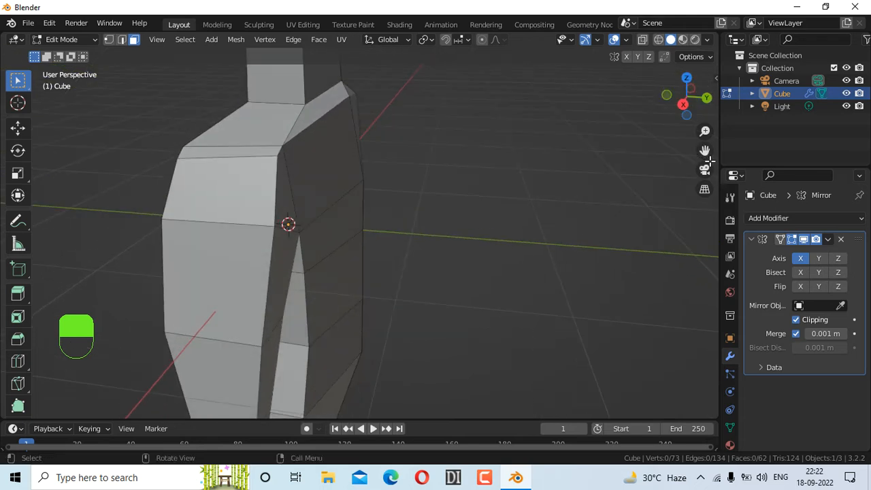
pyautogui.moveTo(705, 150); pyautogui.dragTo(691, 248)
pyautogui.moveTo(705, 150); pyautogui.dragTo(417, 99)
pyautogui.click(337, 110)
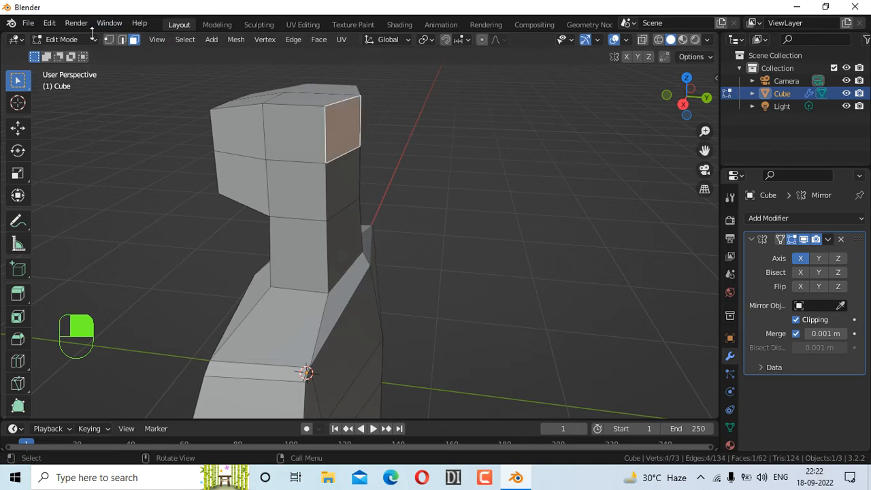
pyautogui.click(121, 40)
pyautogui.click(360, 111)
pyautogui.click(365, 129)
pyautogui.press('shift')
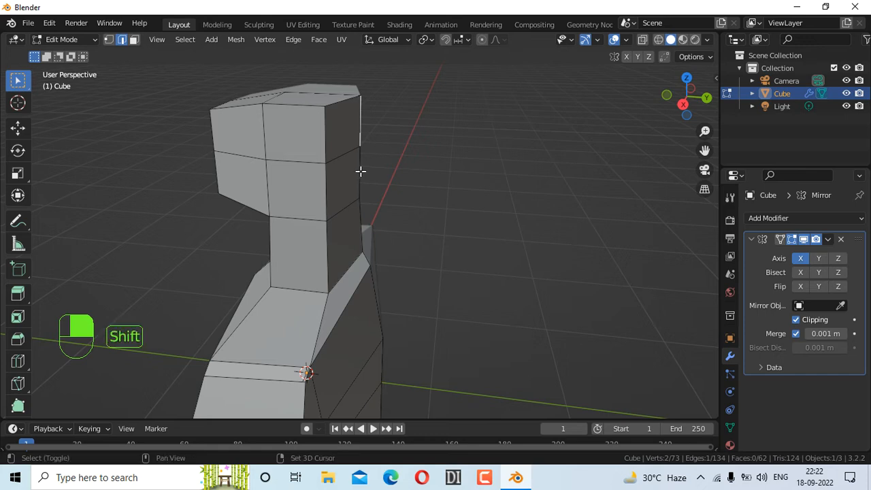
# Try to move the two back center edges of the head along X.
pyautogui.moveTo(670, 115); pyautogui.dragTo(577, 158)
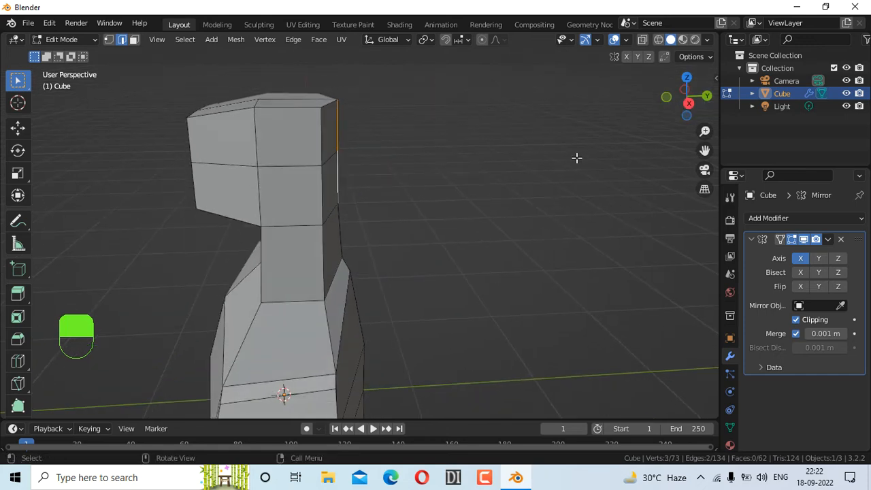
pyautogui.press('g')
pyautogui.press('x')
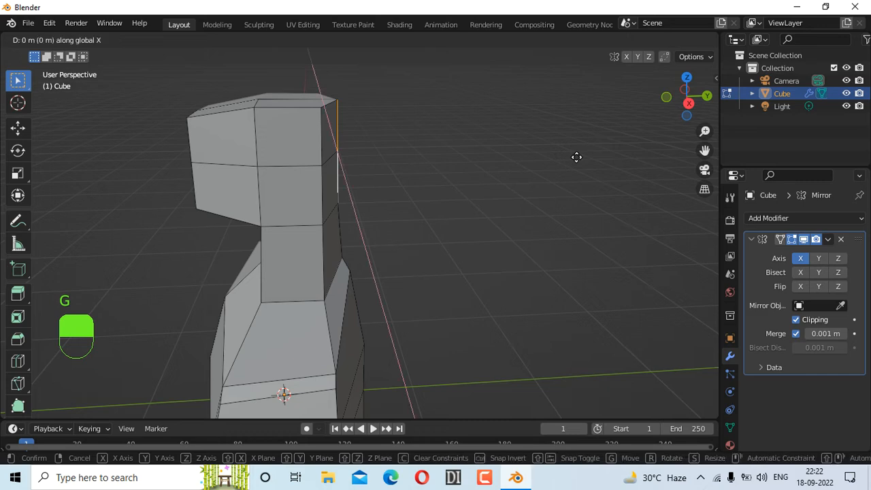
pyautogui.click(520, 152)
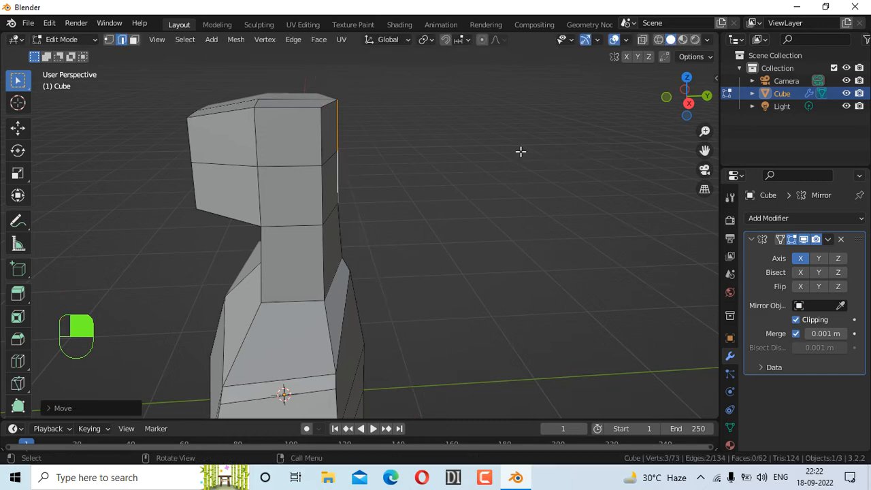
# Add the neck's back center edge to the selection and try to move all three edges along X.
pyautogui.moveTo(676, 102); pyautogui.dragTo(518, 169)
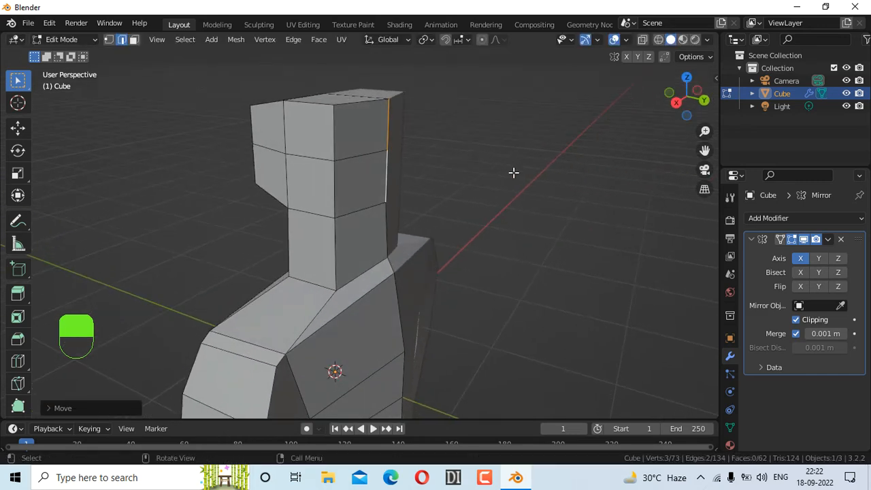
pyautogui.keyDown('shift'); pyautogui.click(385, 221); pyautogui.keyUp('shift')
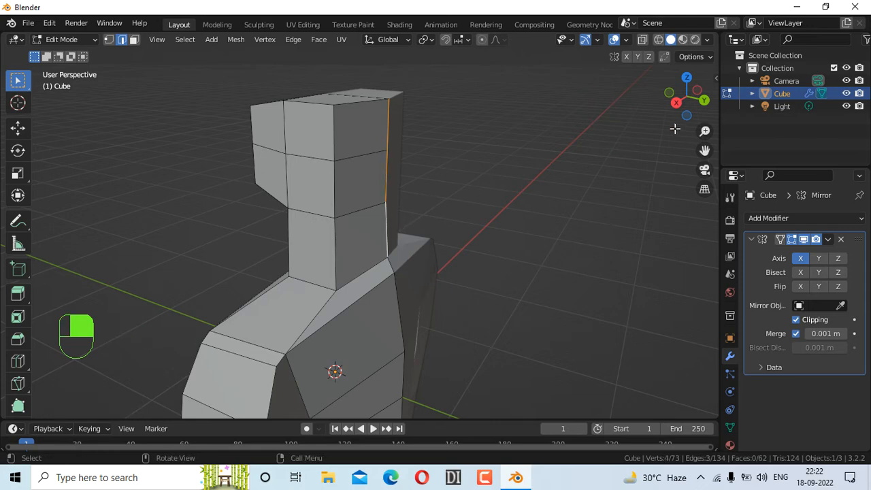
pyautogui.moveTo(686, 98); pyautogui.dragTo(608, 157)
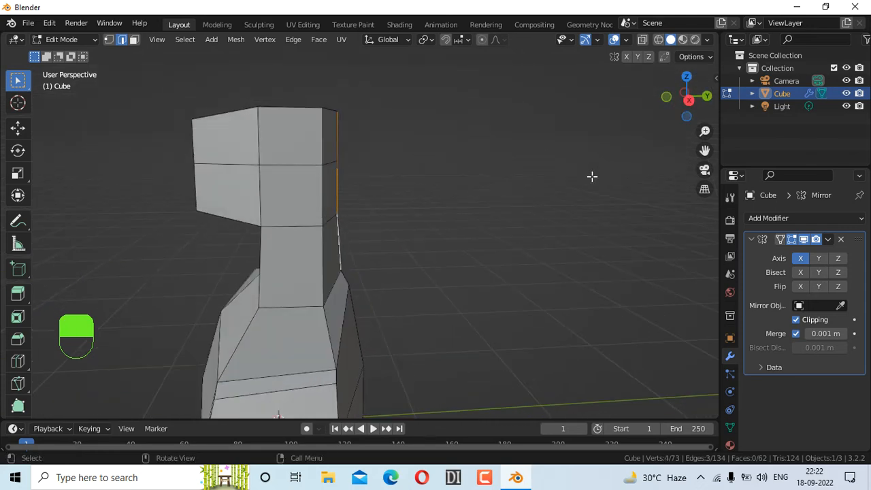
pyautogui.press('g')
pyautogui.press('x')
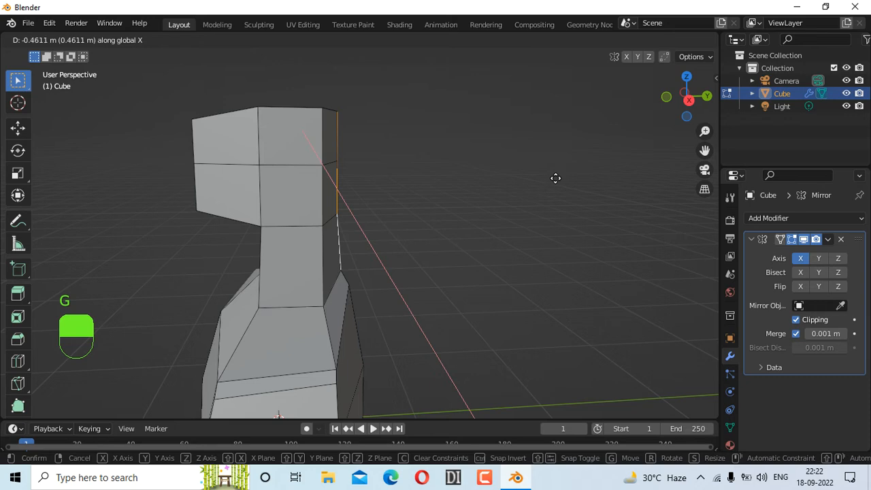
pyautogui.click(521, 175)
# Try to move only the head's upper back center edge forward, and undo the move.
pyautogui.click(544, 156)
pyautogui.moveTo(689, 105); pyautogui.dragTo(420, 141)
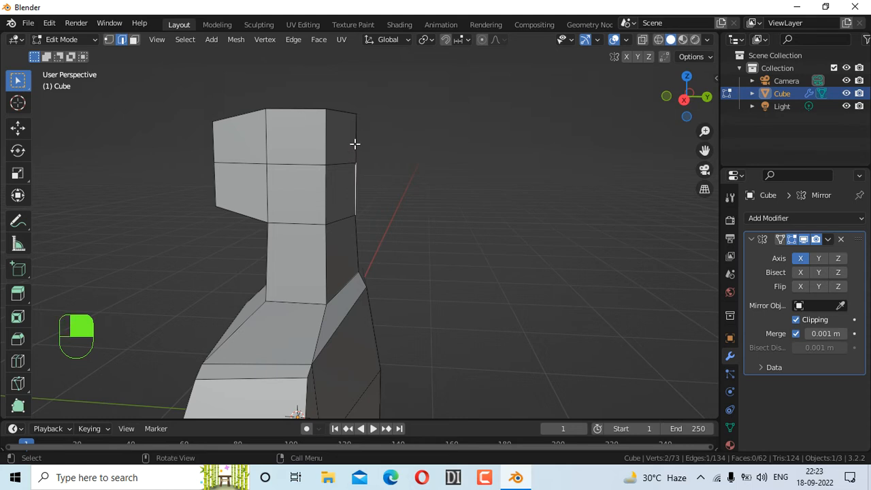
pyautogui.press('g')
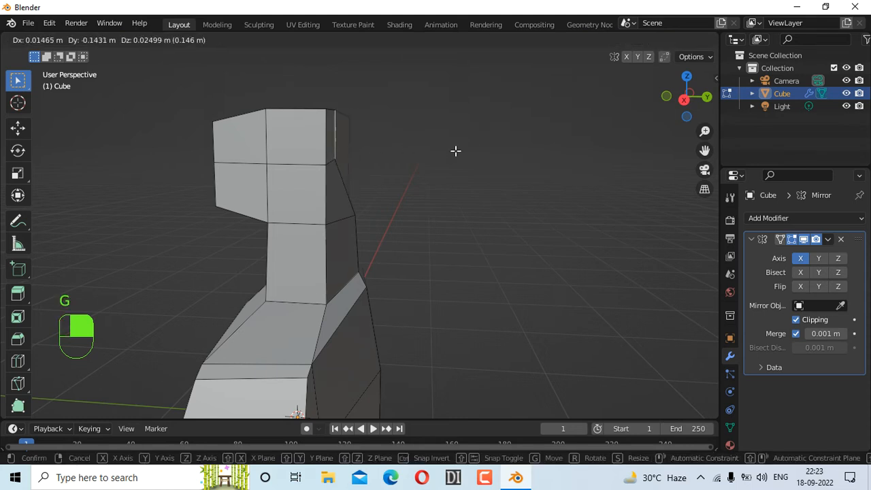
pyautogui.hotkey('ctrl', 'z')
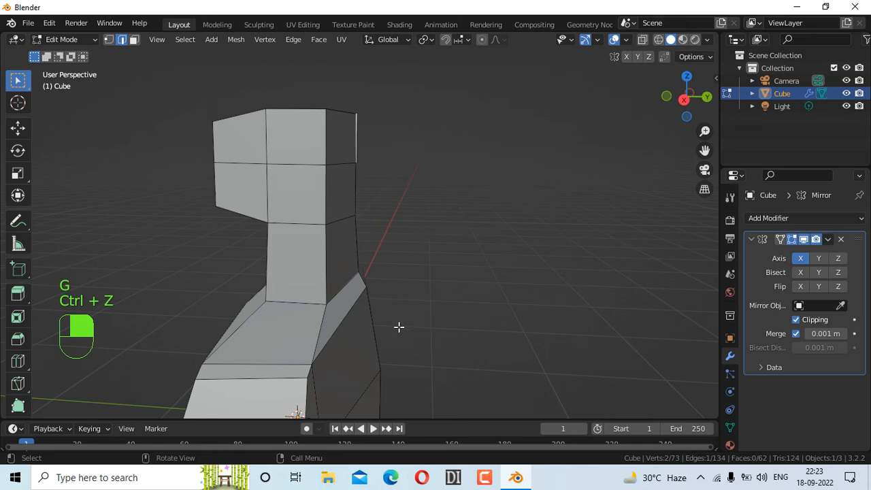
# Add the head's lower and the neck's back center edges to the selection and move all three slightly forward.
pyautogui.keyDown('shift'); pyautogui.click(355, 199); pyautogui.keyUp('shift')
pyautogui.keyDown('shift'); pyautogui.click(357, 241); pyautogui.keyUp('shift')
pyautogui.press('g')
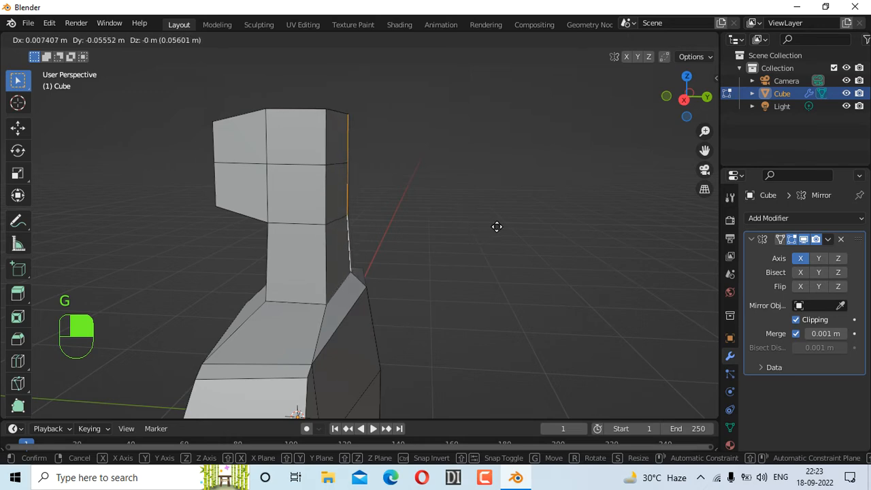
pyautogui.click(499, 227)
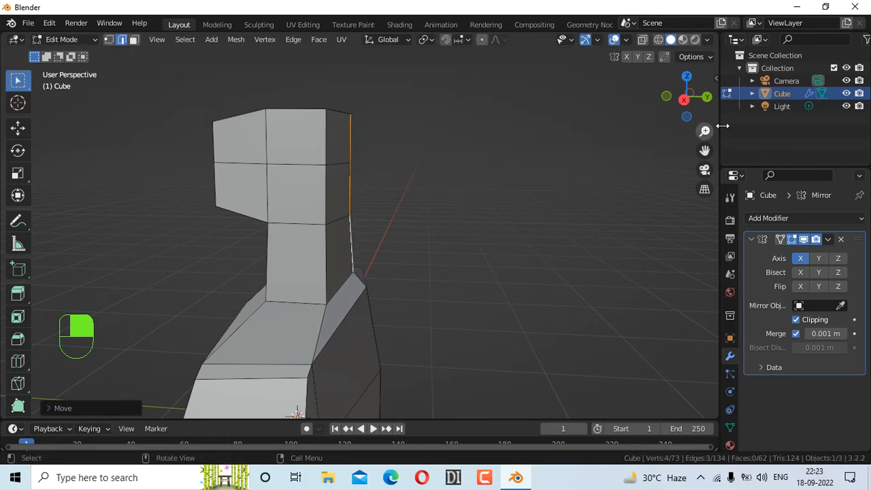
# Switch to vertex selection and move the upper back vertex just below the neck forward and down by about 0.08 m.
pyautogui.moveTo(686, 95)
pyautogui.mouseDown()
pyautogui.moveTo(682, 112)
pyautogui.moveTo(669, 108)
pyautogui.moveTo(685, 85)
pyautogui.mouseUp()
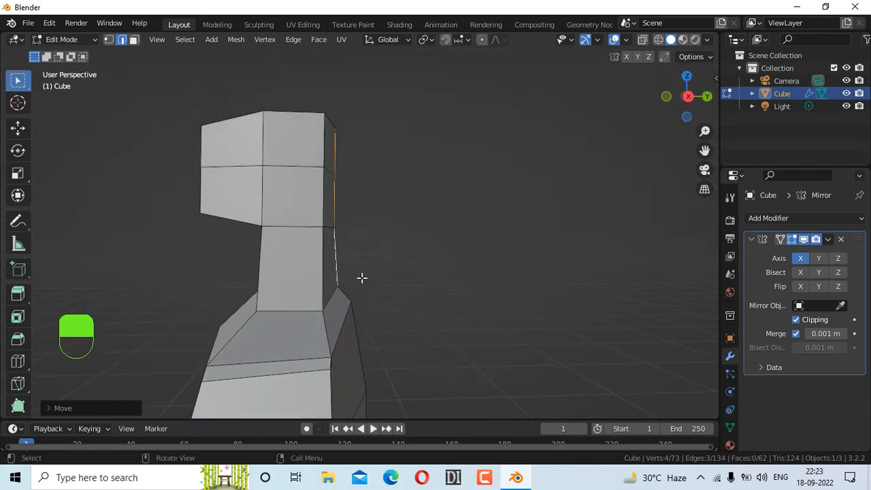
pyautogui.moveTo(344, 293); pyautogui.dragTo(357, 316)
pyautogui.moveTo(356, 122); pyautogui.dragTo(345, 115)
pyautogui.press('1')
pyautogui.scroll(-1, 282, 108)
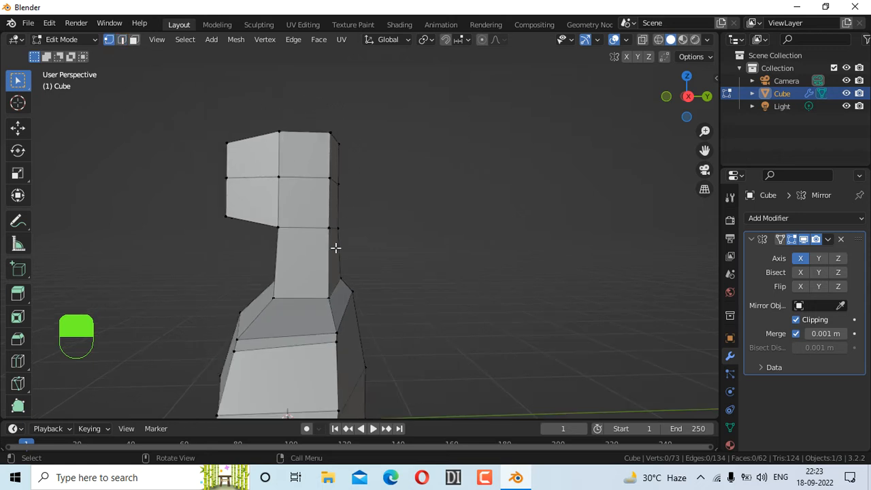
pyautogui.moveTo(351, 279); pyautogui.dragTo(366, 329)
pyautogui.press('g')
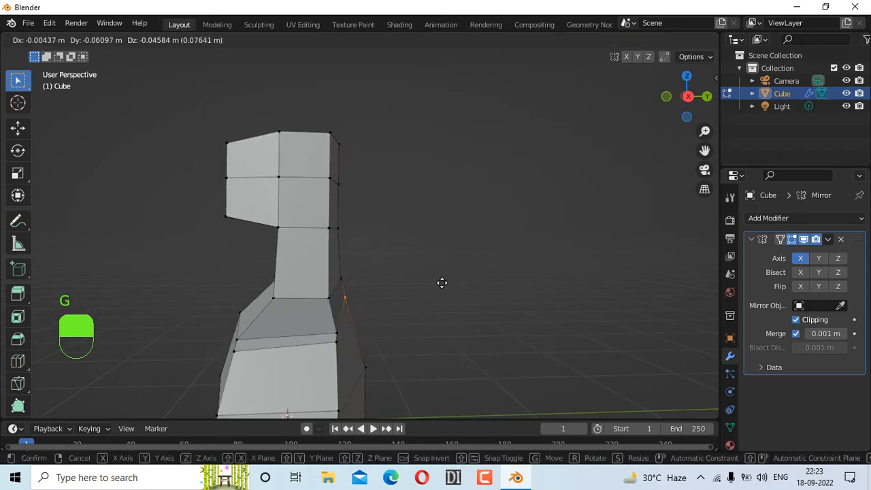
pyautogui.click(444, 281)
pyautogui.moveTo(459, 248); pyautogui.dragTo(576, 182, button='middle')
pyautogui.moveTo(676, 106); pyautogui.dragTo(654, 107)
pyautogui.scroll(-2, 611, 205)
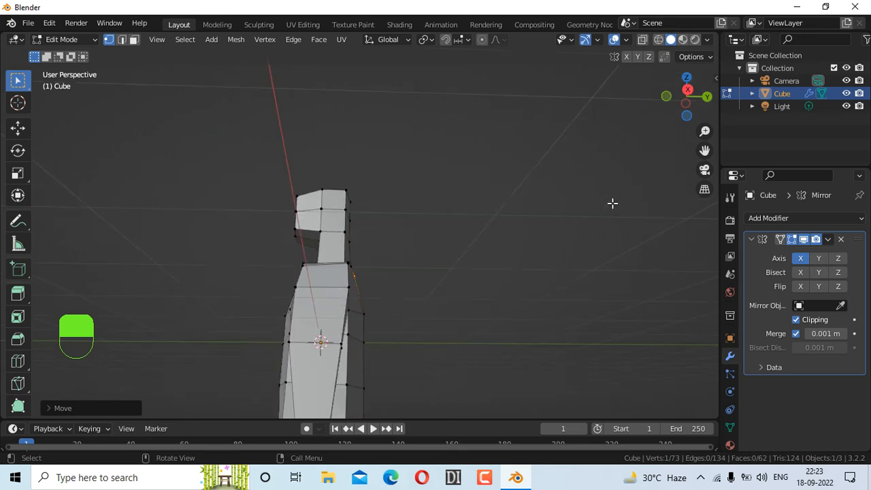
# Select the four vertices along the torso's back center line and move them slightly forward.
pyautogui.moveTo(705, 151); pyautogui.dragTo(718, 35)
pyautogui.scroll(1, 522, 297)
pyautogui.moveTo(676, 109); pyautogui.dragTo(667, 106)
pyautogui.moveTo(375, 180); pyautogui.dragTo(415, 352)
pyautogui.press('g')
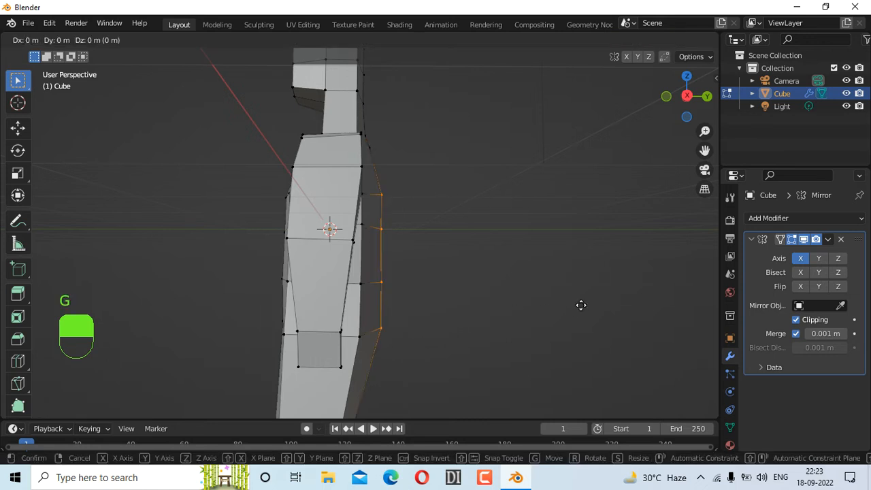
pyautogui.click(571, 310)
pyautogui.moveTo(679, 123); pyautogui.dragTo(554, 185, button='middle')
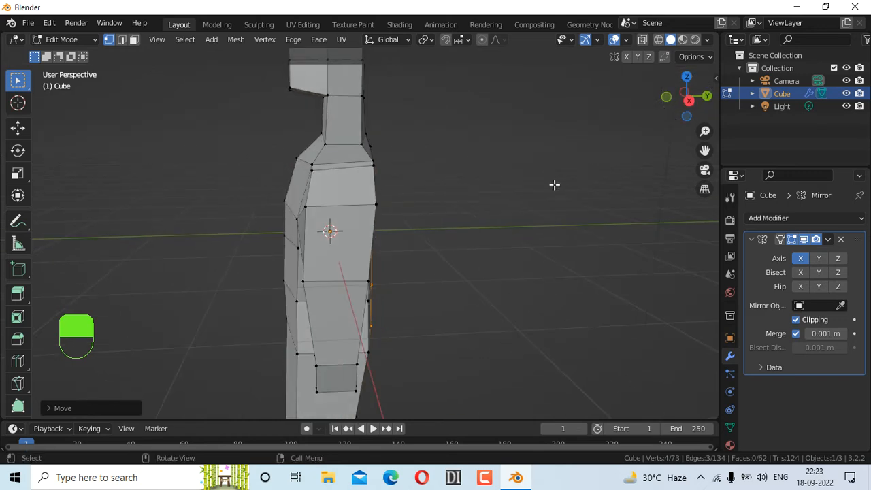
pyautogui.click(554, 184)
pyautogui.scroll(3, 361, 284)
pyautogui.scroll(-8, 360, 282)
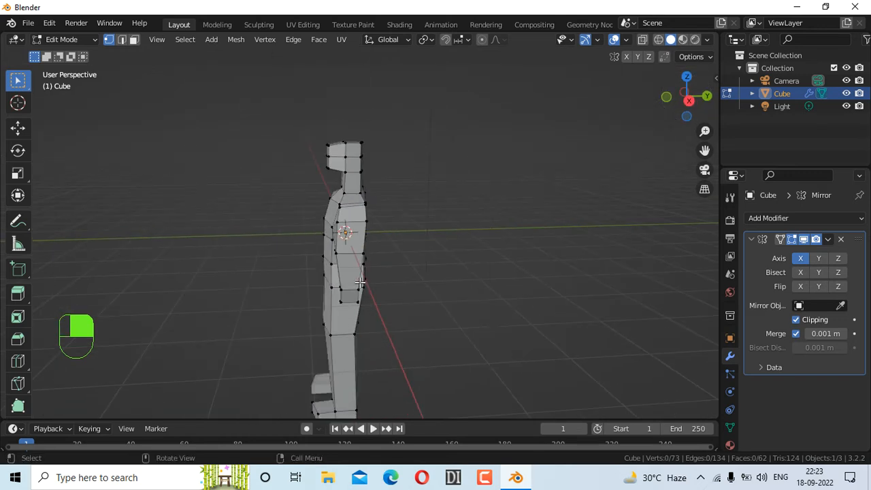
pyautogui.scroll(4, 360, 283)
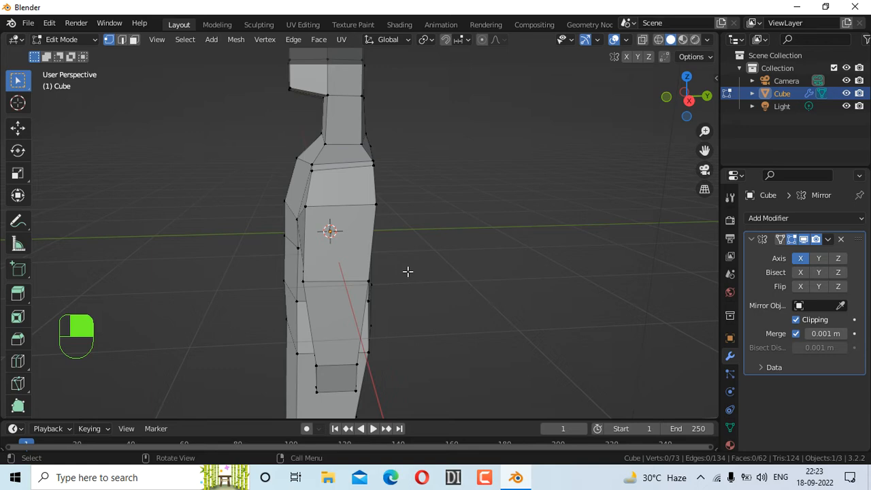
# Add a horizontal loop cut around the hand and slide it up toward the wrist.
pyautogui.moveTo(671, 105); pyautogui.dragTo(735, 43)
pyautogui.click(736, 40)
pyautogui.click(714, 114)
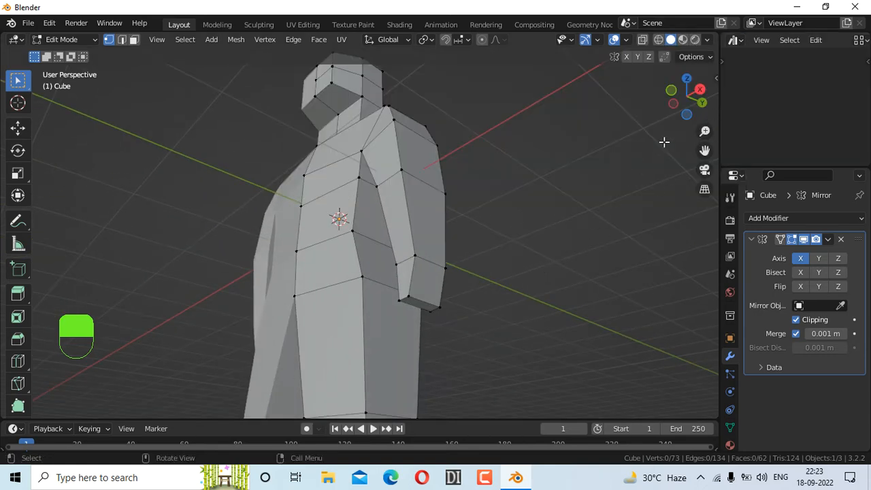
pyautogui.moveTo(681, 113)
pyautogui.mouseDown()
pyautogui.moveTo(695, 109)
pyautogui.moveTo(678, 112)
pyautogui.moveTo(683, 100)
pyautogui.mouseUp()
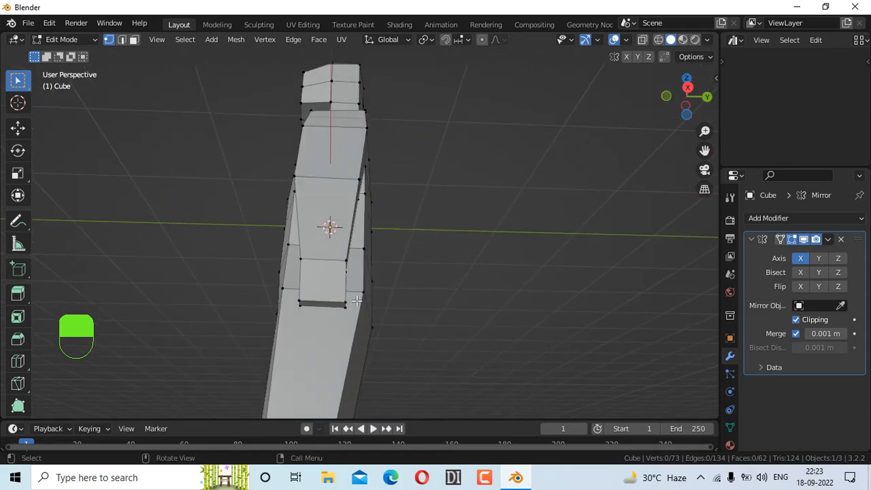
pyautogui.moveTo(710, 87)
pyautogui.mouseDown()
pyautogui.moveTo(692, 91)
pyautogui.moveTo(708, 88)
pyautogui.mouseUp()
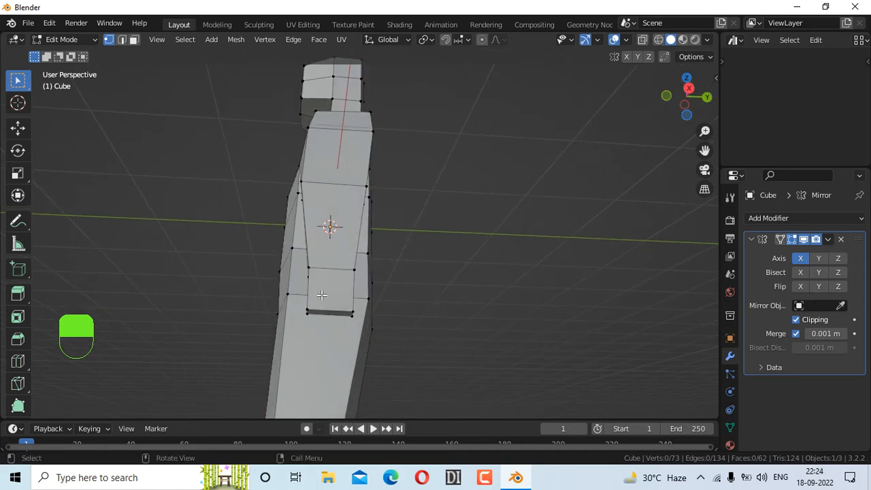
pyautogui.moveTo(671, 102); pyautogui.dragTo(620, 173)
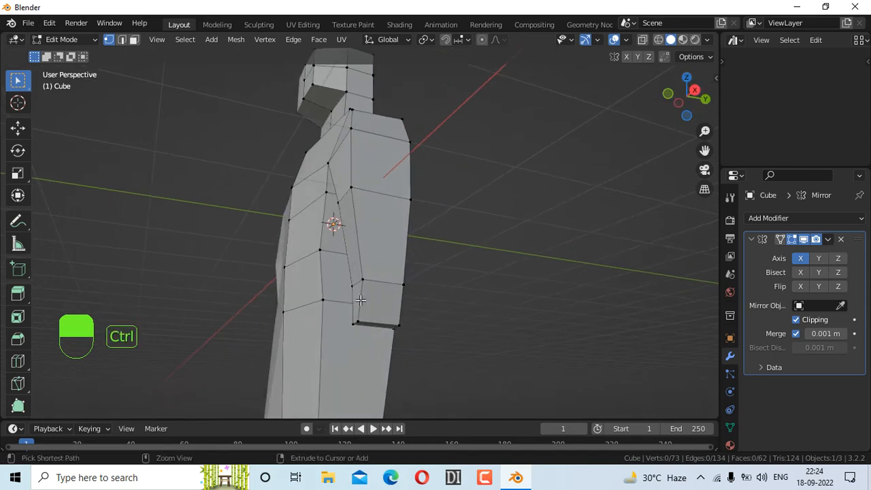
pyautogui.hotkey('ctrl', 'r')
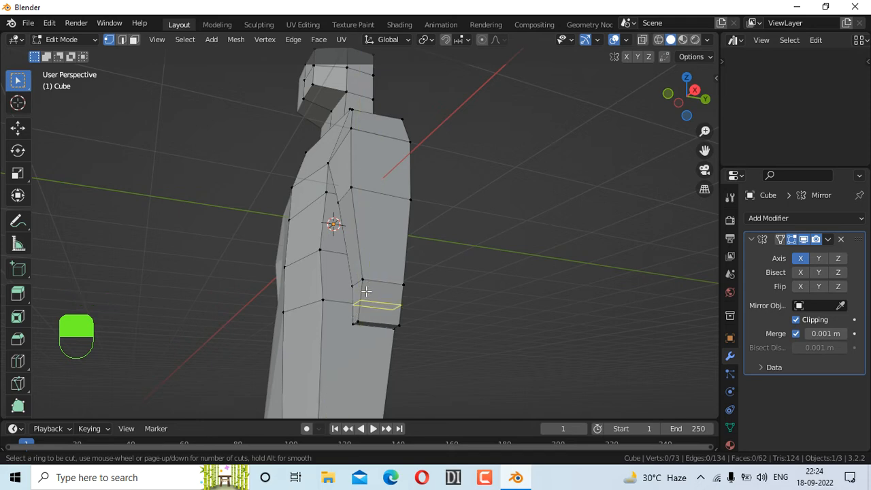
pyautogui.click(367, 291)
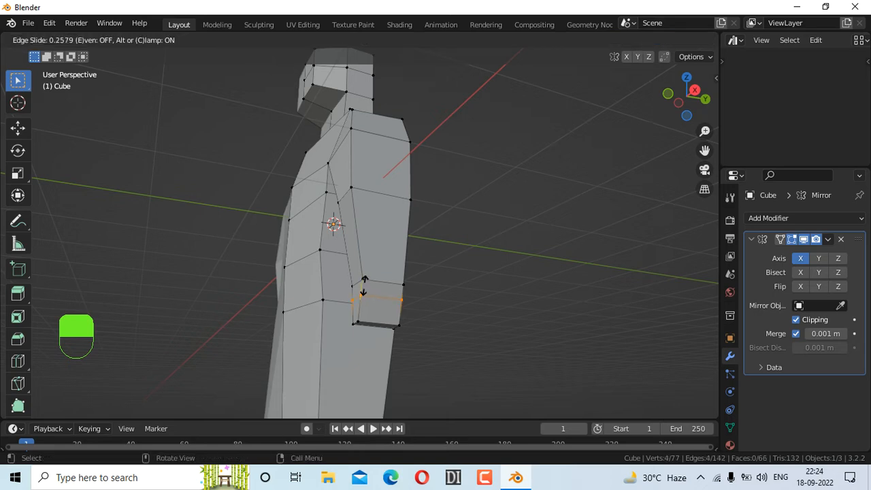
pyautogui.click(364, 285)
# Switch to face selection and scale the front face of the hand's upper section to about 0.75.
pyautogui.moveTo(681, 108)
pyautogui.mouseDown()
pyautogui.moveTo(811, 107)
pyautogui.moveTo(679, 107)
pyautogui.mouseUp()
pyautogui.moveTo(683, 104)
pyautogui.mouseDown()
pyautogui.moveTo(676, 98)
pyautogui.moveTo(737, 109)
pyautogui.moveTo(691, 110)
pyautogui.moveTo(689, 95)
pyautogui.mouseUp()
pyautogui.click(350, 335)
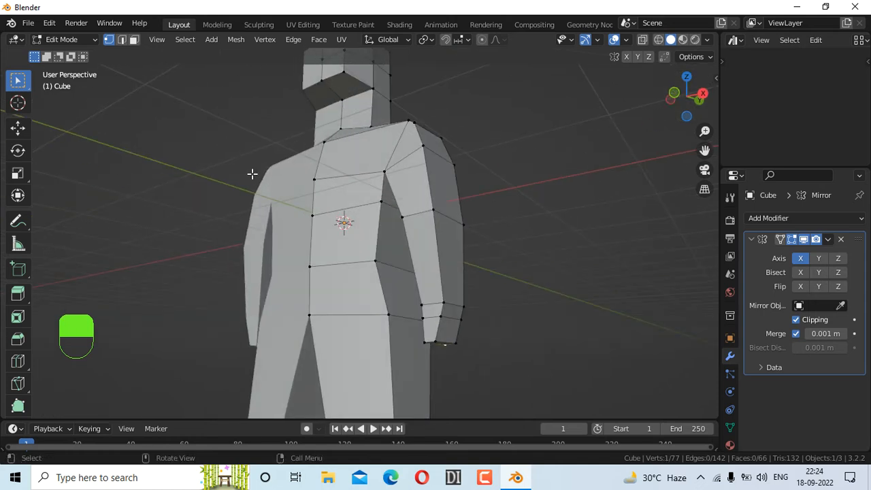
pyautogui.click(134, 40)
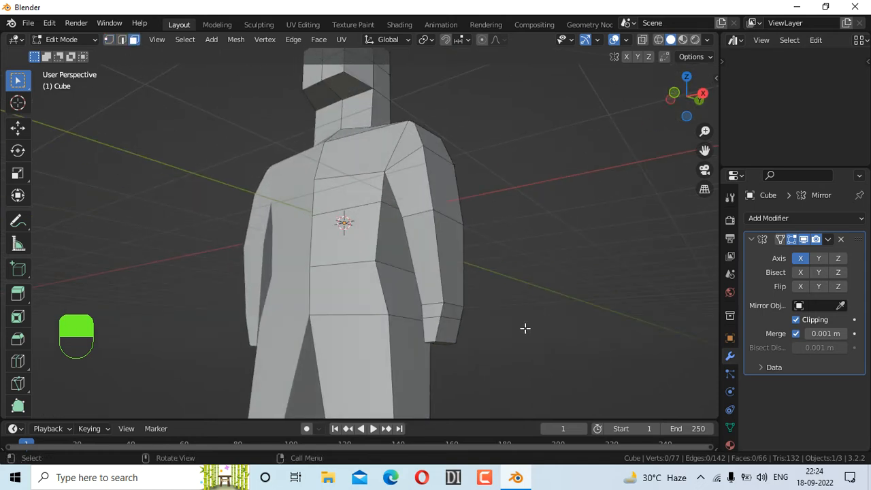
pyautogui.click(440, 312)
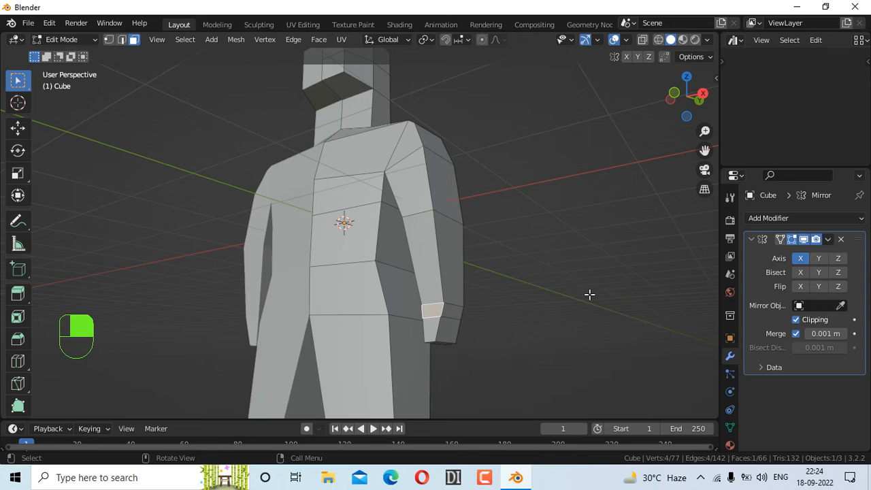
pyautogui.press('s')
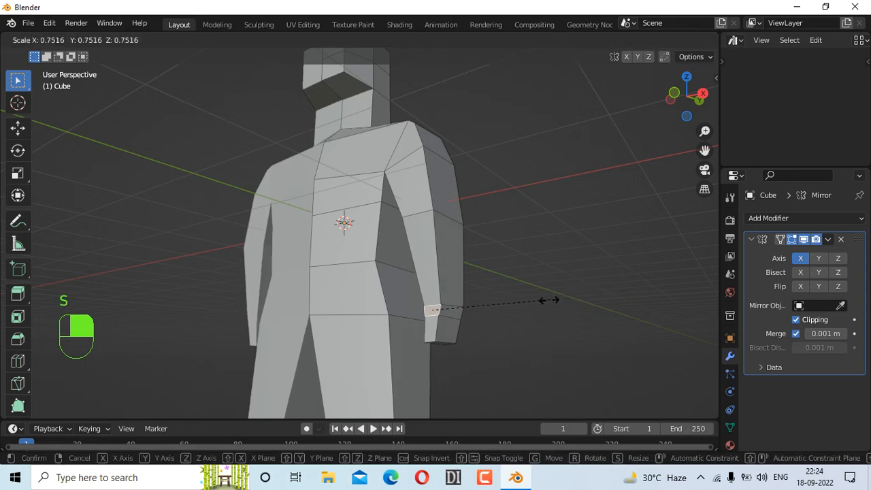
pyautogui.click(548, 302)
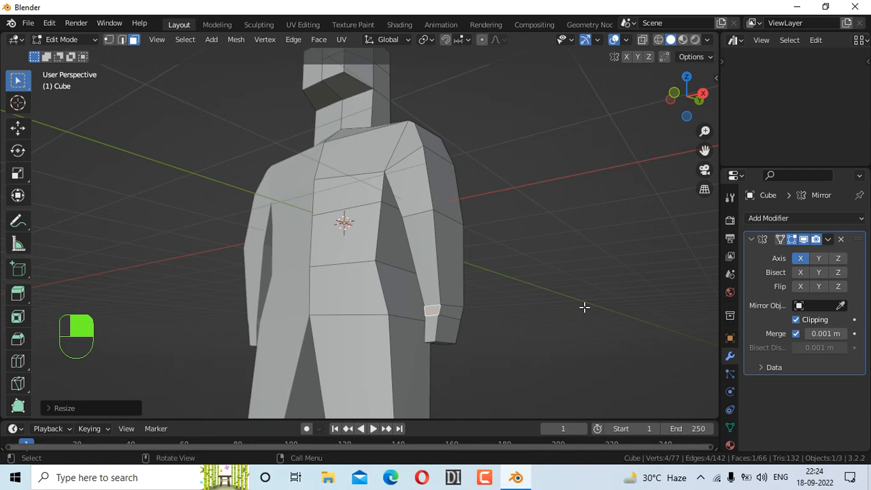
# Try extruding the scaled hand face about 0.13 m forward and rotating its end face, and undo the rotation.
pyautogui.press('e')
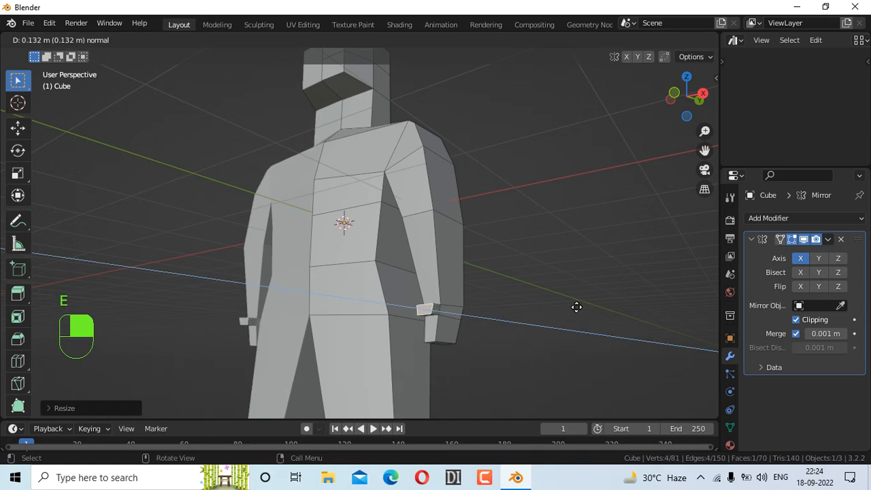
pyautogui.click(577, 307)
pyautogui.moveTo(680, 102)
pyautogui.mouseDown()
pyautogui.moveTo(653, 103)
pyautogui.moveTo(687, 100)
pyautogui.moveTo(660, 103)
pyautogui.moveTo(679, 105)
pyautogui.mouseUp()
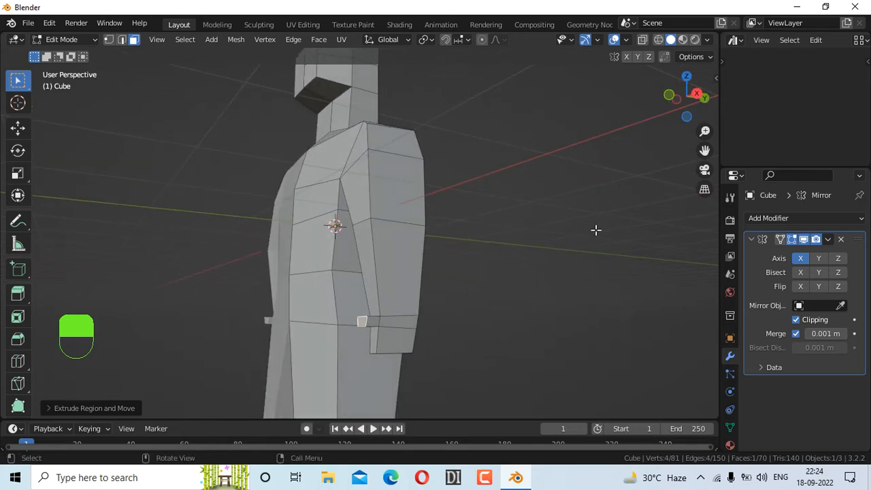
pyautogui.press('r')
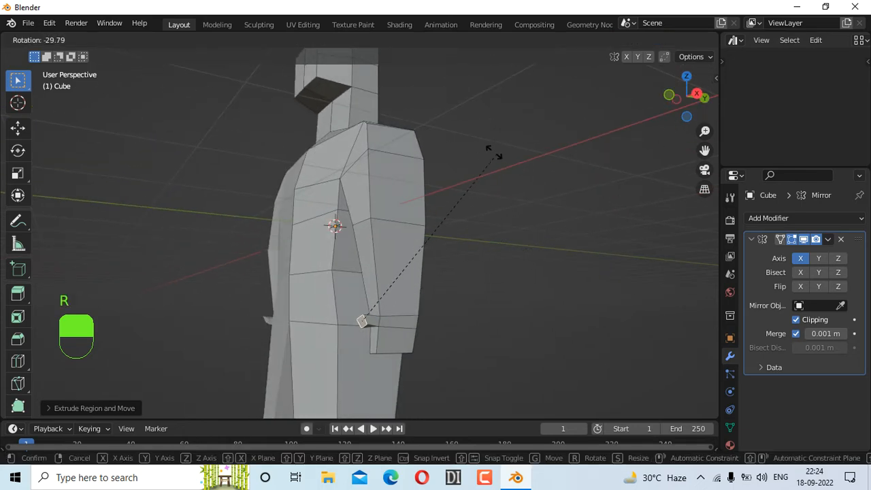
pyautogui.click(476, 156)
pyautogui.hotkey('ctrl', 'z')
pyautogui.moveTo(673, 115); pyautogui.dragTo(637, 161)
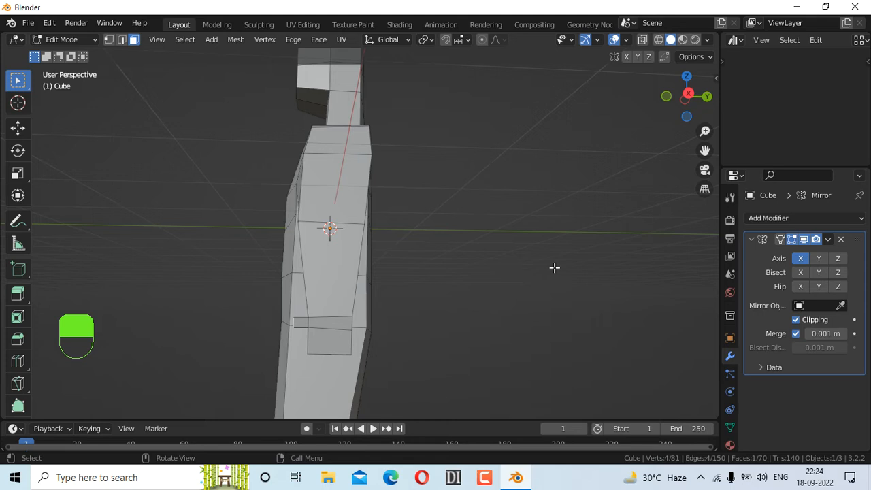
# Try rotating the extruded end face from the side view, and undo back to before the extrusion.
pyautogui.press('r')
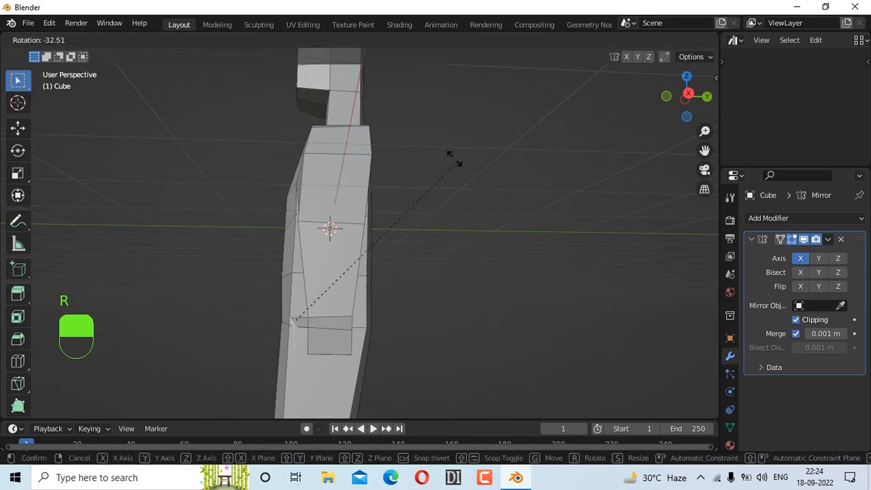
pyautogui.rightClick(446, 151)
pyautogui.hotkey('ctrl', 'z')
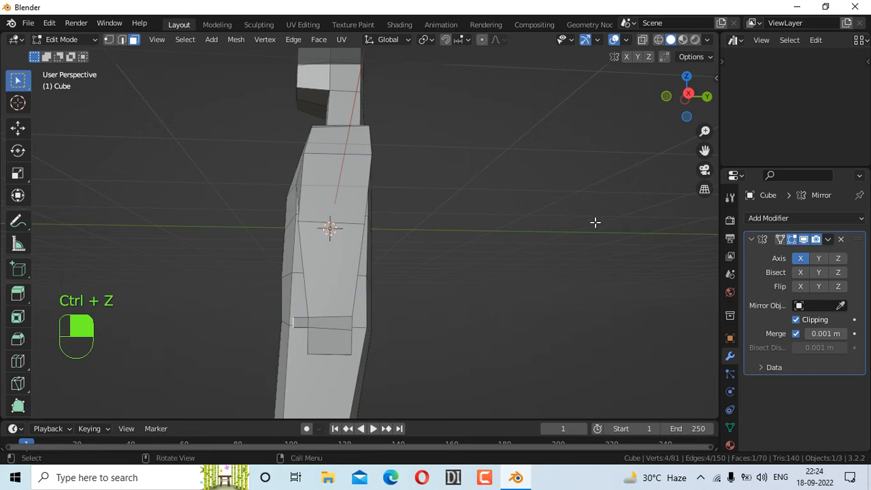
pyautogui.hotkey('ctrl', 'z')
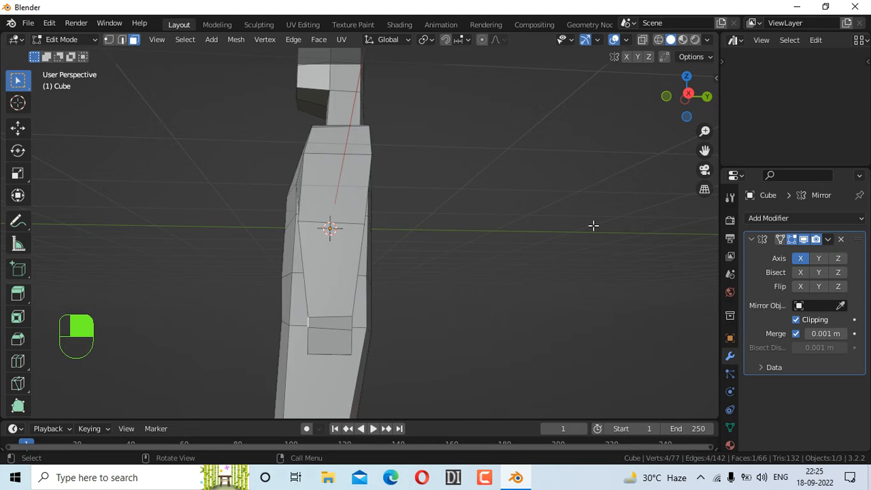
# Extrude the hand's small front face forward by a shorter distance and rotate its end face downward.
pyautogui.press('e')
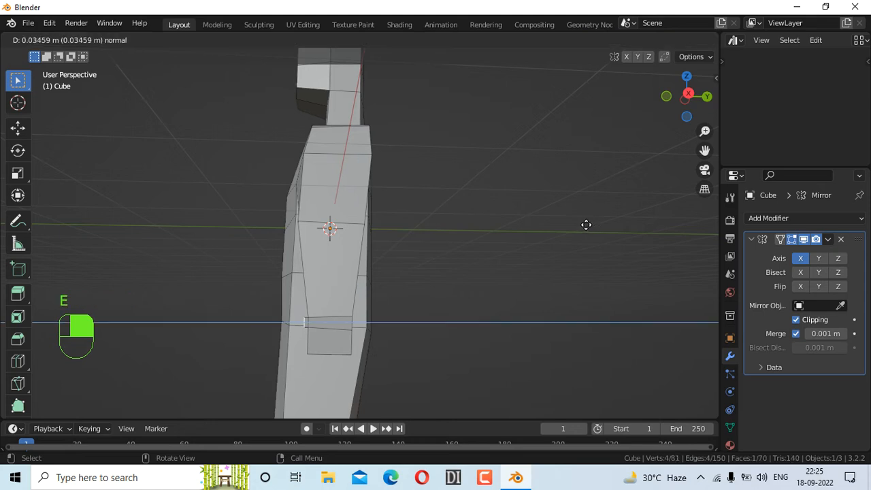
pyautogui.click(583, 225)
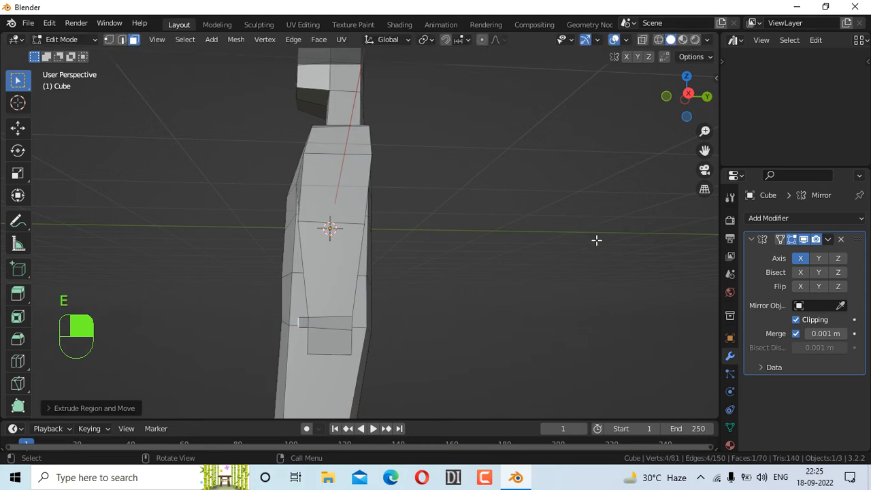
pyautogui.press('r')
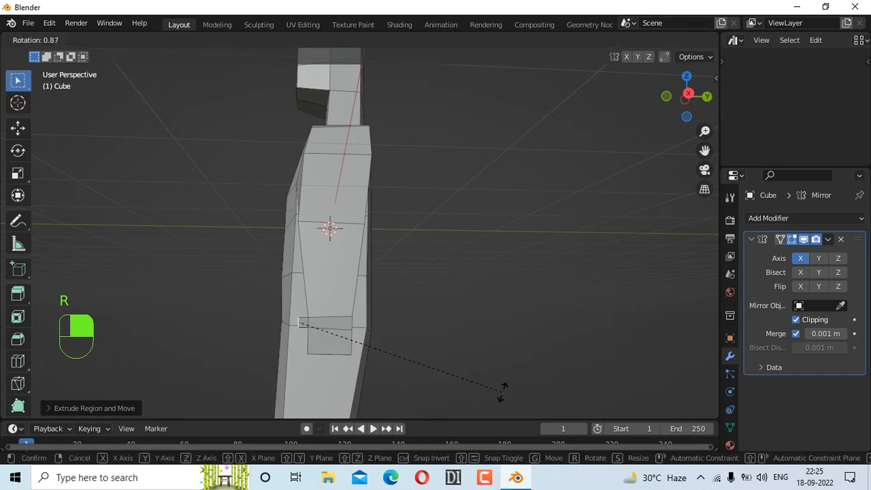
pyautogui.click(455, 126)
# Adjust the rotation of the extruded end face so it points diagonally down and forward.
pyautogui.moveTo(670, 98); pyautogui.dragTo(518, 193)
pyautogui.click(439, 241)
pyautogui.moveTo(685, 95); pyautogui.dragTo(677, 112)
pyautogui.press('r')
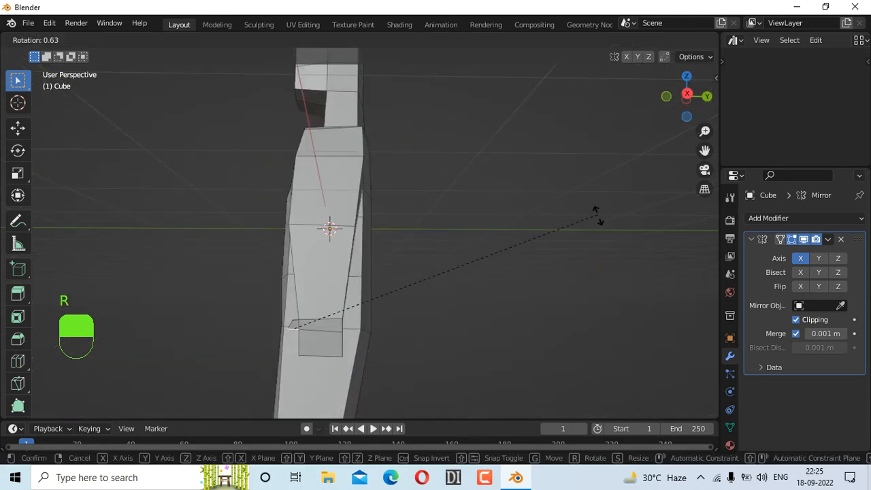
pyautogui.click(578, 308)
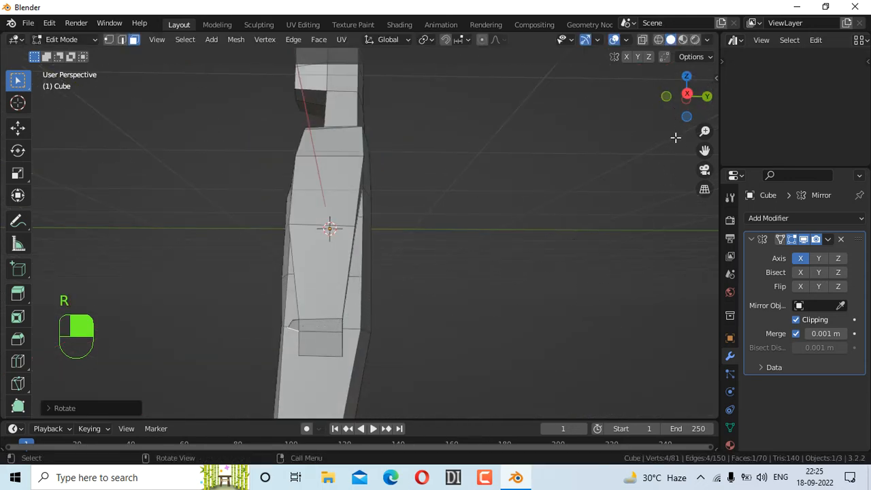
# Extrude the tilted end face diagonally down and forward to form the thumb.
pyautogui.moveTo(686, 96); pyautogui.dragTo(514, 194)
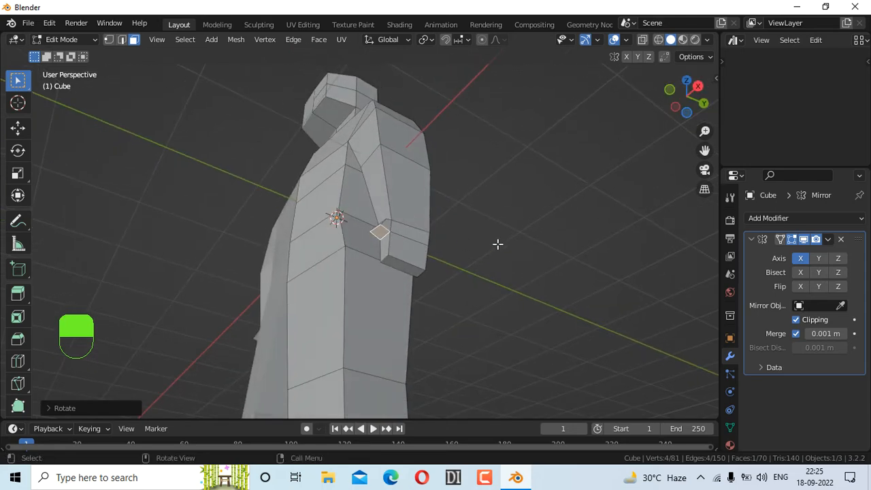
pyautogui.moveTo(684, 99); pyautogui.dragTo(663, 116)
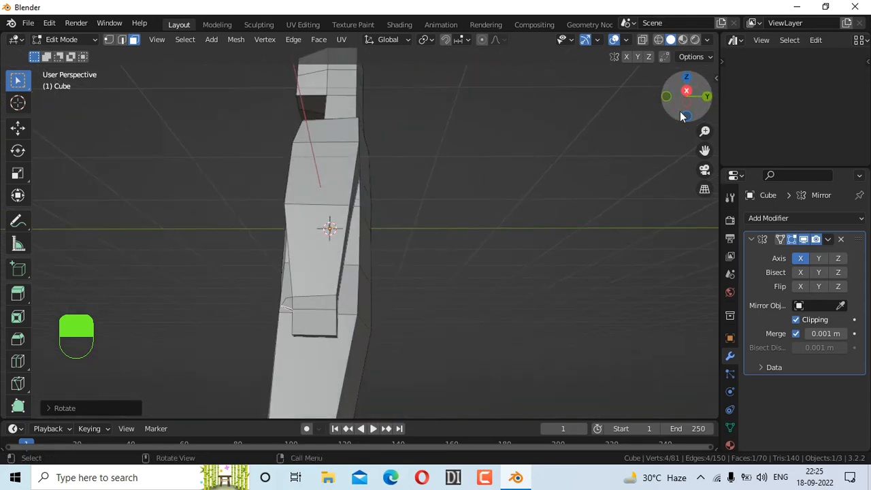
pyautogui.press('e')
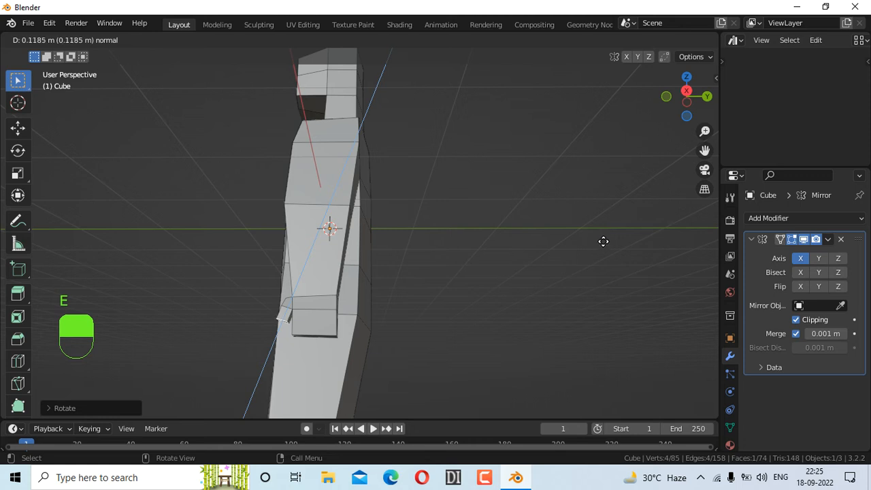
pyautogui.click(603, 243)
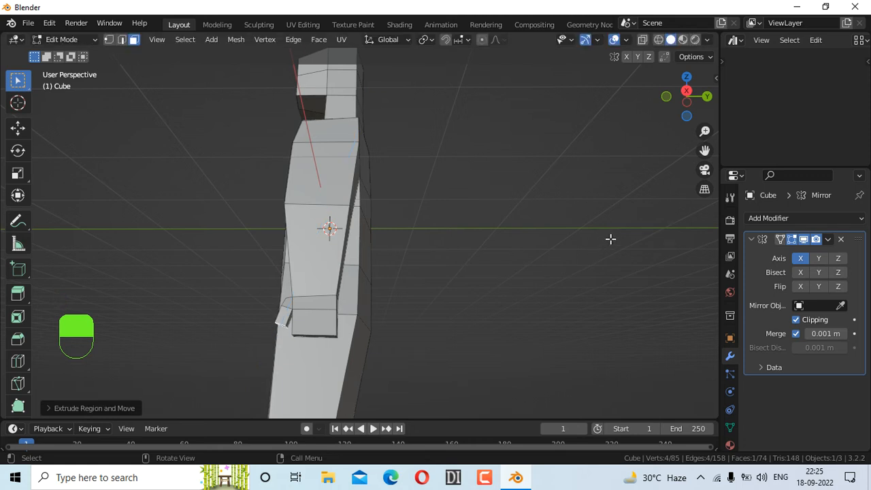
# Select the hand's bottom face, try extruding it upward into the hand, and undo the extrusion.
pyautogui.moveTo(689, 106)
pyautogui.mouseDown()
pyautogui.moveTo(681, 101)
pyautogui.moveTo(683, 110)
pyautogui.mouseUp()
pyautogui.click(339, 175)
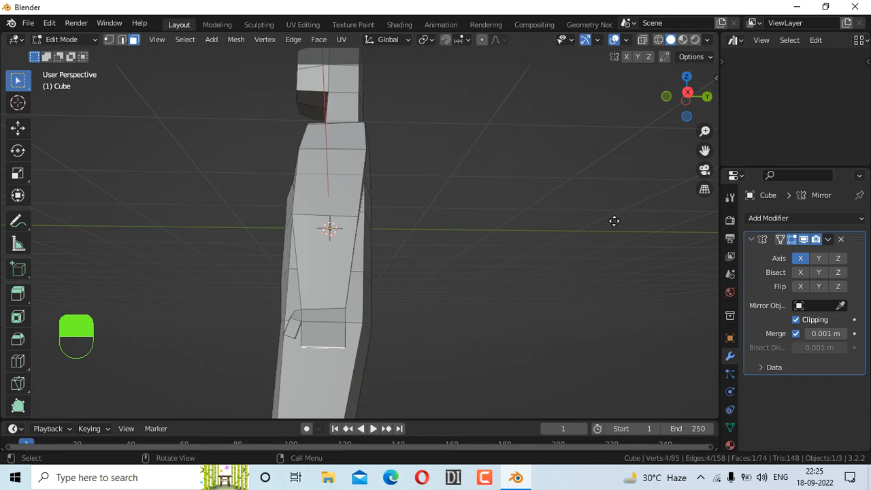
pyautogui.press('e')
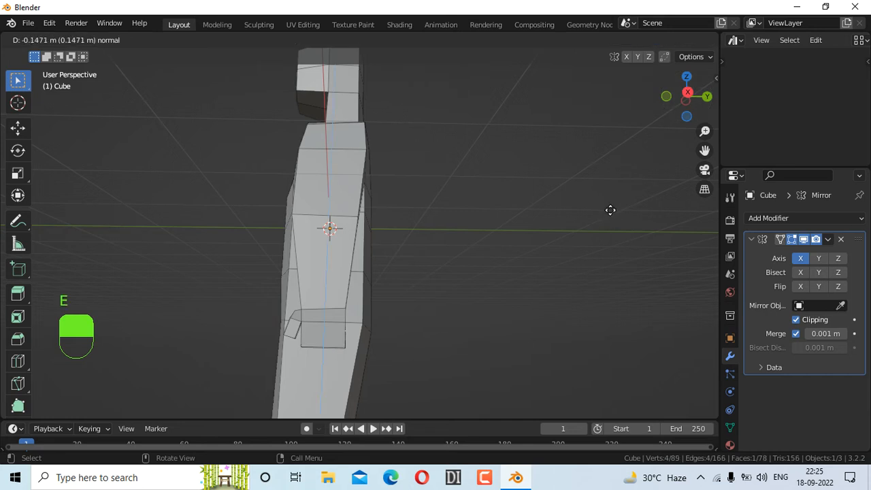
pyautogui.rightClick(606, 221)
pyautogui.hotkey('ctrl', 'z')
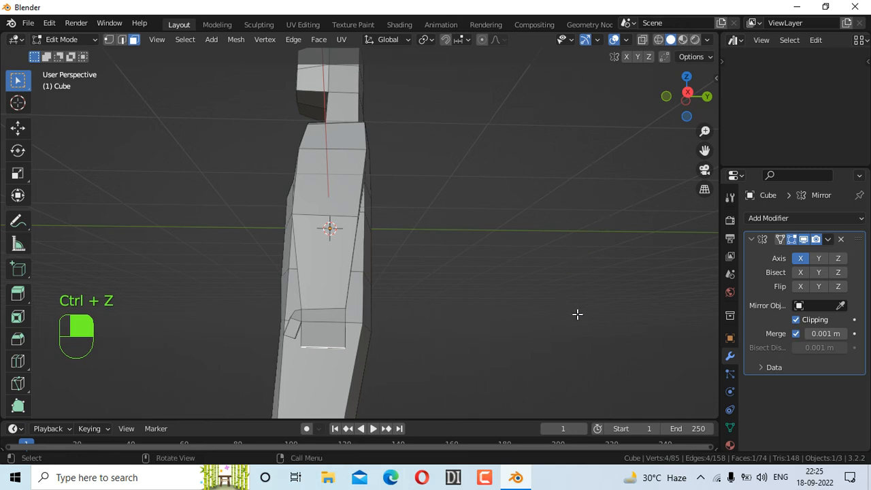
# Move the hand's bottom face up along Z by about 0.12 m to shorten the hand.
pyautogui.press('g')
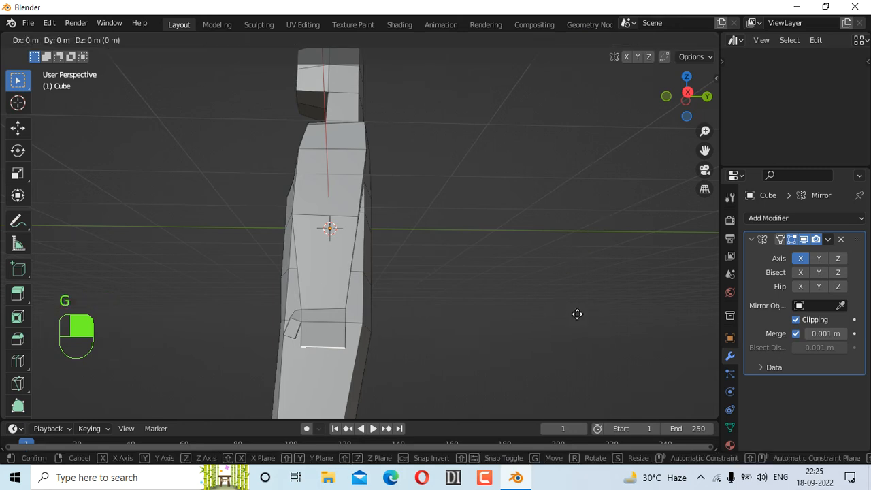
pyautogui.press('z')
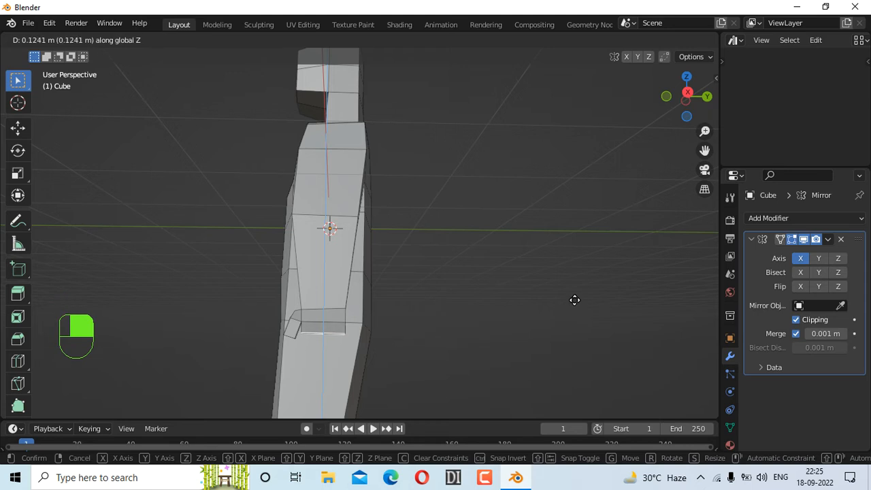
pyautogui.click(575, 300)
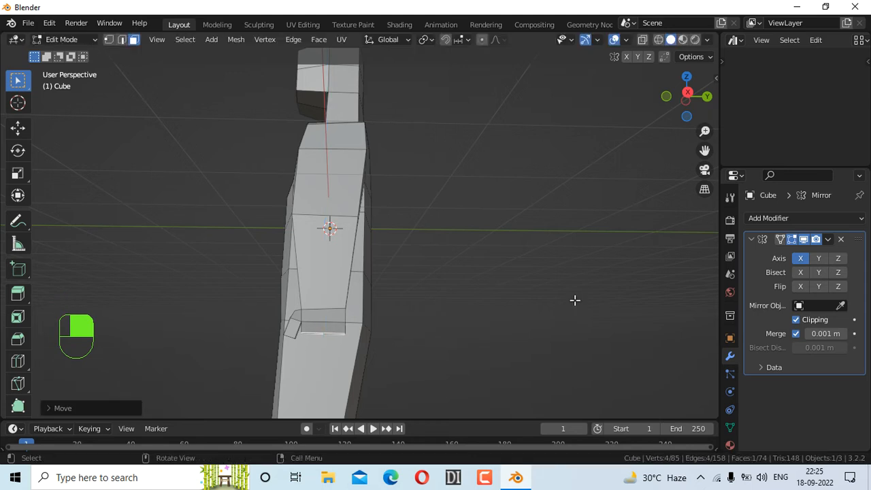
pyautogui.click(676, 103)
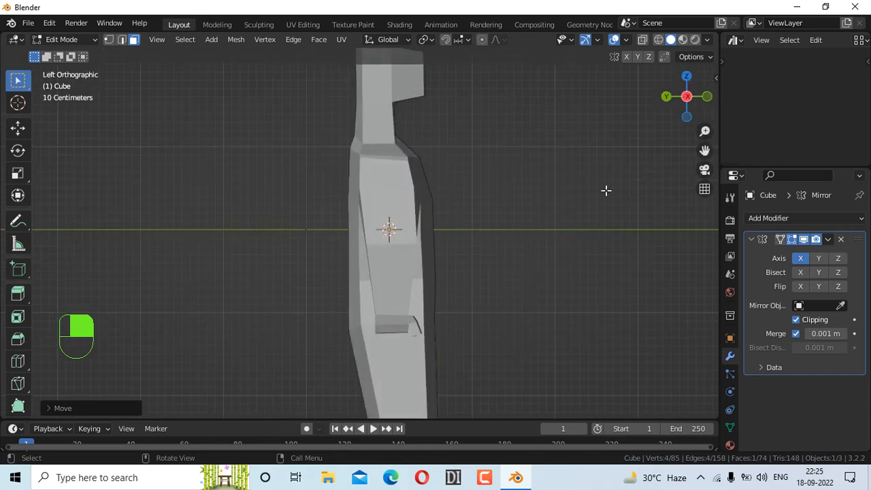
pyautogui.moveTo(682, 113); pyautogui.dragTo(416, 86)
pyautogui.scroll(3, 439, 284)
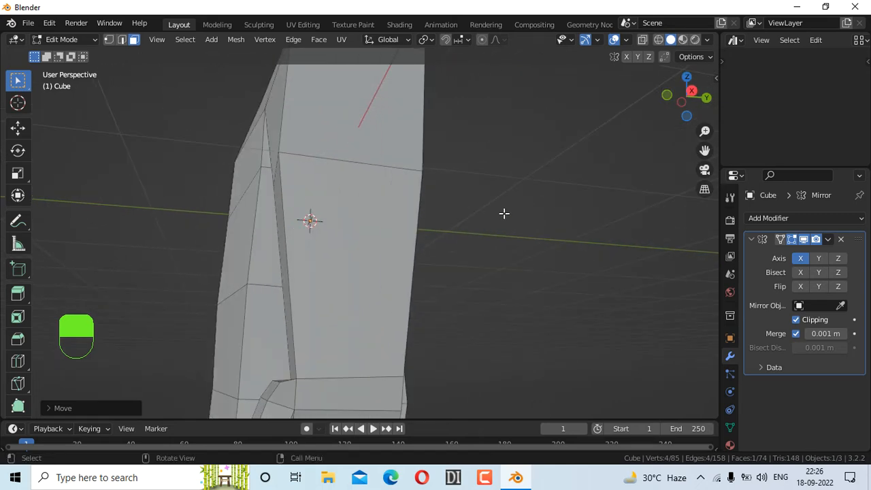
pyautogui.moveTo(668, 124); pyautogui.dragTo(470, 306)
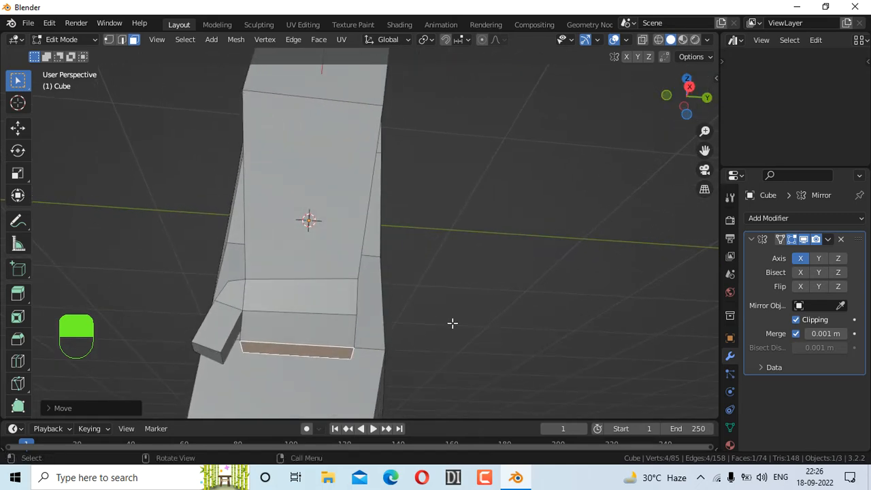
# Try a horizontal loop cut around the lower hand section, slid slightly upward, and undo it.
pyautogui.click(257, 318)
pyautogui.click(359, 328)
pyautogui.click(387, 336)
pyautogui.press('ctrl')
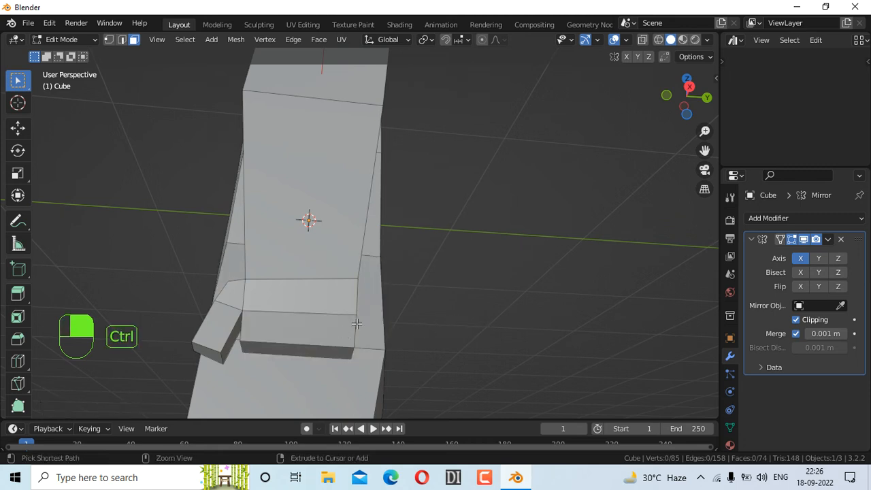
pyautogui.hotkey('ctrl', 'r')
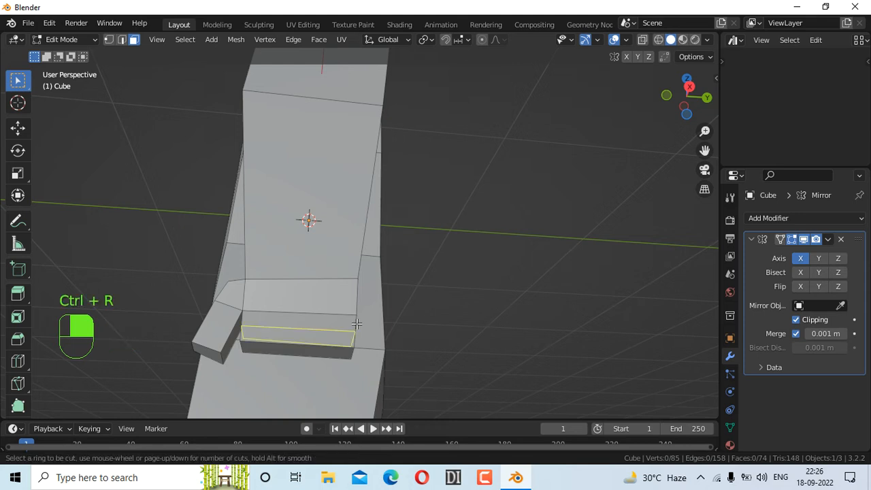
pyautogui.click(244, 314)
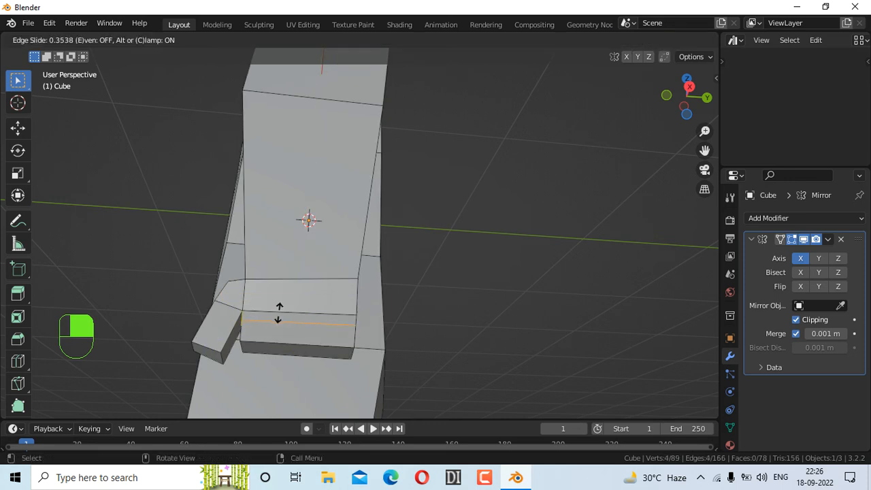
pyautogui.click(280, 312)
pyautogui.hotkey('ctrl', 'z')
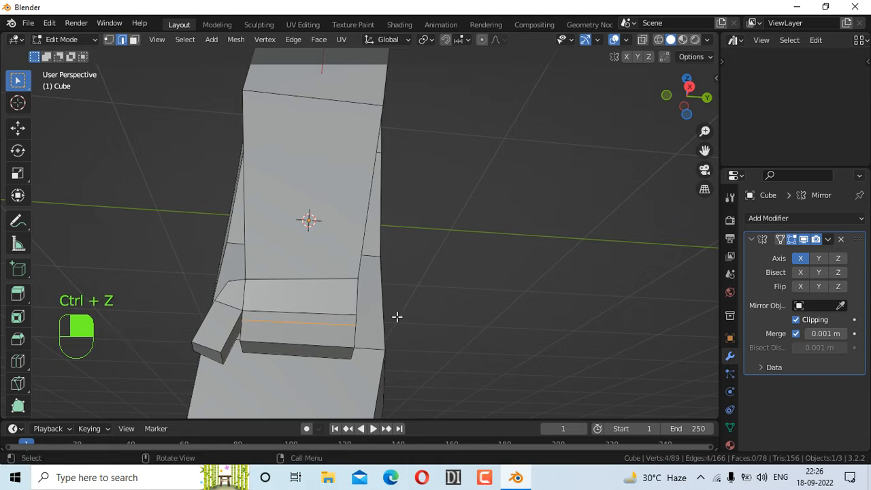
pyautogui.hotkey('ctrl', 'z')
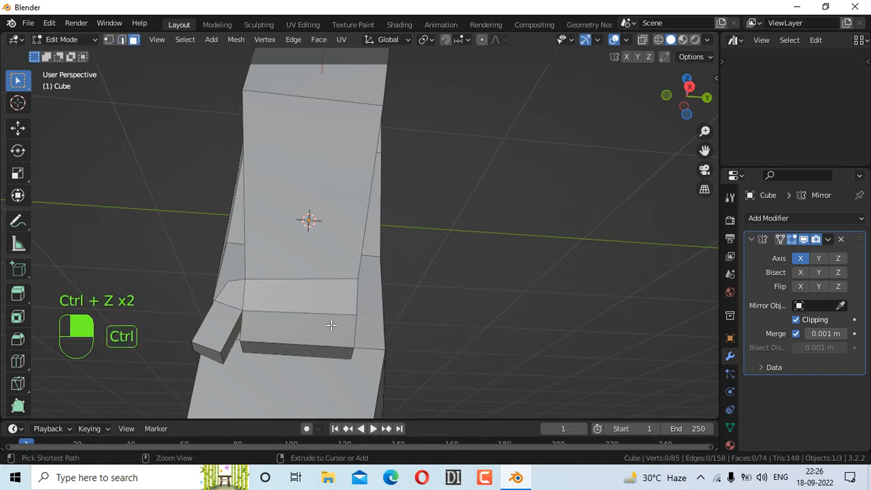
# Try a lengthwise loop cut near the middle of the arm and hand, and undo it.
pyautogui.click(264, 307)
pyautogui.click(461, 309)
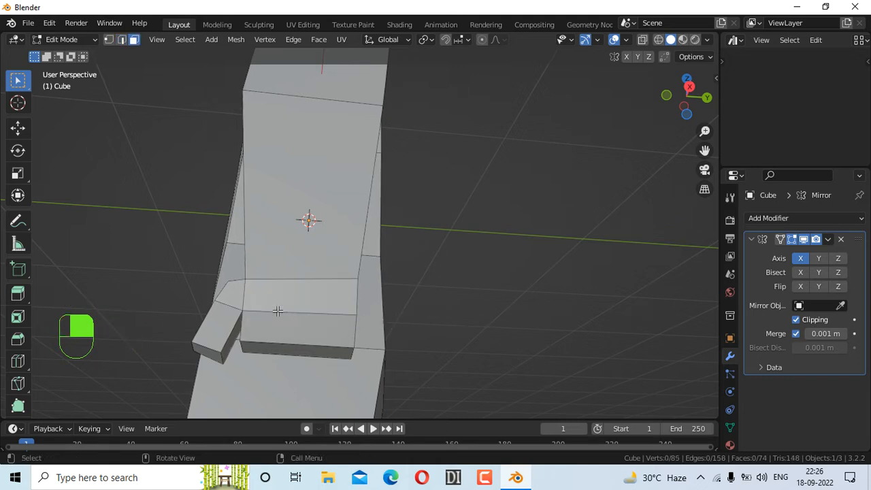
pyautogui.press('ctrl')
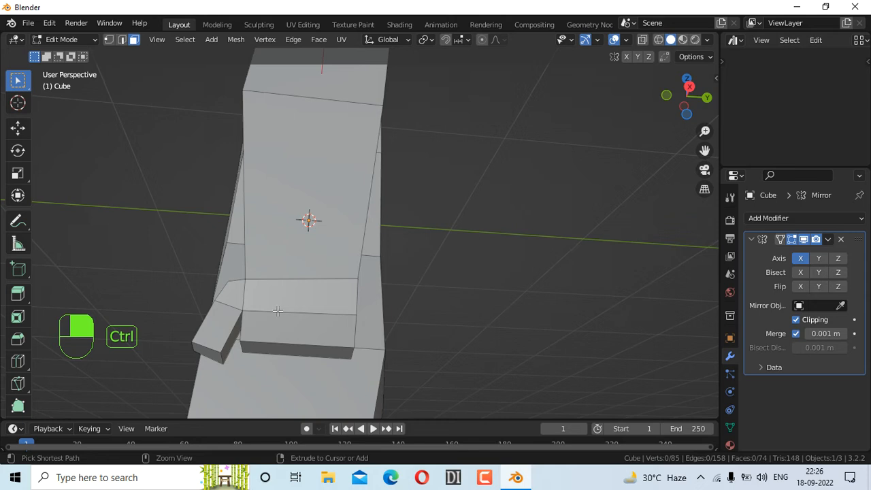
pyautogui.hotkey('ctrl', 'r')
pyautogui.click(248, 312)
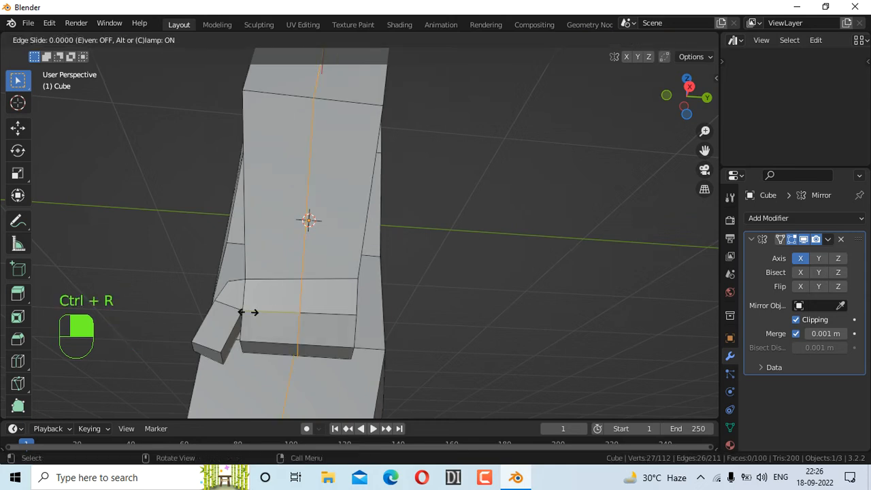
pyautogui.click(250, 310)
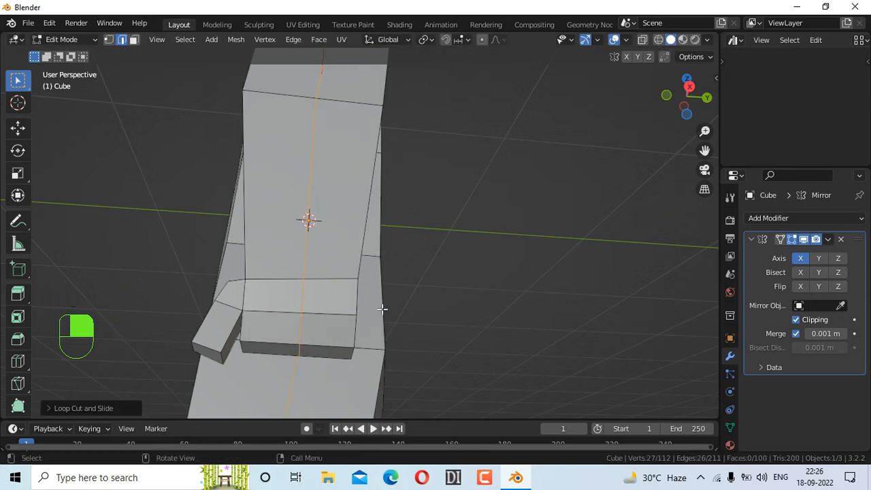
pyautogui.hotkey('ctrl', 'z')
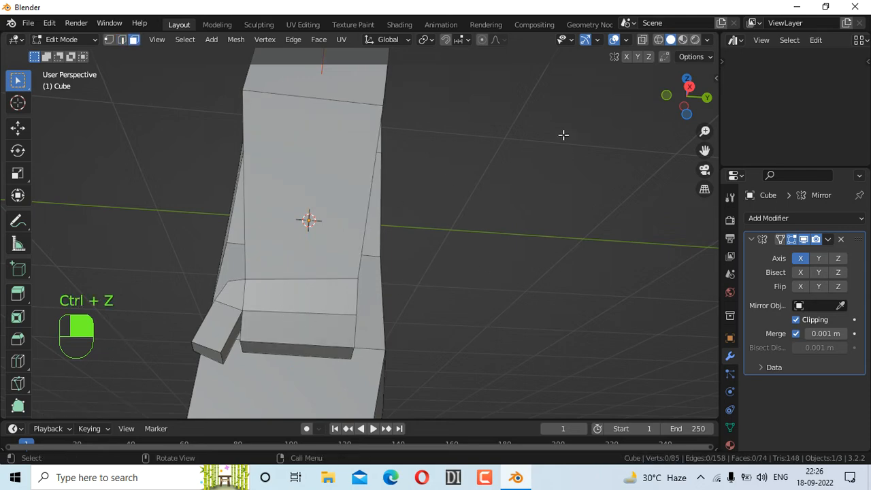
# Try a lengthwise loop cut through the hand and arm, slid toward the thumb side, and undo it.
pyautogui.moveTo(689, 87)
pyautogui.mouseDown()
pyautogui.moveTo(711, 93)
pyautogui.moveTo(684, 88)
pyautogui.mouseUp()
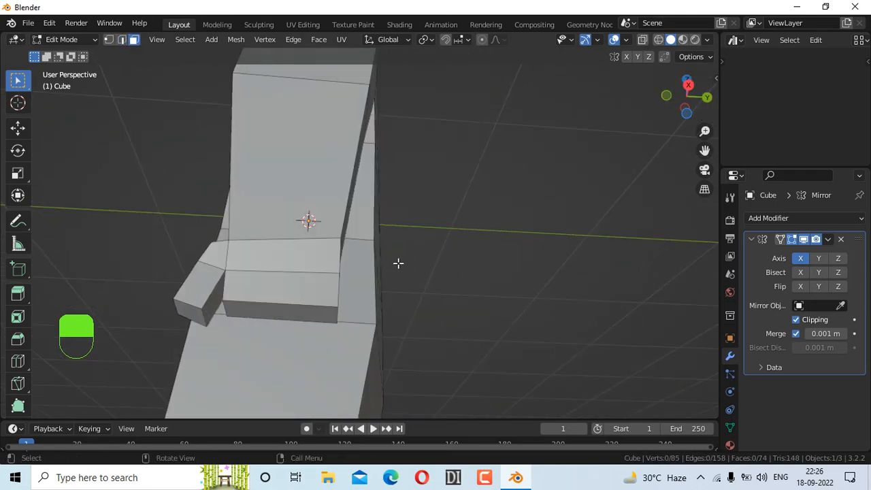
pyautogui.click(244, 302)
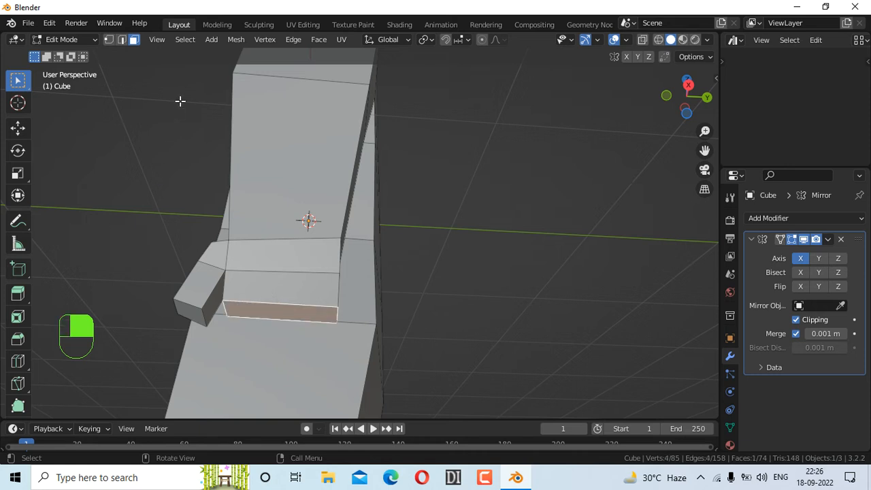
pyautogui.click(122, 39)
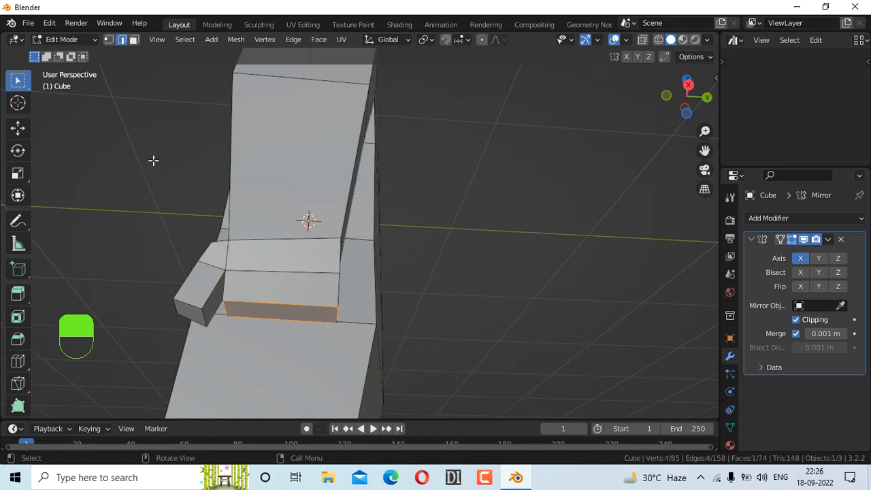
pyautogui.click(244, 300)
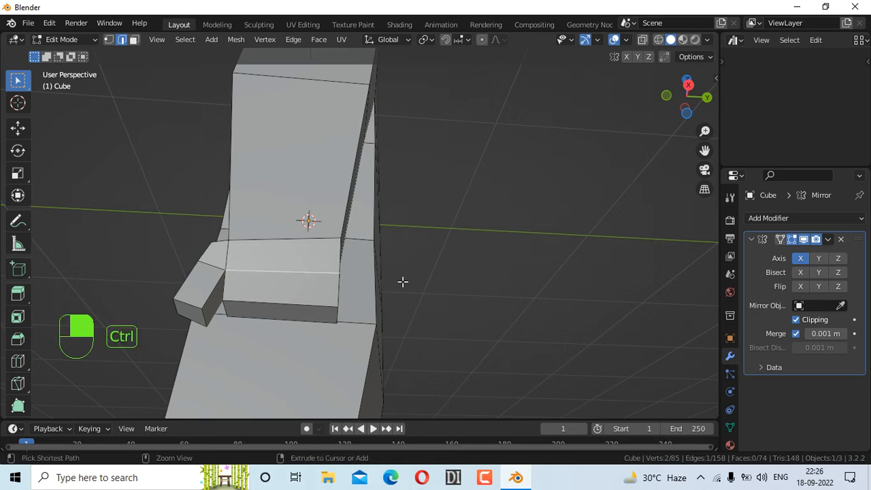
pyautogui.hotkey('ctrl', 'r')
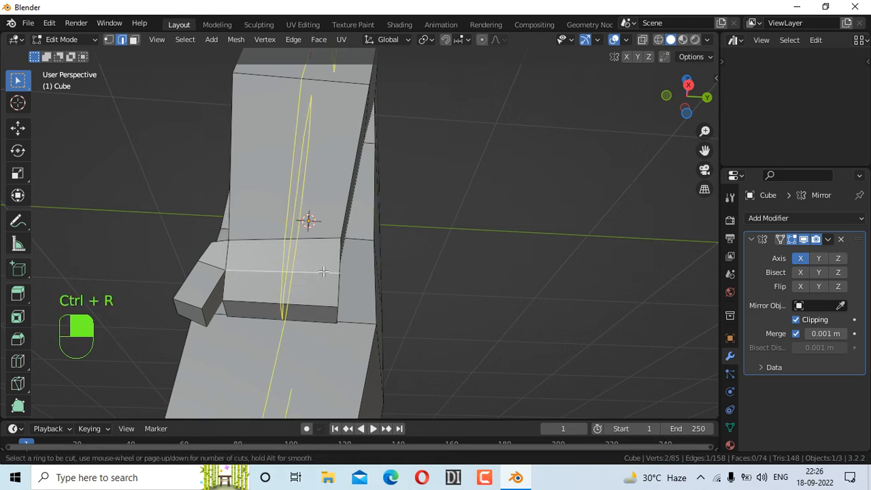
pyautogui.click(235, 274)
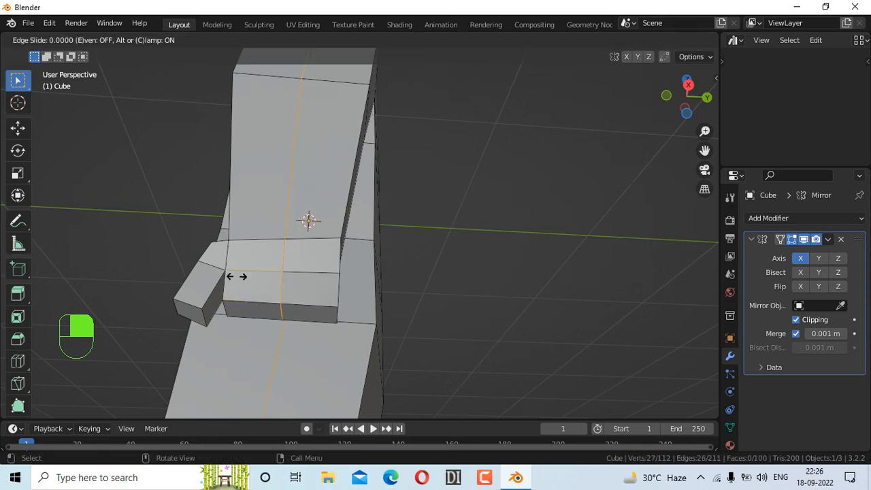
pyautogui.moveTo(263, 275)
pyautogui.mouseDown()
pyautogui.moveTo(198, 274)
pyautogui.moveTo(251, 284)
pyautogui.mouseUp()
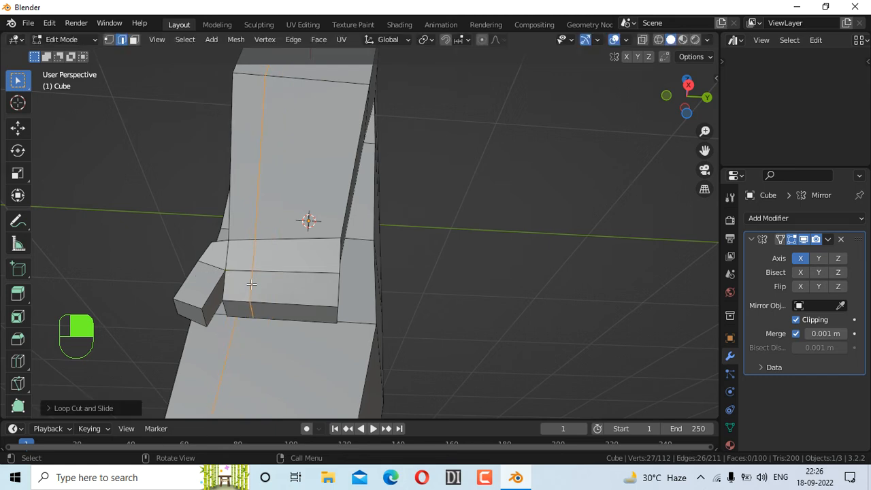
pyautogui.moveTo(681, 99); pyautogui.dragTo(624, 175)
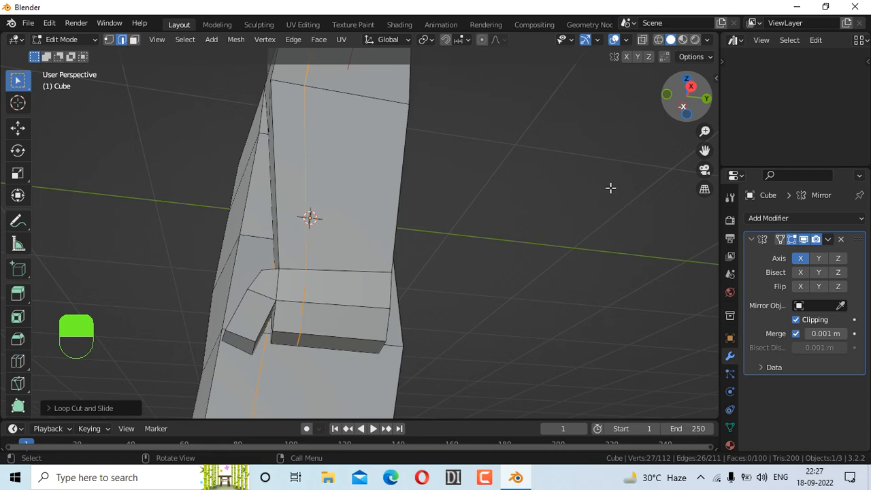
pyautogui.moveTo(688, 102); pyautogui.dragTo(653, 176)
pyautogui.hotkey('ctrl', 'z')
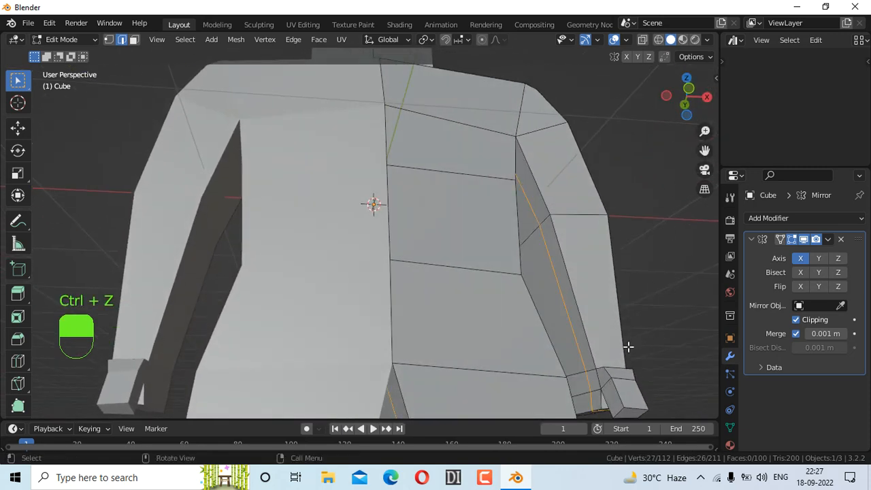
pyautogui.hotkey('ctrl', 'z')
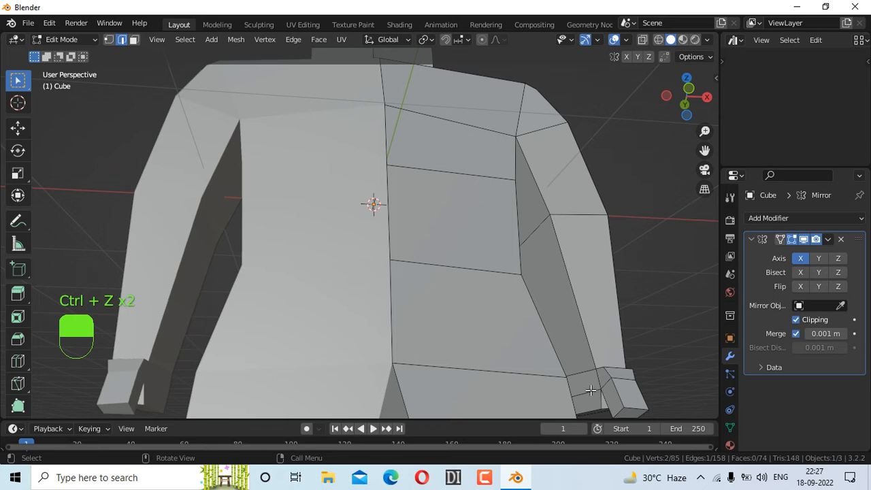
pyautogui.press('ctrl')
pyautogui.hotkey('ctrl', 'r')
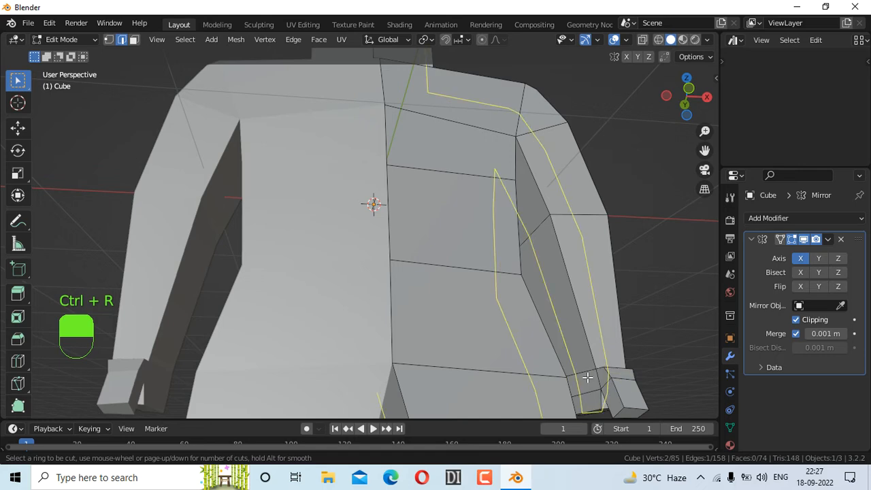
pyautogui.click(660, 163)
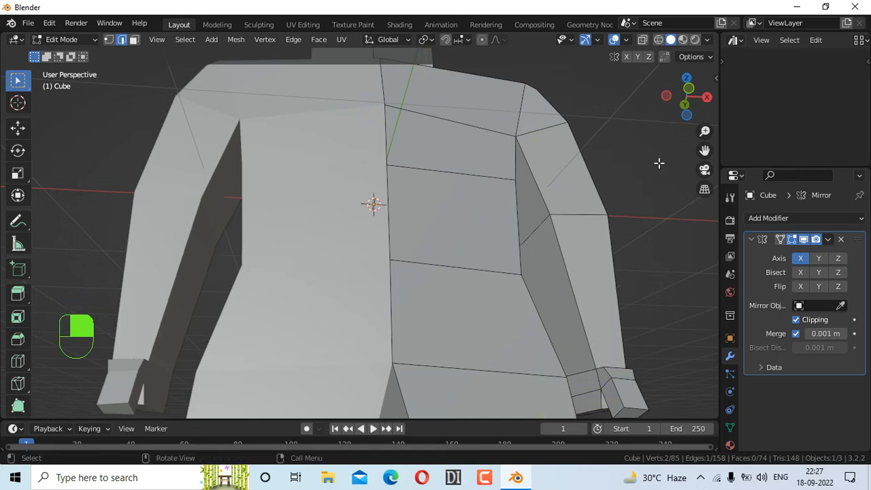
# Select the thumb's end face and scale it down to taper the thumb toward its tip.
pyautogui.moveTo(679, 109)
pyautogui.mouseDown()
pyautogui.moveTo(599, 92)
pyautogui.moveTo(679, 109)
pyautogui.mouseUp()
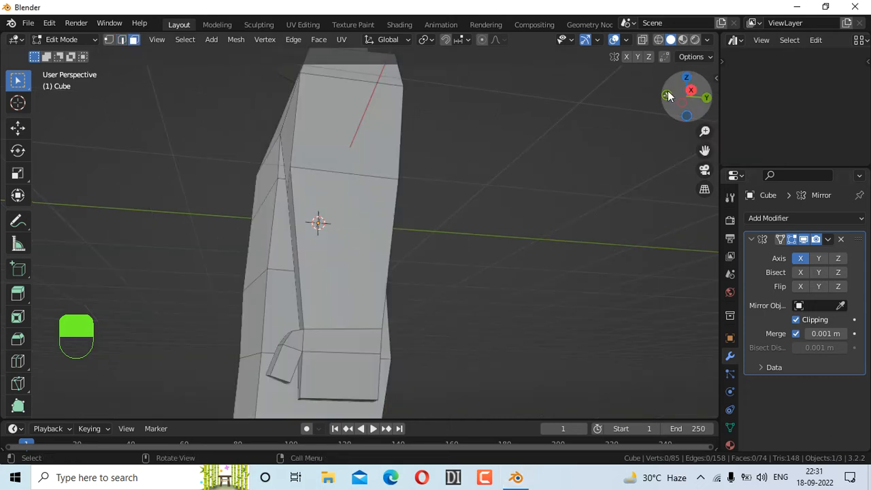
pyautogui.moveTo(674, 96); pyautogui.dragTo(684, 102)
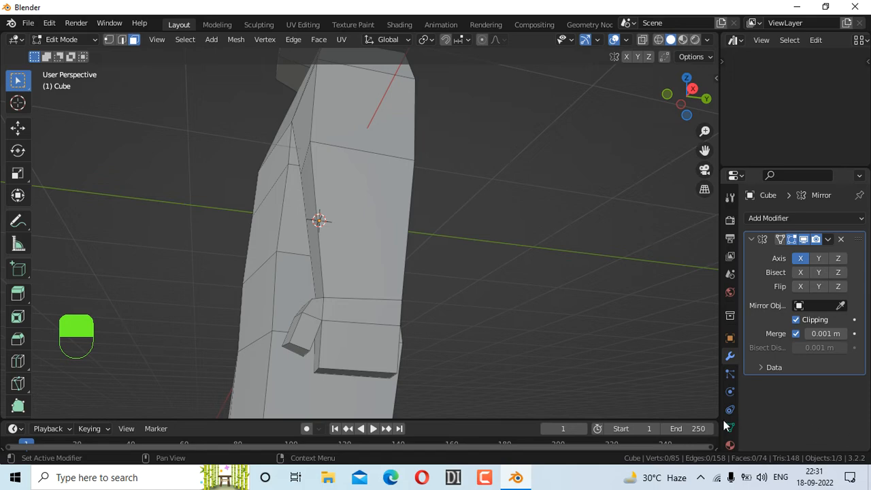
pyautogui.moveTo(679, 109); pyautogui.dragTo(478, 202)
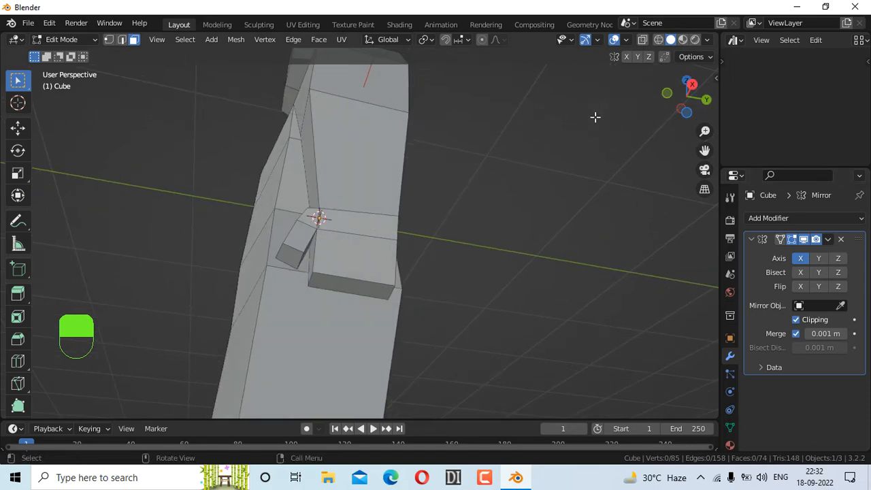
pyautogui.click(291, 256)
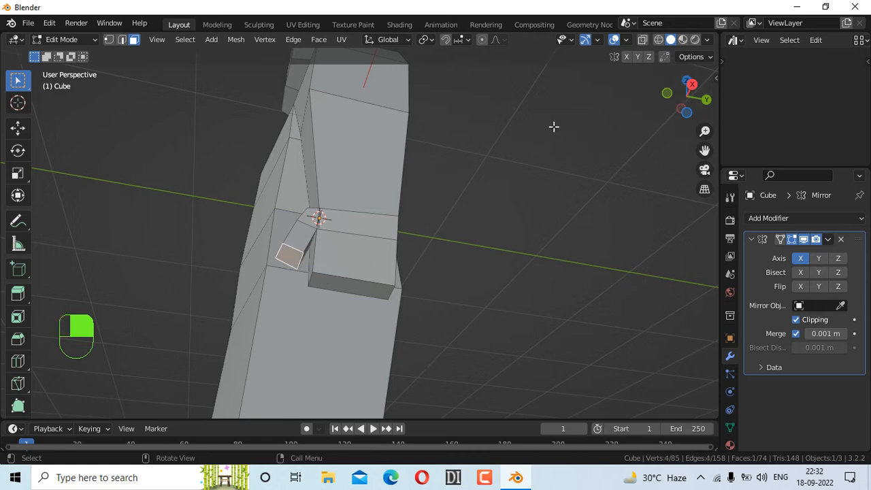
pyautogui.moveTo(681, 105); pyautogui.dragTo(663, 102)
pyautogui.press('s')
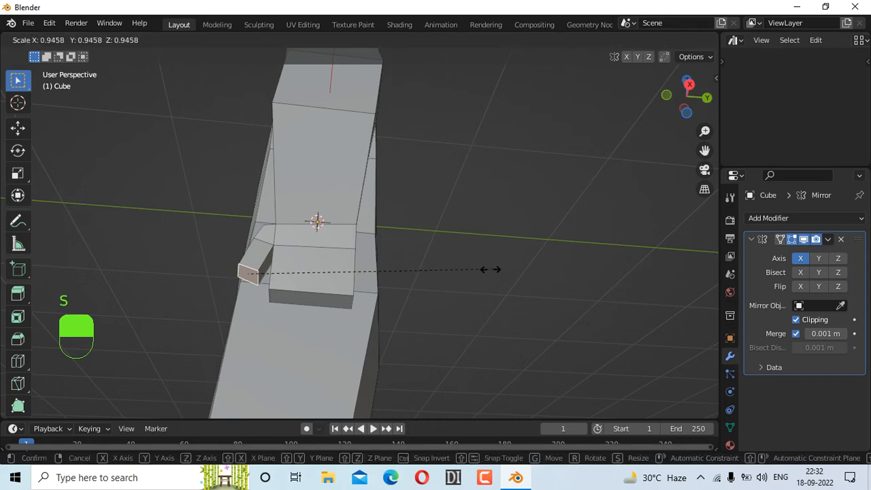
pyautogui.click(439, 281)
pyautogui.moveTo(683, 113); pyautogui.dragTo(635, 181)
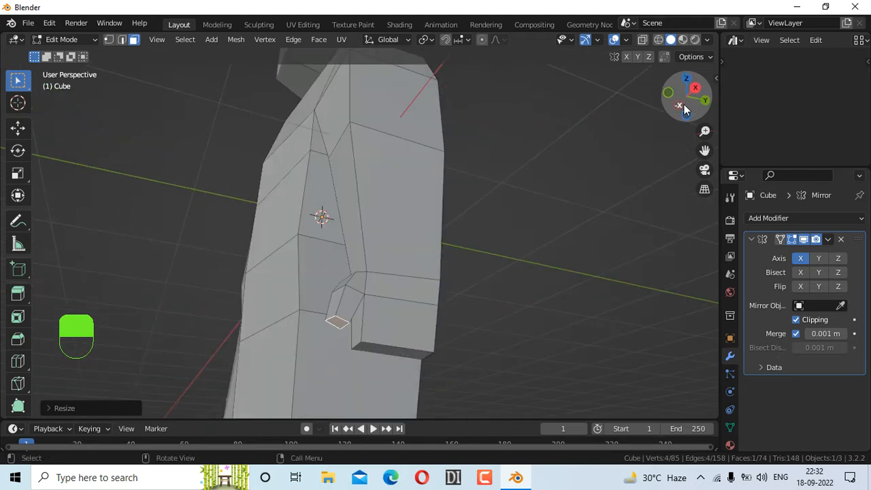
pyautogui.press('s')
pyautogui.click(553, 223)
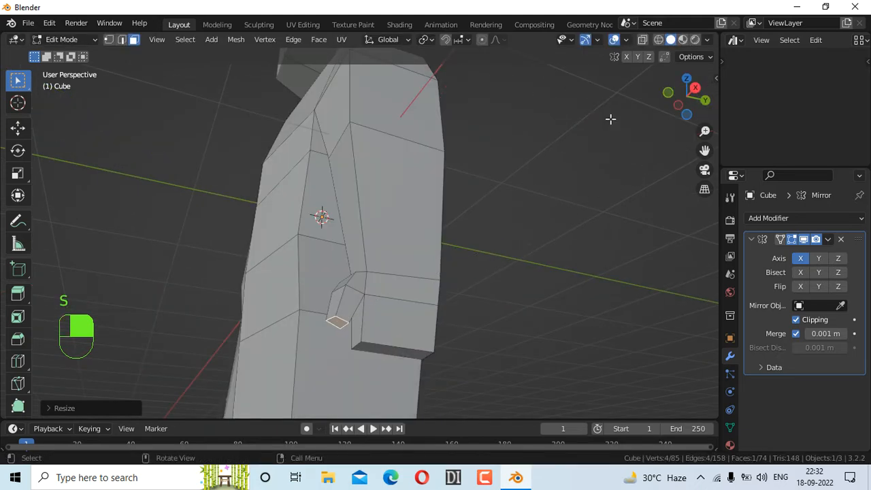
# Add a crosswise loop cut around the thumb, near the middle of its end segment.
pyautogui.moveTo(679, 109); pyautogui.dragTo(635, 167)
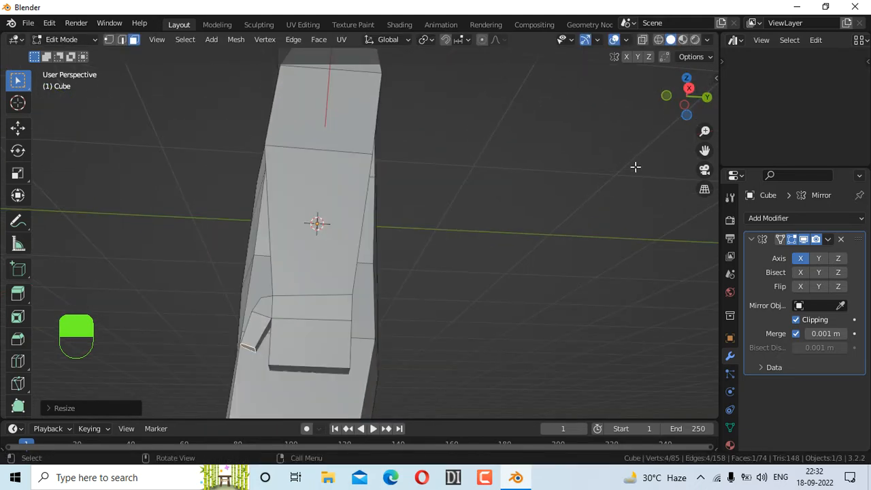
pyautogui.press('ctrl')
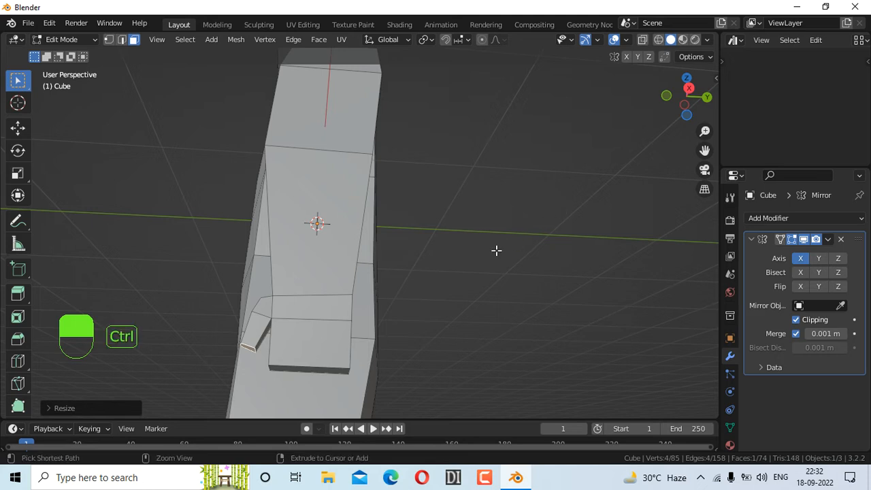
pyautogui.hotkey('ctrl', 'r')
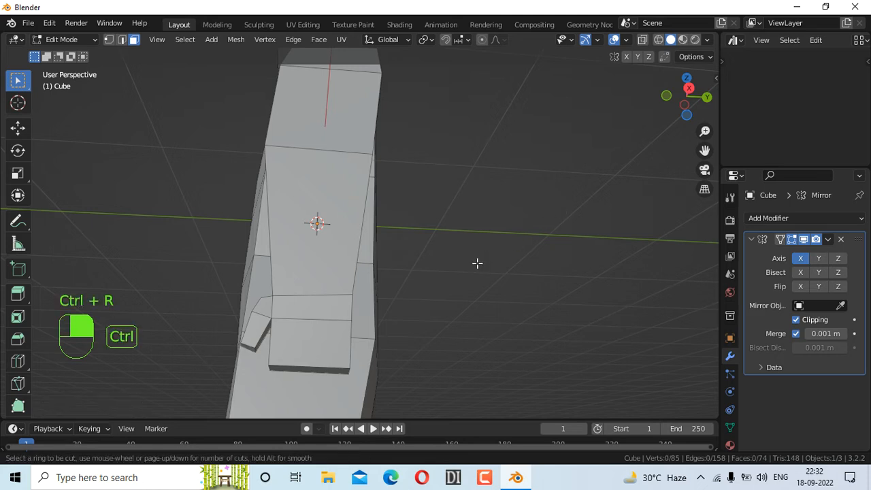
pyautogui.click(253, 331)
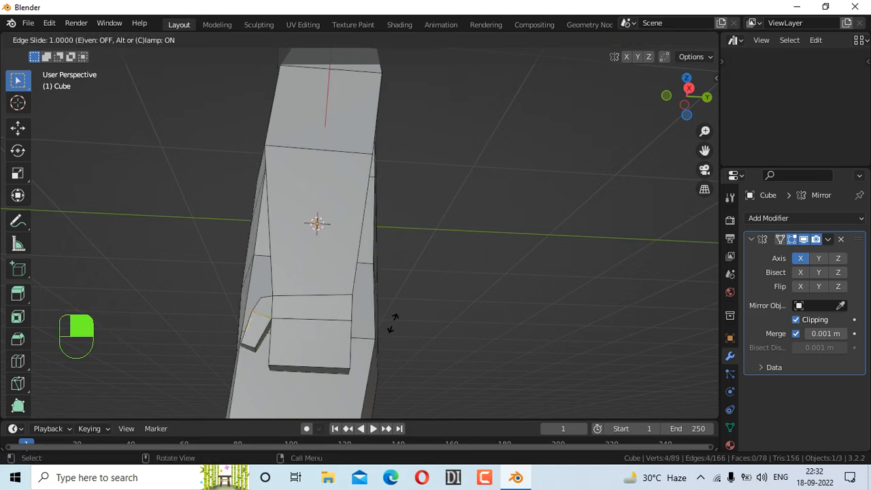
pyautogui.click(254, 334)
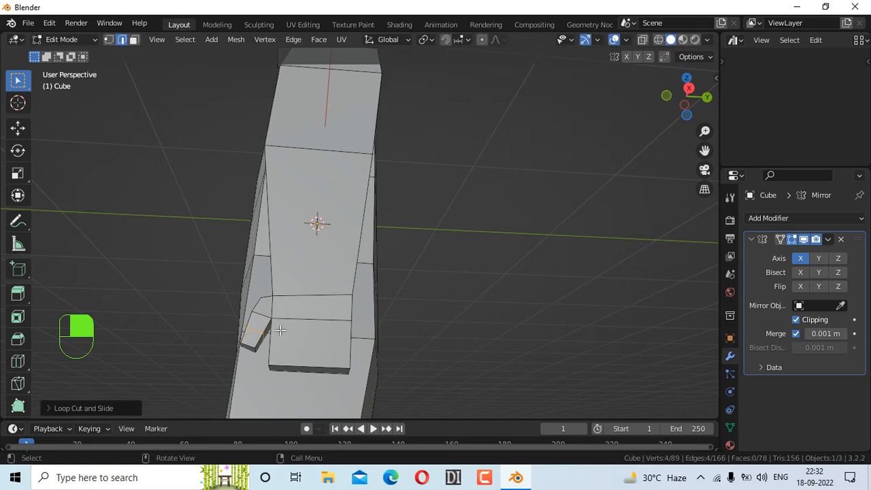
# Rotate the thumb's new edge loop slightly and move it outward to bend the thumb, finishing with the loop deselected.
pyautogui.moveTo(683, 105); pyautogui.dragTo(694, 114)
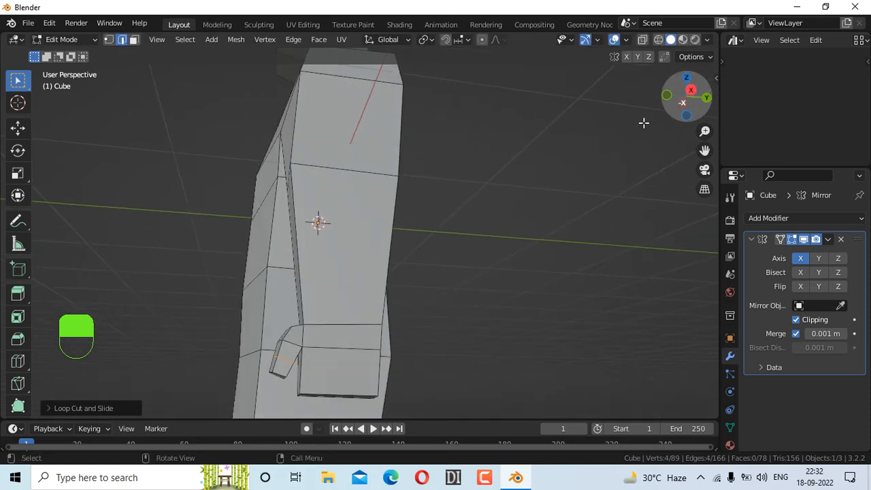
pyautogui.press('r')
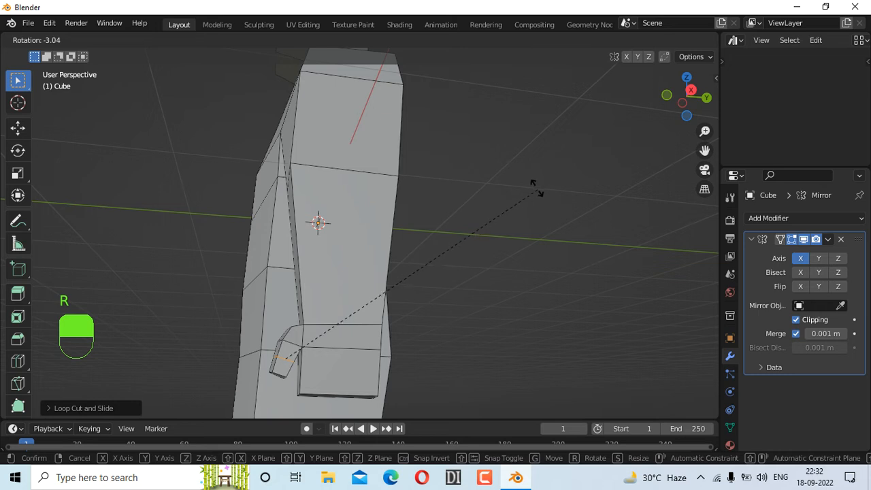
pyautogui.click(527, 178)
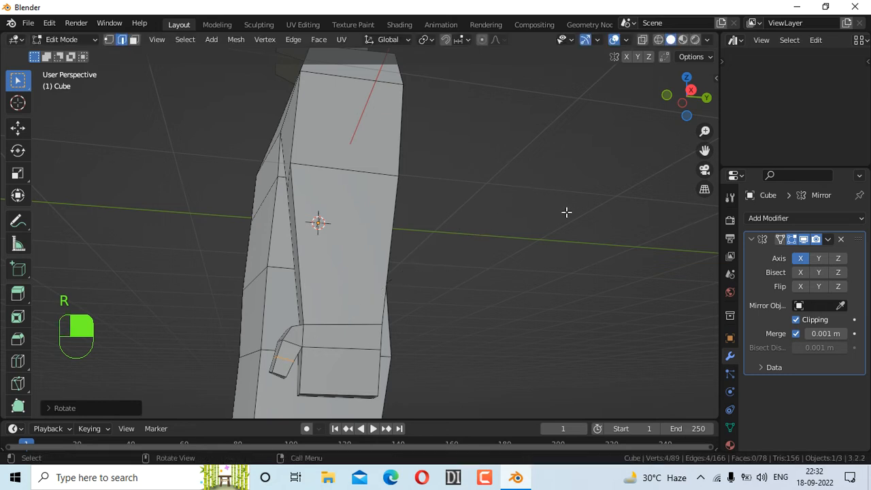
pyautogui.press('g')
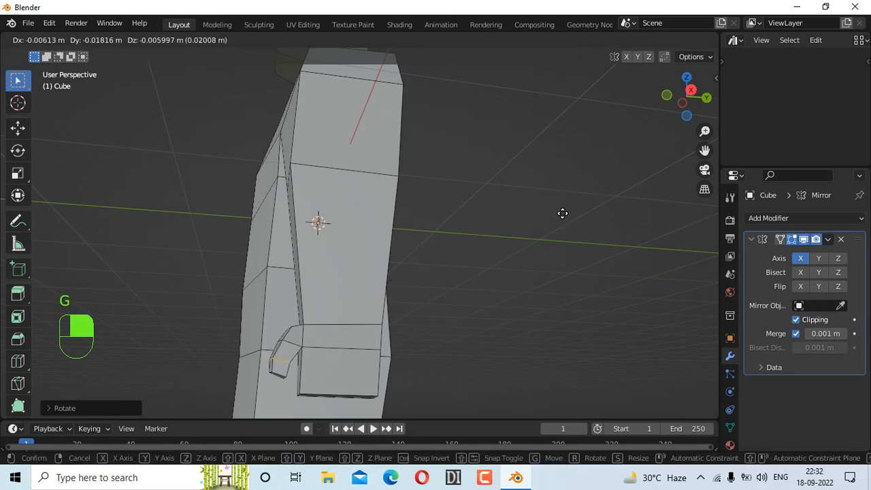
pyautogui.click(563, 213)
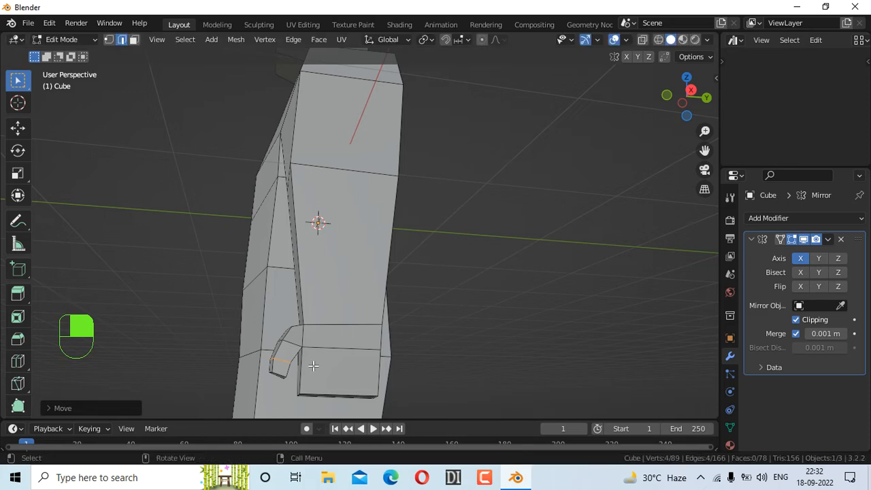
pyautogui.click(280, 374)
# Try a single lengthwise loop cut through the foot and leg, and undo it.
pyautogui.moveTo(670, 103); pyautogui.dragTo(725, 106)
pyautogui.scroll(-3, 585, 206)
pyautogui.scroll(-4, 582, 210)
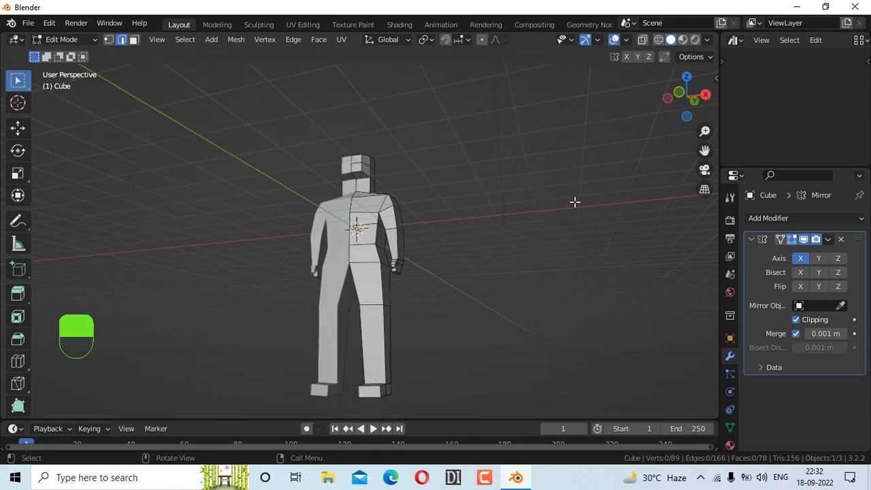
pyautogui.moveTo(690, 104)
pyautogui.mouseDown()
pyautogui.moveTo(720, 107)
pyautogui.moveTo(694, 96)
pyautogui.mouseUp()
pyautogui.scroll(5, 349, 371)
pyautogui.moveTo(706, 146); pyautogui.dragTo(706, 54)
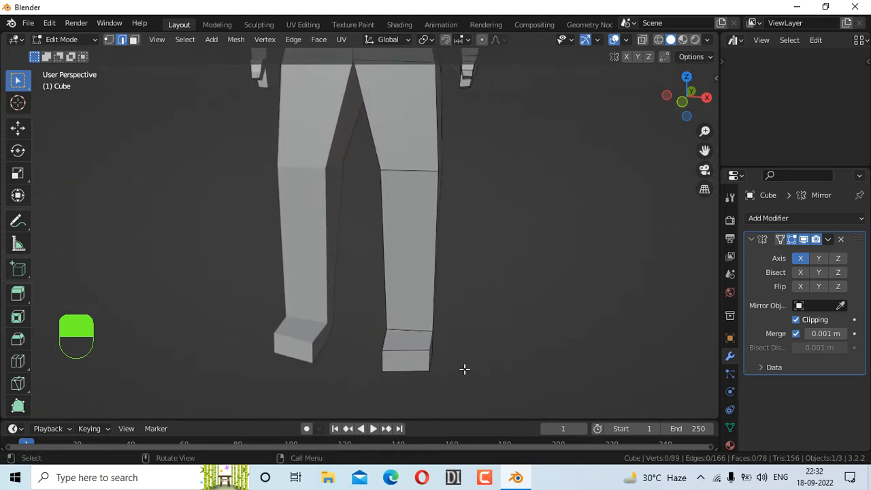
pyautogui.moveTo(667, 113); pyautogui.dragTo(677, 113)
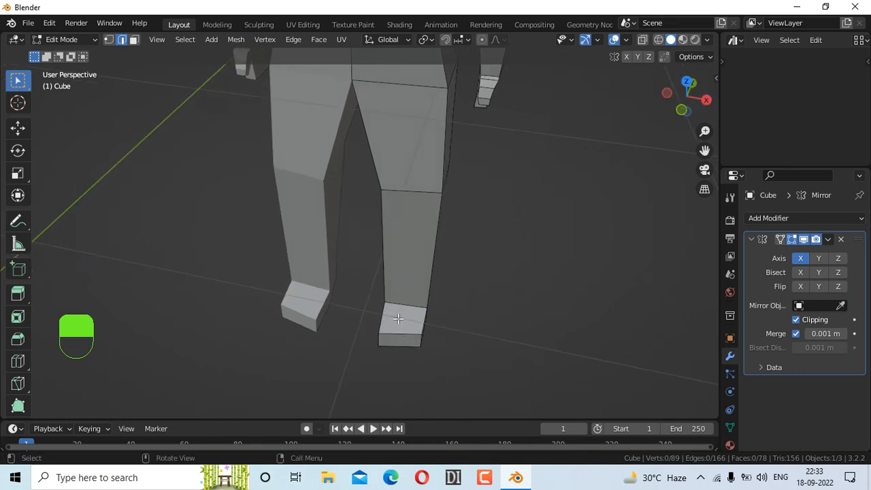
pyautogui.press('ctrl')
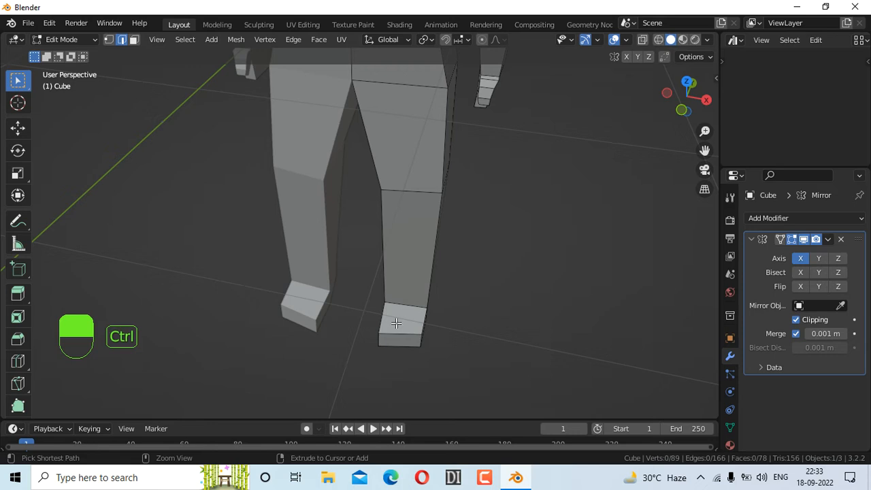
pyautogui.hotkey('ctrl', 'r')
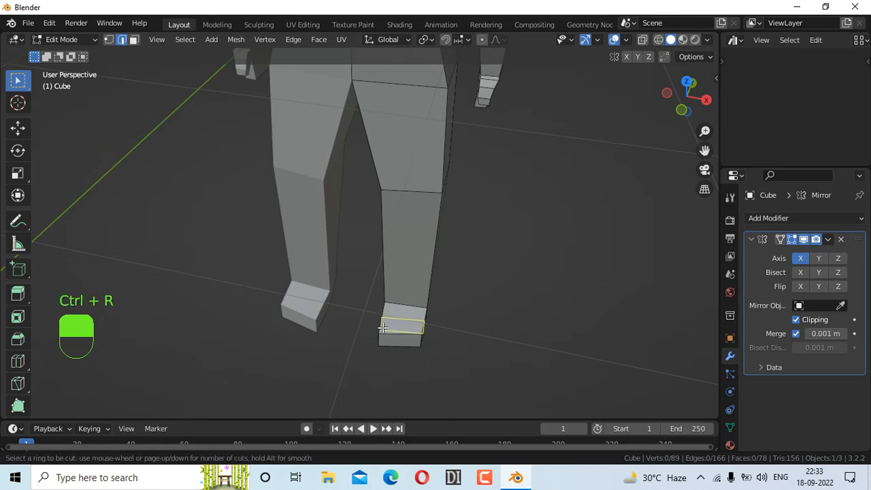
pyautogui.click(395, 325)
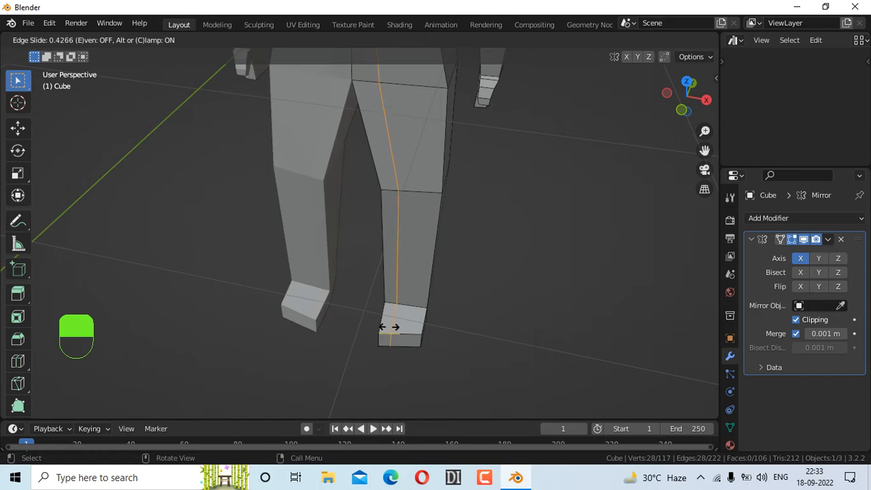
pyautogui.rightClick(399, 327)
pyautogui.hotkey('ctrl', 'z')
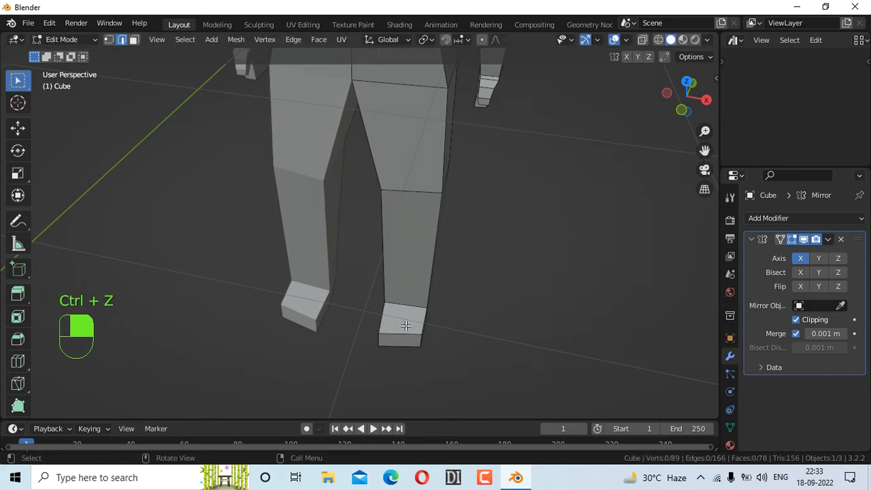
# Add four lengthwise loop cuts through the foot and leg, spaced evenly across the foot, and clear the selection.
pyautogui.hotkey('ctrl', 'r')
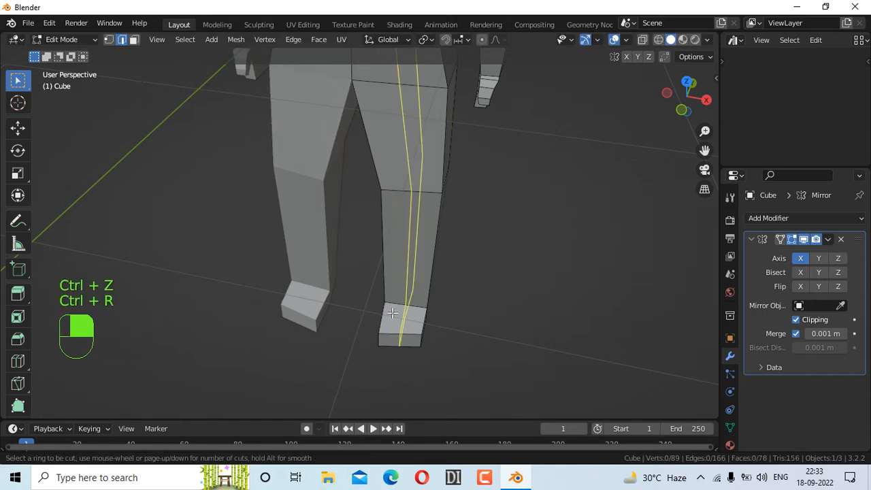
pyautogui.scroll(2, 390, 327)
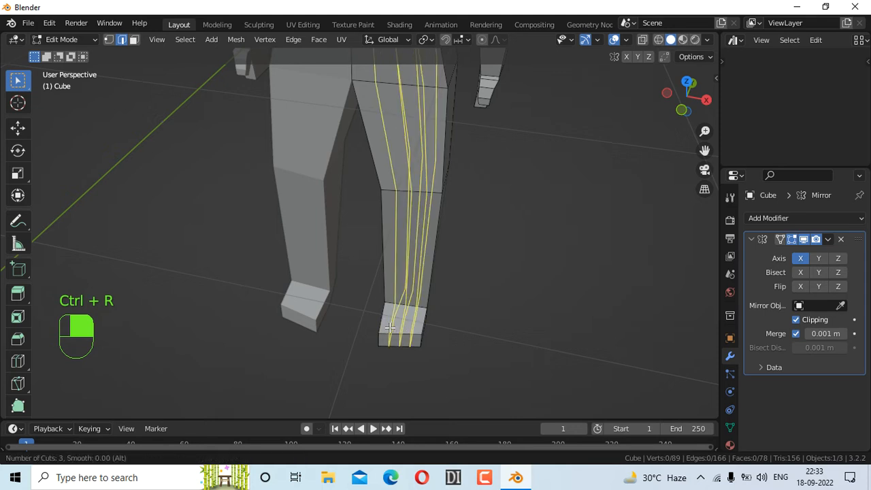
pyautogui.scroll(1, 389, 327)
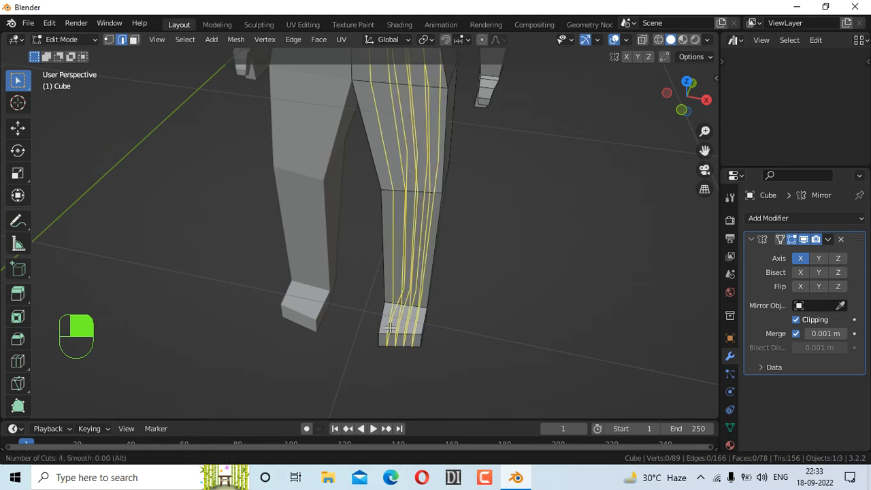
pyautogui.click(390, 328)
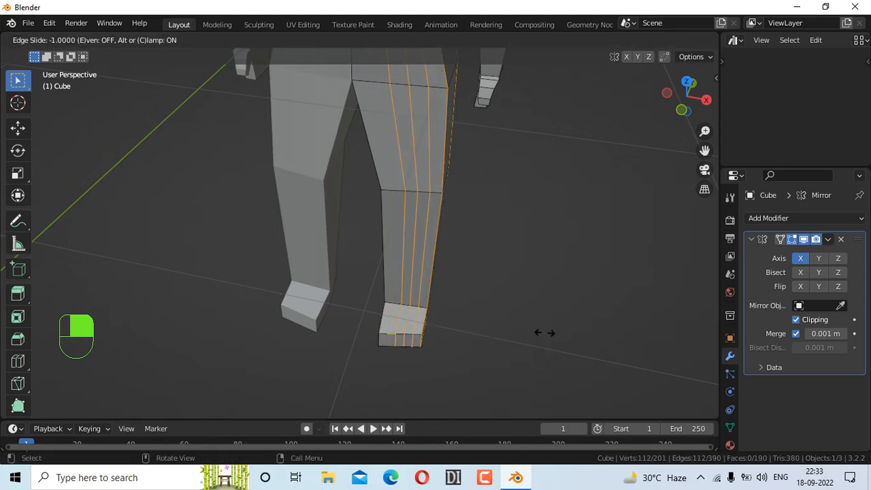
pyautogui.moveTo(406, 334)
pyautogui.mouseDown()
pyautogui.moveTo(381, 331)
pyautogui.moveTo(391, 336)
pyautogui.mouseUp()
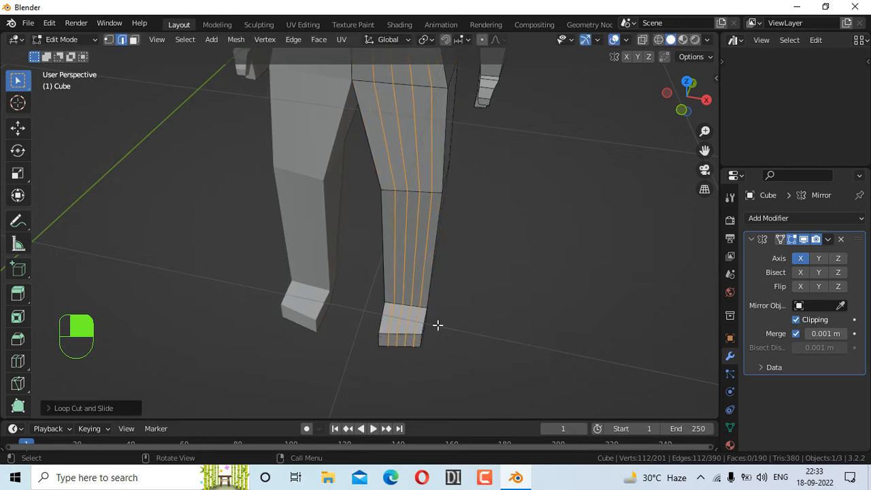
pyautogui.click(493, 308)
# Switch to face selection and select the innermost face on the front of the divided foot.
pyautogui.moveTo(669, 112); pyautogui.dragTo(670, 135)
pyautogui.click(387, 357)
pyautogui.click(135, 40)
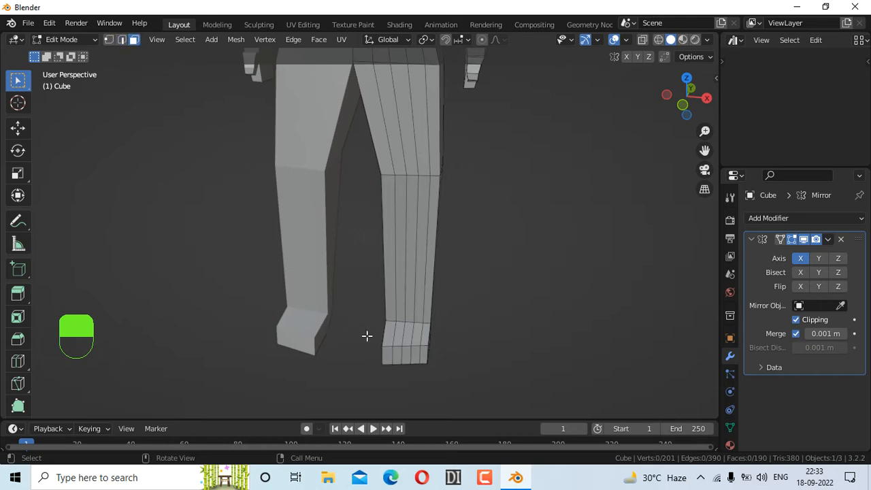
pyautogui.click(391, 358)
pyautogui.moveTo(684, 98); pyautogui.dragTo(706, 101)
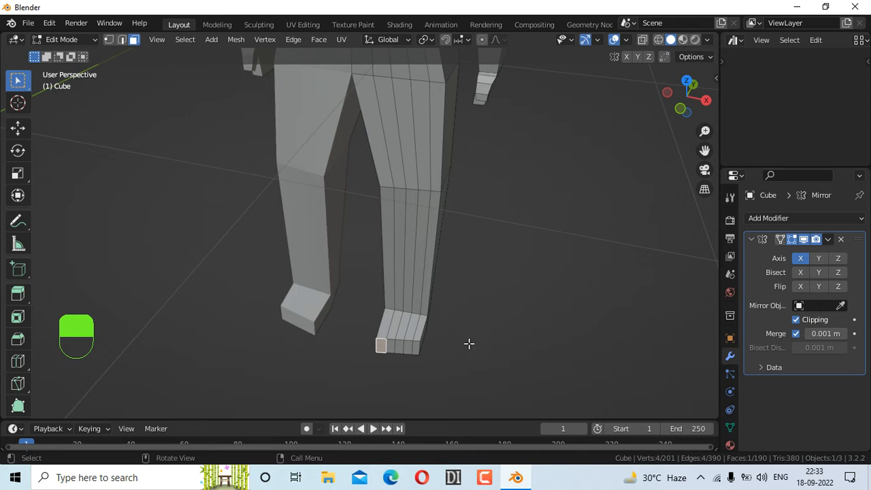
# Try a free rotation of the foot's innermost front face by about 6 degrees, and undo it.
pyautogui.press('r')
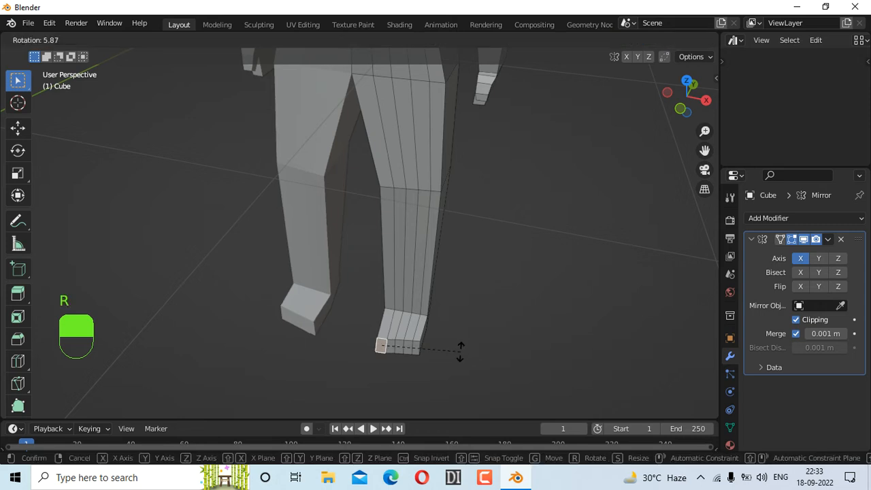
pyautogui.click(462, 351)
pyautogui.hotkey('ctrl', 'z')
# Try rotating the foot's innermost front face about the global X axis and the Y axis, undoing each rotation.
pyautogui.moveTo(676, 106); pyautogui.dragTo(682, 115)
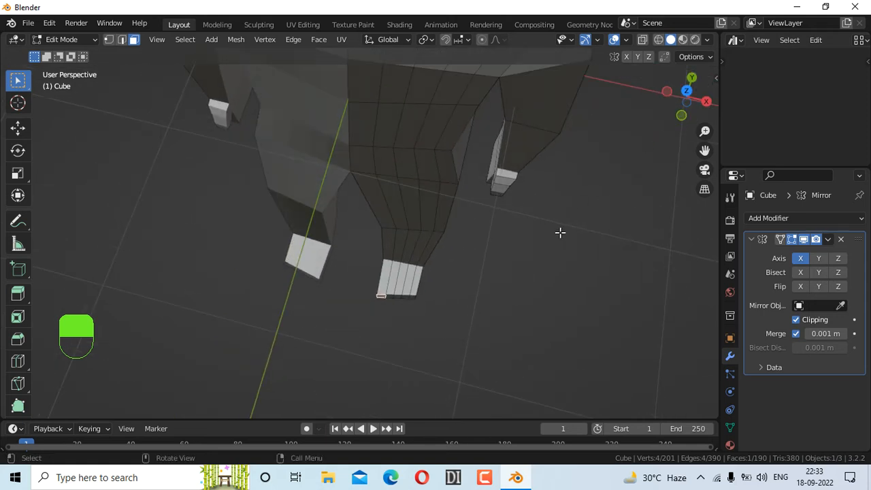
pyautogui.press('r')
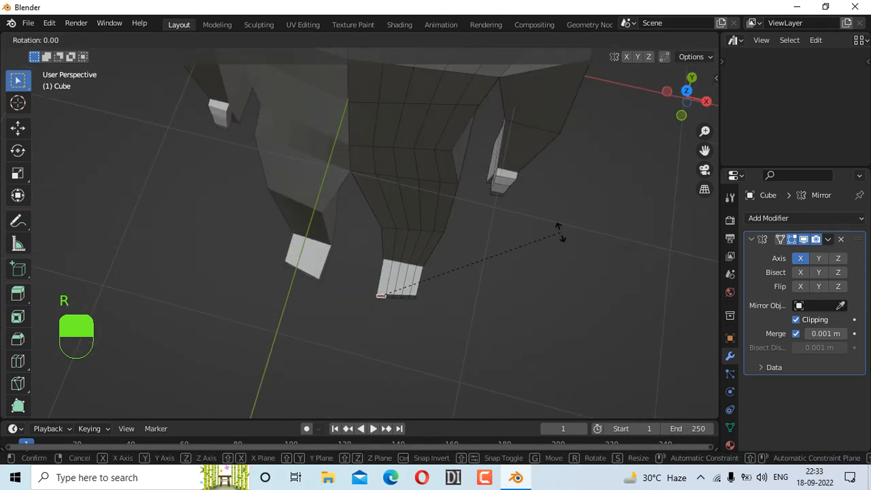
pyautogui.press('x')
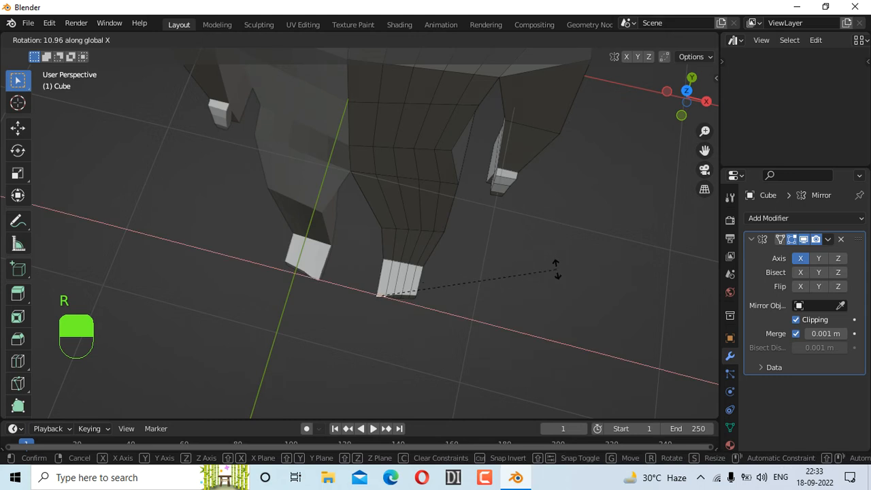
pyautogui.click(556, 258)
pyautogui.hotkey('ctrl', 'z')
pyautogui.press('r')
pyautogui.press('y')
pyautogui.click(546, 291)
pyautogui.hotkey('ctrl', 'z')
# Split the foot's innermost front face from the mesh, keep solid shading, and rotate the face about the global Z axis.
pyautogui.press('y')
pyautogui.press('z')
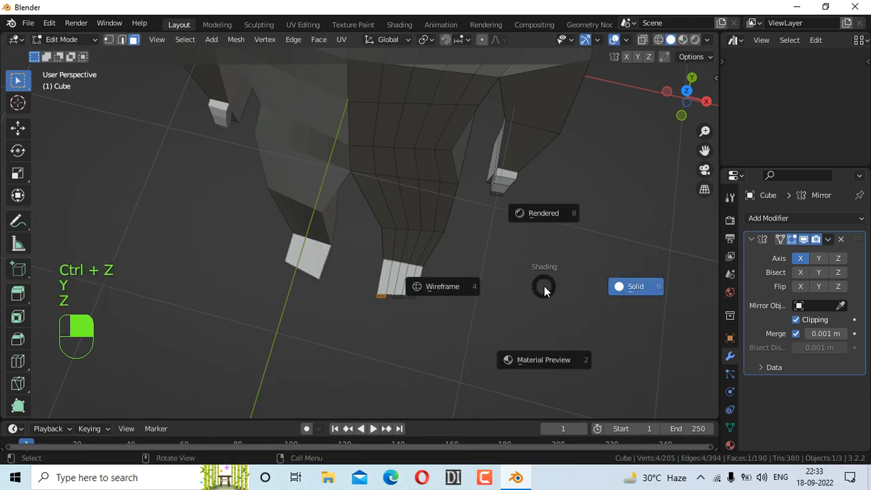
pyautogui.click(625, 286)
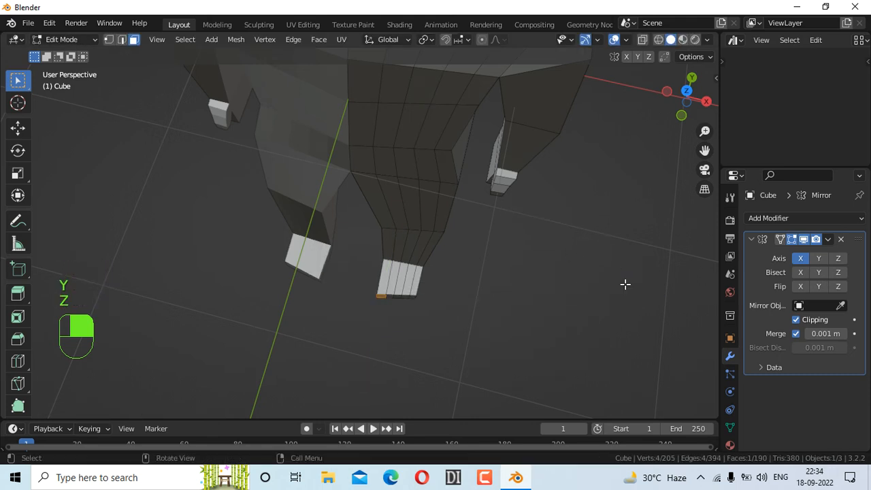
pyautogui.press('r')
pyautogui.press('z')
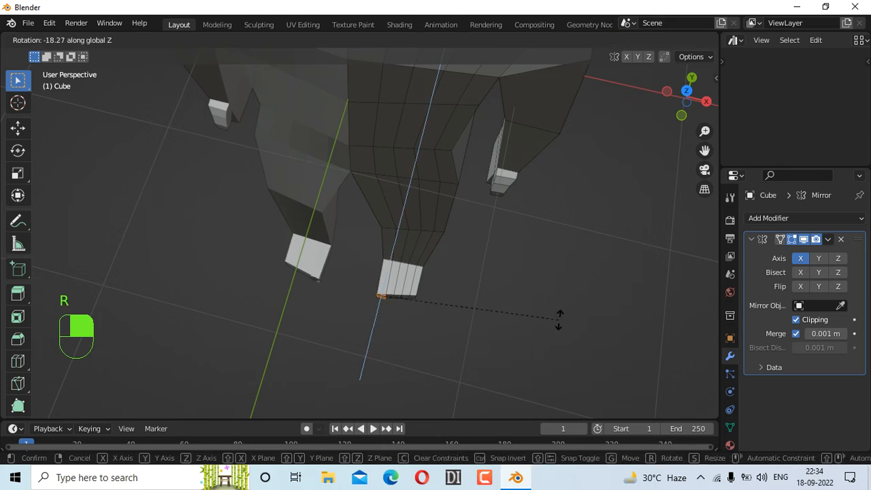
pyautogui.click(606, 284)
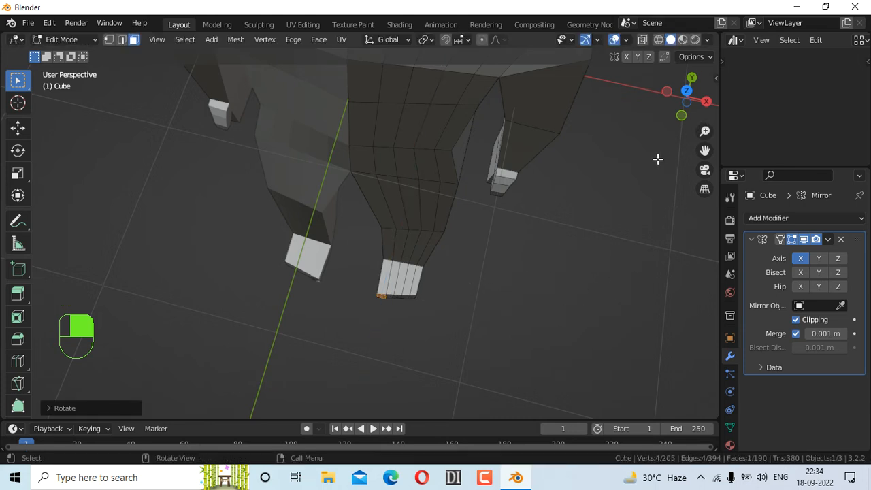
# Try extruding the rotated toe face about 0.14 m forward along its normal, and undo it.
pyautogui.press('e')
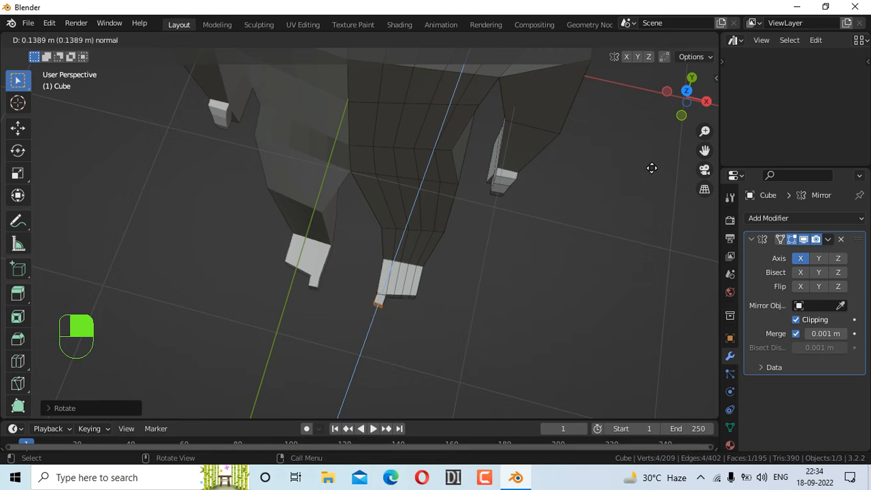
pyautogui.click(652, 168)
pyautogui.hotkey('ctrl', 'z')
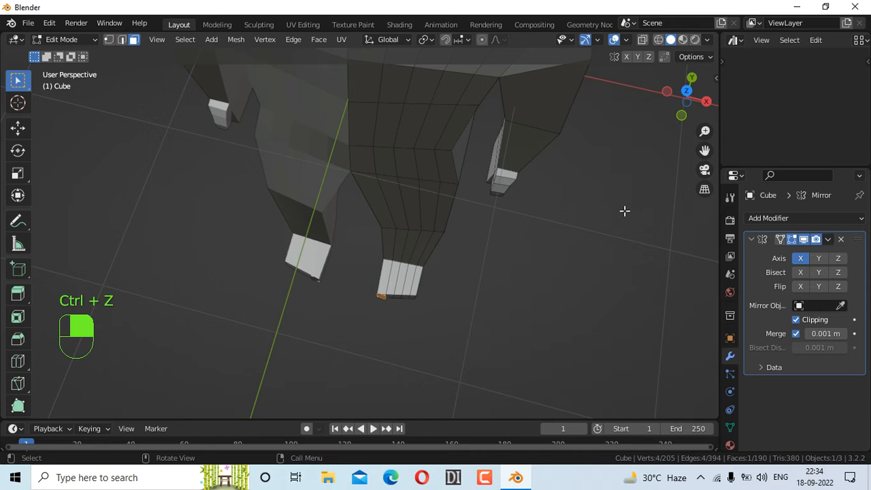
# Try moving the innermost toe face about 0.15 m along the global Y axis, and undo both the move and the face's earlier rotation.
pyautogui.press('g')
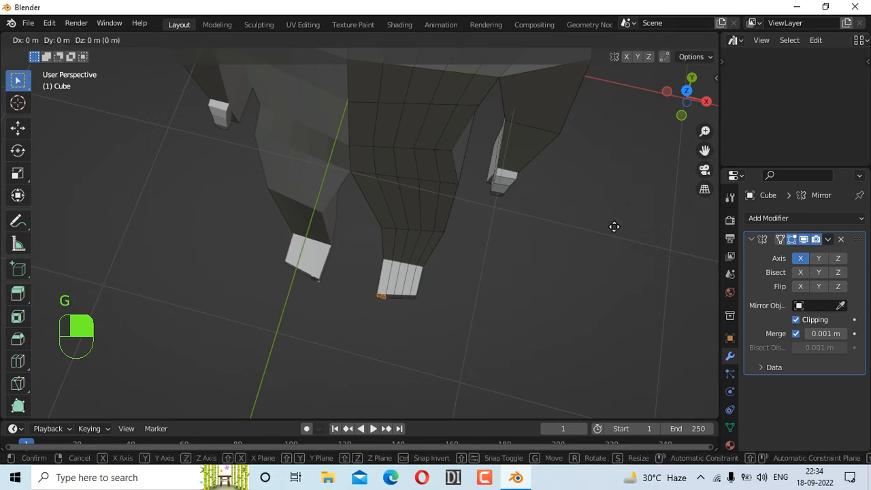
pyautogui.press('y')
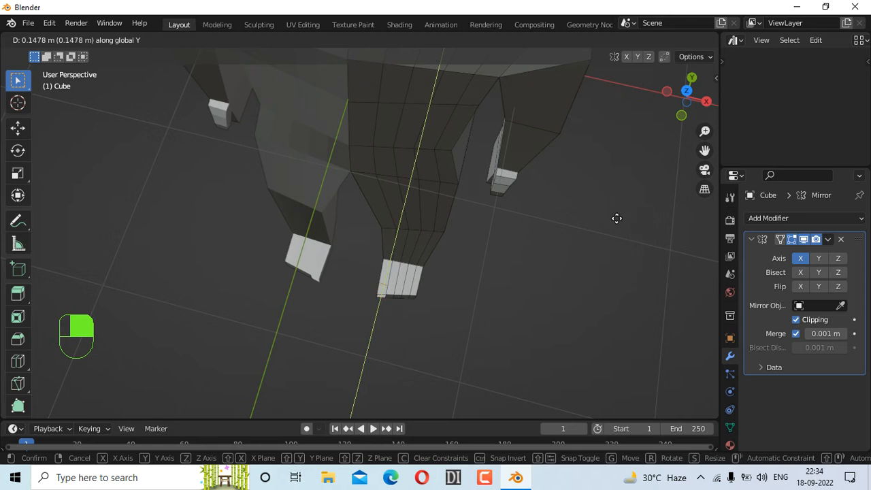
pyautogui.click(616, 218)
pyautogui.hotkey('ctrl', 'z')
pyautogui.hotkey('ctrl', 'z')
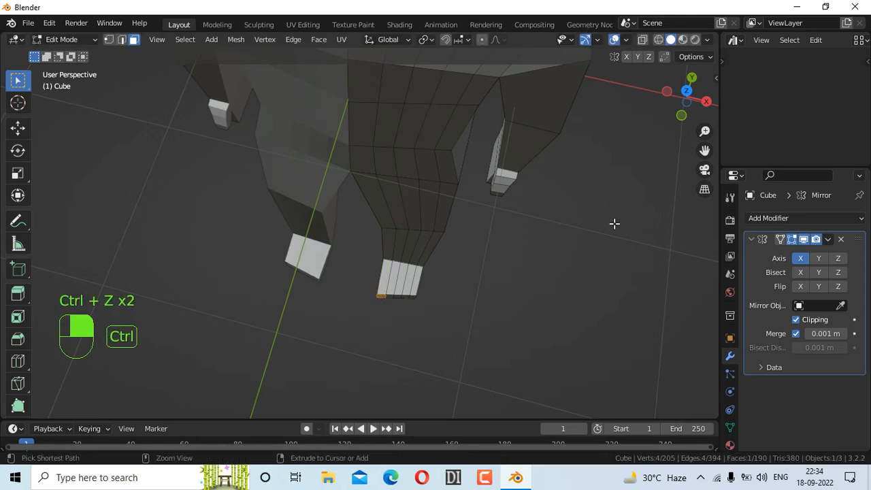
# Select the foot's five front faces and try scaling them down along the global Z axis, undoing the scale.
pyautogui.moveTo(686, 95); pyautogui.dragTo(686, 137)
pyautogui.click(366, 360)
pyautogui.moveTo(378, 346); pyautogui.dragTo(441, 386)
pyautogui.click(252, 134)
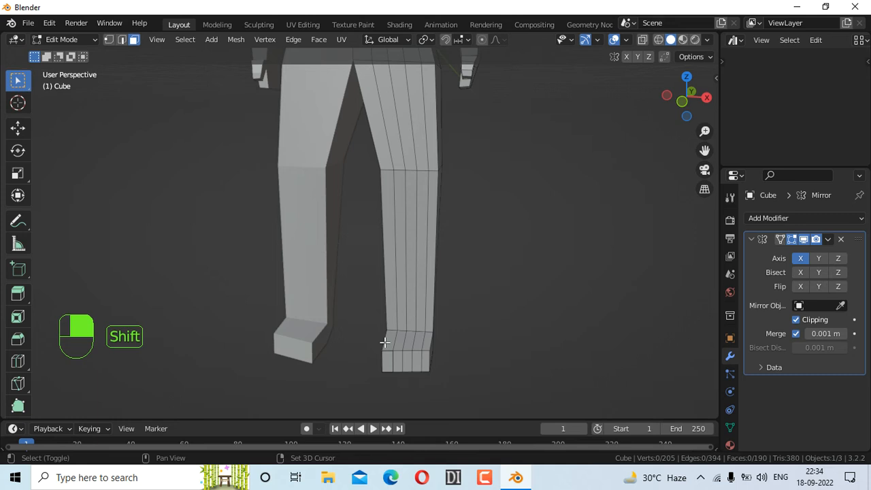
pyautogui.keyDown('shift'); pyautogui.click(400, 361); pyautogui.keyUp('shift')
pyautogui.keyDown('shift'); pyautogui.click(407, 365); pyautogui.keyUp('shift')
pyautogui.keyDown('shift'); pyautogui.click(416, 364); pyautogui.keyUp('shift')
pyautogui.keyDown('shift'); pyautogui.click(425, 364); pyautogui.keyUp('shift')
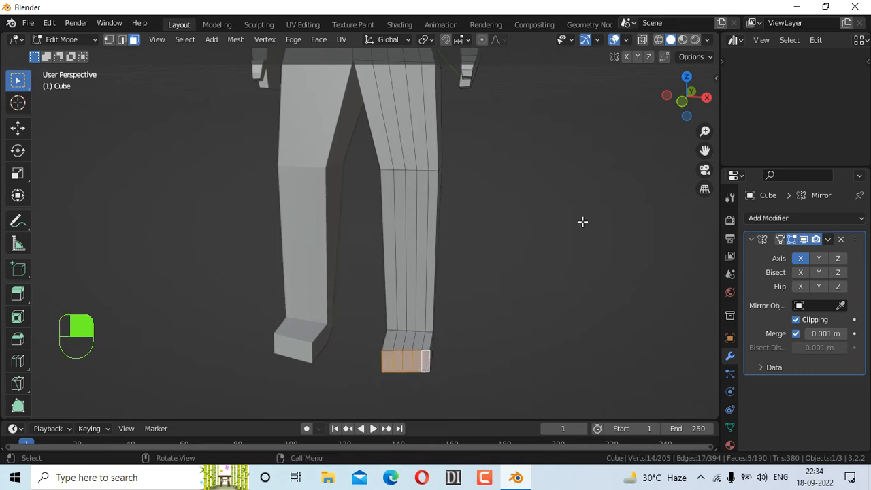
pyautogui.moveTo(673, 97); pyautogui.dragTo(670, 66)
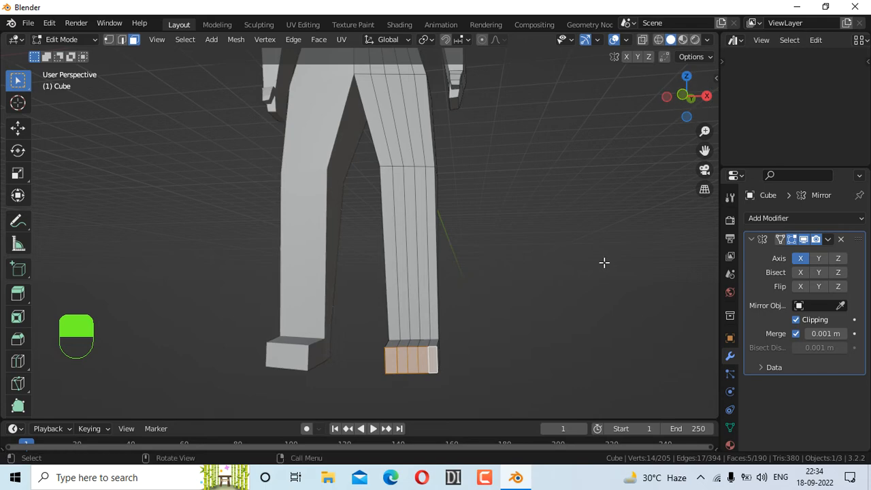
pyautogui.press('s')
pyautogui.press('z')
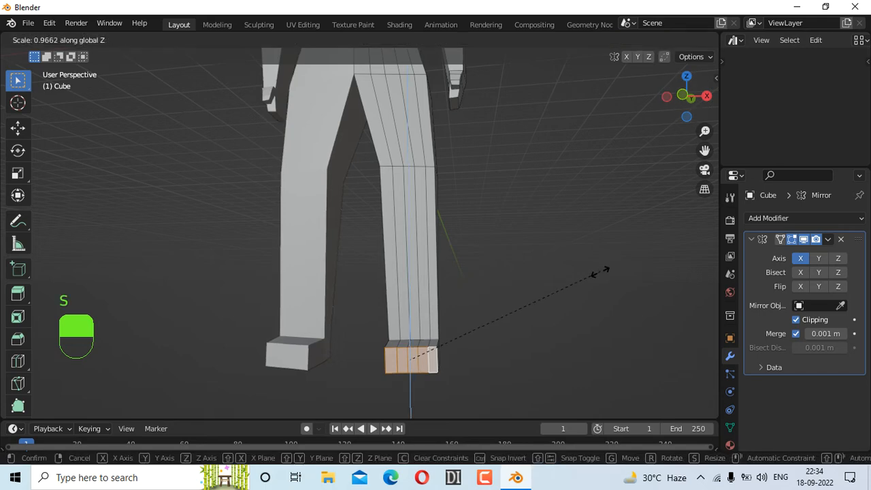
pyautogui.click(526, 279)
pyautogui.moveTo(684, 99); pyautogui.dragTo(597, 181)
pyautogui.hotkey('ctrl', 'z')
pyautogui.hotkey('ctrl', 'z')
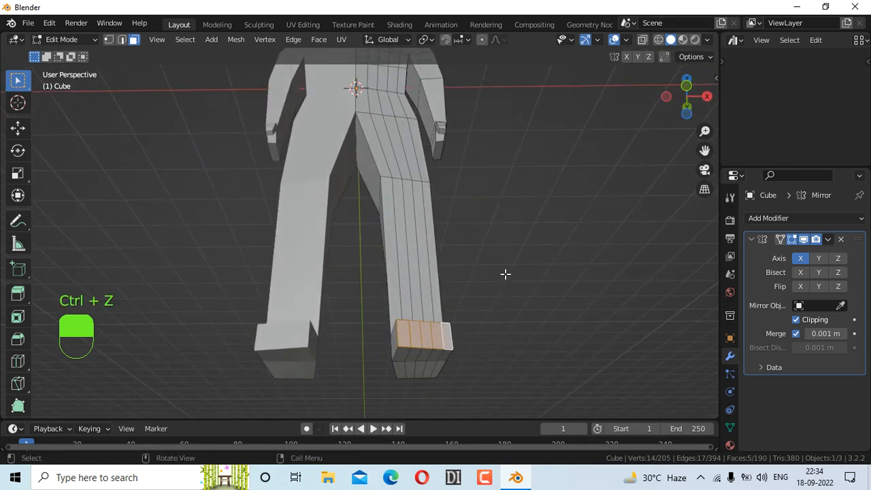
# Reselect the five front faces of the foot, try another reduction along the global Z axis, and undo it.
pyautogui.moveTo(672, 116); pyautogui.dragTo(638, 151)
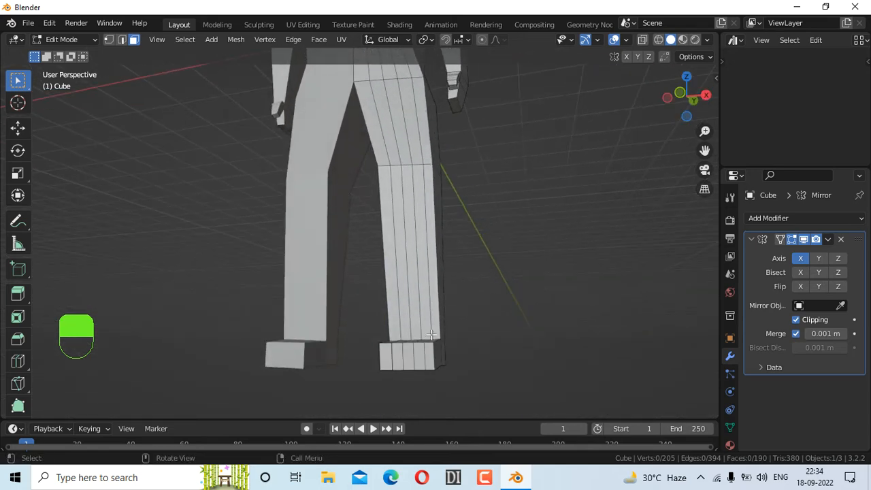
pyautogui.keyDown('shift'); pyautogui.click(387, 358); pyautogui.keyUp('shift')
pyautogui.keyDown('shift'); pyautogui.click(418, 356); pyautogui.keyUp('shift')
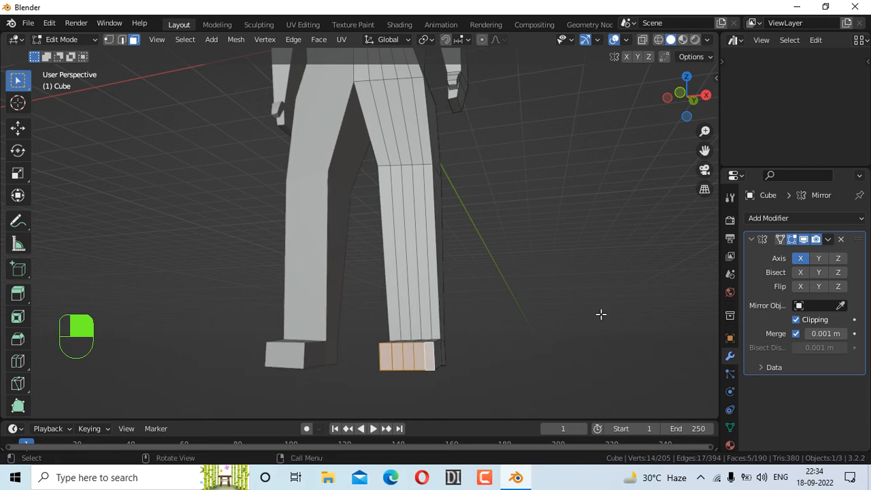
pyautogui.press('s')
pyautogui.press('z')
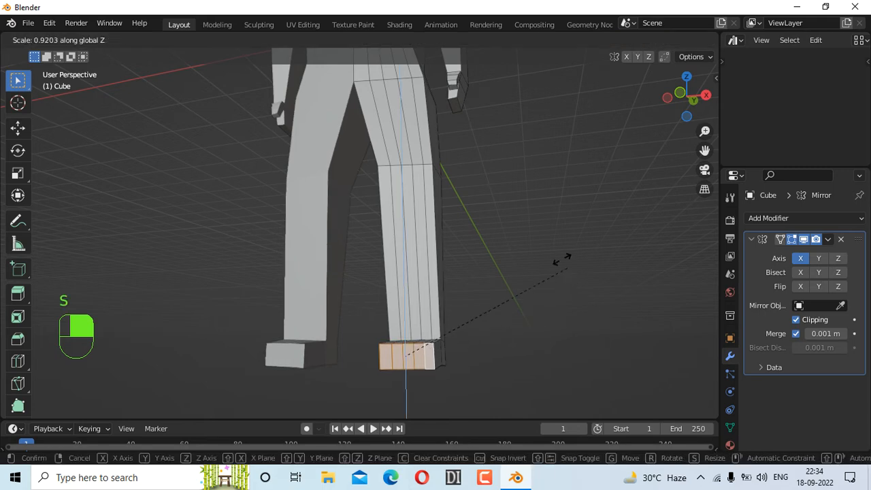
pyautogui.click(416, 218)
pyautogui.moveTo(662, 119); pyautogui.dragTo(653, 245)
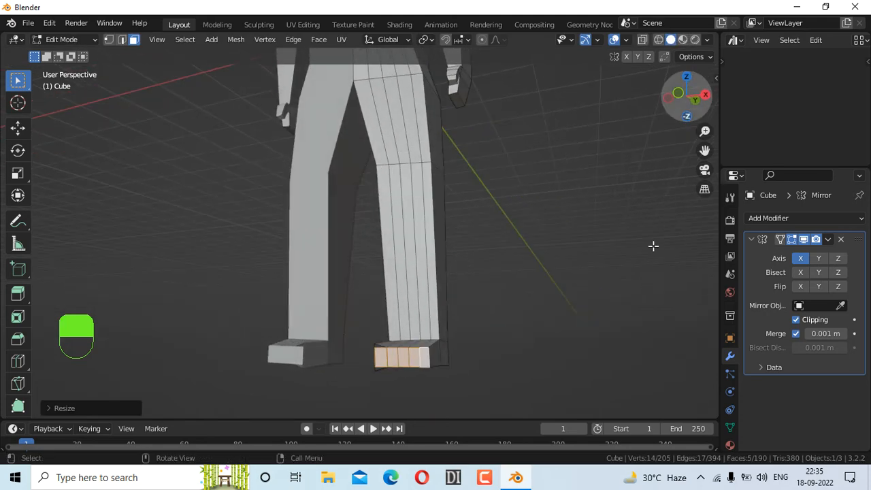
pyautogui.hotkey('ctrl', 'z')
pyautogui.moveTo(685, 111); pyautogui.dragTo(606, 205)
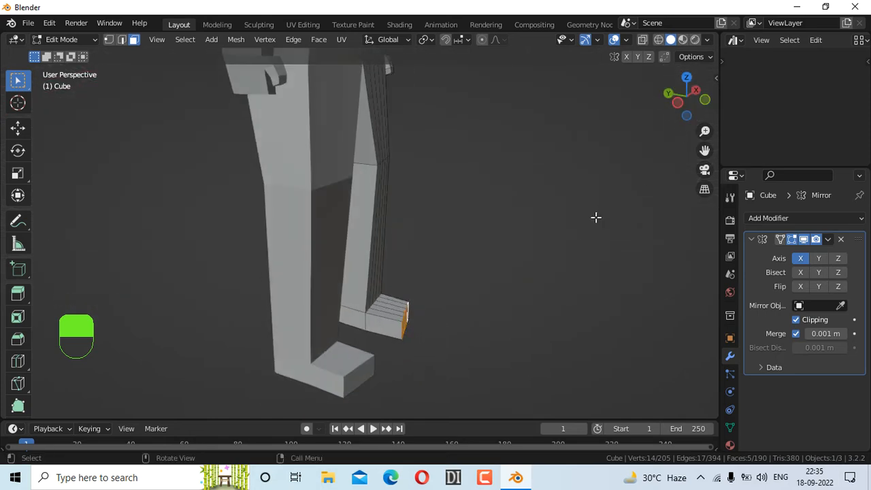
pyautogui.moveTo(402, 288); pyautogui.dragTo(414, 358)
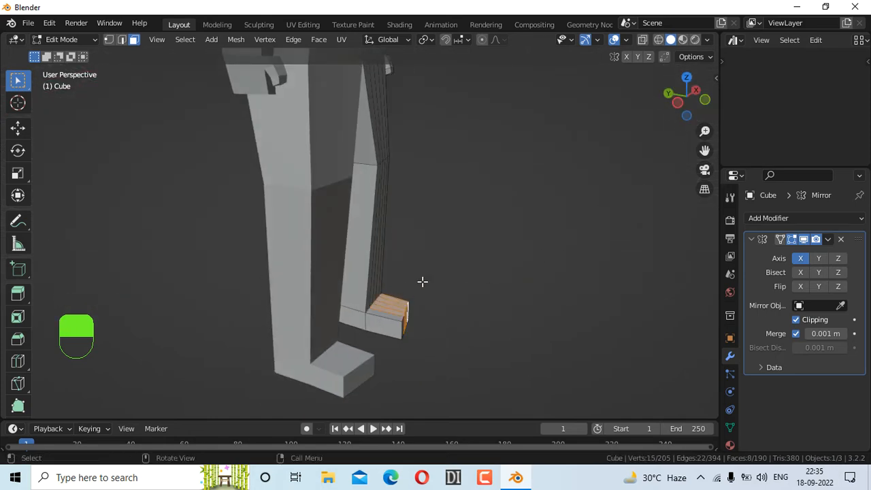
pyautogui.click(450, 283)
pyautogui.moveTo(402, 291); pyautogui.dragTo(408, 359)
pyautogui.click(416, 212)
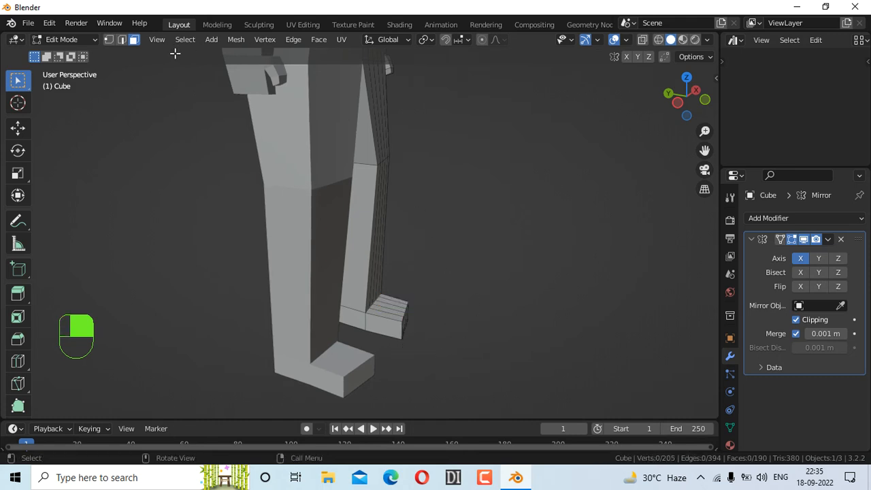
# Switch to vertex selection, box-select the vertices at the front of the foot, and set the viewport to wireframe shading.
pyautogui.click(109, 38)
pyautogui.moveTo(400, 284); pyautogui.dragTo(425, 363)
pyautogui.moveTo(678, 117)
pyautogui.mouseDown()
pyautogui.moveTo(686, 112)
pyautogui.moveTo(676, 105)
pyautogui.mouseUp()
pyautogui.press('s')
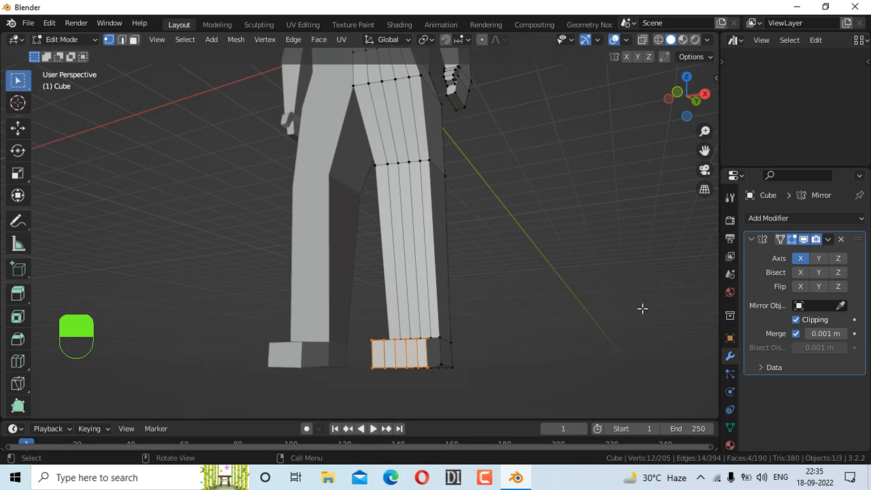
pyautogui.press('z')
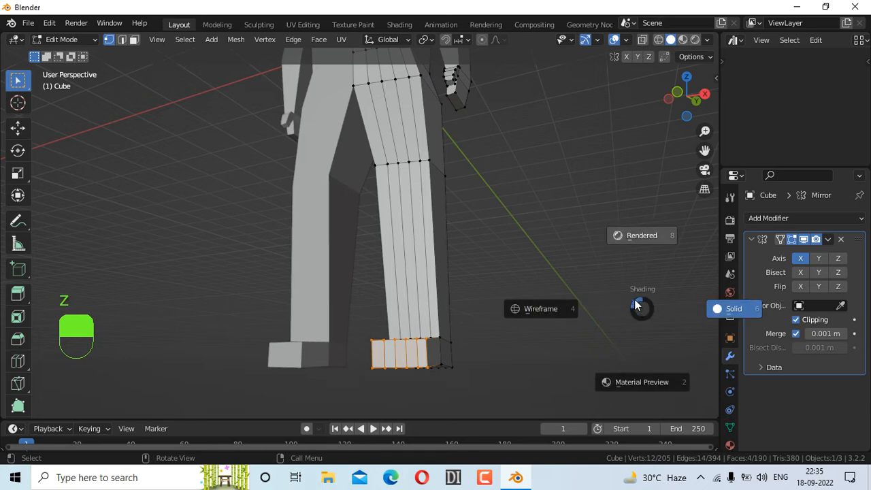
pyautogui.click(531, 248)
pyautogui.moveTo(679, 102); pyautogui.dragTo(602, 205)
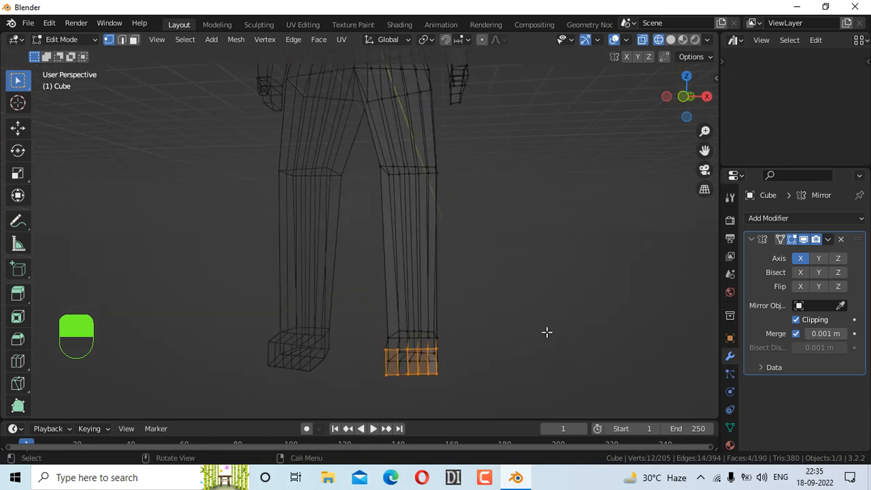
# Scale the selected front vertices of the foot to about 0.55 along the global Z axis.
pyautogui.press('s')
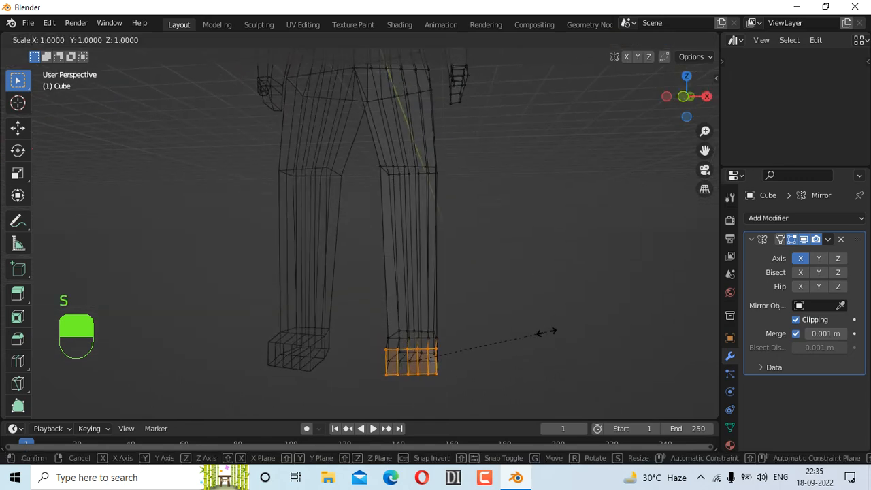
pyautogui.press('z')
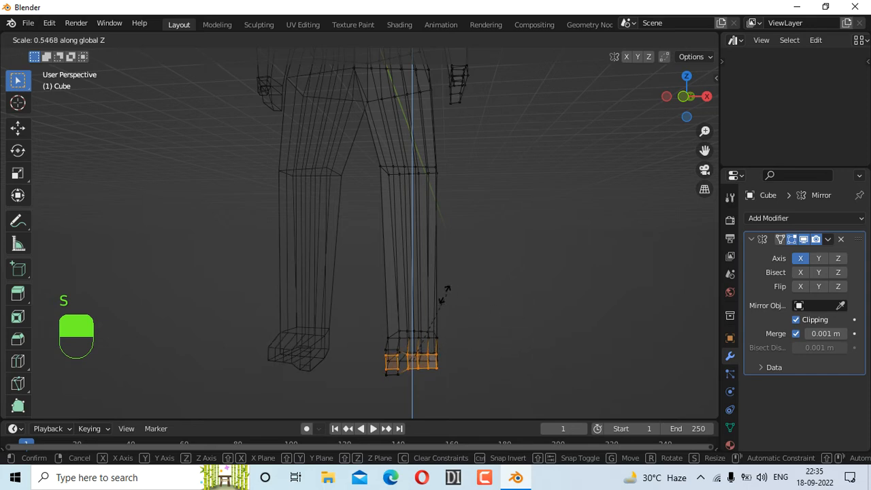
pyautogui.click(444, 290)
pyautogui.moveTo(684, 97); pyautogui.dragTo(555, 90)
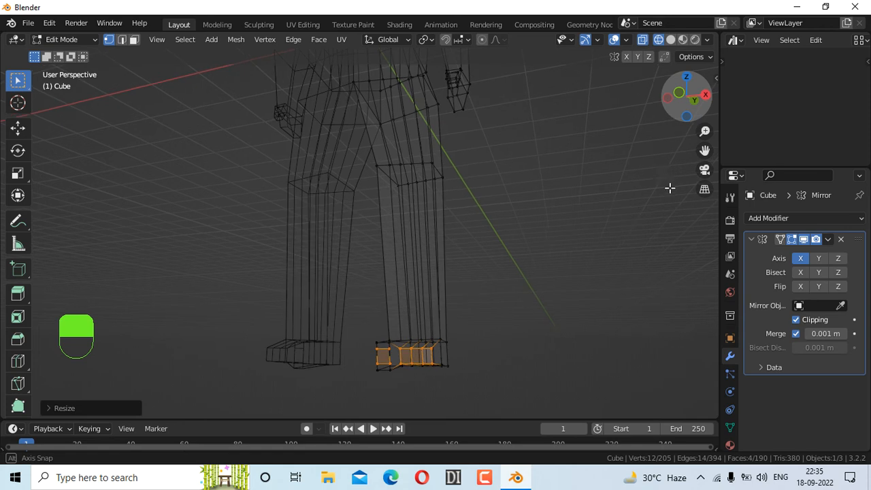
# Clear the selection and box-select all vertices at the front end of the foot from the side.
pyautogui.click(406, 336)
pyautogui.moveTo(377, 339); pyautogui.dragTo(392, 382)
pyautogui.moveTo(686, 97); pyautogui.dragTo(436, 233)
pyautogui.click(647, 177)
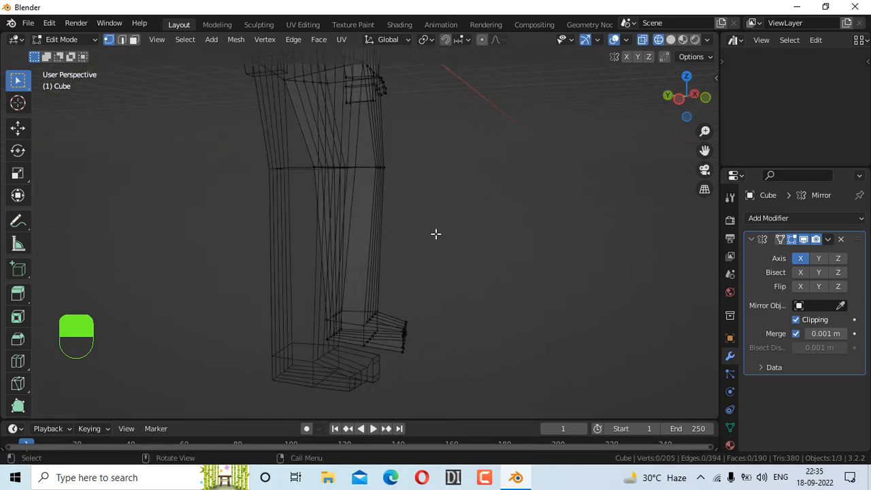
pyautogui.moveTo(394, 314); pyautogui.dragTo(414, 367)
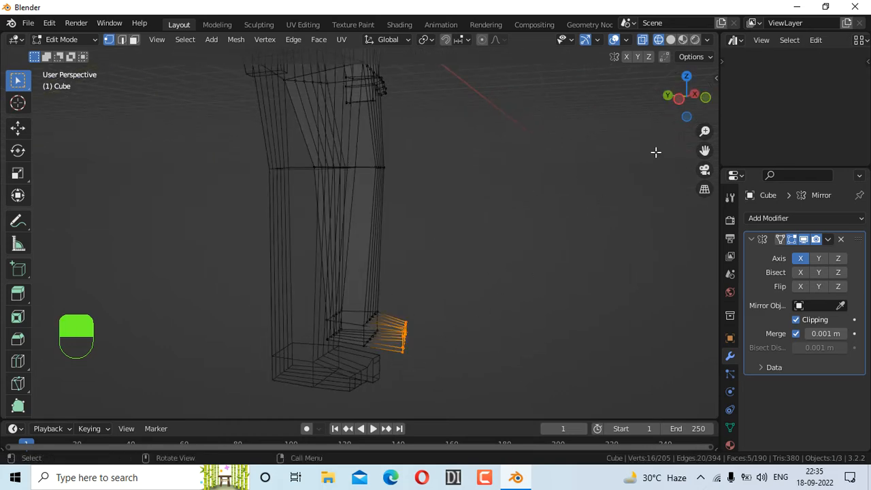
pyautogui.moveTo(685, 109); pyautogui.dragTo(715, 249)
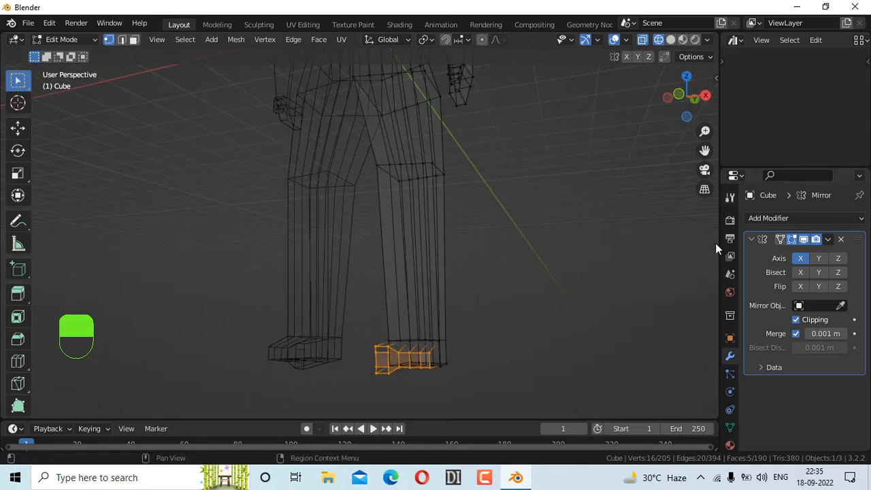
# Undo the recent selections and the vertical scaling of the foot's front vertices.
pyautogui.hotkey('ctrl', 'z')
pyautogui.hotkey('ctrl', 'z')
pyautogui.hotkey('ctrl', 'z')
pyautogui.hotkey('ctrl', 'z')
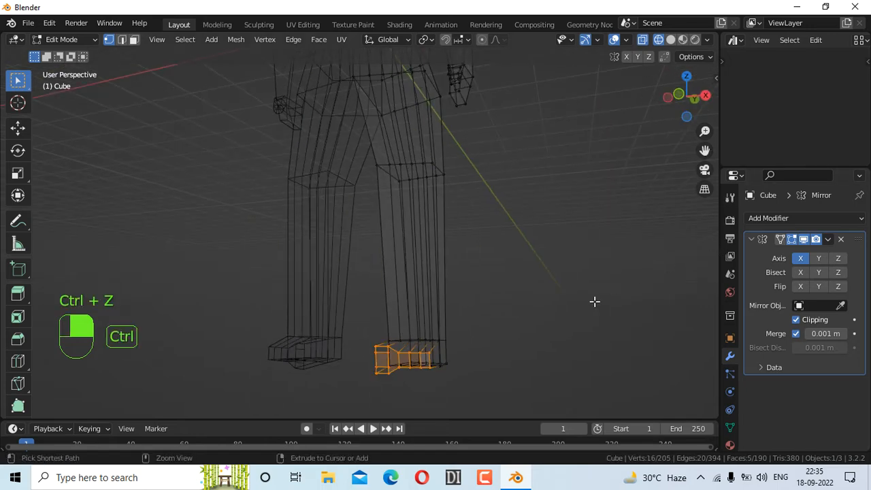
pyautogui.hotkey('ctrl', 'z')
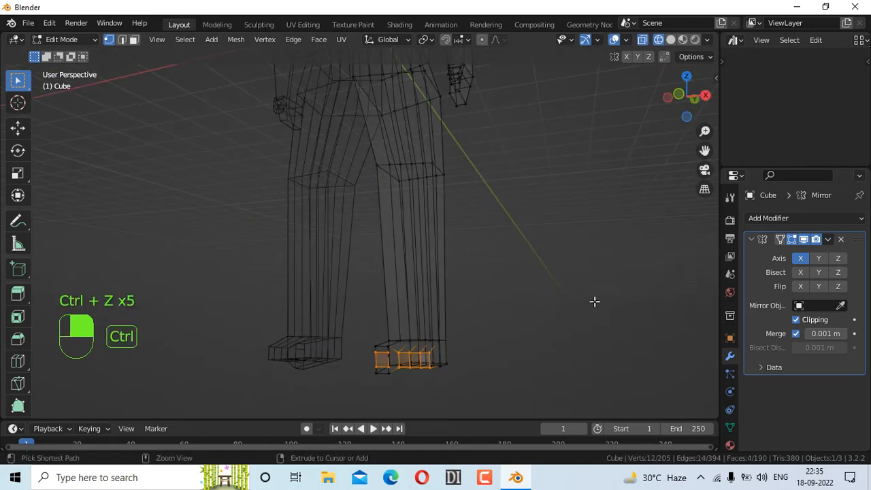
pyautogui.hotkey('ctrl', 'z')
# Box-select all vertices at the front end of the foot and scale them to about 0.48 along the global Z axis.
pyautogui.moveTo(678, 95); pyautogui.dragTo(776, 100)
pyautogui.click(419, 296)
pyautogui.moveTo(397, 306); pyautogui.dragTo(418, 395)
pyautogui.moveTo(680, 102); pyautogui.dragTo(739, 106)
pyautogui.press('s')
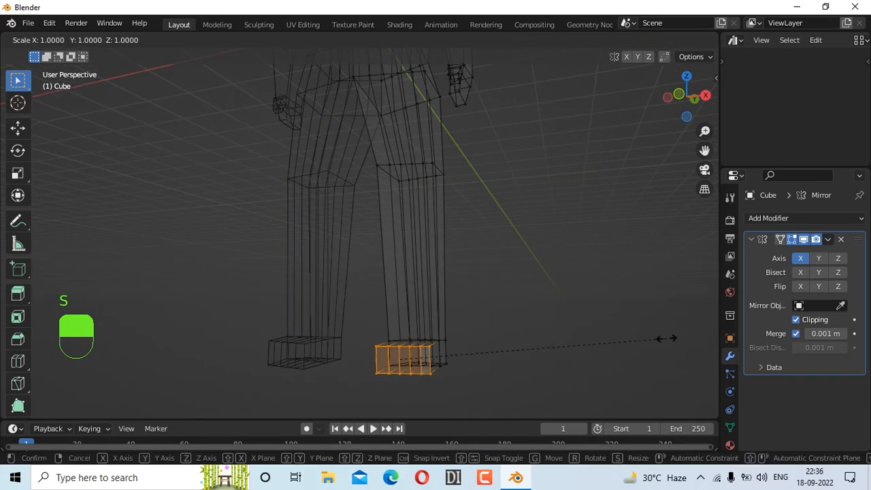
pyautogui.press('z')
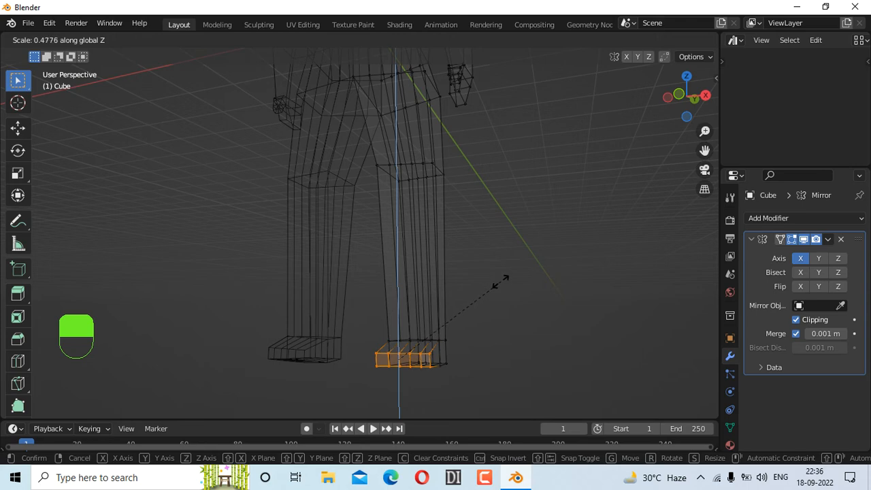
pyautogui.click(515, 285)
# Switch to solid shading, clear the selection, and try box-selecting the foot's flattened front vertices.
pyautogui.moveTo(680, 93)
pyautogui.mouseDown()
pyautogui.moveTo(683, 109)
pyautogui.moveTo(652, 94)
pyautogui.moveTo(689, 102)
pyautogui.moveTo(641, 97)
pyautogui.mouseUp()
pyautogui.click(684, 101)
pyautogui.click(671, 39)
pyautogui.click(594, 315)
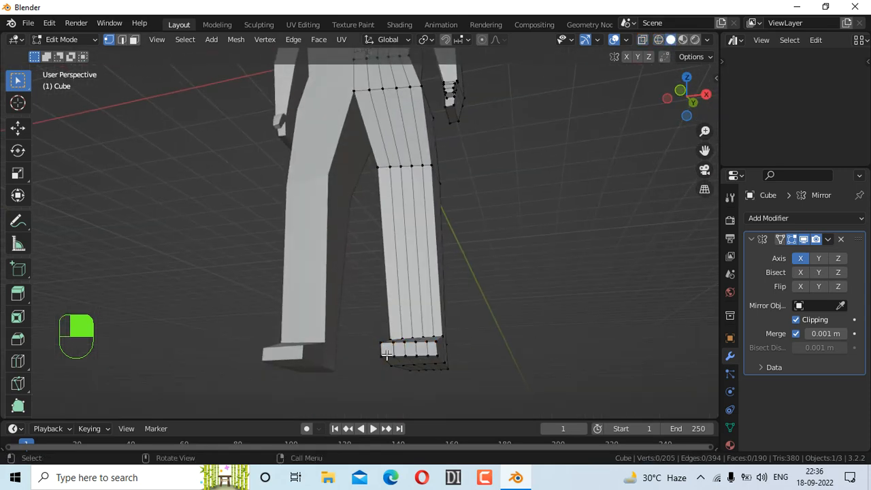
pyautogui.moveTo(379, 340); pyautogui.dragTo(460, 362)
pyautogui.click(651, 125)
pyautogui.moveTo(681, 102); pyautogui.dragTo(734, 127)
# Return to wireframe shading and box-select all vertices at the front end of the foot from the side.
pyautogui.click(658, 40)
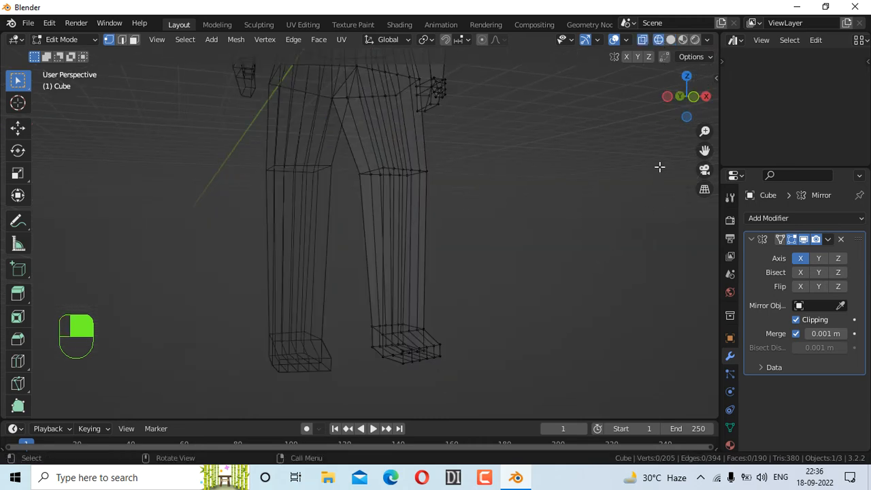
pyautogui.moveTo(679, 107); pyautogui.dragTo(636, 130)
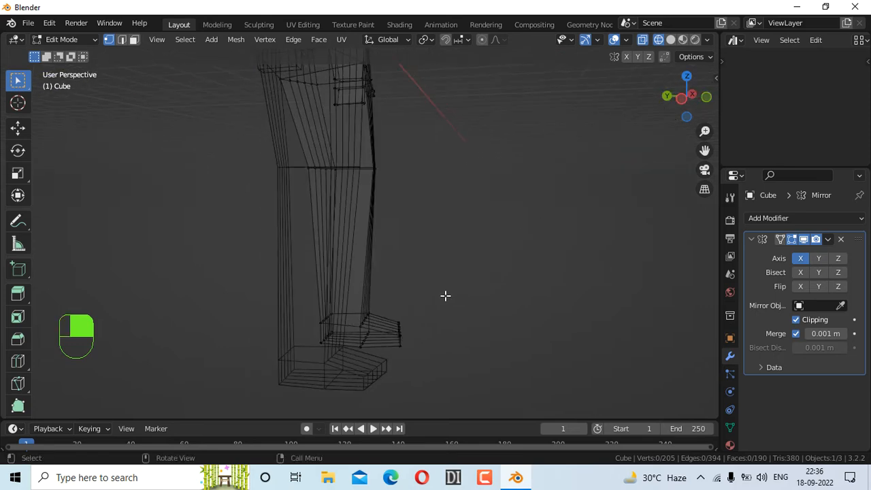
pyautogui.moveTo(390, 310); pyautogui.dragTo(425, 373)
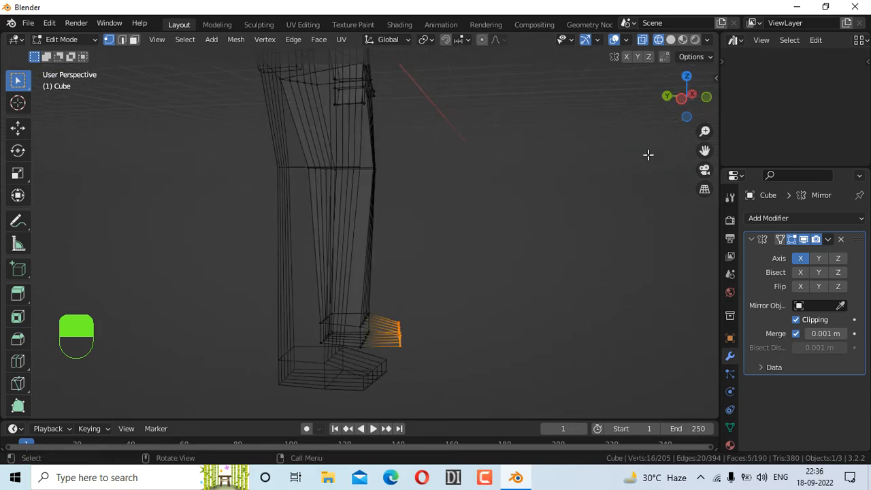
pyautogui.moveTo(675, 113); pyautogui.dragTo(666, 109)
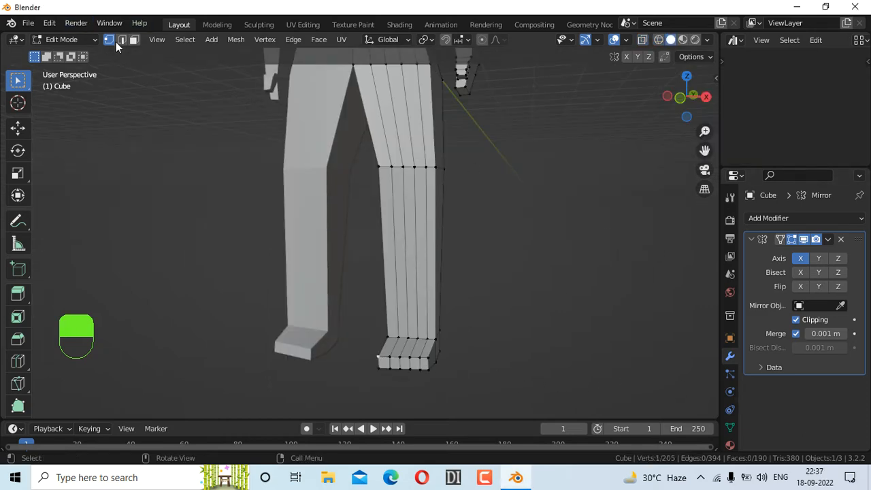
# Switch to face selection and select the foot's innermost front face.
pyautogui.click(134, 41)
pyautogui.click(385, 362)
pyautogui.moveTo(689, 92); pyautogui.dragTo(687, 103)
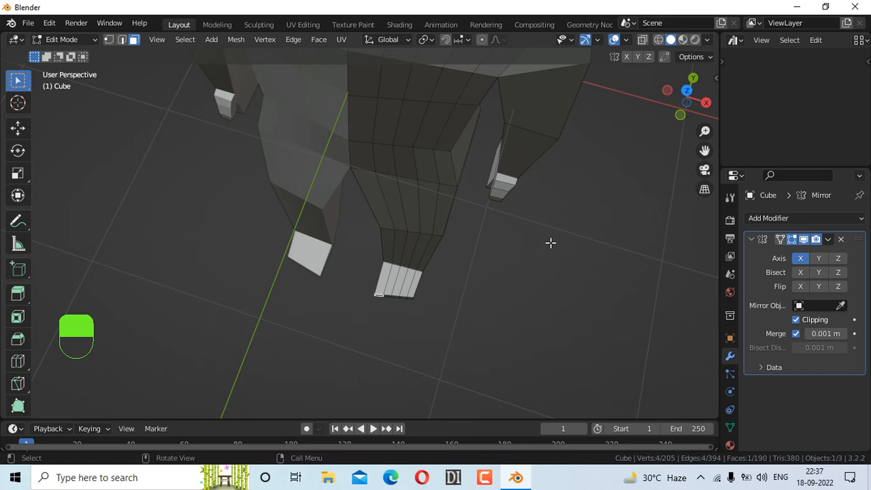
# Try extruding the foot's innermost front face about 0.08 m along its normal, and undo it.
pyautogui.press('e')
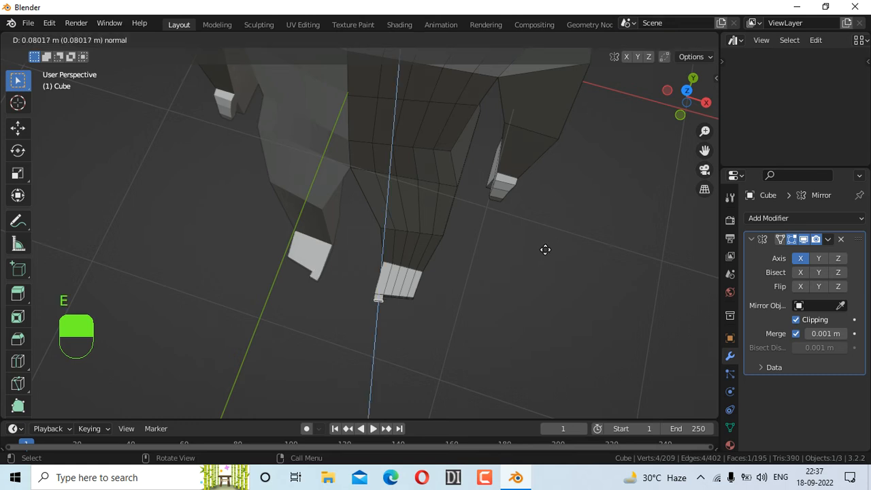
pyautogui.rightClick(541, 247)
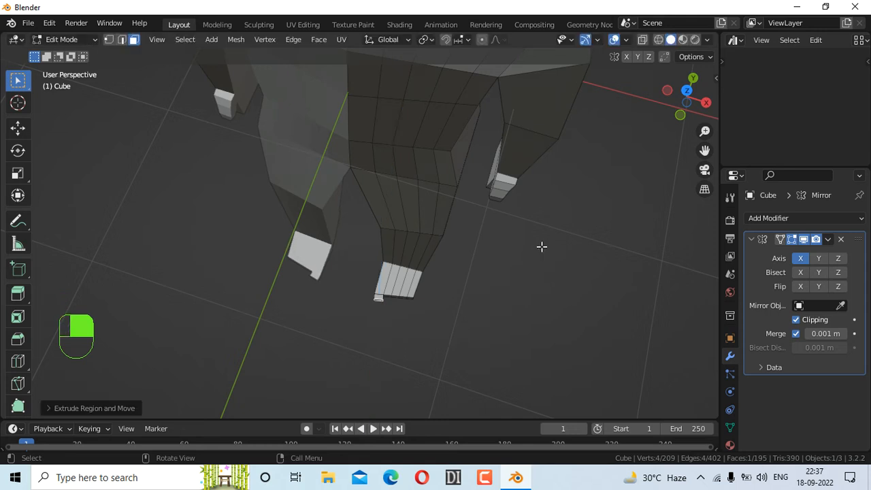
pyautogui.hotkey('ctrl', 'z')
# Try a free rotation of the foot's innermost front face, and undo it.
pyautogui.press('r')
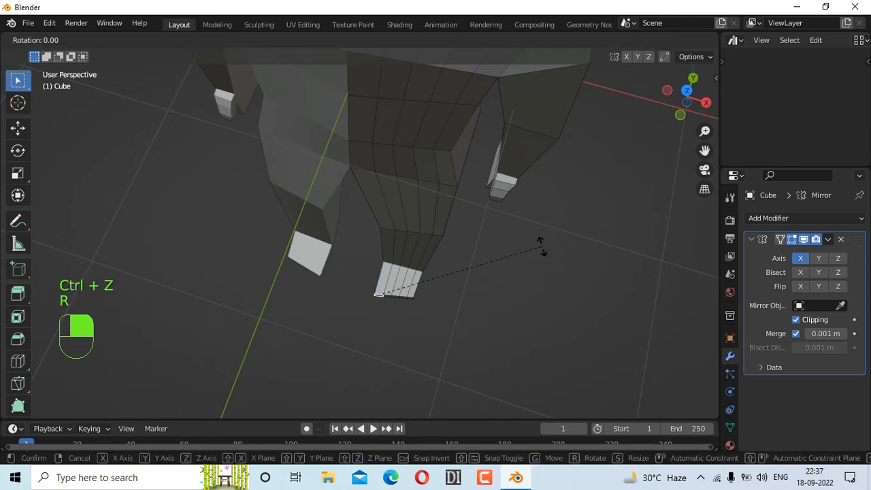
pyautogui.click(524, 293)
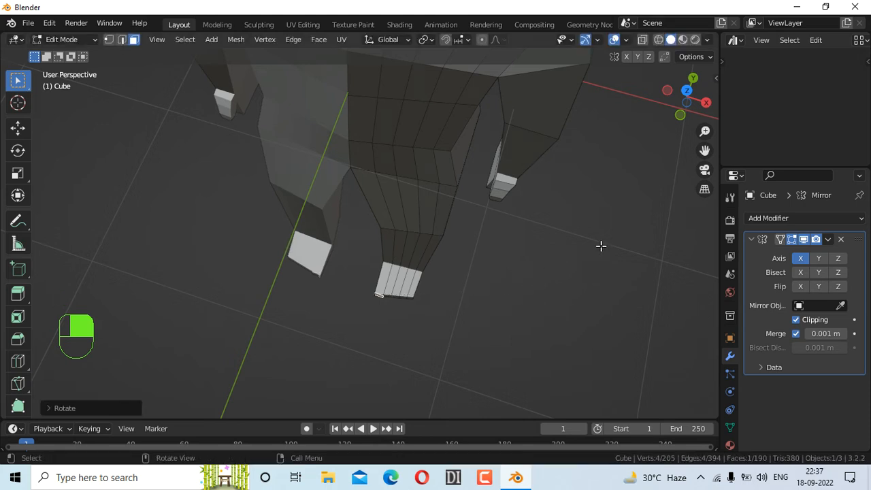
pyautogui.hotkey('ctrl', 'z')
# Rotate the foot's innermost front face again.
pyautogui.press('r')
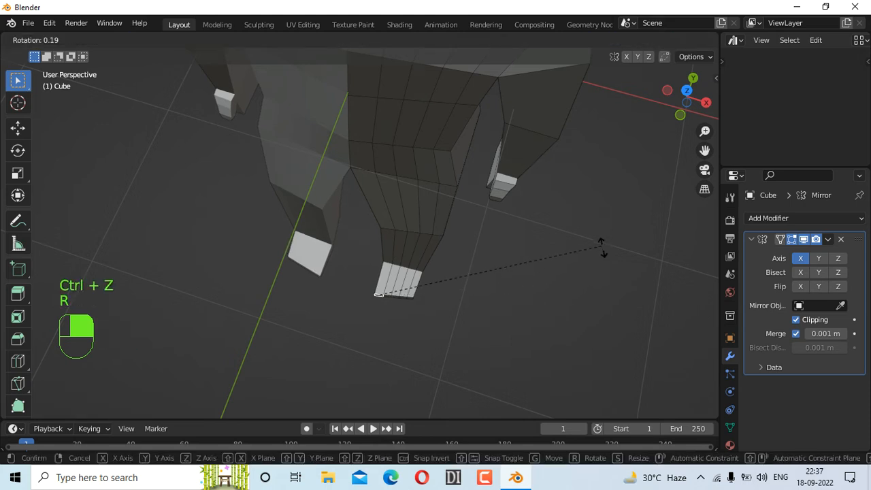
# Rotate the innermost toe face of the foot slightly.
pyautogui.click(603, 275)
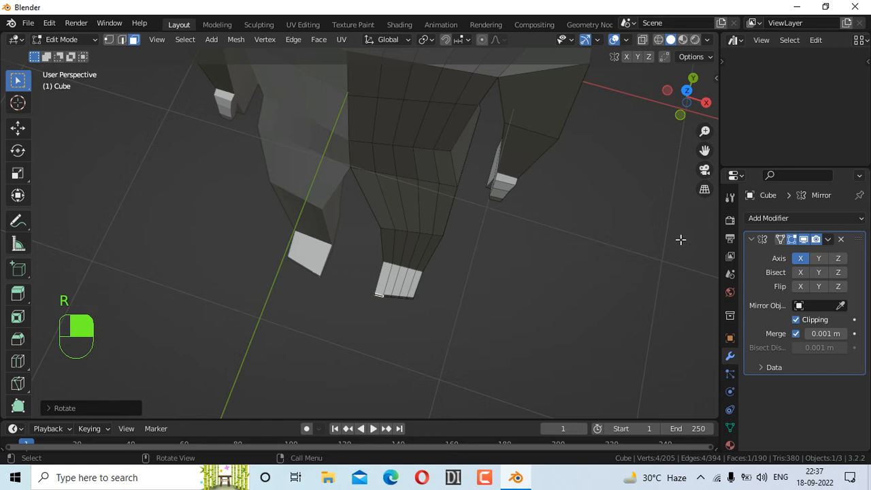
pyautogui.press('e')
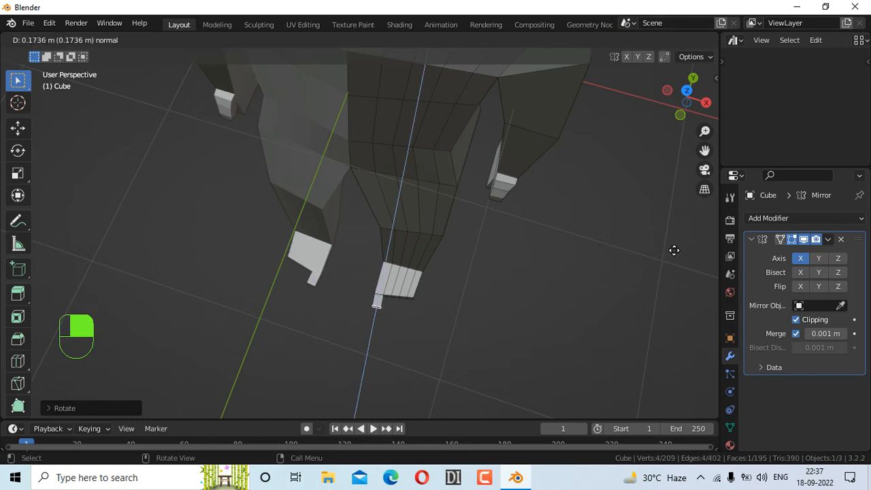
pyautogui.click(673, 249)
pyautogui.hotkey('ctrl', 'z')
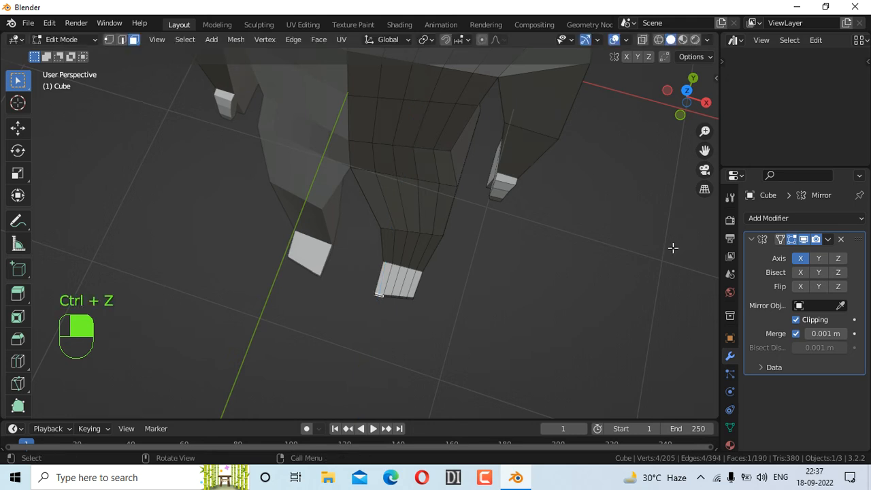
# Rotate the innermost toe face by about 6 degrees and enlarge it slightly.
pyautogui.press('r')
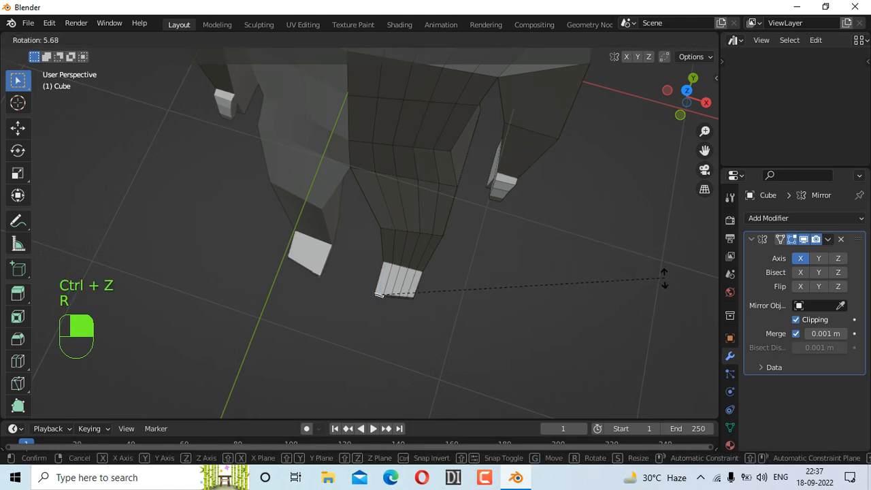
pyautogui.click(664, 279)
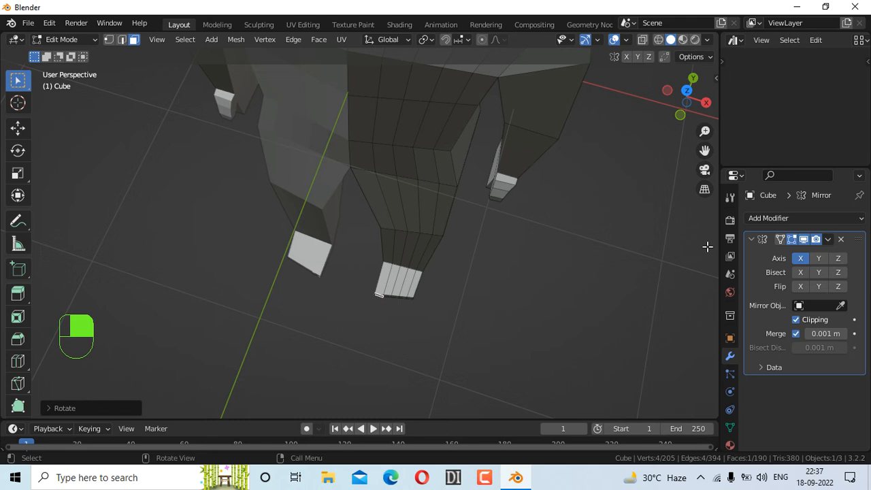
pyautogui.press('s')
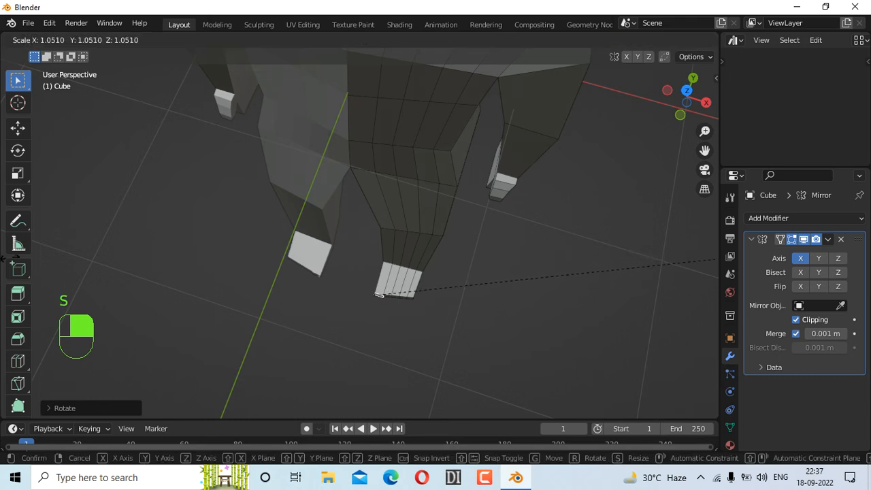
pyautogui.click(636, 244)
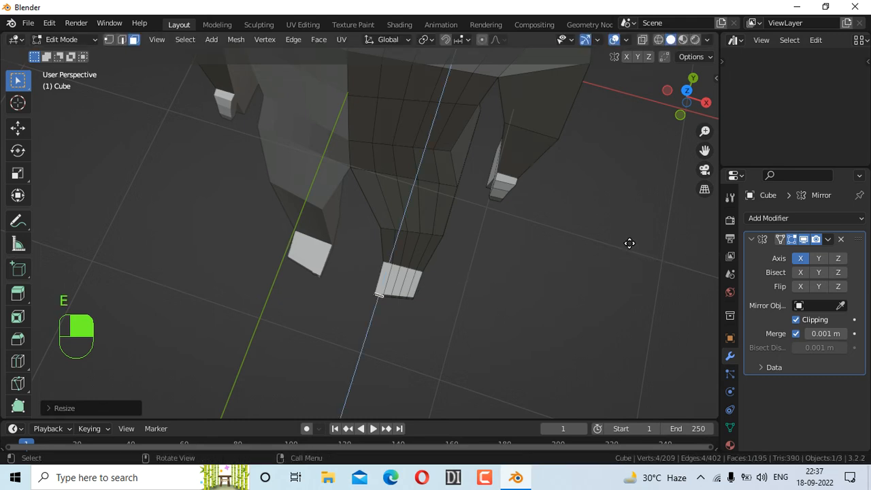
# Extrude the innermost face forward into a short big toe and scale its tip to about 1.1.
pyautogui.press('e')
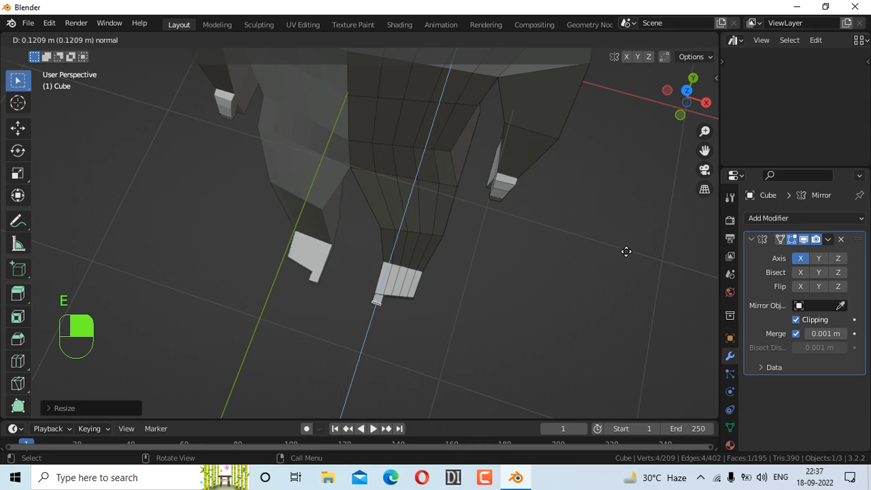
pyautogui.click(628, 253)
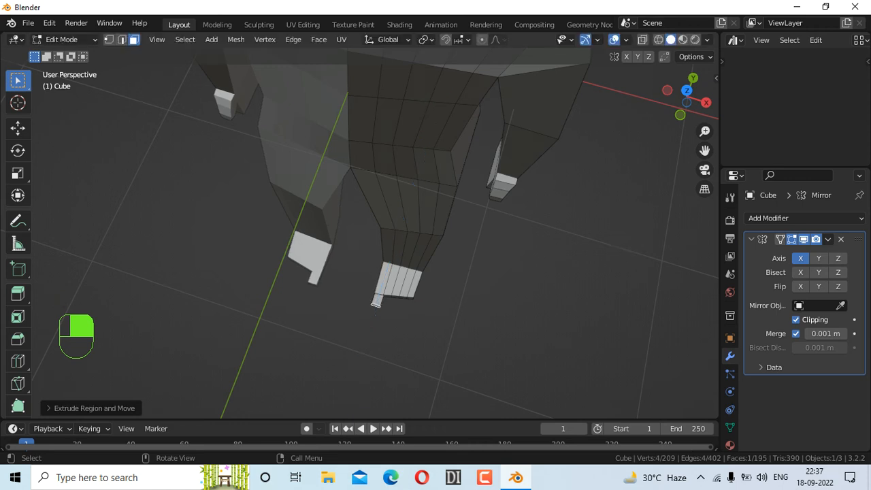
pyautogui.press('s')
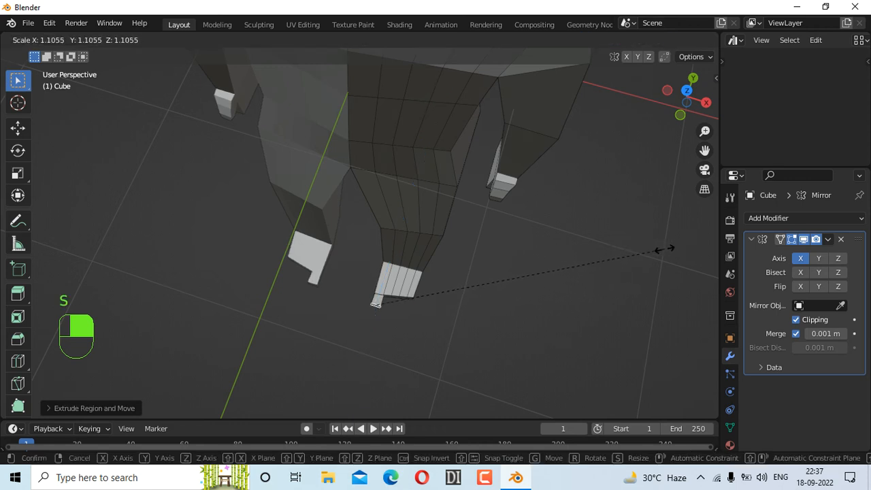
pyautogui.click(669, 248)
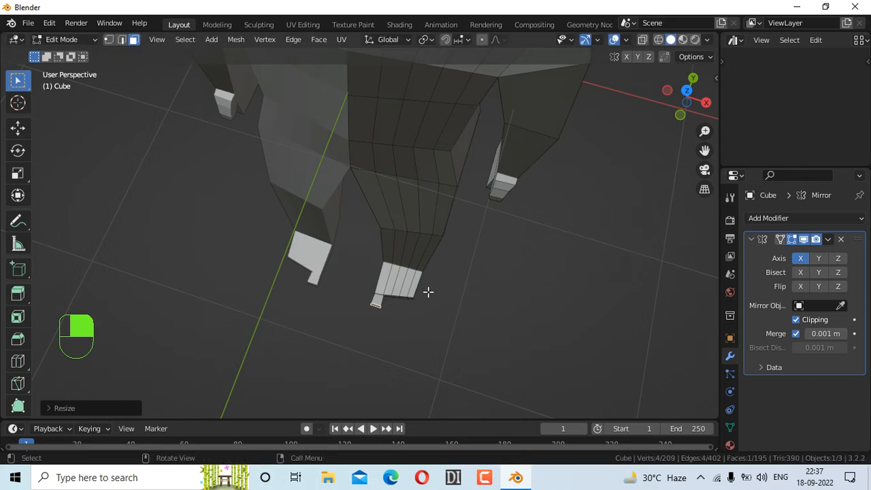
# Scale the front foot face beside the big toe down to about 0.8 for the second toe.
pyautogui.click(387, 294)
pyautogui.click(652, 123)
pyautogui.moveTo(682, 101); pyautogui.dragTo(690, 15)
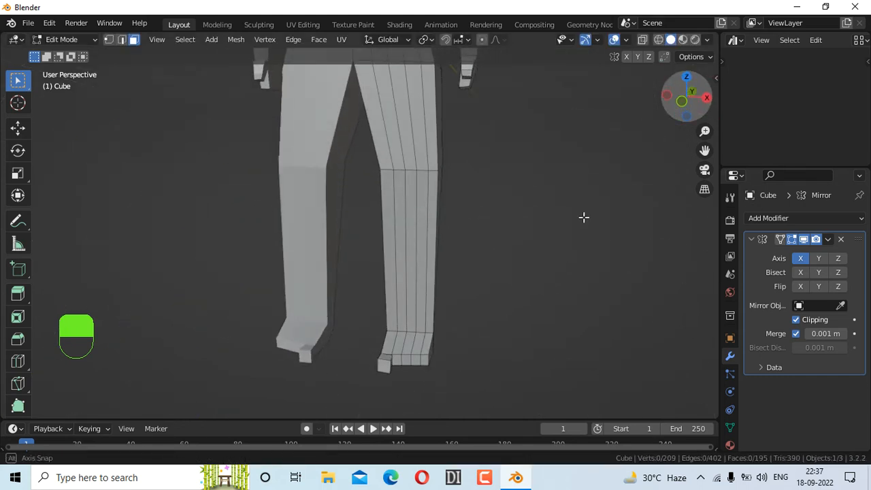
pyautogui.click(404, 355)
pyautogui.moveTo(690, 97); pyautogui.dragTo(681, 90)
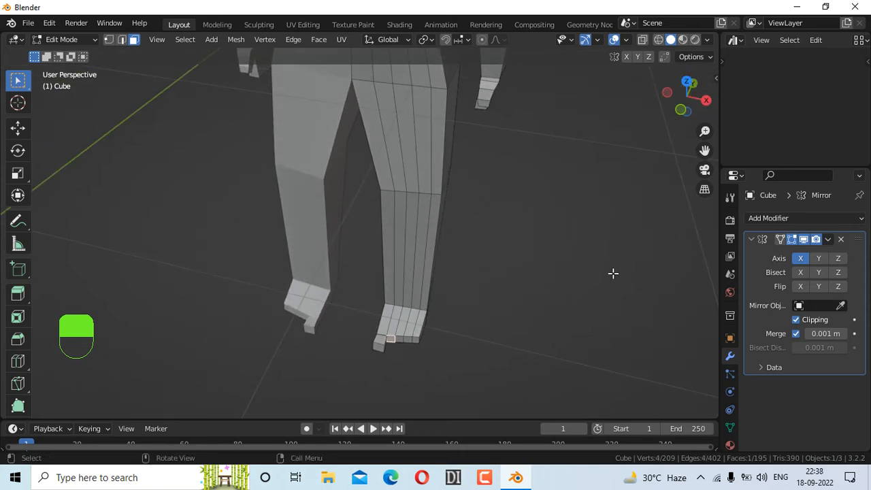
pyautogui.press('s')
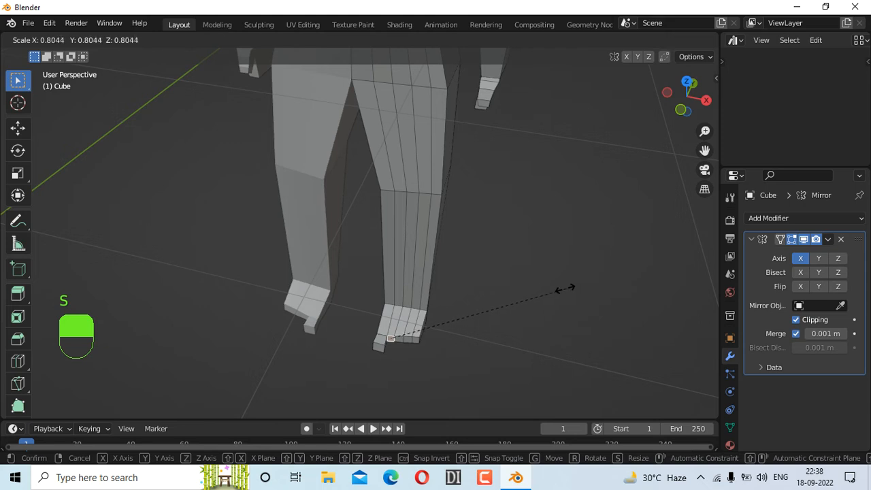
pyautogui.click(560, 289)
pyautogui.press('e')
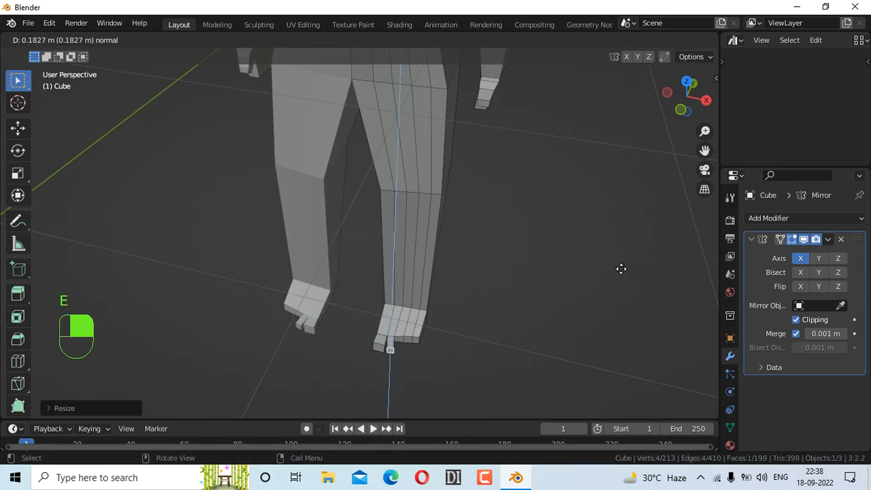
pyautogui.click(621, 269)
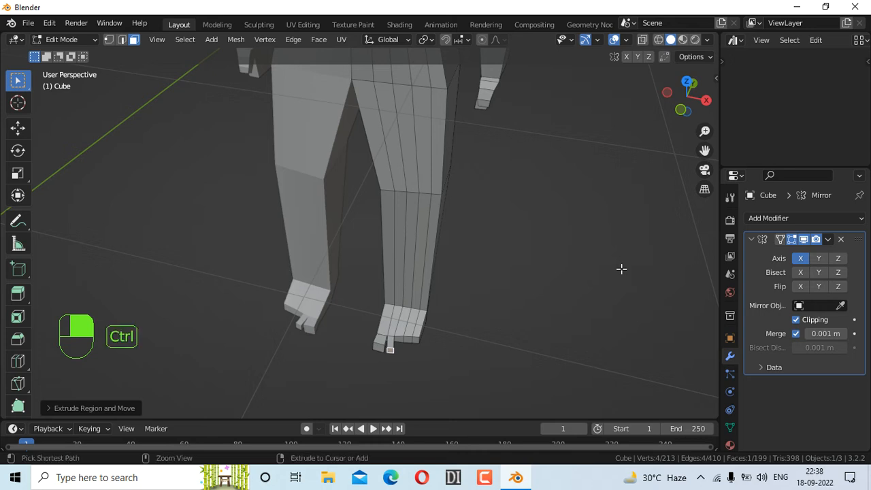
pyautogui.hotkey('ctrl', 'z')
# Rotate the second toe's face by about 1 degree.
pyautogui.press('r')
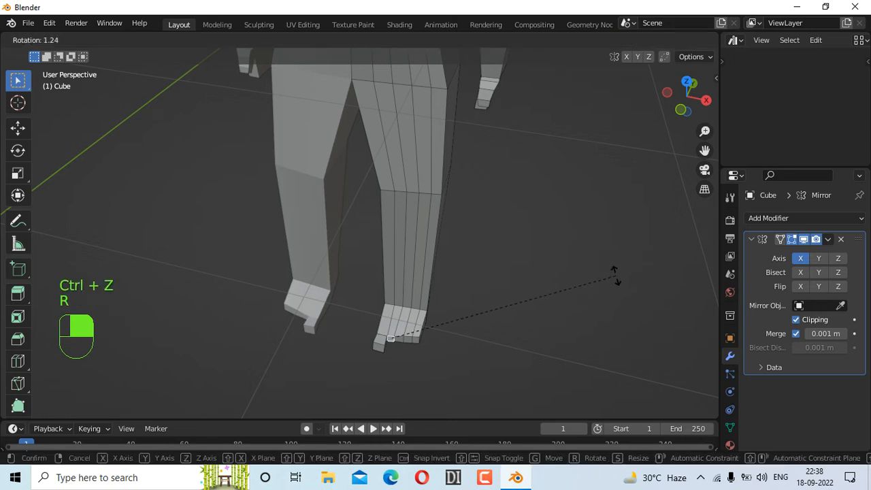
pyautogui.click(618, 272)
pyautogui.press('e')
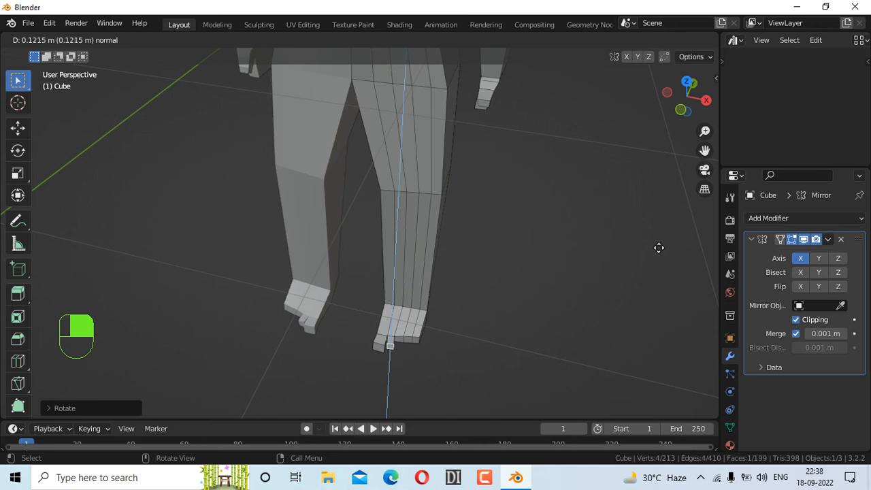
pyautogui.click(659, 248)
pyautogui.hotkey('ctrl', 'z')
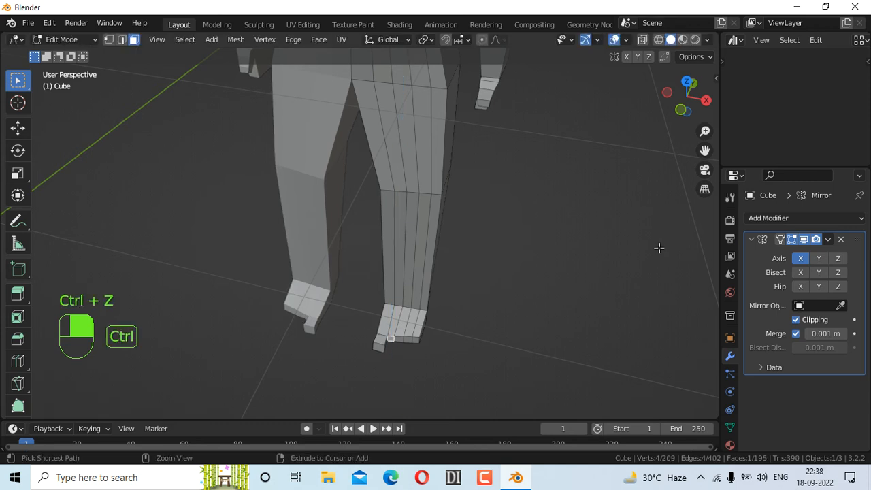
# Extrude the second toe's face forward by about 0.14 m.
pyautogui.moveTo(674, 115); pyautogui.dragTo(664, 132)
pyautogui.press('e')
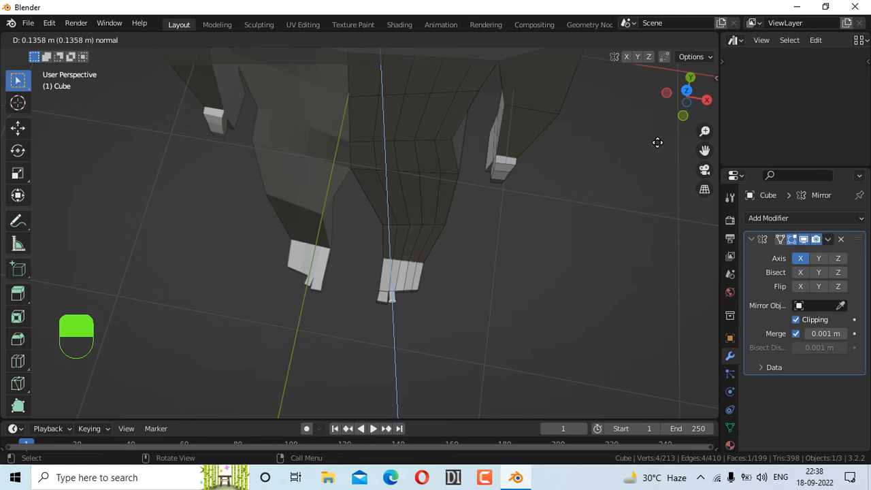
pyautogui.click(658, 143)
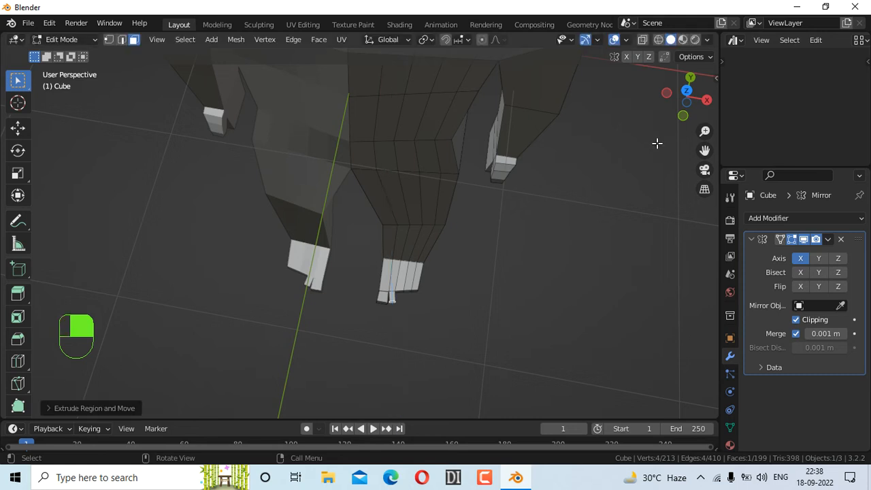
pyautogui.press('g')
pyautogui.press('x')
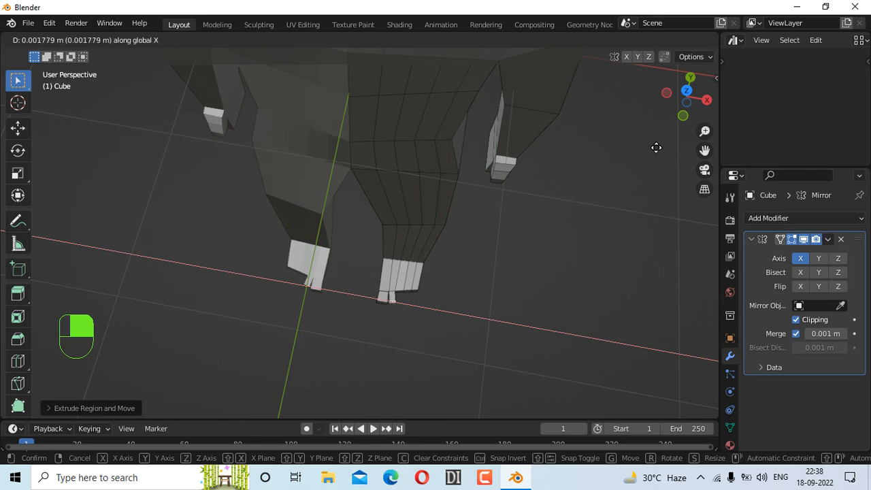
pyautogui.click(657, 142)
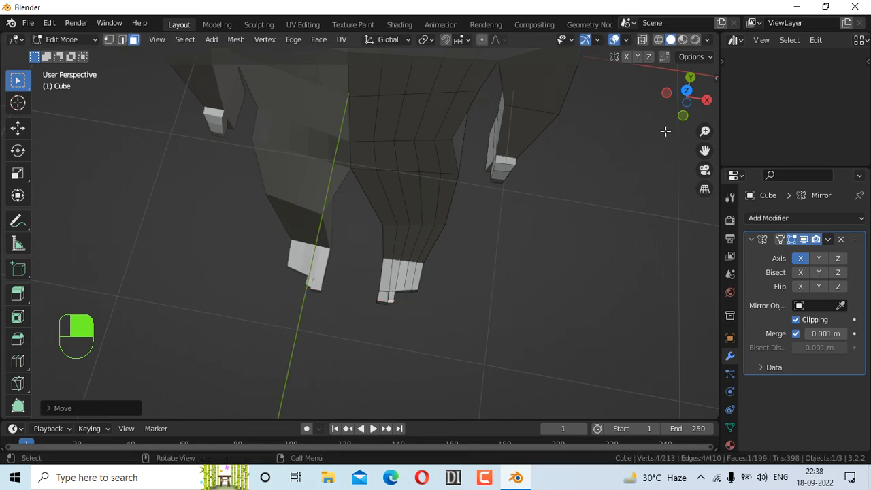
pyautogui.hotkey('ctrl', 'z')
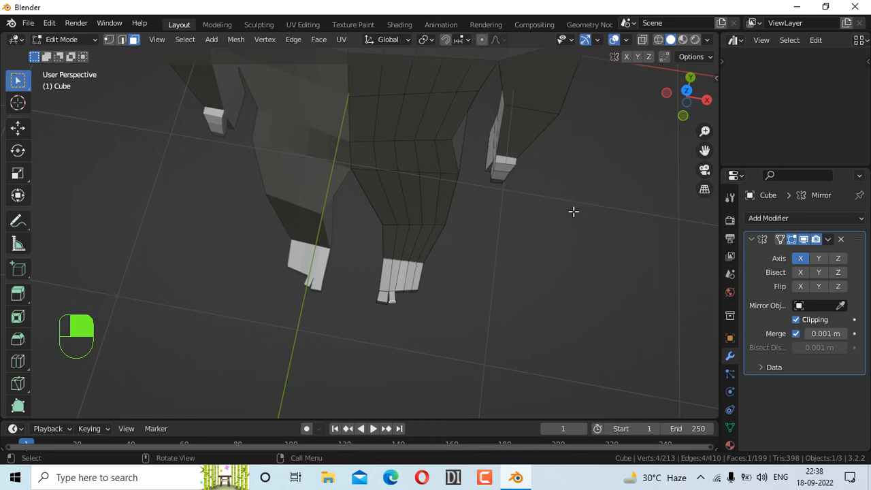
pyautogui.press('e')
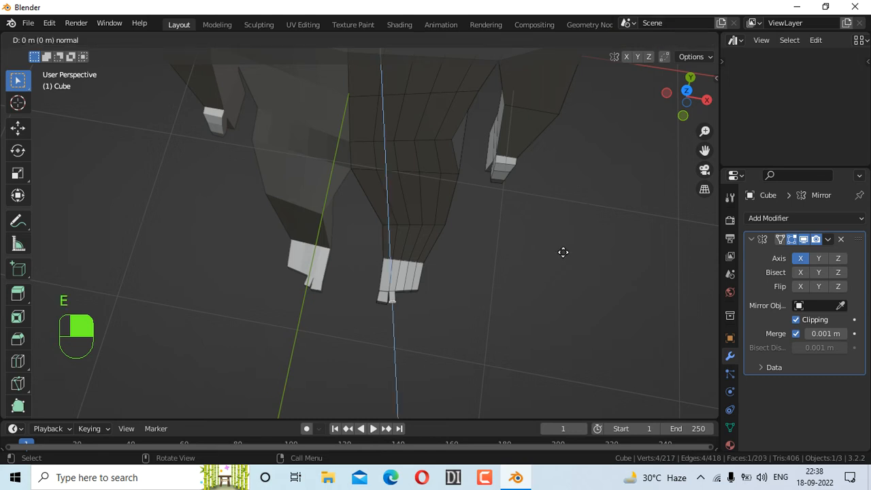
pyautogui.press('g')
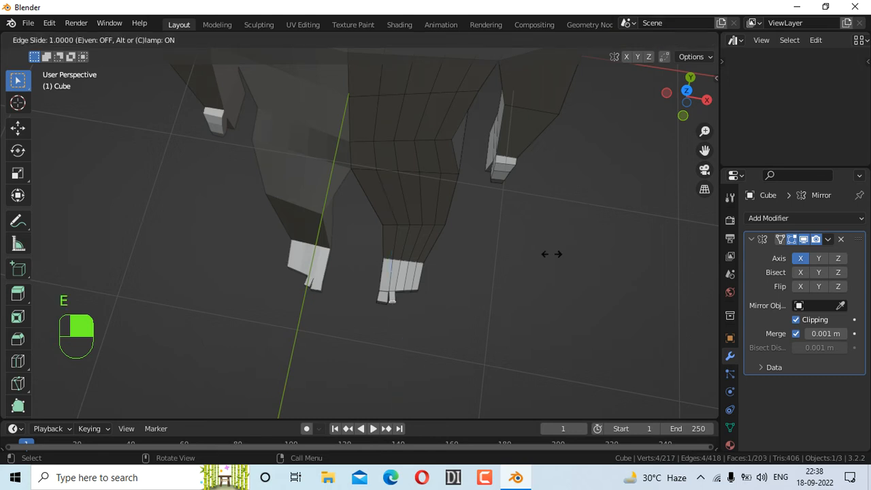
pyautogui.click(550, 253)
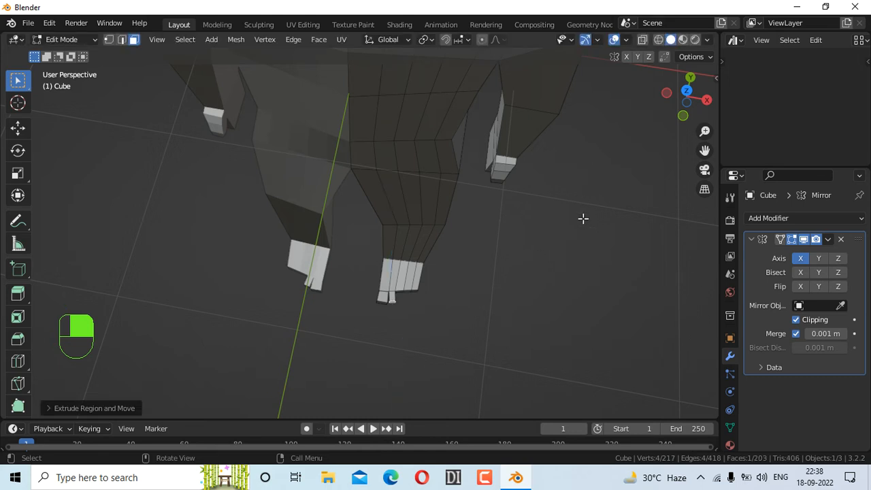
pyautogui.press('g')
pyautogui.press('x')
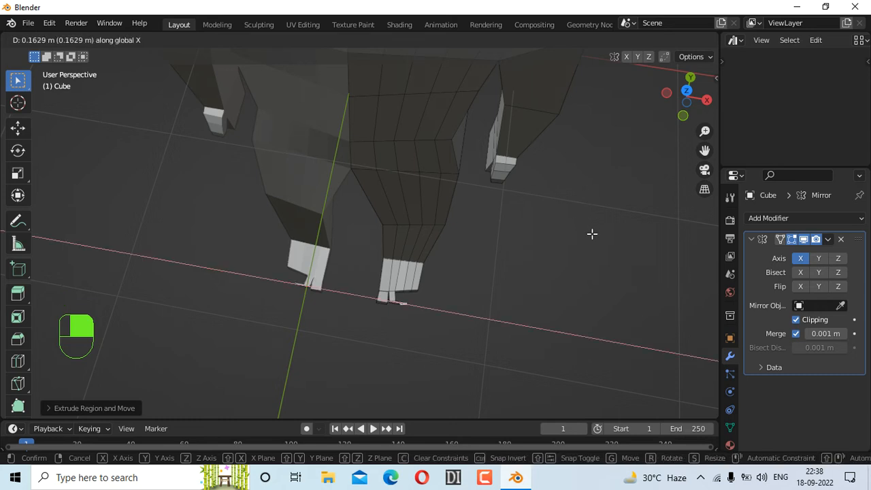
pyautogui.rightClick(594, 232)
pyautogui.hotkey('ctrl', 'z')
pyautogui.moveTo(675, 109); pyautogui.dragTo(674, 34)
pyautogui.moveTo(397, 363); pyautogui.dragTo(306, 365, button='middle')
pyautogui.hotkey('ctrl', 'z')
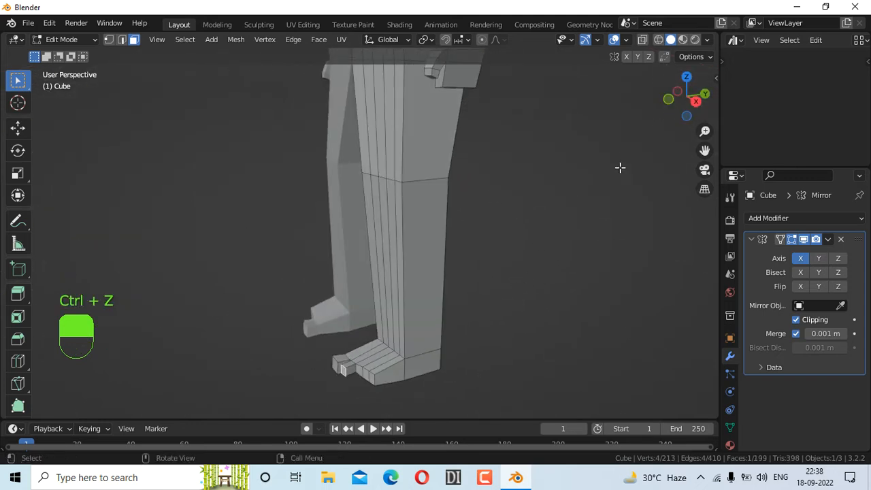
# Move the second toe's tip slightly along the X axis toward the big toe.
pyautogui.moveTo(671, 117); pyautogui.dragTo(611, 229)
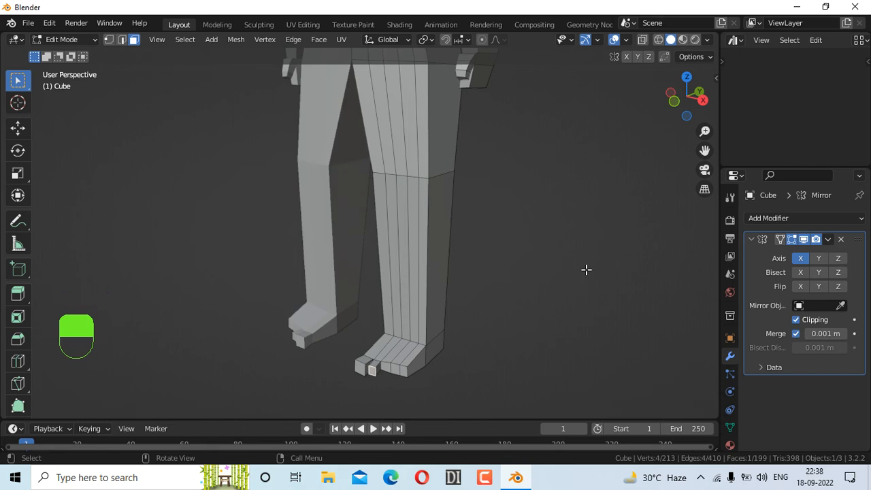
pyautogui.press('g')
pyautogui.press('x')
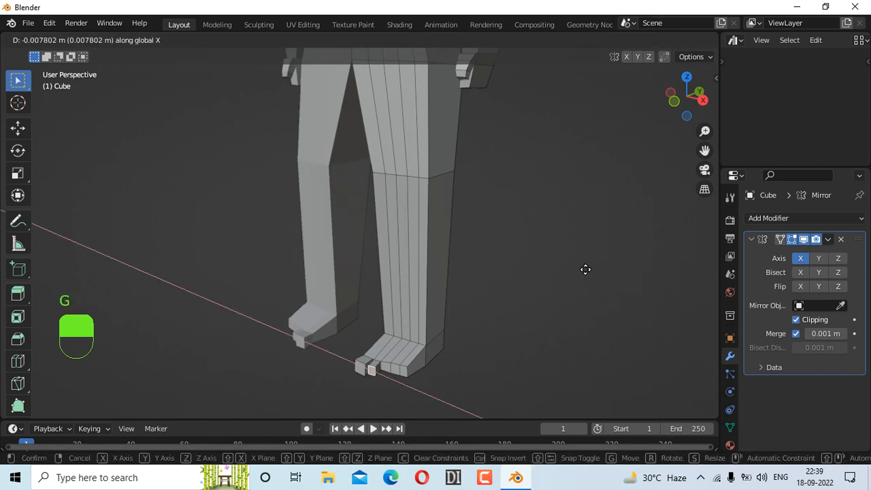
pyautogui.click(584, 270)
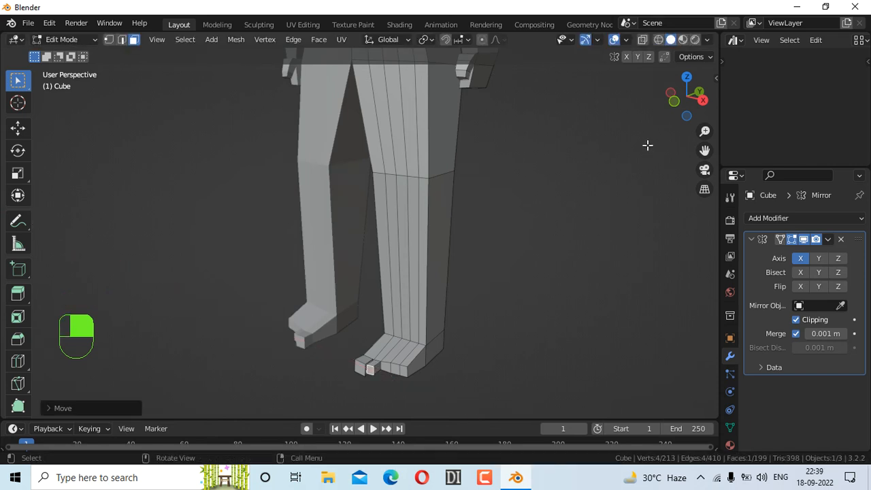
# Scale the third toe's front foot face down to about 0.8.
pyautogui.moveTo(686, 106); pyautogui.dragTo(723, 138)
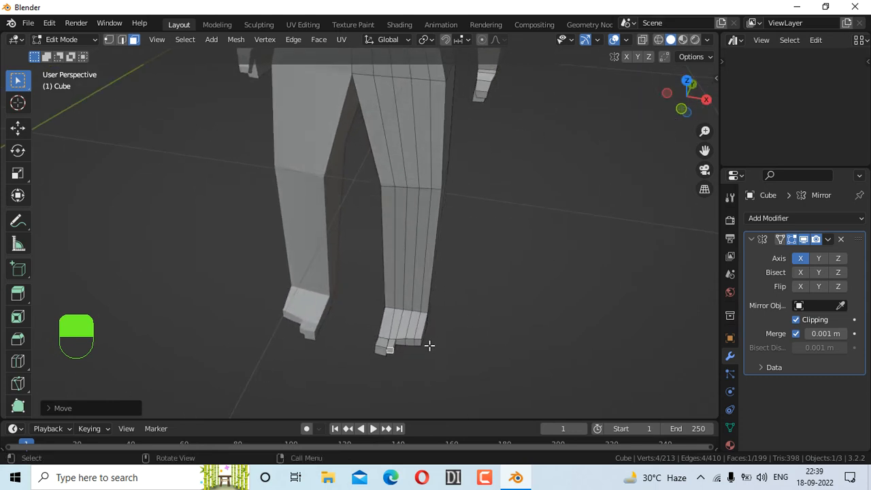
pyautogui.click(402, 342)
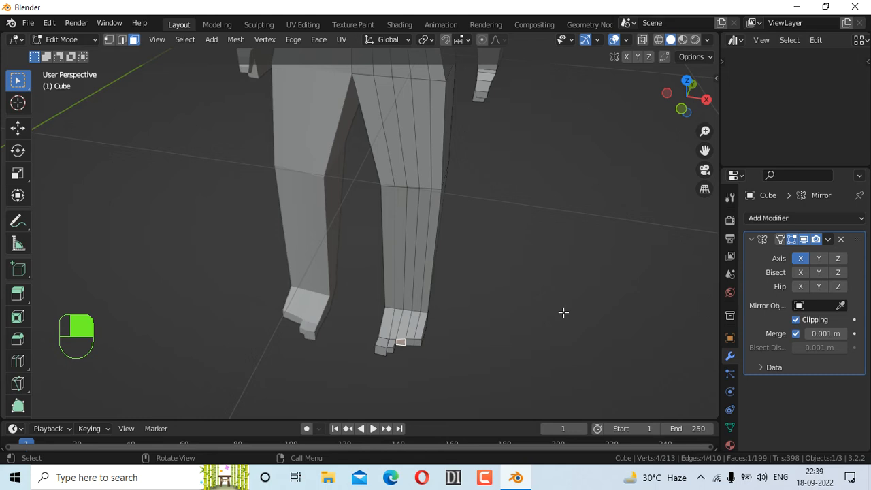
pyautogui.press('s')
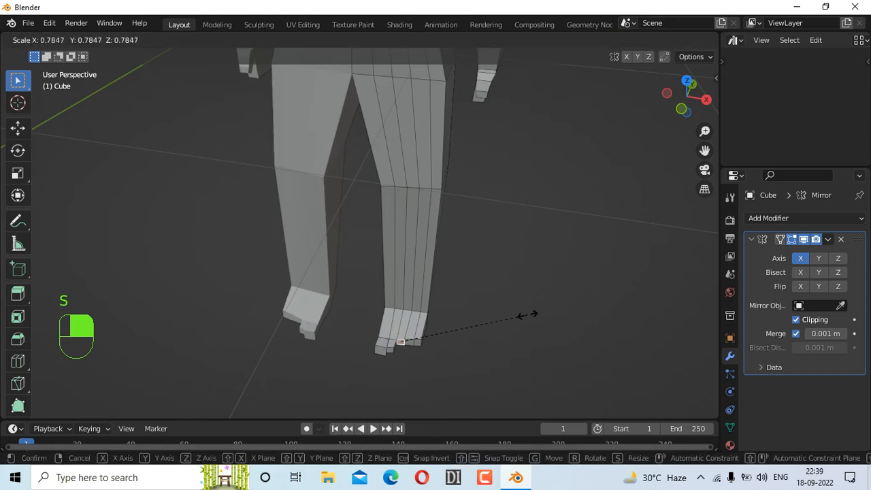
pyautogui.click(578, 296)
pyautogui.press('e')
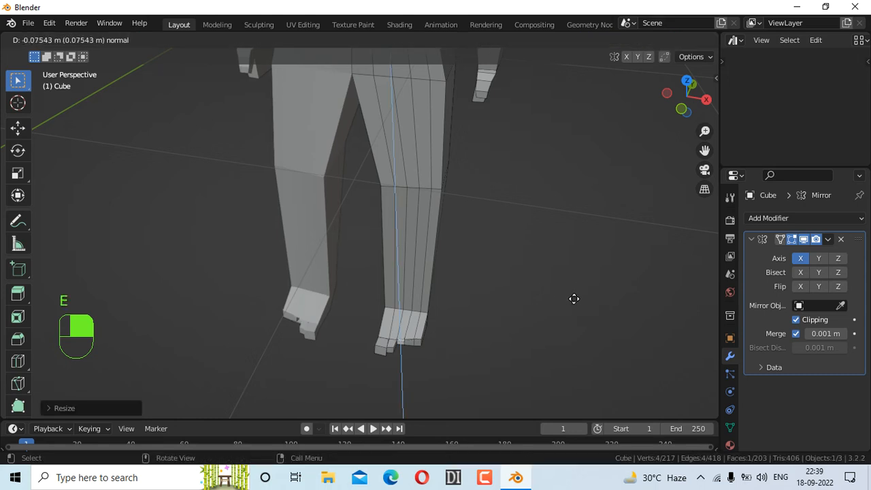
pyautogui.click(564, 302)
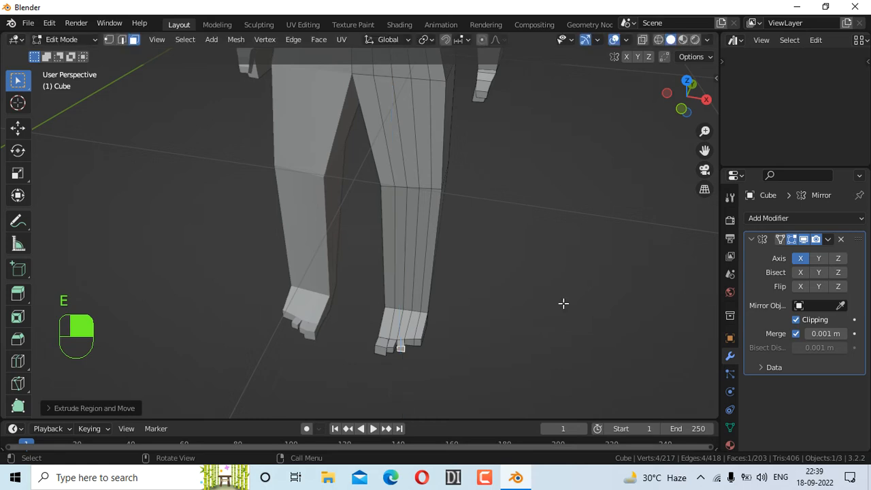
pyautogui.hotkey('ctrl', 'z')
# Rotate the third toe's face by about 2 degrees and extrude it forward to roughly the second toe's length.
pyautogui.press('r')
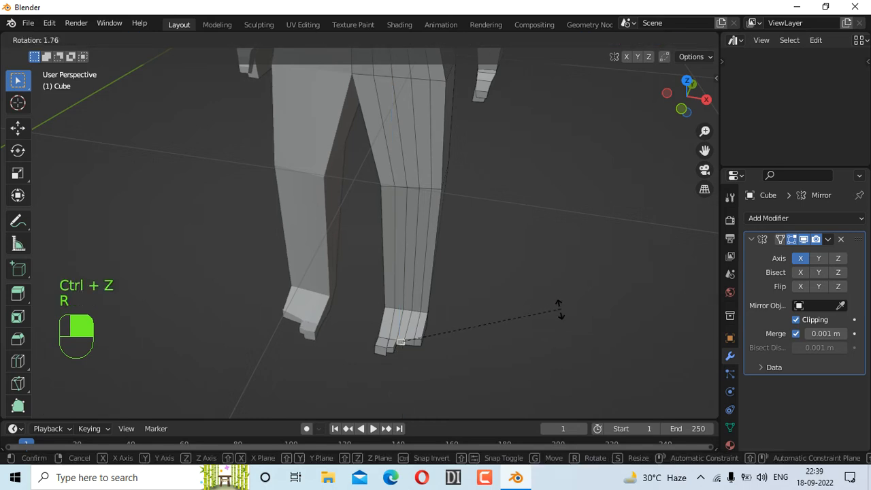
pyautogui.click(554, 318)
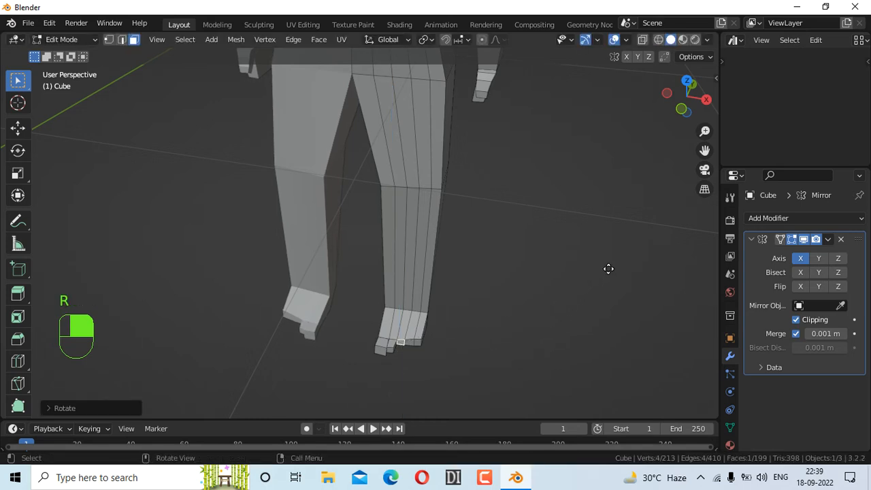
pyautogui.press('e')
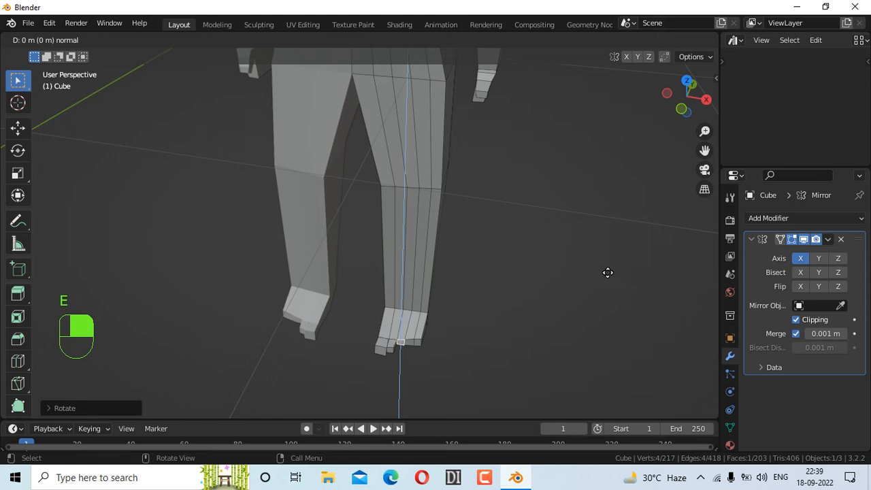
pyautogui.rightClick(606, 277)
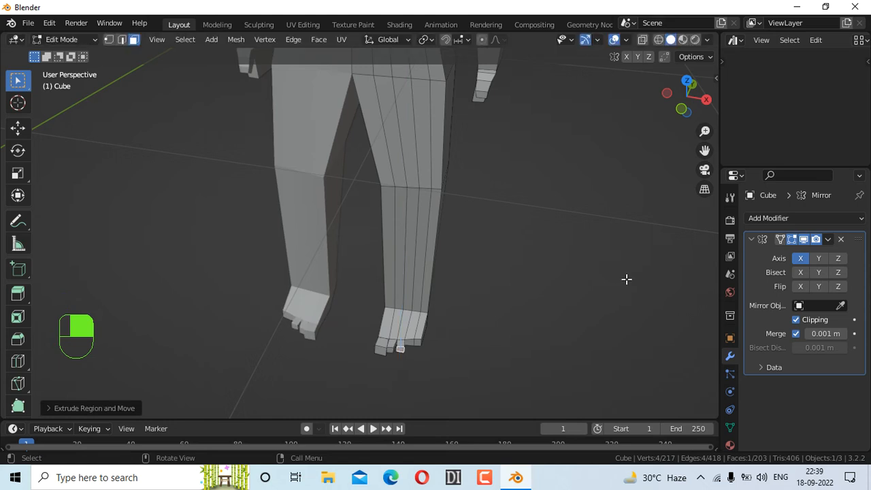
# Move the third toe's tip about 0.03 m toward the second toe, and the second toe's tip about 0.03 m forward and outward.
pyautogui.press('g')
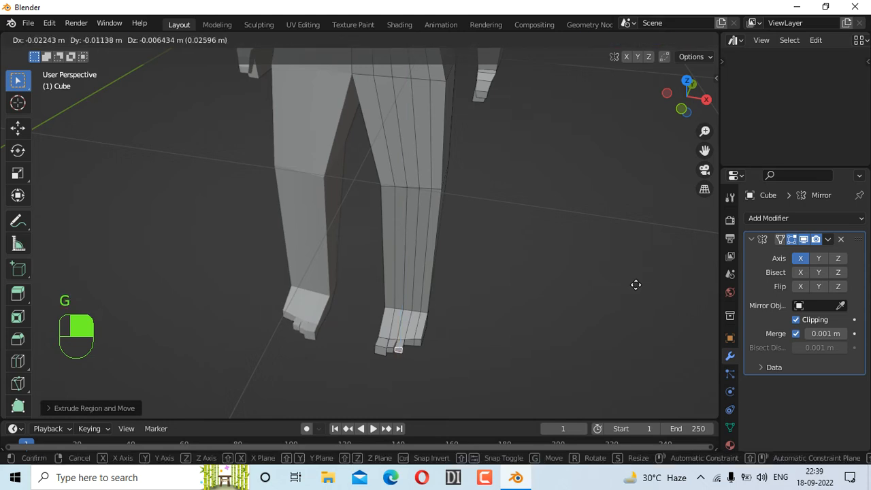
pyautogui.click(636, 284)
pyautogui.moveTo(662, 121); pyautogui.dragTo(667, 109)
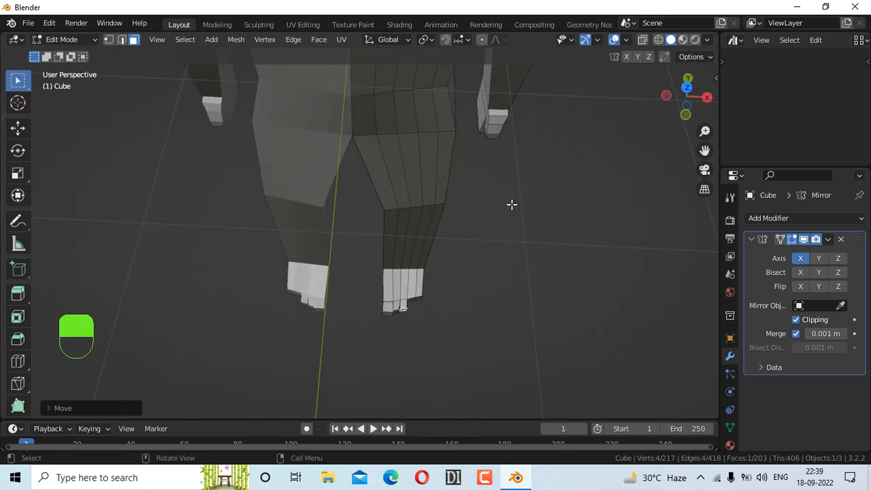
pyautogui.click(395, 311)
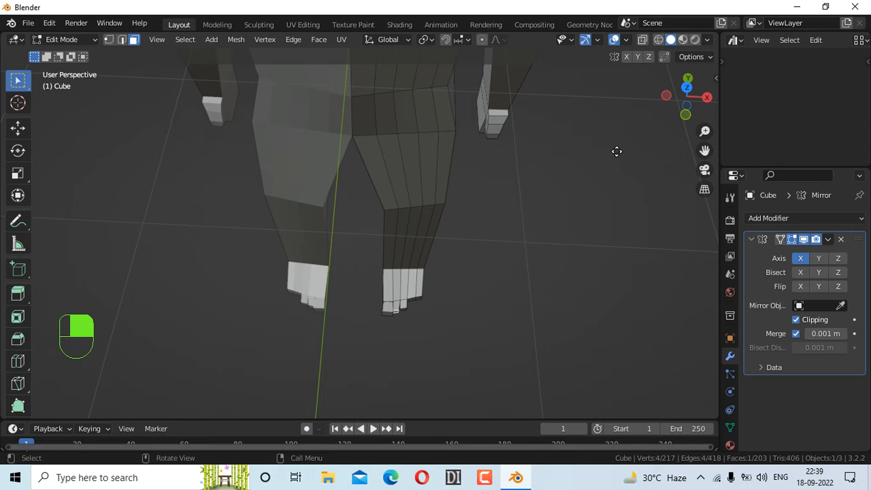
pyautogui.press('g')
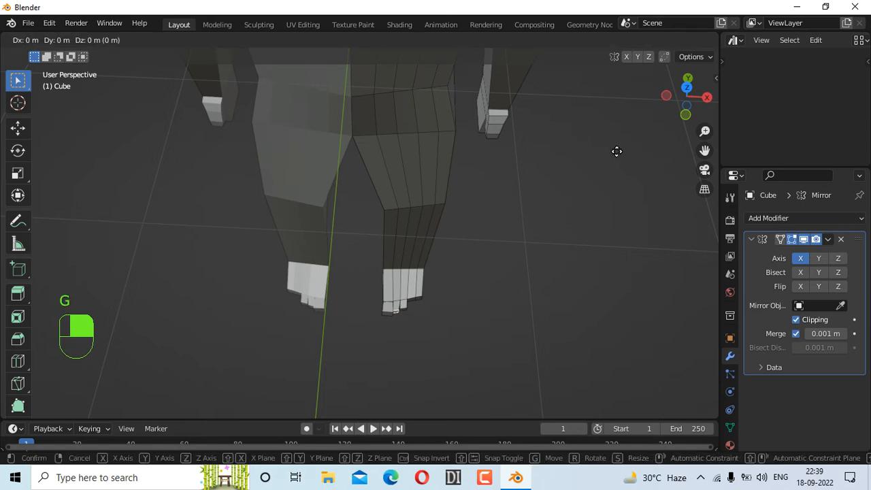
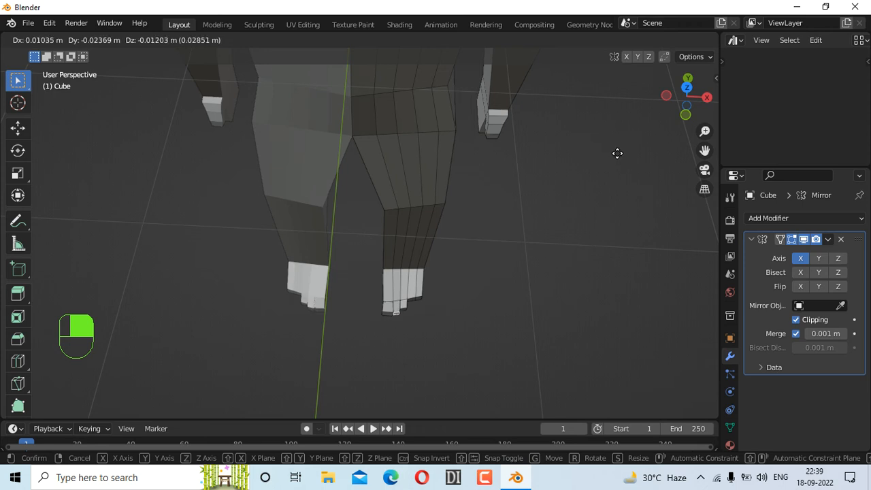
pyautogui.click(617, 153)
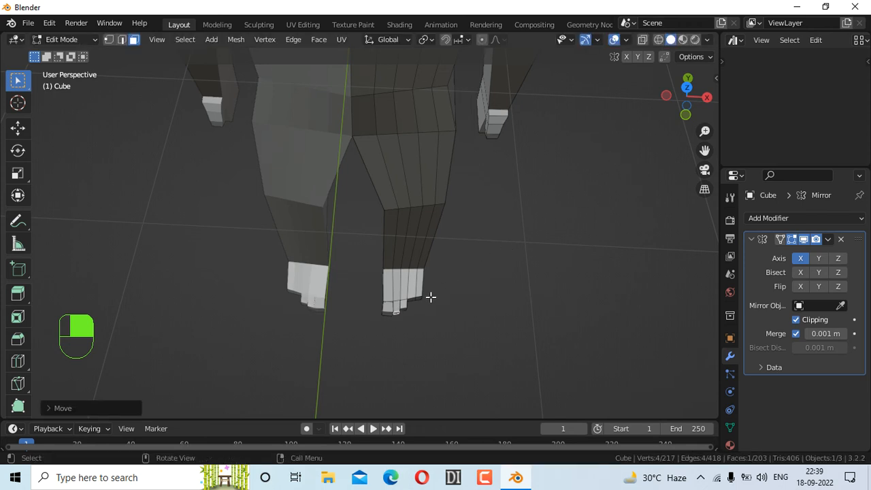
# Move the big toe's tip about 0.02 m back toward the foot and clear the selection.
pyautogui.click(389, 313)
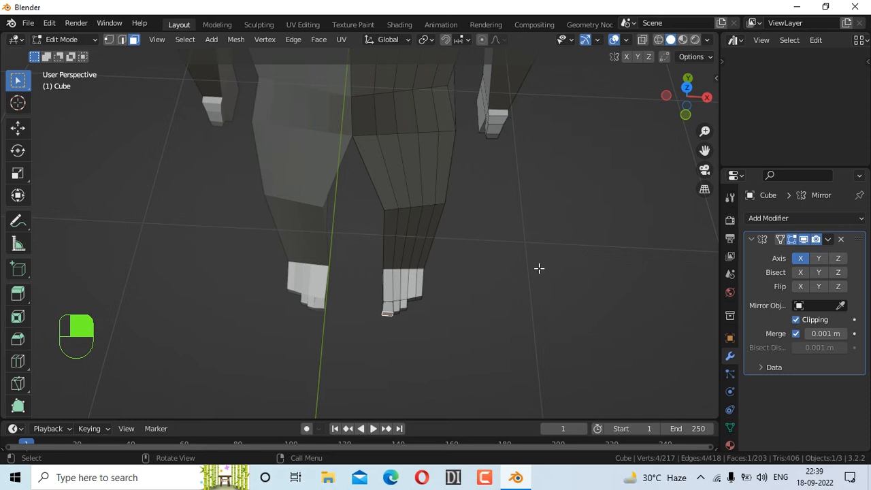
pyautogui.press('g')
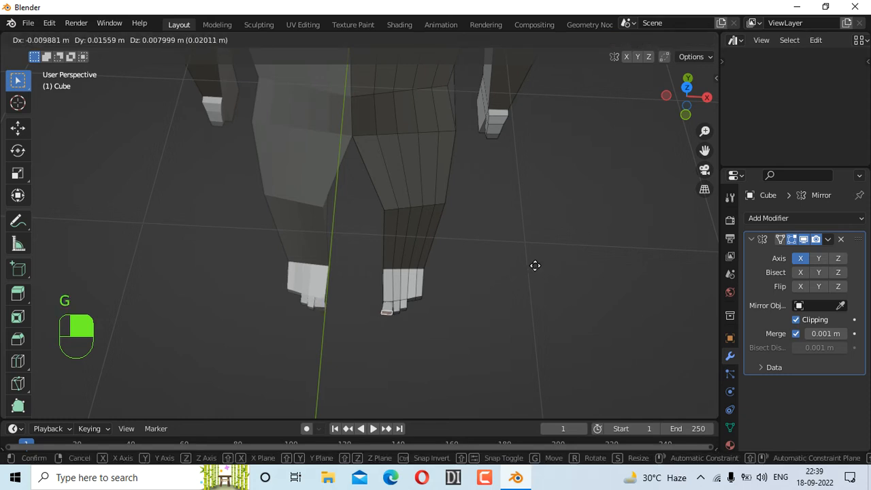
pyautogui.click(535, 265)
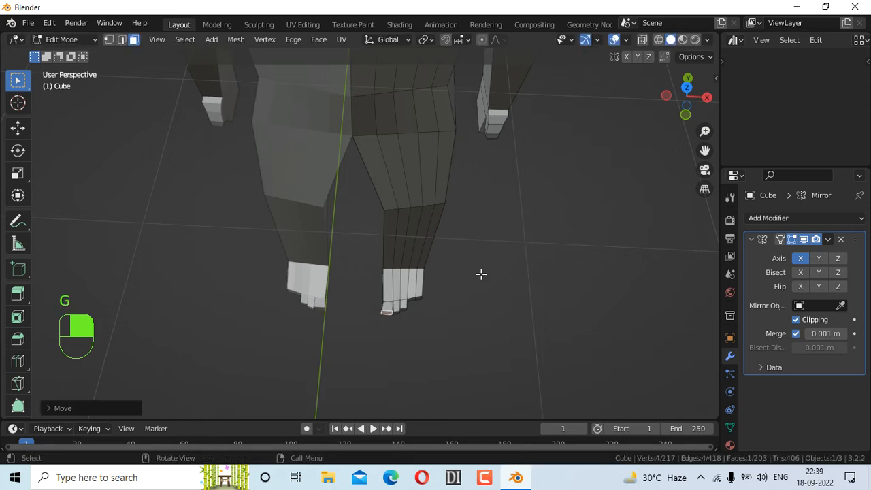
pyautogui.click(388, 302)
pyautogui.click(390, 299)
pyautogui.click(520, 252)
# Extrude the fourth toe's front face in place, scaled to about 0.9, and extrude that face forward by about 0.14 m.
pyautogui.moveTo(680, 95); pyautogui.dragTo(676, 153)
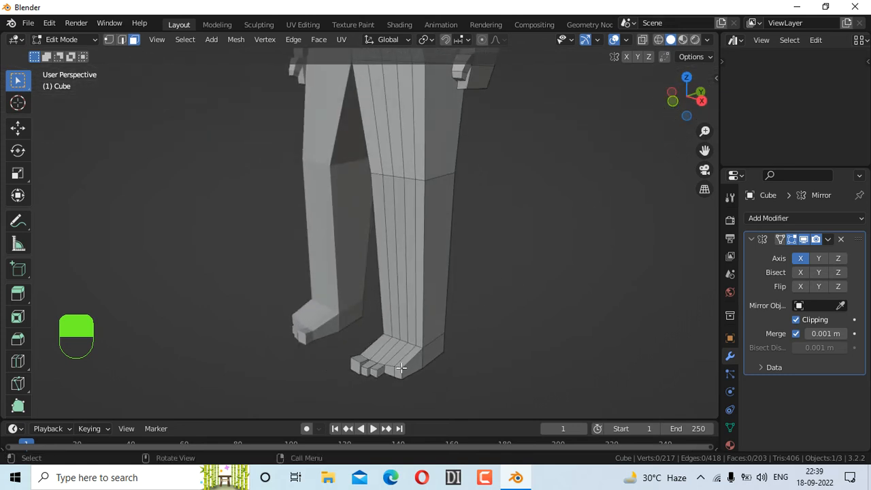
pyautogui.click(390, 369)
pyautogui.press('e')
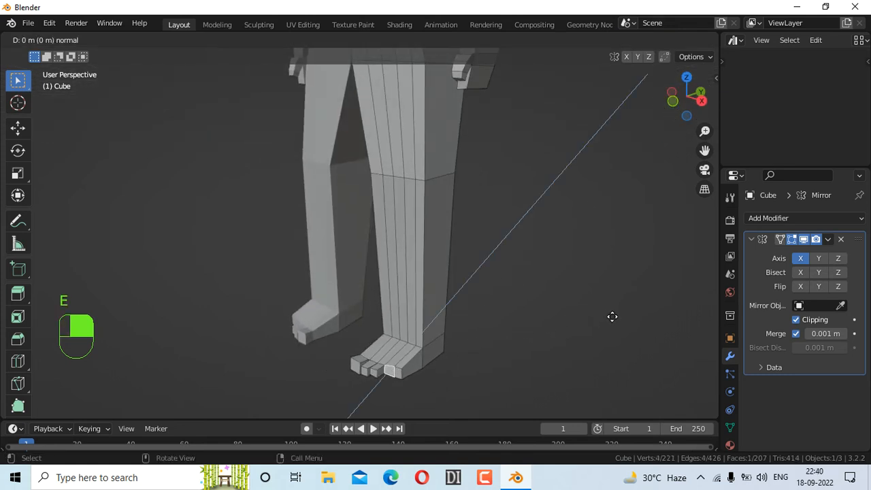
pyautogui.press('s')
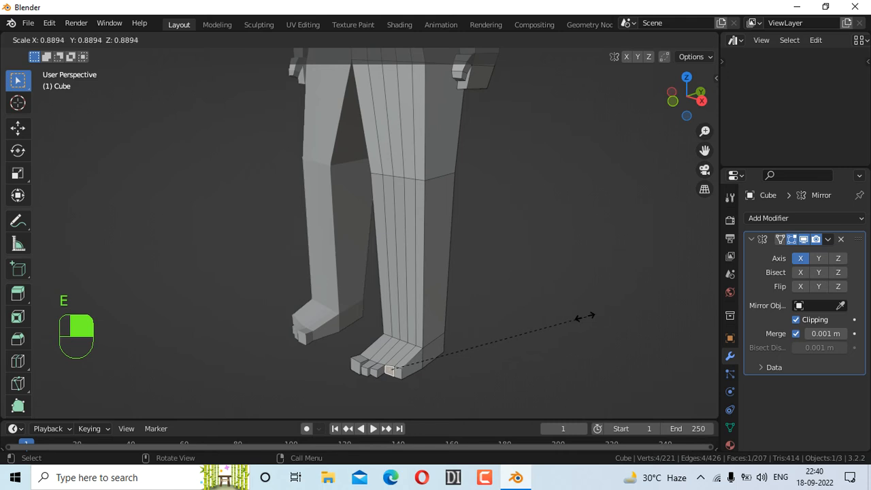
pyautogui.click(577, 317)
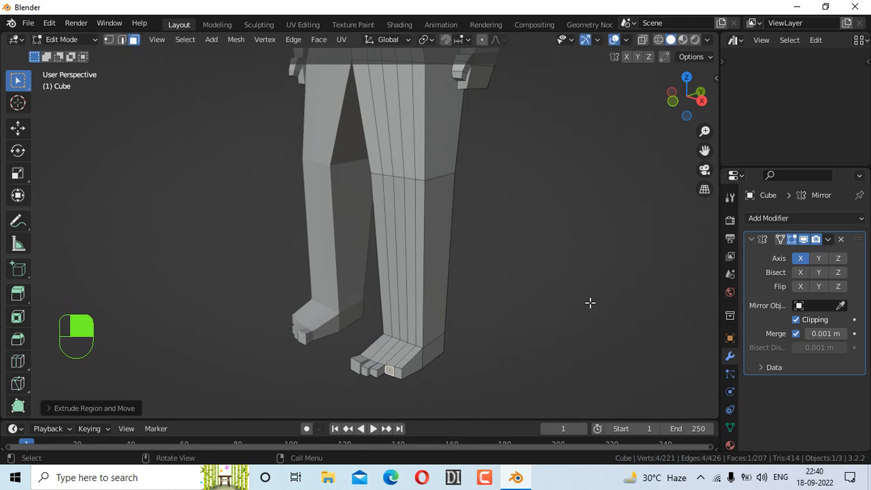
pyautogui.press('e')
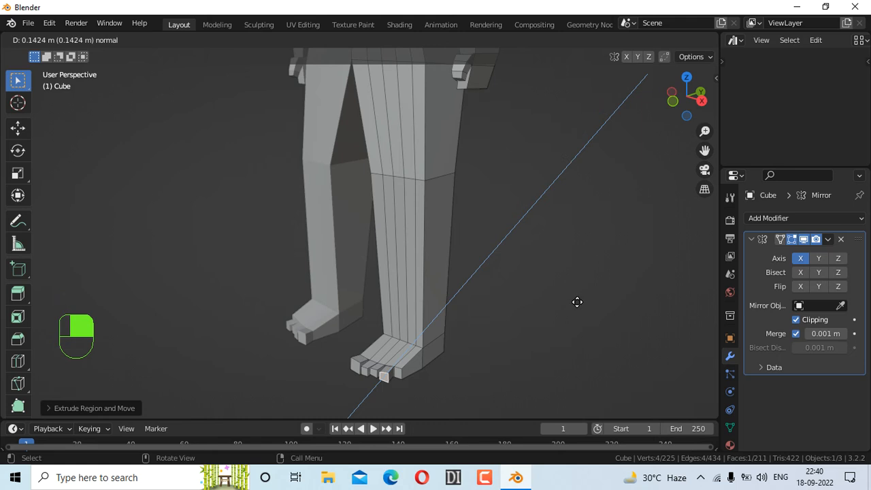
pyautogui.click(577, 300)
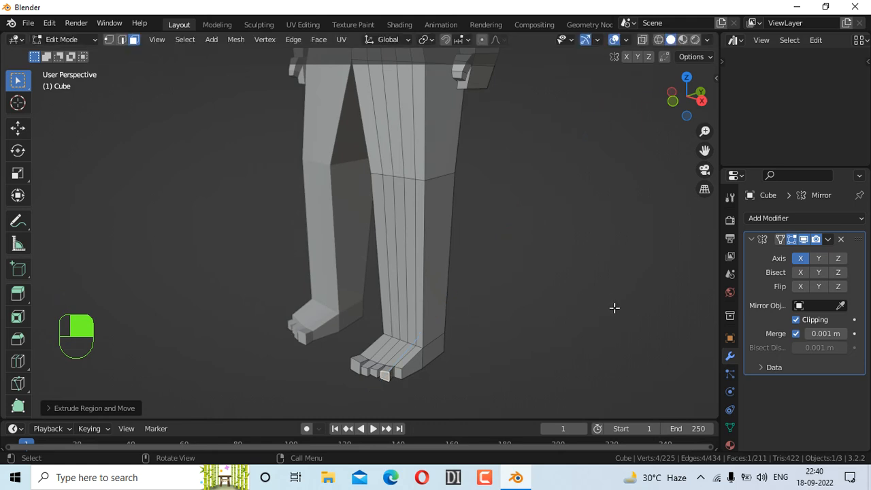
# Scale the little toe's front foot face down to about 0.8 and rotate it by about -8 degrees.
pyautogui.click(398, 371)
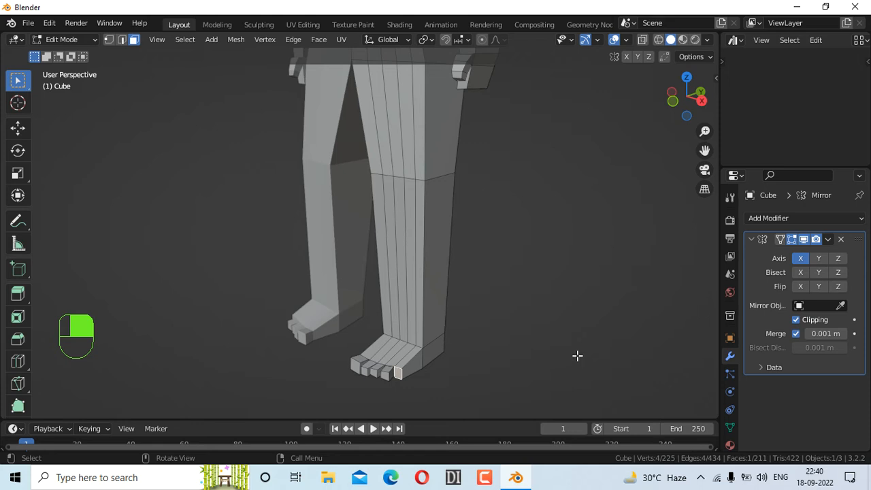
pyautogui.press('s')
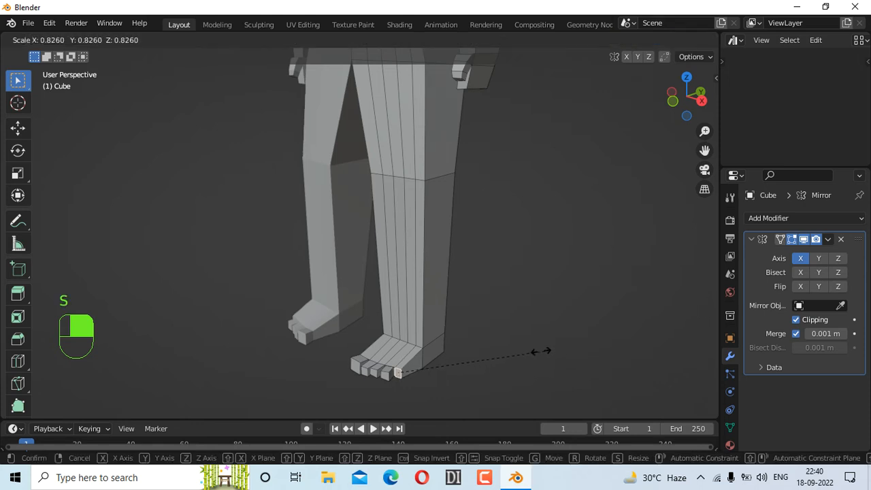
pyautogui.click(575, 339)
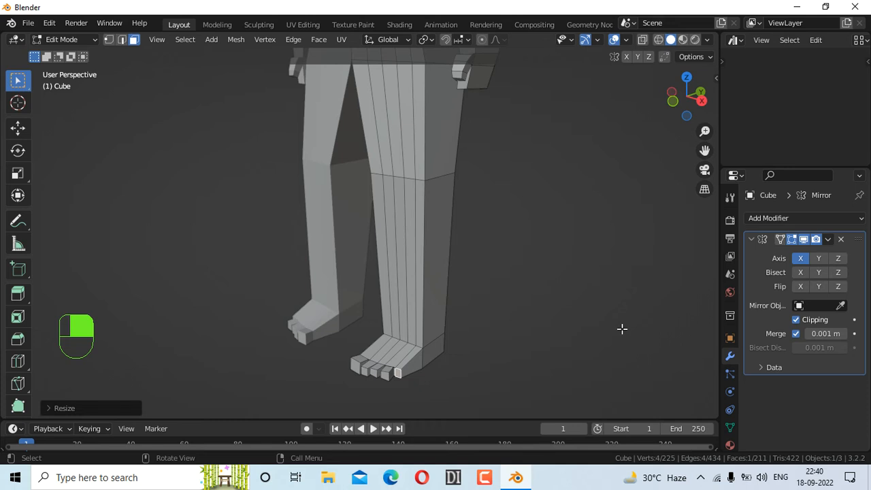
pyautogui.press('r')
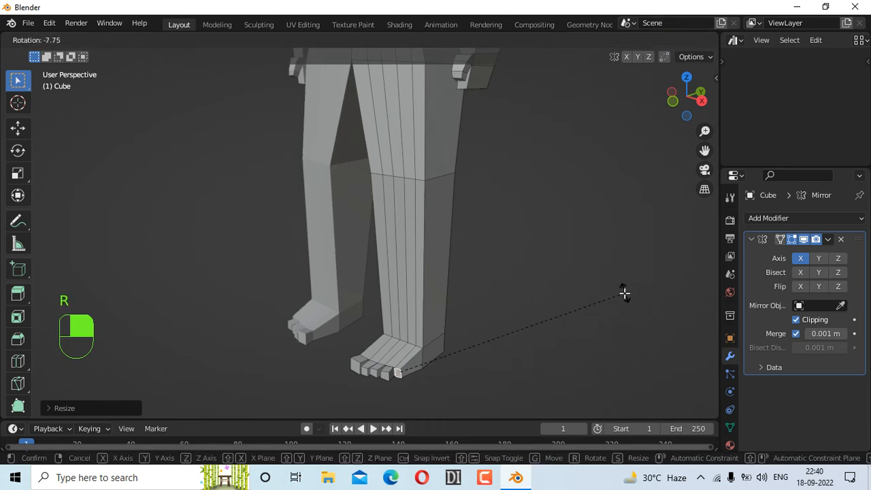
pyautogui.click(623, 291)
# Extrude the little toe's face forward by about 0.08 m.
pyautogui.moveTo(683, 110); pyautogui.dragTo(424, 291)
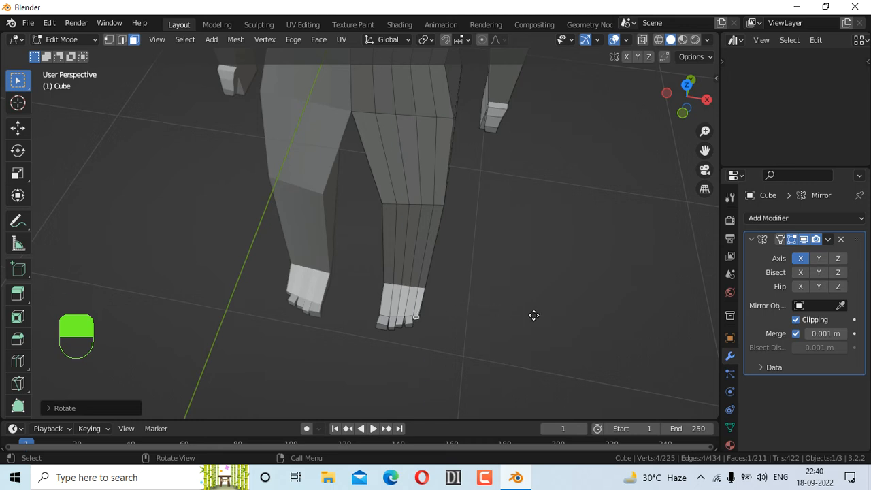
pyautogui.press('e')
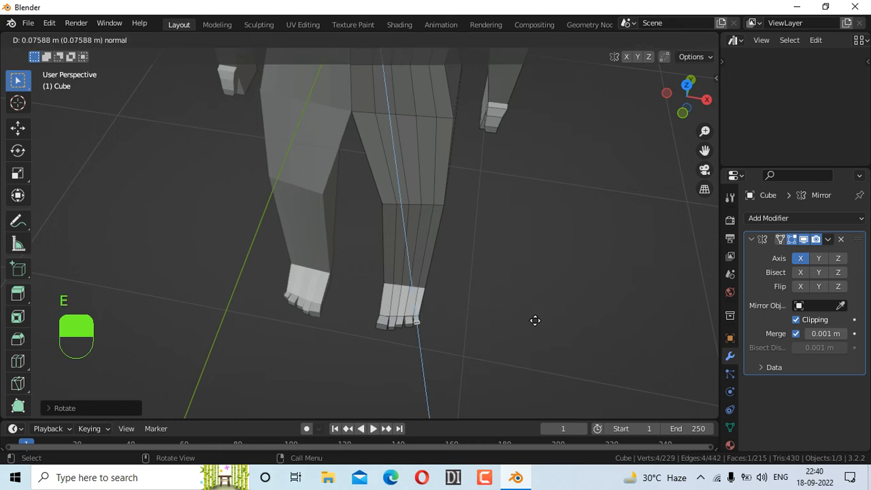
pyautogui.click(535, 320)
# Scale the fourth toe's tip face down slightly and move it about 0.04 m back and toward the third toe.
pyautogui.click(409, 324)
pyautogui.press('s')
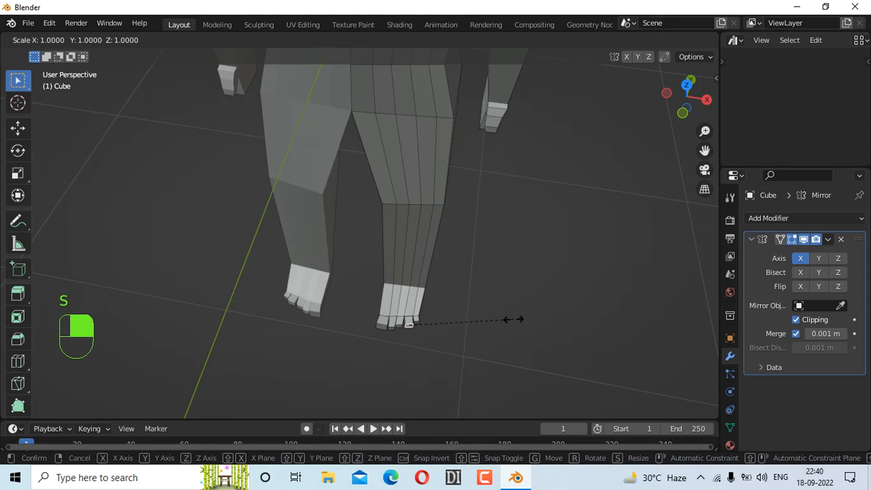
pyautogui.click(492, 315)
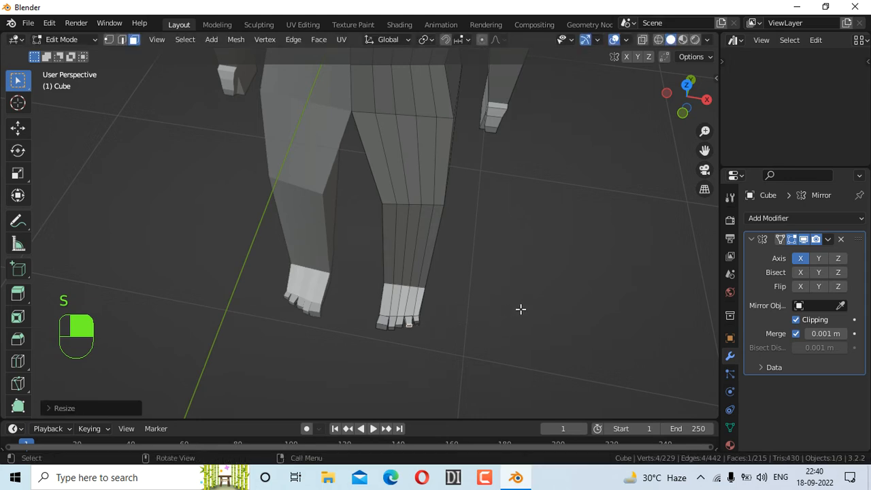
pyautogui.press('g')
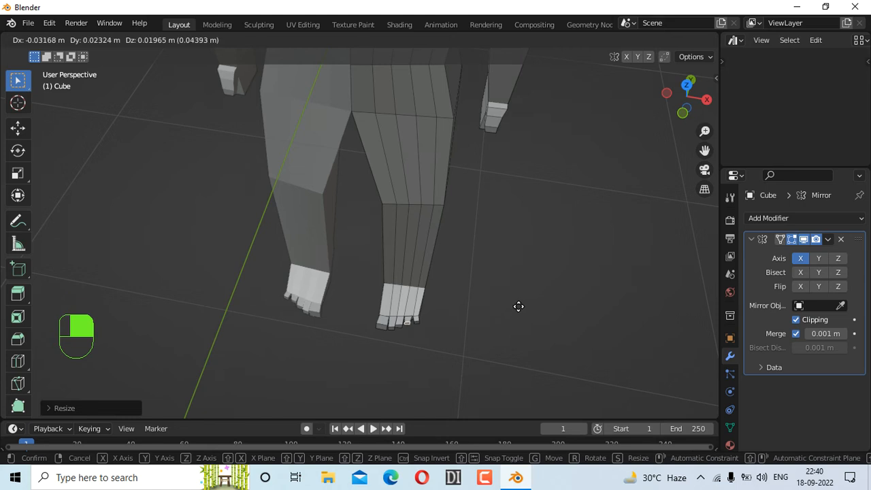
pyautogui.click(518, 306)
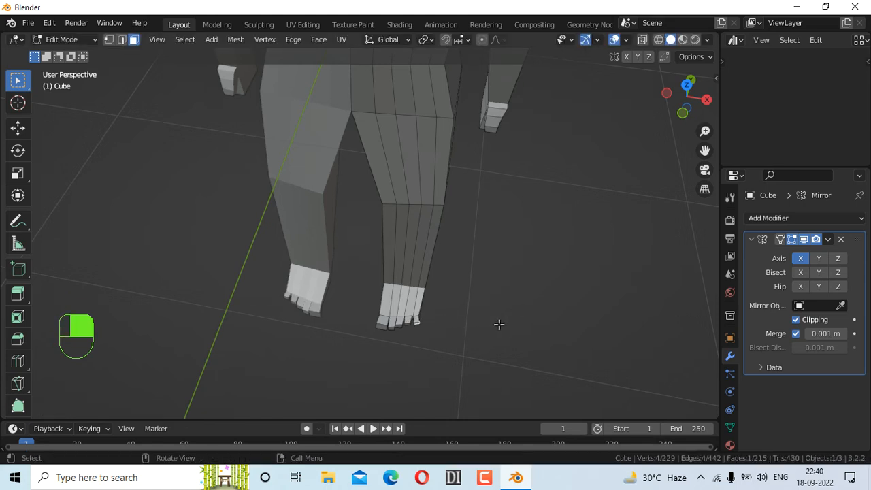
# Scale the little toe's tip face slightly and move it about 0.02 m toward the fourth toe.
pyautogui.press('s')
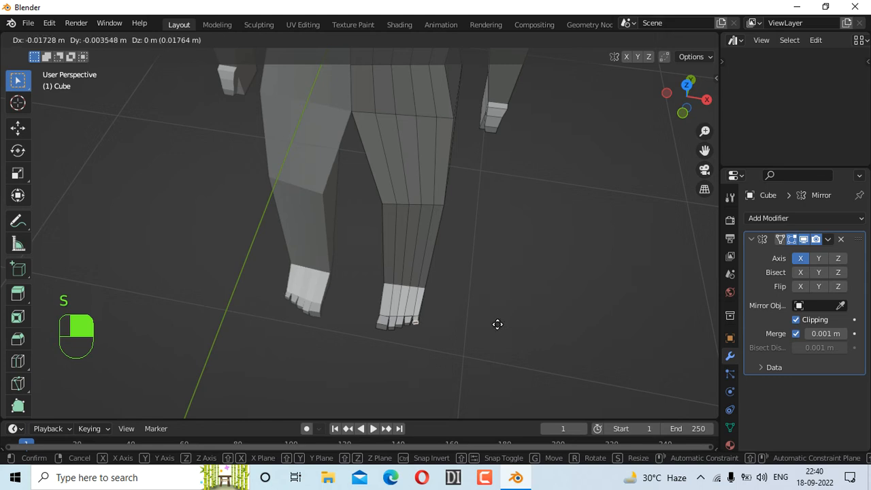
pyautogui.rightClick(497, 324)
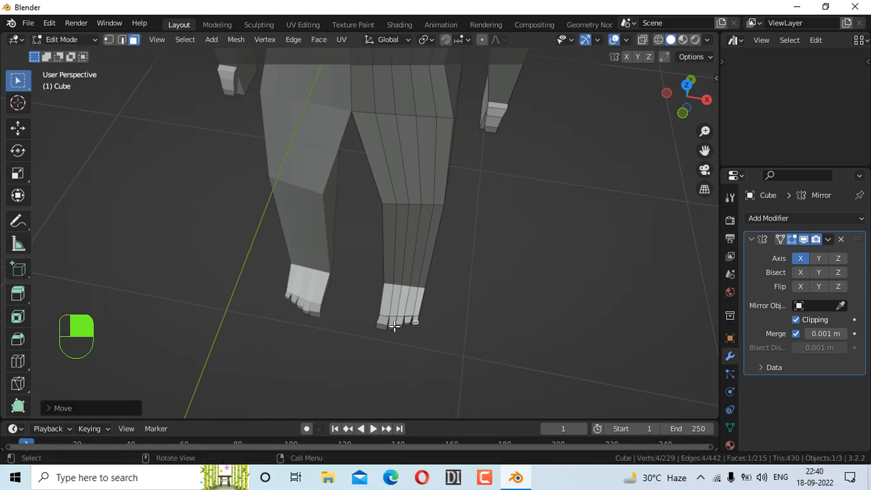
pyautogui.click(513, 281)
# Examine the hand from the side and check its outer faces below the wrist.
pyautogui.moveTo(686, 96); pyautogui.dragTo(646, 161)
pyautogui.scroll(3, 519, 197)
pyautogui.scroll(-2, 646, 161)
pyautogui.scroll(1, 646, 161)
pyautogui.scroll(-3, 646, 161)
pyautogui.moveTo(694, 115); pyautogui.dragTo(686, 111)
pyautogui.scroll(6, 432, 210)
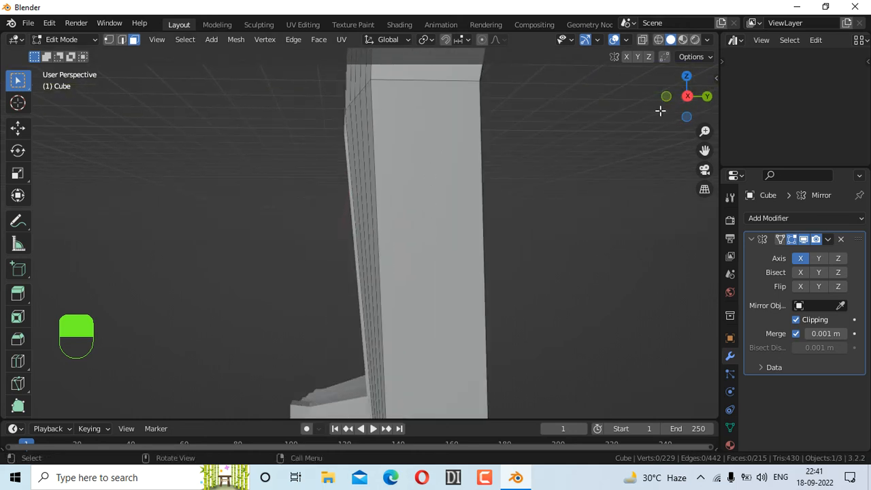
pyautogui.moveTo(705, 150); pyautogui.dragTo(707, 300)
pyautogui.click(337, 177)
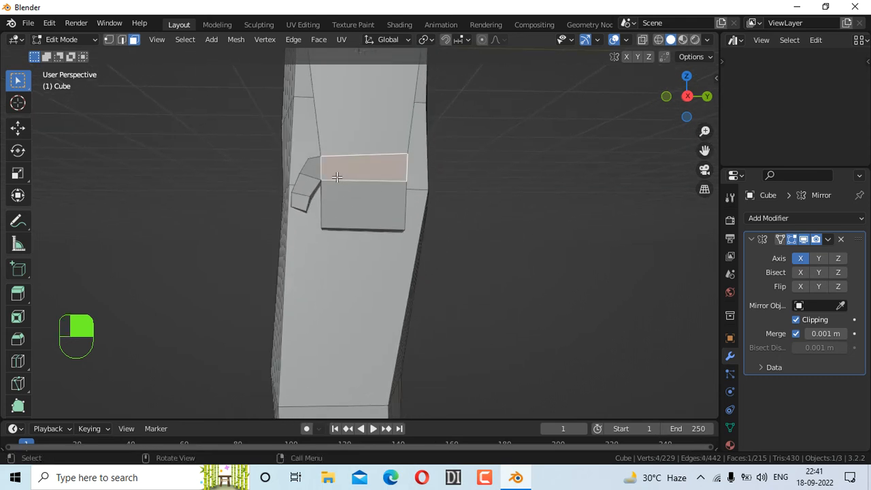
pyautogui.click(340, 184)
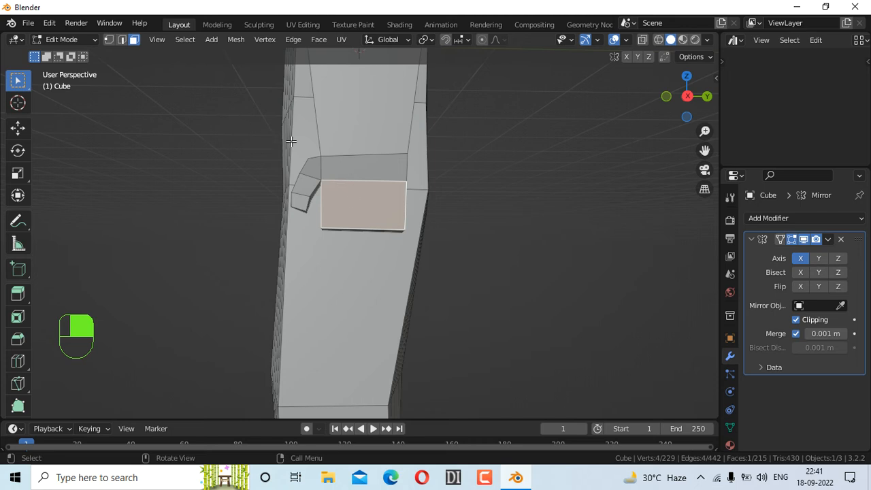
# Try a single lengthwise loop cut through the hand, slid toward the thumb side, and undo it.
pyautogui.hotkey('ctrl', 'r')
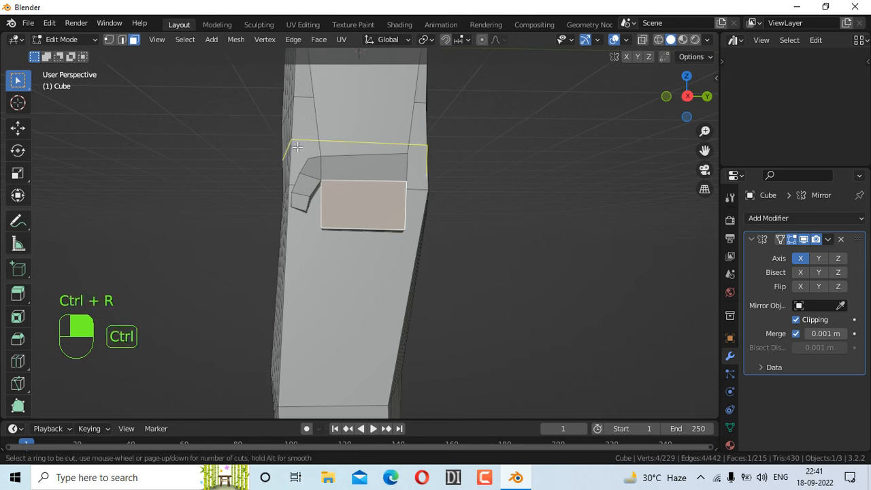
pyautogui.click(332, 188)
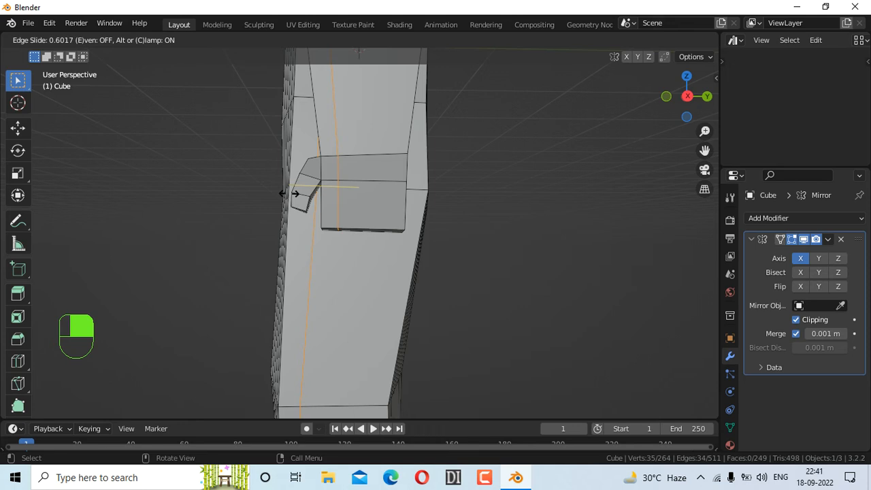
pyautogui.click(290, 196)
pyautogui.scroll(2, 289, 197)
pyautogui.scroll(1, 289, 196)
pyautogui.scroll(-2, 289, 196)
pyautogui.click(383, 223)
pyautogui.hotkey('ctrl', 'z')
pyautogui.hotkey('ctrl', 'z')
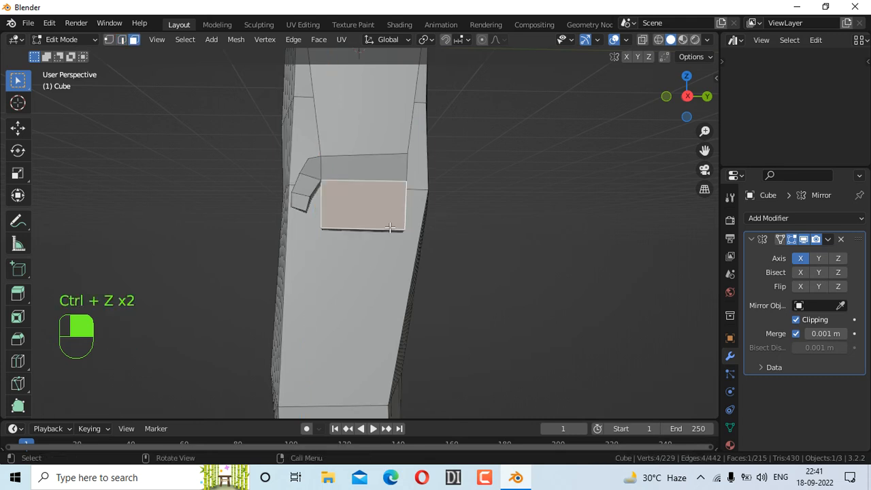
# Add three lengthwise edge loops through the hand and arm to divide the hand into four finger sections.
pyautogui.click(346, 245)
pyautogui.click(337, 177)
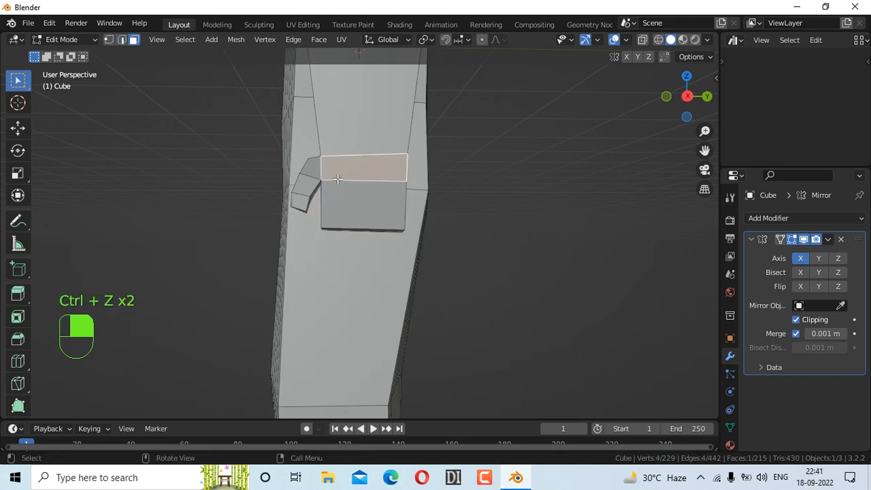
pyautogui.click(663, 221)
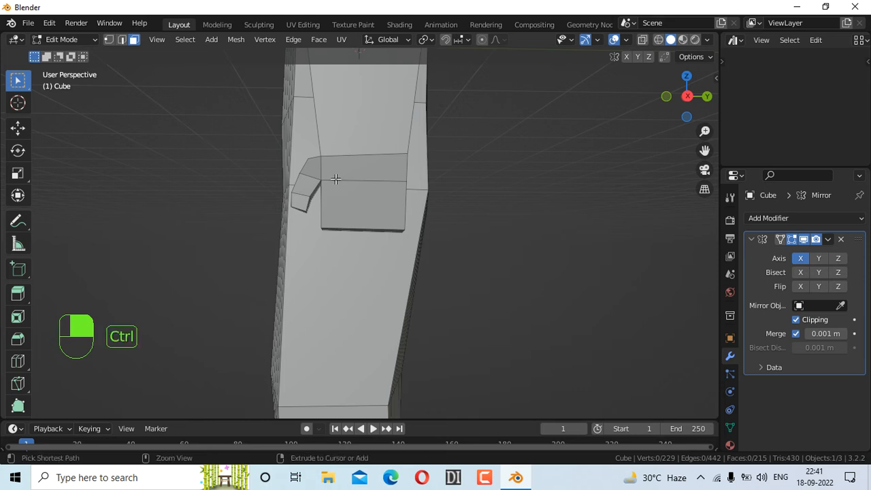
pyautogui.hotkey('ctrl', 'r')
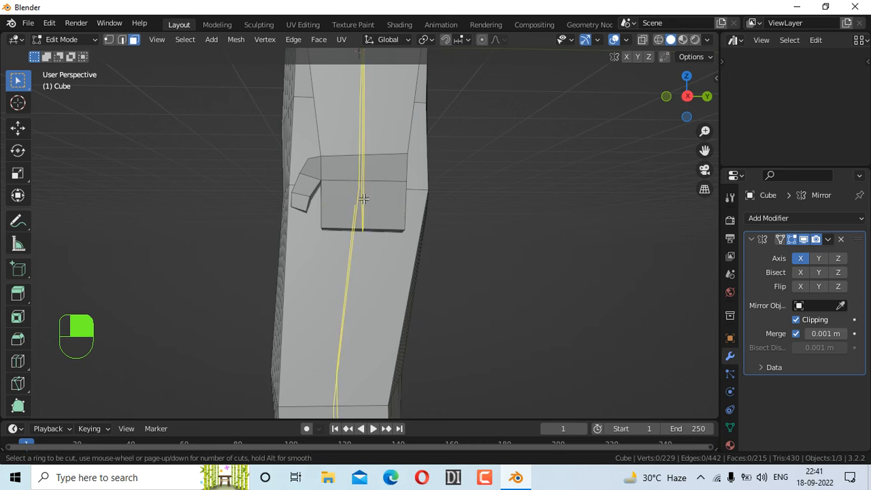
pyautogui.scroll(3, 364, 198)
pyautogui.scroll(-2, 364, 198)
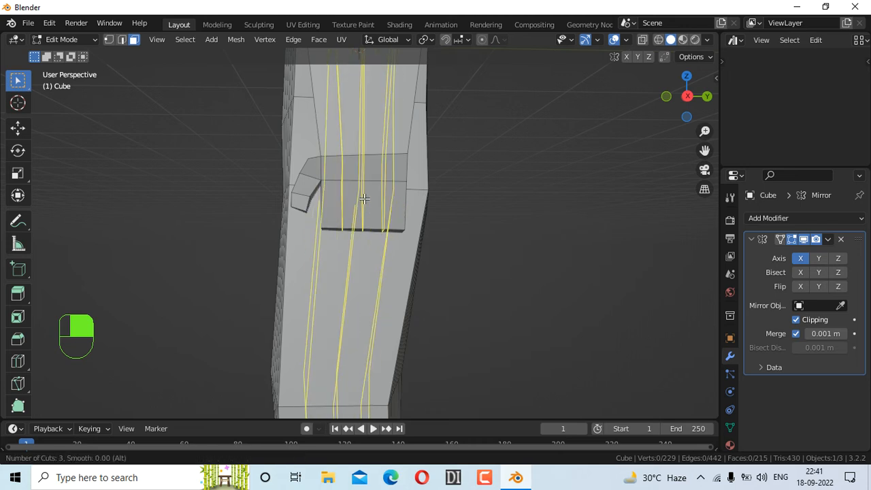
pyautogui.scroll(1, 364, 198)
pyautogui.click(361, 200)
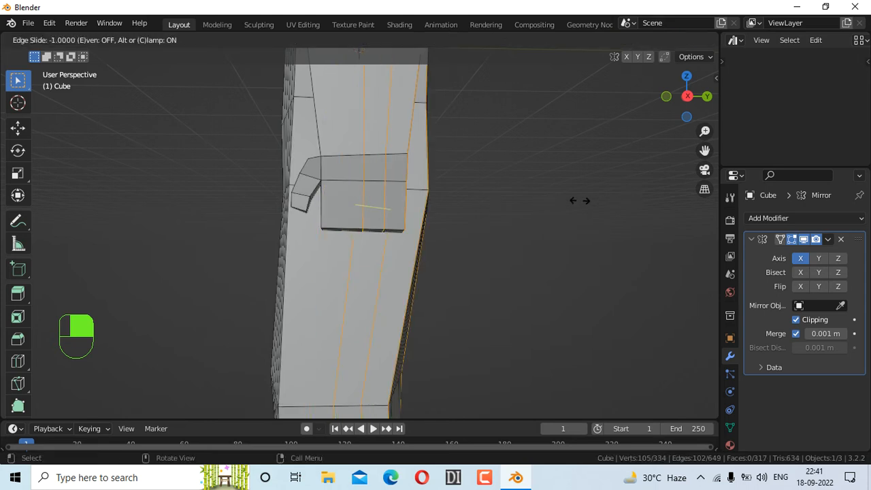
pyautogui.moveTo(353, 212); pyautogui.dragTo(362, 216)
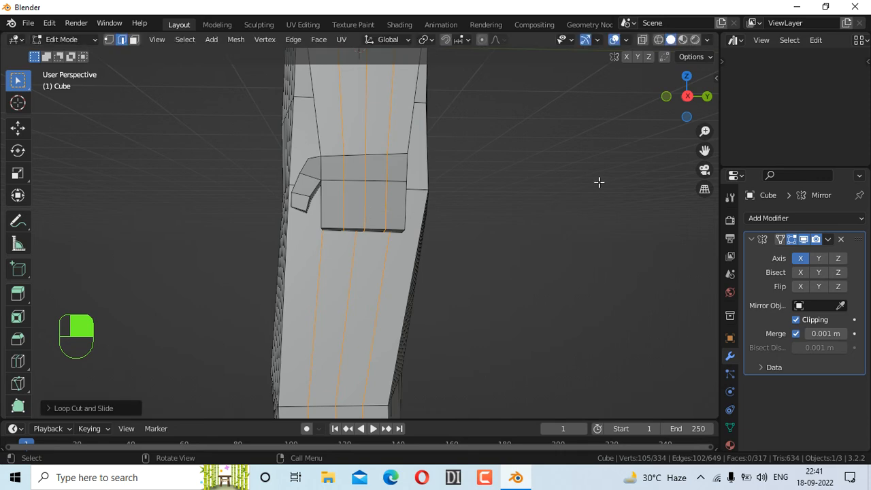
# Switch to face selection and select the end face of the hand section nearest the thumb.
pyautogui.moveTo(683, 98); pyautogui.dragTo(521, 196)
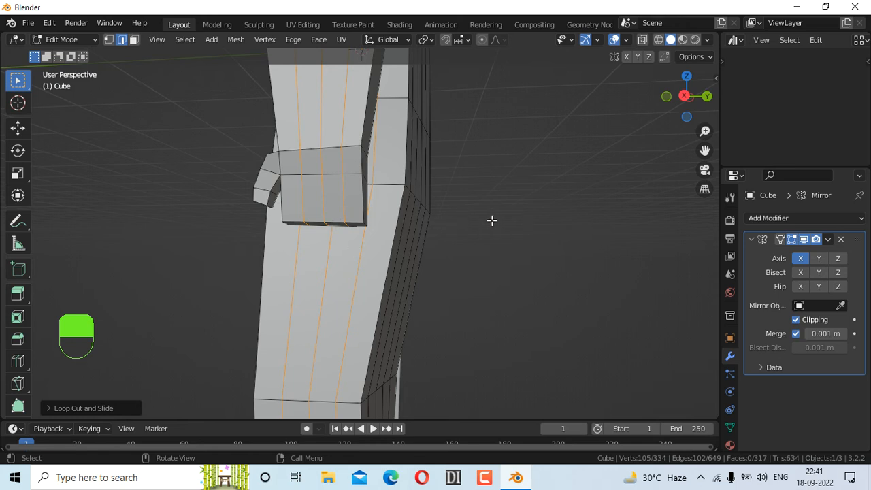
pyautogui.click(360, 235)
pyautogui.moveTo(679, 108); pyautogui.dragTo(693, 76)
pyautogui.moveTo(354, 117); pyautogui.dragTo(353, 129)
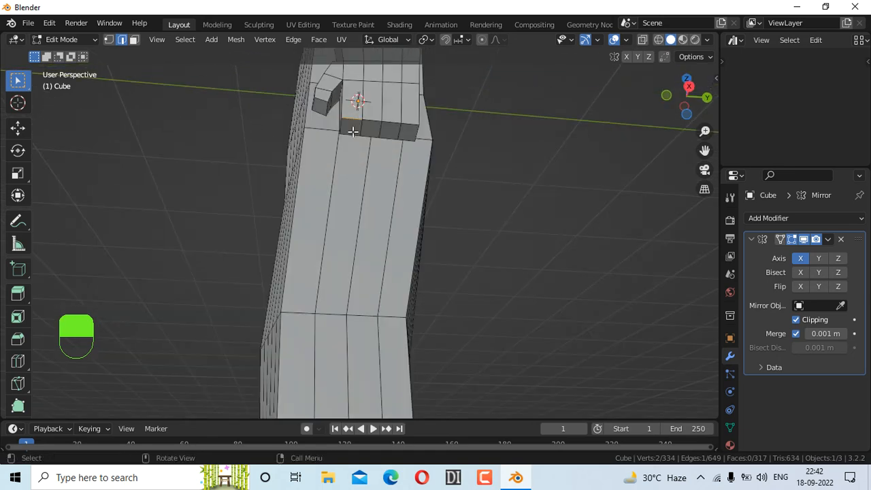
pyautogui.click(133, 39)
pyautogui.click(351, 127)
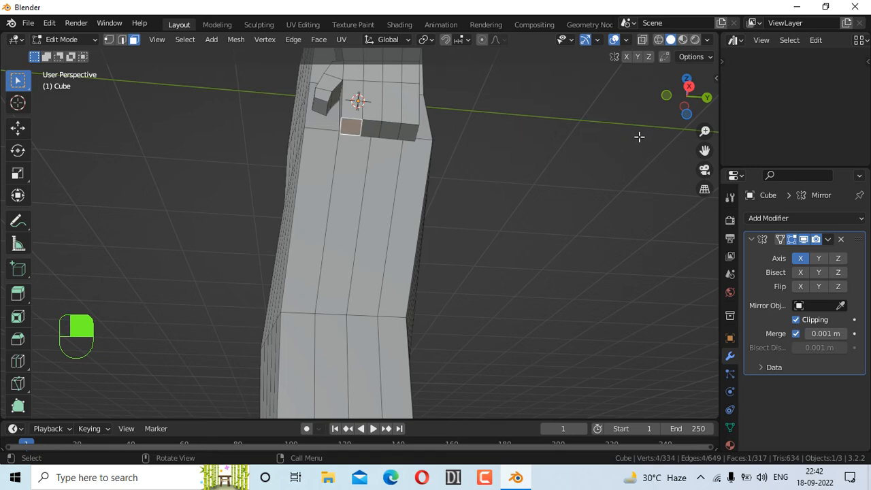
pyautogui.moveTo(679, 102); pyautogui.dragTo(682, 90)
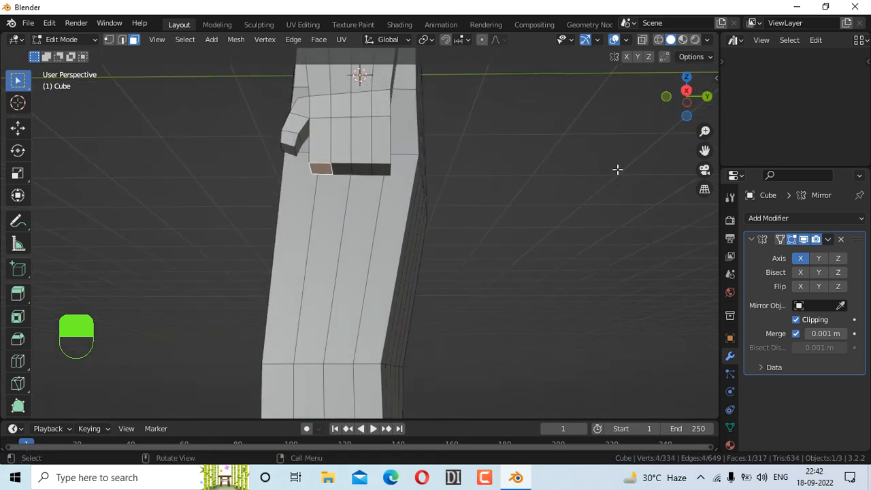
# Extrude the index finger's end face down about 0.13 m, try a second extrusion of about 0.15 m and undo that one.
pyautogui.press('e')
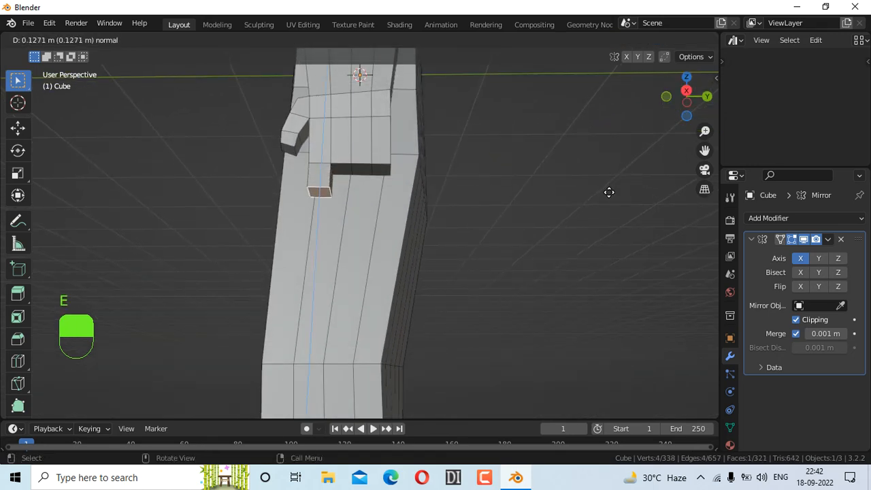
pyautogui.click(608, 195)
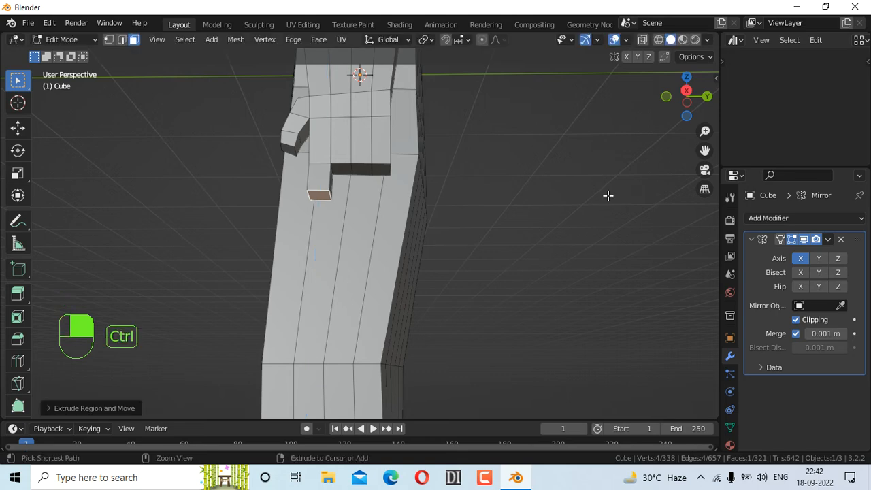
pyautogui.press('e')
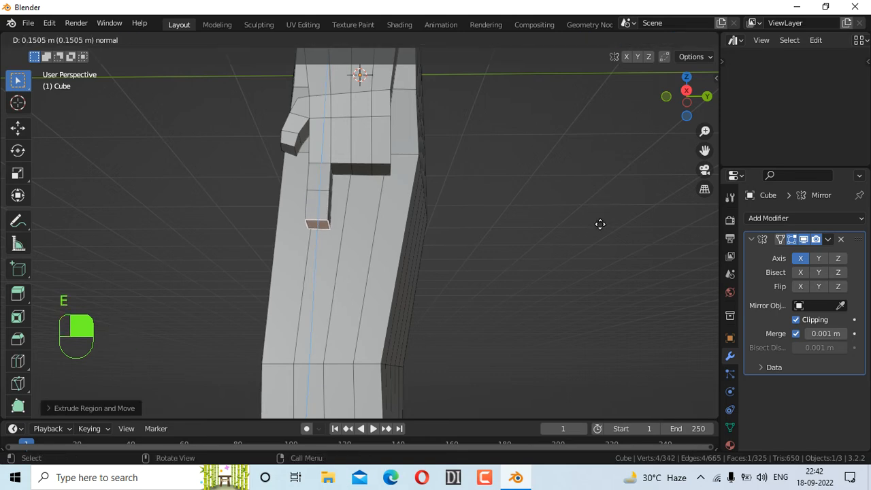
pyautogui.click(600, 224)
pyautogui.moveTo(688, 95); pyautogui.dragTo(786, 100)
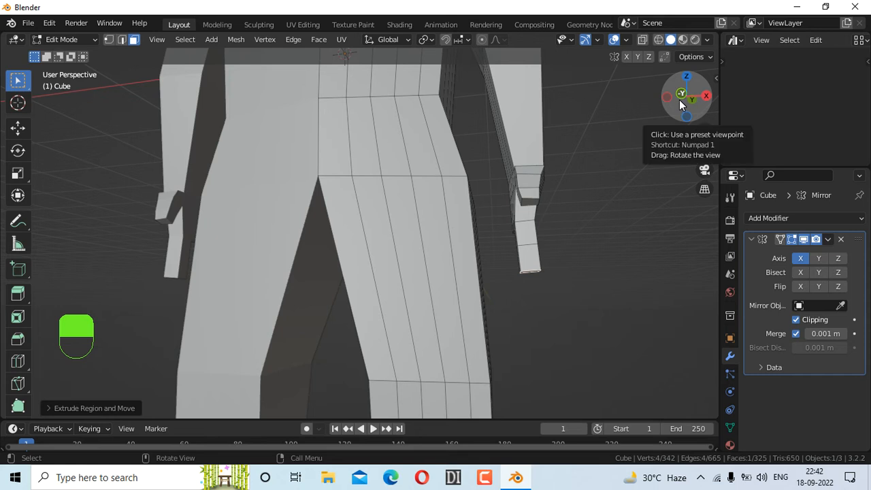
pyautogui.hotkey('ctrl', 'z')
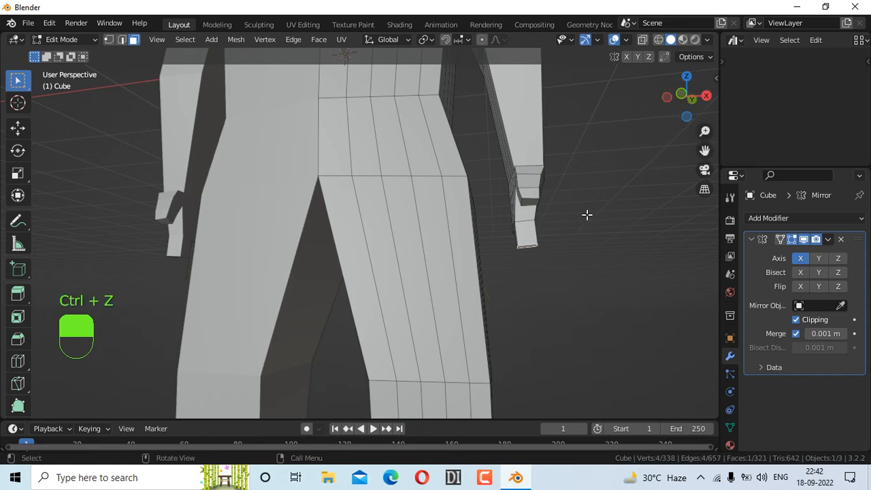
# Move the index finger's end face about 0.03 m toward the body and rotate it about 10 degrees.
pyautogui.press('g')
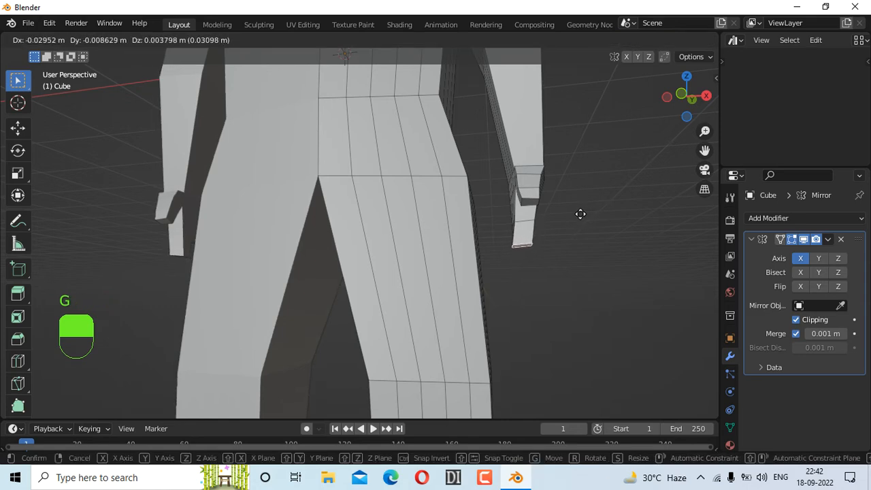
pyautogui.click(580, 214)
pyautogui.press('r')
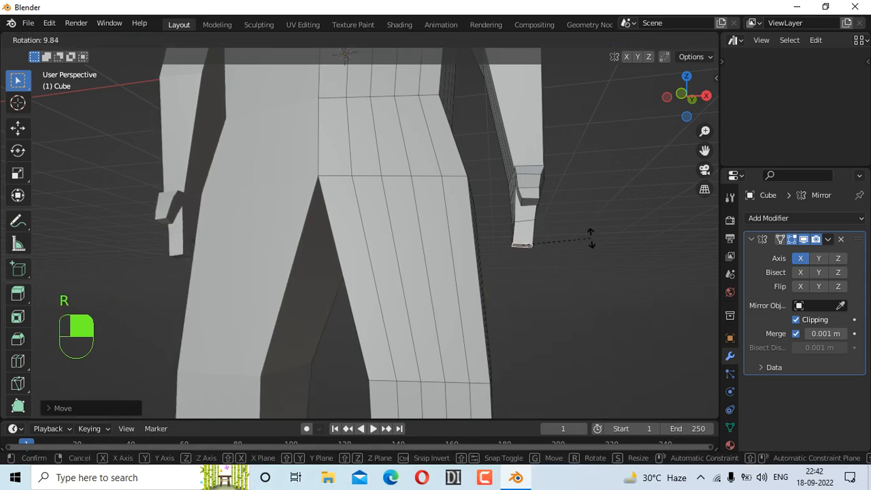
pyautogui.click(591, 238)
# Extrude a second index finger segment downward and scale its tip face to about 0.8.
pyautogui.press('e')
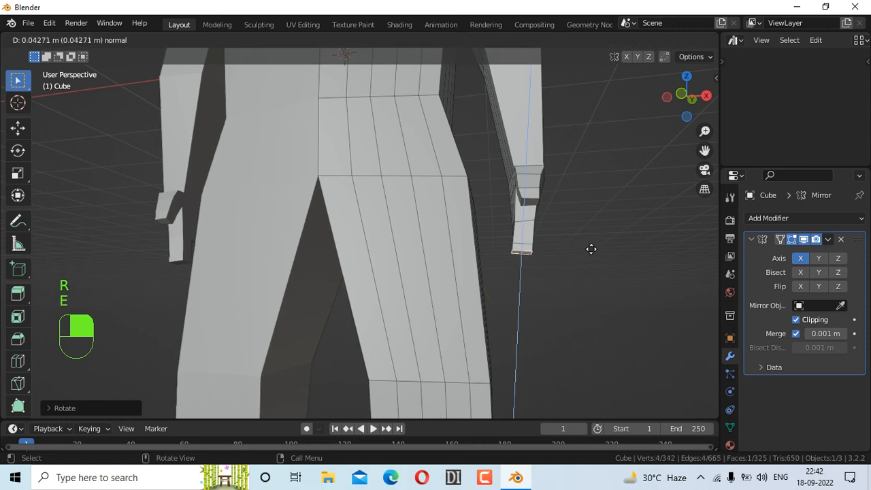
pyautogui.click(586, 261)
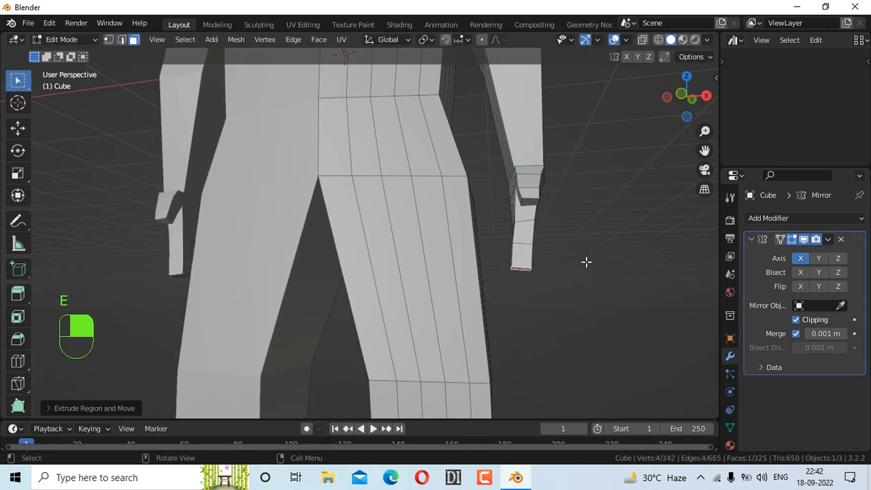
pyautogui.press('s')
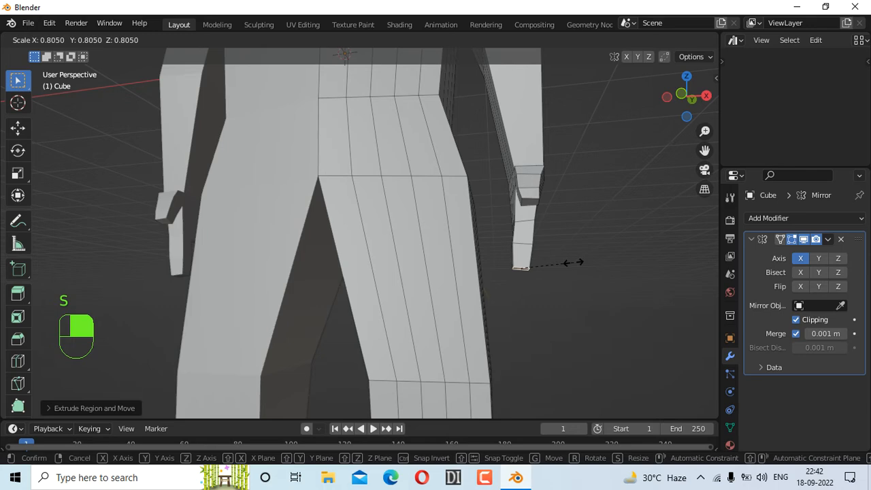
pyautogui.click(573, 262)
pyautogui.press('g')
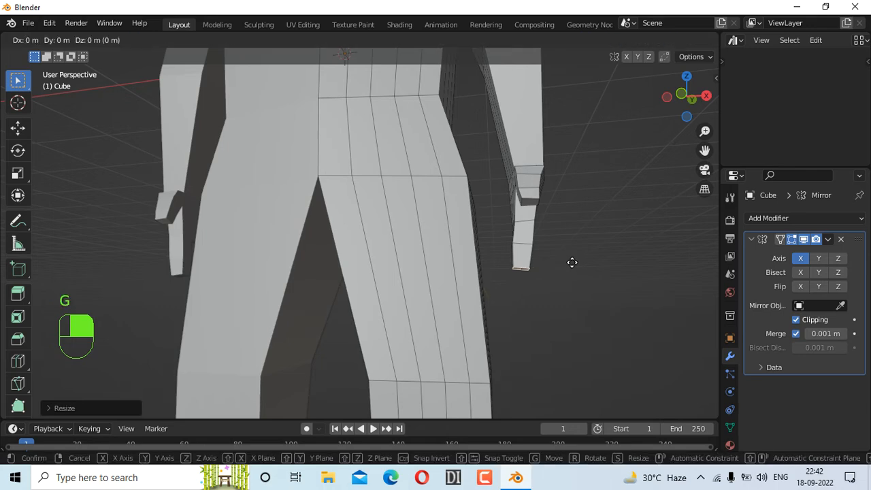
pyautogui.click(570, 263)
# Examine the extruded index finger from below and try selecting the faces around its base.
pyautogui.moveTo(680, 92); pyautogui.dragTo(606, 93)
pyautogui.moveTo(361, 259); pyautogui.dragTo(555, 153, button='middle')
pyautogui.moveTo(677, 102); pyautogui.dragTo(661, 113)
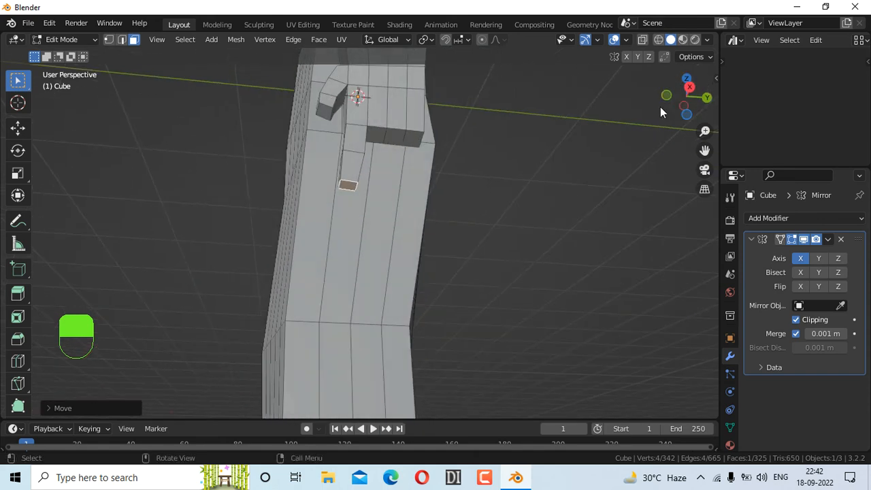
pyautogui.click(367, 130)
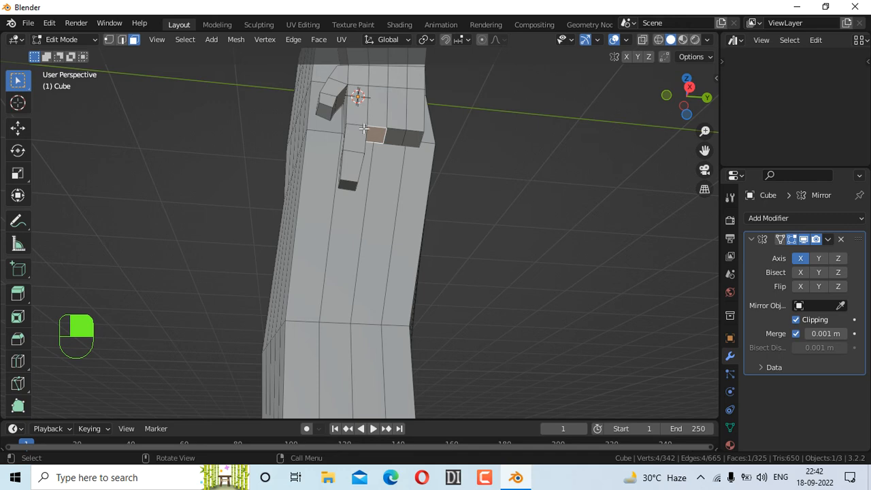
pyautogui.click(361, 121)
pyautogui.click(568, 178)
pyautogui.moveTo(680, 101); pyautogui.dragTo(710, 106)
pyautogui.click(327, 130)
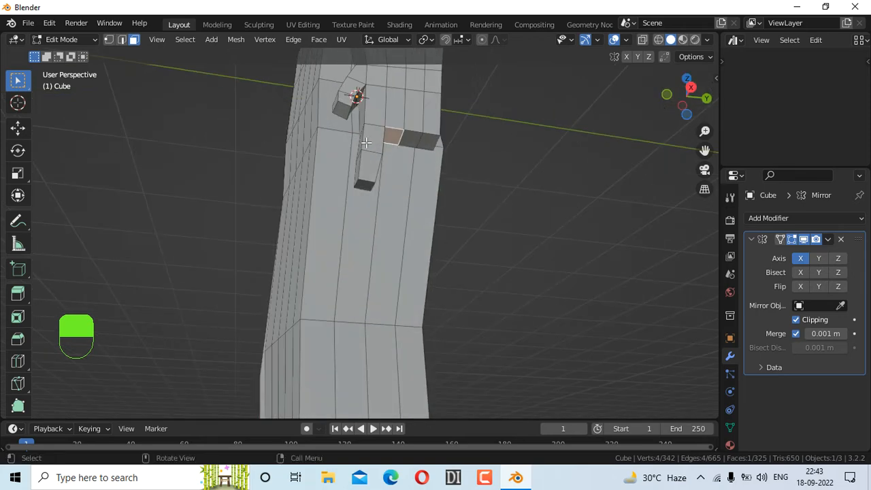
pyautogui.click(367, 149)
pyautogui.click(546, 171)
# Undo the index finger's extrusions and adjustments back to the selected flat end face.
pyautogui.hotkey('ctrl', 'z')
pyautogui.hotkey('ctrl', 'z')
pyautogui.hotkey('ctrl', 'z')
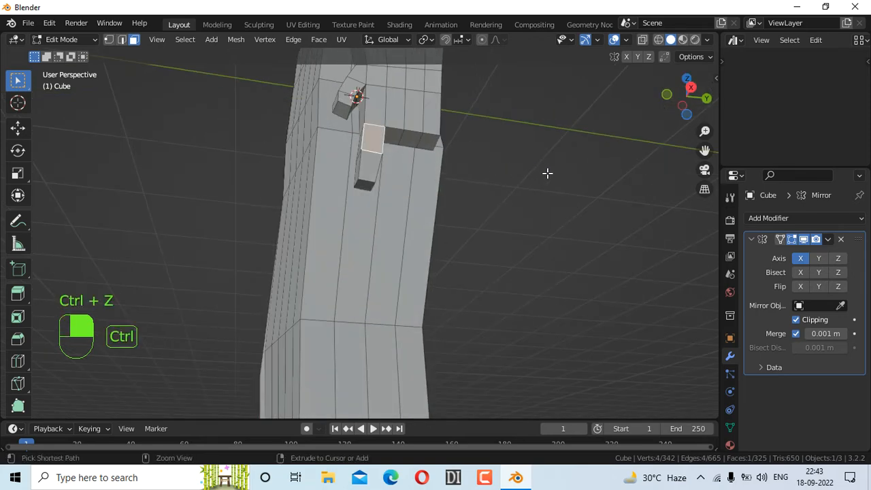
pyautogui.hotkey('ctrl', 'z')
pyautogui.hotkey('ctrl', 'z')
pyautogui.hotkey('ctrl', 'z')
pyautogui.hotkey('ctrl', 'z')
pyautogui.hotkey('ctrl', 'z')
pyautogui.hotkey('ctrl', 'z')
pyautogui.hotkey('ctrl', 'z')
pyautogui.hotkey('ctrl', 'z')
pyautogui.hotkey('ctrl', 'z')
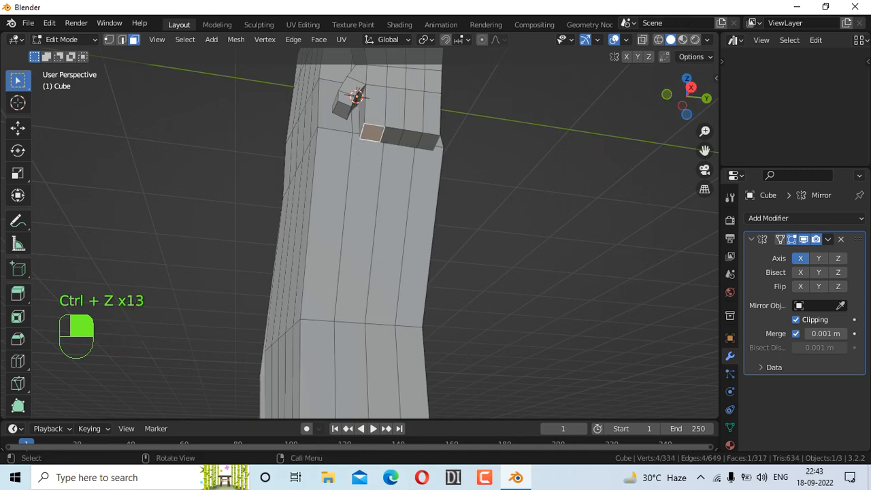
# Scale the index finger's base face to about 0.81, shift it slightly, and extrude the first finger segment about 0.18 m.
pyautogui.press('s')
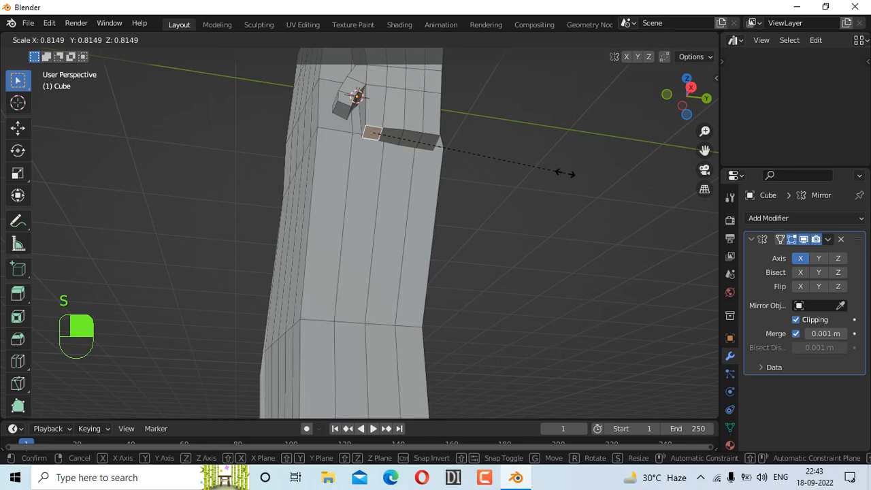
pyautogui.click(562, 173)
pyautogui.press('g')
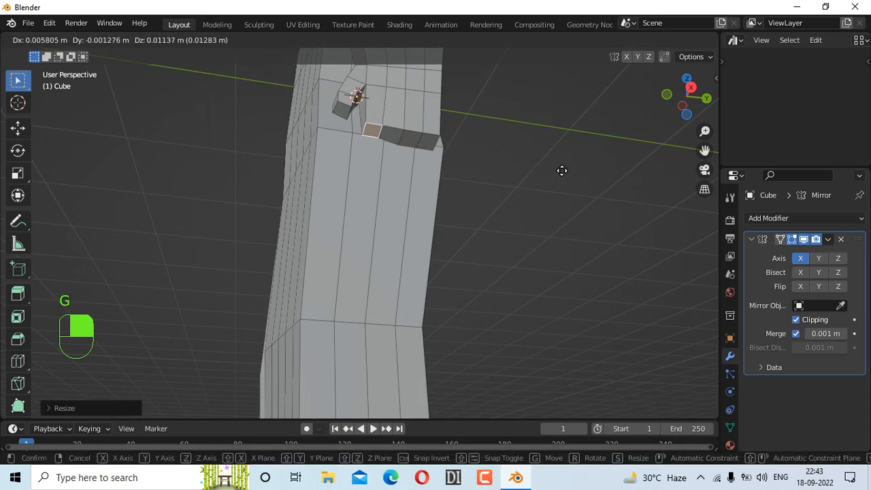
pyautogui.click(559, 174)
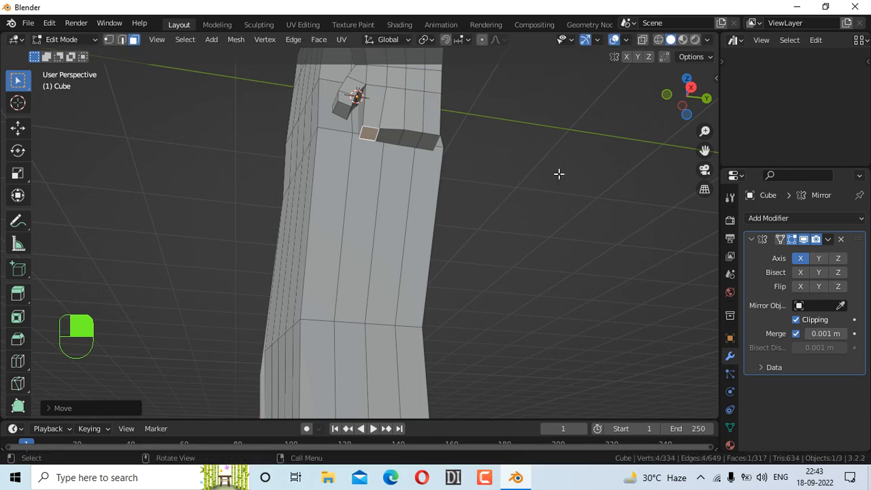
pyautogui.press('e')
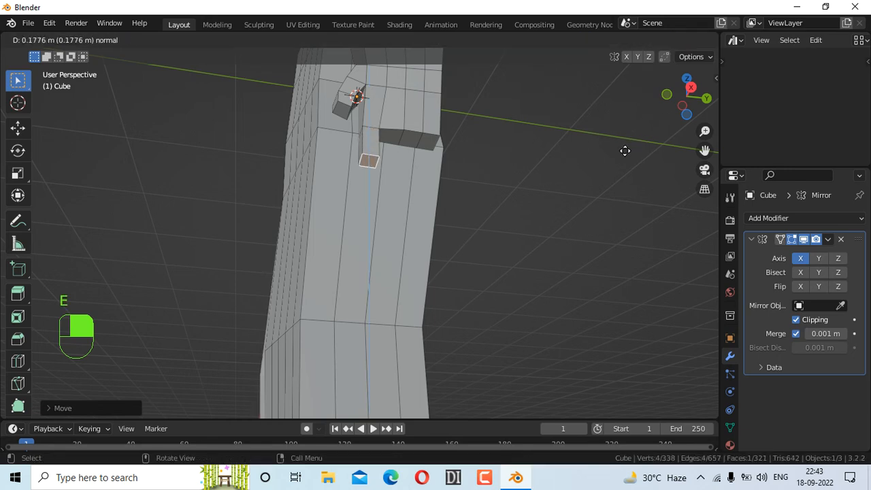
pyautogui.click(626, 151)
# Rotate the index finger's end face slightly, move it toward the body, and scale it to about 0.8.
pyautogui.moveTo(687, 97); pyautogui.dragTo(745, 117)
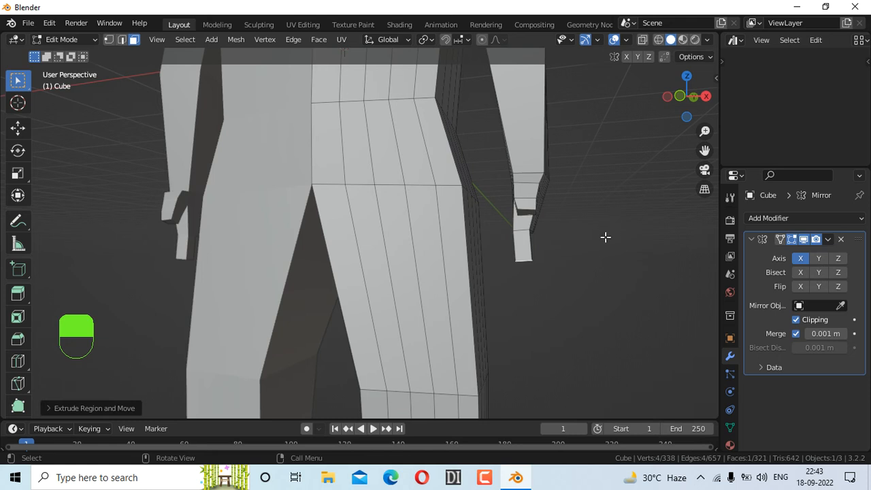
pyautogui.press('r')
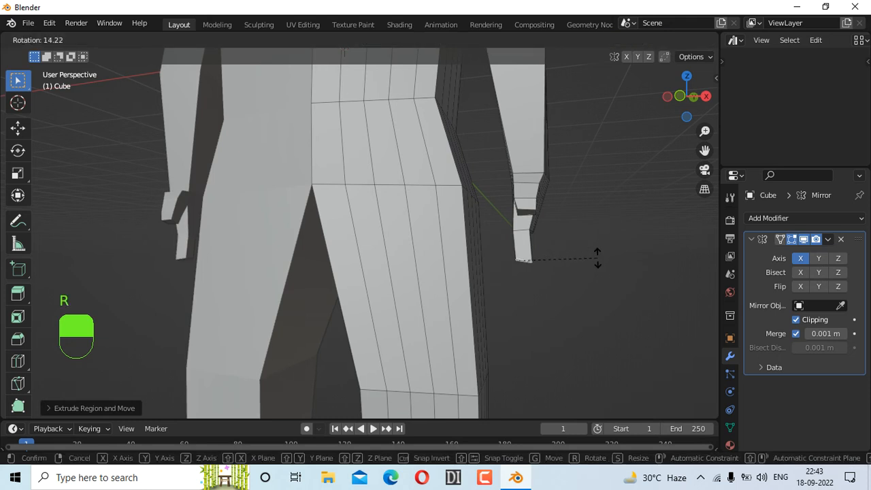
pyautogui.click(599, 251)
pyautogui.press('g')
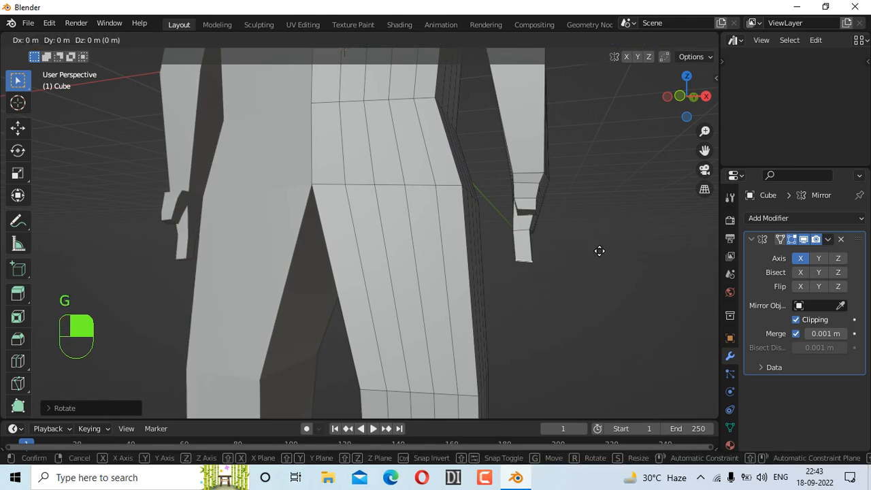
pyautogui.click(595, 248)
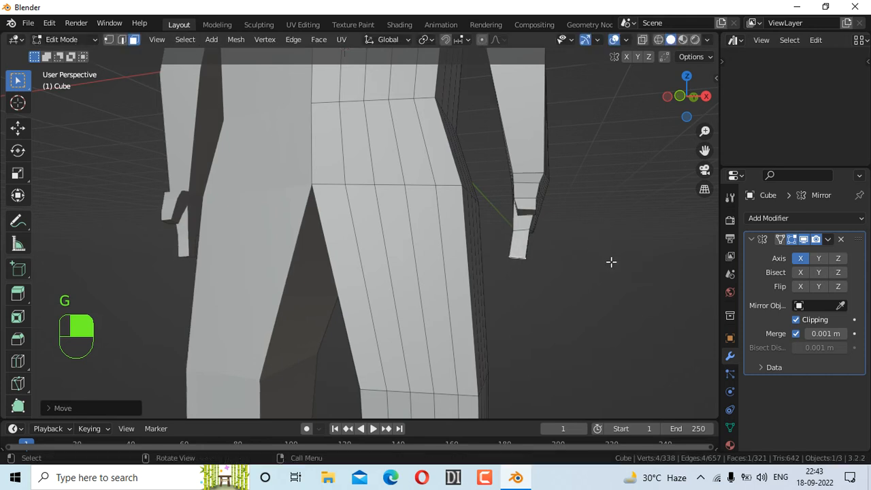
pyautogui.press('s')
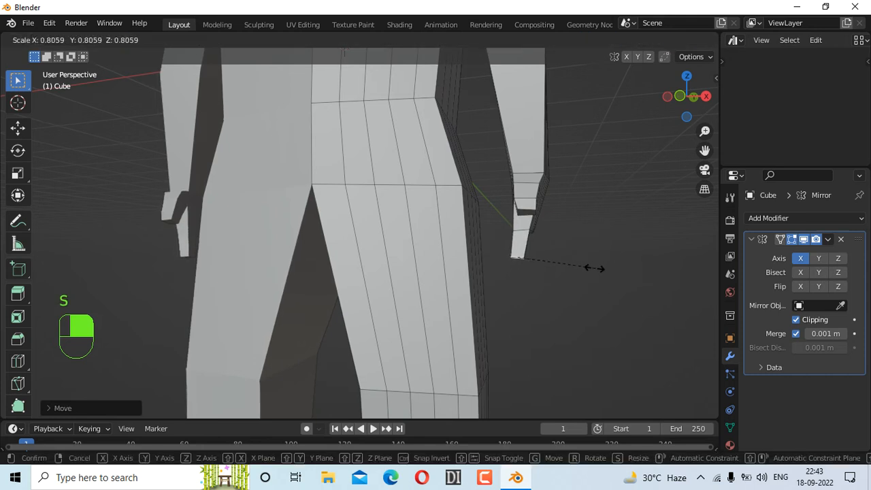
pyautogui.click(590, 268)
# Extrude a second index finger segment downward, then scale down its tip face and raise it about 0.04 m.
pyautogui.press('e')
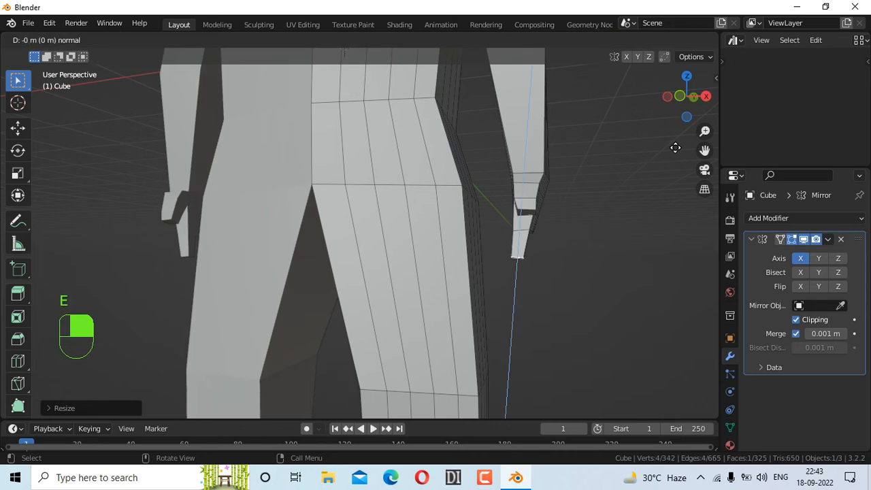
pyautogui.click(665, 170)
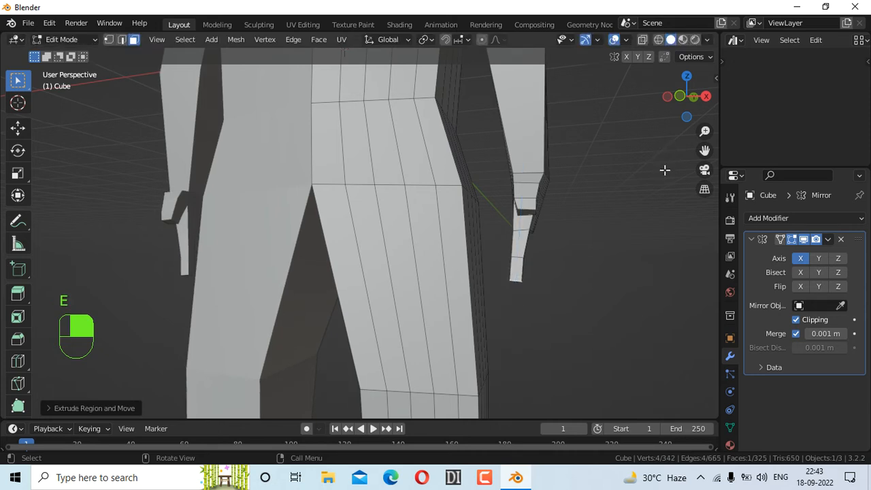
pyautogui.press('s')
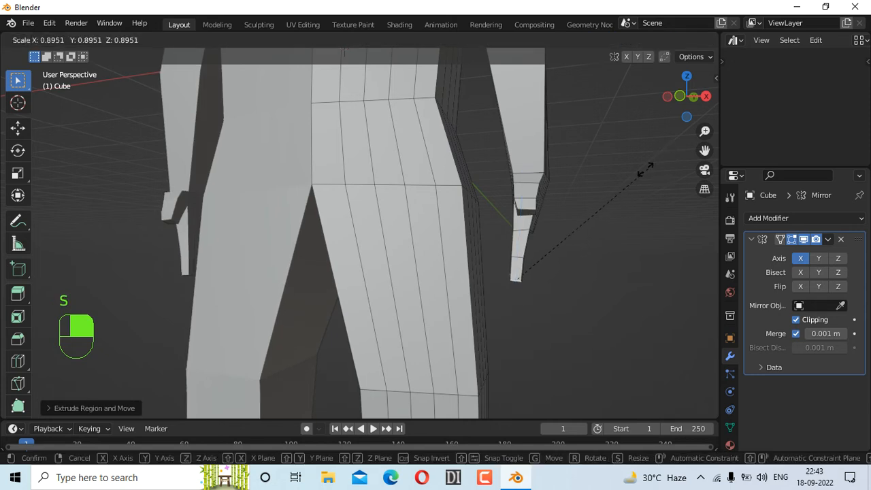
pyautogui.click(619, 185)
pyautogui.press('g')
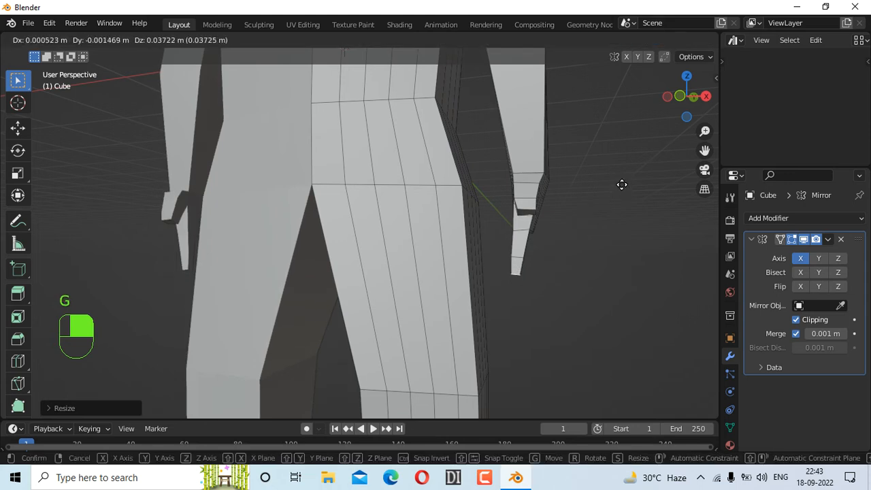
pyautogui.click(622, 184)
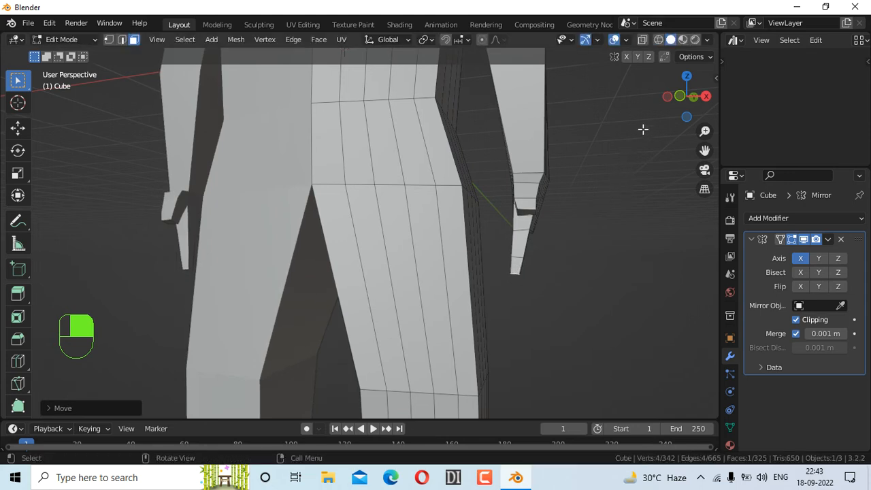
# Select the palm's end face directly beside the index finger as the base of the middle finger.
pyautogui.moveTo(688, 95); pyautogui.dragTo(676, 109)
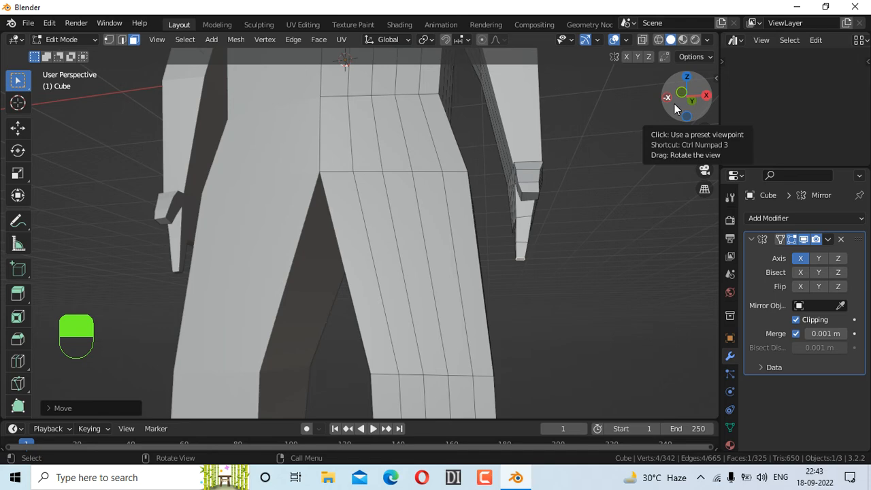
pyautogui.moveTo(676, 109); pyautogui.dragTo(632, 126)
pyautogui.click(471, 166)
# Try scaling the middle finger's base face, and try extruding it as a smaller inset face with a segment, undoing both attempts.
pyautogui.press('s')
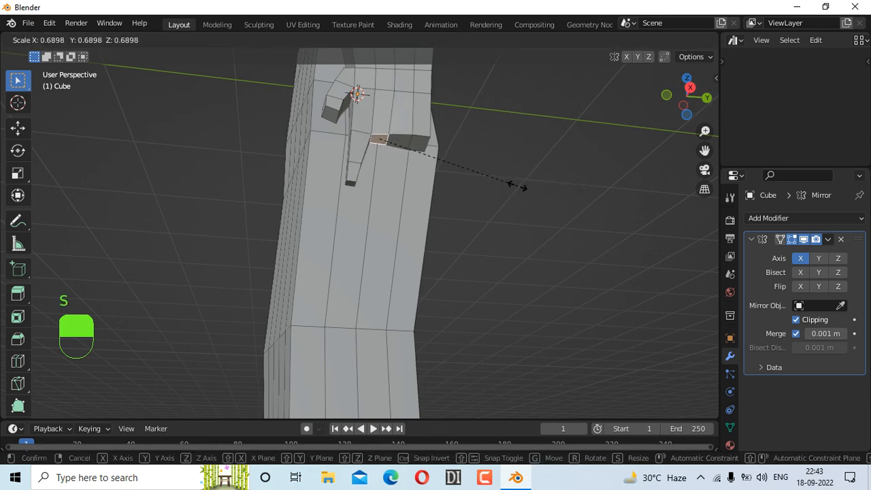
pyautogui.click(564, 184)
pyautogui.hotkey('ctrl', 'z')
pyautogui.press('e')
pyautogui.press('s')
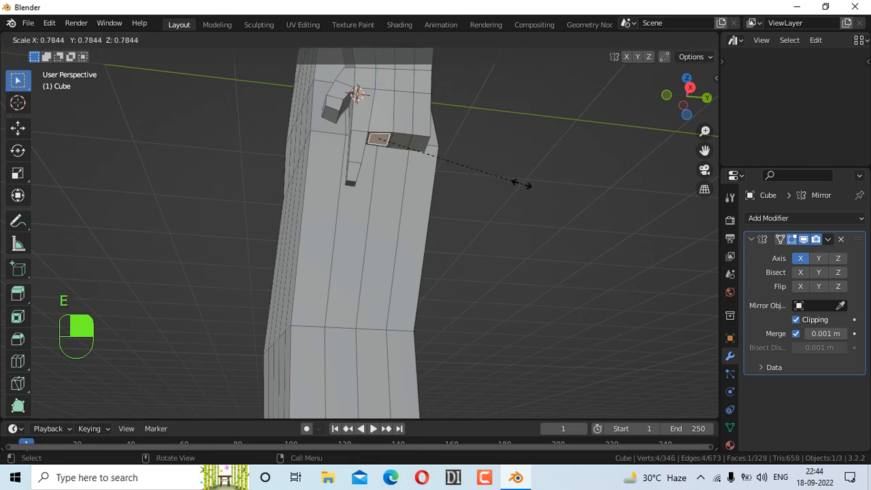
pyautogui.click(523, 183)
pyautogui.press('e')
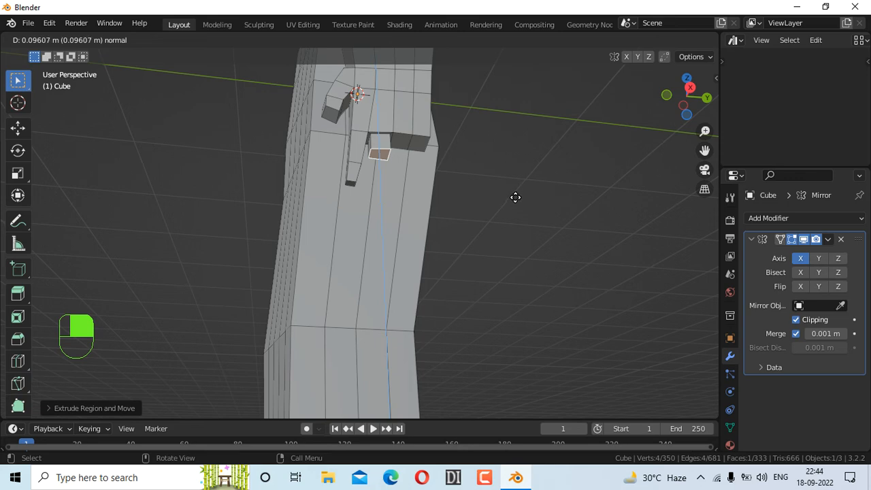
pyautogui.press('ctrl')
pyautogui.press('ctrl')
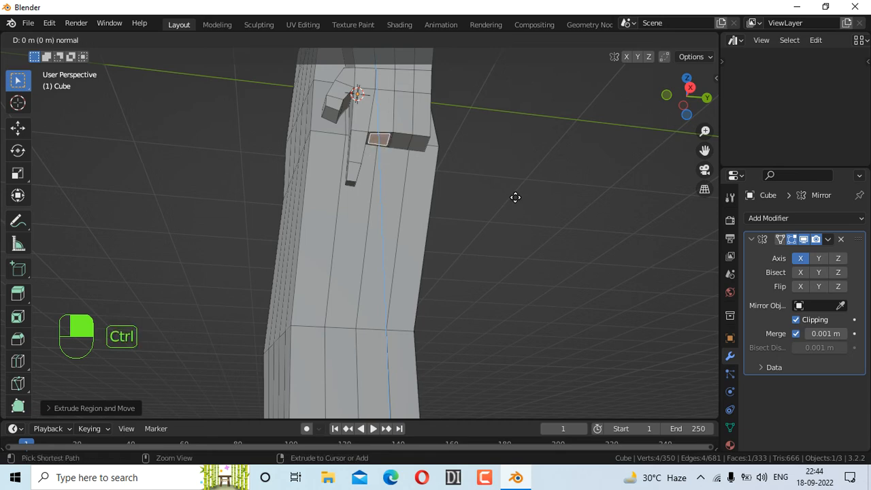
pyautogui.click(515, 197)
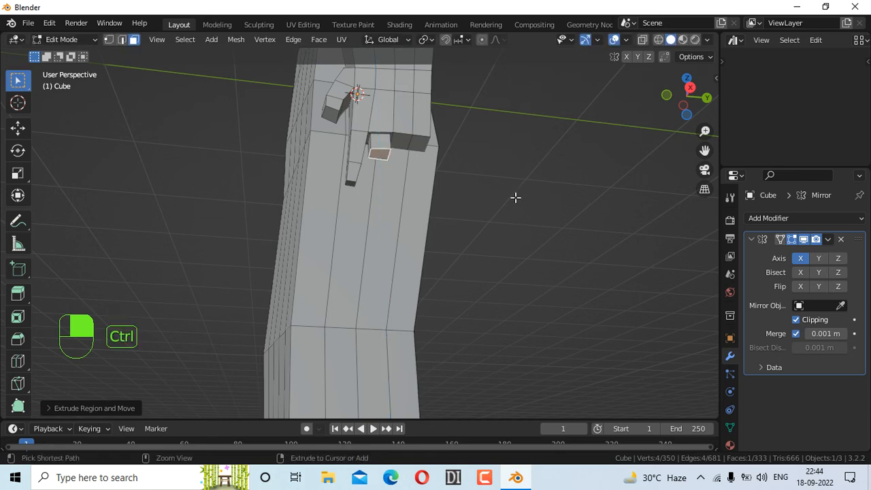
pyautogui.hotkey('ctrl', 'z')
pyautogui.hotkey('ctrl', 'z')
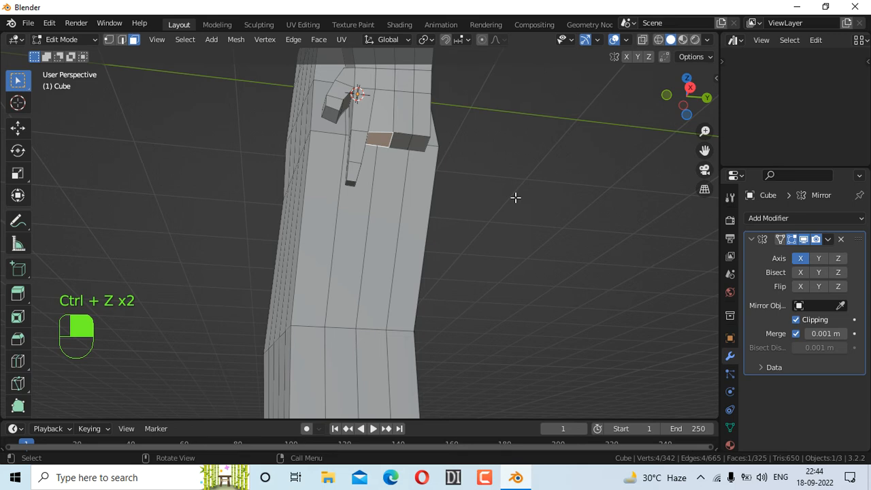
# Scale the middle finger's base face to about 0.76 and extrude the first finger segment downward.
pyautogui.press('s')
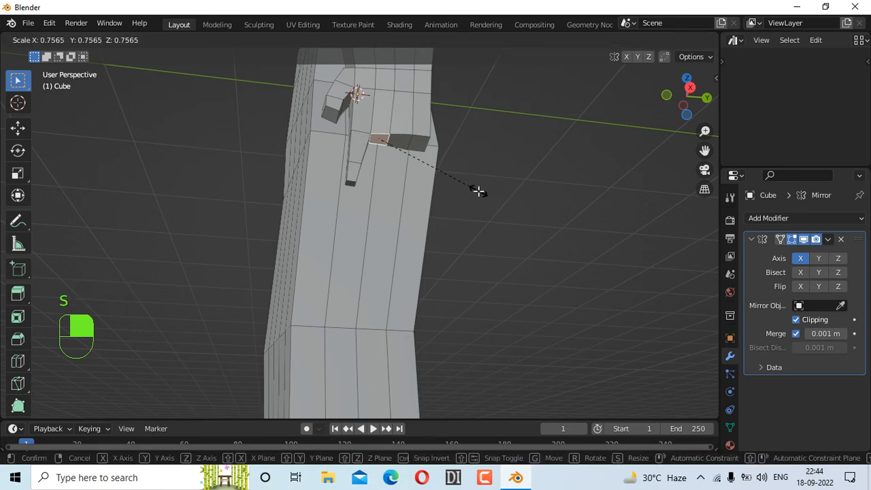
pyautogui.click(478, 191)
pyautogui.press('e')
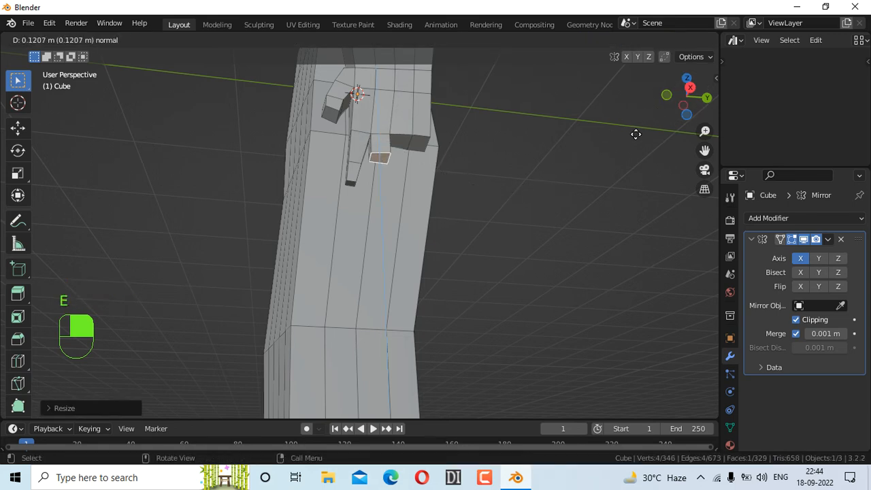
pyautogui.click(644, 125)
pyautogui.moveTo(685, 99); pyautogui.dragTo(775, 123)
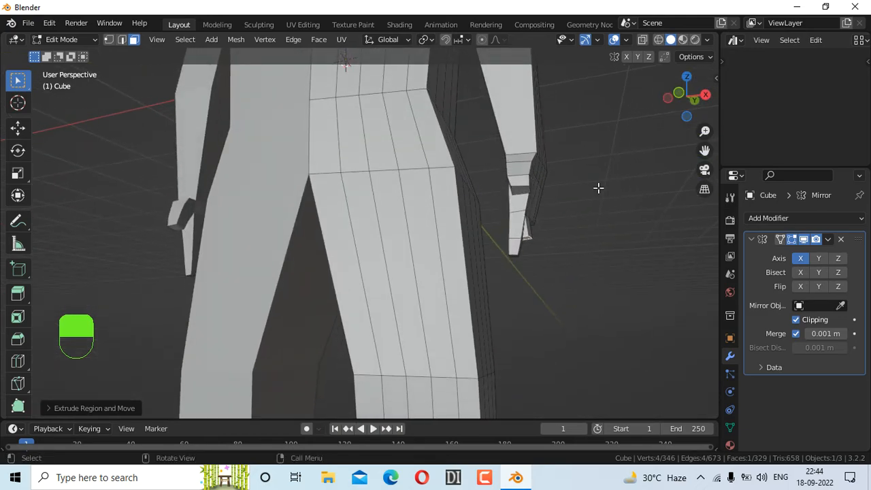
pyautogui.moveTo(684, 102); pyautogui.dragTo(654, 165)
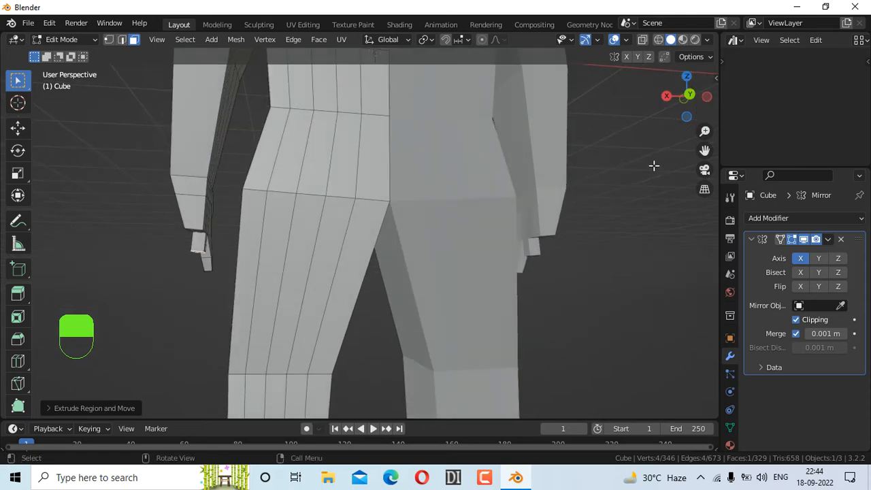
pyautogui.hotkey('ctrl', 'z')
pyautogui.press('e')
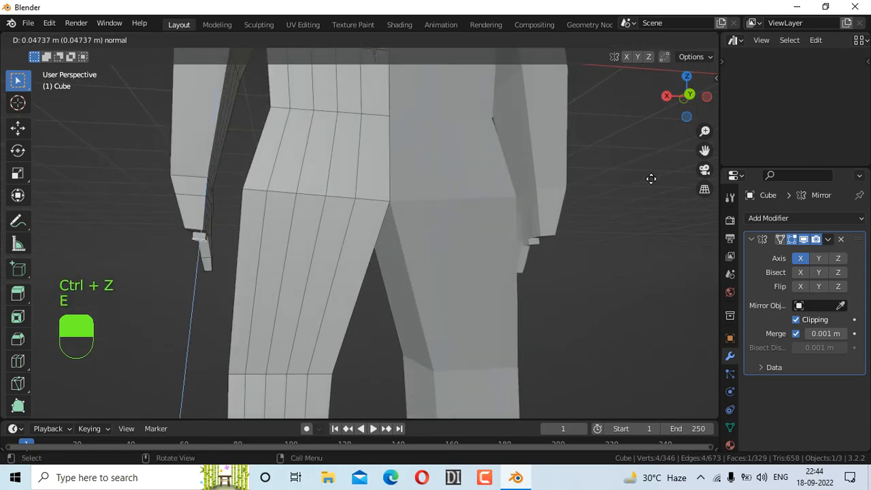
pyautogui.click(656, 192)
# Move the middle finger's end face about 0.02 m toward the body and rotate it slightly.
pyautogui.moveTo(692, 93); pyautogui.dragTo(690, 111)
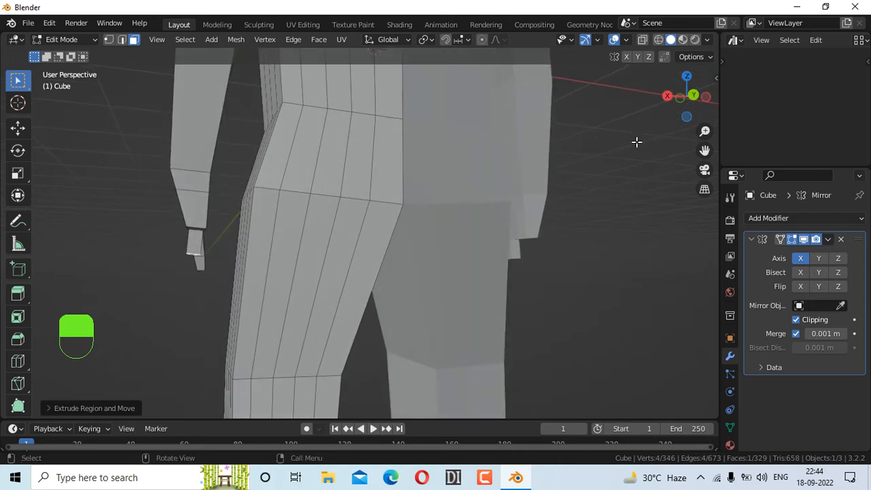
pyautogui.press('g')
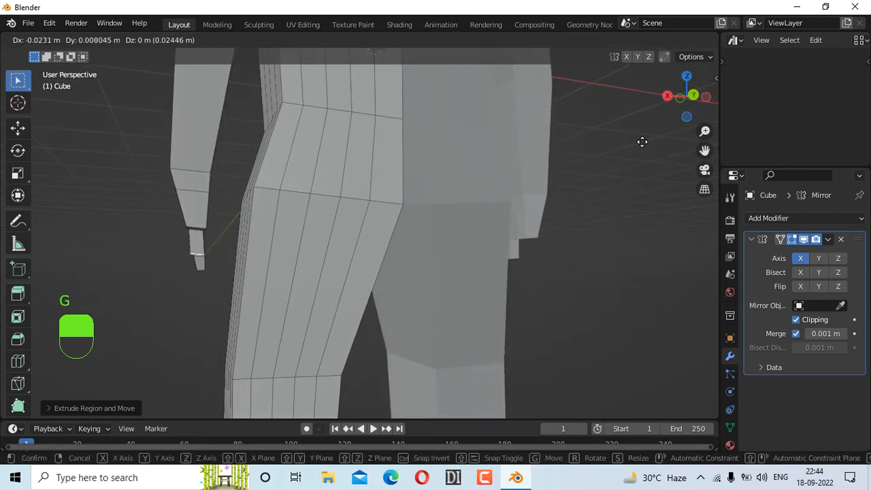
pyautogui.click(643, 141)
pyautogui.press('r')
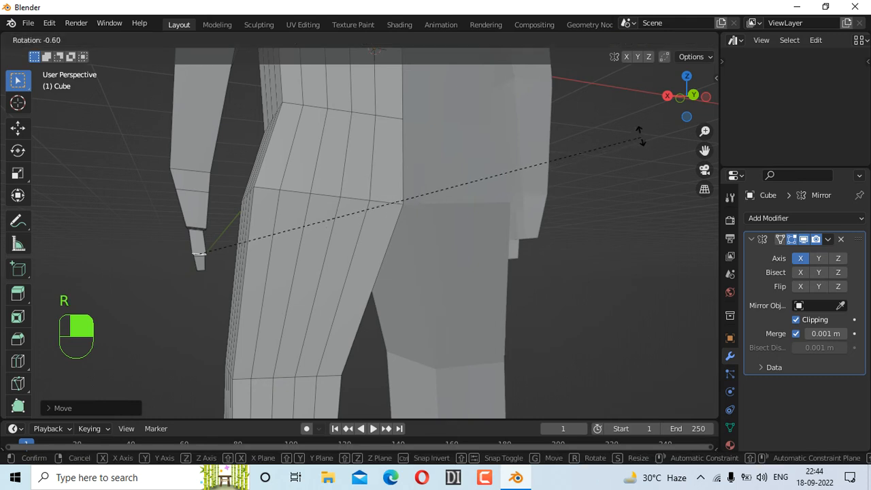
pyautogui.click(635, 120)
pyautogui.press('e')
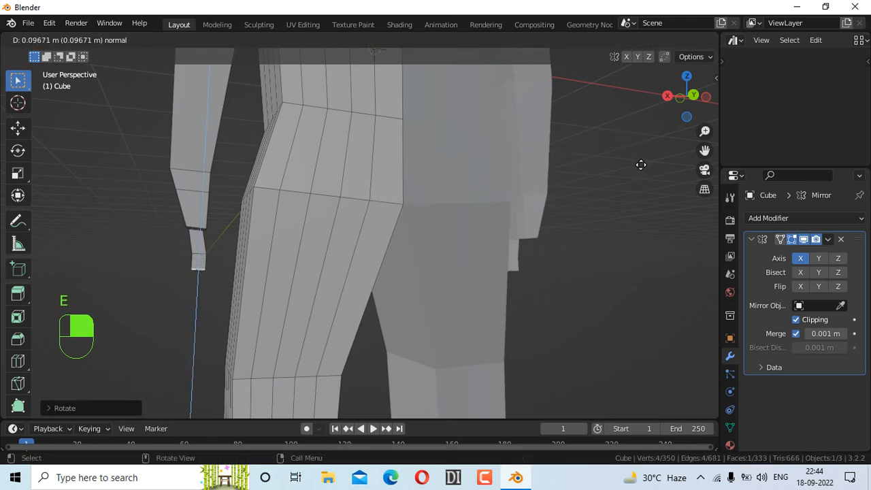
pyautogui.rightClick(641, 166)
pyautogui.hotkey('ctrl', 'z')
# Scale down the middle finger's end face and extrude a second segment about 0.1 m downward.
pyautogui.press('s')
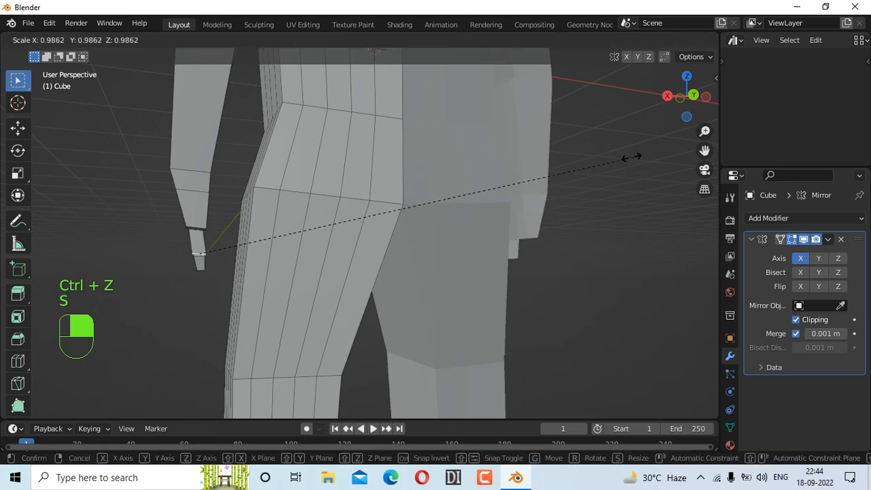
pyautogui.click(572, 164)
pyautogui.press('e')
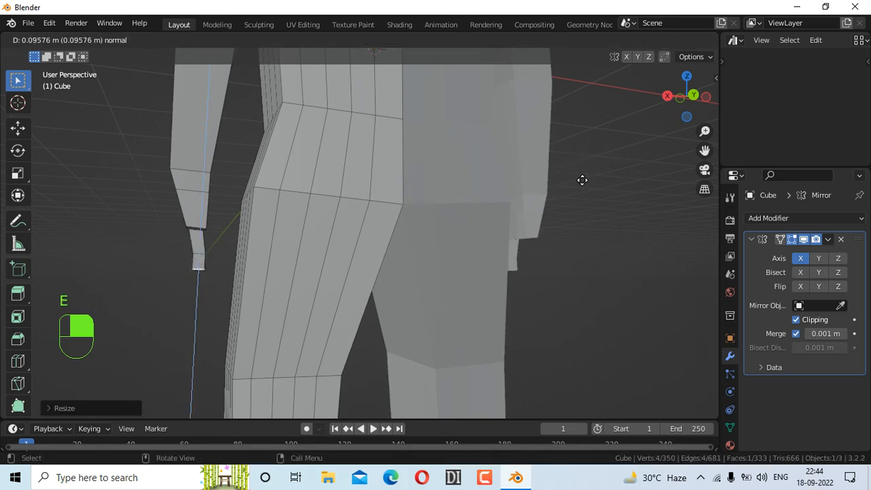
pyautogui.click(582, 180)
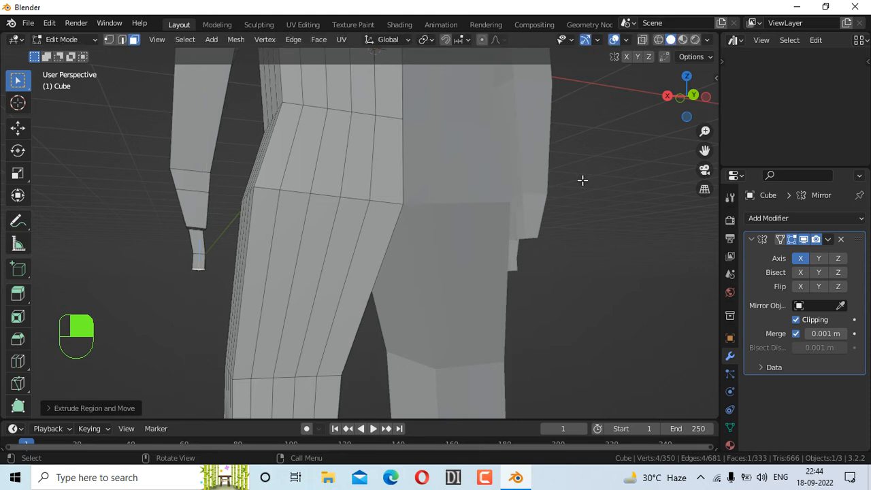
# Try scaling down and moving the middle finger's tip face, undoing both edits along with the second segment's extrusion.
pyautogui.press('s')
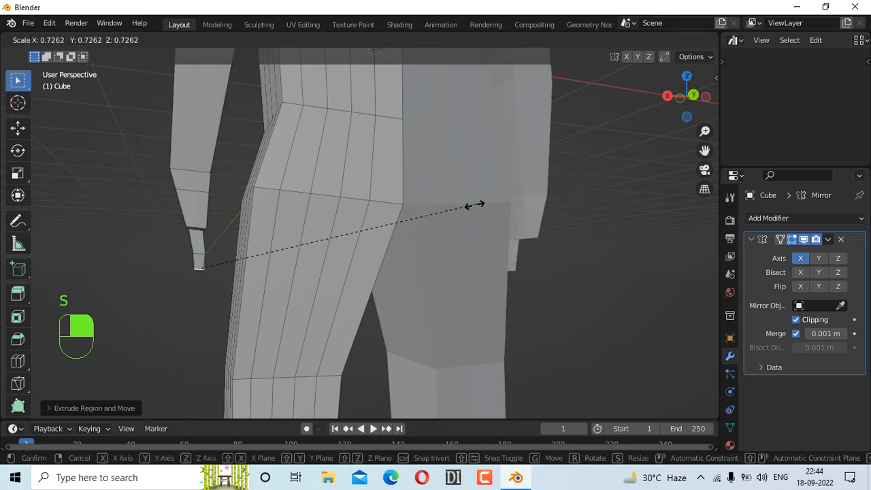
pyautogui.click(468, 207)
pyautogui.press('g')
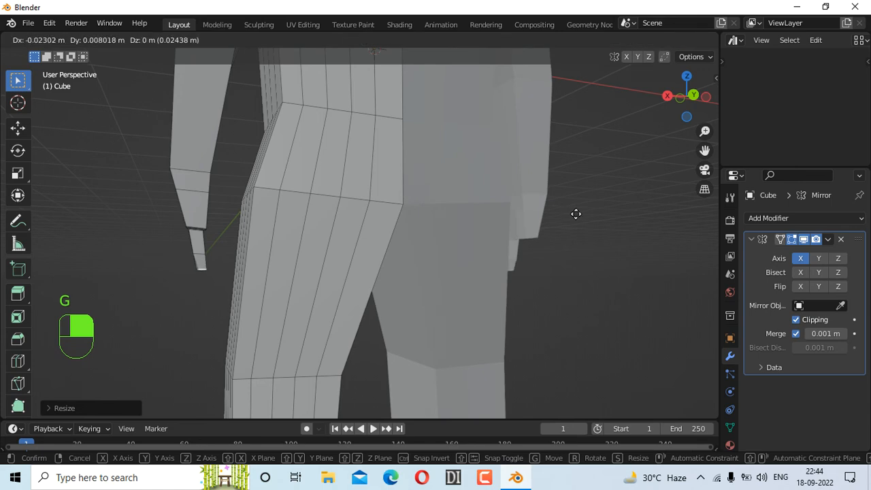
pyautogui.click(574, 213)
pyautogui.moveTo(687, 97); pyautogui.dragTo(789, 96)
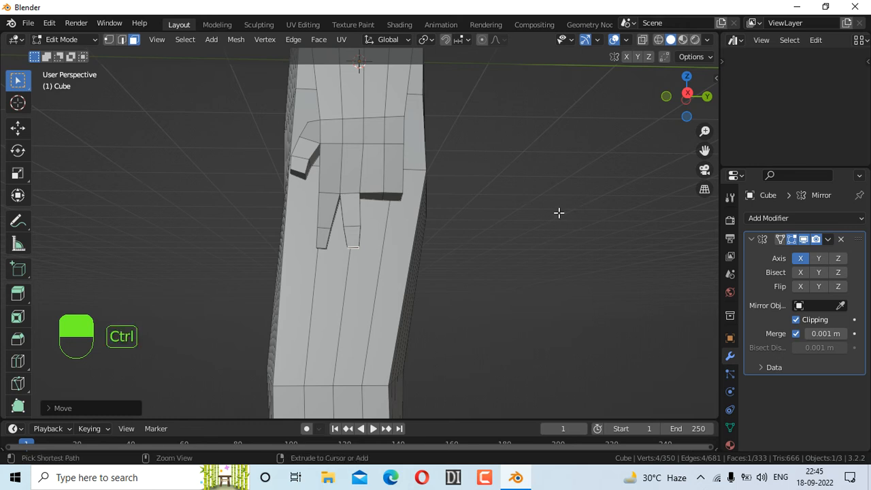
pyautogui.hotkey('ctrl', 'z')
pyautogui.hotkey('ctrl', 'z')
pyautogui.hotkey('ctrl', 'z')
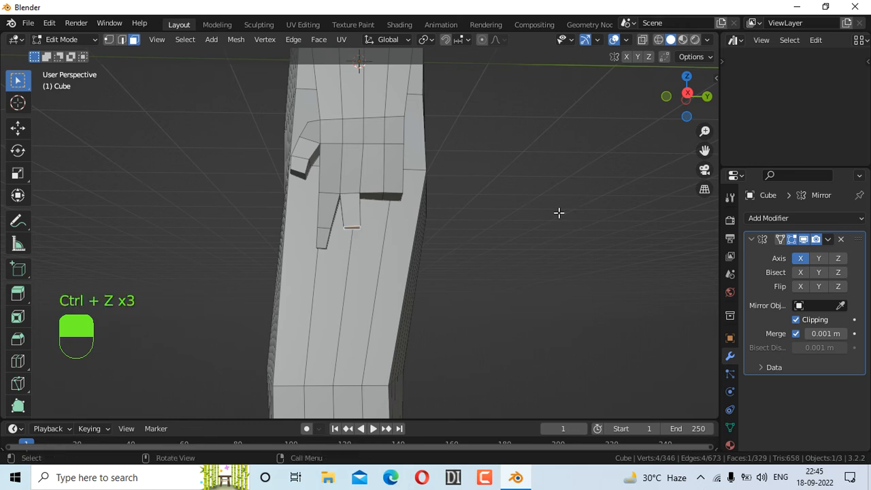
# Try extruding a second middle finger segment about 0.15 m and scaling and moving its end face, undoing the attempt.
pyautogui.press('e')
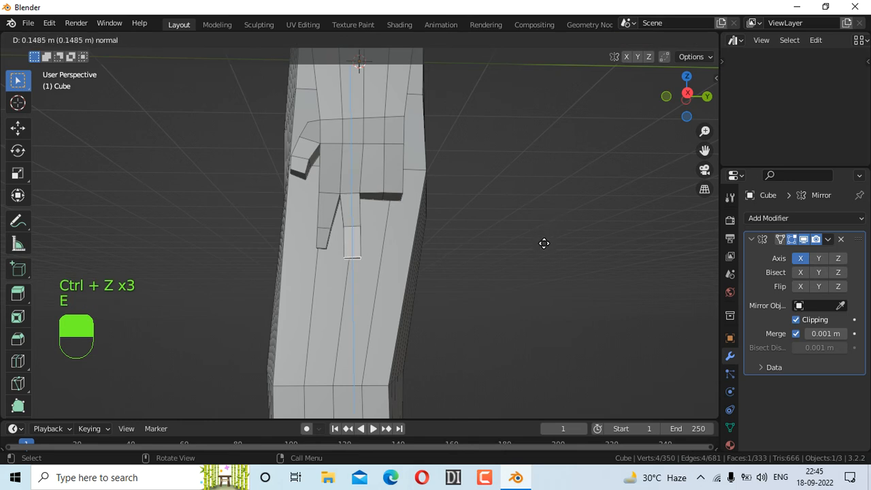
pyautogui.click(544, 243)
pyautogui.press('s')
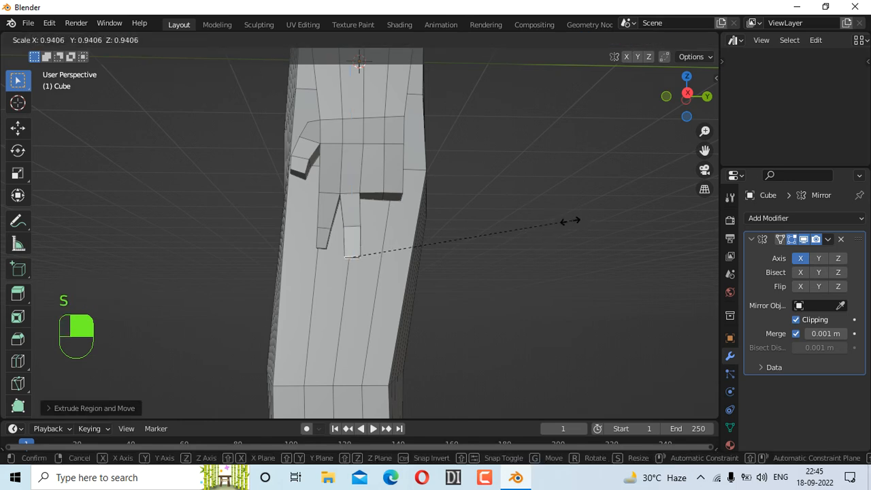
pyautogui.click(552, 224)
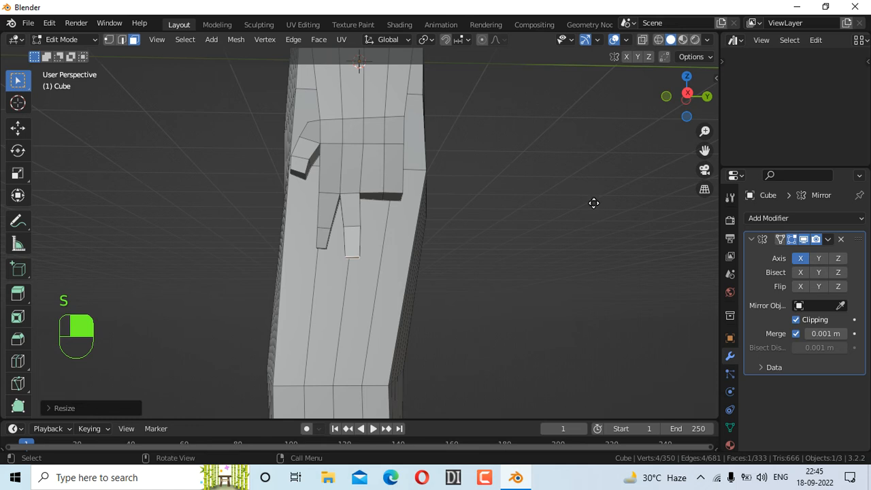
pyautogui.press('g')
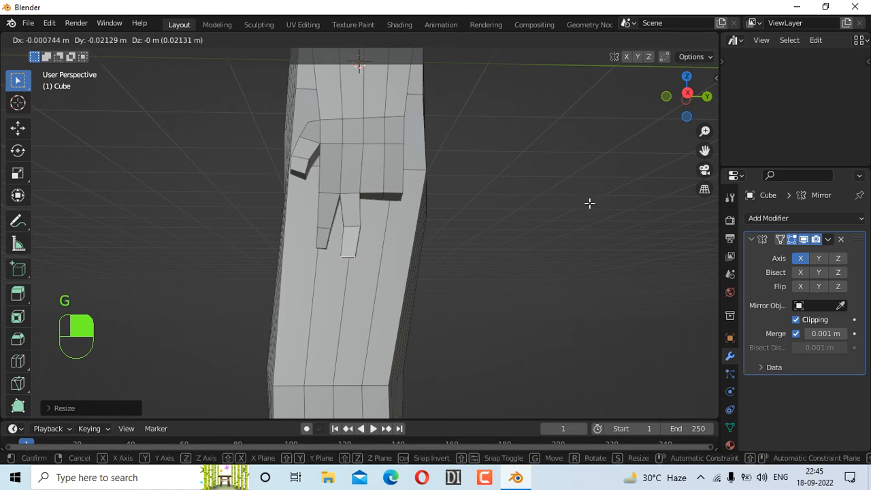
pyautogui.hotkey('ctrl', 'z')
pyautogui.hotkey('ctrl', 'z')
pyautogui.hotkey('ctrl', 'z')
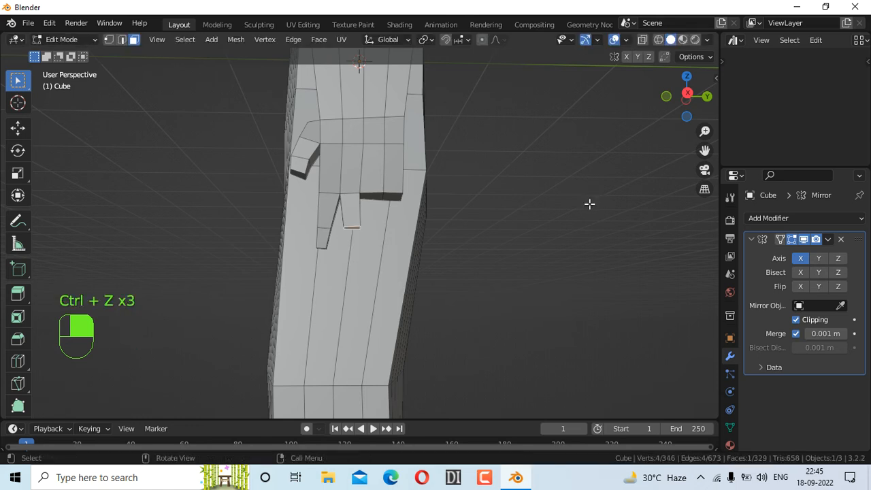
# Move the middle finger's end face about 0.02 m toward the index finger and extrude a second segment downward.
pyautogui.press('g')
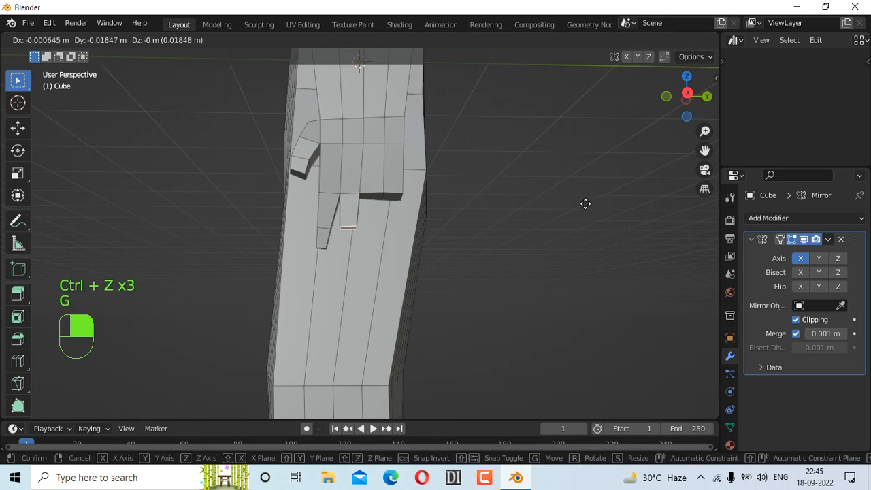
pyautogui.click(604, 210)
pyautogui.press('e')
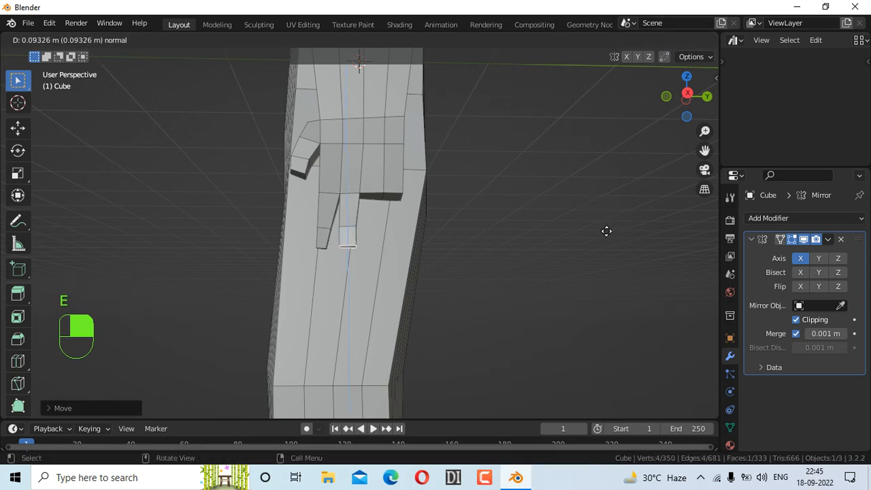
pyautogui.click(603, 239)
# Scale down the middle finger's tip face and move it toward the index finger and inward toward the leg.
pyautogui.press('s')
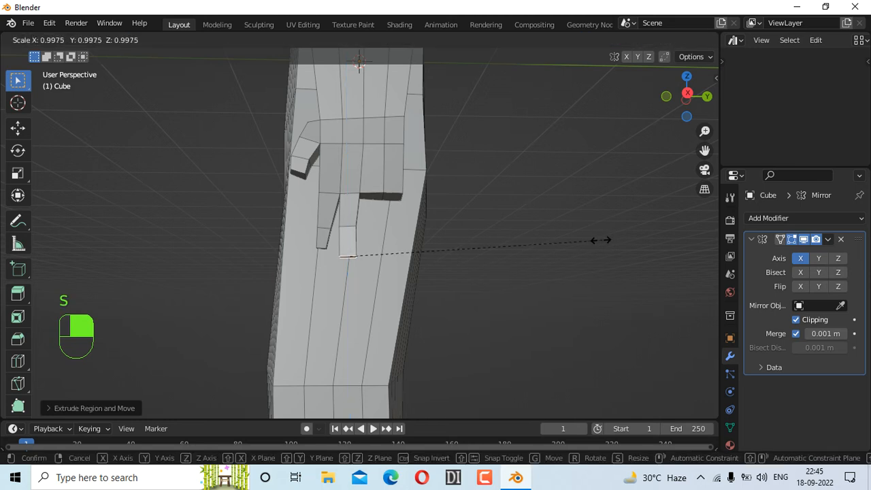
pyautogui.click(558, 242)
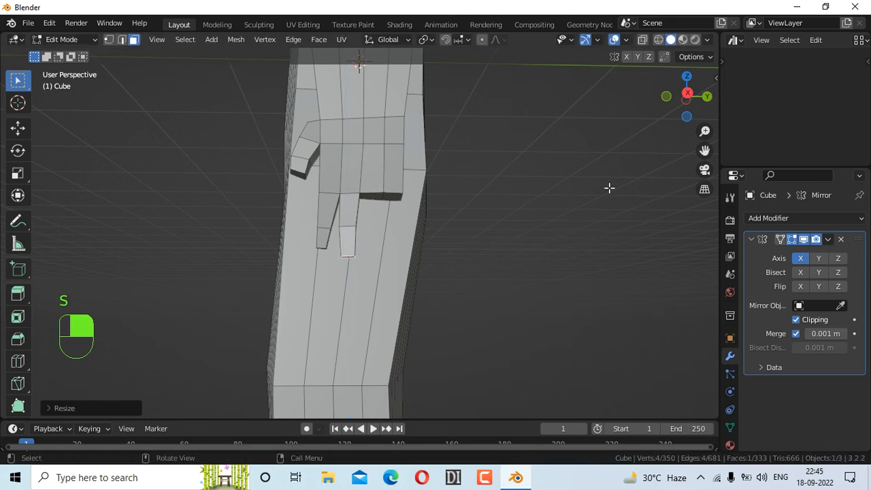
pyautogui.press('g')
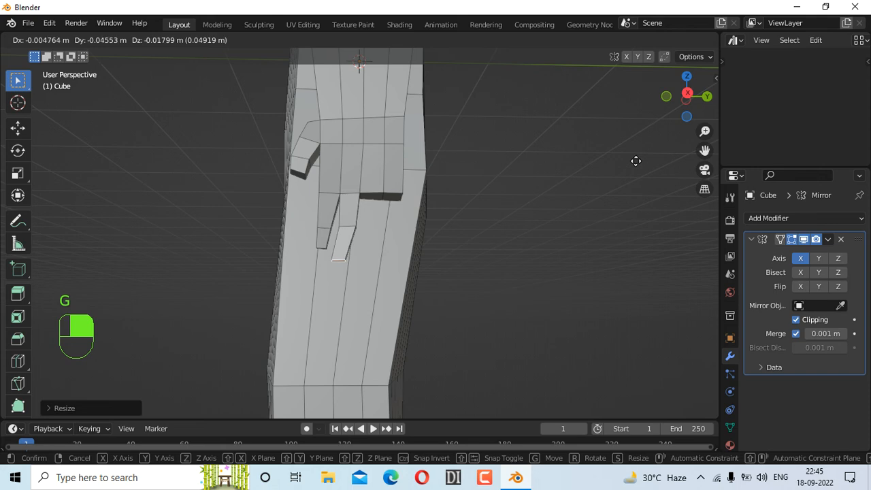
pyautogui.click(640, 161)
pyautogui.moveTo(676, 105); pyautogui.dragTo(642, 148)
pyautogui.press('g')
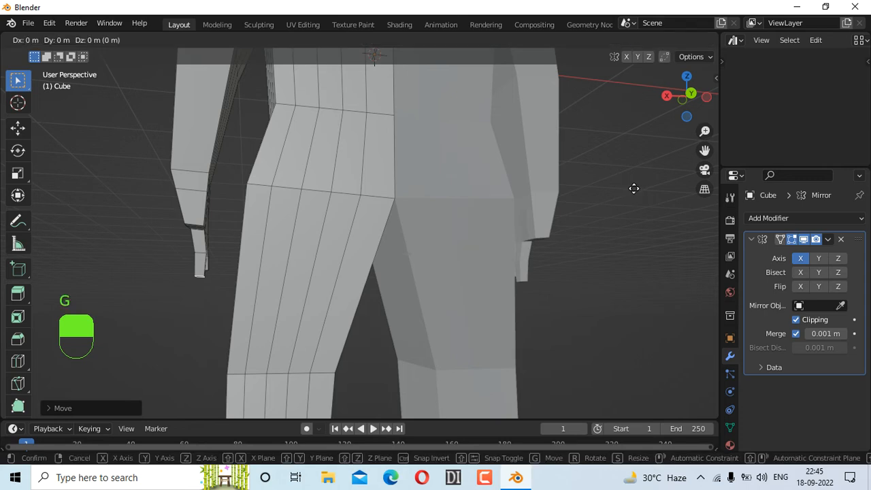
pyautogui.click(636, 187)
# Scale the ring finger's base face to about 0.75 and extrude the first finger segment about 0.14 m downward.
pyautogui.moveTo(690, 93); pyautogui.dragTo(674, 112)
pyautogui.click(206, 216)
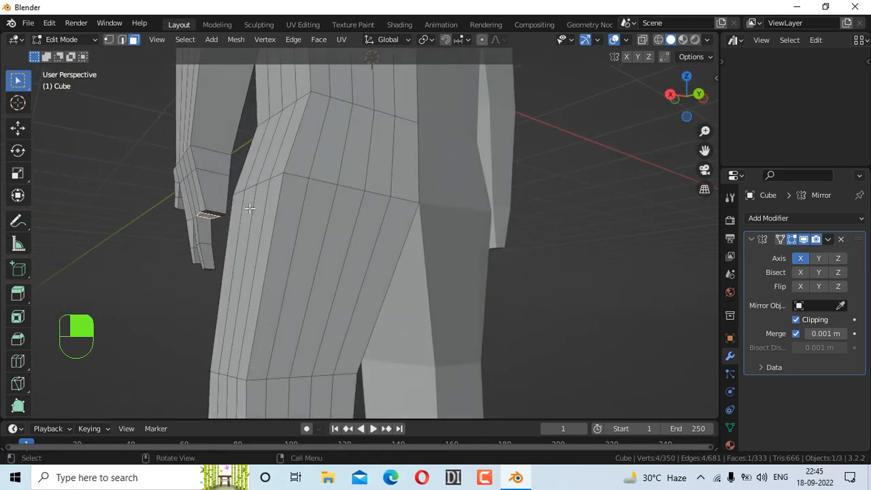
pyautogui.moveTo(674, 107)
pyautogui.mouseDown()
pyautogui.moveTo(686, 95)
pyautogui.moveTo(672, 117)
pyautogui.mouseUp()
pyautogui.press('s')
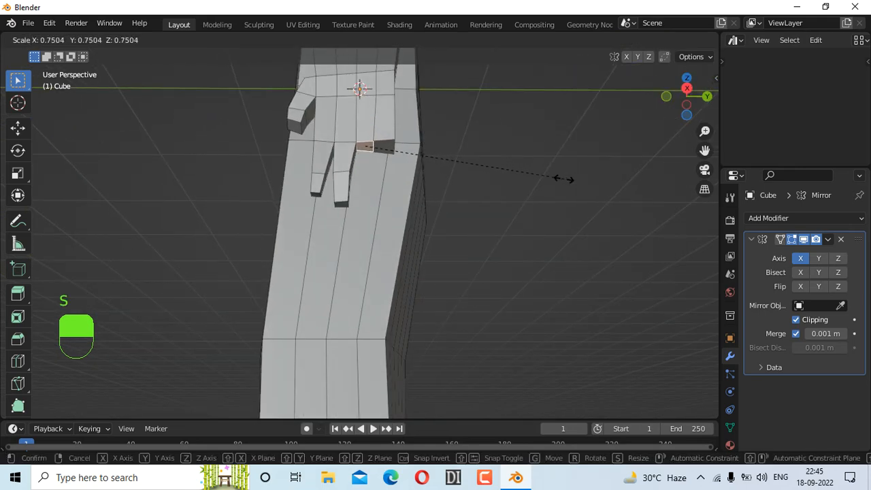
pyautogui.click(565, 179)
pyautogui.moveTo(680, 102); pyautogui.dragTo(683, 102)
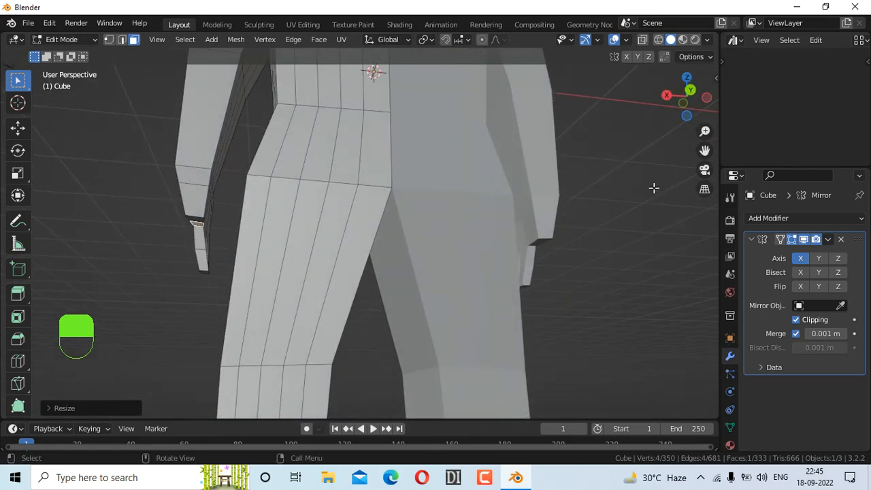
pyautogui.press('e')
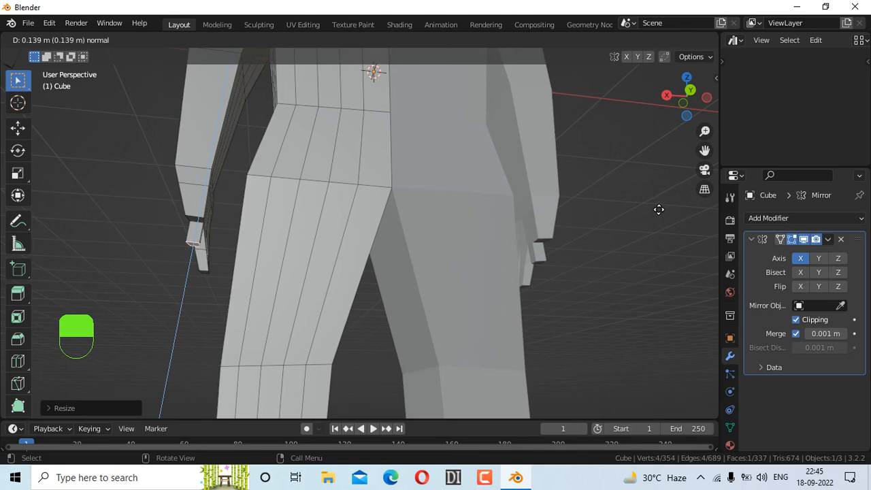
pyautogui.click(660, 210)
# Reposition the ring finger's end face so the first segment angles inward toward the leg.
pyautogui.moveTo(684, 115); pyautogui.dragTo(680, 118)
pyautogui.press('g')
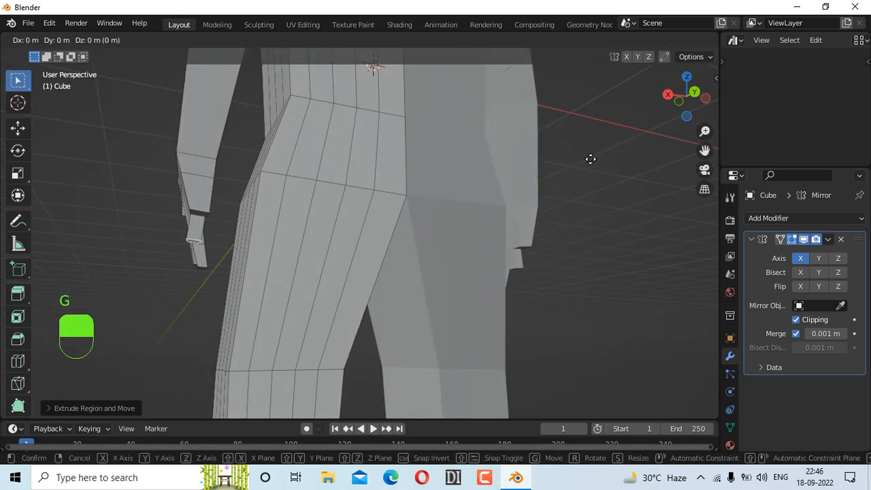
pyautogui.moveTo(681, 99); pyautogui.dragTo(686, 97)
pyautogui.press('g')
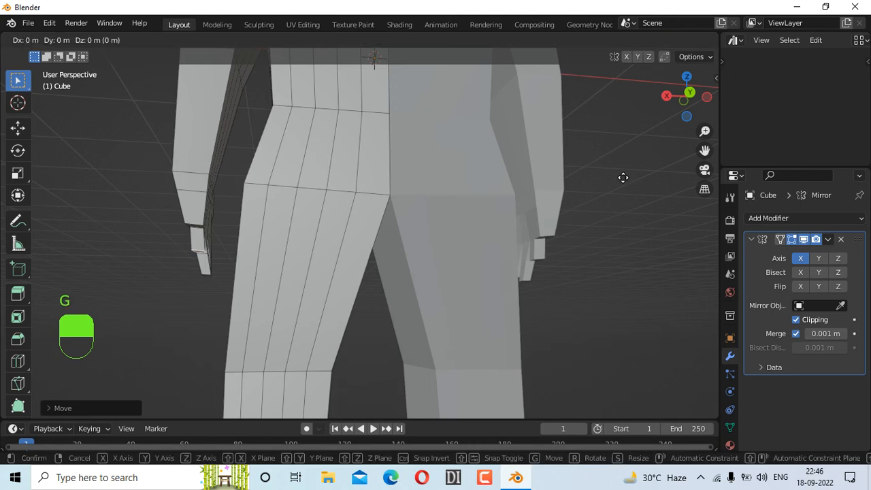
pyautogui.click(626, 177)
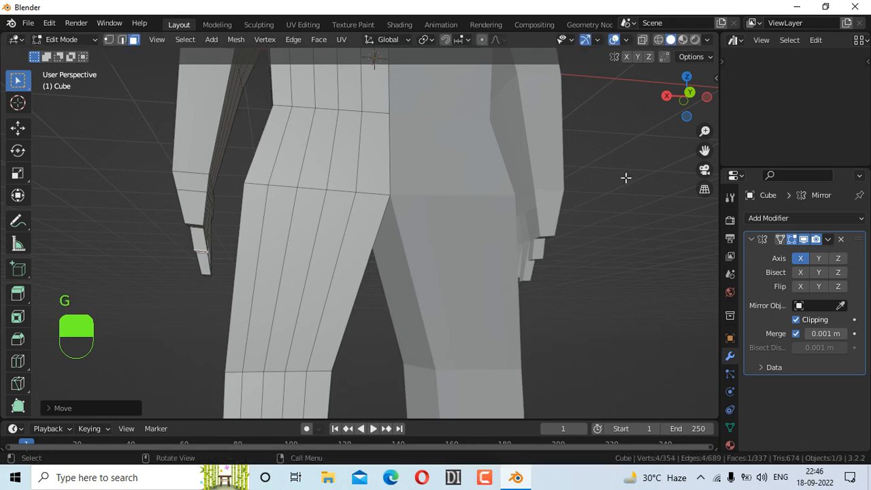
# Scale down the ring finger's end face slightly and extrude a second segment about 0.1 m downward.
pyautogui.moveTo(687, 95); pyautogui.dragTo(690, 99)
pyautogui.press('s')
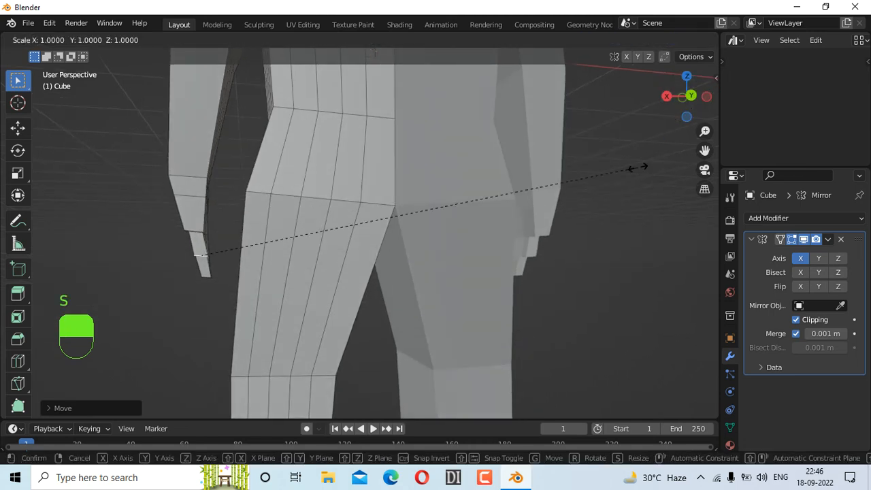
pyautogui.click(617, 161)
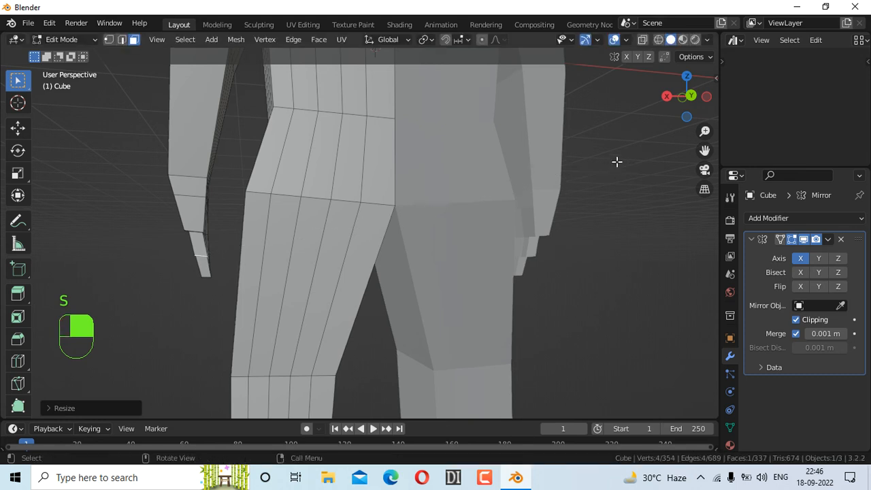
pyautogui.press('e')
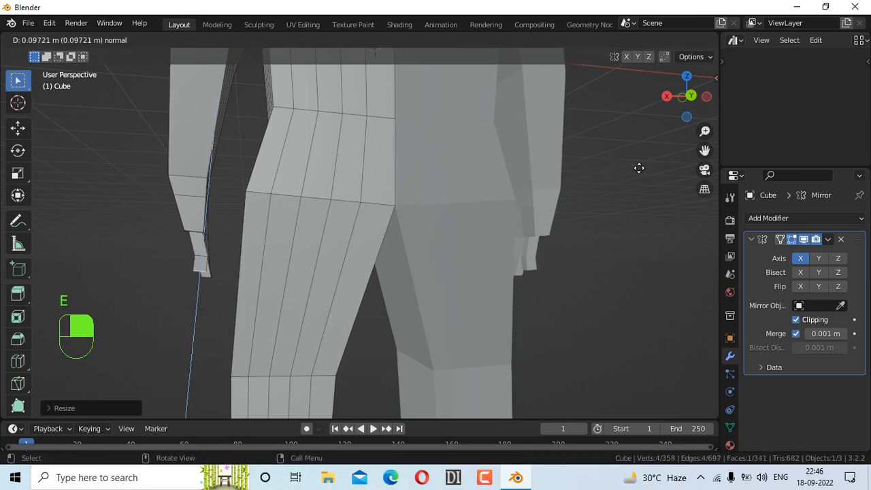
pyautogui.click(641, 171)
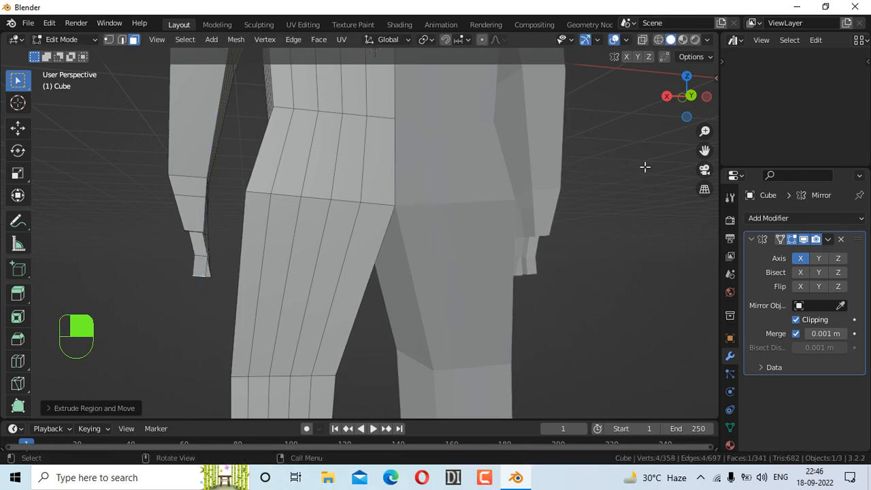
# Move the ring finger's tip face inward toward the leg and scale it down.
pyautogui.press('g')
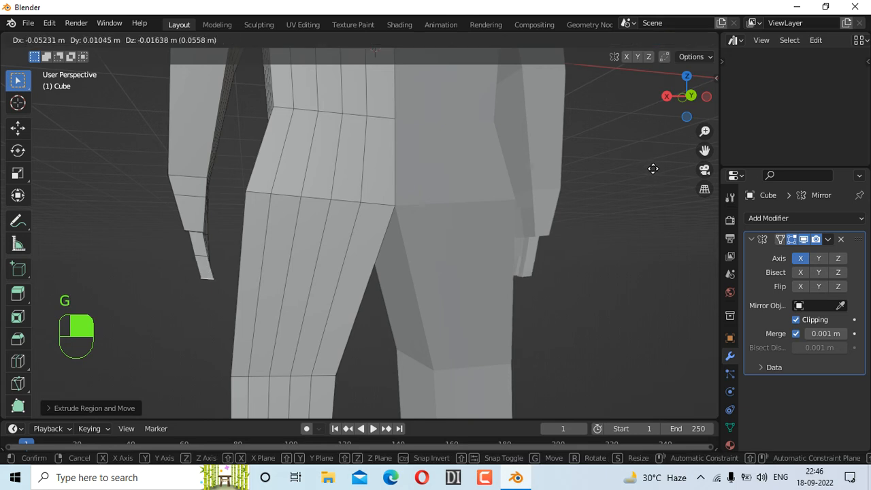
pyautogui.click(651, 166)
pyautogui.press('s')
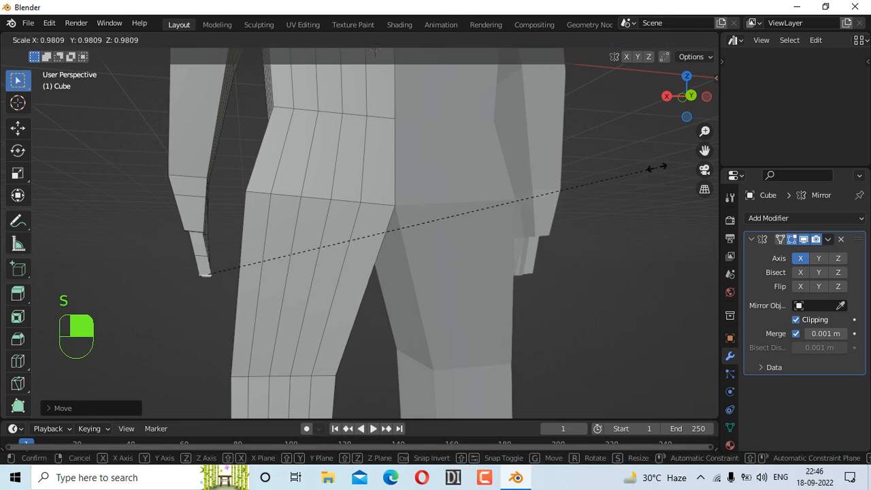
pyautogui.click(598, 163)
pyautogui.moveTo(597, 163); pyautogui.dragTo(581, 177, button='middle')
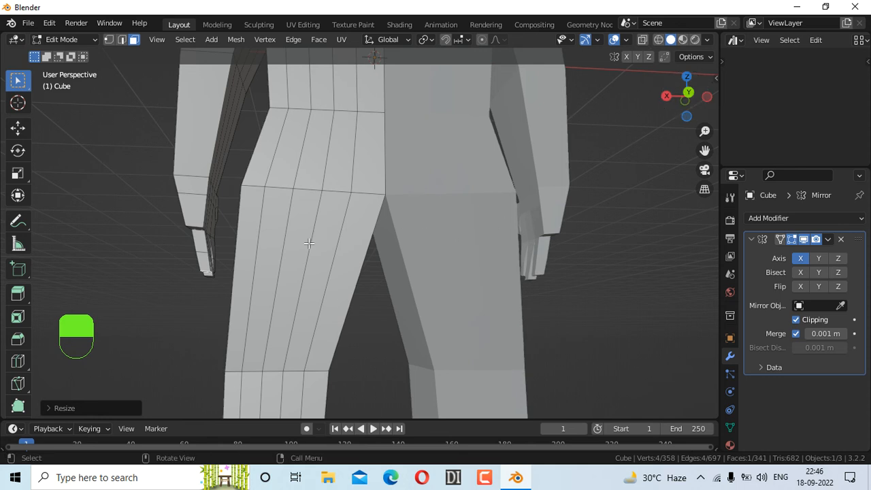
# Scale the little finger's base face to about 0.67 and extrude the first finger segment about 0.12 m downward.
pyautogui.click(200, 232)
pyautogui.moveTo(688, 111)
pyautogui.mouseDown()
pyautogui.moveTo(689, 102)
pyautogui.moveTo(685, 116)
pyautogui.mouseUp()
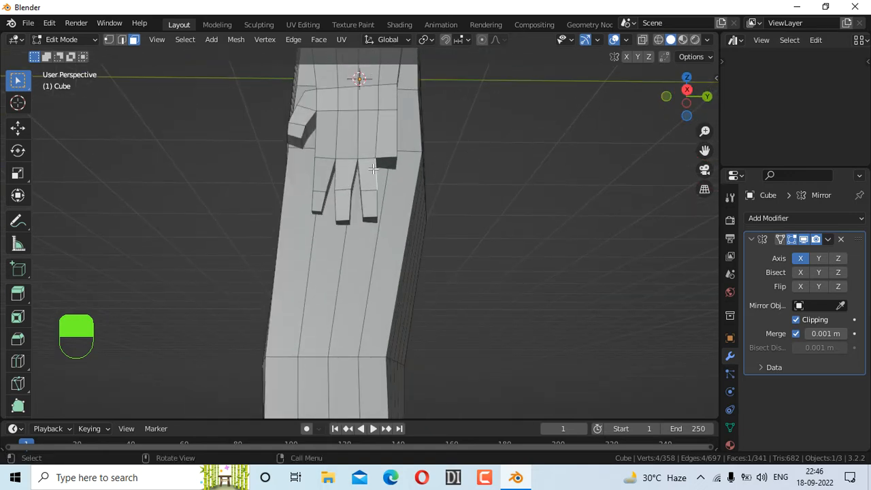
pyautogui.press('s')
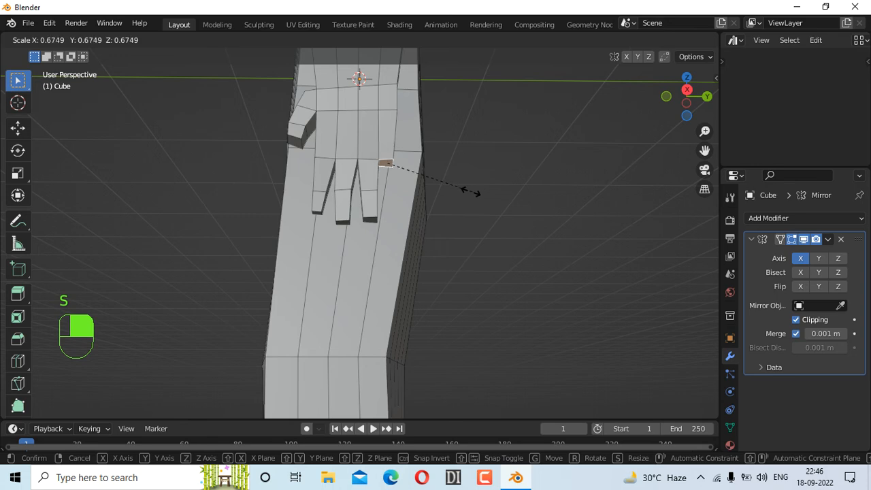
pyautogui.click(472, 193)
pyautogui.moveTo(692, 93); pyautogui.dragTo(678, 107)
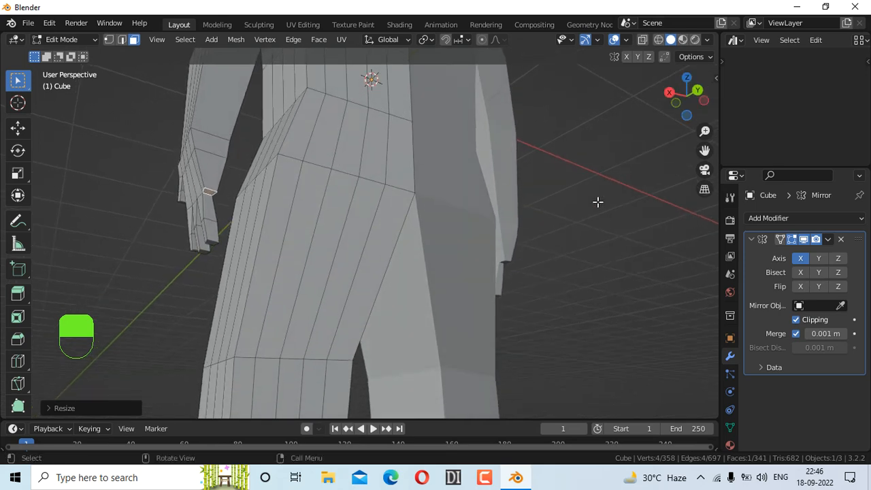
pyautogui.press('e')
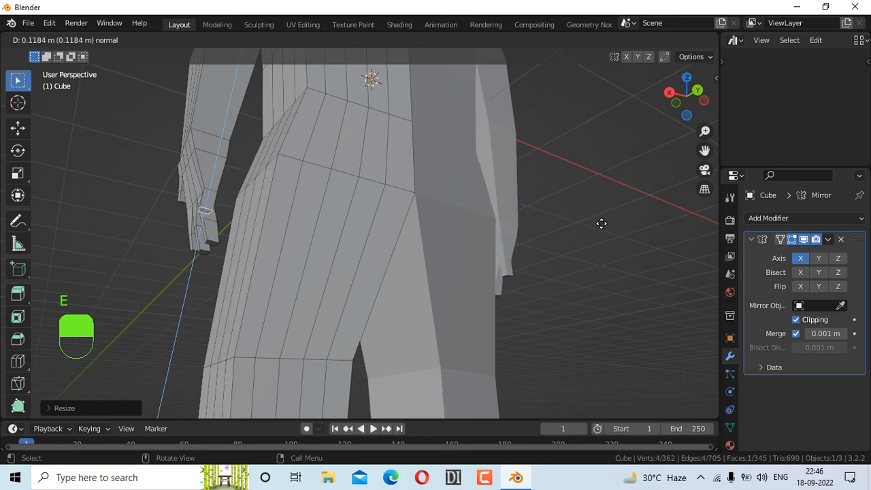
pyautogui.click(605, 224)
# Rotate the end face of the little finger's first segment slightly.
pyautogui.moveTo(673, 102); pyautogui.dragTo(655, 140)
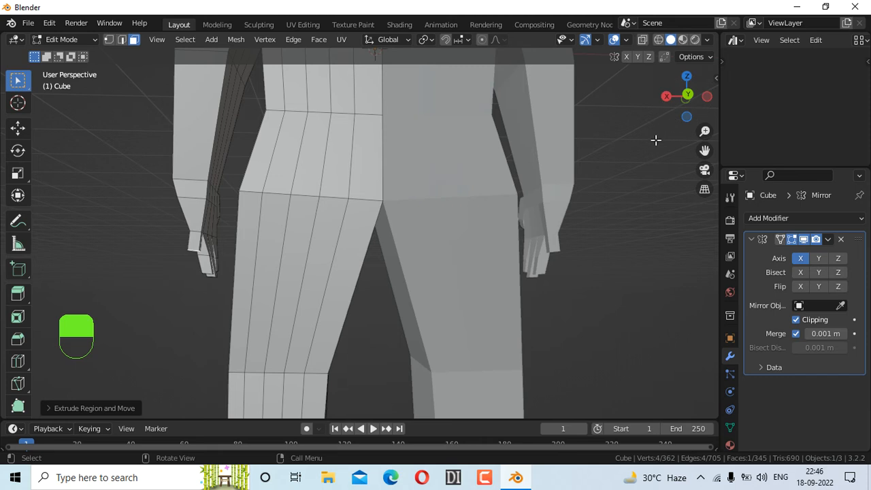
pyautogui.press('g')
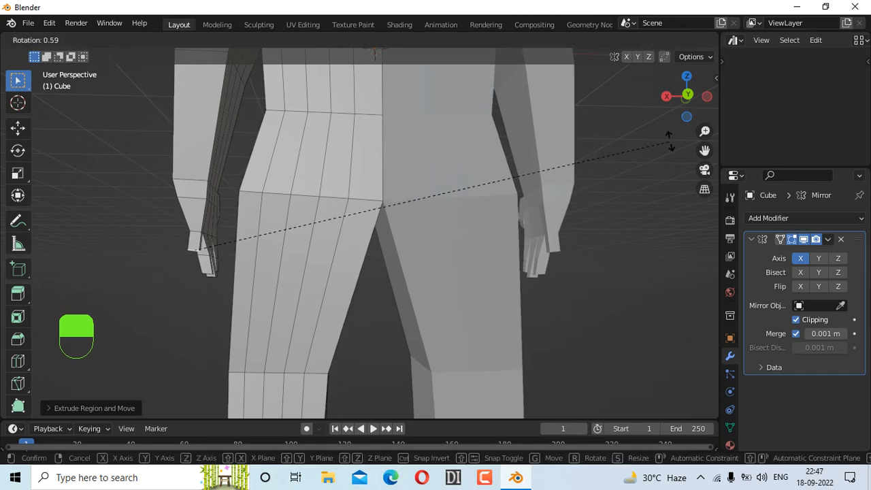
pyautogui.click(624, 398)
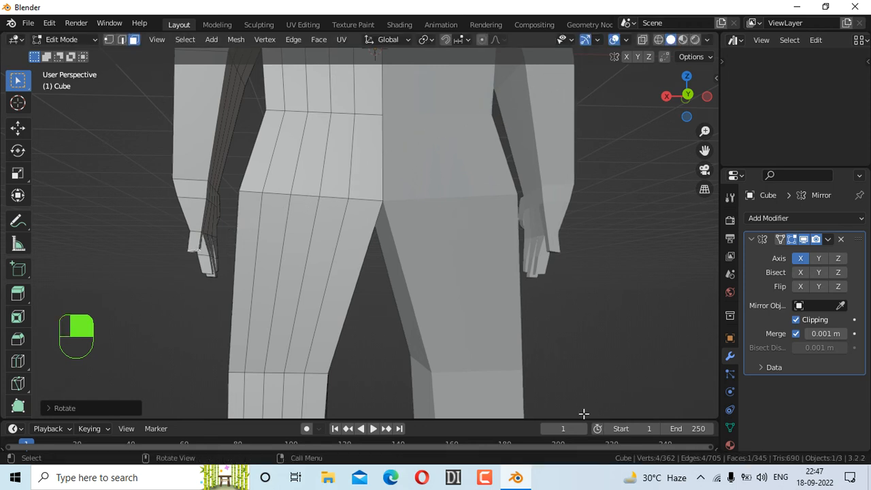
# Try extruding a second little-finger segment with a smaller tip face shifted toward the leg, and undo it.
pyautogui.press('e')
pyautogui.click(608, 264)
pyautogui.press('s')
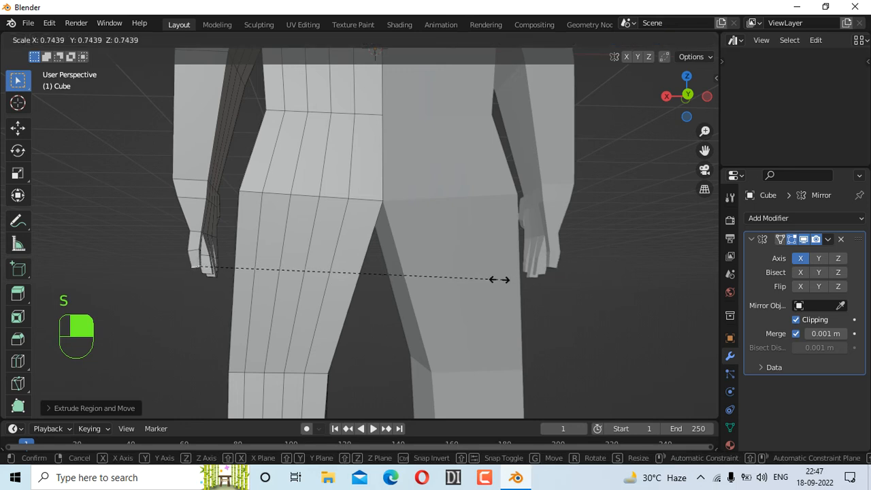
pyautogui.click(482, 281)
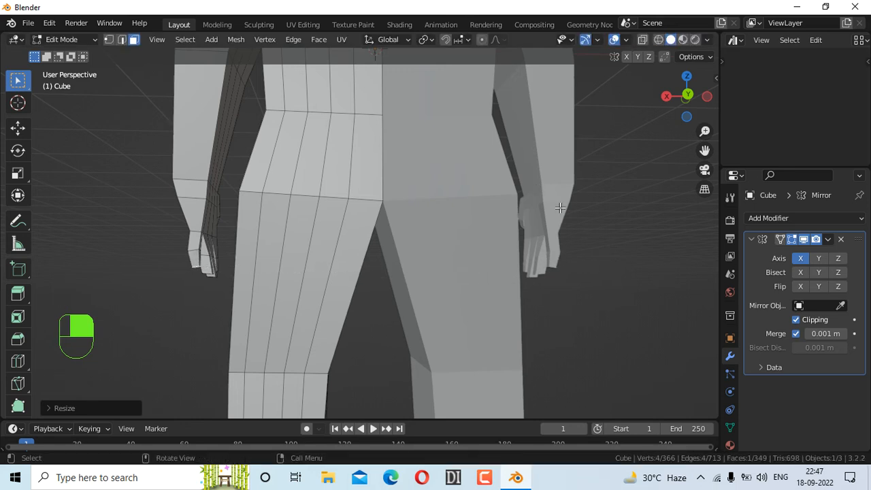
pyautogui.press('g')
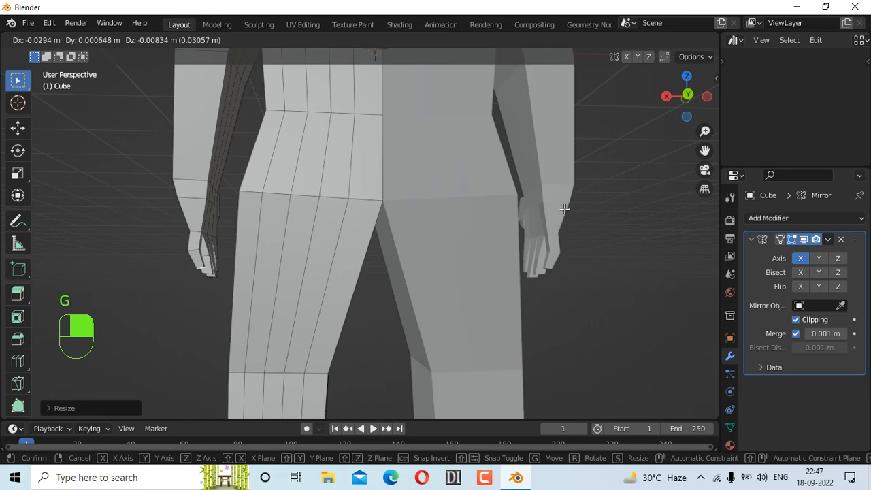
pyautogui.click(564, 209)
pyautogui.moveTo(675, 102)
pyautogui.mouseDown()
pyautogui.moveTo(863, 103)
pyautogui.moveTo(664, 104)
pyautogui.mouseUp()
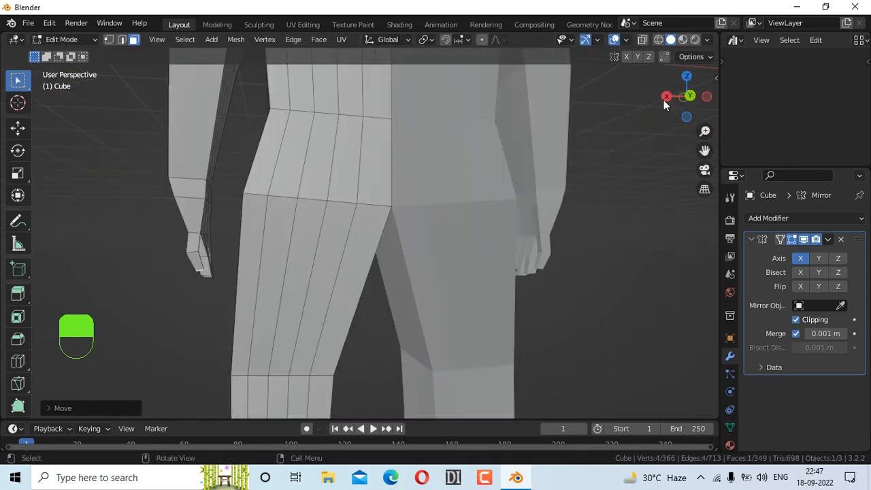
pyautogui.hotkey('ctrl', 'z')
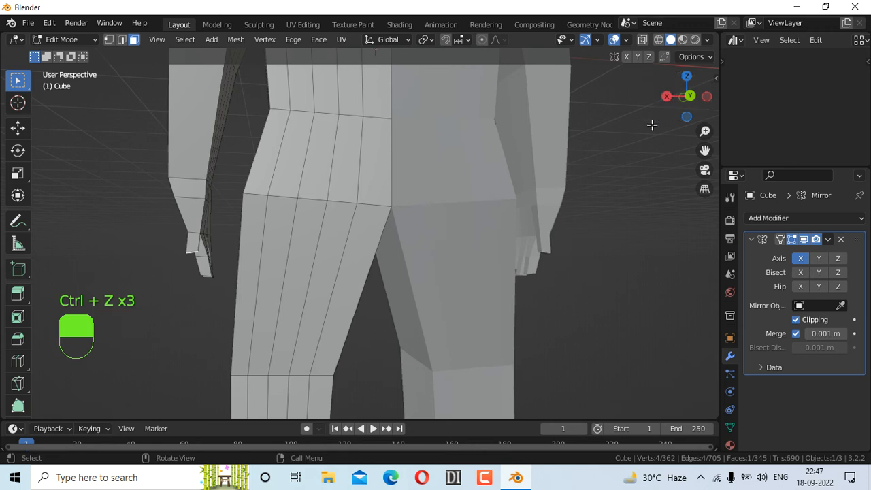
# Move the little finger's end face about 0.05 m toward the leg so the first segment angles inward.
pyautogui.press('g')
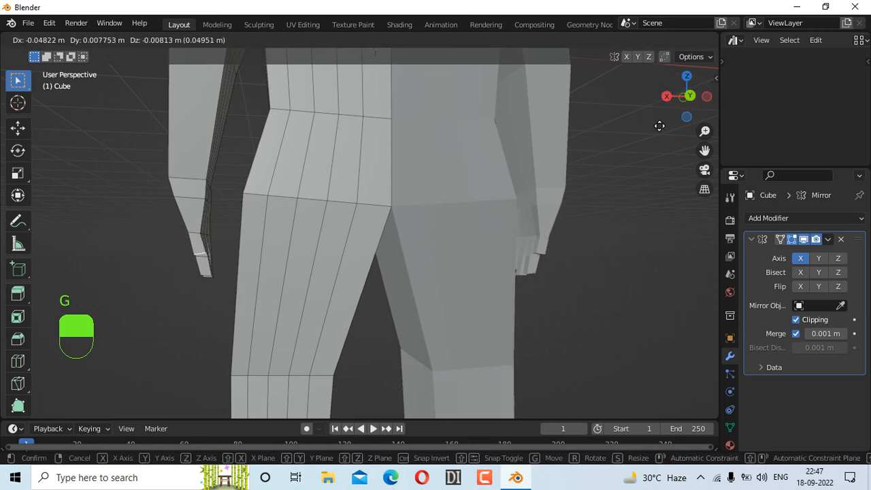
pyautogui.click(663, 136)
pyautogui.press('e')
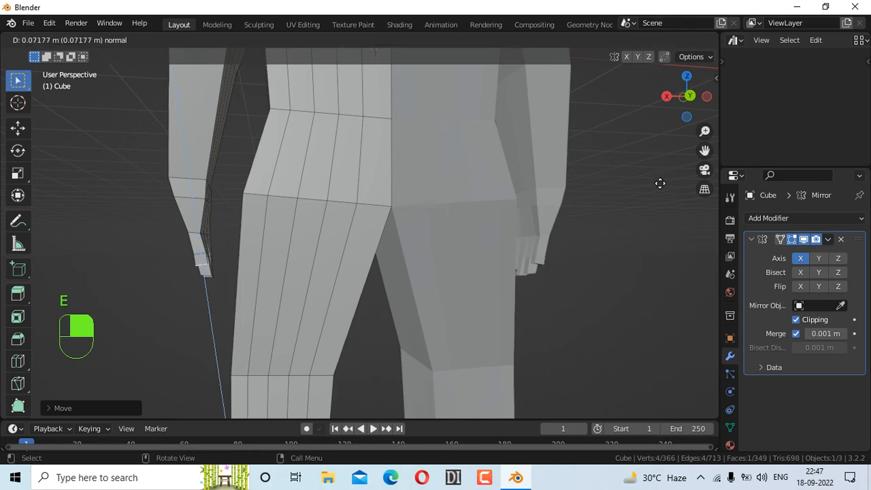
pyautogui.press('s')
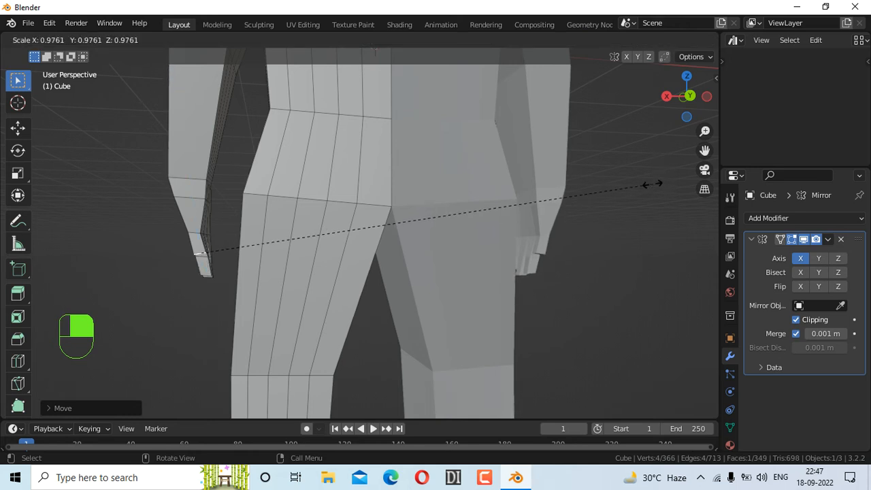
pyautogui.rightClick(651, 194)
# Extrude the little finger's second segment downward, then scale down its tip face and reposition it.
pyautogui.press('e')
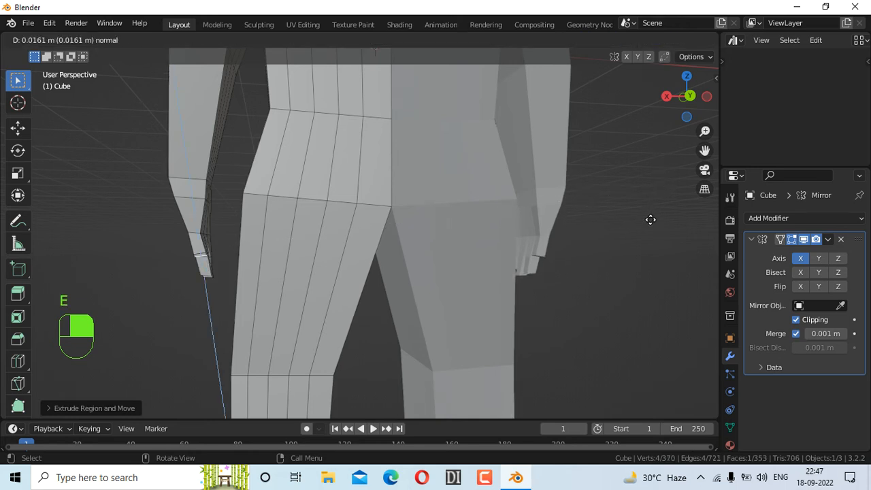
pyautogui.rightClick(654, 229)
pyautogui.press('s')
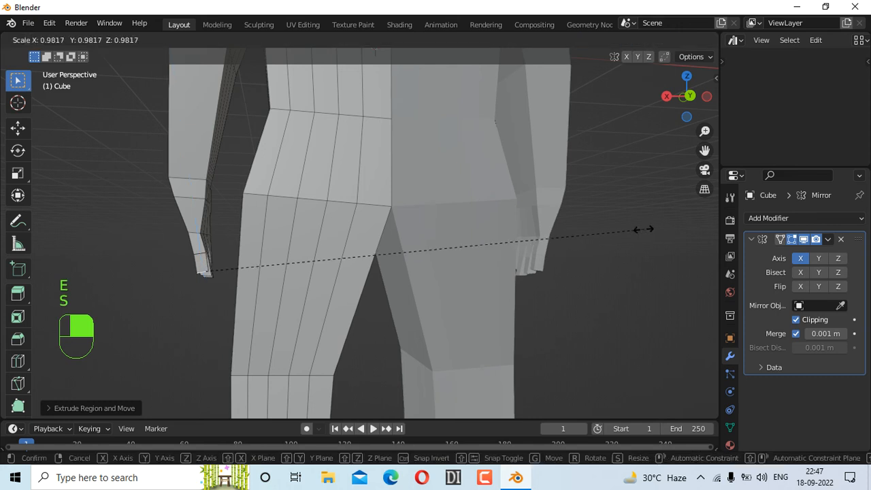
pyautogui.click(523, 246)
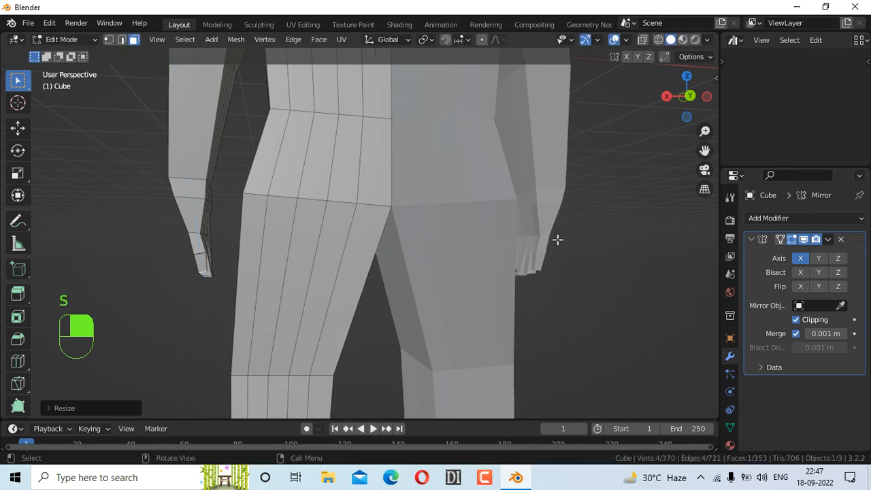
pyautogui.press('g')
pyautogui.click(619, 236)
# Switch to vertex selection, clear the selection and bring the hand with the editable mesh into view.
pyautogui.moveTo(668, 97); pyautogui.dragTo(469, 77)
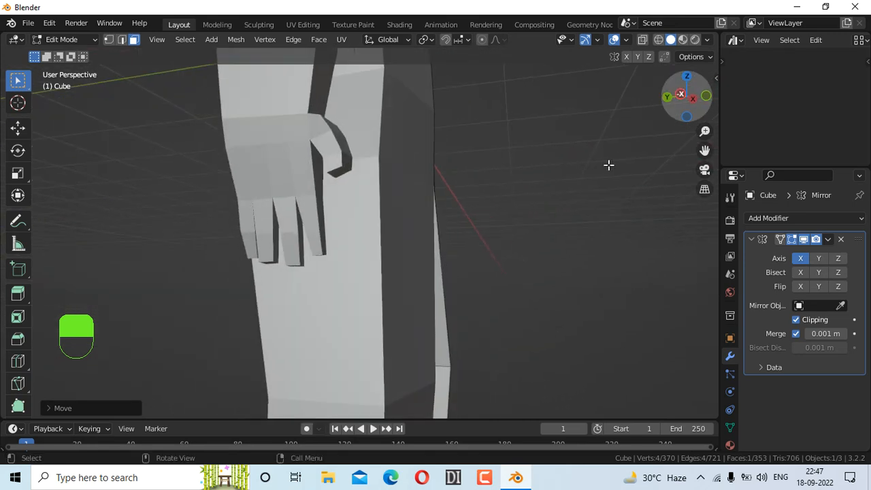
pyautogui.click(620, 156)
pyautogui.moveTo(681, 113); pyautogui.dragTo(711, 110)
pyautogui.moveTo(215, 74); pyautogui.dragTo(181, 77)
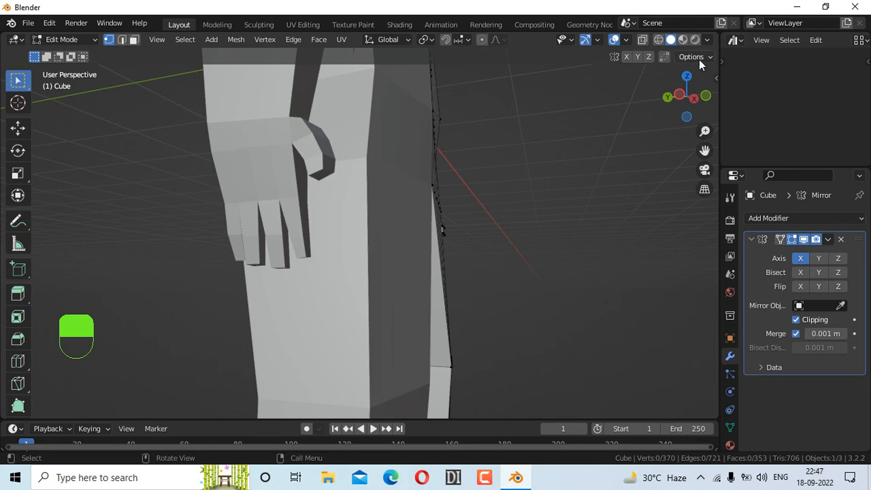
pyautogui.moveTo(686, 89); pyautogui.dragTo(374, 90)
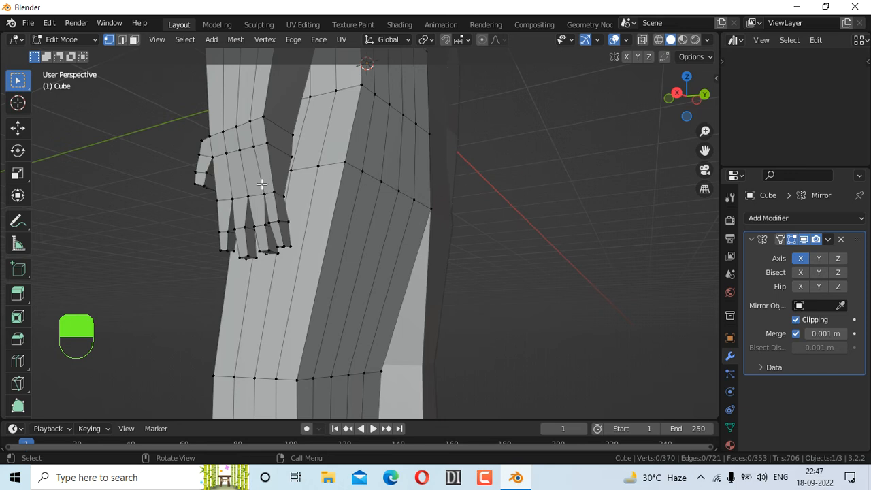
# Try to select the row of knuckle vertices where the four fingers join the palm.
pyautogui.moveTo(208, 197); pyautogui.dragTo(288, 206)
pyautogui.moveTo(205, 192); pyautogui.dragTo(291, 202)
pyautogui.moveTo(712, 111); pyautogui.dragTo(663, 112)
pyautogui.moveTo(180, 228); pyautogui.dragTo(236, 241)
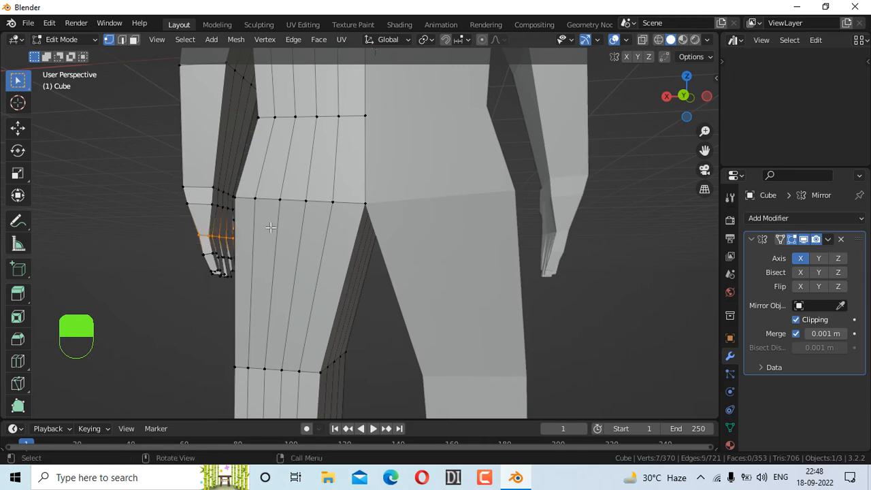
pyautogui.moveTo(685, 114); pyautogui.dragTo(716, 115)
pyautogui.moveTo(720, 114); pyautogui.dragTo(780, 116)
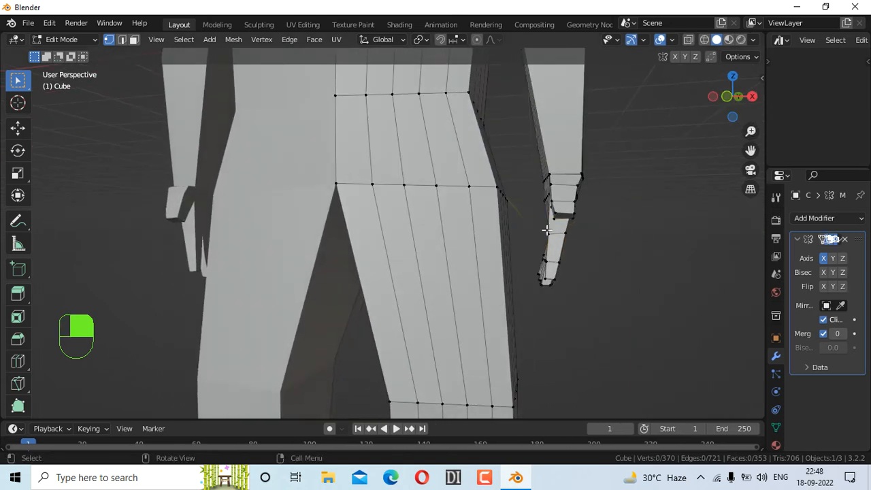
# Select the knuckle vertices around the bases of the four fingers and move them slightly outward, away from the leg.
pyautogui.moveTo(541, 229); pyautogui.dragTo(575, 240)
pyautogui.moveTo(720, 122); pyautogui.dragTo(511, 233)
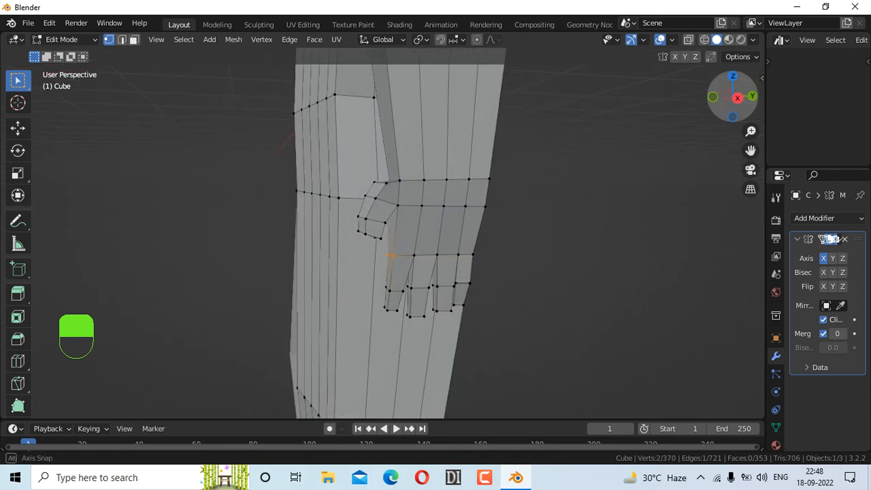
pyautogui.press('shift')
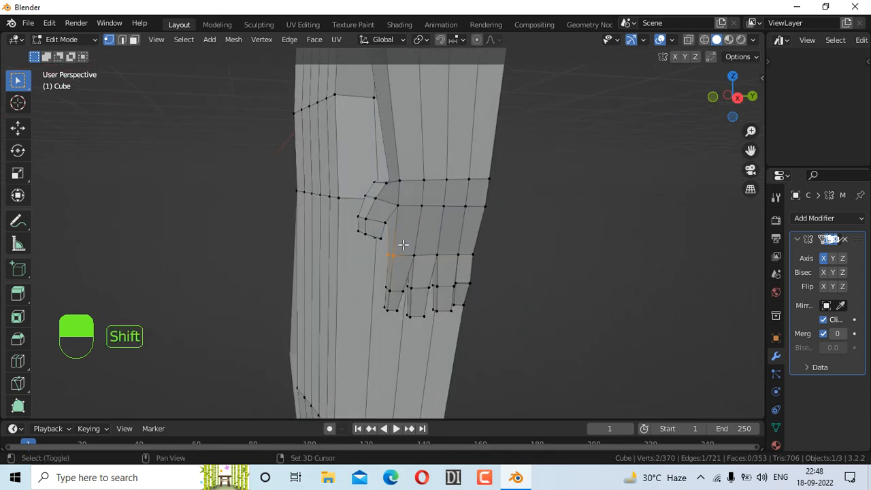
pyautogui.keyDown('shift'); pyautogui.moveTo(403, 244); pyautogui.dragTo(476, 266); pyautogui.keyUp('shift')
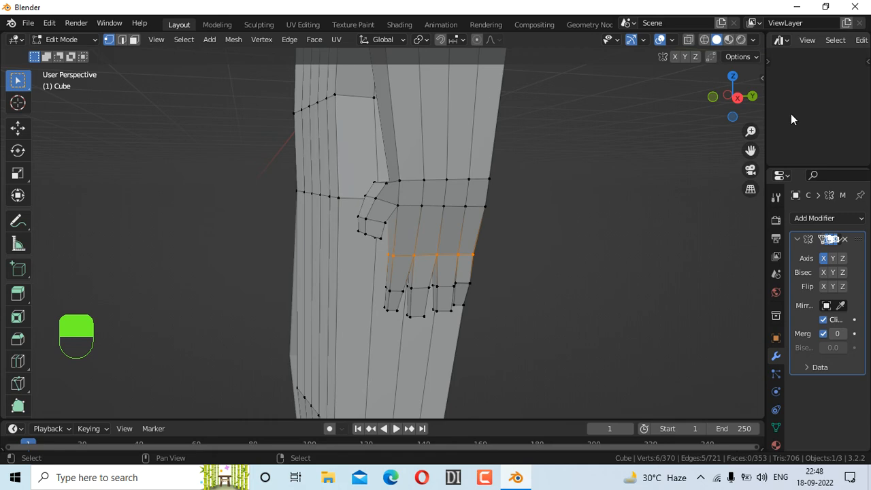
pyautogui.moveTo(726, 106); pyautogui.dragTo(580, 108)
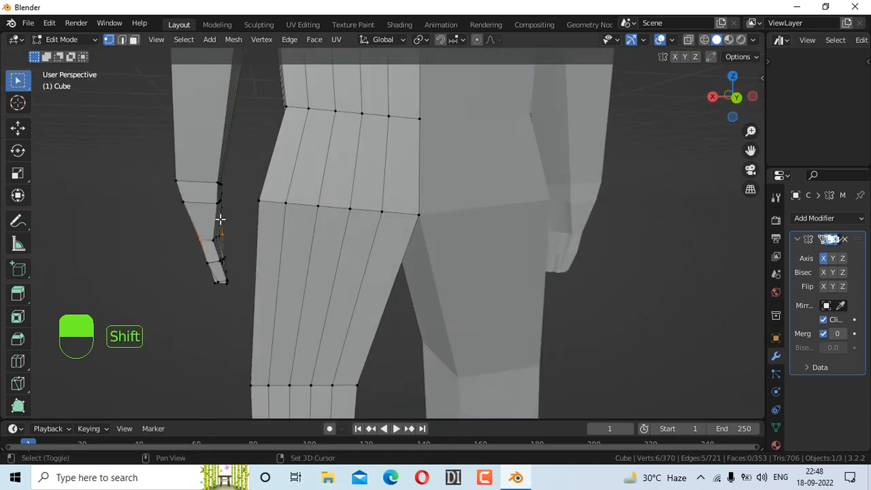
pyautogui.keyDown('shift'); pyautogui.moveTo(196, 230); pyautogui.dragTo(224, 246); pyautogui.keyUp('shift')
pyautogui.moveTo(739, 97)
pyautogui.mouseDown()
pyautogui.moveTo(769, 103)
pyautogui.moveTo(736, 109)
pyautogui.mouseUp()
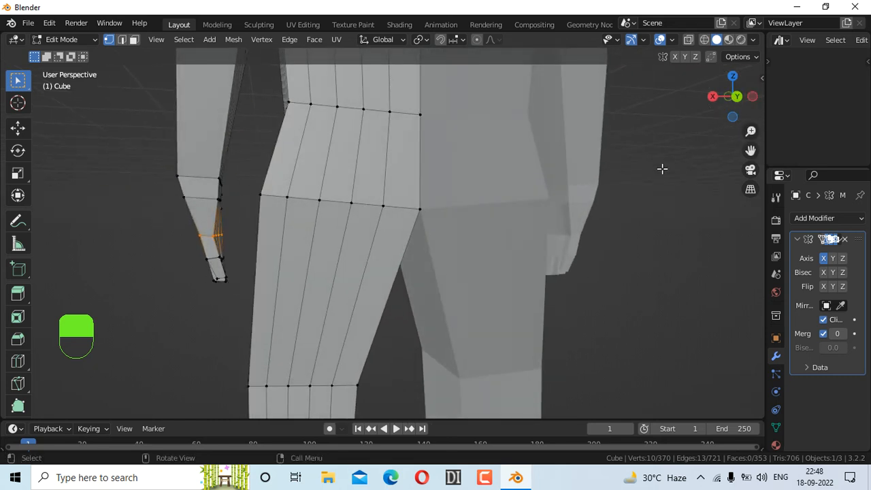
pyautogui.press('g')
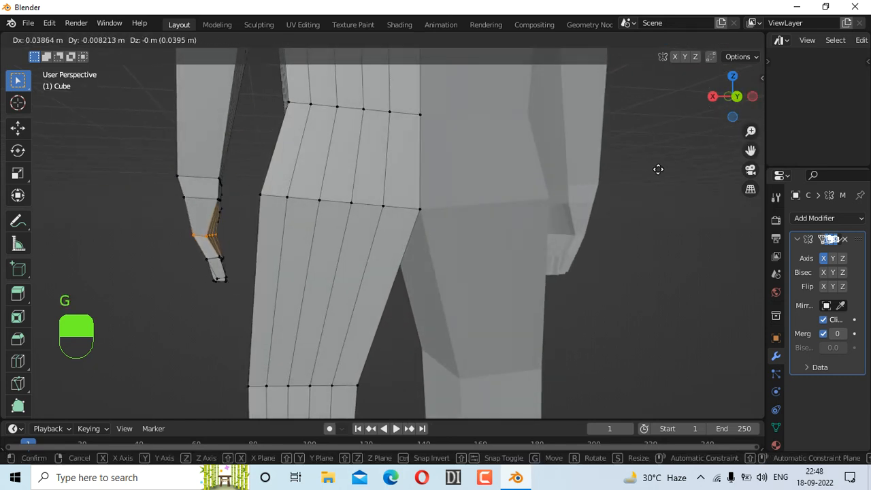
pyautogui.click(660, 171)
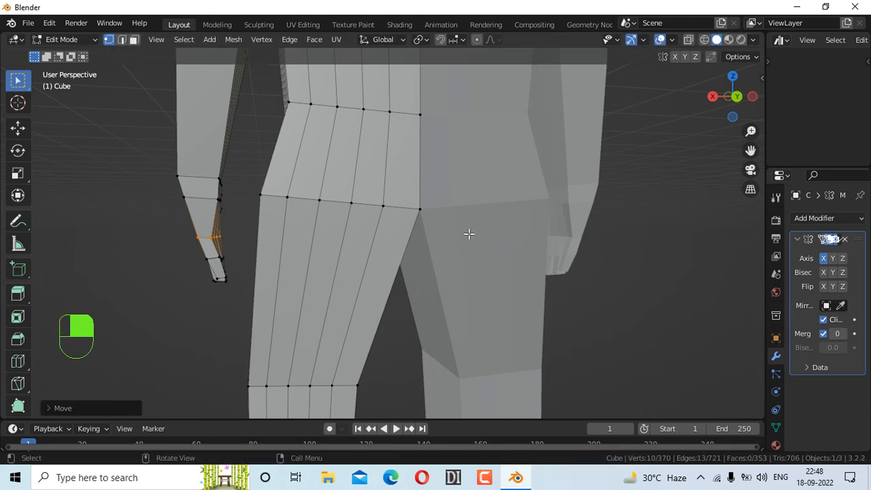
# Select the vertices around the middle joints of all four fingers, on both the front and back of the hand.
pyautogui.moveTo(196, 249); pyautogui.dragTo(237, 265)
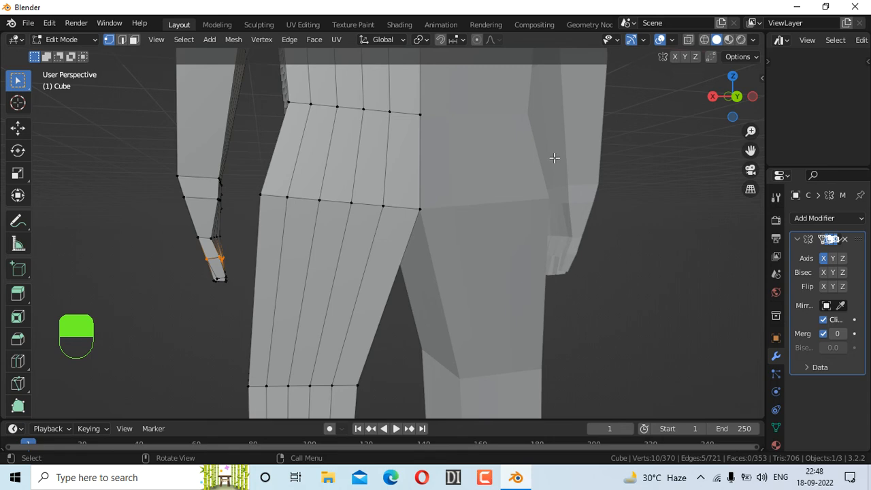
pyautogui.moveTo(707, 112); pyautogui.dragTo(719, 116)
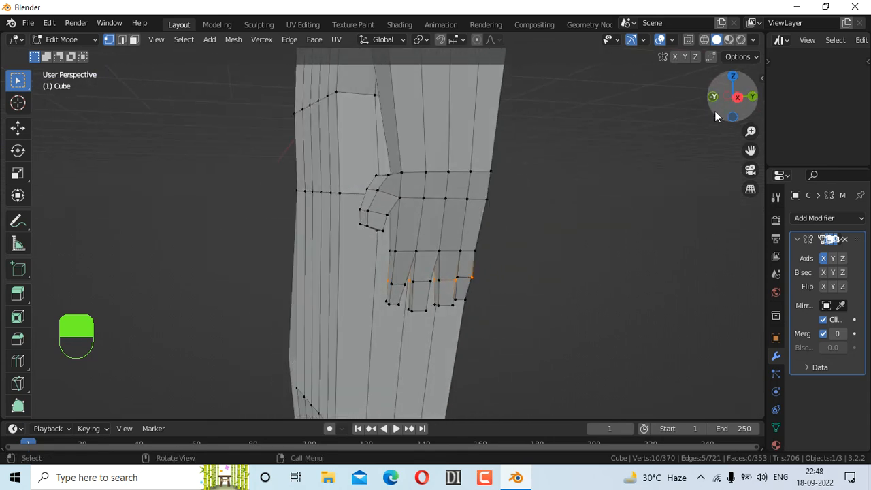
pyautogui.press('shift')
pyautogui.keyDown('shift'); pyautogui.moveTo(384, 266); pyautogui.dragTo(413, 275); pyautogui.keyUp('shift')
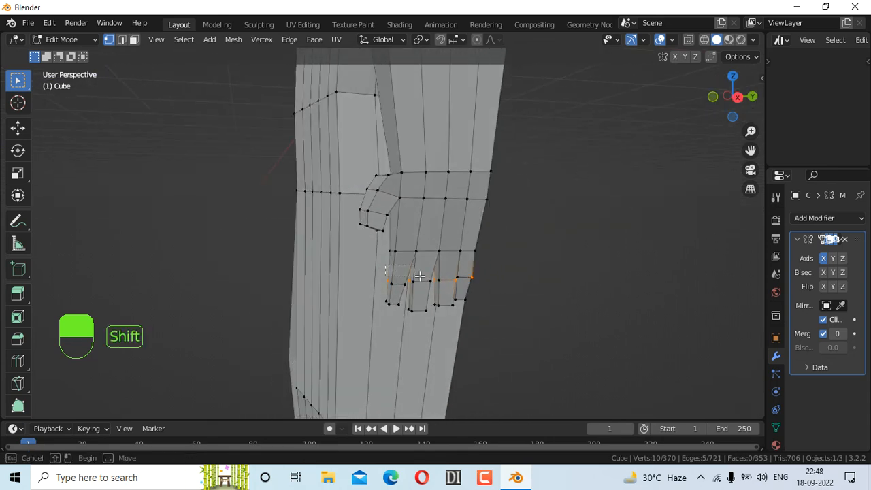
pyautogui.keyDown('shift'); pyautogui.moveTo(466, 293); pyautogui.dragTo(467, 294); pyautogui.keyUp('shift')
pyautogui.moveTo(716, 103); pyautogui.dragTo(839, 113)
pyautogui.press('shift')
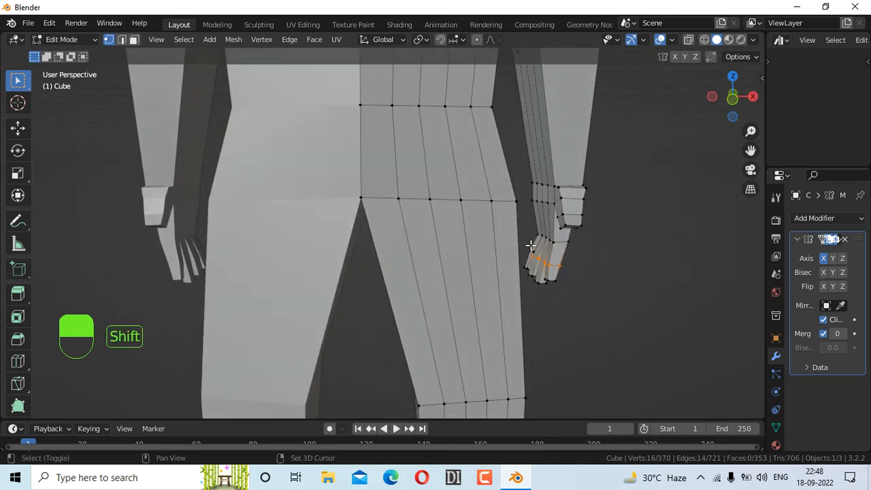
pyautogui.keyDown('shift'); pyautogui.click(525, 246); pyautogui.keyUp('shift')
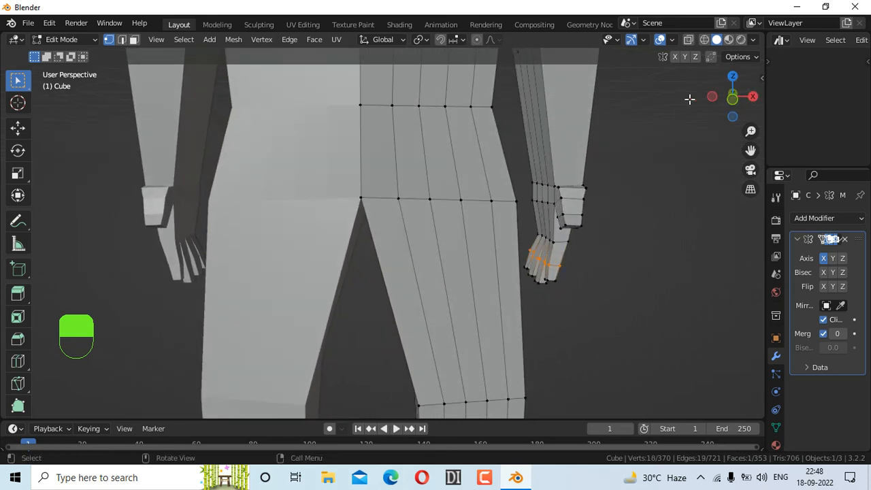
pyautogui.moveTo(716, 102); pyautogui.dragTo(702, 105)
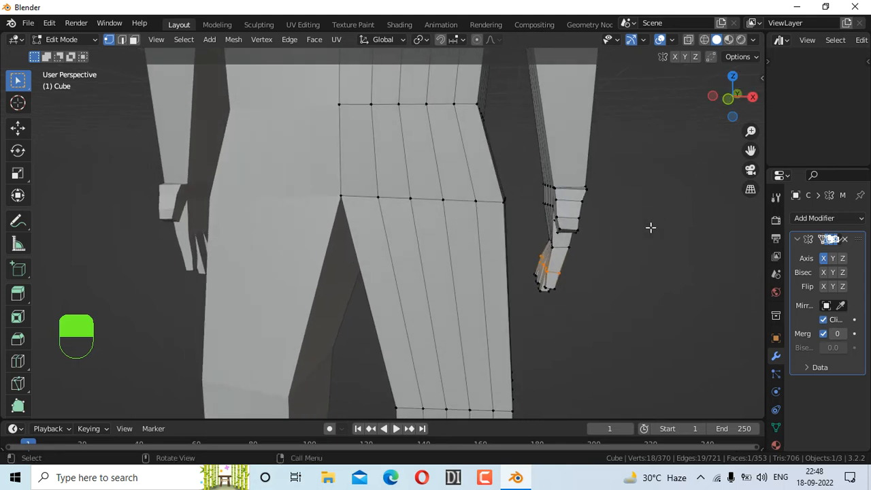
# Try moving the selected finger-joint vertices about 0.03 m outward, and undo the move.
pyautogui.press('g')
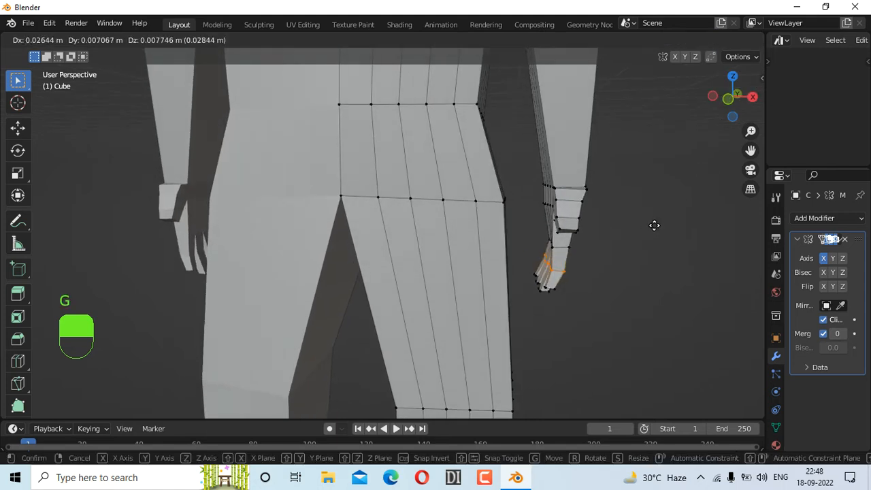
pyautogui.click(657, 227)
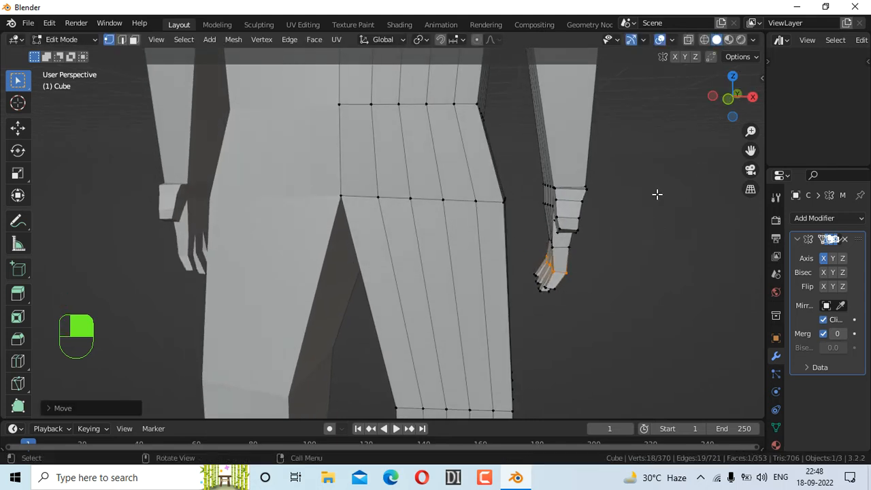
pyautogui.moveTo(723, 107); pyautogui.dragTo(585, 208)
pyautogui.hotkey('ctrl', 'z')
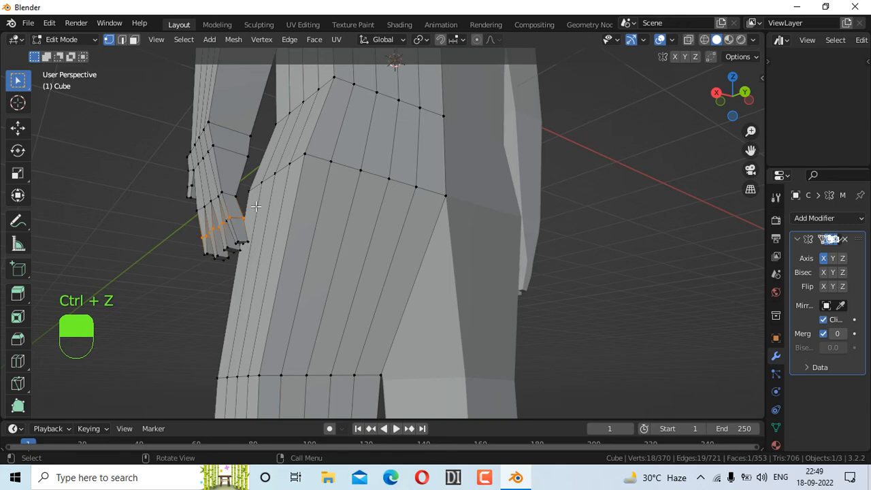
# Add the missing finger-joint vertex to the selection and move the selected joint vertices about 0.026 m outward and slightly down.
pyautogui.keyDown('shift'); pyautogui.click(223, 219); pyautogui.keyUp('shift')
pyautogui.moveTo(723, 99); pyautogui.dragTo(741, 103)
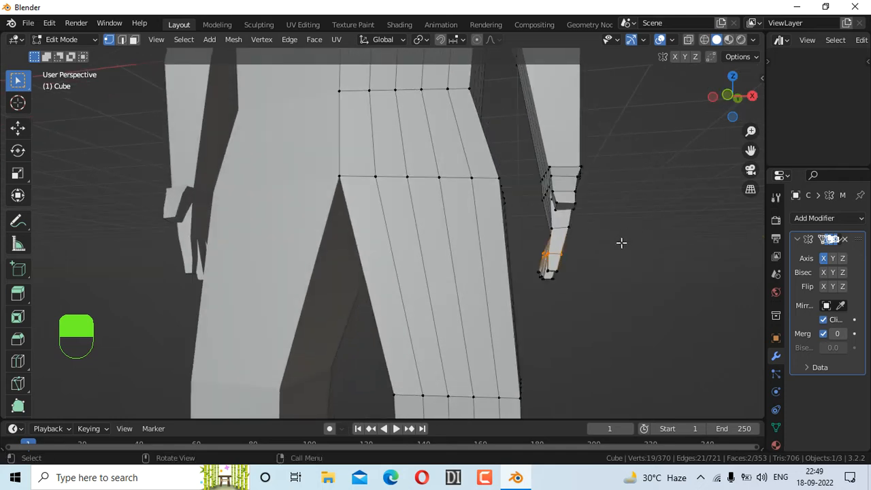
pyautogui.press('g')
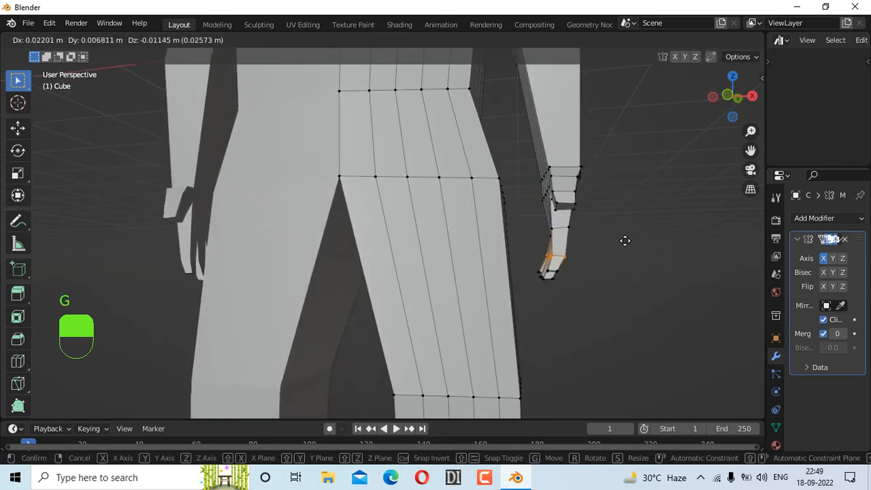
pyautogui.click(625, 241)
pyautogui.moveTo(713, 97); pyautogui.dragTo(753, 98)
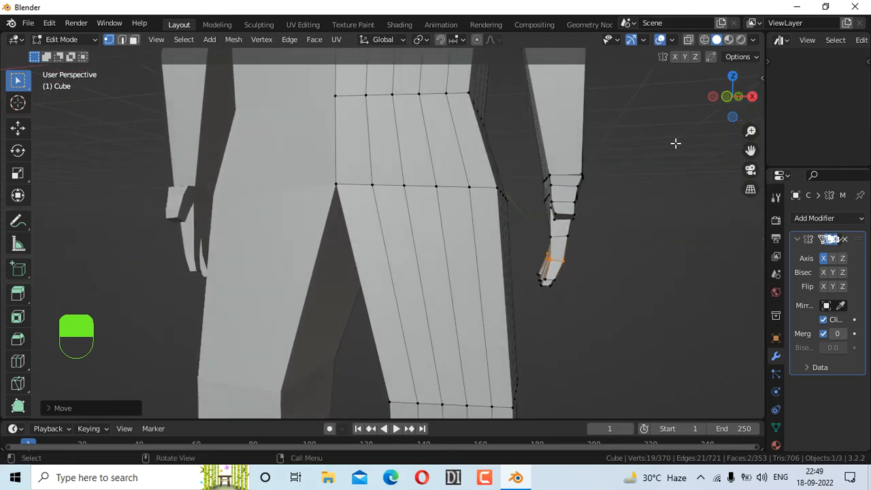
# Select the knuckle vertices at the bases of the four fingers on both the front and back of the hand.
pyautogui.moveTo(537, 221); pyautogui.dragTo(543, 221)
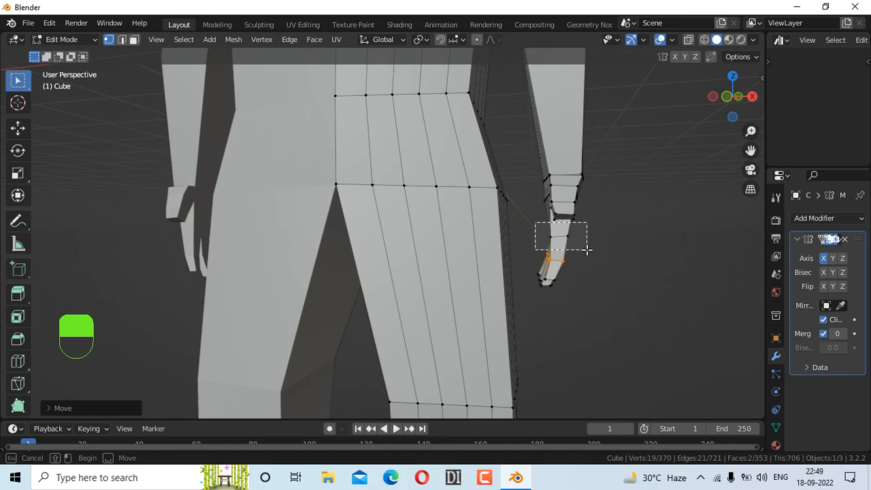
pyautogui.moveTo(587, 250); pyautogui.dragTo(585, 250)
pyautogui.moveTo(741, 98); pyautogui.dragTo(646, 99)
pyautogui.keyDown('shift'); pyautogui.moveTo(415, 231); pyautogui.dragTo(503, 256); pyautogui.keyUp('shift')
pyautogui.moveTo(726, 120); pyautogui.dragTo(640, 122)
pyautogui.keyDown('shift'); pyautogui.moveTo(189, 226); pyautogui.dragTo(235, 244); pyautogui.keyUp('shift')
pyautogui.moveTo(715, 102); pyautogui.dragTo(746, 96)
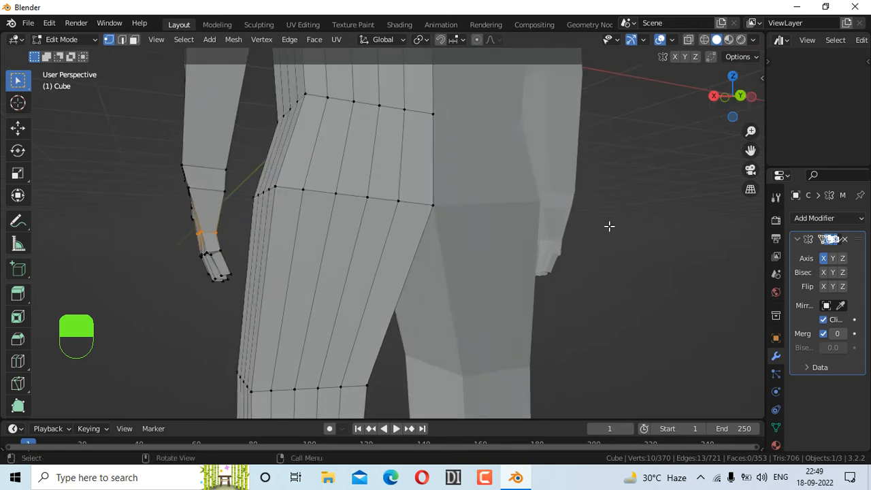
# Try moving the selected knuckle vertices freely about 0.033 m outward and down, and undo the move.
pyautogui.press('g')
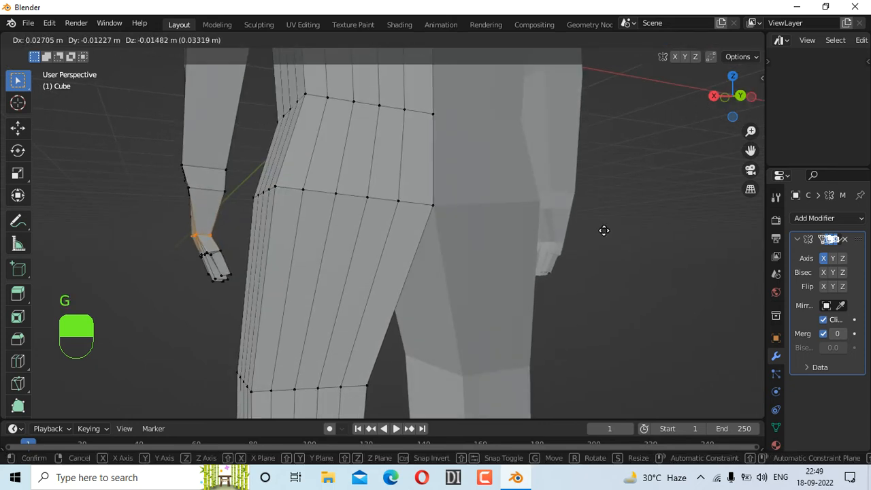
pyautogui.click(604, 230)
pyautogui.moveTo(739, 97); pyautogui.dragTo(854, 99)
pyautogui.hotkey('ctrl', 'z')
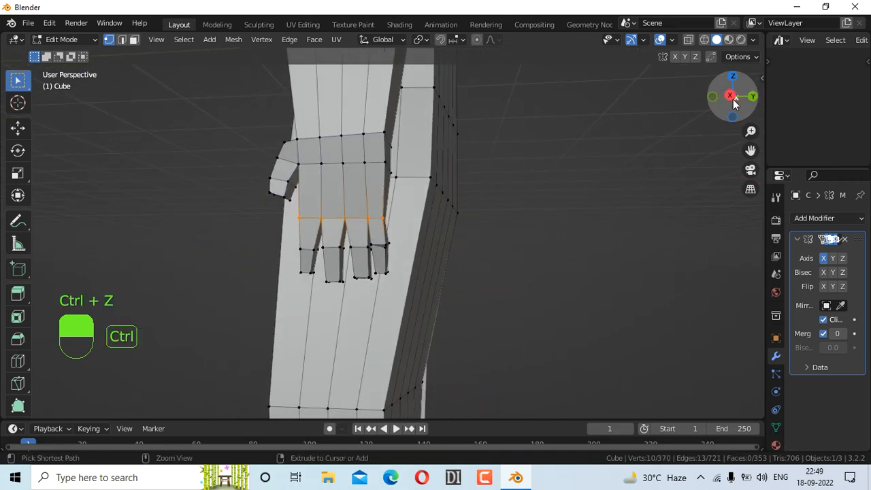
# Move the selected knuckle vertices about 0.013 m along the X axis in back view.
pyautogui.moveTo(734, 102); pyautogui.dragTo(733, 102)
pyautogui.click(737, 102)
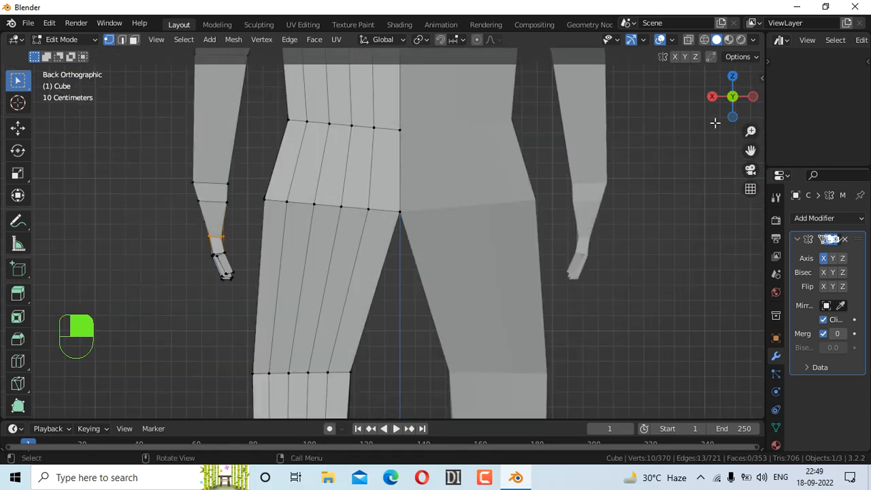
pyautogui.press('g')
pyautogui.press('x')
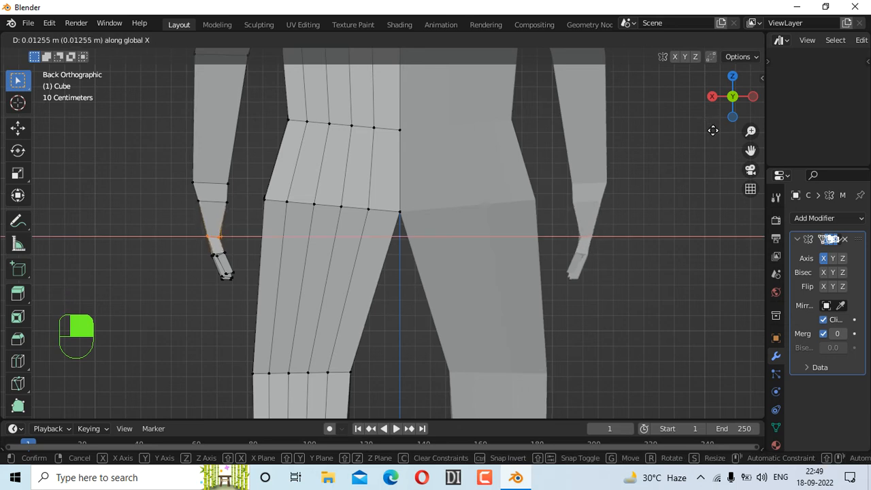
pyautogui.click(713, 130)
# Shift the knuckle vertices about 0.006 m along the Y axis and clear the selection.
pyautogui.moveTo(731, 94); pyautogui.dragTo(868, 90)
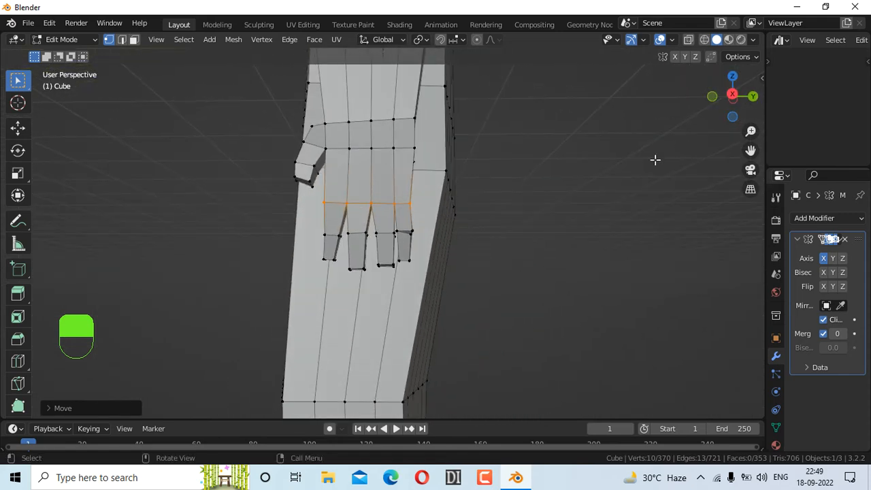
pyautogui.press('g')
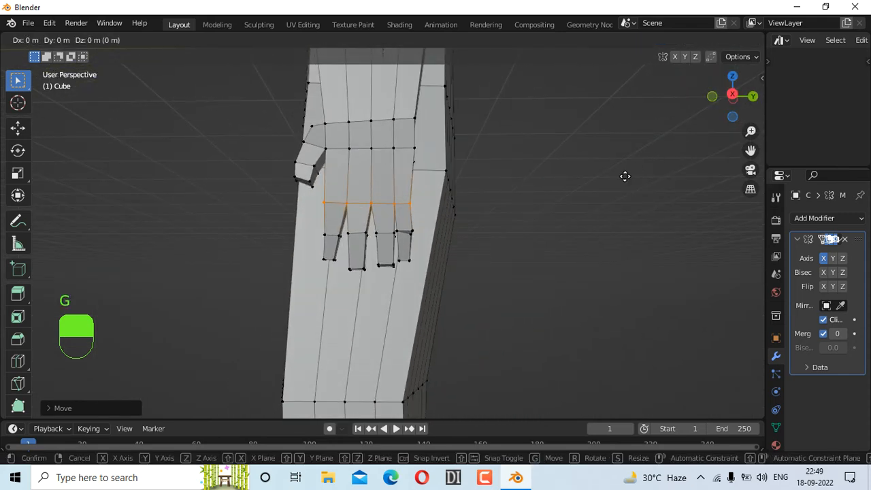
pyautogui.press('y')
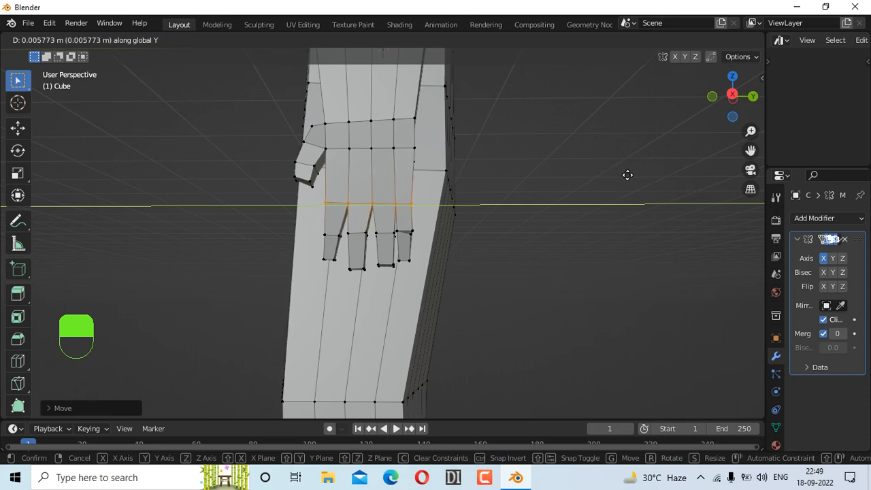
pyautogui.click(628, 177)
pyautogui.click(620, 199)
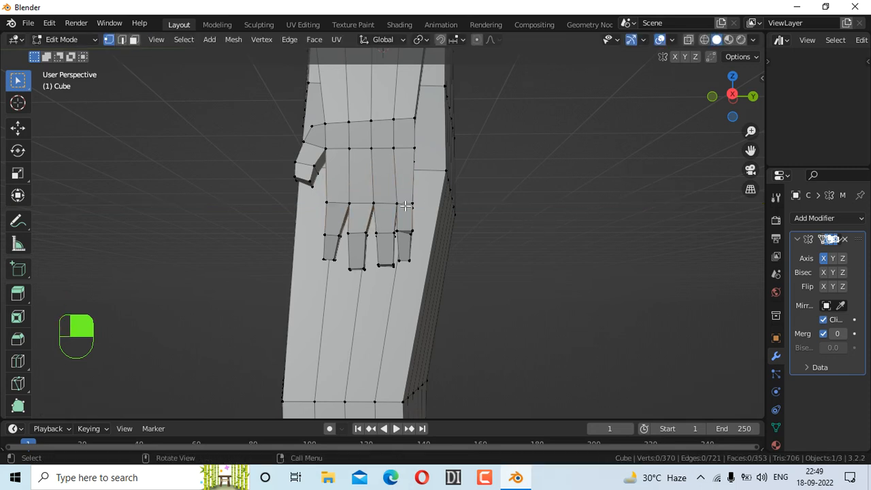
# Move the stray middle-joint vertex of the little finger up about 0.017 m to line up with the finger segment above.
pyautogui.moveTo(713, 111)
pyautogui.mouseDown()
pyautogui.moveTo(718, 102)
pyautogui.moveTo(710, 102)
pyautogui.mouseUp()
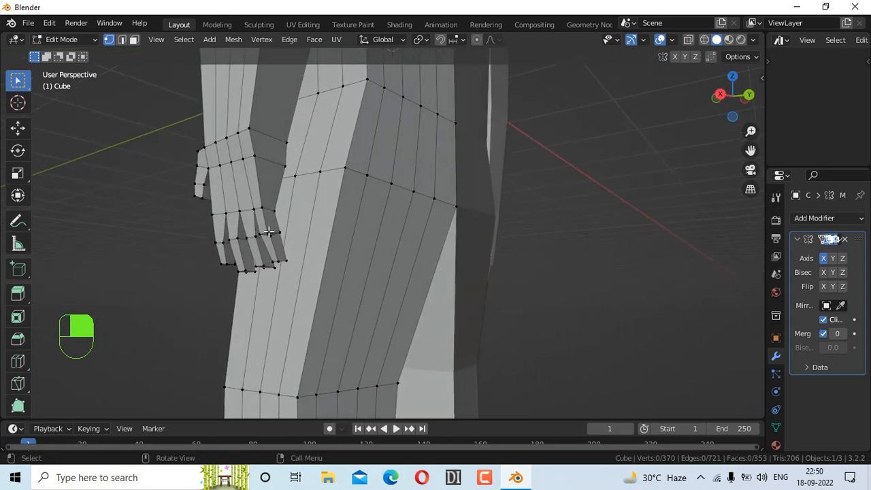
pyautogui.press('b')
pyautogui.moveTo(264, 230); pyautogui.dragTo(279, 243)
pyautogui.scroll(5, 301, 255)
pyautogui.moveTo(754, 106); pyautogui.dragTo(648, 194)
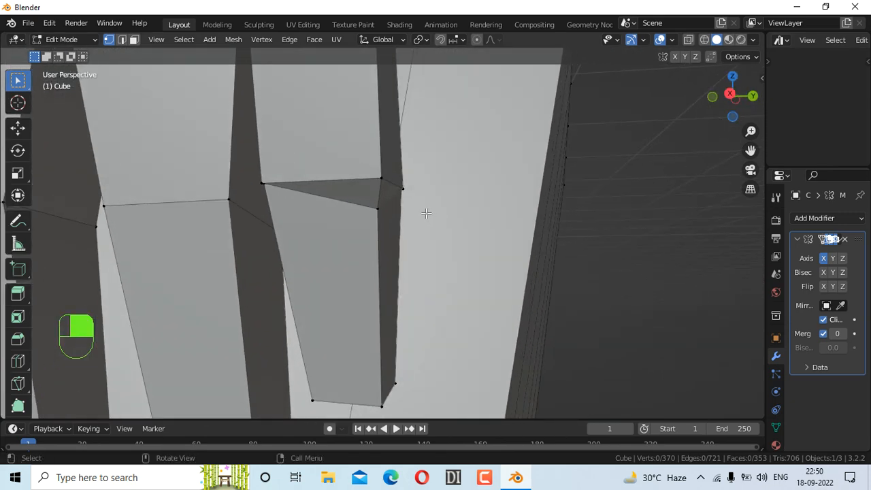
pyautogui.click(377, 208)
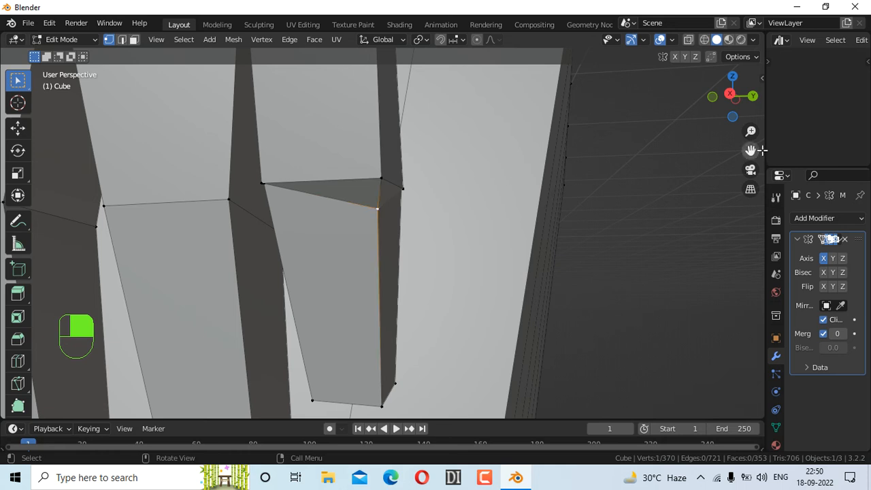
pyautogui.press('g')
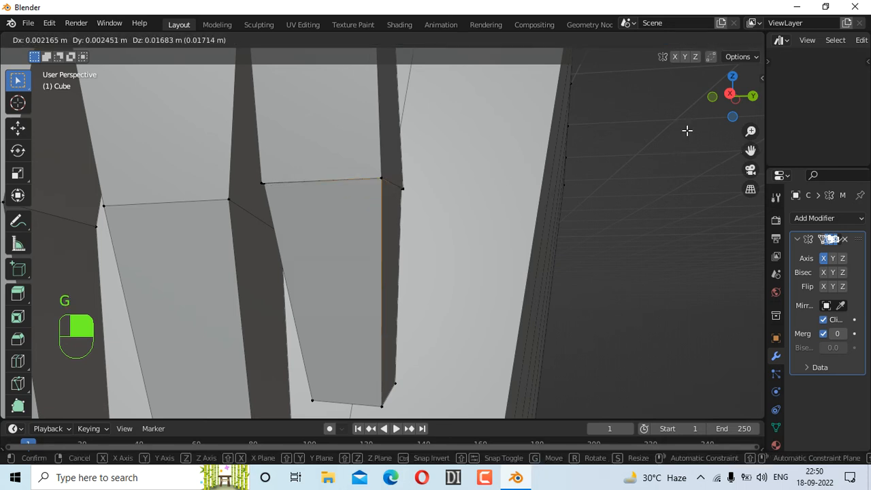
pyautogui.click(636, 161)
pyautogui.moveTo(724, 98)
pyautogui.mouseDown()
pyautogui.moveTo(687, 96)
pyautogui.moveTo(721, 100)
pyautogui.mouseUp()
pyautogui.scroll(-9, 566, 212)
pyautogui.scroll(-4, 565, 211)
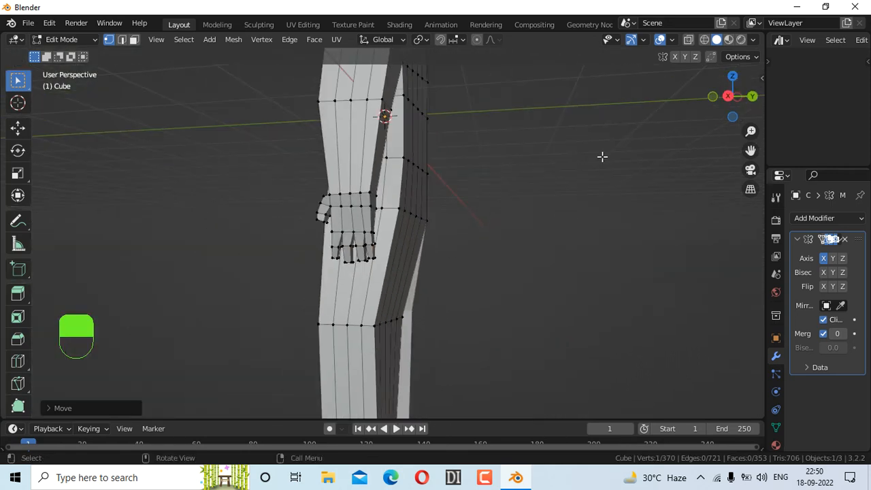
# Try to select the knee-level vertices of the editable leg in solid shading, removing unwanted ones from the selection.
pyautogui.moveTo(734, 94)
pyautogui.mouseDown()
pyautogui.moveTo(743, 96)
pyautogui.moveTo(726, 102)
pyautogui.mouseUp()
pyautogui.scroll(-5, 504, 223)
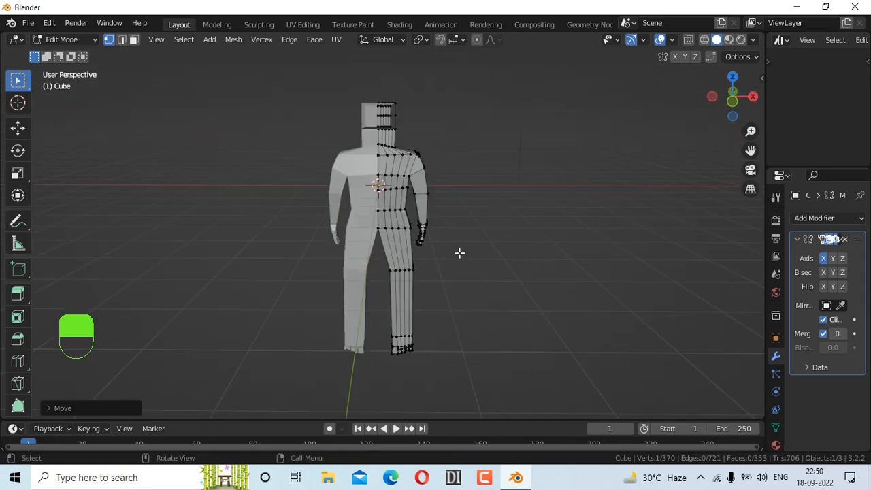
pyautogui.scroll(6, 460, 252)
pyautogui.moveTo(375, 295); pyautogui.dragTo(468, 343)
pyautogui.moveTo(735, 97); pyautogui.dragTo(702, 99)
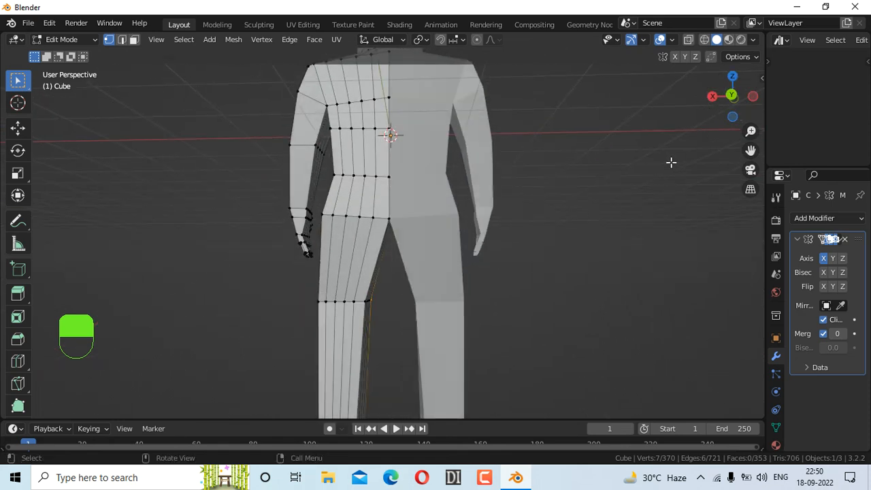
pyautogui.keyDown('ctrl'); pyautogui.moveTo(295, 291); pyautogui.dragTo(399, 347); pyautogui.keyUp('ctrl')
pyautogui.keyDown('ctrl'); pyautogui.moveTo(295, 284); pyautogui.dragTo(389, 347); pyautogui.keyUp('ctrl')
pyautogui.moveTo(734, 97)
pyautogui.mouseDown()
pyautogui.moveTo(868, 99)
pyautogui.moveTo(732, 97)
pyautogui.mouseUp()
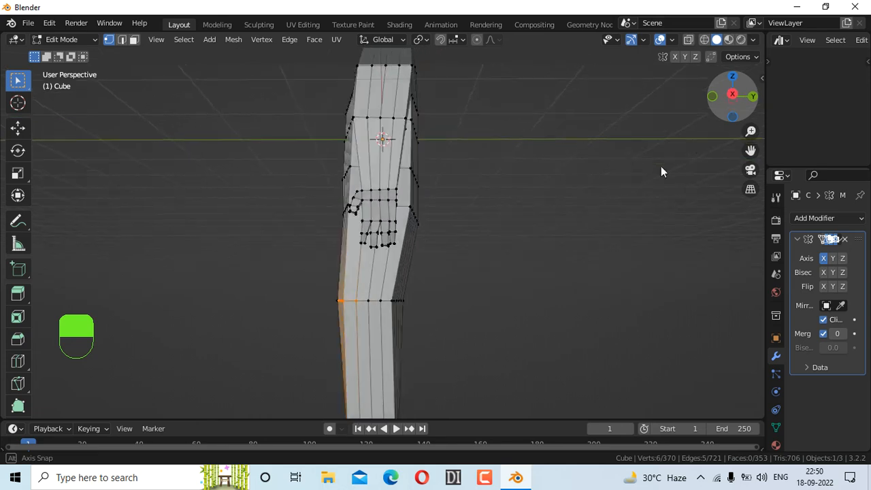
pyautogui.keyDown('ctrl'); pyautogui.moveTo(390, 283); pyautogui.dragTo(423, 316); pyautogui.keyUp('ctrl')
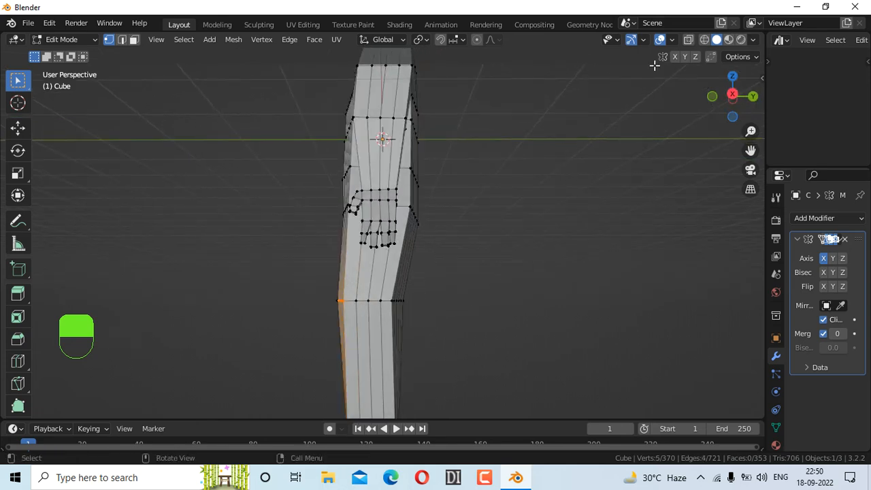
# Try box-selecting the ring of knee vertices in wireframe shading, clear the selection and return to solid shading.
pyautogui.click(688, 41)
pyautogui.click(712, 120)
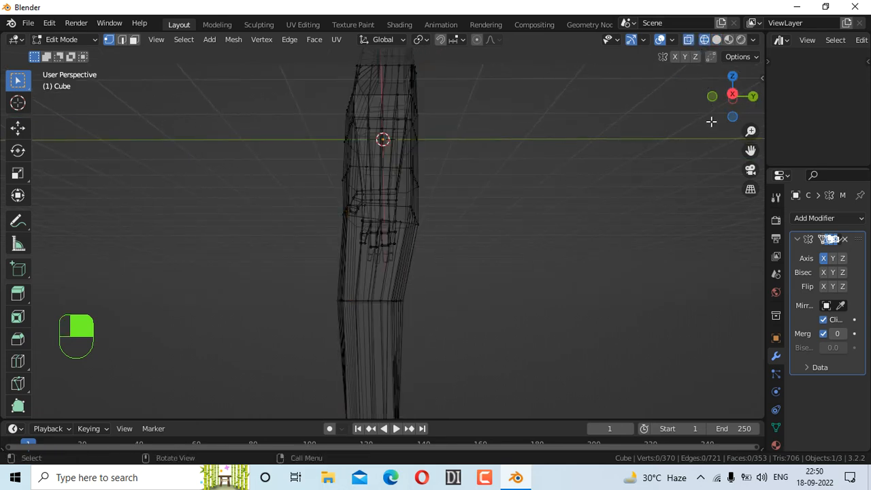
pyautogui.moveTo(734, 102); pyautogui.dragTo(776, 102)
pyautogui.moveTo(373, 293); pyautogui.dragTo(483, 311)
pyautogui.moveTo(733, 99); pyautogui.dragTo(764, 97)
pyautogui.scroll(-4, 526, 240)
pyautogui.moveTo(709, 104); pyautogui.dragTo(738, 180)
pyautogui.click(733, 114)
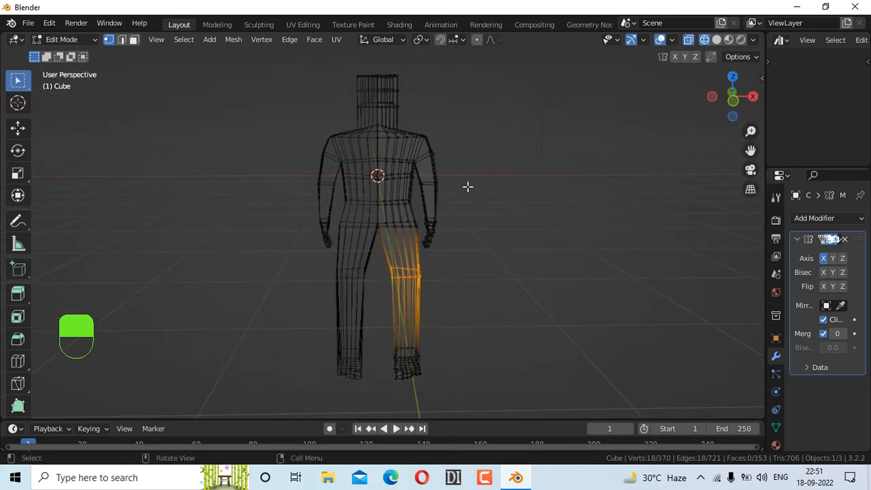
pyautogui.click(467, 186)
pyautogui.scroll(2, 504, 152)
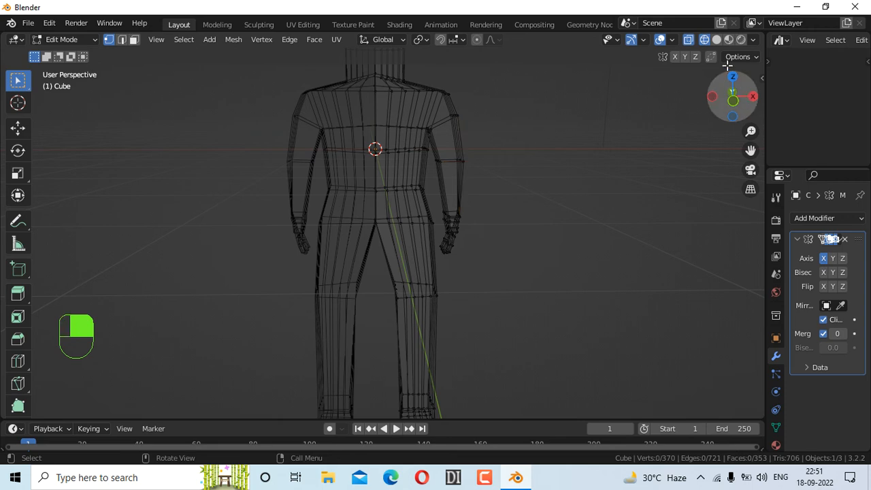
pyautogui.click(717, 40)
# Switch to face selection for editing the back of the head.
pyautogui.scroll(4, 447, 230)
pyautogui.scroll(-4, 447, 230)
pyautogui.moveTo(728, 123); pyautogui.dragTo(587, 133)
pyautogui.scroll(-5, 486, 223)
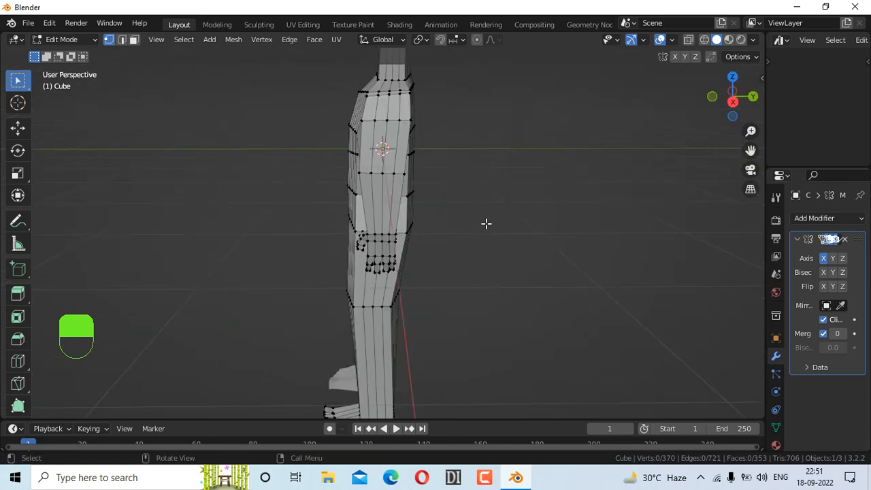
pyautogui.moveTo(700, 127); pyautogui.dragTo(660, 87)
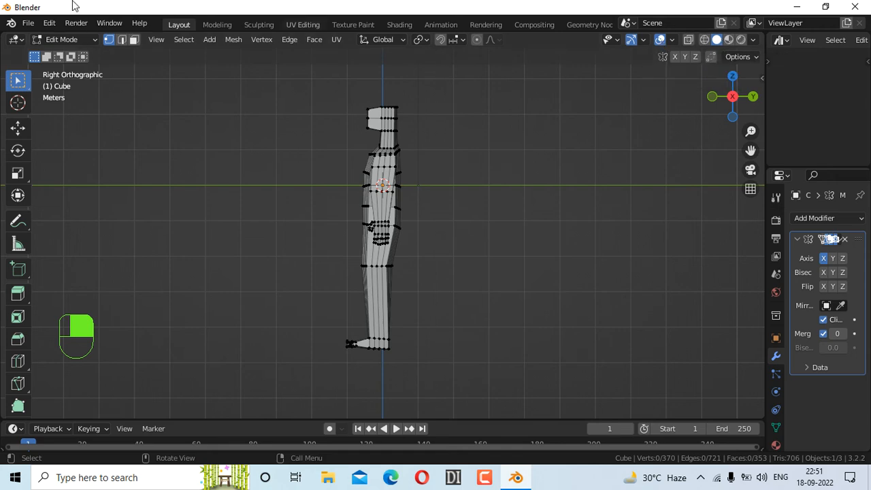
pyautogui.click(134, 39)
pyautogui.scroll(10, 464, 198)
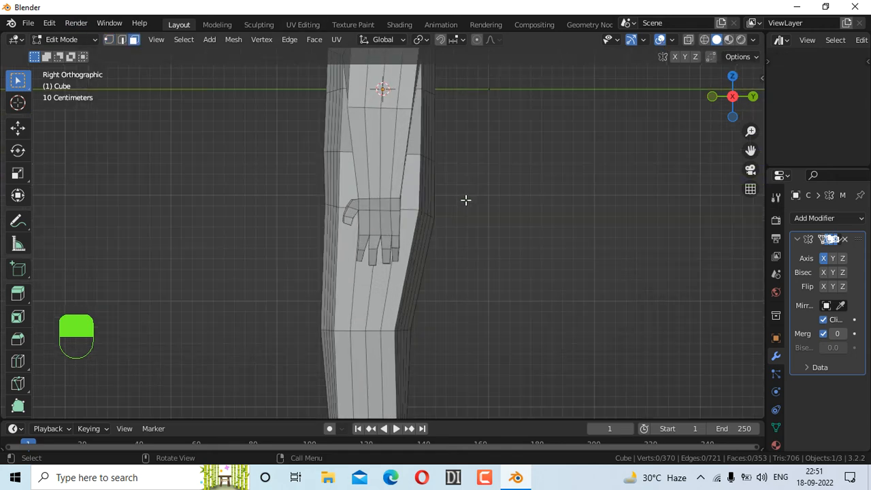
pyautogui.moveTo(751, 150); pyautogui.dragTo(737, 44)
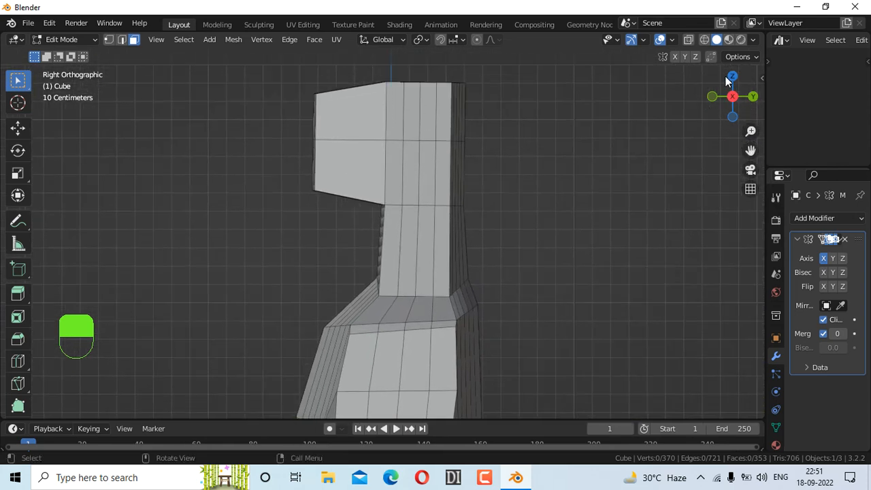
pyautogui.moveTo(727, 82); pyautogui.dragTo(720, 98)
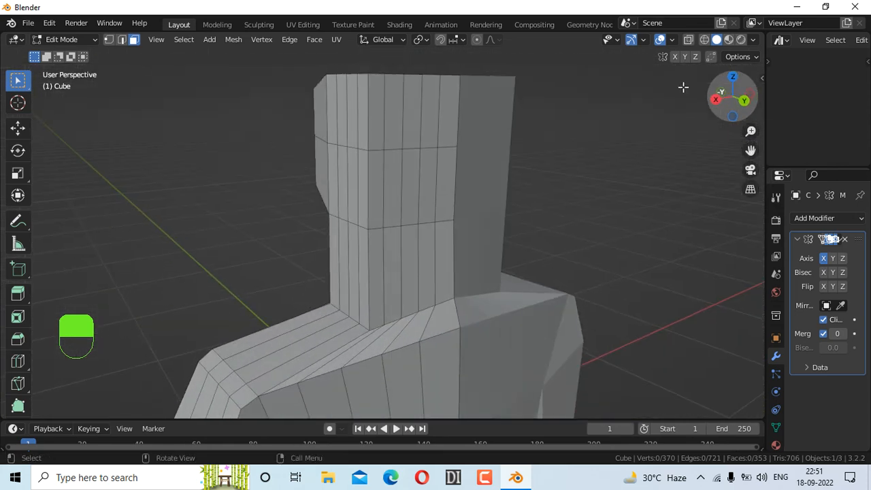
# Try to box-select the faces on the back of the head, and clear the selection.
pyautogui.moveTo(366, 76); pyautogui.dragTo(416, 114)
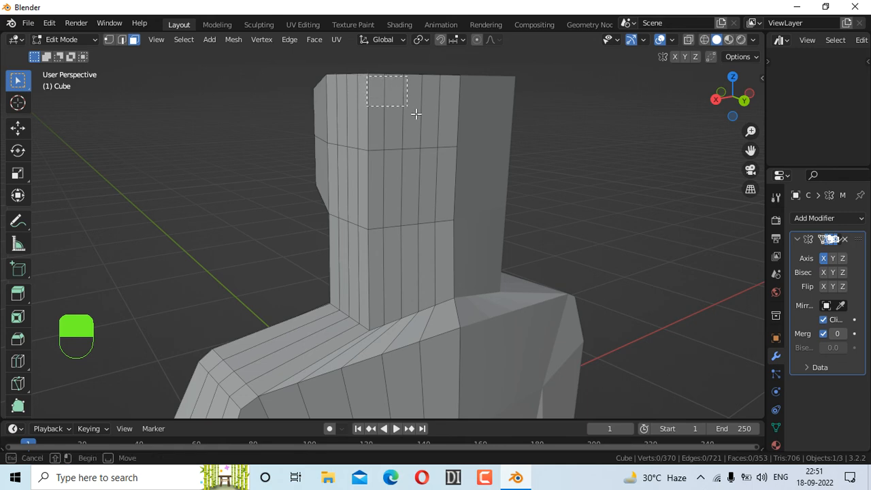
pyautogui.moveTo(460, 142); pyautogui.dragTo(506, 228)
pyautogui.click(520, 181)
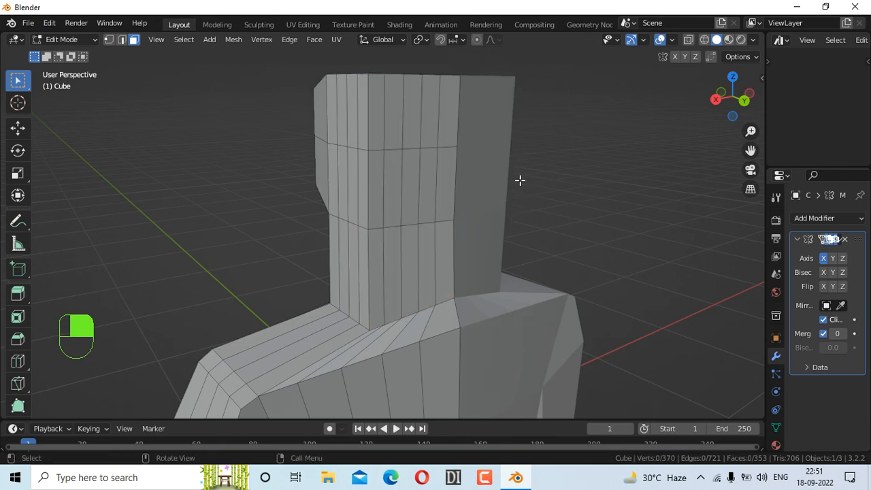
# Select the five faces of the upper row on the back of the head.
pyautogui.click(379, 116)
pyautogui.keyDown('shift'); pyautogui.click(394, 121); pyautogui.keyUp('shift')
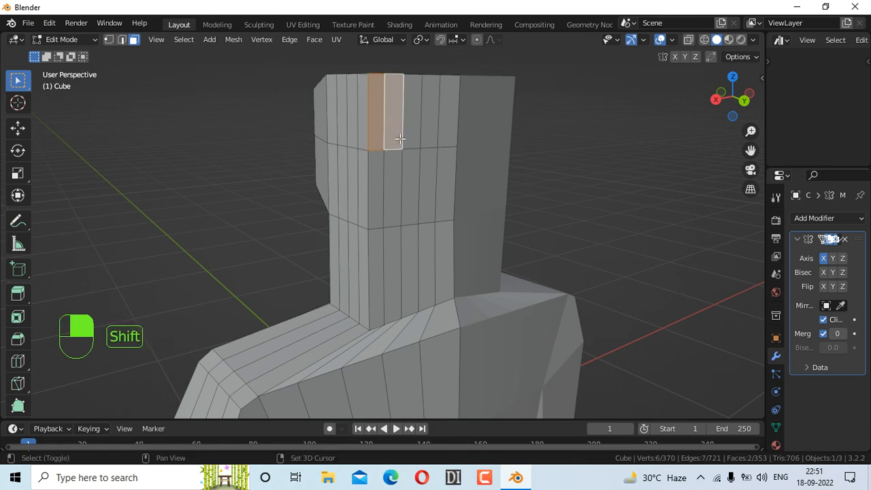
pyautogui.keyDown('shift'); pyautogui.click(415, 133); pyautogui.keyUp('shift')
pyautogui.keyDown('shift'); pyautogui.click(433, 131); pyautogui.keyUp('shift')
pyautogui.keyDown('shift'); pyautogui.click(452, 129); pyautogui.keyUp('shift')
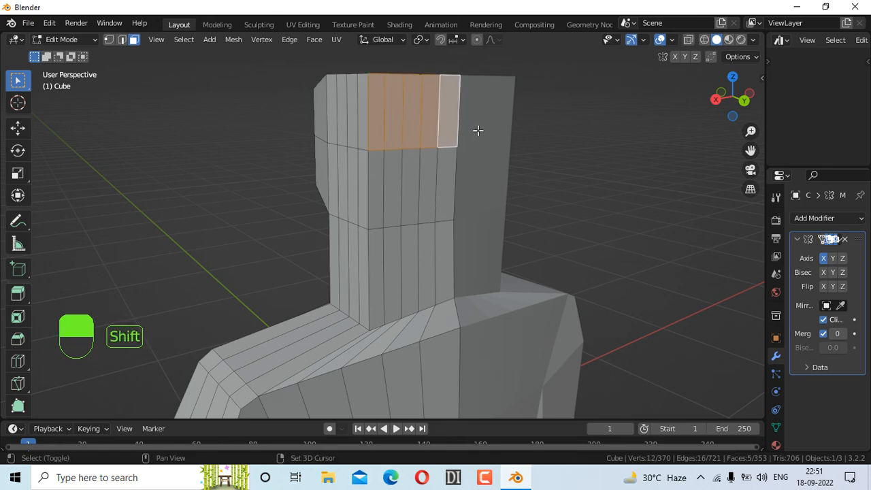
# Add the five faces of the second row to the selection and extrude the back of the head outward.
pyautogui.keyDown('shift'); pyautogui.click(389, 182); pyautogui.keyUp('shift')
pyautogui.keyDown('shift'); pyautogui.click(385, 181); pyautogui.keyUp('shift')
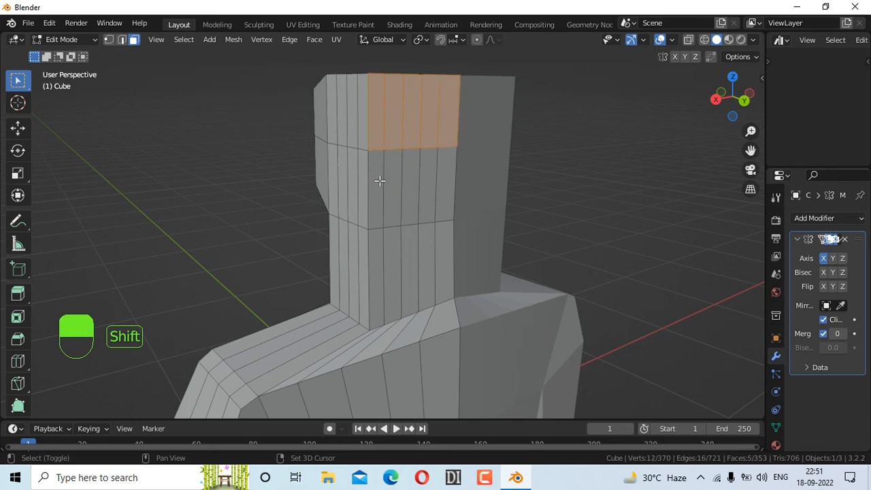
pyautogui.keyDown('shift'); pyautogui.click(378, 183); pyautogui.keyUp('shift')
pyautogui.keyDown('shift'); pyautogui.click(395, 182); pyautogui.keyUp('shift')
pyautogui.keyDown('shift'); pyautogui.click(410, 182); pyautogui.keyUp('shift')
pyautogui.keyDown('shift'); pyautogui.click(415, 182); pyautogui.keyUp('shift')
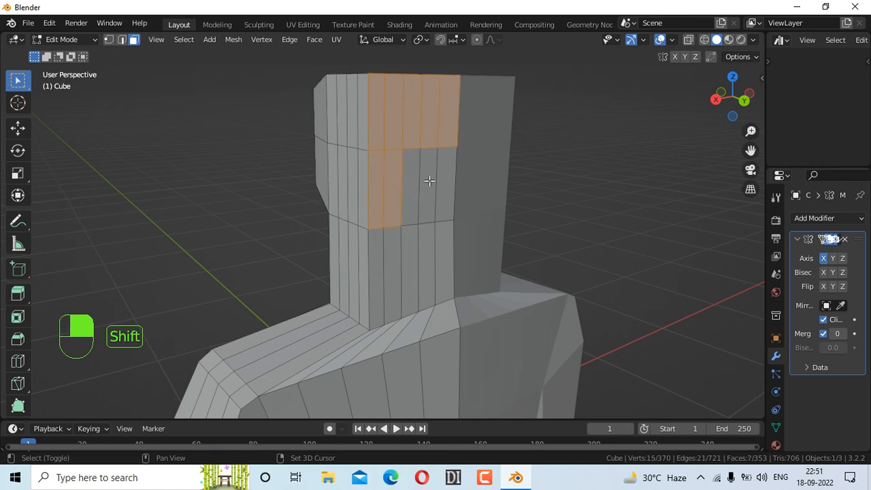
pyautogui.keyDown('shift'); pyautogui.click(414, 181); pyautogui.keyUp('shift')
pyautogui.keyDown('shift'); pyautogui.click(427, 180); pyautogui.keyUp('shift')
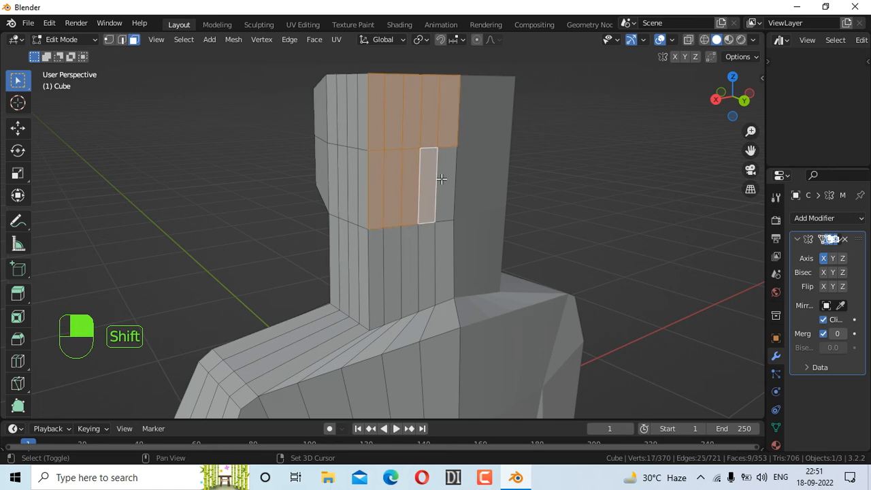
pyautogui.keyDown('shift'); pyautogui.click(443, 179); pyautogui.keyUp('shift')
pyautogui.moveTo(735, 97); pyautogui.dragTo(649, 146)
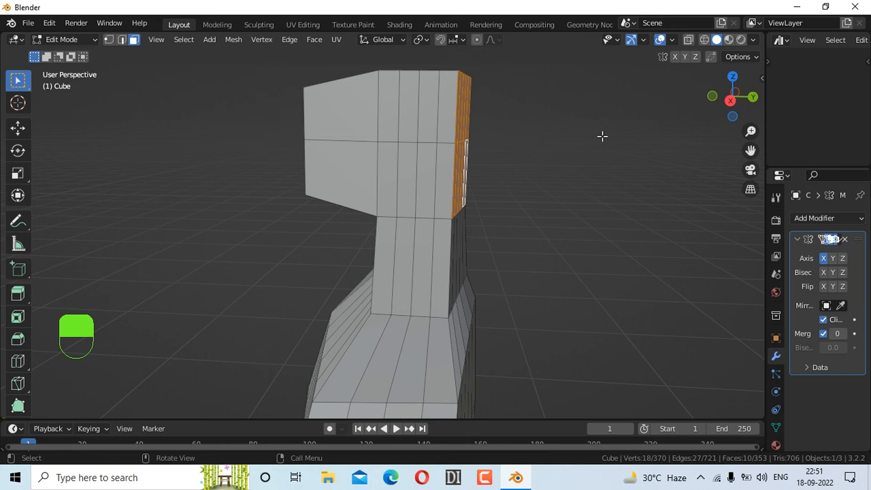
pyautogui.press('e')
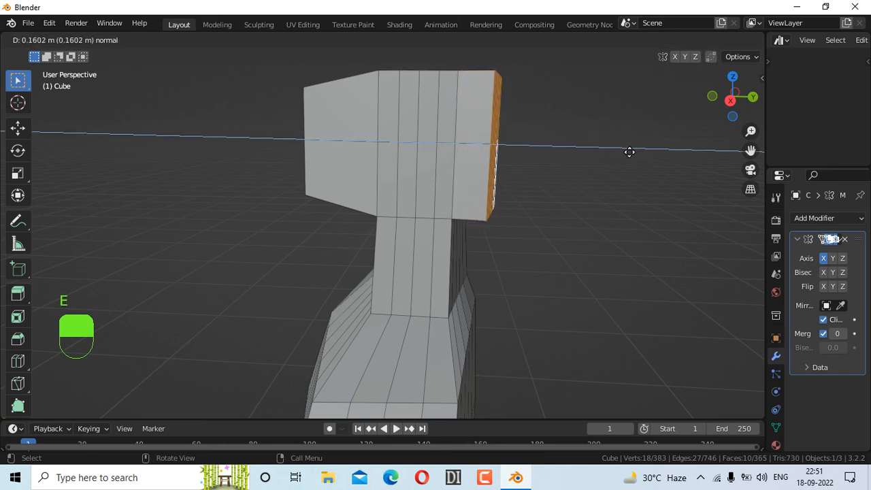
pyautogui.click(627, 151)
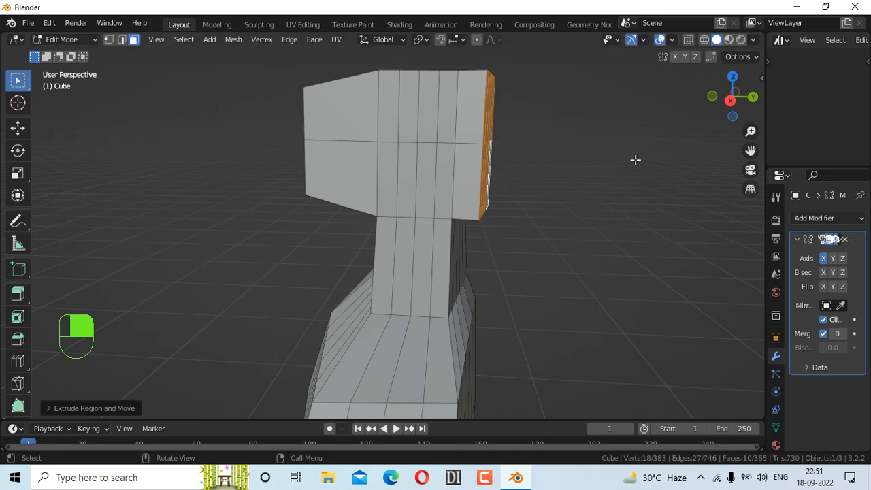
# Scale the extruded back-of-head faces down to about 0.74.
pyautogui.press('s')
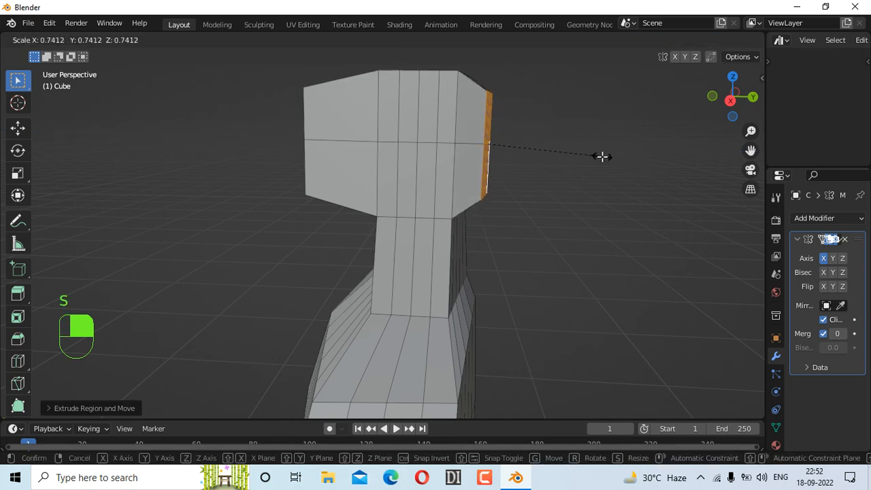
pyautogui.click(602, 157)
pyautogui.moveTo(723, 99); pyautogui.dragTo(609, 100)
pyautogui.moveTo(694, 99); pyautogui.dragTo(714, 105)
# Try lowering the vertices where the back of the head meets the neck by about 0.06 m, undo it and clear the selection.
pyautogui.hotkey('alt', 'a')
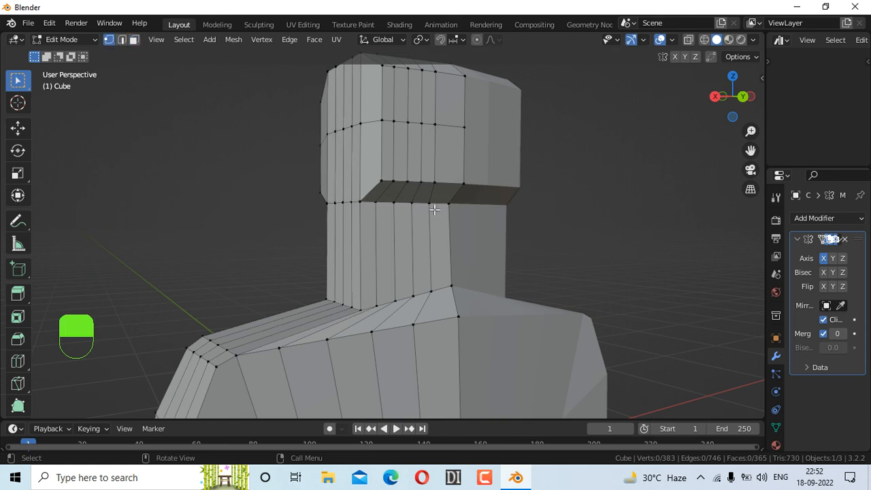
pyautogui.press('b')
pyautogui.moveTo(450, 211); pyautogui.dragTo(461, 216)
pyautogui.press('g')
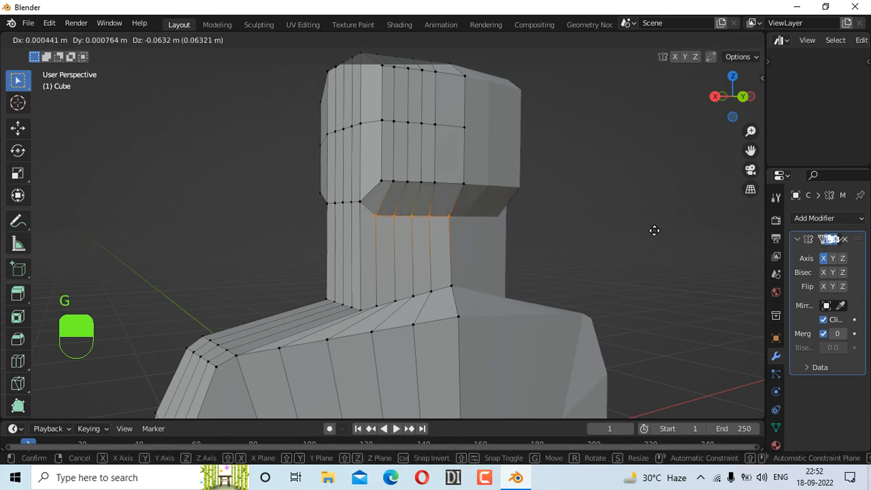
pyautogui.click(654, 231)
pyautogui.hotkey('ctrl', 'z')
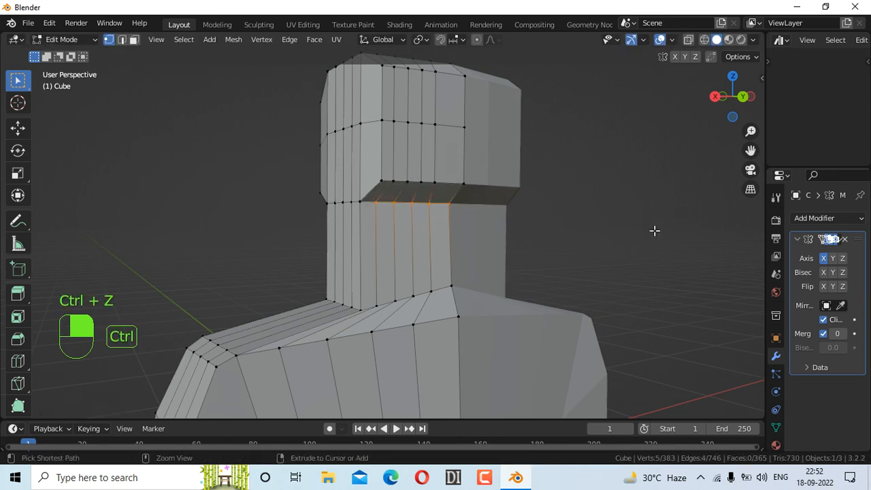
pyautogui.click(548, 236)
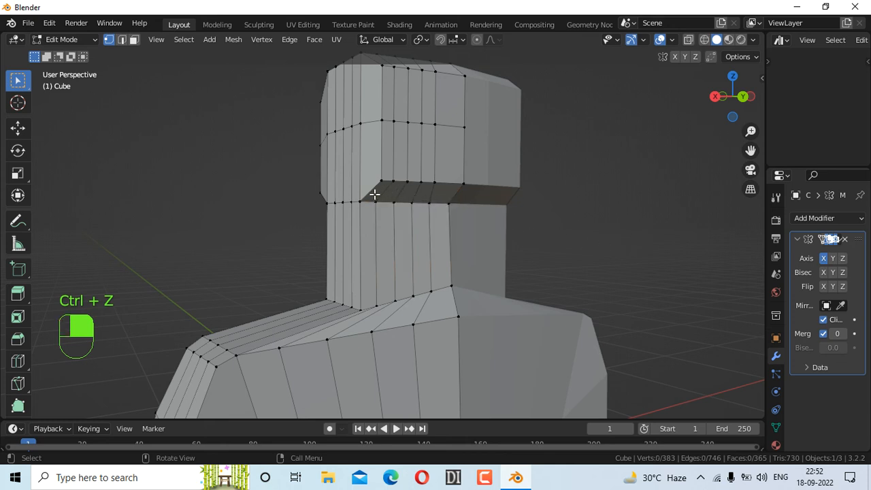
# Switch to edge selection and try rotating the horizontal edges where the back of the head meets the neck.
pyautogui.click(123, 40)
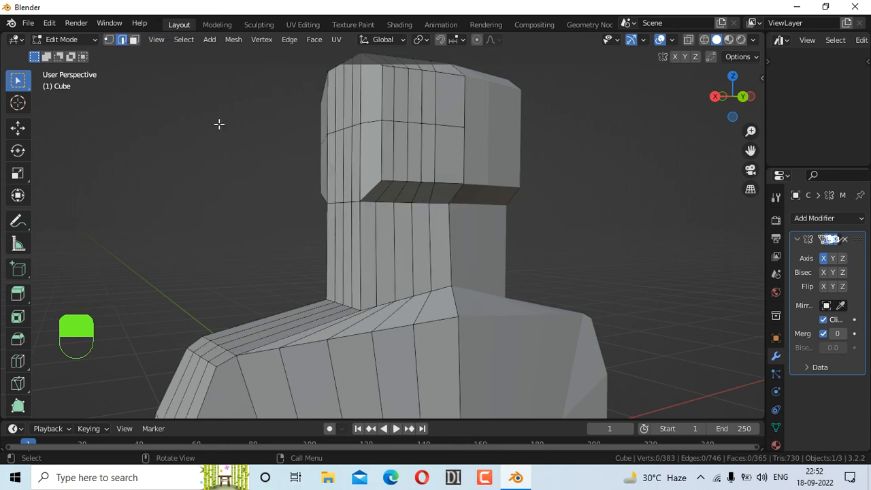
pyautogui.moveTo(367, 196); pyautogui.dragTo(456, 212)
pyautogui.press('r')
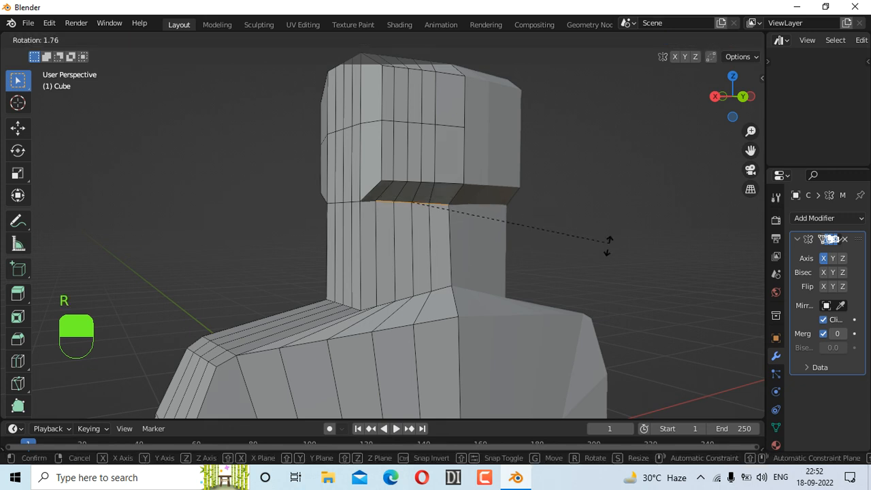
pyautogui.rightClick(608, 250)
pyautogui.hotkey('ctrl', 'z')
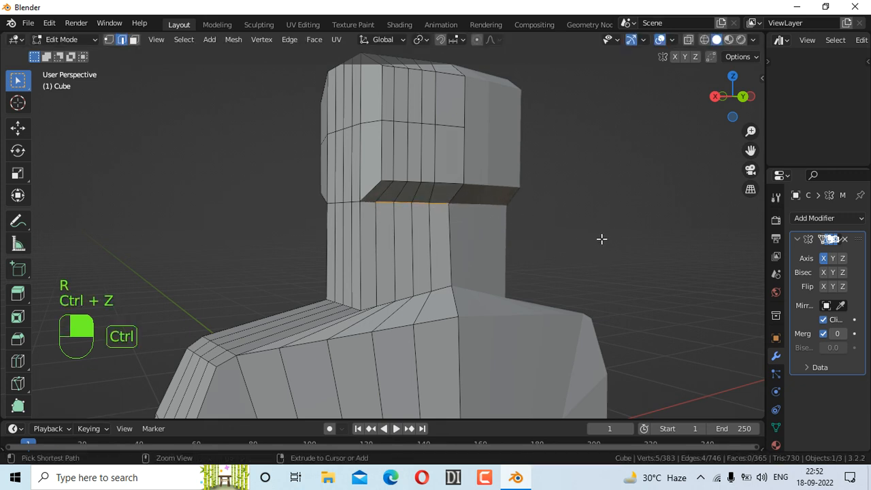
# Reselect the head-neck edge row out to its outer corner and rotate it to slope down toward the mirror line.
pyautogui.moveTo(363, 196); pyautogui.dragTo(411, 206)
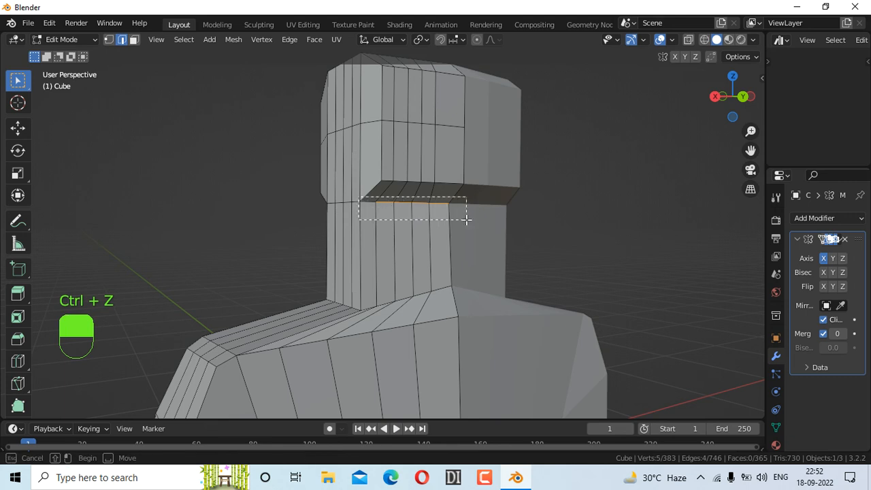
pyautogui.moveTo(466, 219); pyautogui.dragTo(467, 218)
pyautogui.press('r')
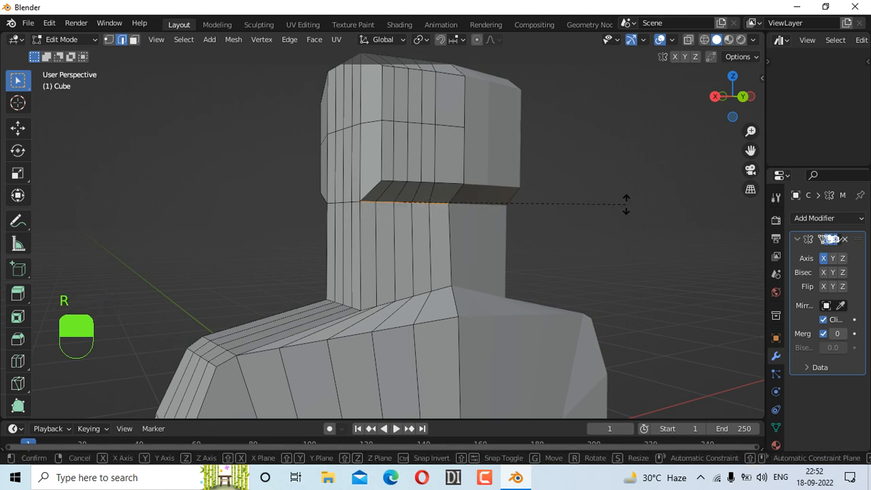
pyautogui.click(626, 235)
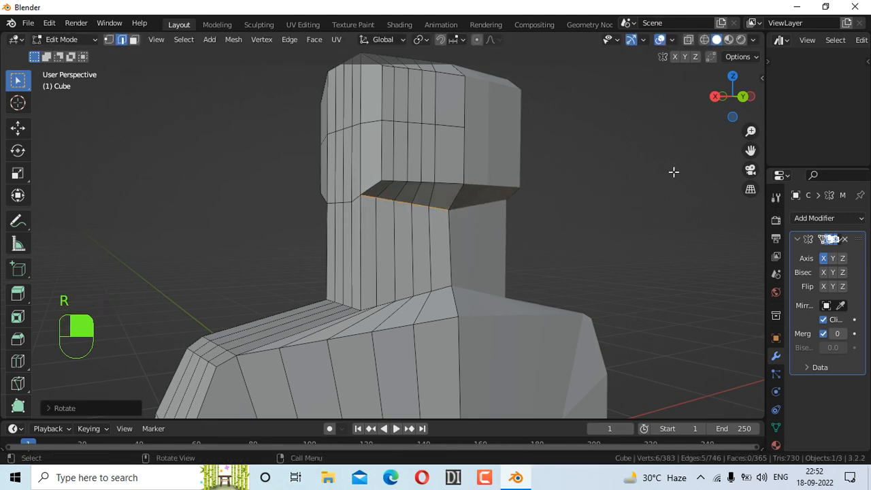
# Clear the selection and examine the head shape from the side and back, including the whole figure.
pyautogui.moveTo(745, 102); pyautogui.dragTo(665, 103)
pyautogui.click(656, 142)
pyautogui.moveTo(729, 116); pyautogui.dragTo(860, 116)
pyautogui.scroll(-4, 635, 152)
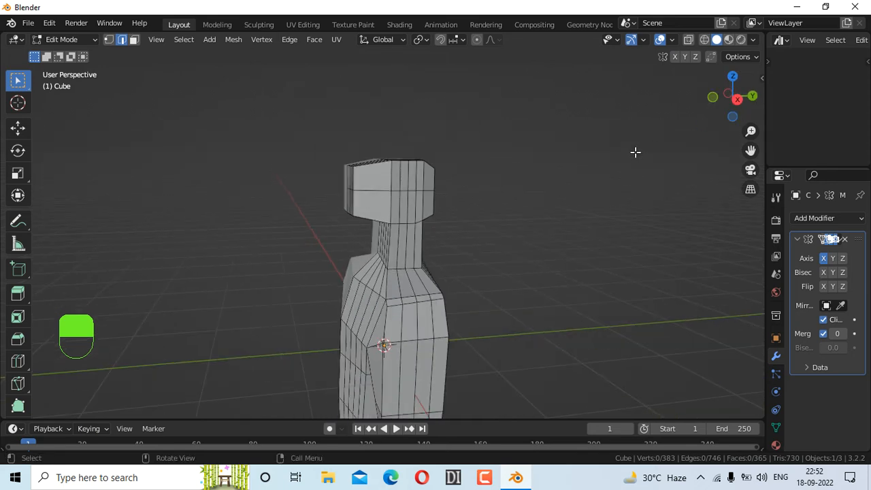
pyautogui.moveTo(382, 205); pyautogui.dragTo(577, 201, button='middle')
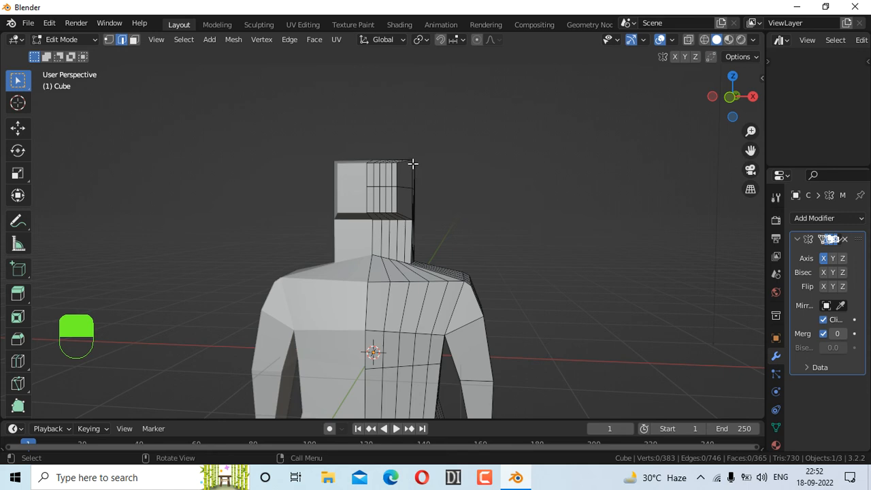
pyautogui.scroll(-8, 523, 208)
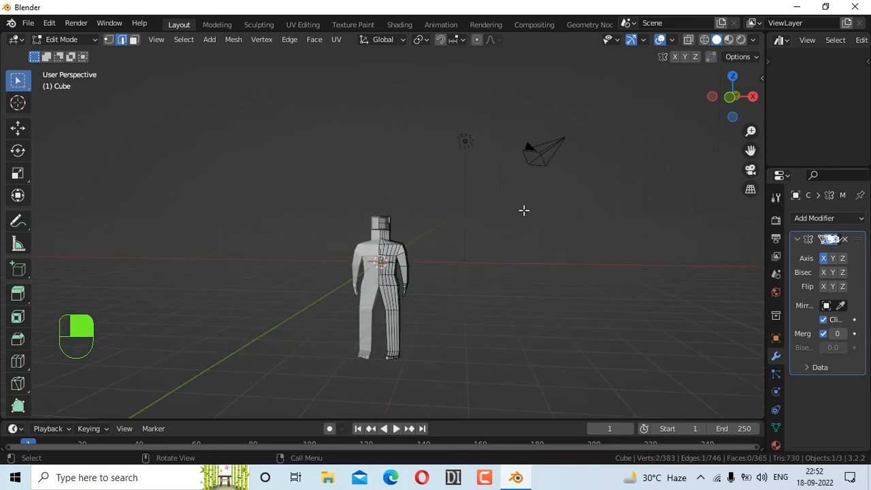
pyautogui.scroll(8, 524, 210)
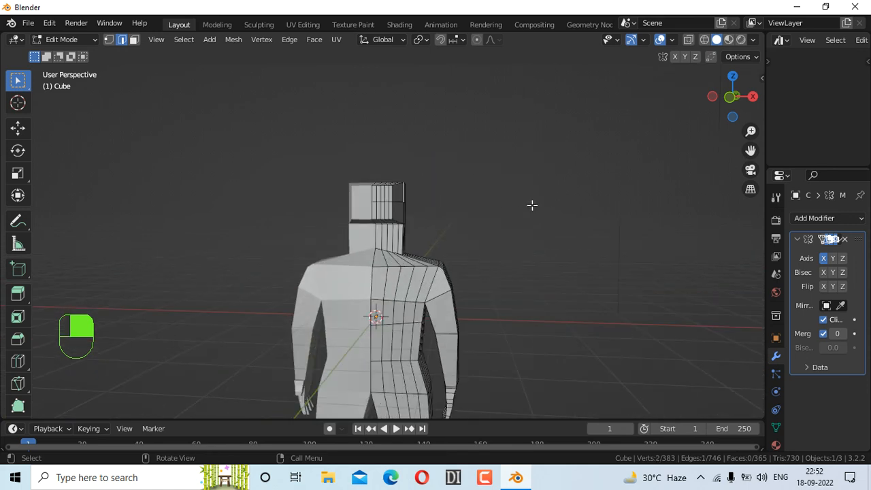
pyautogui.moveTo(728, 100); pyautogui.dragTo(729, 102)
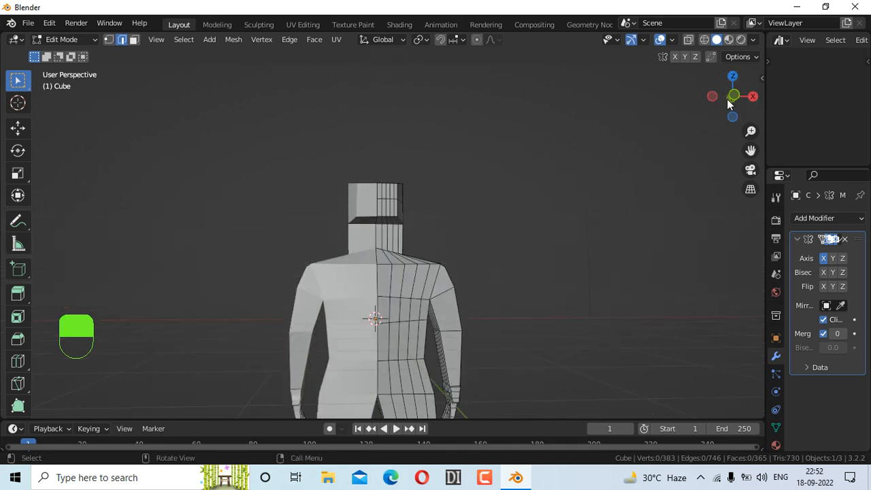
# Widen the properties area and add a Subdivision Surface modifier to the character.
pyautogui.moveTo(765, 220); pyautogui.dragTo(683, 221)
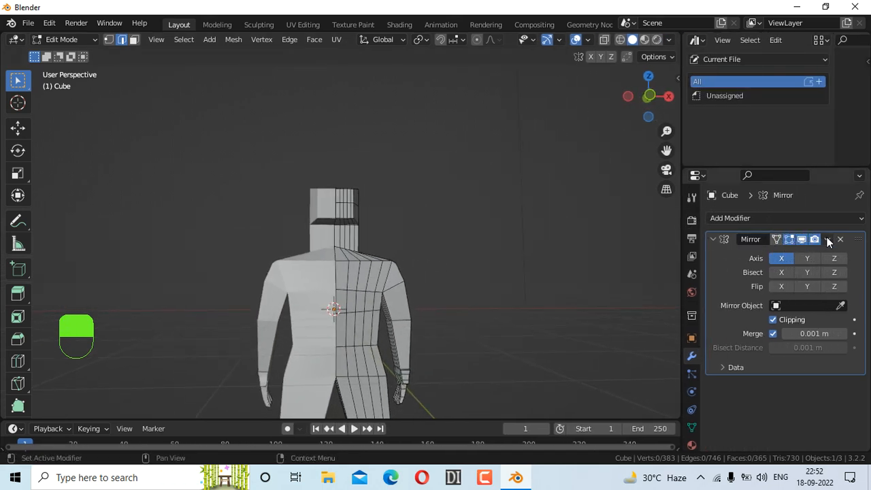
pyautogui.click(758, 218)
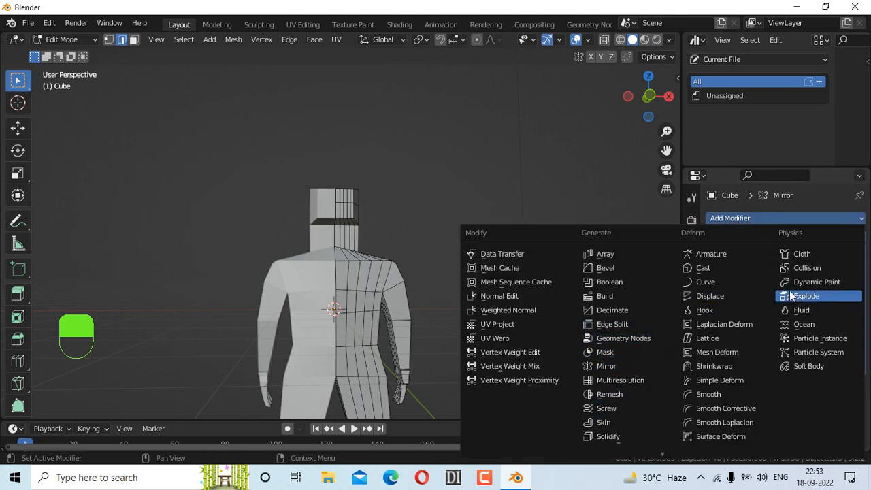
pyautogui.scroll(-2, 618, 416)
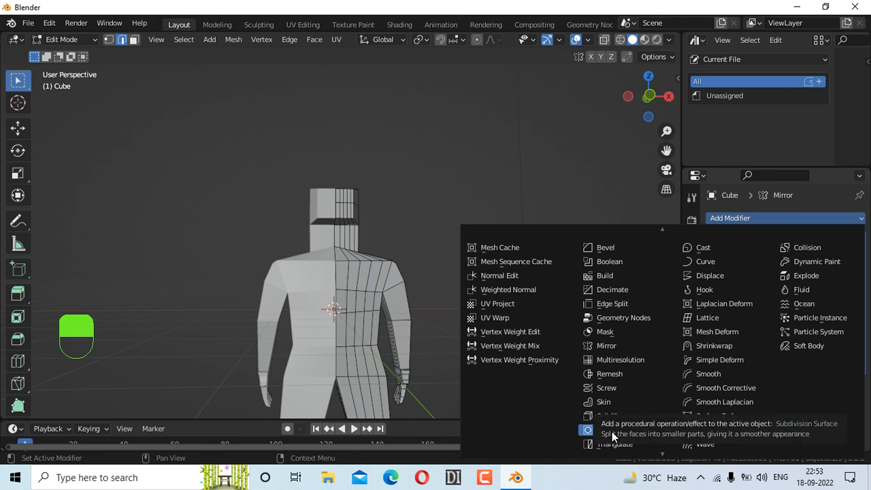
pyautogui.click(612, 431)
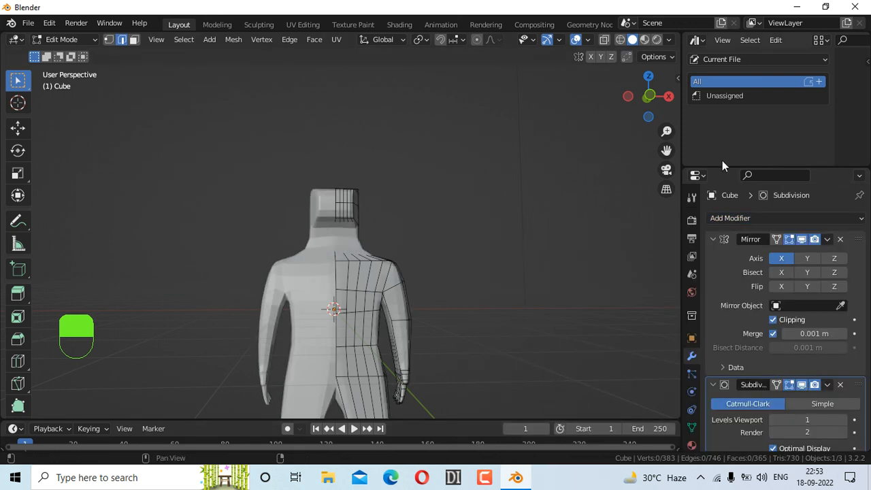
# Make the Mirror modifier adjust the edit cage so the mirrored half shows editable geometry.
pyautogui.click(777, 241)
pyautogui.moveTo(656, 102); pyautogui.dragTo(34, 102)
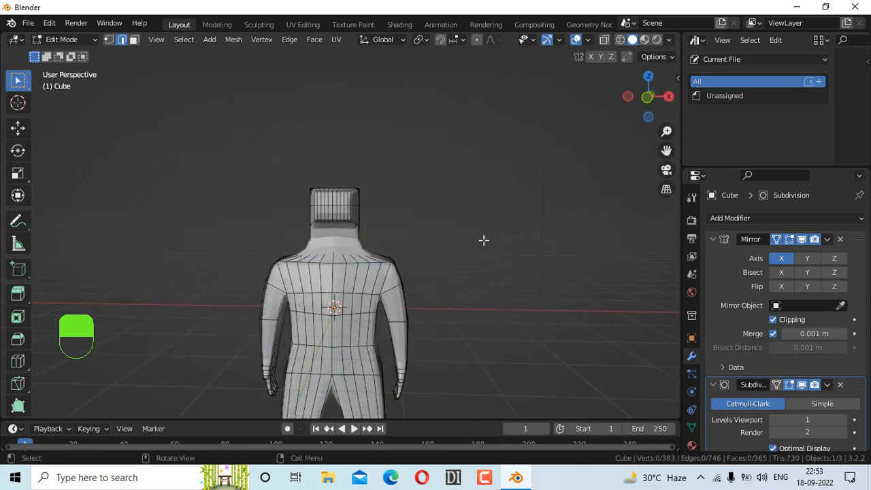
pyautogui.scroll(-5, 483, 240)
pyautogui.scroll(5, 483, 241)
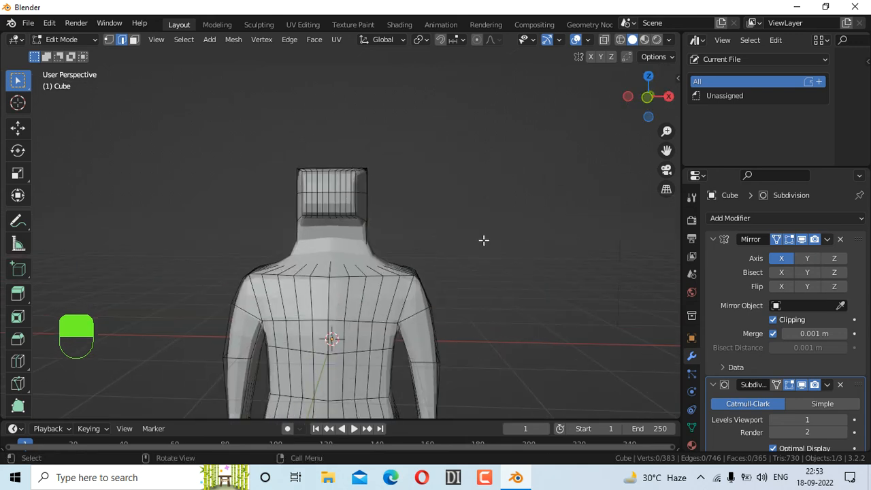
# Hide the viewport overlays.
pyautogui.click(588, 40)
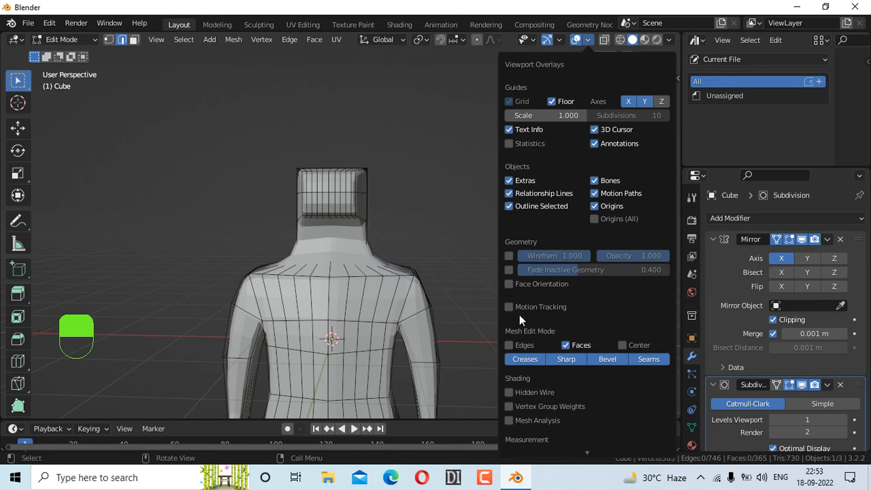
pyautogui.click(575, 41)
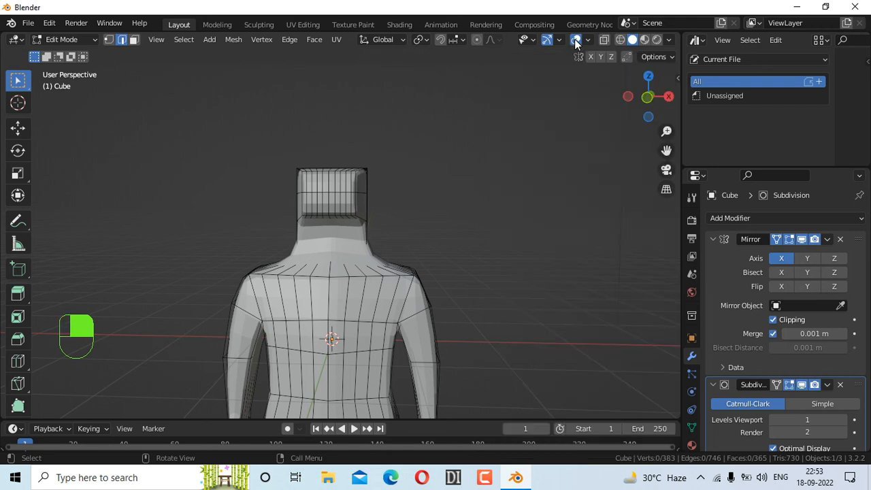
pyautogui.click(575, 40)
# Examine the smoothed full-length character from several angles without overlays.
pyautogui.moveTo(649, 101); pyautogui.dragTo(681, 102)
pyautogui.moveTo(313, 241); pyautogui.dragTo(414, 247)
pyautogui.scroll(-7, 408, 250)
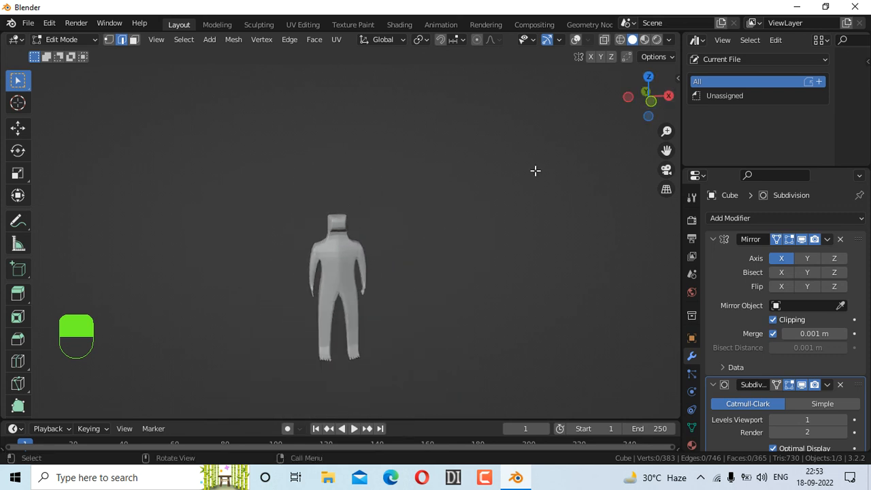
pyautogui.moveTo(648, 96); pyautogui.dragTo(643, 126)
pyautogui.scroll(2, 433, 328)
pyautogui.click(666, 169)
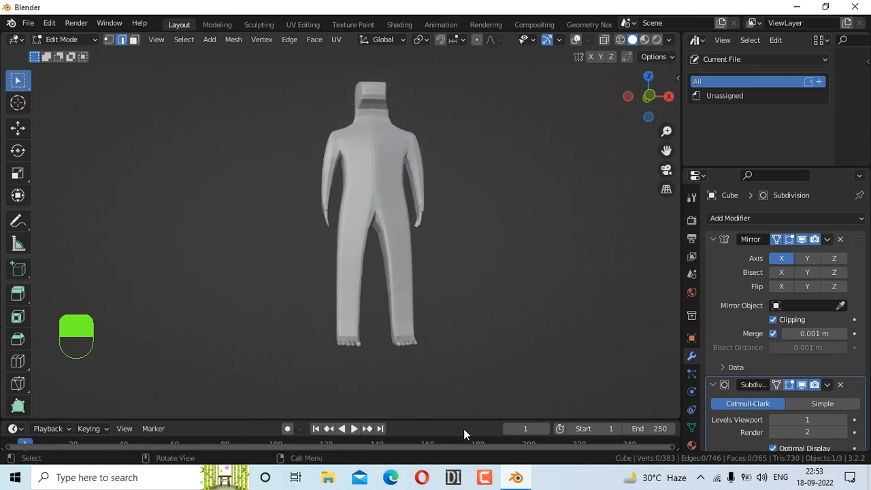
pyautogui.scroll(3, 543, 264)
pyautogui.moveTo(666, 151)
pyautogui.mouseDown()
pyautogui.moveTo(650, 198)
pyautogui.moveTo(668, 138)
pyautogui.mouseUp()
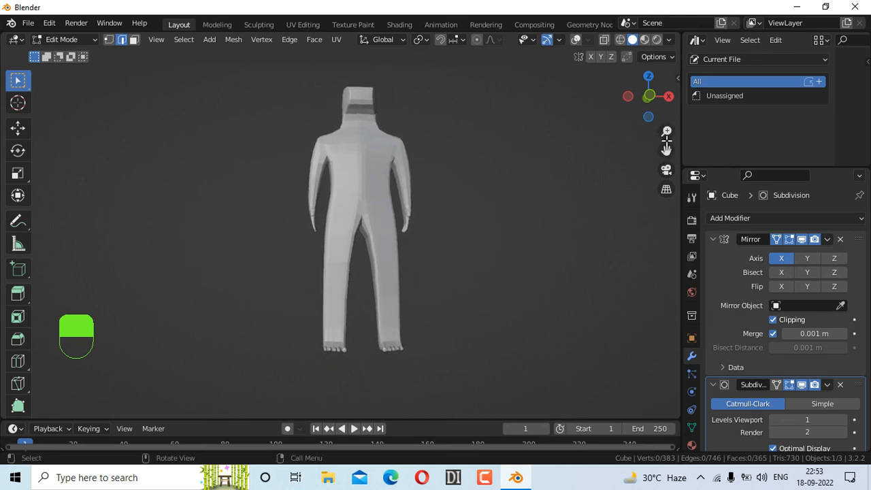
# Examine the smoothed character up close around the hips, hands and feet.
pyautogui.moveTo(648, 97); pyautogui.dragTo(623, 163)
pyautogui.scroll(5, 415, 324)
pyautogui.scroll(1, 415, 323)
pyautogui.moveTo(656, 112); pyautogui.dragTo(658, 118)
pyautogui.moveTo(669, 148); pyautogui.dragTo(663, 2)
pyautogui.moveTo(653, 114); pyautogui.dragTo(624, 452)
pyautogui.scroll(5, 542, 123)
pyautogui.scroll(-4, 544, 125)
pyautogui.moveTo(655, 102)
pyautogui.mouseDown()
pyautogui.moveTo(749, 83)
pyautogui.moveTo(543, 65)
pyautogui.moveTo(645, 68)
pyautogui.moveTo(652, 95)
pyautogui.mouseUp()
pyautogui.scroll(-1, 830, 367)
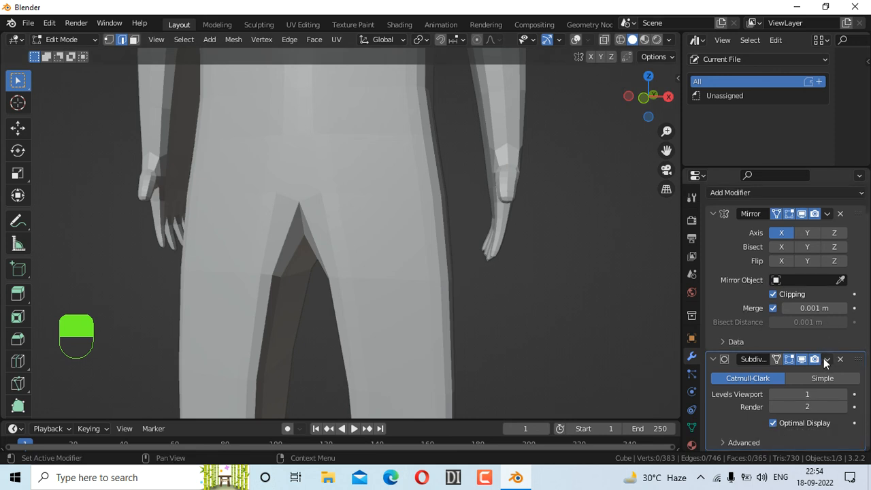
# Raise the Subdivision modifier's viewport level to 2 and check the whole body from the front and at an angle.
pyautogui.click(843, 394)
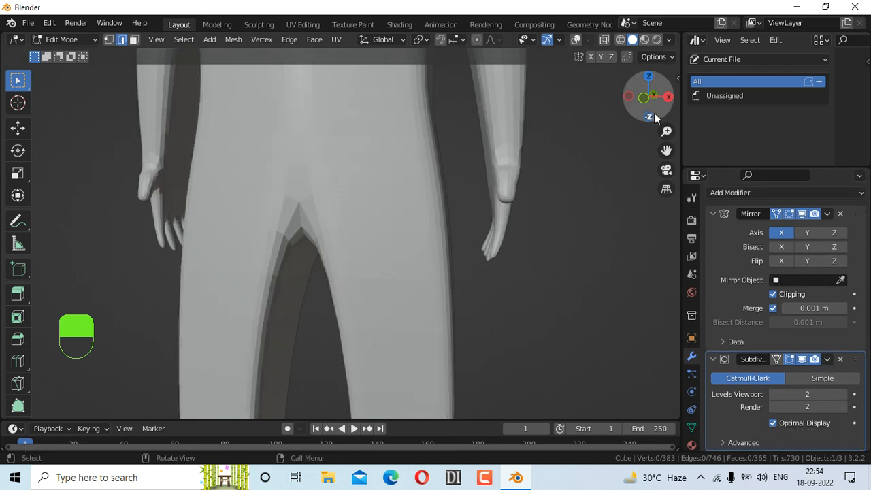
pyautogui.scroll(-6, 481, 216)
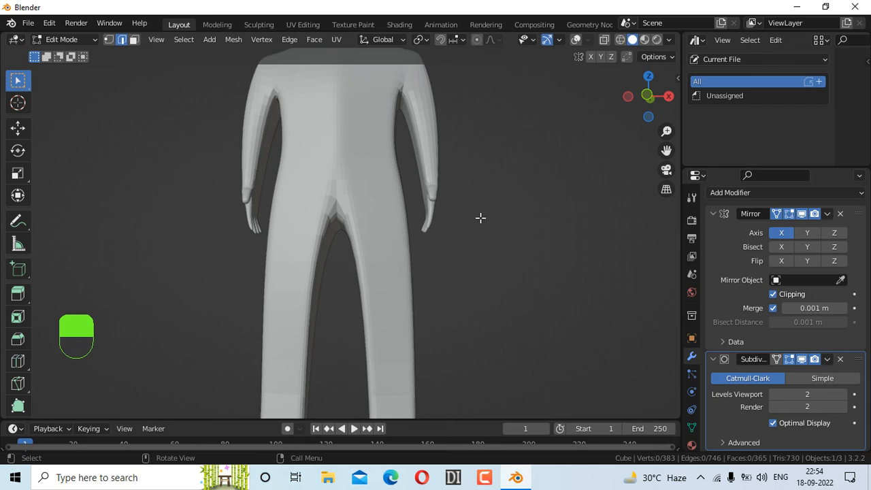
pyautogui.scroll(2, 440, 196)
pyautogui.scroll(-3, 440, 198)
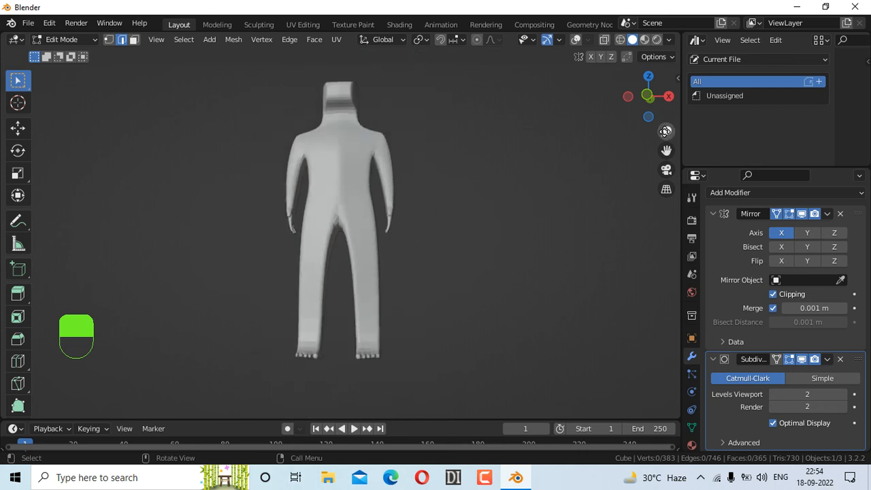
pyautogui.moveTo(640, 116); pyautogui.dragTo(2, 153)
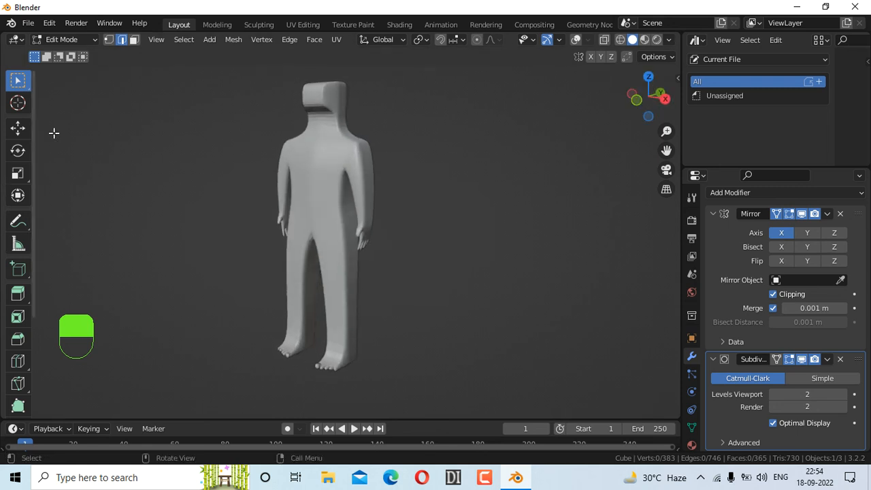
# Switch to Sculpt Mode and apply the Subdivision modifier, keeping the Mirror modifier.
pyautogui.click(79, 38)
pyautogui.click(68, 81)
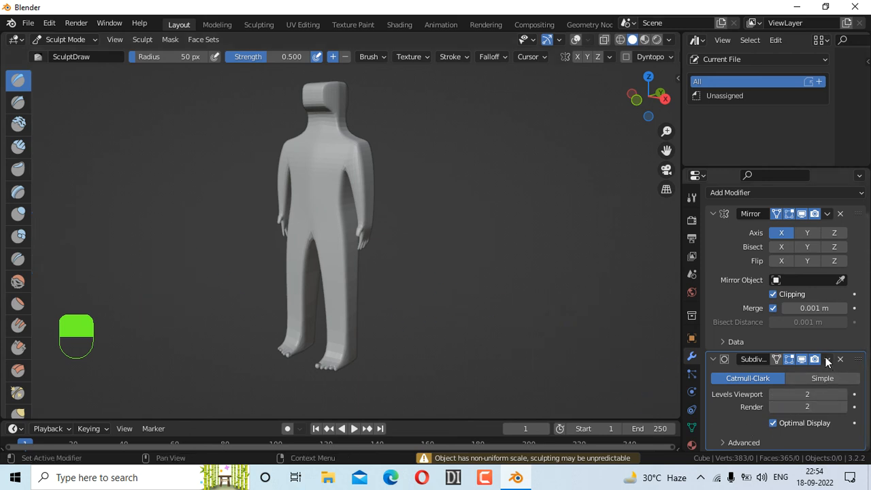
pyautogui.click(827, 360)
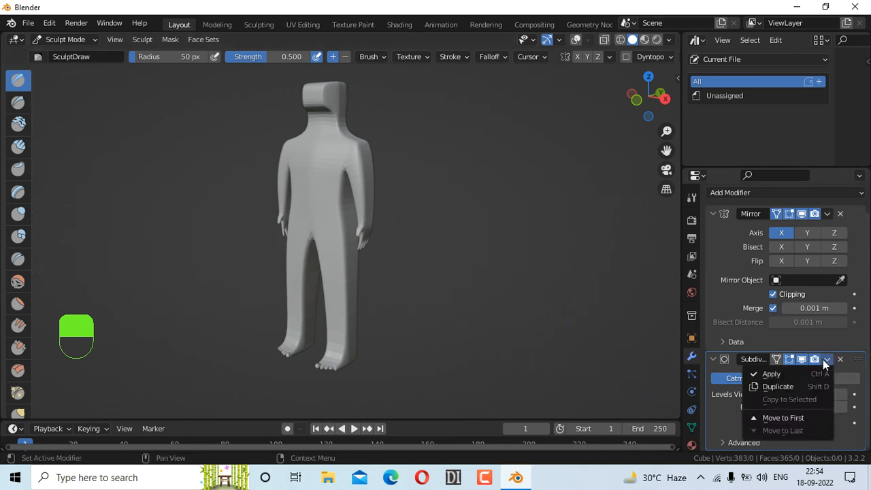
pyautogui.click(783, 374)
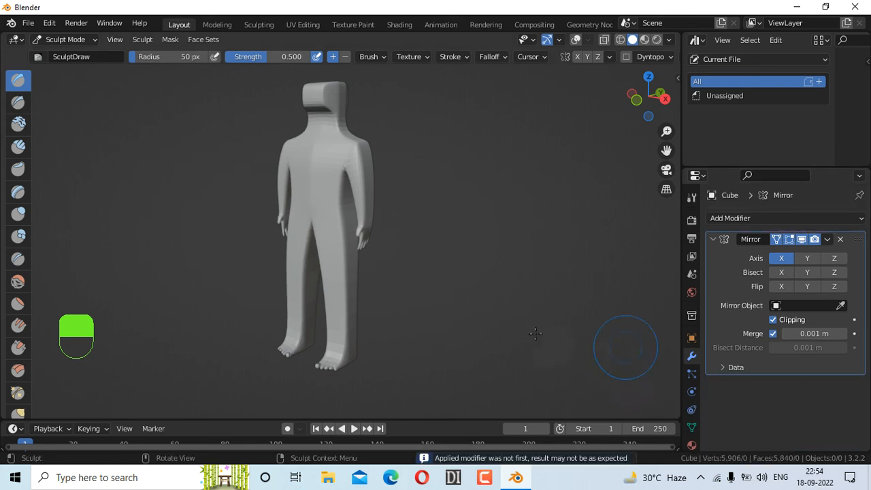
# Inspect the subdivided body, arms and hands from the front and three-quarter views.
pyautogui.scroll(10, 394, 264)
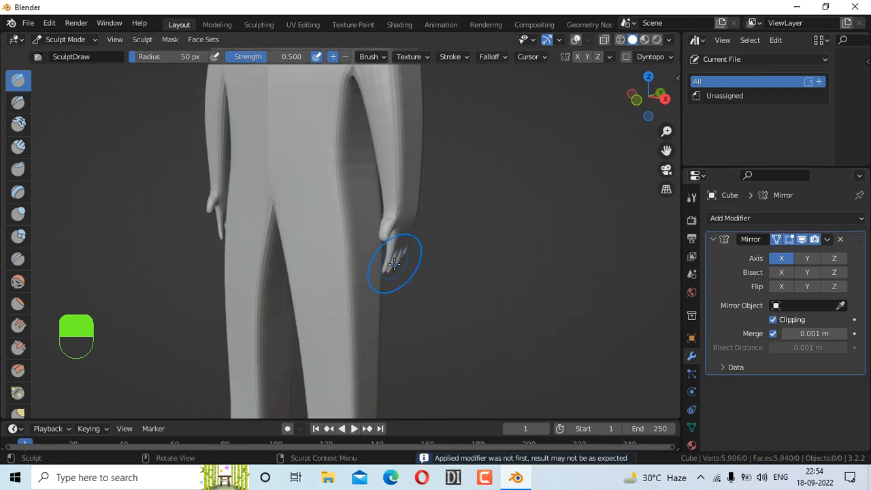
pyautogui.scroll(-4, 394, 264)
pyautogui.moveTo(659, 98); pyautogui.dragTo(700, 100)
pyautogui.scroll(-4, 414, 233)
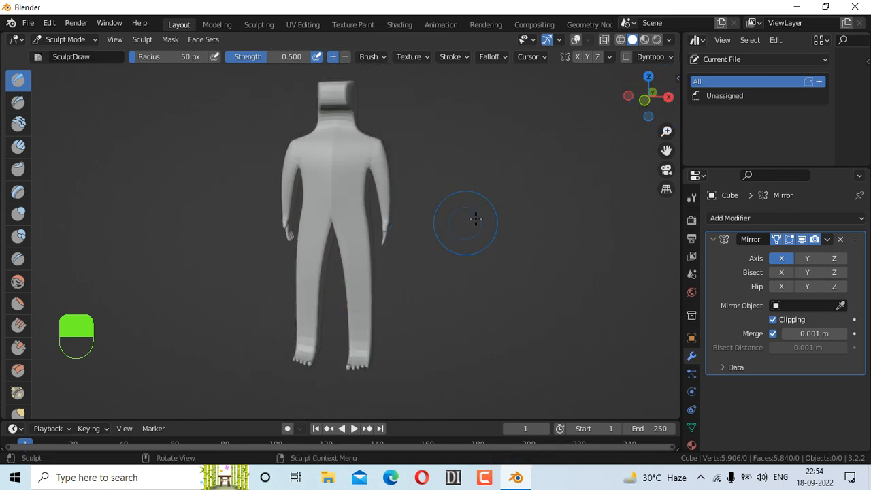
pyautogui.moveTo(650, 84)
pyautogui.mouseDown()
pyautogui.moveTo(705, 85)
pyautogui.moveTo(513, 90)
pyautogui.mouseUp()
pyautogui.scroll(4, 467, 204)
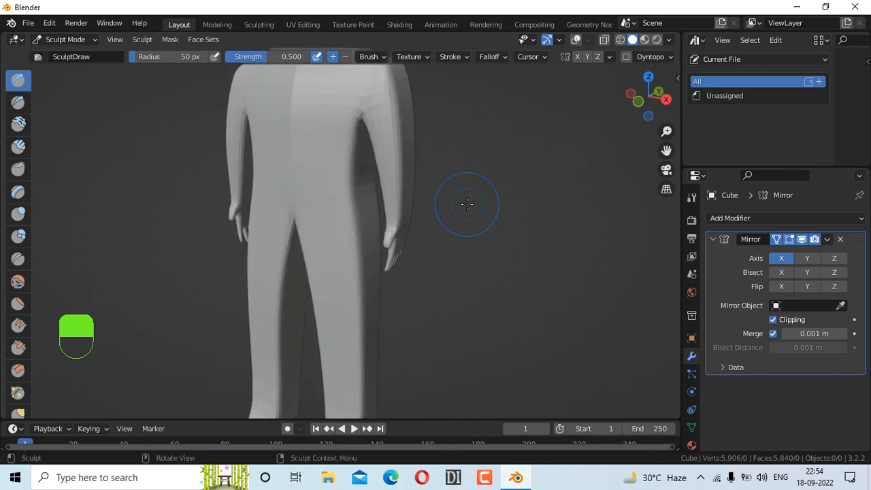
pyautogui.moveTo(652, 95)
pyautogui.mouseDown()
pyautogui.moveTo(653, 115)
pyautogui.moveTo(658, 111)
pyautogui.mouseUp()
pyautogui.scroll(-3, 15, 371)
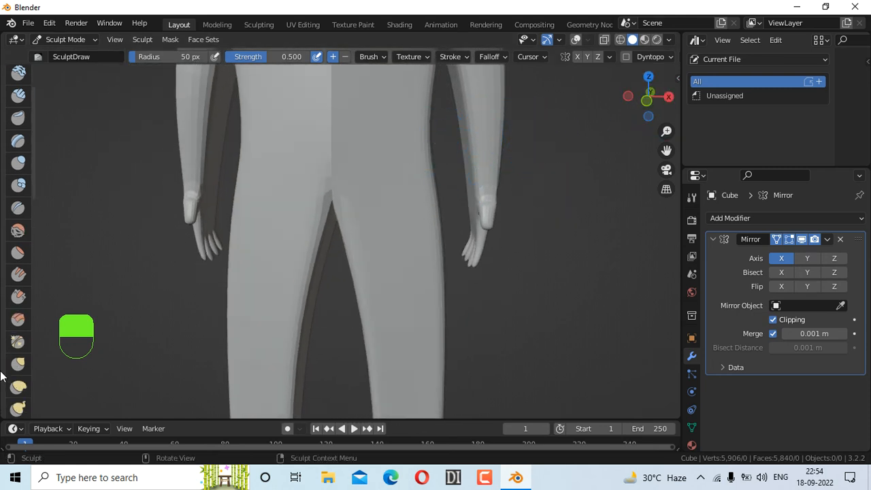
# Choose the Grab brush and enlarge its radius to 173 px with the whole figure in view.
pyautogui.click(18, 365)
pyautogui.press('f')
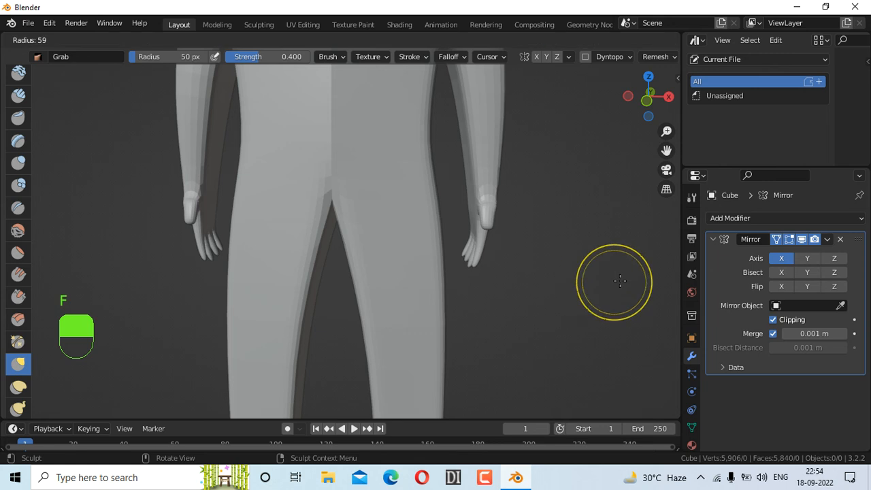
pyautogui.click(676, 325)
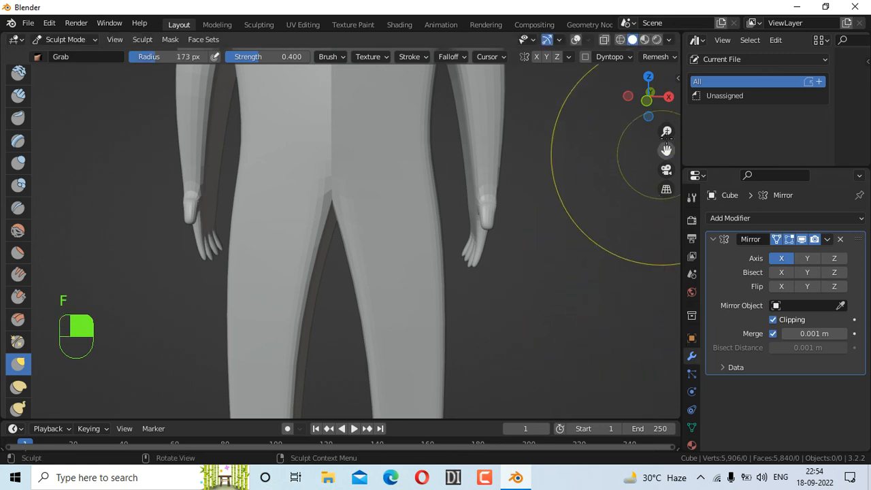
pyautogui.scroll(-6, 506, 175)
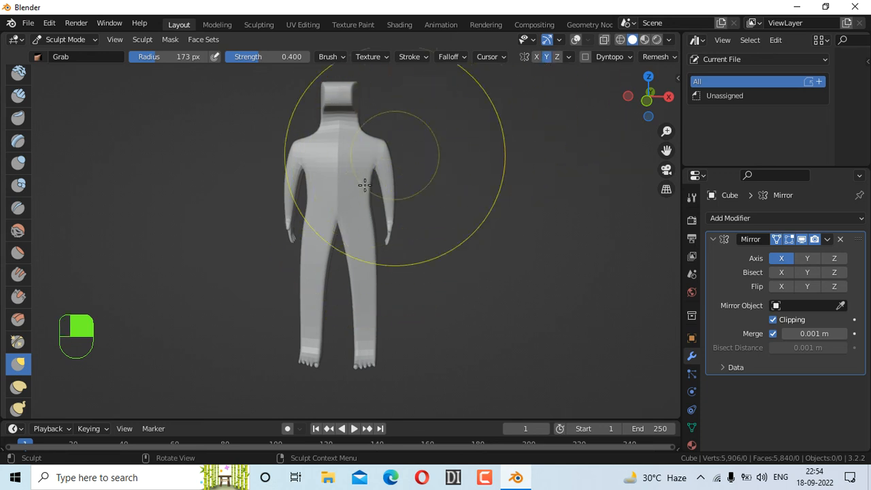
# Limit sculpt symmetry to the X axis and try Grab strokes on the torso and lower leg.
pyautogui.moveTo(343, 195)
pyautogui.mouseDown()
pyautogui.moveTo(371, 218)
pyautogui.moveTo(353, 221)
pyautogui.mouseUp()
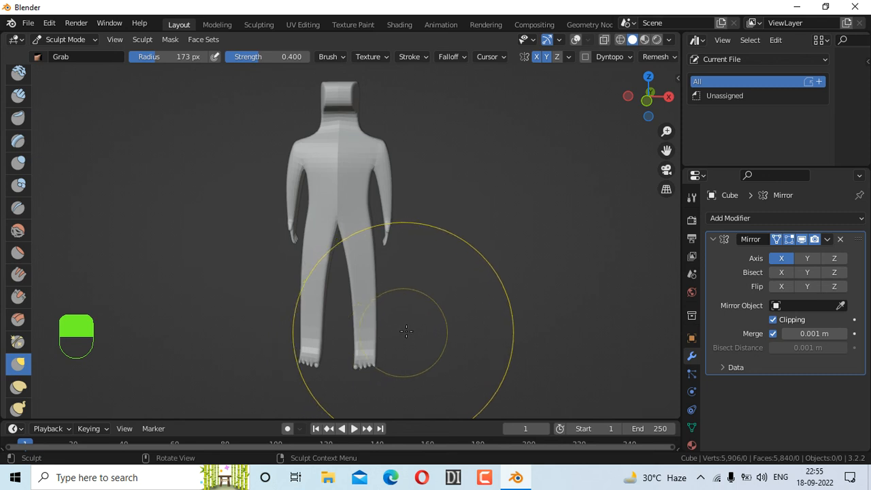
pyautogui.click(827, 239)
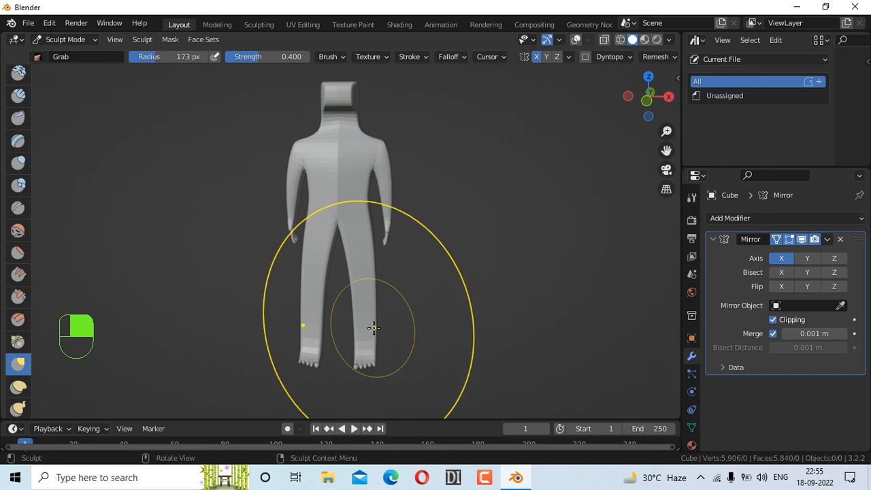
pyautogui.moveTo(377, 301)
pyautogui.mouseDown()
pyautogui.moveTo(358, 352)
pyautogui.moveTo(369, 350)
pyautogui.mouseUp()
# Examine the character's proportions from below, from the front and from both sides.
pyautogui.scroll(7, 373, 347)
pyautogui.moveTo(657, 102)
pyautogui.mouseDown()
pyautogui.moveTo(643, 102)
pyautogui.moveTo(663, 146)
pyautogui.mouseUp()
pyautogui.scroll(-7, 666, 150)
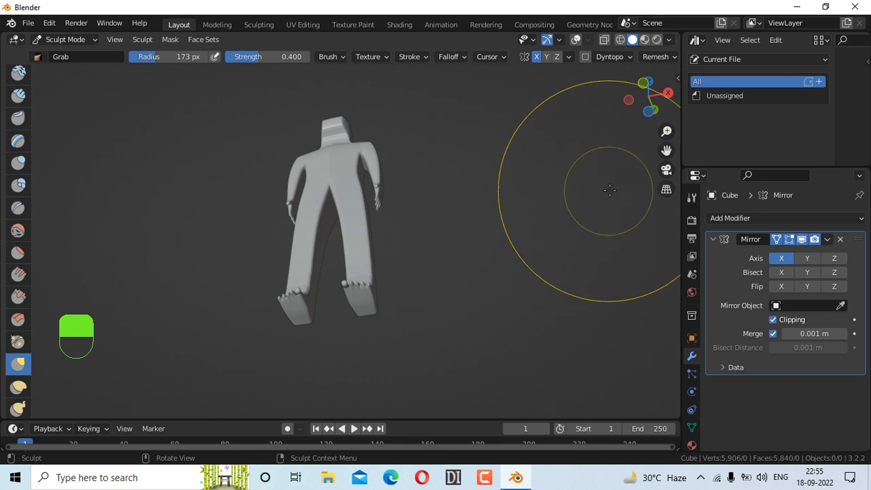
pyautogui.moveTo(655, 97); pyautogui.dragTo(647, 103)
pyautogui.scroll(7, 306, 169)
pyautogui.scroll(-6, 409, 132)
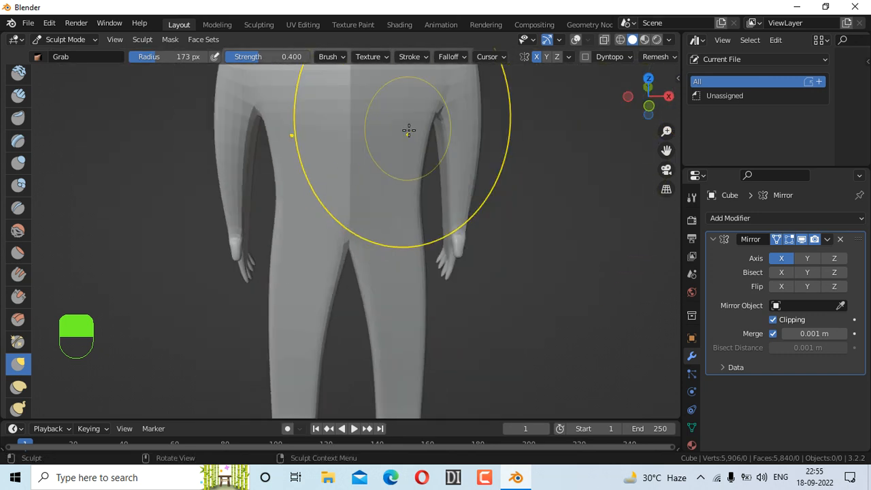
pyautogui.moveTo(650, 95)
pyautogui.mouseDown()
pyautogui.moveTo(546, 94)
pyautogui.moveTo(552, 82)
pyautogui.moveTo(652, 94)
pyautogui.mouseUp()
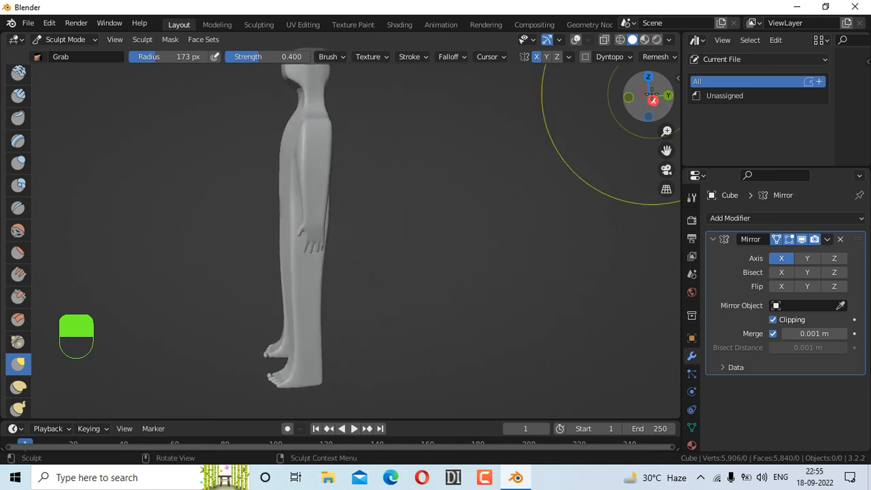
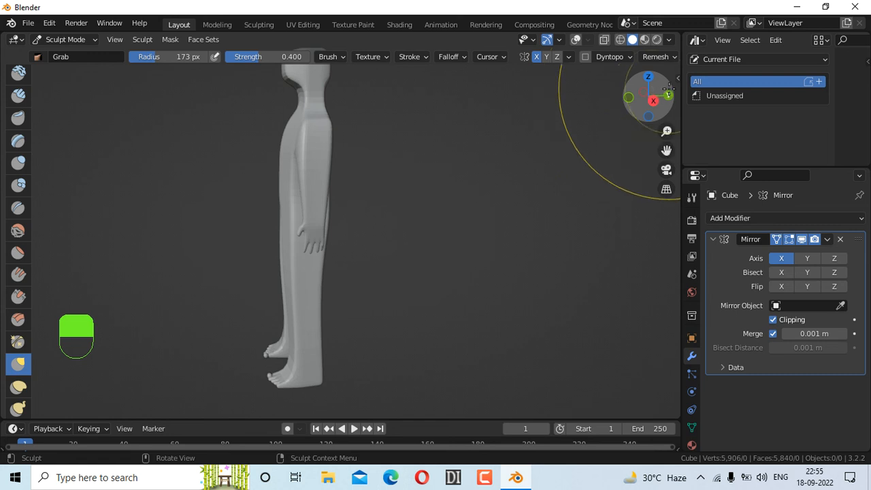
pyautogui.scroll(1, 352, 189)
pyautogui.scroll(-1, 390, 171)
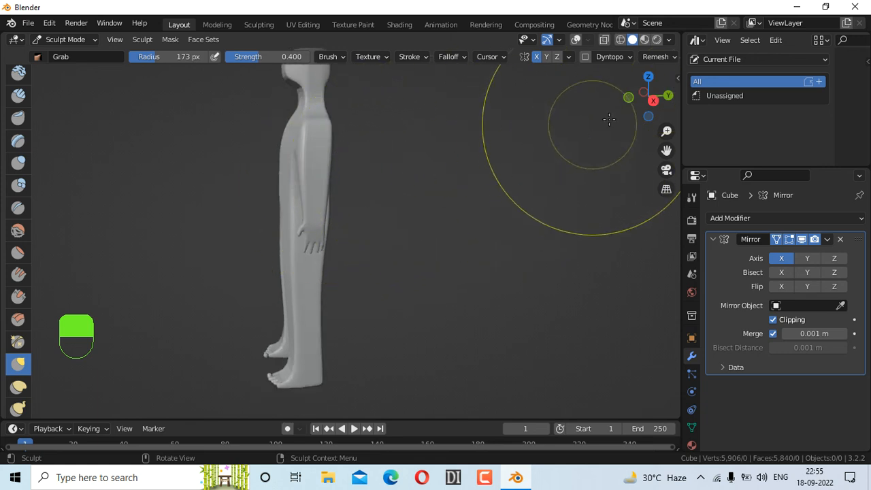
pyautogui.moveTo(651, 104)
pyautogui.mouseDown()
pyautogui.moveTo(616, 101)
pyautogui.moveTo(636, 109)
pyautogui.moveTo(670, 156)
pyautogui.mouseUp()
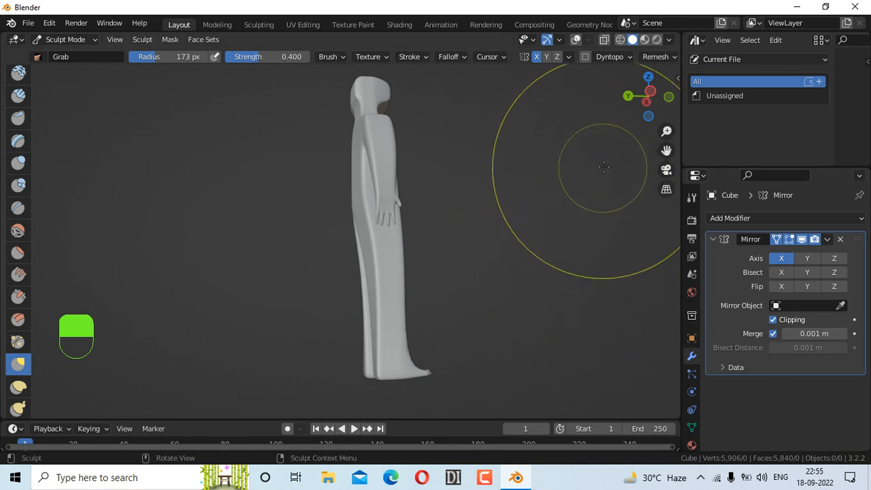
pyautogui.moveTo(643, 95)
pyautogui.mouseDown()
pyautogui.moveTo(653, 96)
pyautogui.moveTo(652, 108)
pyautogui.moveTo(640, 109)
pyautogui.mouseUp()
pyautogui.scroll(3, 194, 218)
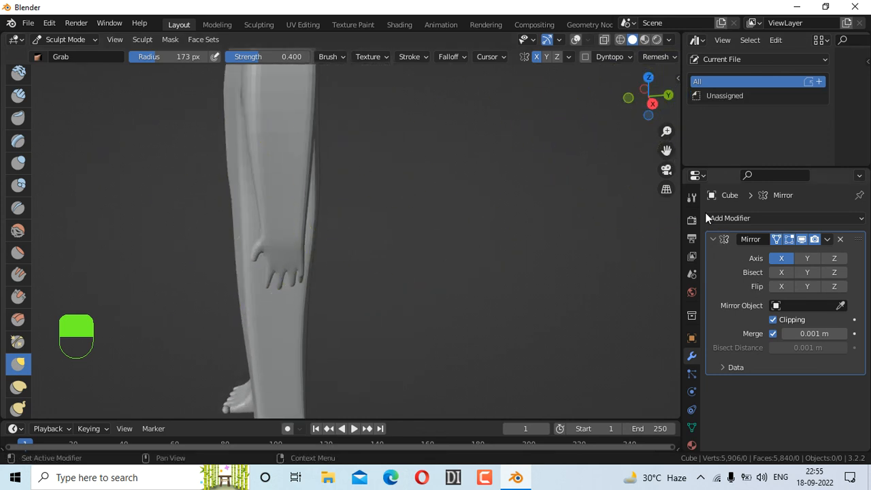
# Reshape the face and jaw profile from the side with the Grab brush.
pyautogui.moveTo(666, 151); pyautogui.dragTo(787, 380)
pyautogui.moveTo(342, 117)
pyautogui.mouseDown()
pyautogui.moveTo(354, 157)
pyautogui.moveTo(373, 114)
pyautogui.moveTo(372, 87)
pyautogui.moveTo(411, 87)
pyautogui.mouseUp()
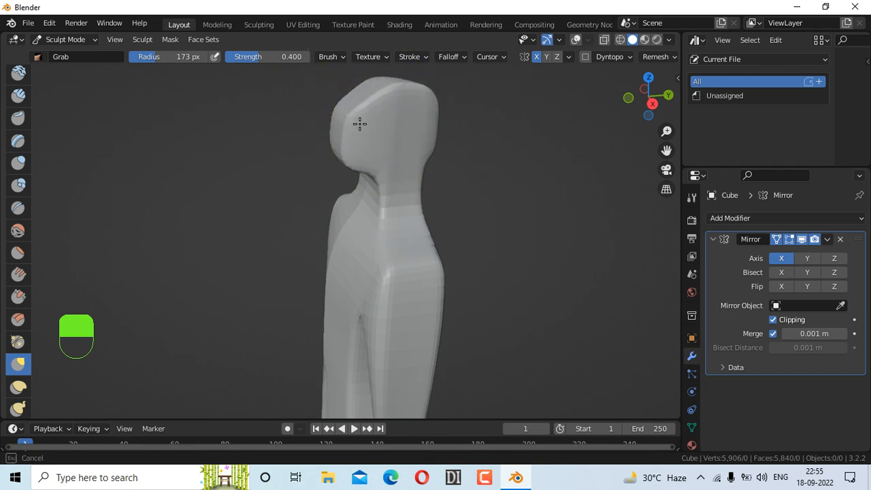
pyautogui.moveTo(349, 142)
pyautogui.mouseDown()
pyautogui.moveTo(334, 140)
pyautogui.moveTo(345, 113)
pyautogui.mouseUp()
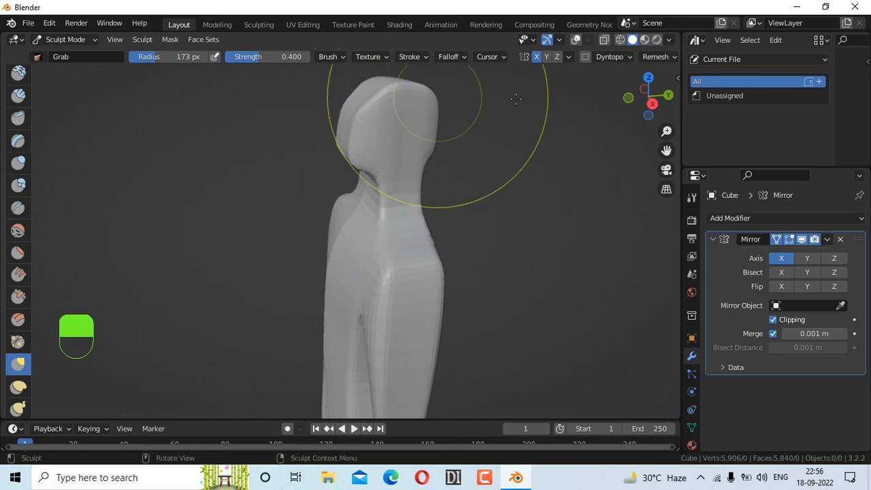
# Reshape the front of the head with the Grab brush from a three-quarter view.
pyautogui.moveTo(626, 91); pyautogui.dragTo(635, 93)
pyautogui.moveTo(422, 108); pyautogui.dragTo(568, 111, button='middle')
pyautogui.moveTo(455, 113); pyautogui.dragTo(450, 113, button='middle')
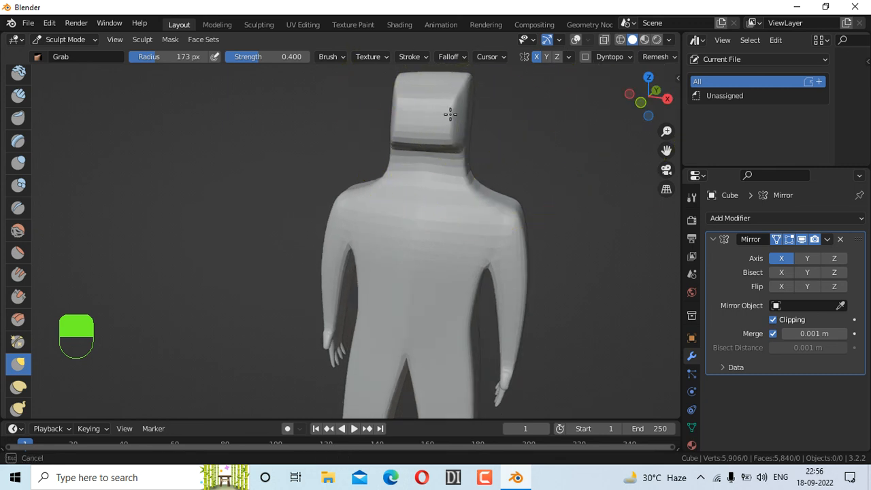
pyautogui.moveTo(396, 103)
pyautogui.mouseDown()
pyautogui.moveTo(442, 102)
pyautogui.moveTo(422, 155)
pyautogui.moveTo(438, 143)
pyautogui.moveTo(430, 132)
pyautogui.mouseUp()
# Slim the neck and the sides of the head from the front with Grab strokes.
pyautogui.moveTo(654, 85)
pyautogui.mouseDown()
pyautogui.moveTo(454, 86)
pyautogui.moveTo(480, 87)
pyautogui.mouseUp()
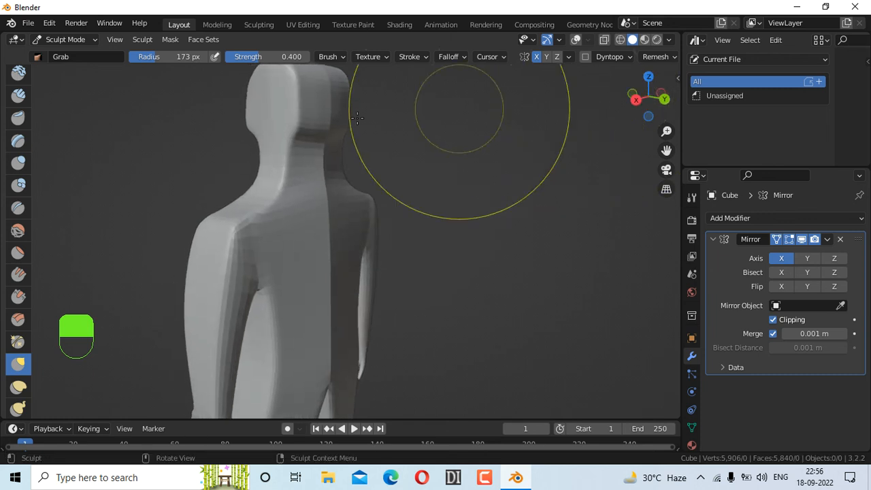
pyautogui.moveTo(642, 94); pyautogui.dragTo(818, 95)
pyautogui.moveTo(464, 158); pyautogui.dragTo(452, 163)
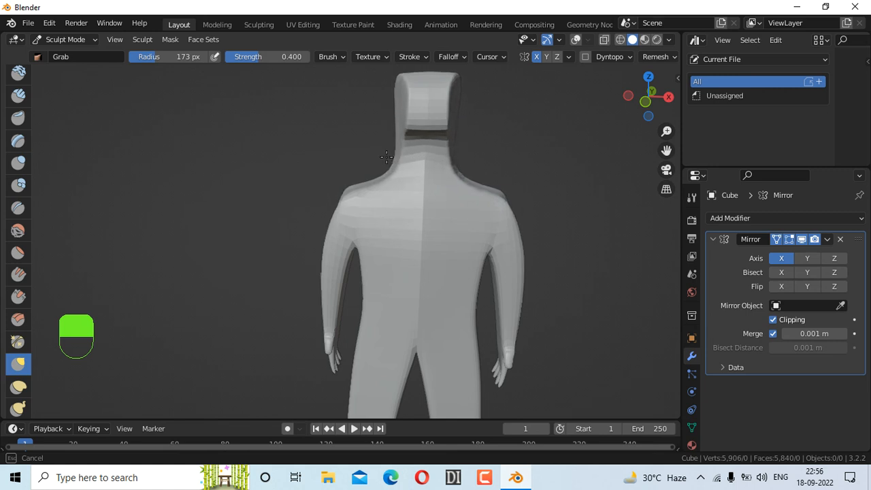
pyautogui.moveTo(399, 123)
pyautogui.mouseDown()
pyautogui.moveTo(460, 113)
pyautogui.moveTo(457, 100)
pyautogui.mouseUp()
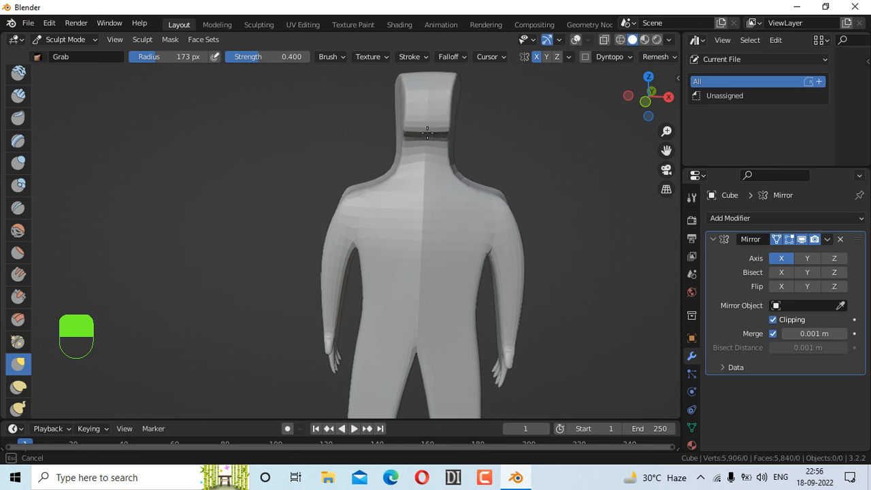
pyautogui.moveTo(456, 163); pyautogui.dragTo(412, 169)
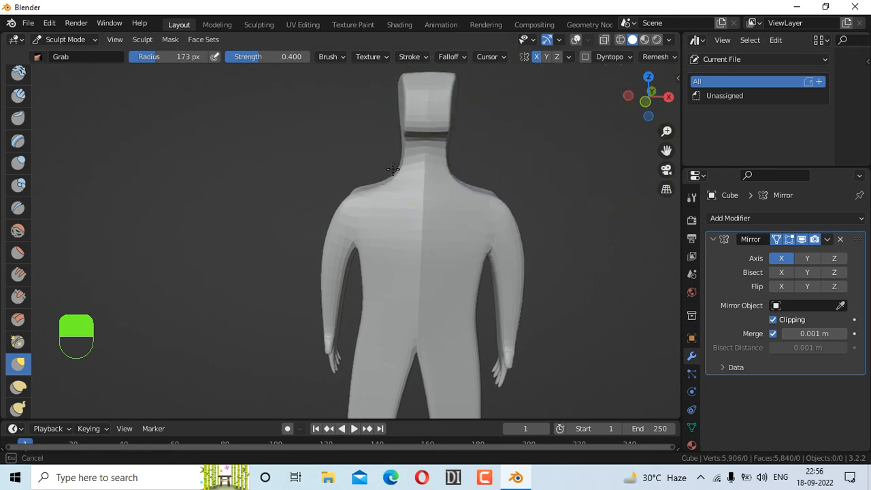
# Set the Grab brush radius to 102 px and push in the front of the ankle above the foot from the side.
pyautogui.moveTo(646, 96)
pyautogui.mouseDown()
pyautogui.moveTo(463, 101)
pyautogui.moveTo(548, 102)
pyautogui.mouseUp()
pyautogui.scroll(-7, 473, 220)
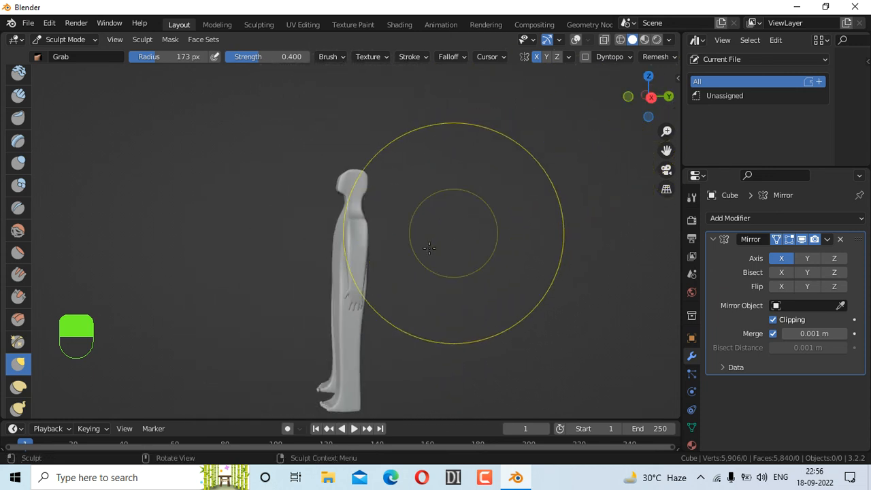
pyautogui.scroll(-6, 430, 247)
pyautogui.scroll(7, 525, 175)
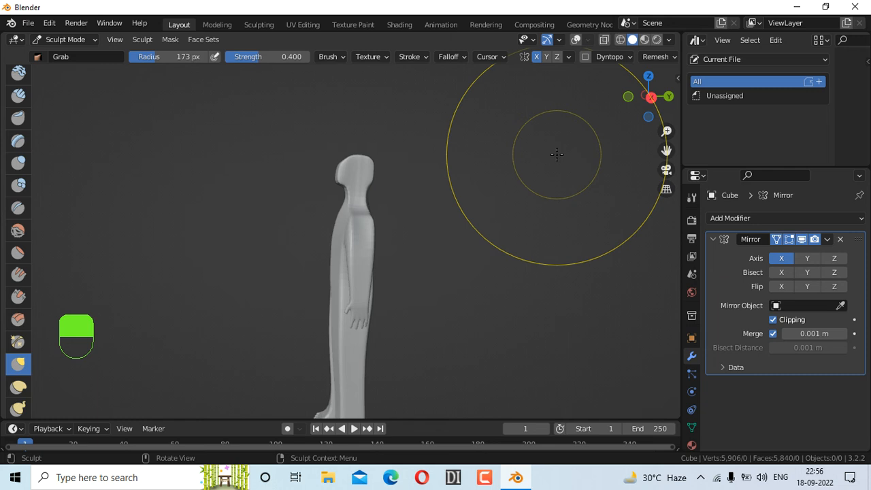
pyautogui.scroll(5, 557, 155)
pyautogui.scroll(-4, 578, 156)
pyautogui.moveTo(667, 150); pyautogui.dragTo(662, 60)
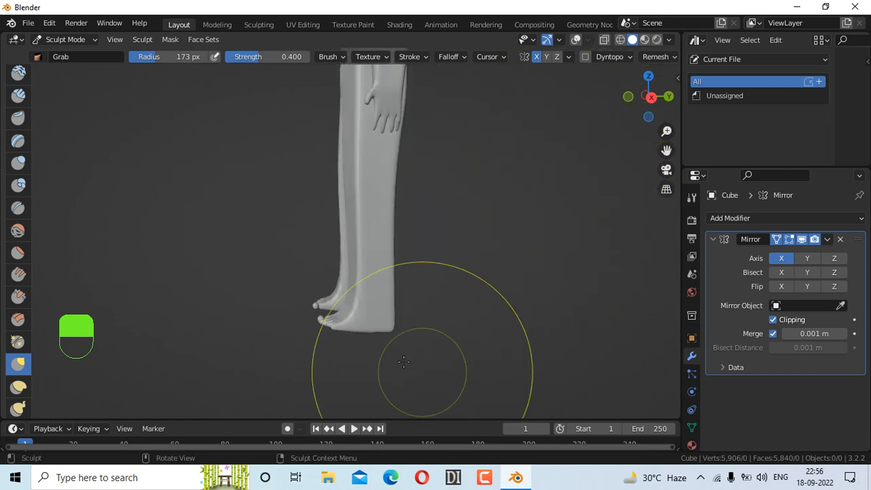
pyautogui.press('f')
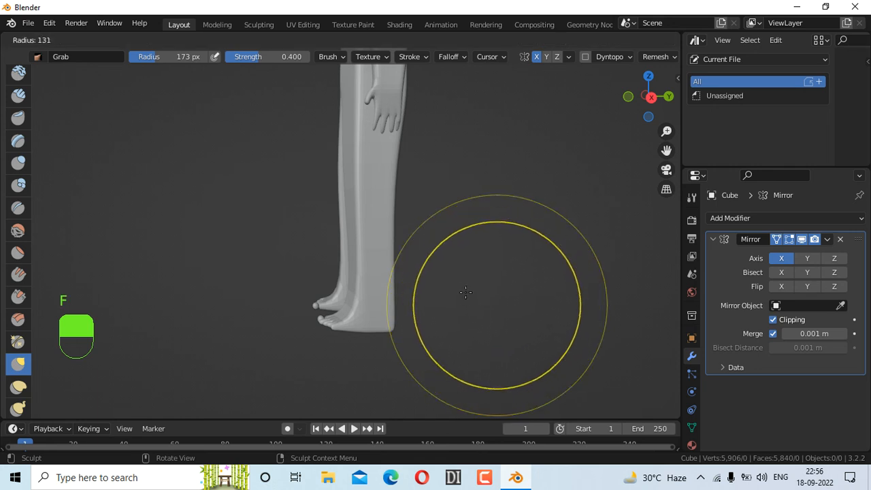
pyautogui.click(415, 288)
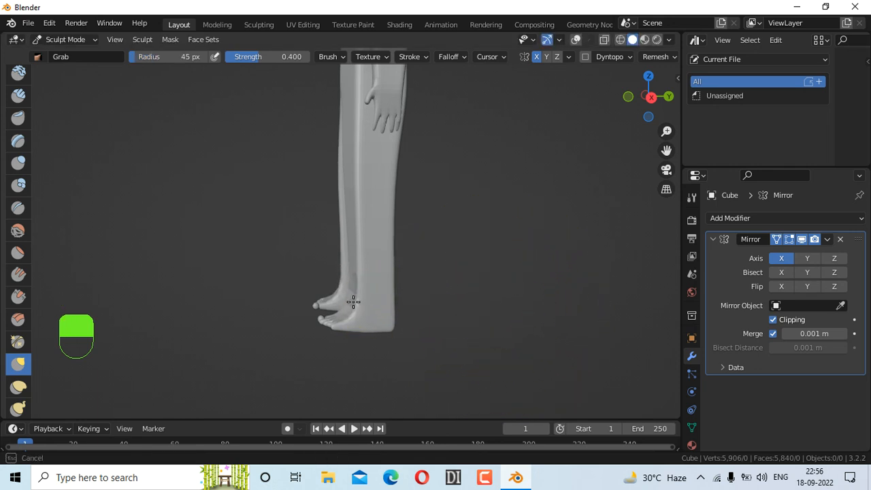
pyautogui.press('f')
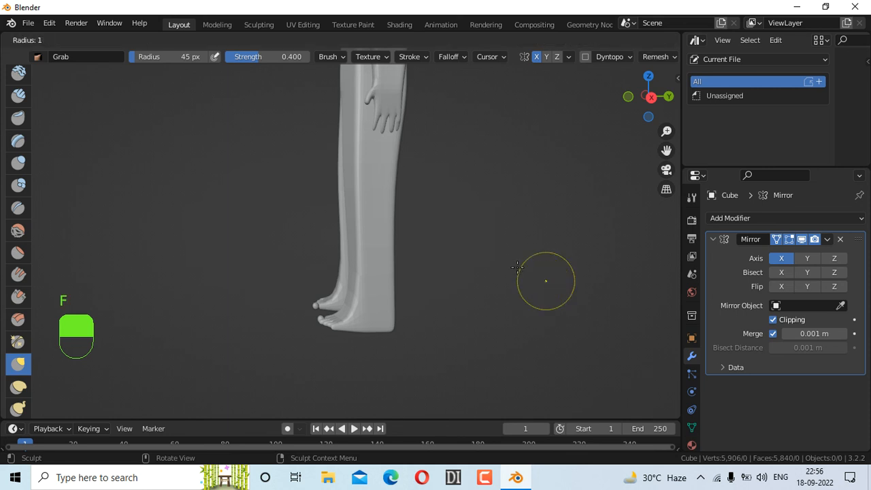
pyautogui.click(584, 338)
pyautogui.moveTo(350, 307); pyautogui.dragTo(357, 301)
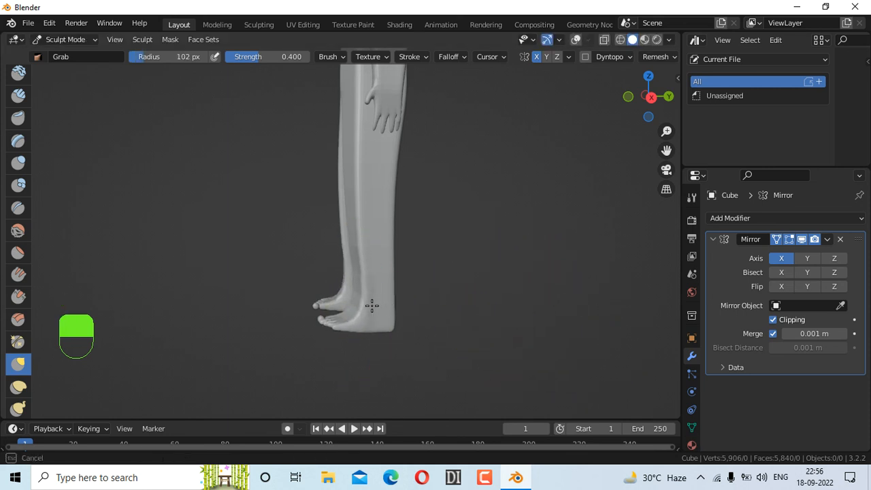
pyautogui.moveTo(362, 306); pyautogui.dragTo(367, 311)
# Reshape the heel and the back of the leg from both sides with Grab strokes.
pyautogui.moveTo(647, 98); pyautogui.dragTo(790, 99)
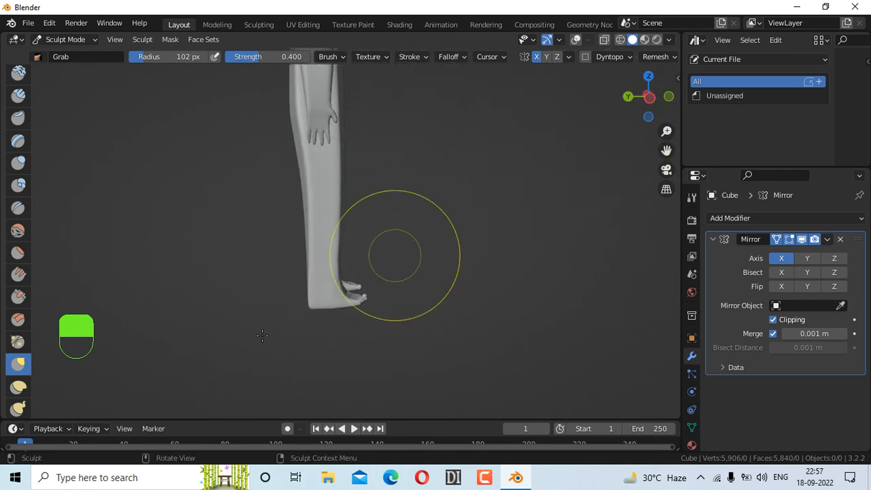
pyautogui.moveTo(319, 310)
pyautogui.mouseDown()
pyautogui.moveTo(338, 286)
pyautogui.moveTo(311, 288)
pyautogui.mouseUp()
pyautogui.moveTo(664, 86); pyautogui.dragTo(383, 95)
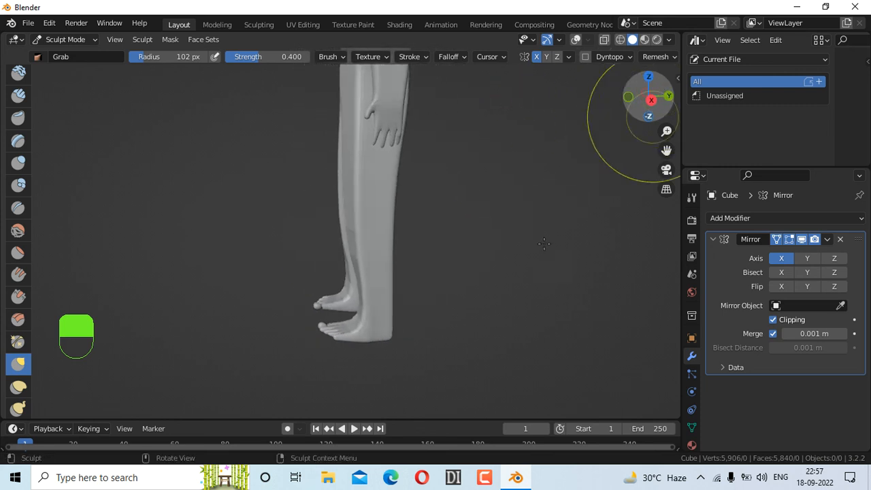
pyautogui.moveTo(398, 292)
pyautogui.mouseDown()
pyautogui.moveTo(385, 288)
pyautogui.moveTo(398, 220)
pyautogui.moveTo(374, 214)
pyautogui.mouseUp()
pyautogui.moveTo(390, 176); pyautogui.dragTo(383, 170)
pyautogui.moveTo(653, 95); pyautogui.dragTo(637, 97)
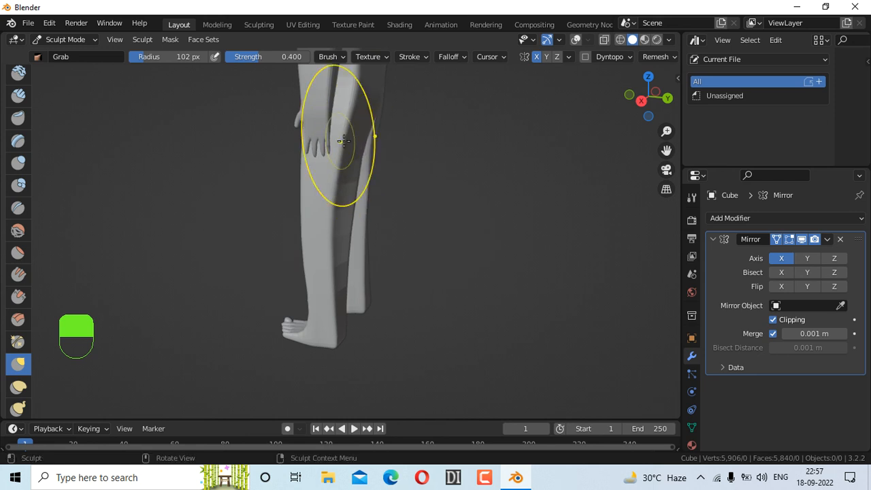
# Smooth the front of the head and the chin edge with the Smooth brush from the front.
pyautogui.moveTo(652, 104); pyautogui.dragTo(723, 102)
pyautogui.scroll(-5, 465, 156)
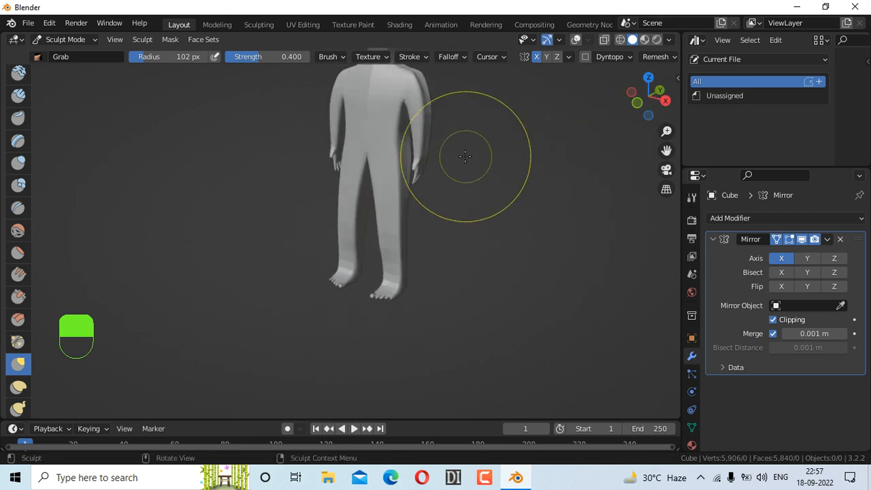
pyautogui.moveTo(629, 112)
pyautogui.mouseDown()
pyautogui.moveTo(647, 116)
pyautogui.moveTo(654, 104)
pyautogui.moveTo(645, 107)
pyautogui.mouseUp()
pyautogui.scroll(3, 300, 218)
pyautogui.scroll(5, 300, 217)
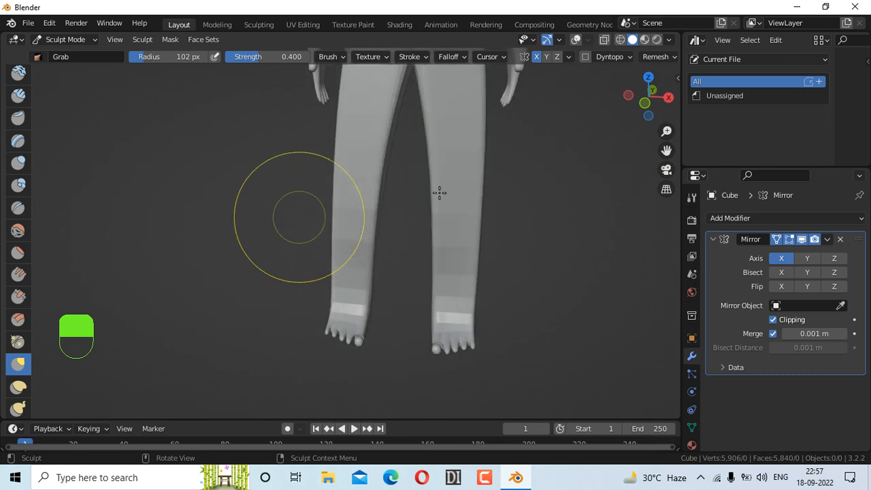
pyautogui.moveTo(667, 150); pyautogui.dragTo(567, 99)
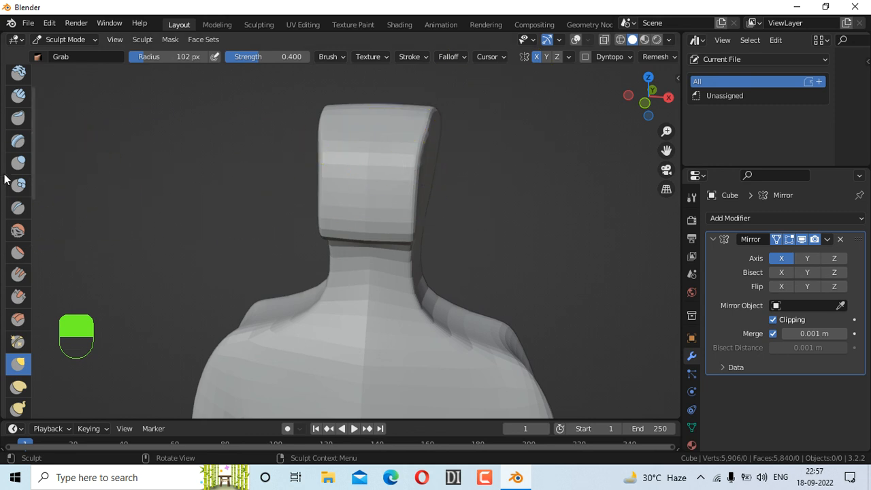
pyautogui.scroll(3, 22, 169)
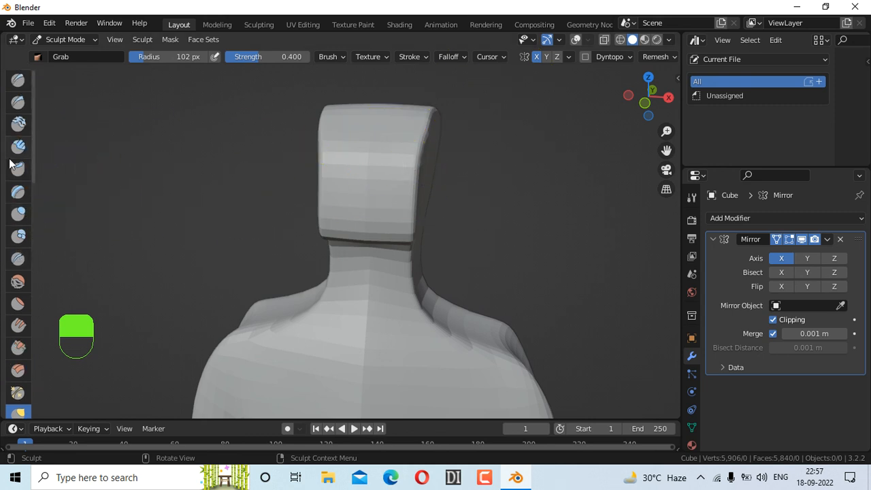
pyautogui.moveTo(56, 228); pyautogui.dragTo(96, 242)
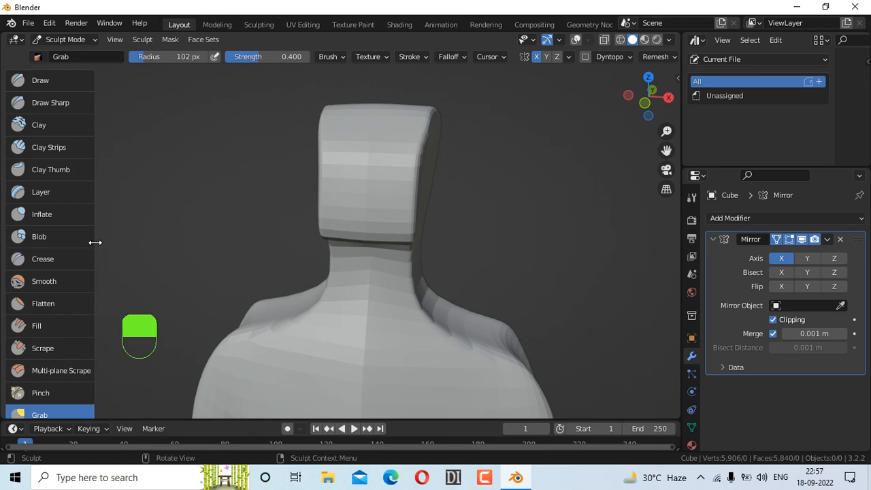
pyautogui.click(54, 278)
pyautogui.moveTo(371, 175)
pyautogui.mouseDown()
pyautogui.moveTo(414, 164)
pyautogui.moveTo(415, 189)
pyautogui.mouseUp()
pyautogui.moveTo(415, 226)
pyautogui.mouseDown()
pyautogui.moveTo(381, 258)
pyautogui.moveTo(371, 293)
pyautogui.moveTo(412, 204)
pyautogui.mouseUp()
# Smooth the forehead, cheek and neck transition with the Smooth brush from a three-quarter view.
pyautogui.moveTo(637, 102)
pyautogui.mouseDown()
pyautogui.moveTo(585, 104)
pyautogui.moveTo(637, 96)
pyautogui.mouseUp()
pyautogui.moveTo(361, 113); pyautogui.dragTo(380, 132)
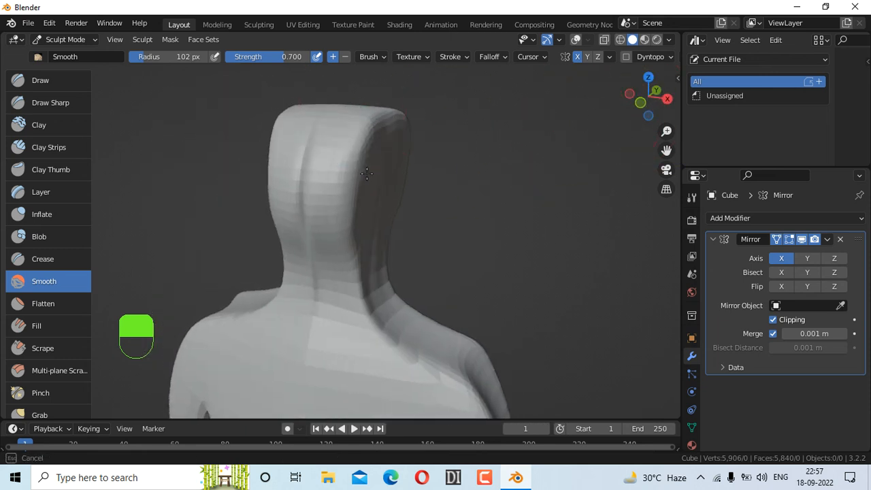
pyautogui.moveTo(362, 246); pyautogui.dragTo(393, 140)
# Smooth the side and back edge of the head with the Smooth brush from the side.
pyautogui.moveTo(636, 103); pyautogui.dragTo(560, 103)
pyautogui.moveTo(229, 148); pyautogui.dragTo(217, 202)
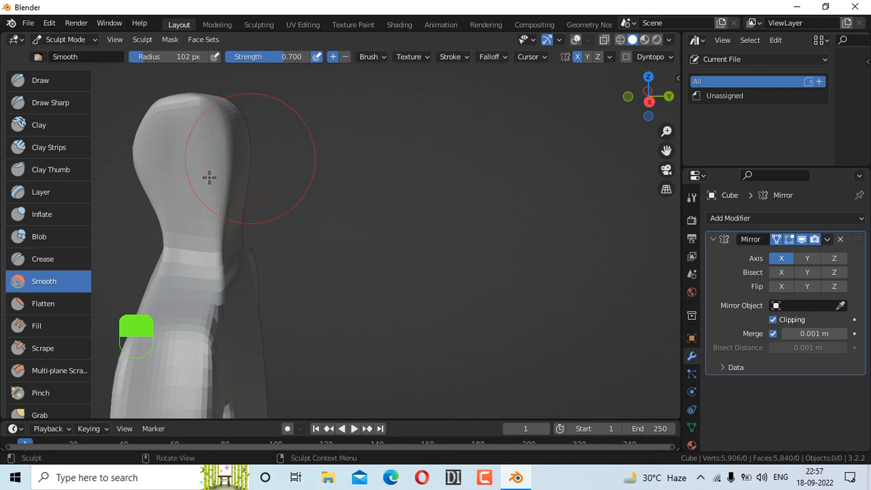
pyautogui.moveTo(644, 97)
pyautogui.mouseDown()
pyautogui.moveTo(663, 98)
pyautogui.moveTo(647, 99)
pyautogui.mouseUp()
pyautogui.moveTo(211, 149)
pyautogui.mouseDown()
pyautogui.moveTo(195, 100)
pyautogui.moveTo(205, 146)
pyautogui.mouseUp()
pyautogui.moveTo(576, 96); pyautogui.dragTo(606, 144, button='middle')
pyautogui.moveTo(516, 147)
pyautogui.mouseDown()
pyautogui.moveTo(477, 149)
pyautogui.moveTo(527, 156)
pyautogui.moveTo(510, 152)
pyautogui.moveTo(509, 167)
pyautogui.mouseUp()
# Pull the back of the head outward with the Grab brush to give it a rounder profile.
pyautogui.moveTo(644, 100); pyautogui.dragTo(712, 100)
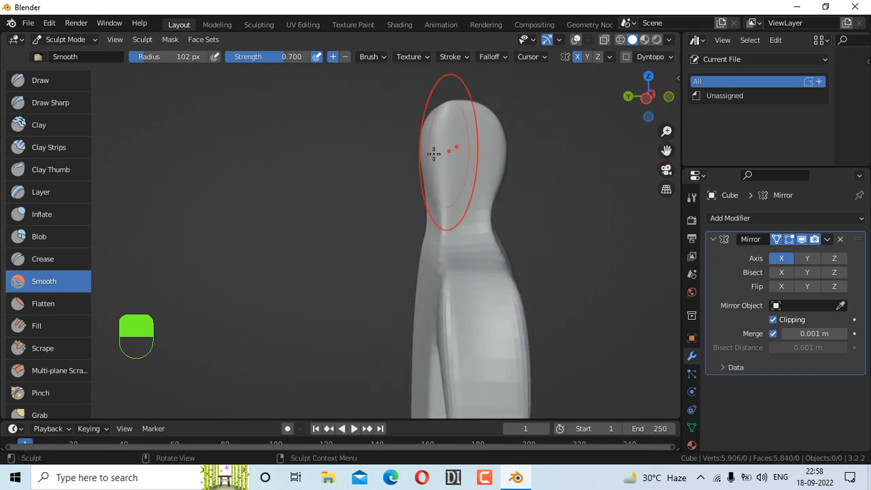
pyautogui.click(87, 413)
pyautogui.moveTo(424, 146); pyautogui.dragTo(370, 171)
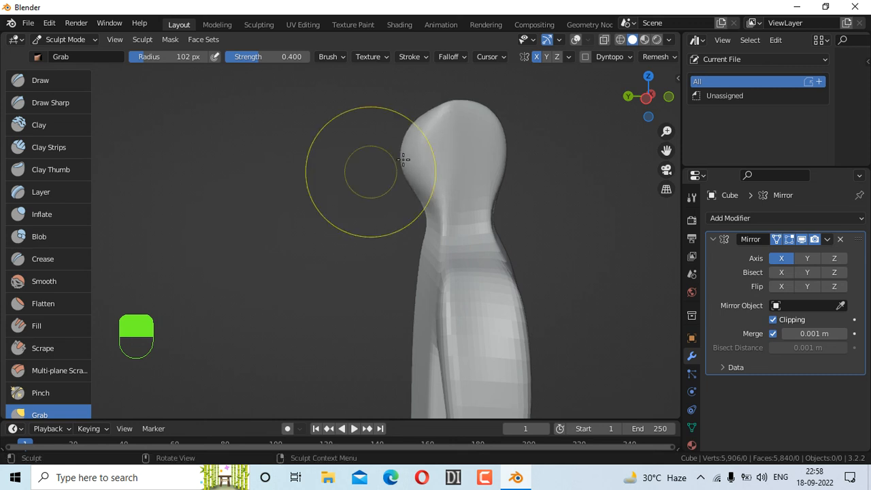
pyautogui.moveTo(652, 107); pyautogui.dragTo(825, 107)
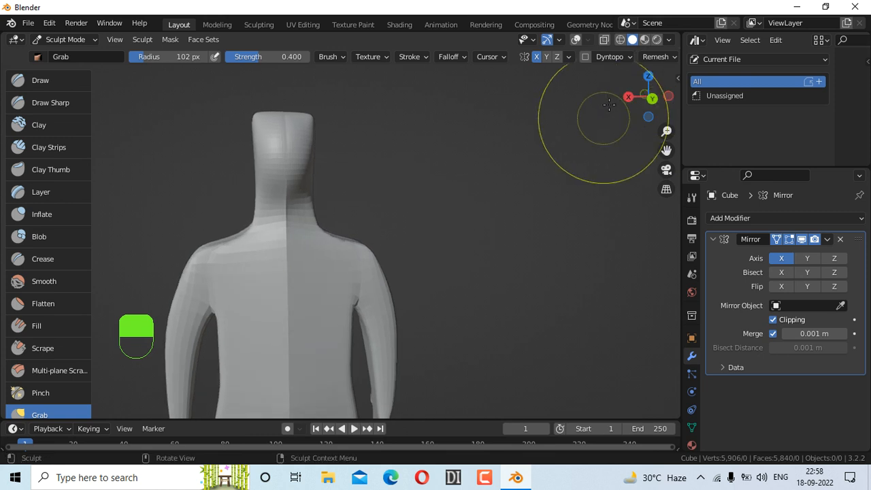
pyautogui.moveTo(646, 102)
pyautogui.mouseDown()
pyautogui.moveTo(640, 119)
pyautogui.moveTo(503, 119)
pyautogui.mouseUp()
pyautogui.moveTo(400, 182)
pyautogui.mouseDown()
pyautogui.moveTo(374, 192)
pyautogui.moveTo(393, 184)
pyautogui.mouseUp()
# Try refining the back and top of the head with the Grab brush at a 51 px radius.
pyautogui.press('f')
pyautogui.click(482, 188)
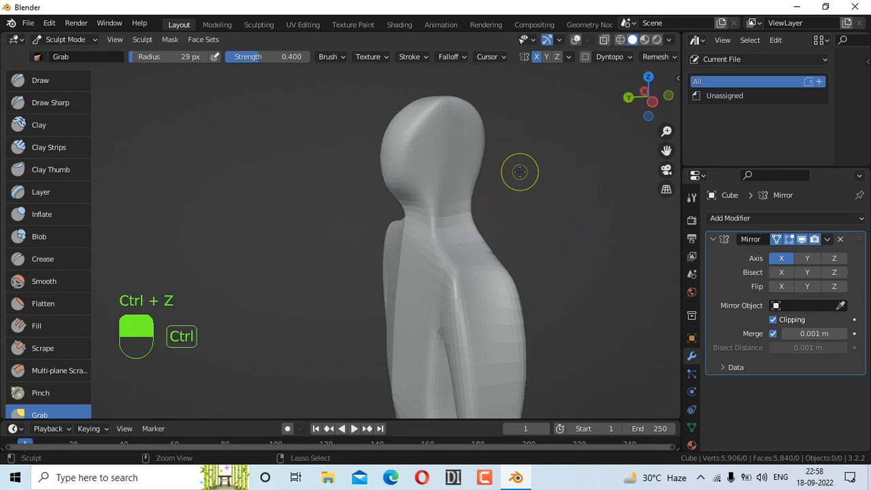
pyautogui.press('f')
pyautogui.click(562, 179)
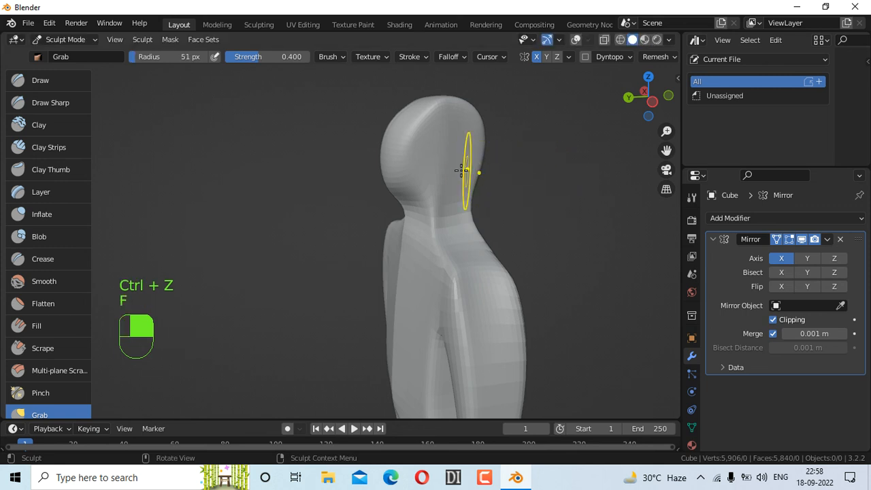
pyautogui.moveTo(392, 183); pyautogui.dragTo(382, 173)
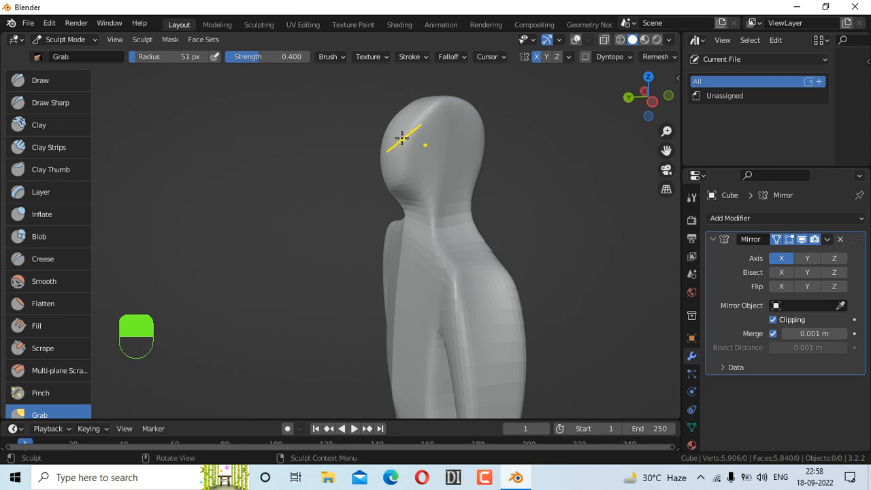
pyautogui.moveTo(447, 96); pyautogui.dragTo(448, 106)
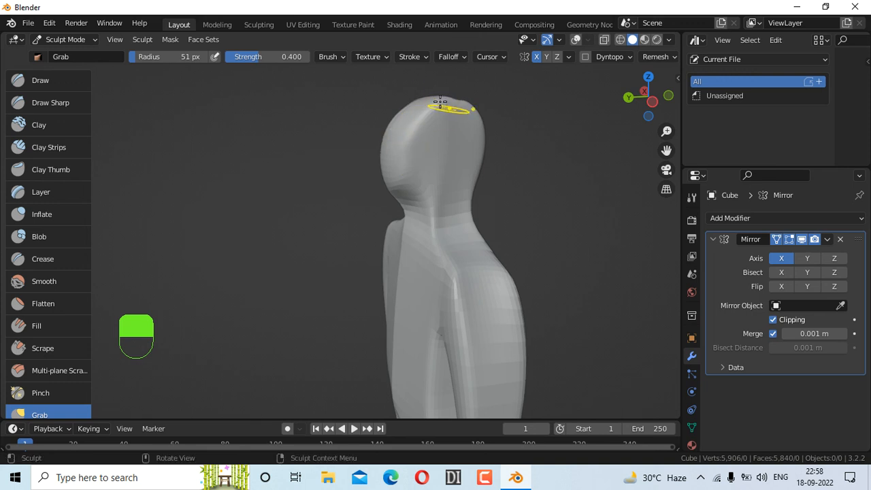
# Set the Grab brush radius to 80 px and adjust the top of the head from the side.
pyautogui.press('f')
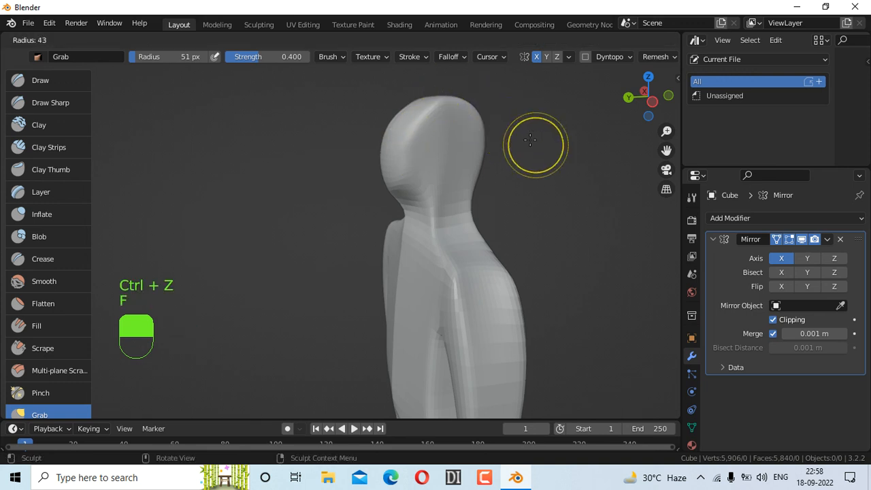
pyautogui.click(505, 117)
pyautogui.moveTo(449, 103); pyautogui.dragTo(446, 105)
# Try reshaping the crown from the opposite side with the Grab brush at a 133 px radius.
pyautogui.moveTo(652, 96); pyautogui.dragTo(383, 103)
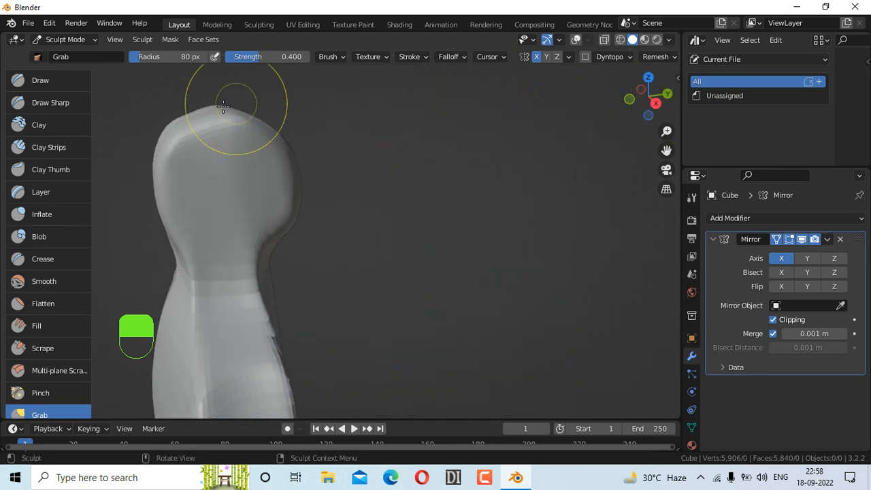
pyautogui.press('f')
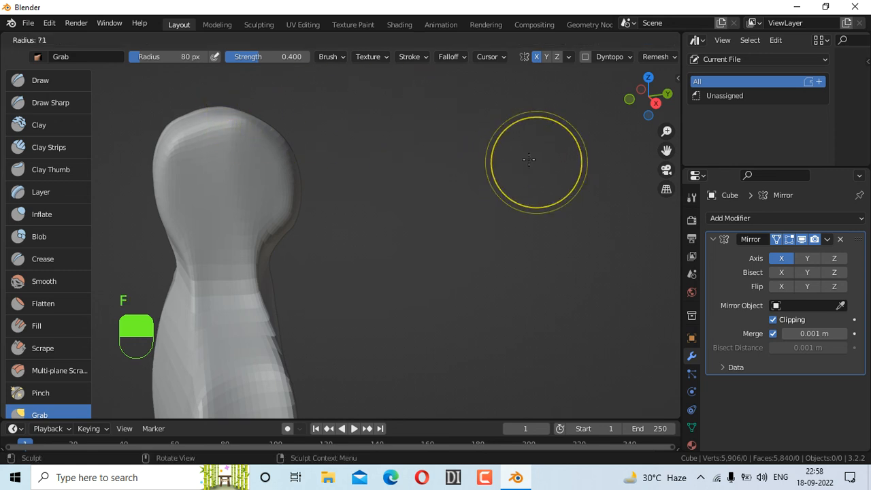
pyautogui.click(570, 180)
pyautogui.moveTo(212, 110)
pyautogui.mouseDown()
pyautogui.moveTo(255, 125)
pyautogui.moveTo(301, 125)
pyautogui.mouseUp()
pyautogui.hotkey('ctrl', 'z')
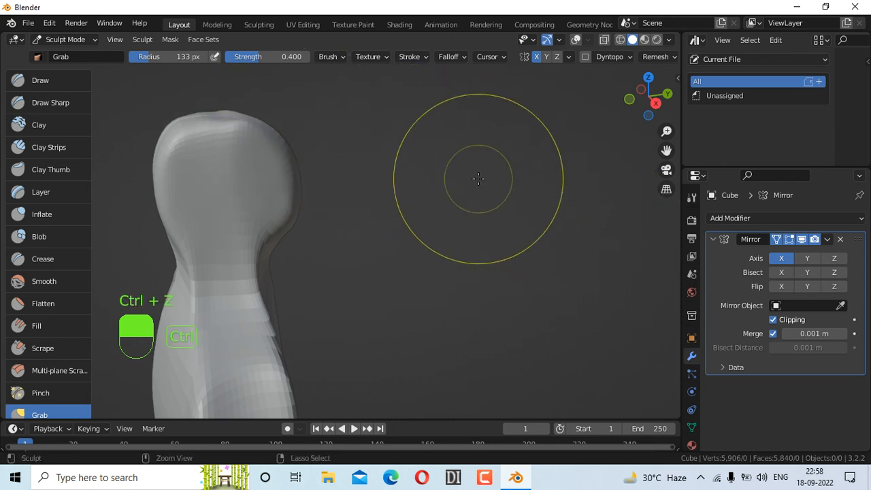
# Set the Grab brush radius to 186 px and reshape the crown of the head from the side.
pyautogui.press('f')
pyautogui.click(545, 204)
pyautogui.moveTo(229, 115)
pyautogui.mouseDown()
pyautogui.moveTo(202, 115)
pyautogui.moveTo(249, 121)
pyautogui.mouseUp()
# Pull the upper corners of the head inward and down with Grab strokes from behind.
pyautogui.moveTo(656, 104)
pyautogui.mouseDown()
pyautogui.moveTo(441, 103)
pyautogui.moveTo(458, 113)
pyautogui.mouseUp()
pyautogui.moveTo(352, 103); pyautogui.dragTo(340, 117)
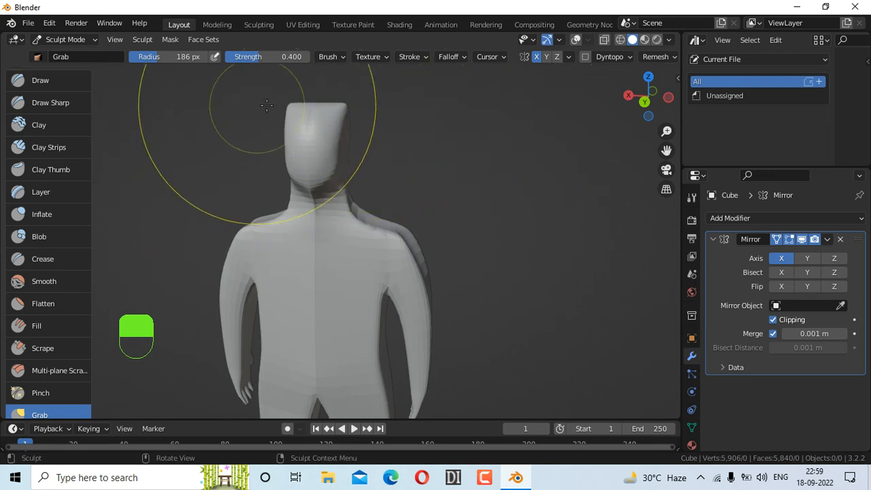
pyautogui.moveTo(289, 106); pyautogui.dragTo(304, 117)
# Smooth the top and sides of the head with the Smooth brush at a 186 px radius.
pyautogui.moveTo(658, 102)
pyautogui.mouseDown()
pyautogui.moveTo(681, 94)
pyautogui.moveTo(674, 92)
pyautogui.mouseUp()
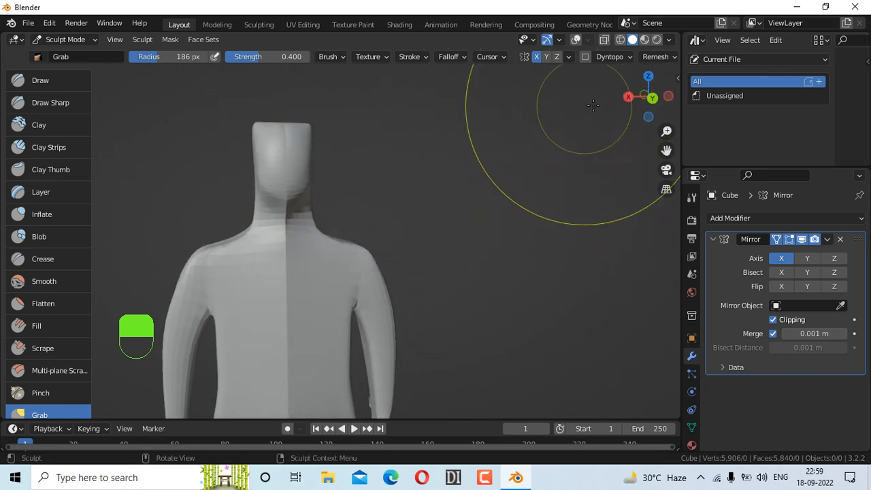
pyautogui.click(44, 281)
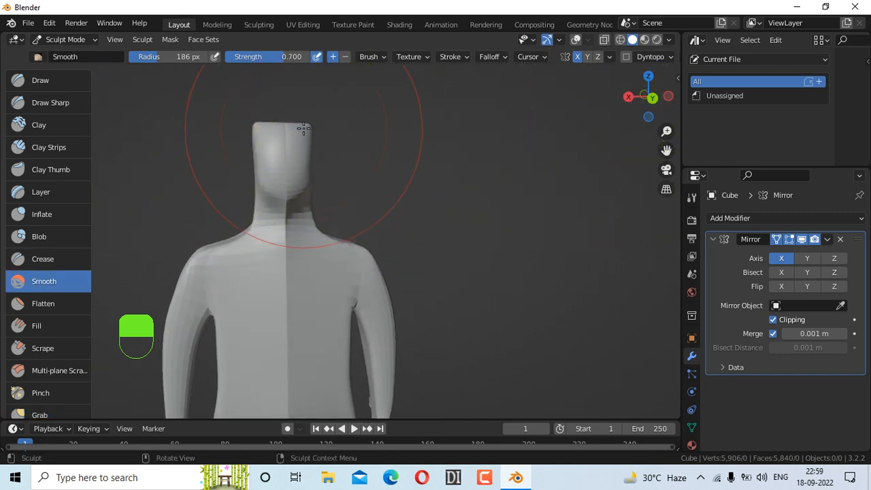
pyautogui.scroll(2, 345, 158)
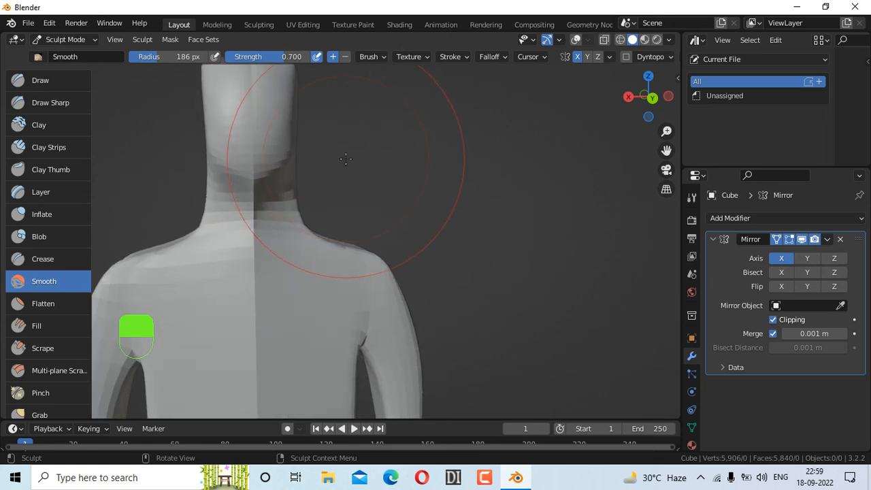
pyautogui.scroll(-4, 344, 159)
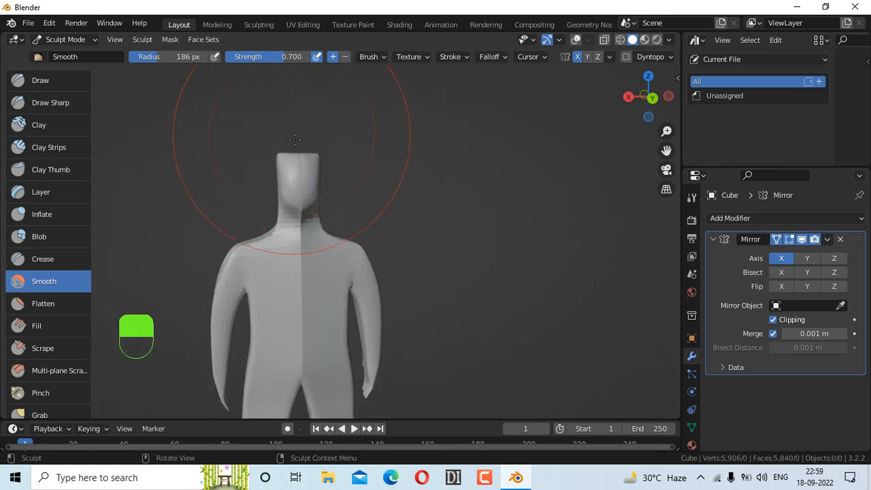
pyautogui.moveTo(656, 92)
pyautogui.mouseDown()
pyautogui.moveTo(645, 109)
pyautogui.moveTo(521, 133)
pyautogui.mouseUp()
pyautogui.moveTo(427, 160); pyautogui.dragTo(423, 162)
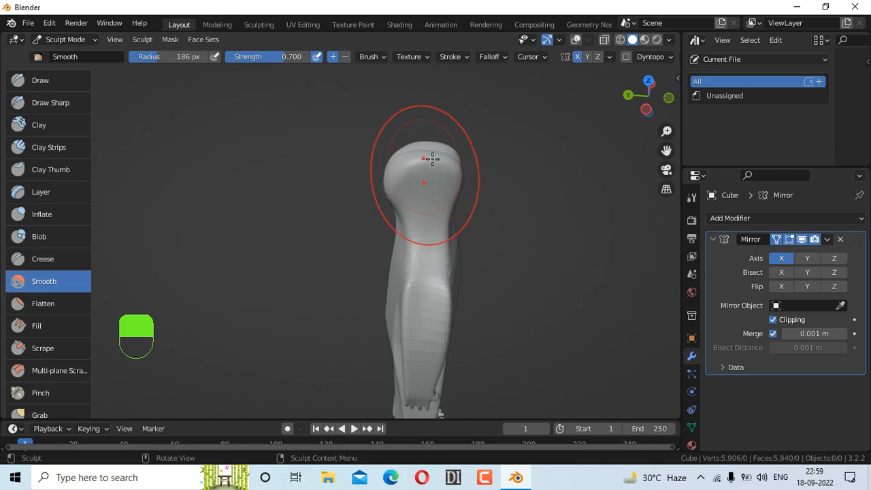
pyautogui.moveTo(565, 160)
pyautogui.mouseDown(button='middle')
pyautogui.moveTo(490, 167)
pyautogui.moveTo(628, 94)
pyautogui.mouseUp(button='middle')
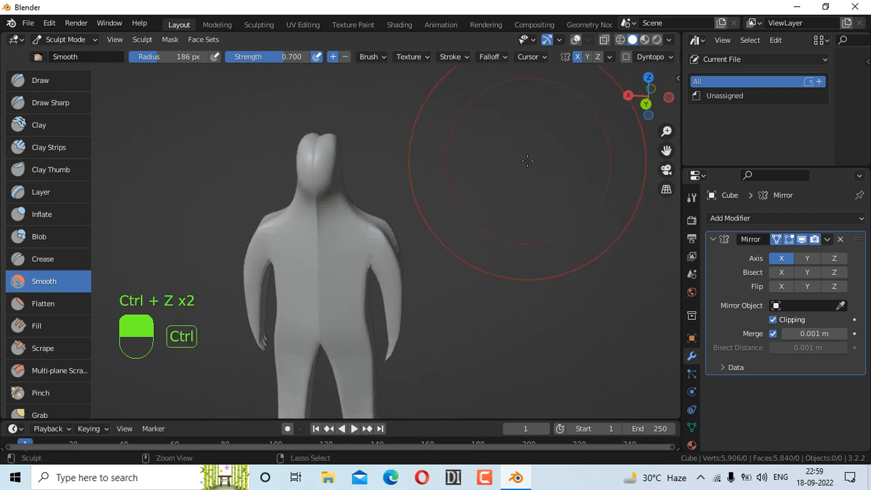
# Undo the last smoothing strokes on the head and re-smooth its upper corner and top with the Smooth brush at 186 px radius.
pyautogui.hotkey('ctrl', 'z')
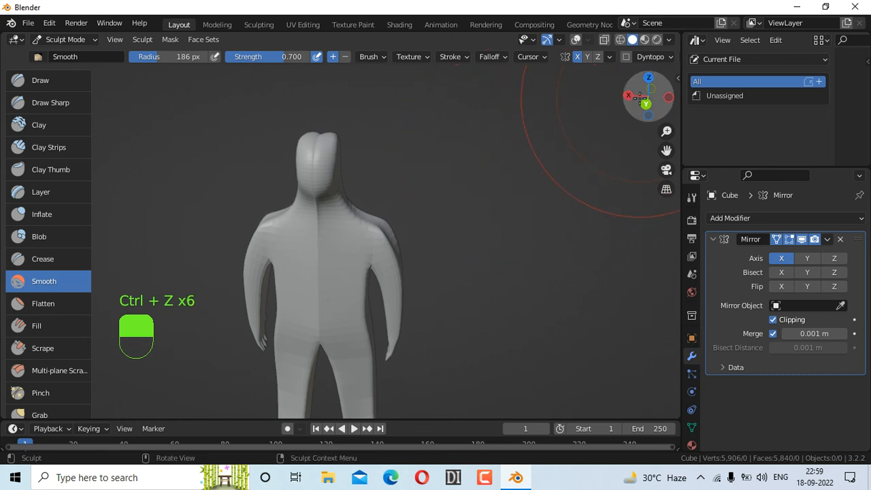
pyautogui.moveTo(641, 102); pyautogui.dragTo(534, 108)
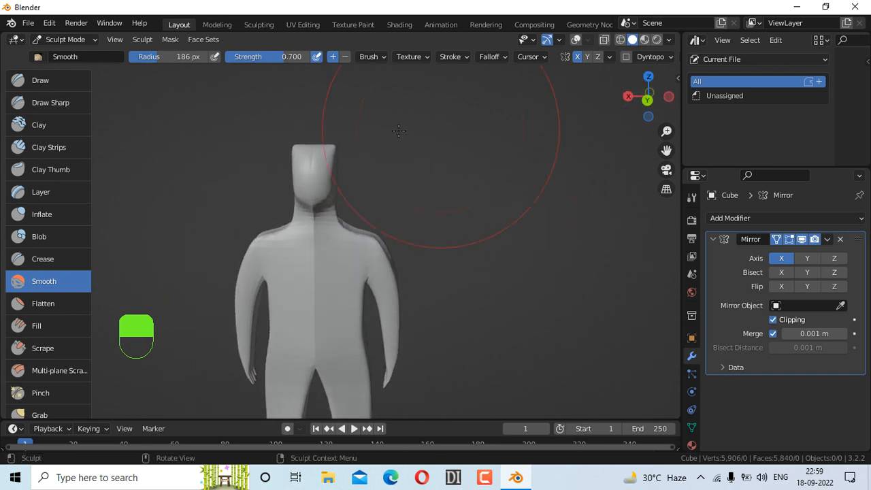
pyautogui.scroll(2, 141, 208)
pyautogui.moveTo(644, 103); pyautogui.dragTo(663, 123)
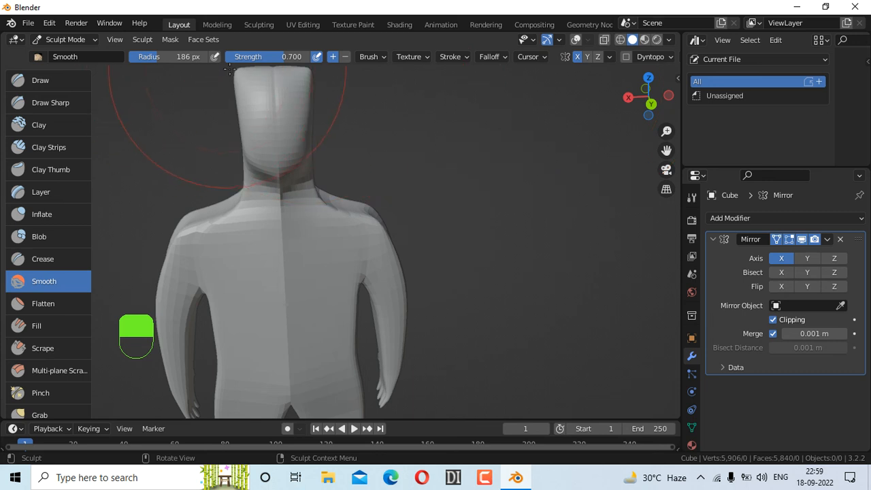
pyautogui.moveTo(229, 67); pyautogui.dragTo(236, 70)
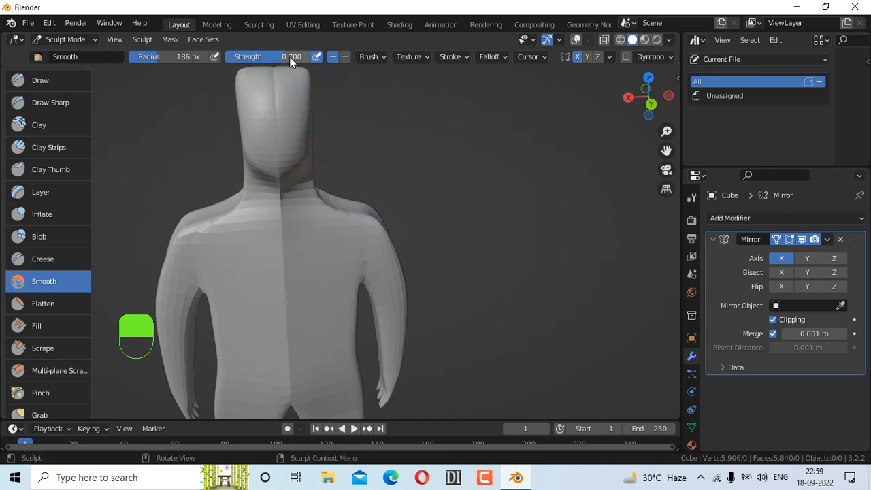
pyautogui.moveTo(246, 85)
pyautogui.mouseDown()
pyautogui.moveTo(239, 73)
pyautogui.moveTo(240, 82)
pyautogui.moveTo(289, 87)
pyautogui.moveTo(278, 91)
pyautogui.mouseUp()
# Round out the crown of the head with the Inflate brush at a 186 px radius and 0.500 strength.
pyautogui.click(60, 213)
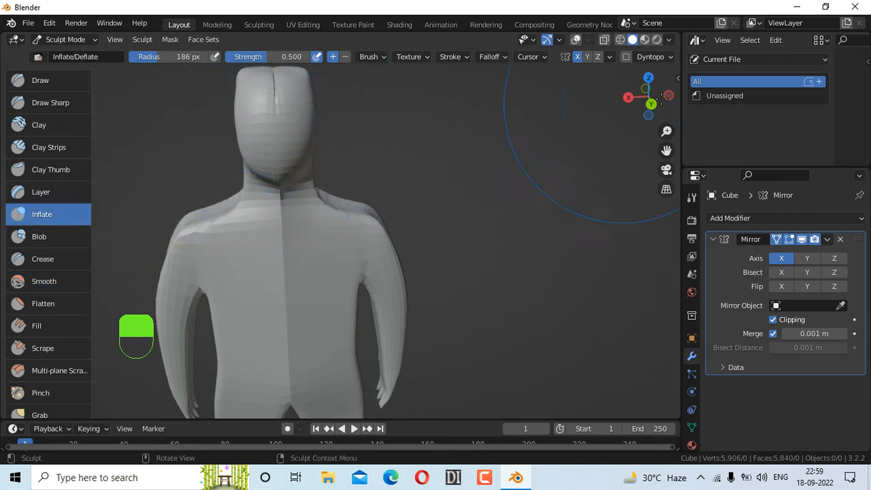
pyautogui.moveTo(663, 97)
pyautogui.mouseDown()
pyautogui.moveTo(602, 101)
pyautogui.moveTo(550, 129)
pyautogui.mouseUp()
pyautogui.moveTo(550, 97); pyautogui.dragTo(524, 98)
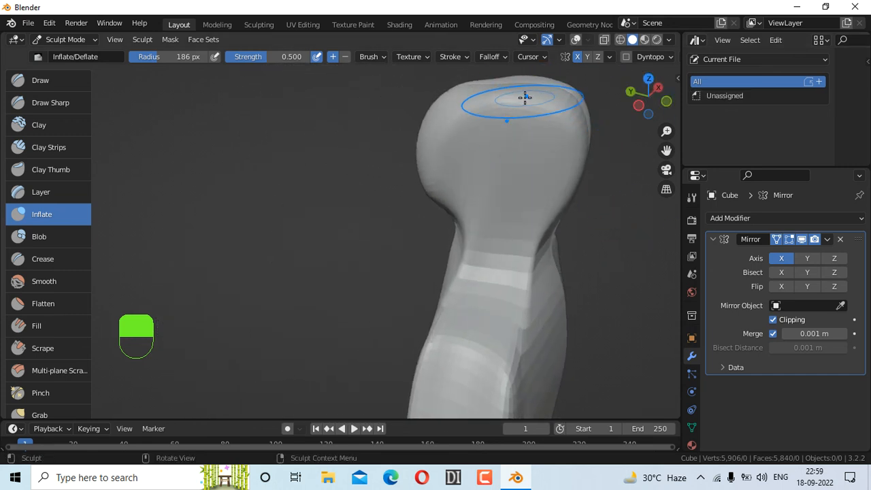
pyautogui.moveTo(648, 95); pyautogui.dragTo(630, 101)
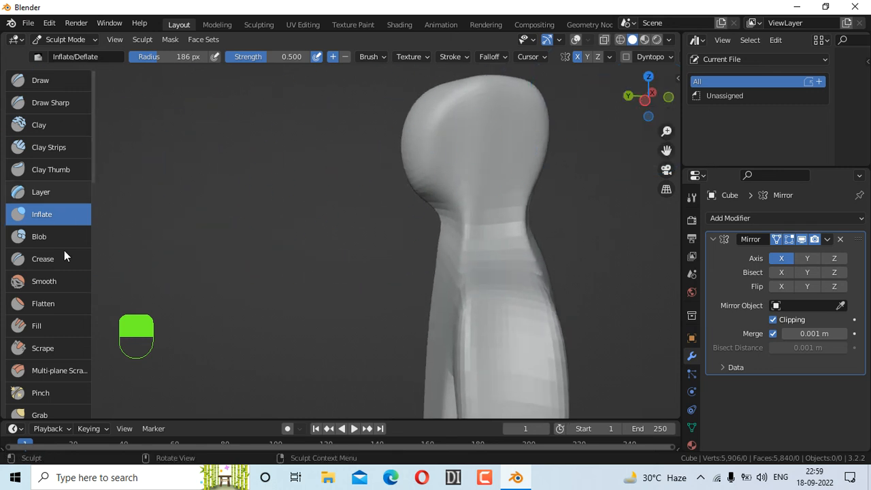
# Reduce the brush radius to 131 px and scrape down the bulging side of the head with the Scrape brush in side view.
pyautogui.press('f')
pyautogui.click(202, 311)
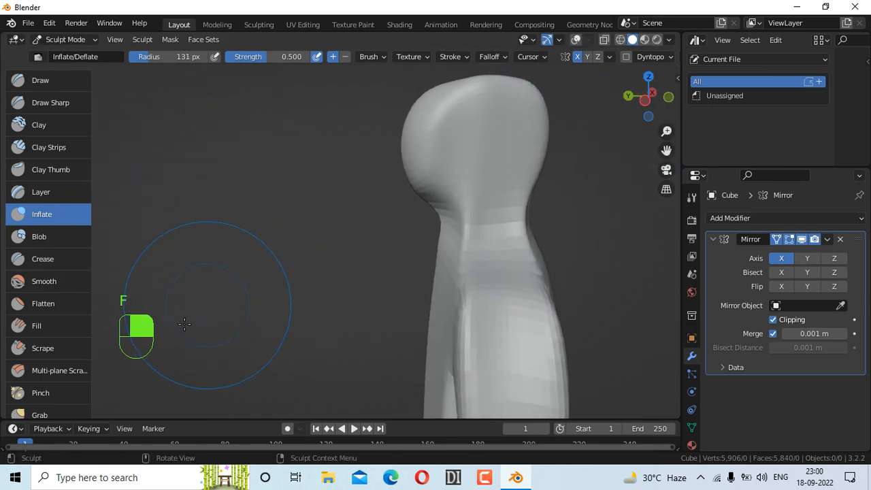
pyautogui.click(74, 355)
pyautogui.moveTo(427, 106)
pyautogui.mouseDown()
pyautogui.moveTo(409, 115)
pyautogui.moveTo(420, 138)
pyautogui.moveTo(410, 151)
pyautogui.moveTo(428, 181)
pyautogui.mouseUp()
pyautogui.moveTo(420, 186); pyautogui.dragTo(432, 202)
pyautogui.moveTo(416, 188)
pyautogui.mouseDown()
pyautogui.moveTo(433, 198)
pyautogui.moveTo(419, 186)
pyautogui.mouseUp()
# Flatten the broad surface above the neck with Scrape strokes across the middle of the head.
pyautogui.moveTo(640, 96); pyautogui.dragTo(578, 99)
pyautogui.moveTo(259, 125)
pyautogui.mouseDown()
pyautogui.moveTo(269, 139)
pyautogui.moveTo(244, 120)
pyautogui.moveTo(262, 150)
pyautogui.moveTo(309, 167)
pyautogui.mouseUp()
pyautogui.moveTo(308, 167)
pyautogui.mouseDown()
pyautogui.moveTo(303, 158)
pyautogui.moveTo(313, 141)
pyautogui.mouseUp()
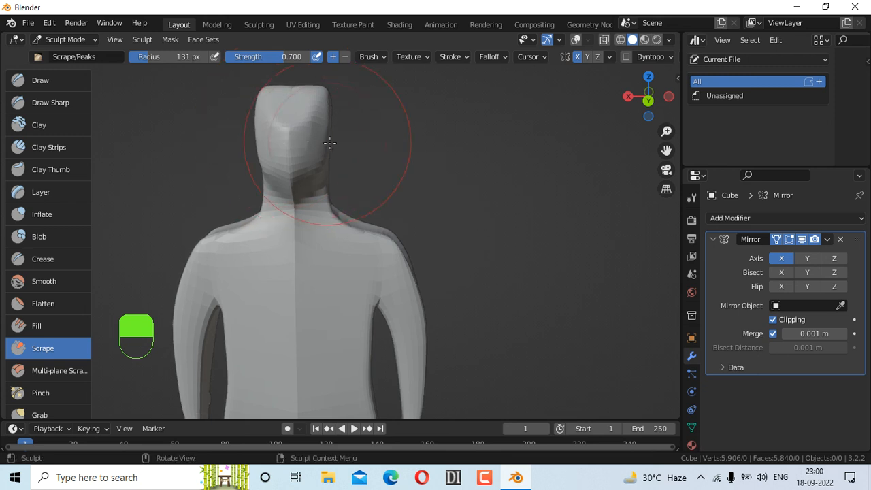
# Set the Scrape brush radius to 68 px and scrape the lower side of the head toward the neck.
pyautogui.press('f')
pyautogui.click(314, 141)
pyautogui.moveTo(314, 141)
pyautogui.mouseDown()
pyautogui.moveTo(329, 117)
pyautogui.moveTo(300, 157)
pyautogui.moveTo(242, 177)
pyautogui.moveTo(341, 176)
pyautogui.mouseUp()
pyautogui.scroll(2, 295, 161)
pyautogui.moveTo(634, 84)
pyautogui.mouseDown()
pyautogui.moveTo(579, 87)
pyautogui.moveTo(629, 90)
pyautogui.mouseUp()
pyautogui.scroll(-5, 435, 202)
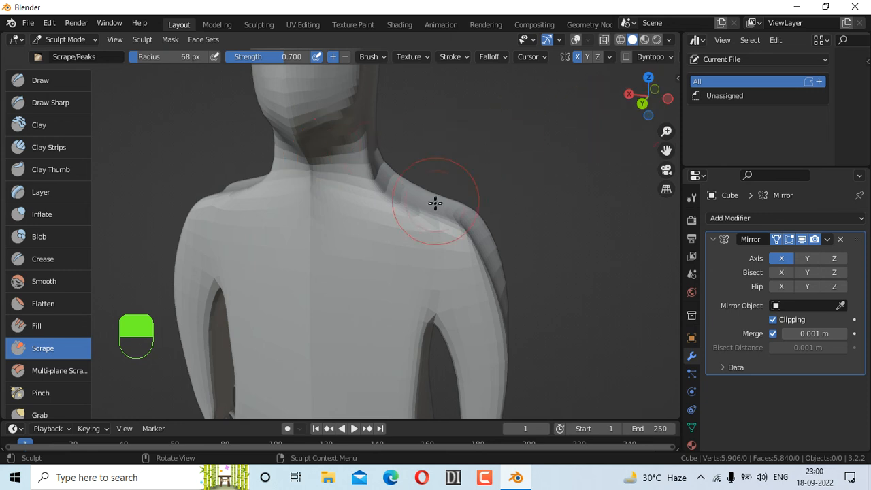
pyautogui.moveTo(627, 100)
pyautogui.mouseDown()
pyautogui.moveTo(612, 106)
pyautogui.moveTo(627, 112)
pyautogui.moveTo(636, 100)
pyautogui.mouseUp()
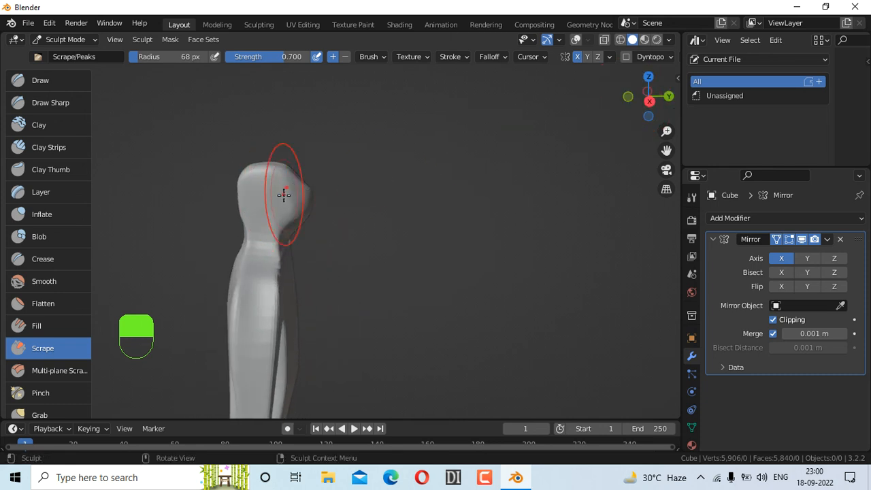